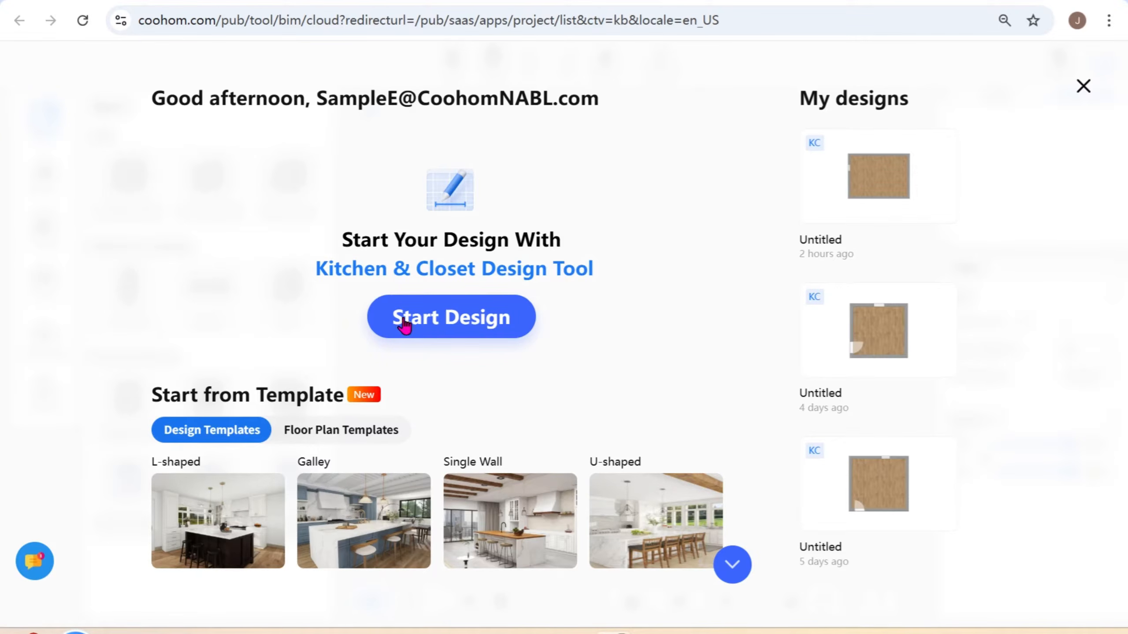
- Start a new kitchen and closet design and keep its preferences at fractional inches with 1/32 precision
left_click(489, 328)
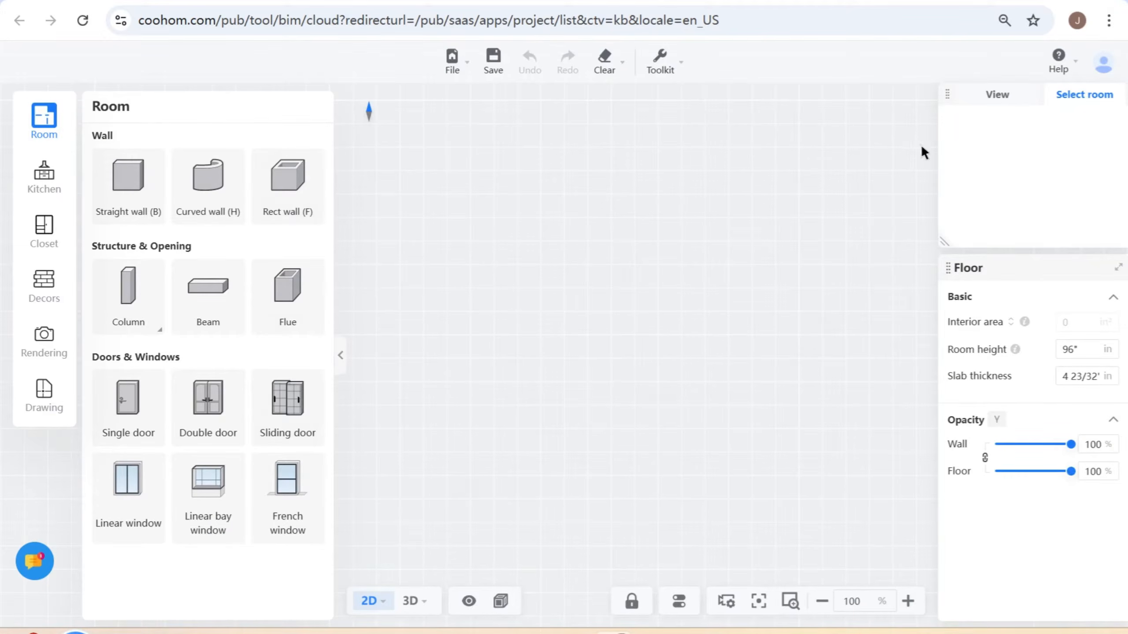
left_click(1103, 65)
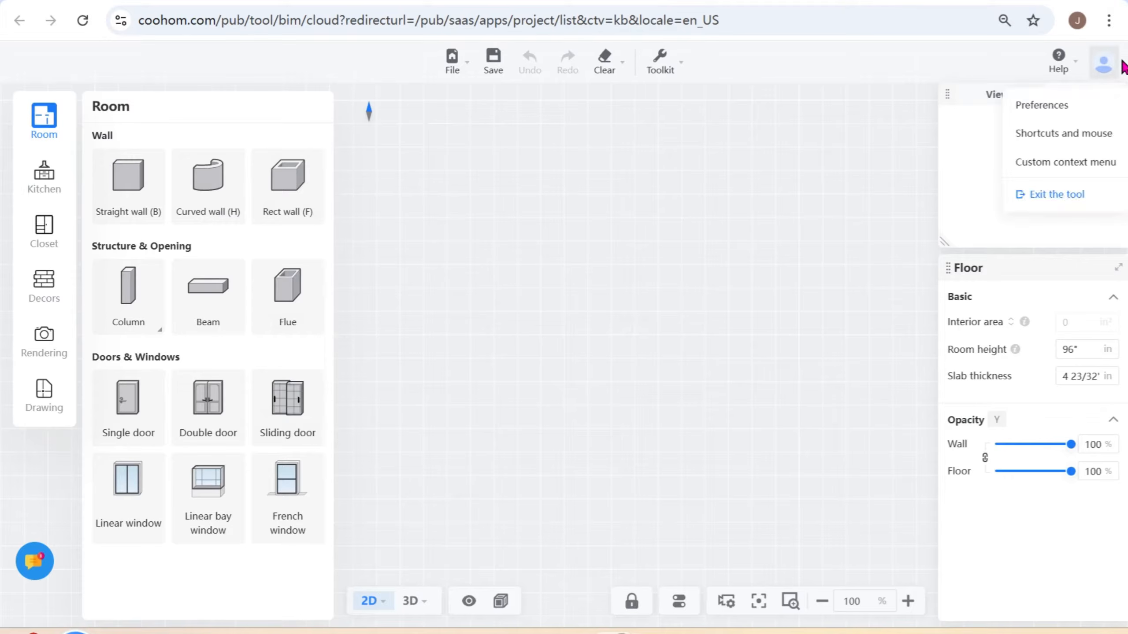
left_click(1042, 116)
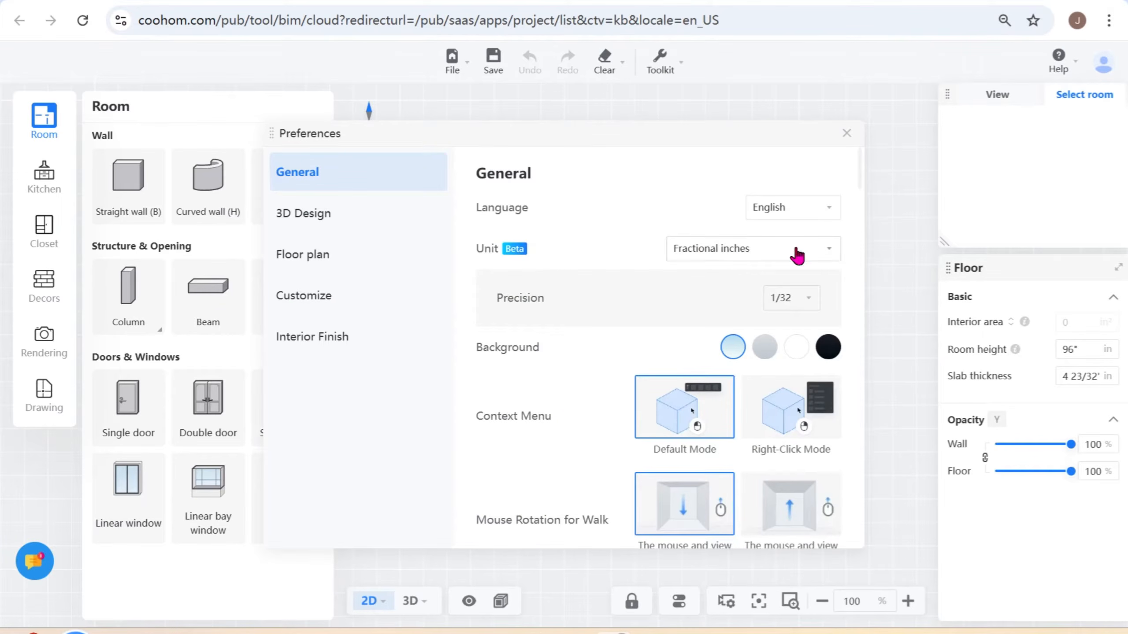
left_click(759, 258)
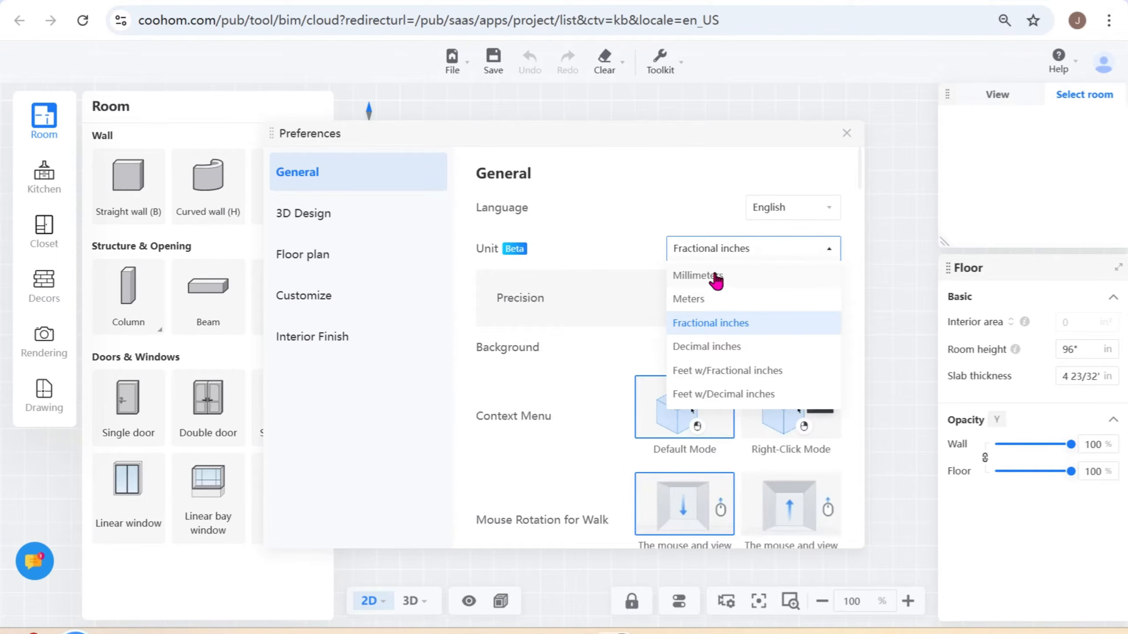
left_click(737, 327)
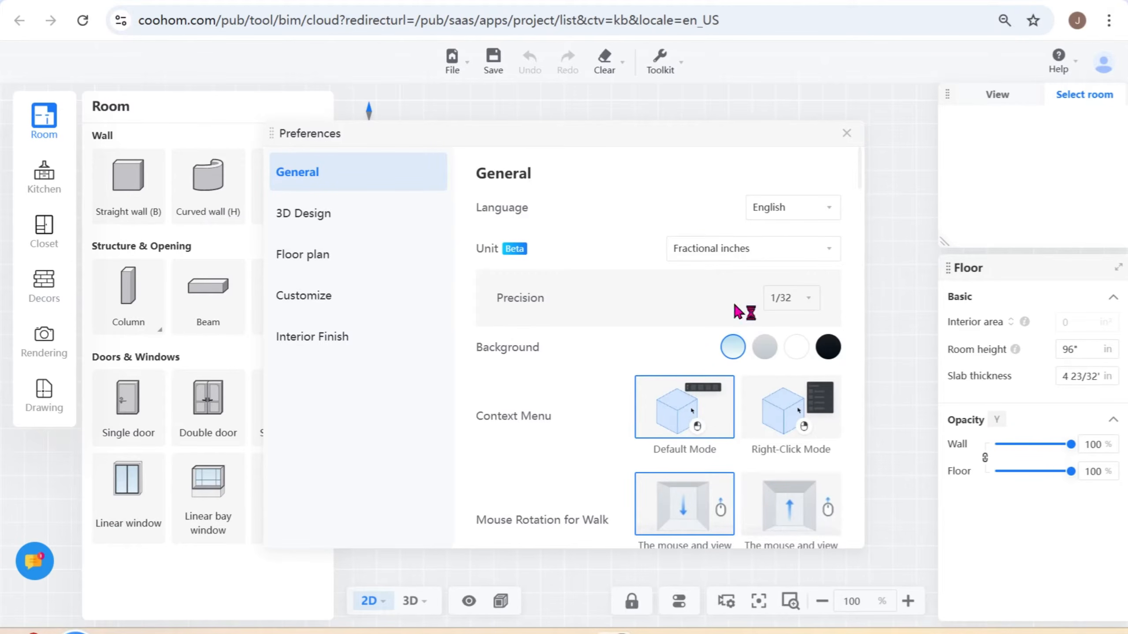
left_click(811, 305)
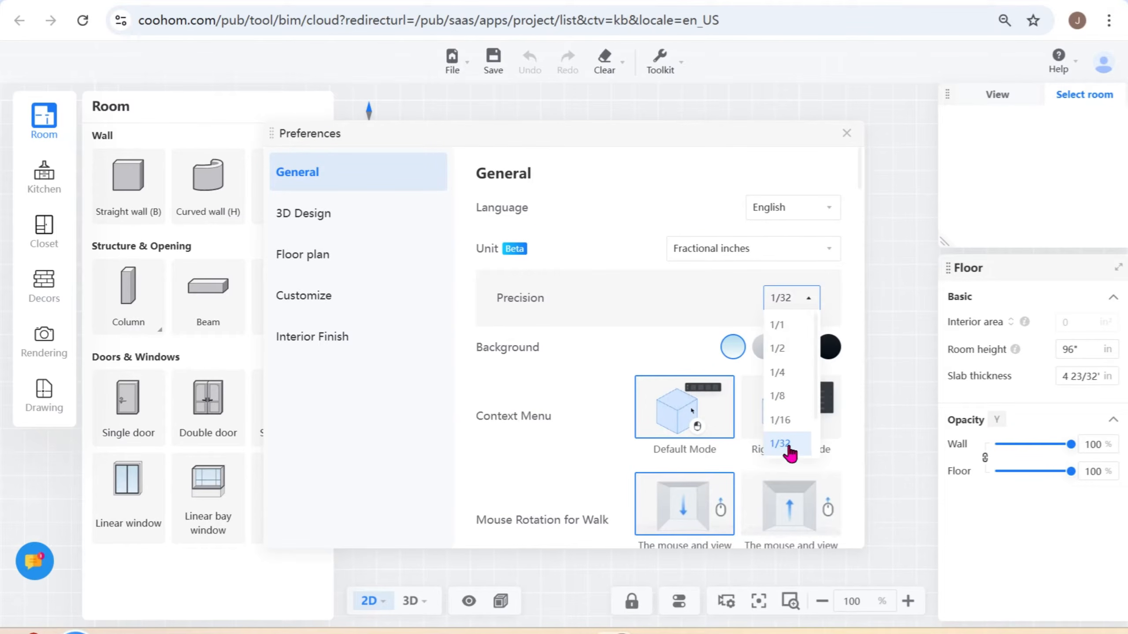
left_click(641, 295)
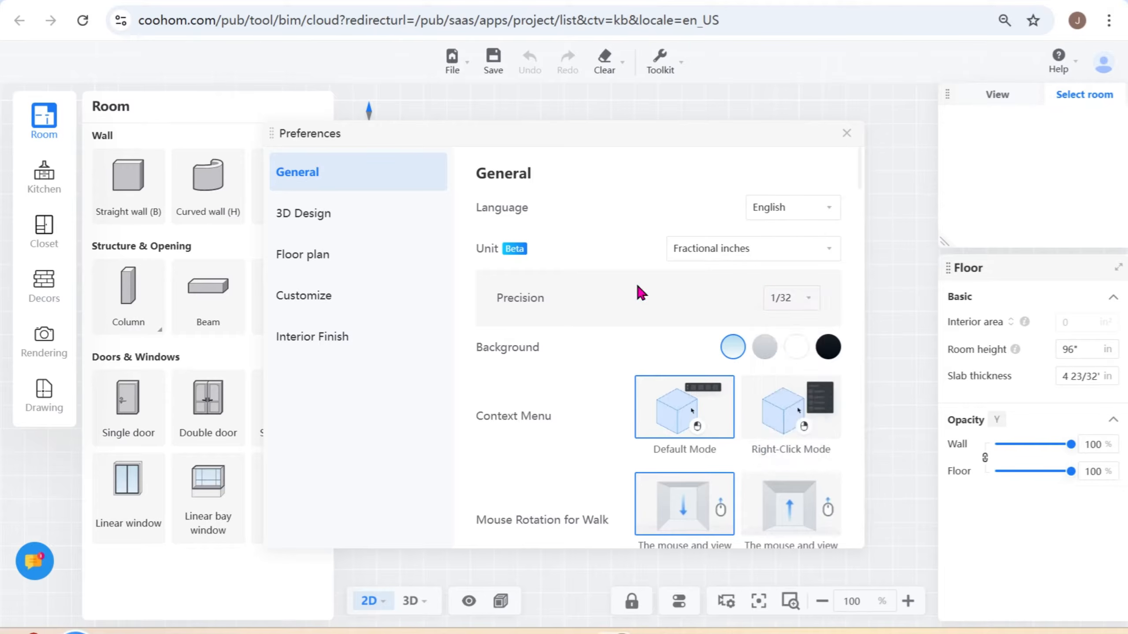
left_click(847, 134)
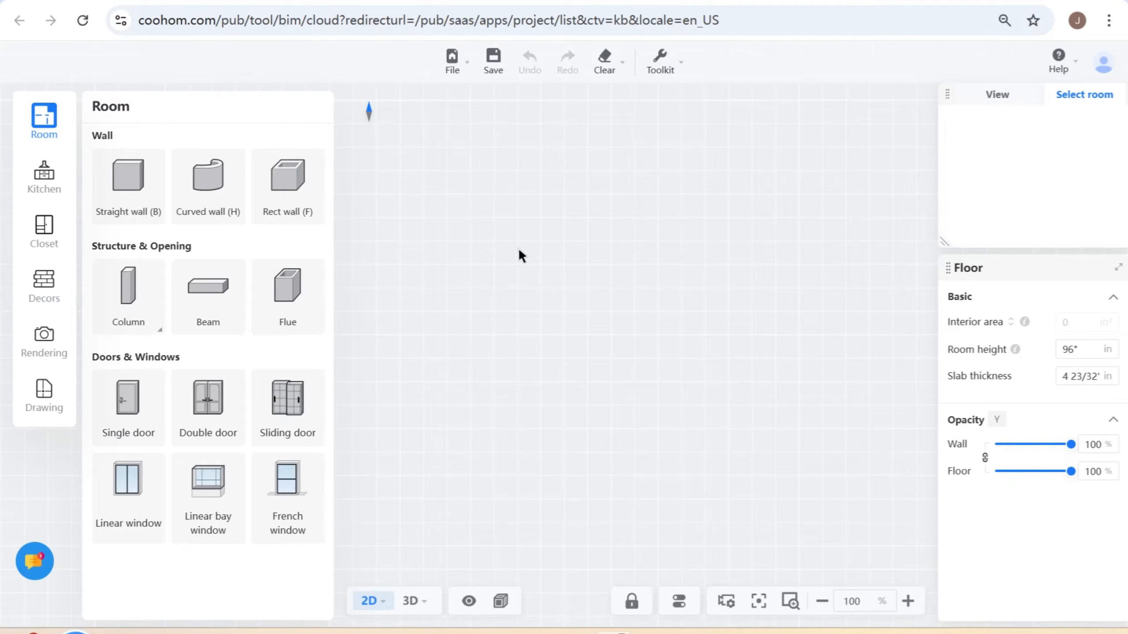
- Draw a rectangular walled room measuring 150" by 150" with the Rect wall tool
left_click(291, 187)
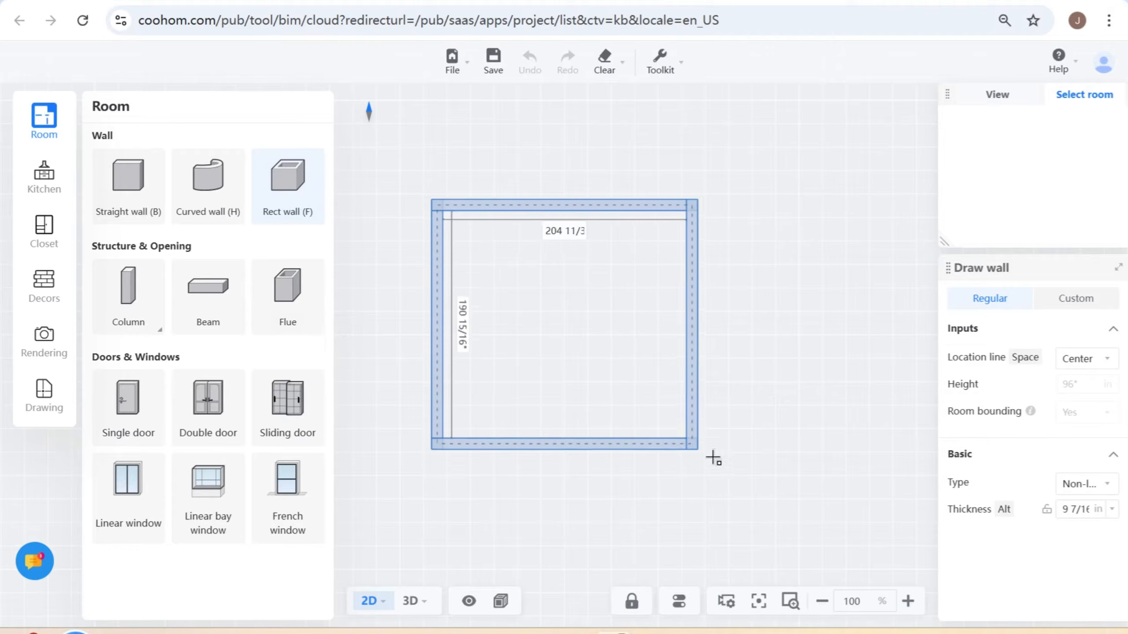
key("Tab")
key("Tab")
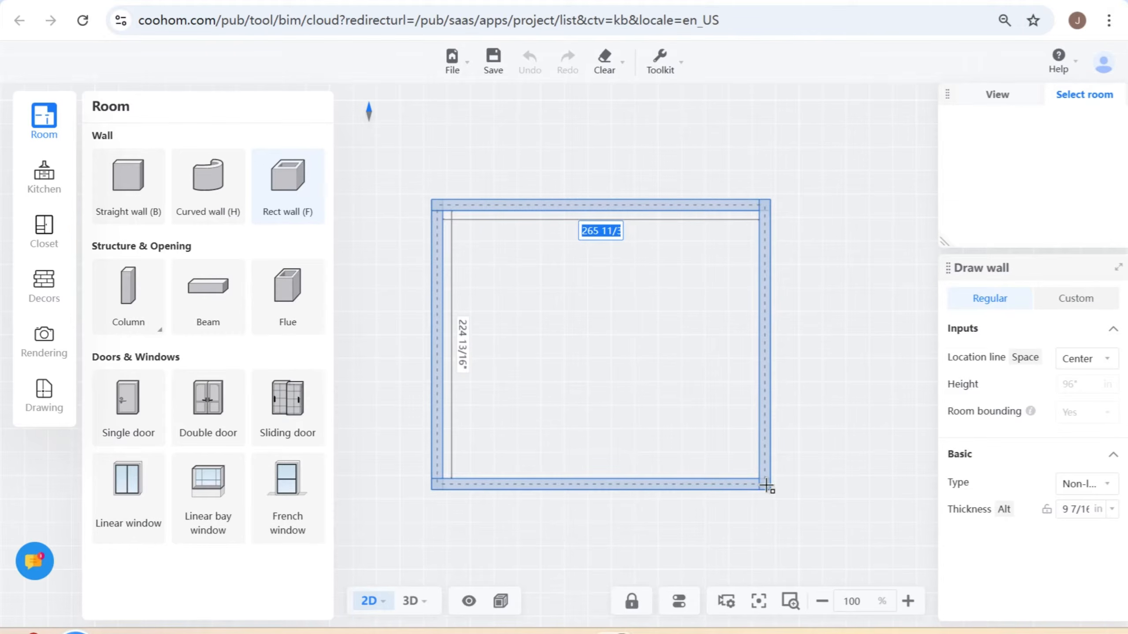
type("150")
key("Tab")
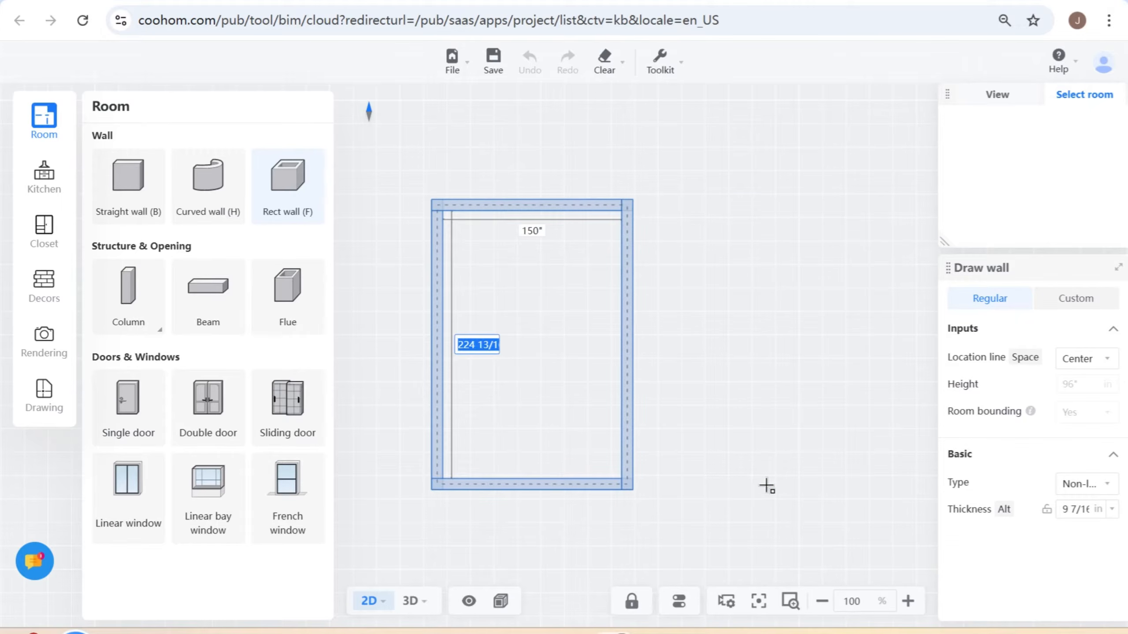
type("150")
key("Return")
scroll(678, 190, "up", 2)
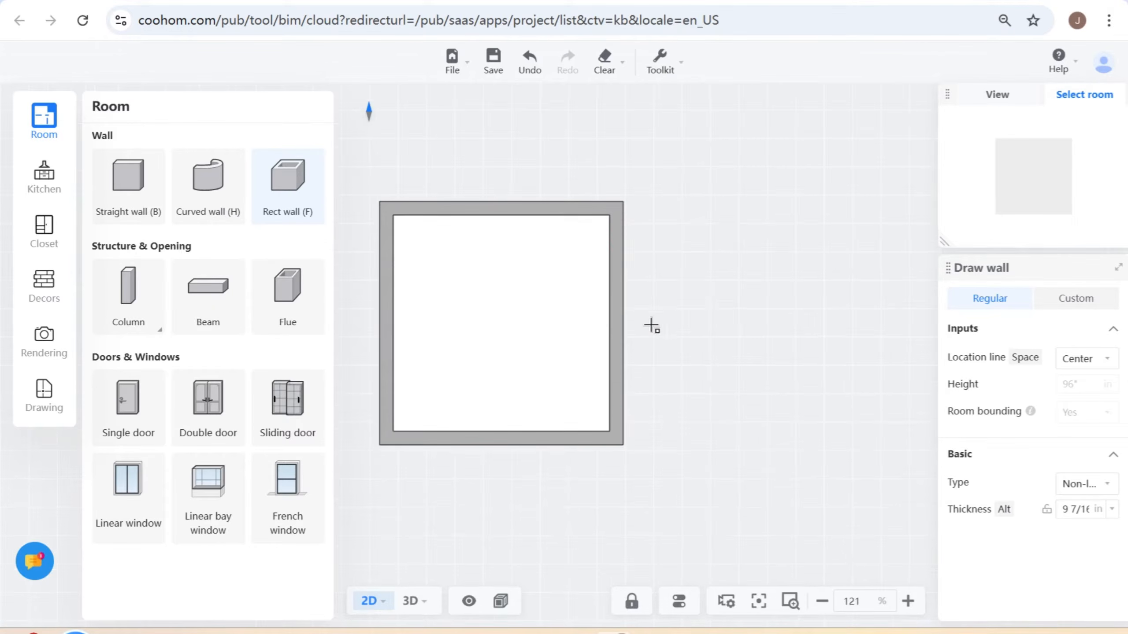
key("Escape")
- Set the room type of the square room to Kitchen
left_click_drag(675, 320, 785, 308)
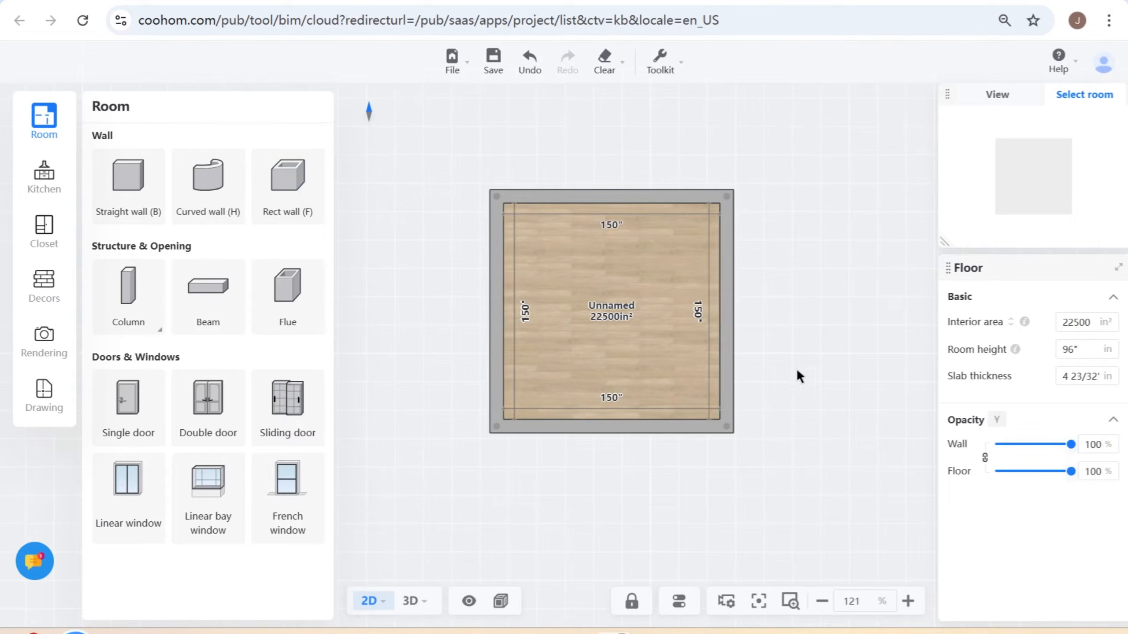
left_click(733, 294)
left_click(1083, 329)
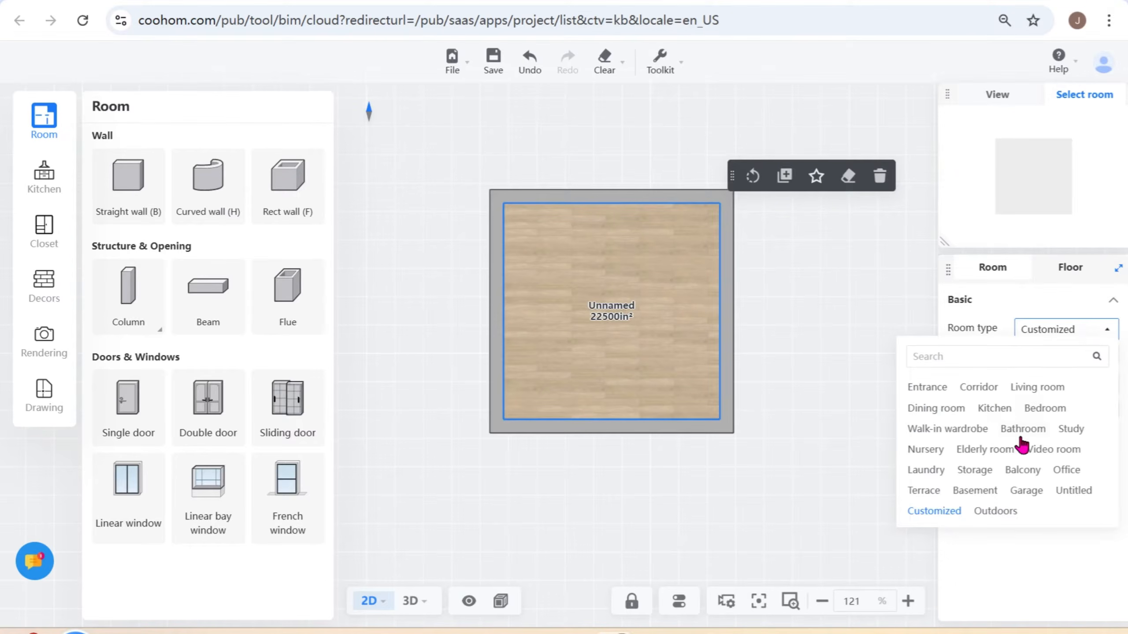
left_click(995, 409)
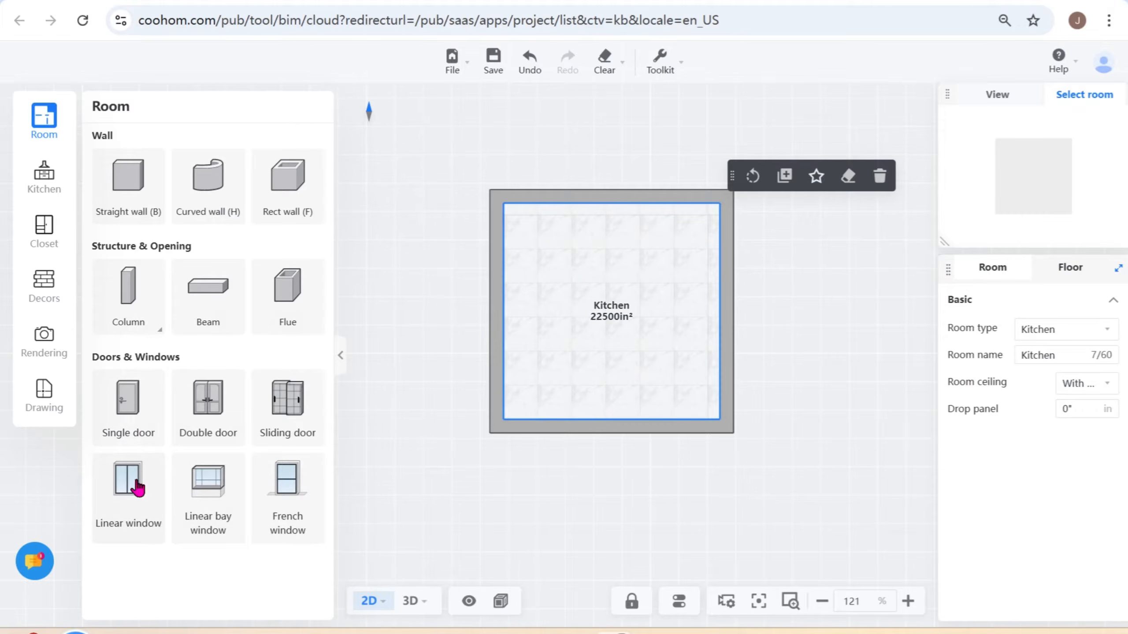
- Place a single door in the kitchen's left wall, 5" from the lower corner
left_click(137, 414)
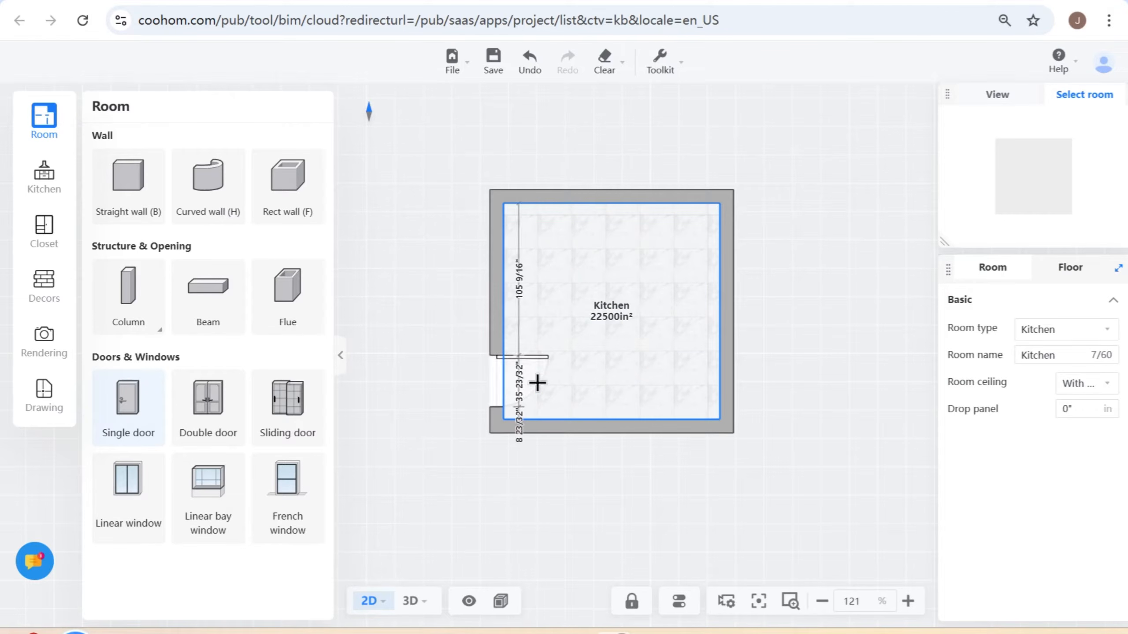
key("Escape")
left_click(501, 374)
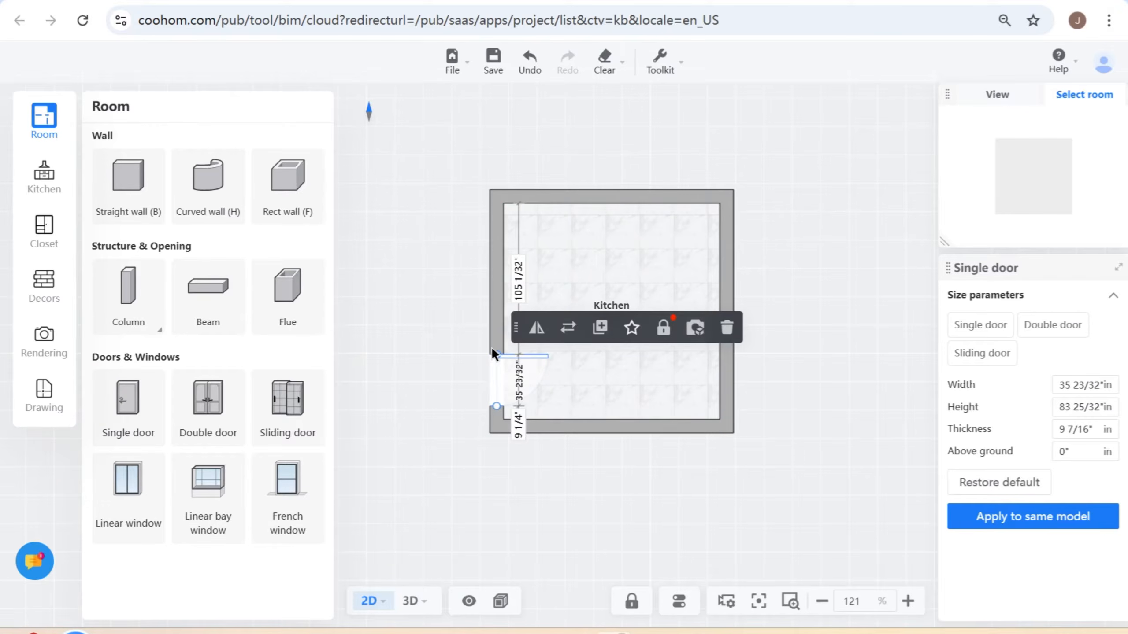
left_click(518, 424)
key("Return")
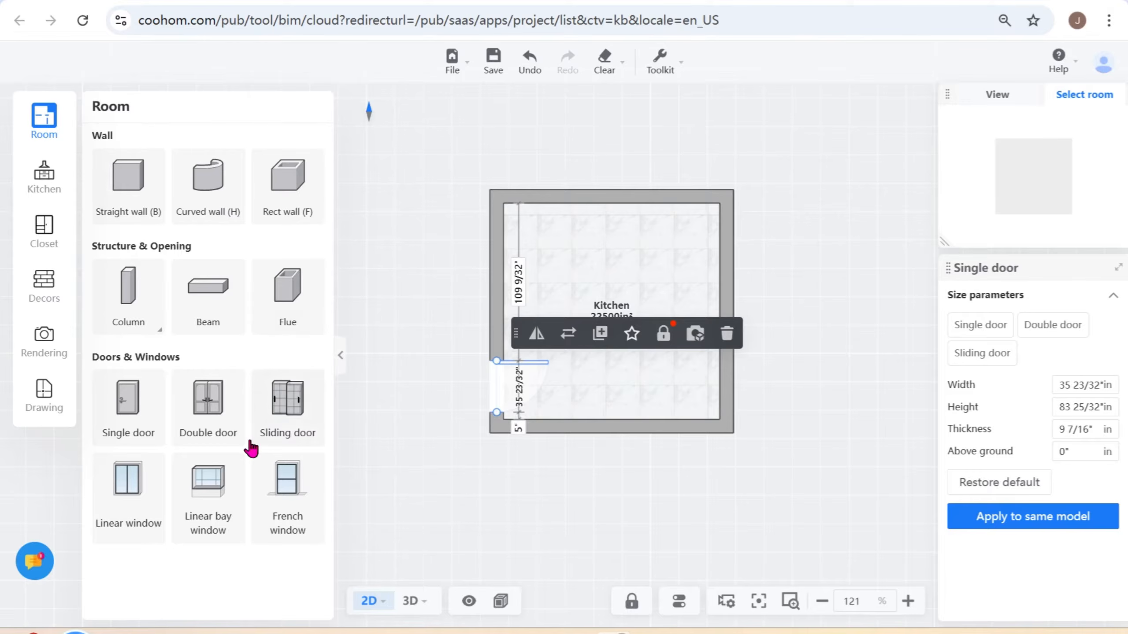
- Add a linear window to the kitchen's upper wall and set its distance from the left corner to 59.5"
left_click(142, 488)
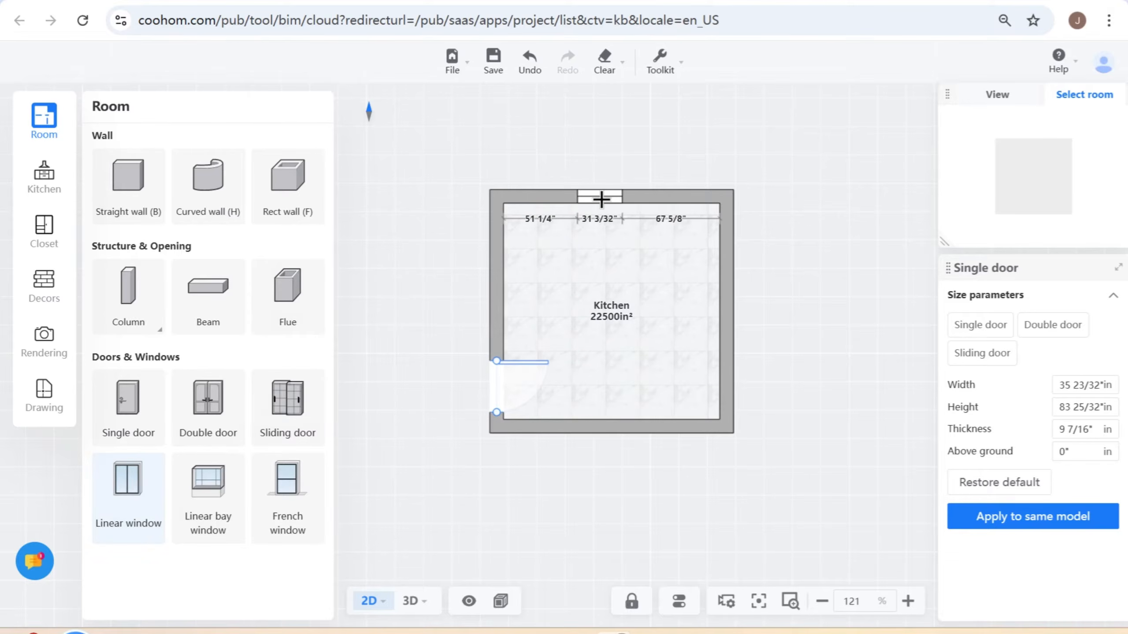
left_click(608, 196)
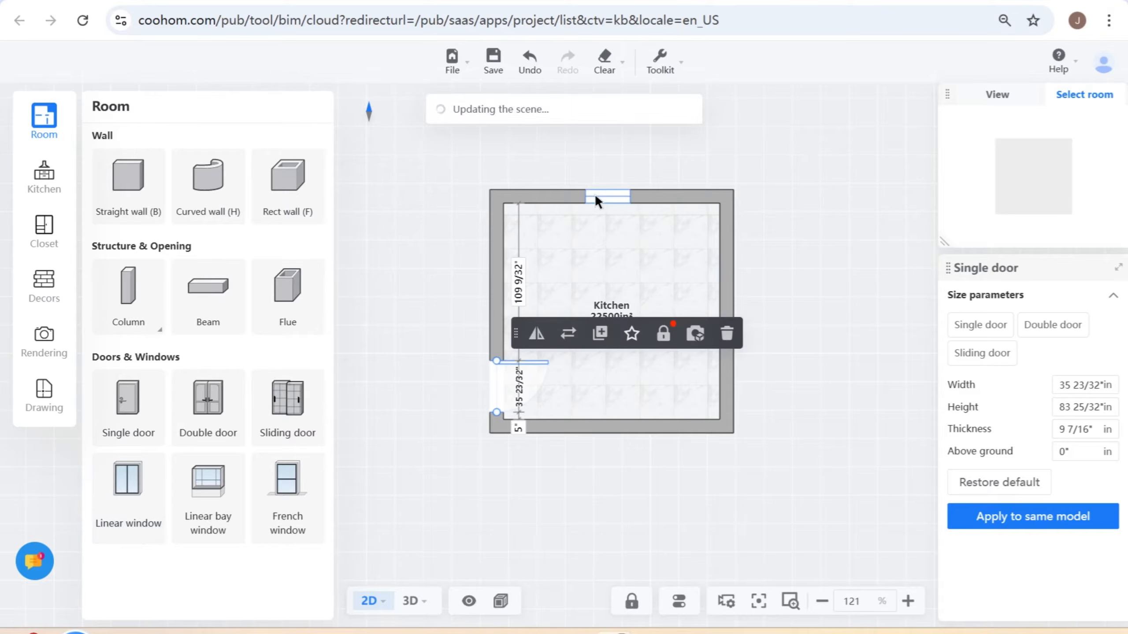
left_click(610, 196)
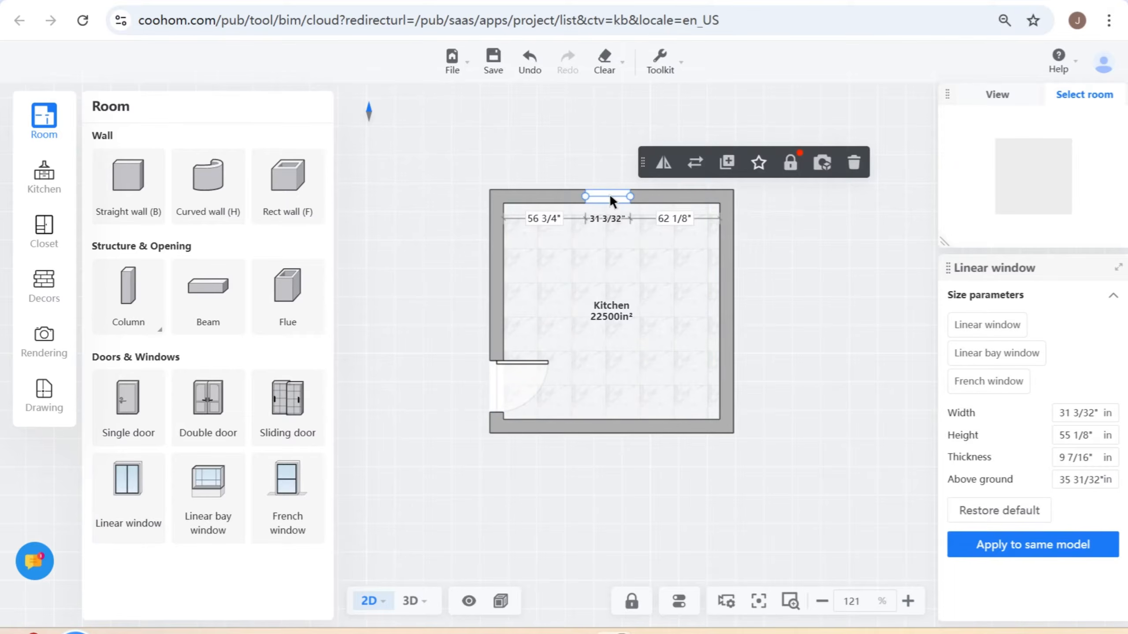
left_click(540, 218)
type("59.5")
key("Return")
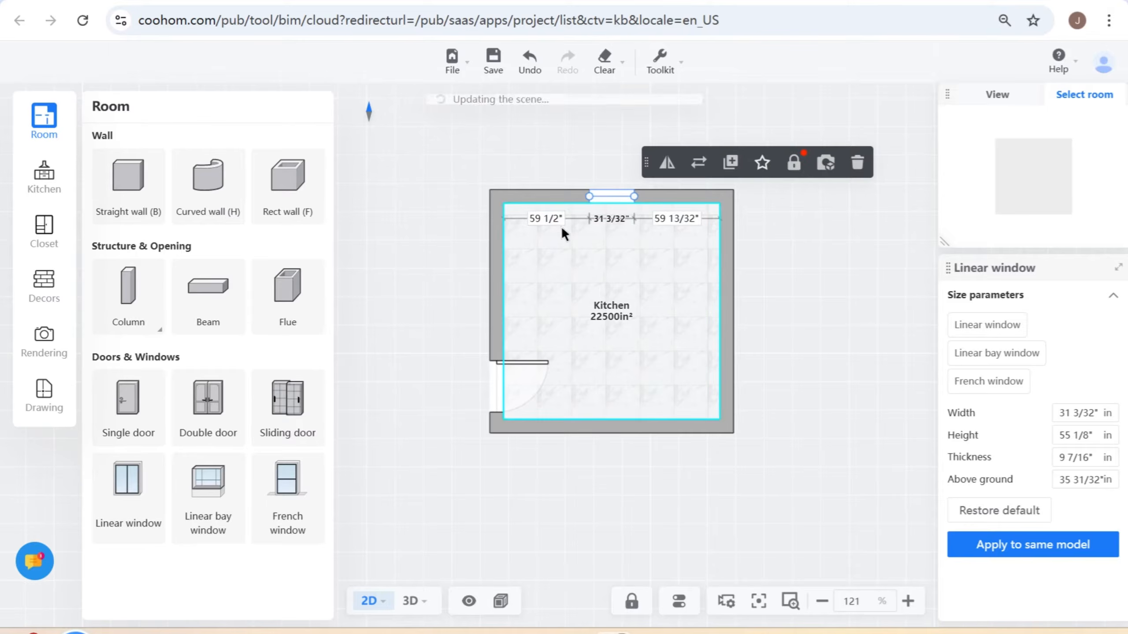
- Examine the kitchen's walls, door and window in the 3D view from a closer angle
scroll(564, 229, "up", 3)
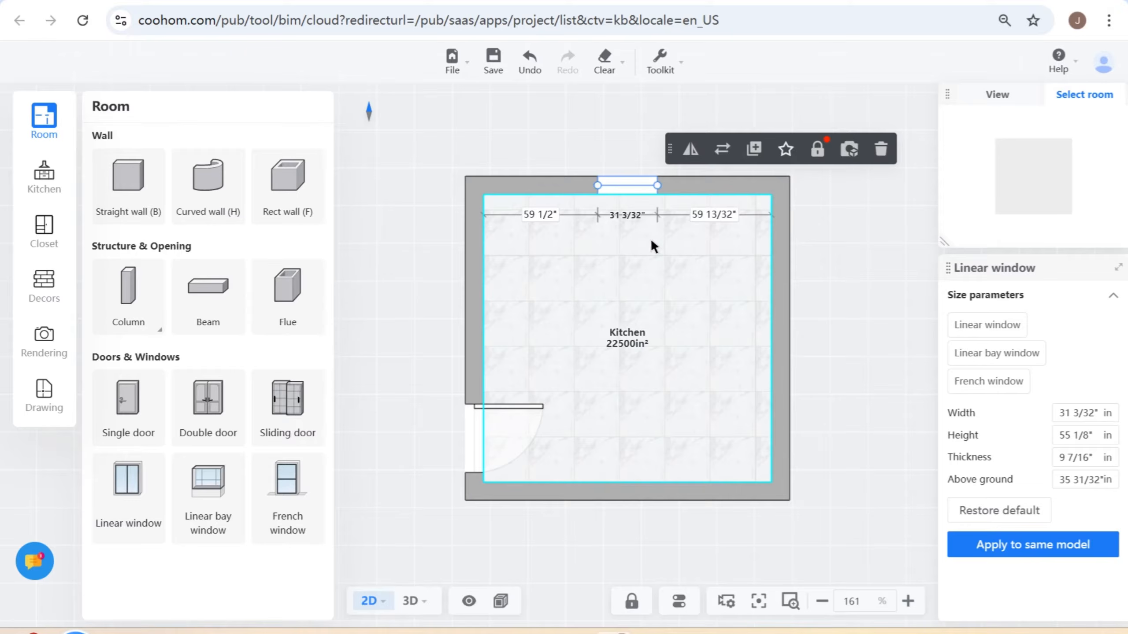
mouse_move(422, 604)
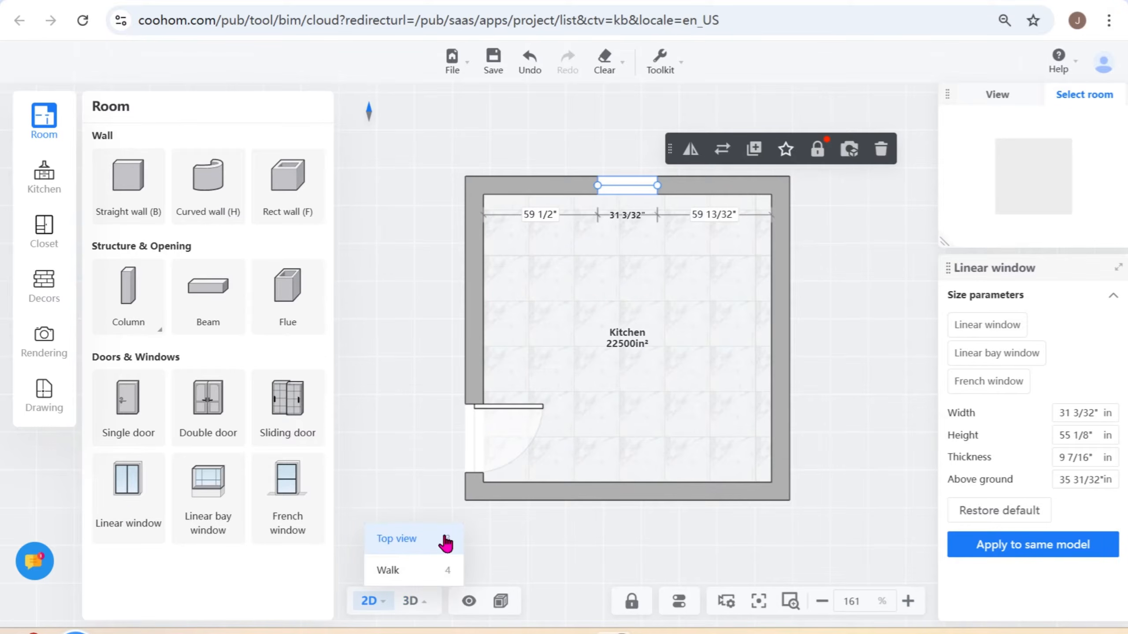
left_click(411, 602)
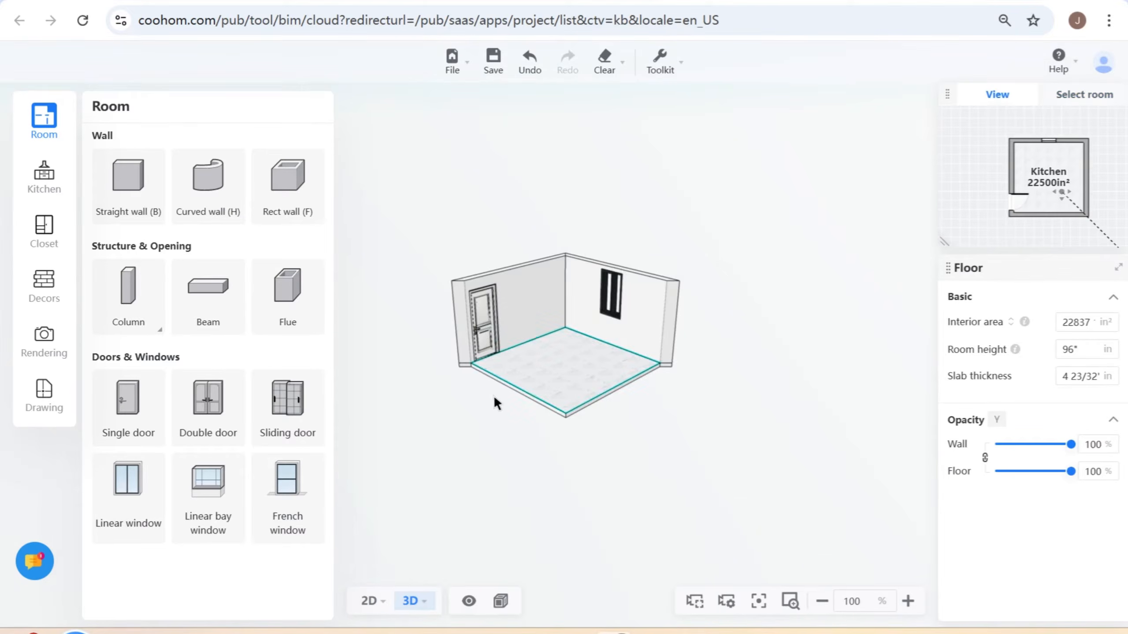
left_click_drag(606, 442, 636, 449)
scroll(520, 385, "up", 3)
right_click_drag(520, 385, 650, 434)
left_click_drag(650, 434, 588, 418)
scroll(574, 446, "up", 3)
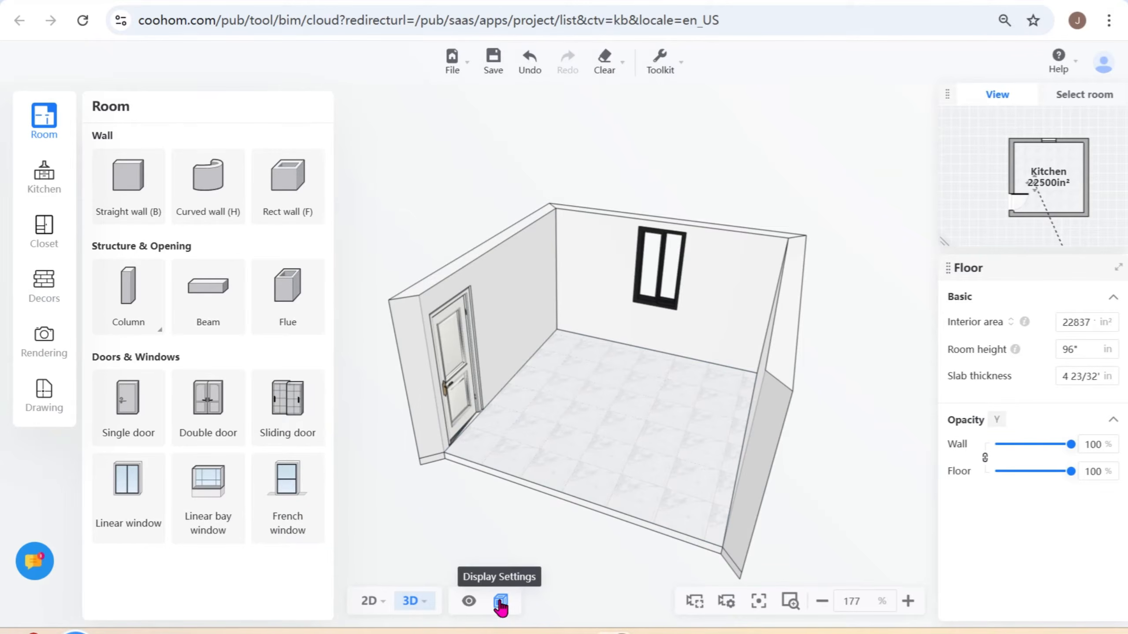
- Toggle the wireframe display of the 3D model off and back on
left_click(501, 602)
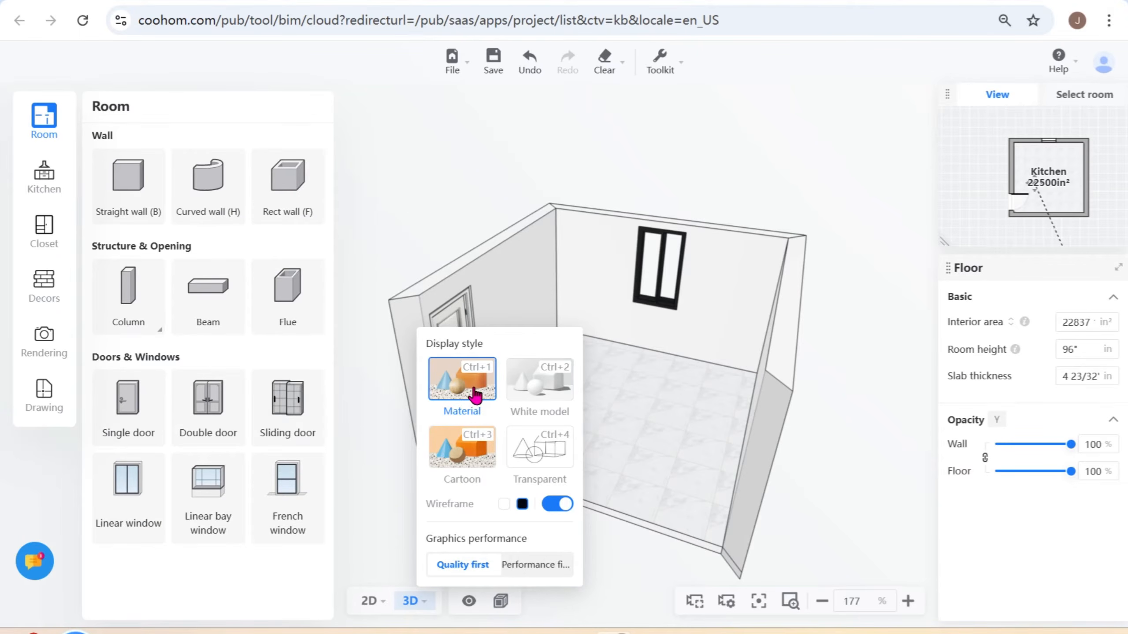
left_click(557, 504)
left_click(557, 505)
left_click(645, 471)
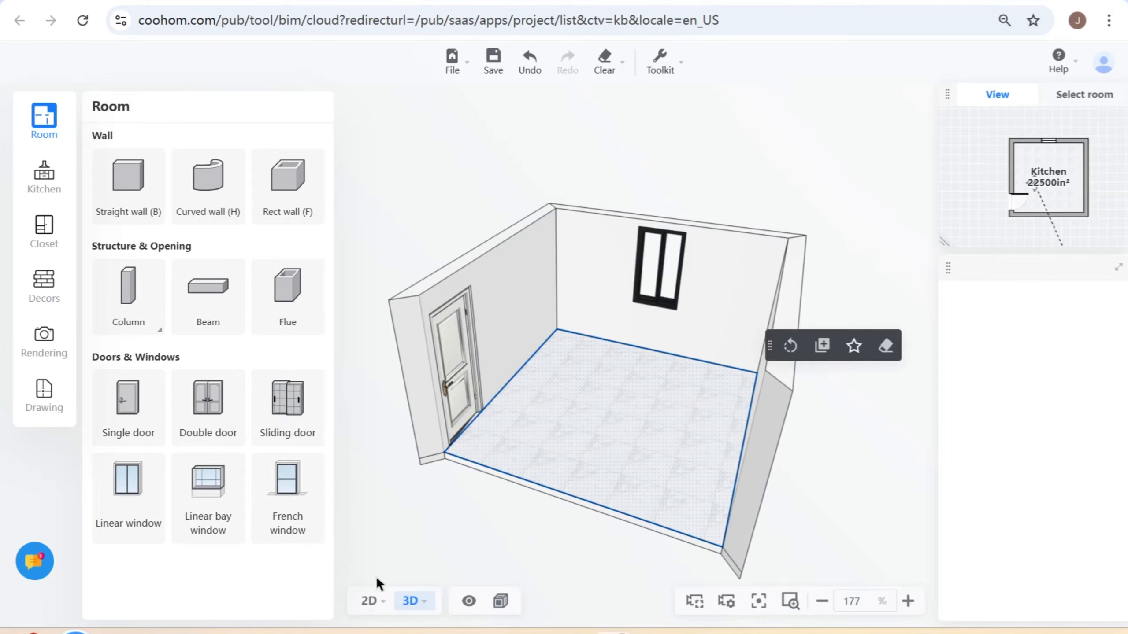
- Return to the 2D floor plan and open the kitchen design module with its manufacturer catalogs
left_click(375, 604)
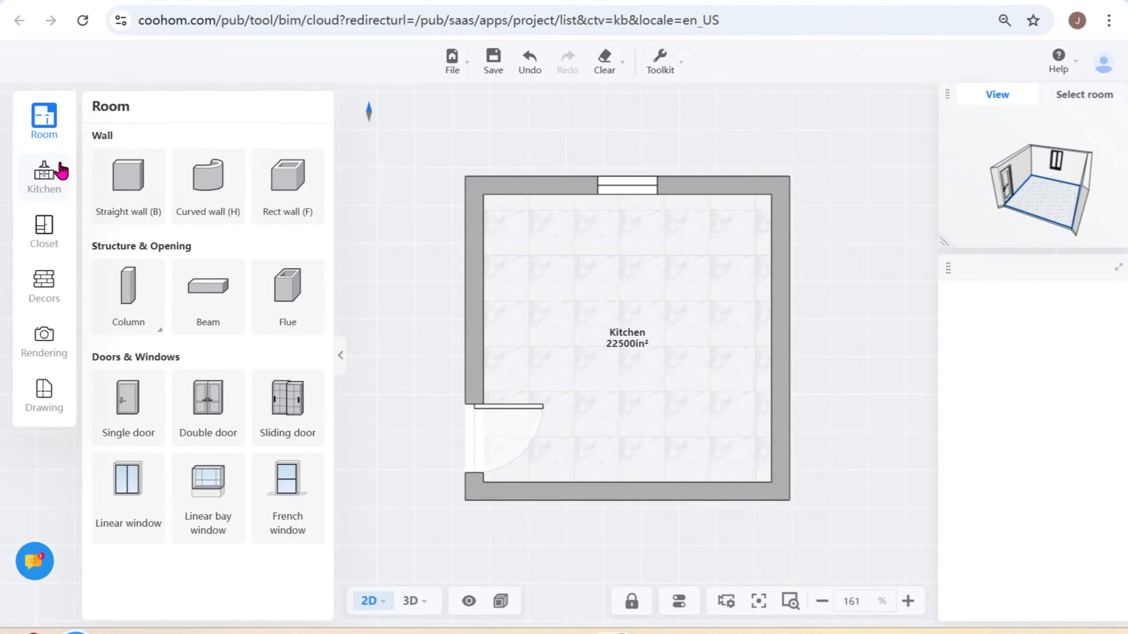
left_click(45, 183)
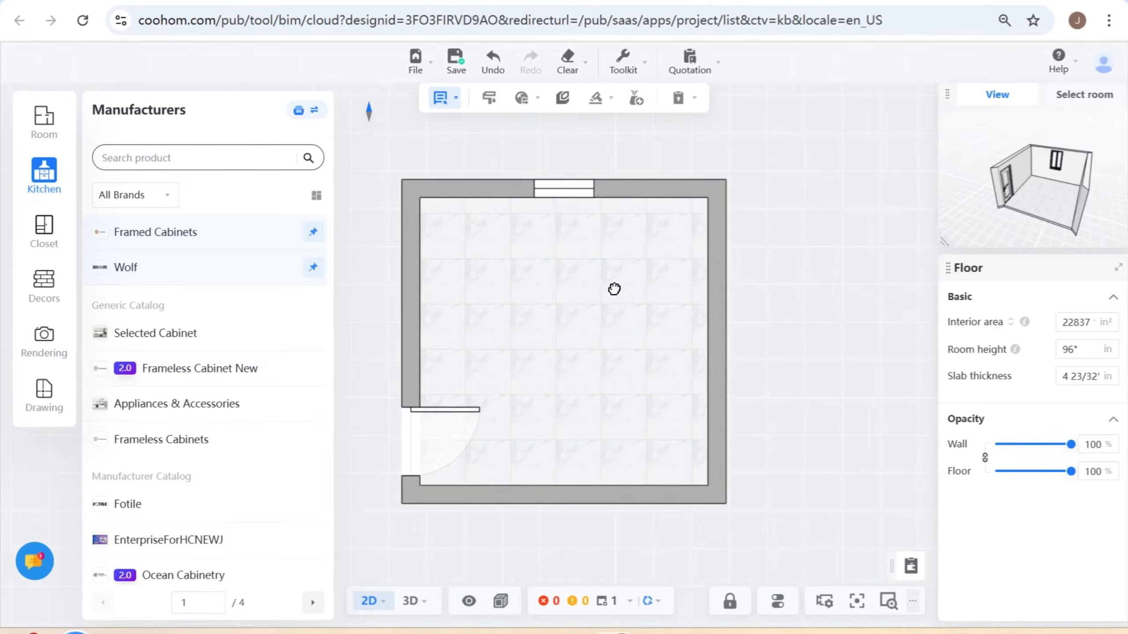
scroll(599, 282, "up", 1)
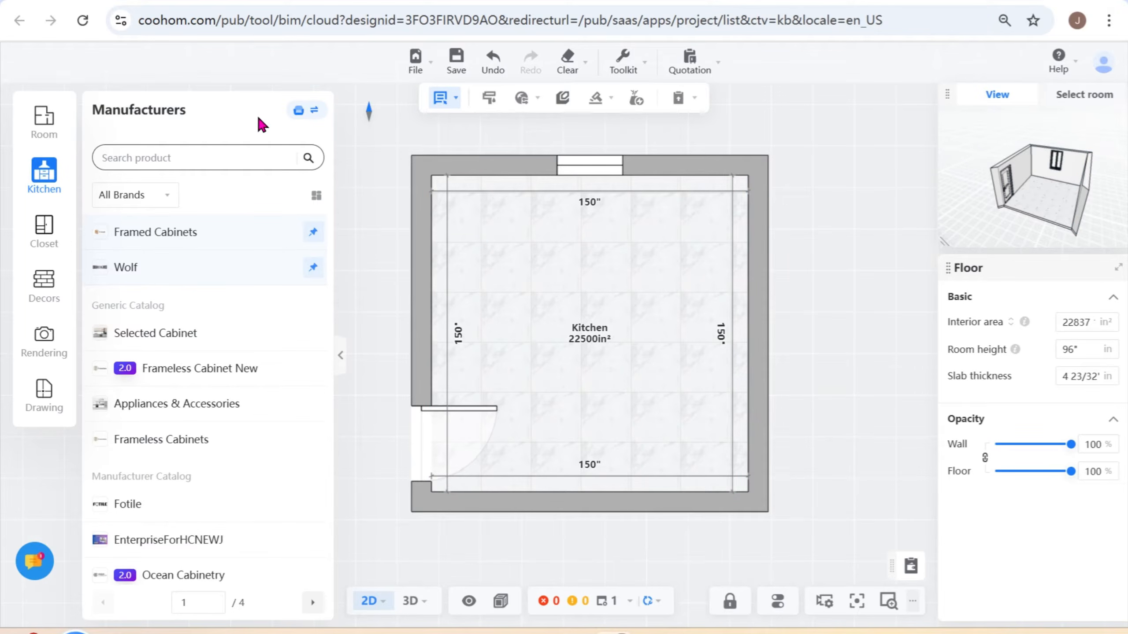
left_click(299, 112)
left_click(156, 195)
left_click(257, 205)
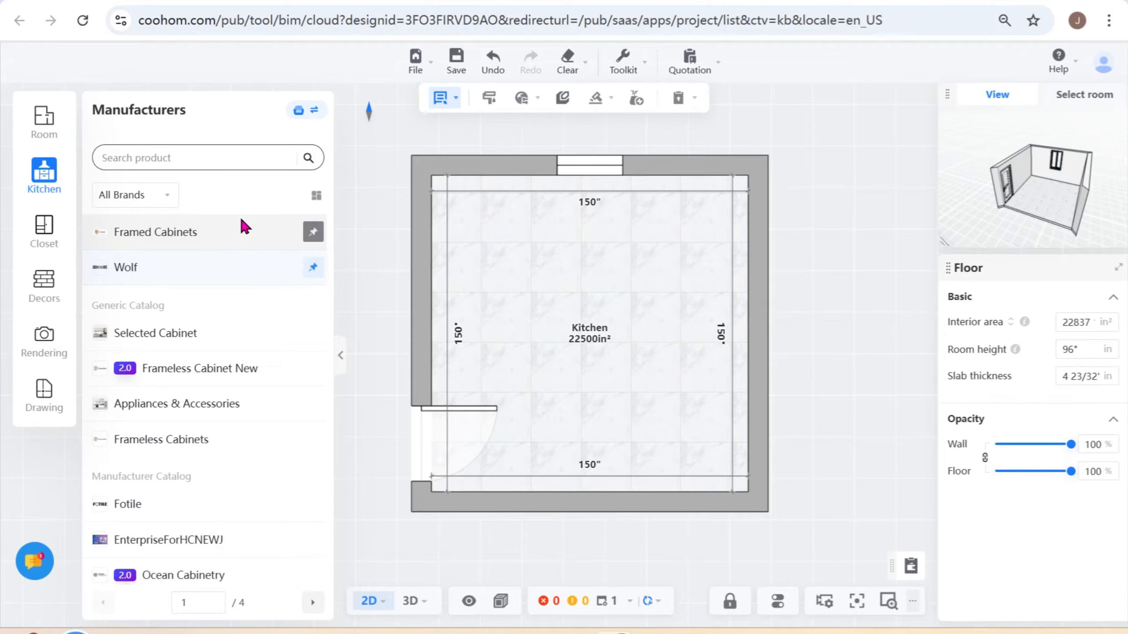
- Search the manufacturer catalogs for "framed"
left_click(212, 156)
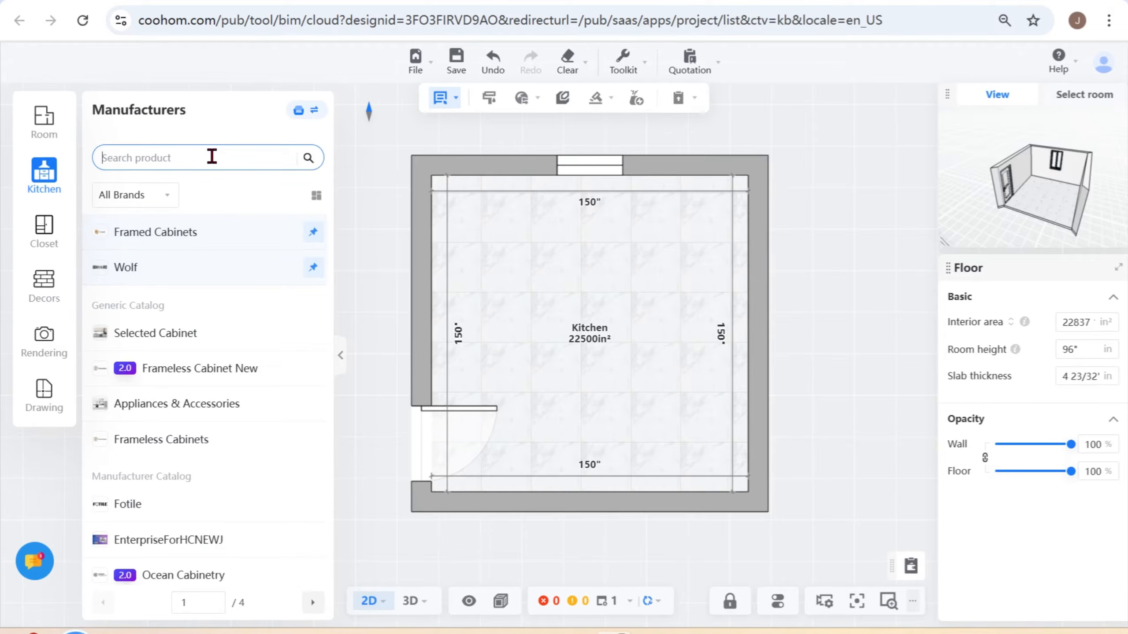
type("frame")
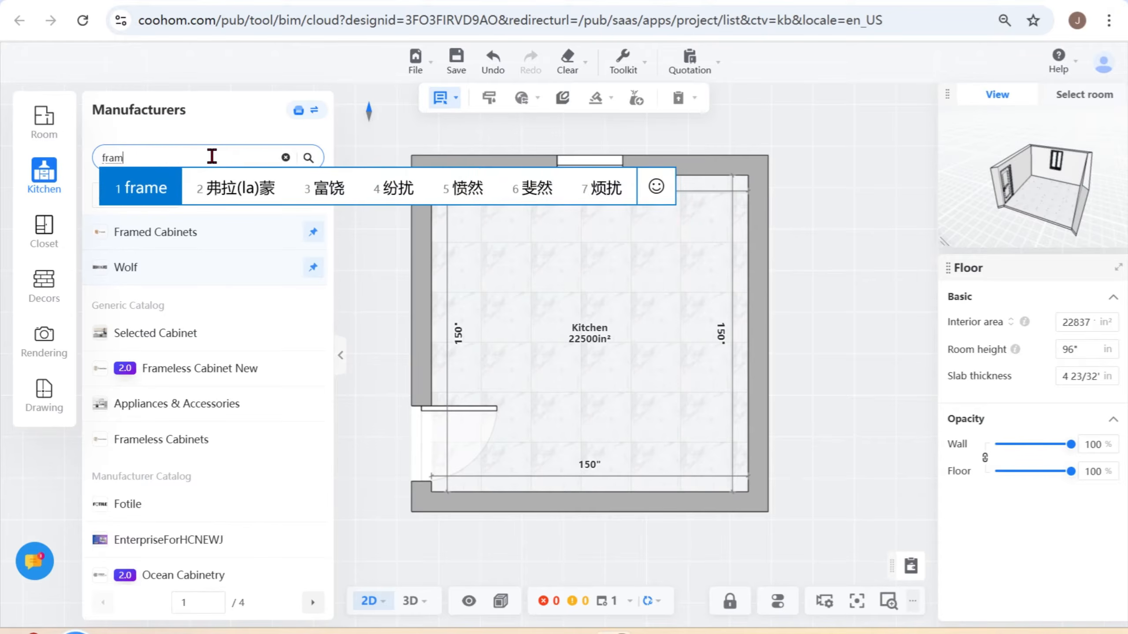
key("Return")
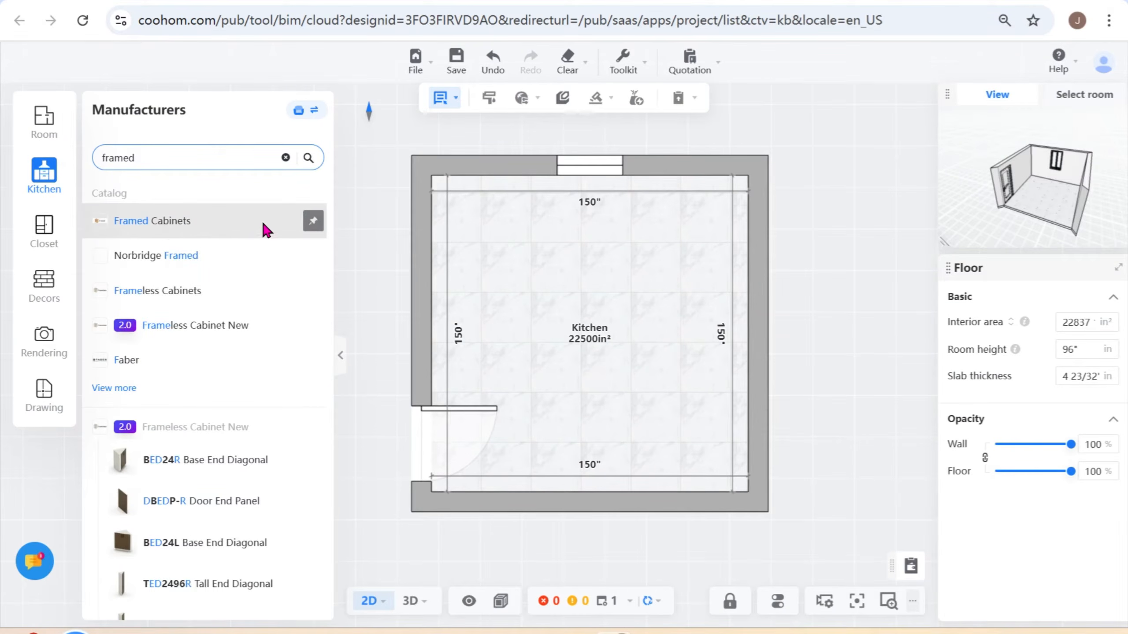
- Pin the Framed Cabinets and Wolf catalogs to the top of the manufacturer list, searching for "wolf", and clear the search
left_click(311, 222)
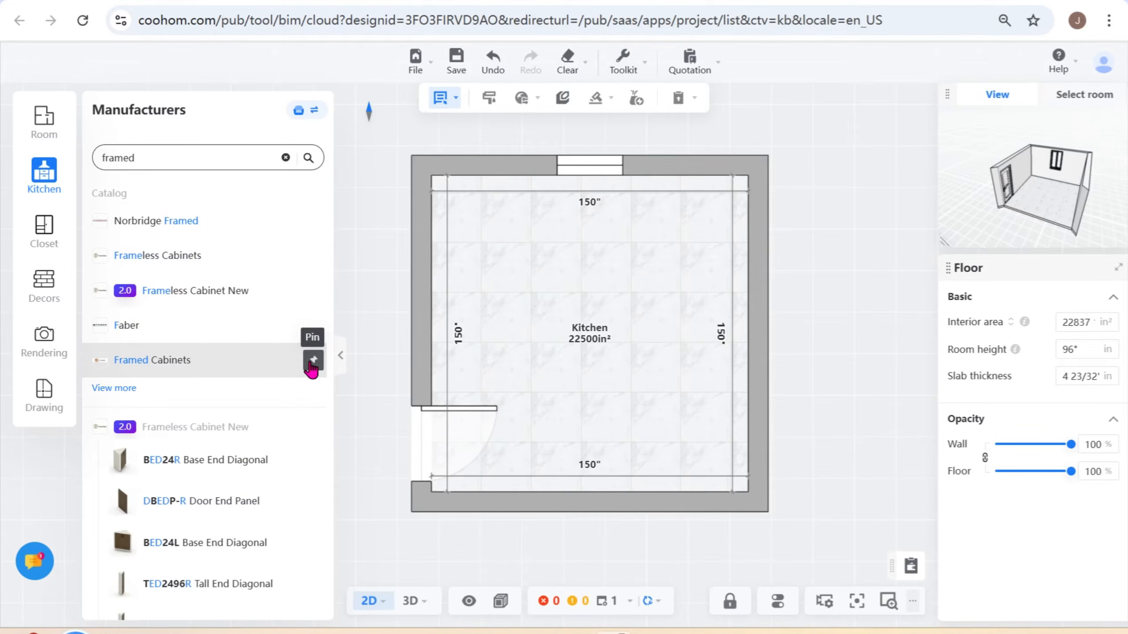
left_click(314, 360)
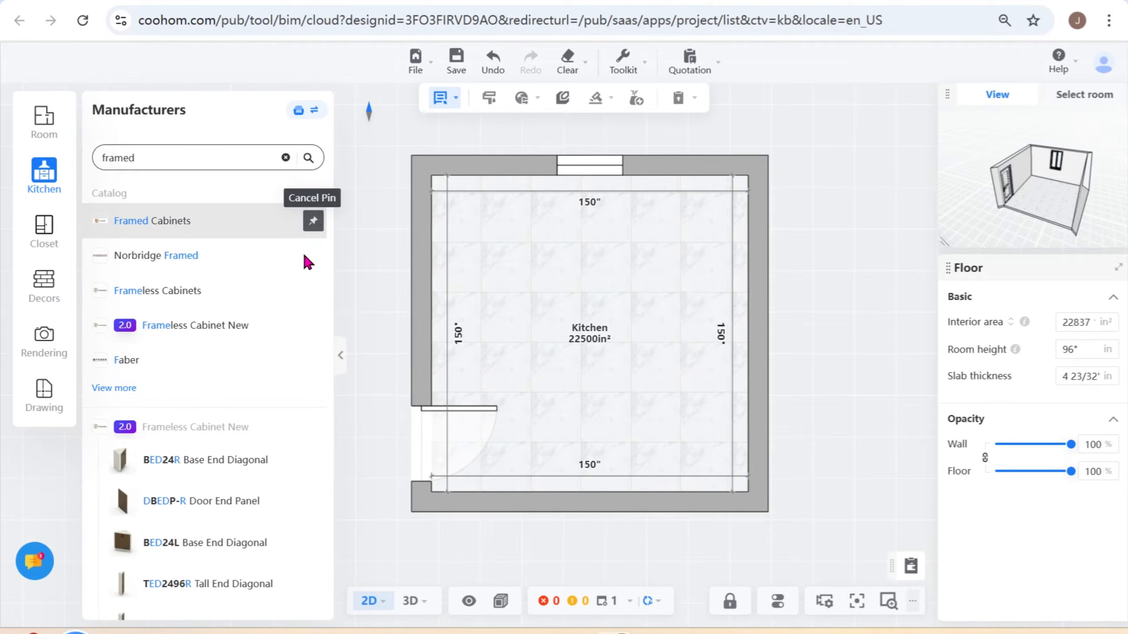
left_click(286, 158)
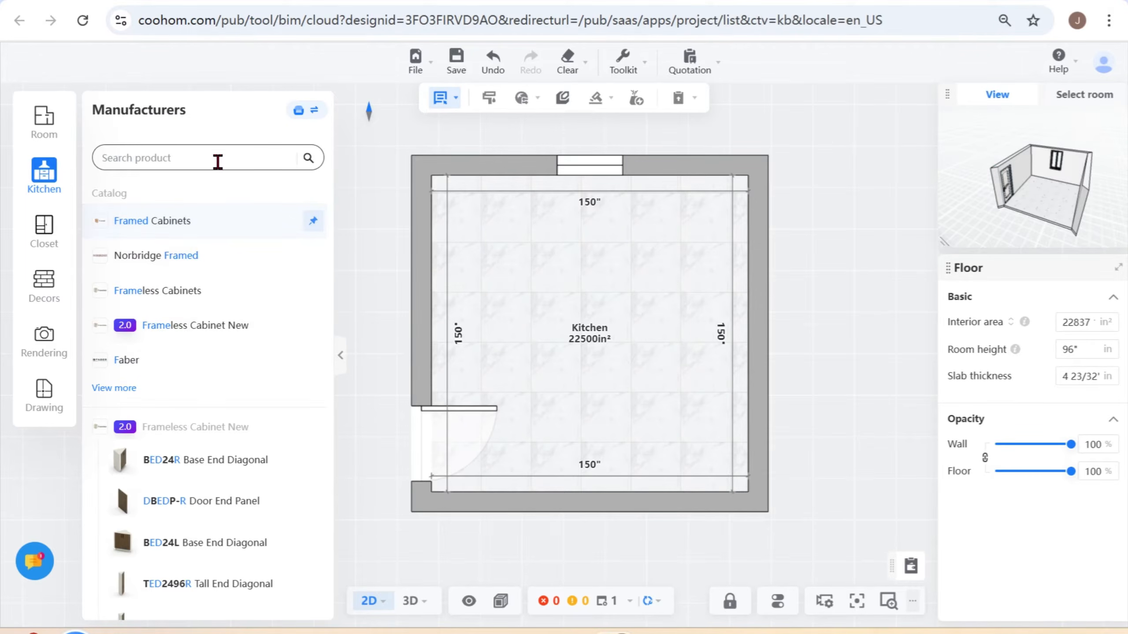
type("wolf")
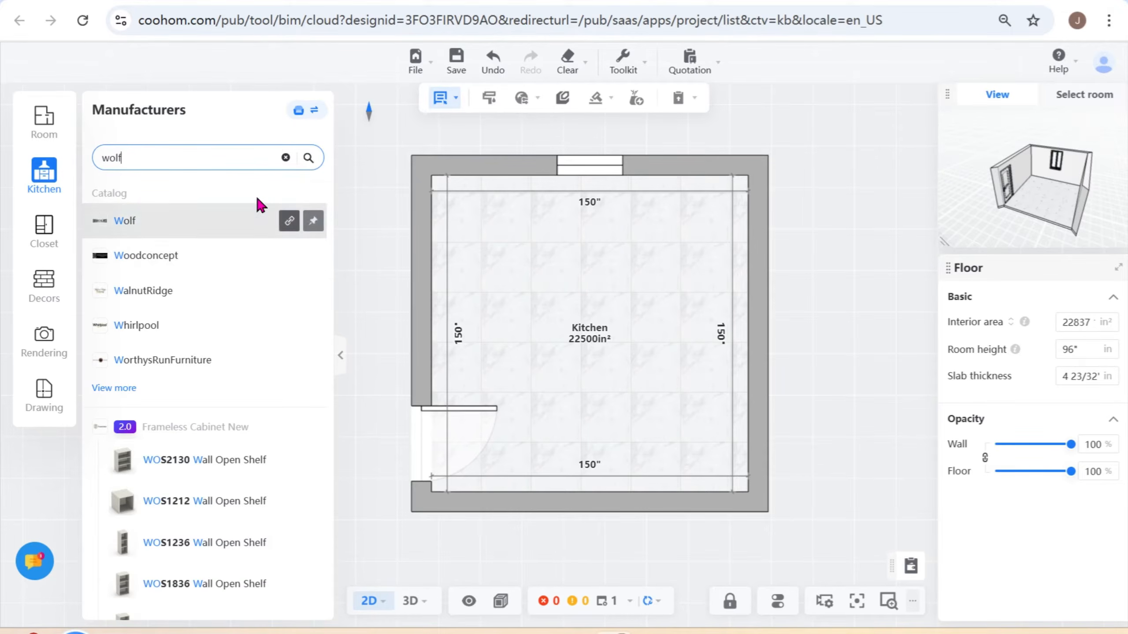
left_click(286, 157)
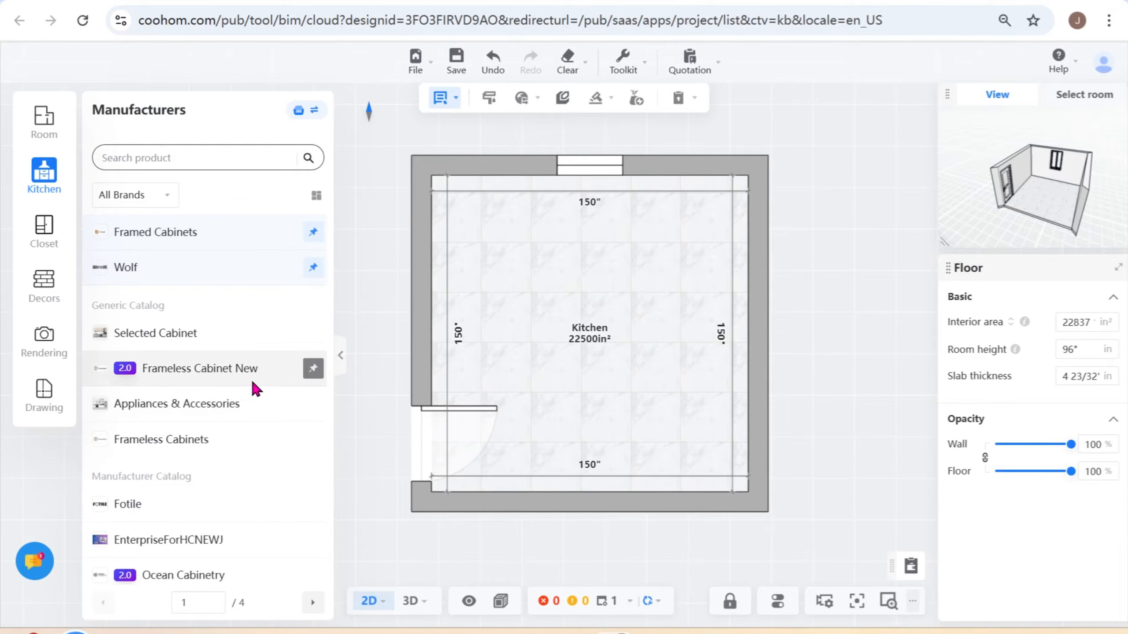
- Open the pinned Framed Cabinets catalog and widen the catalog area
left_click(187, 240)
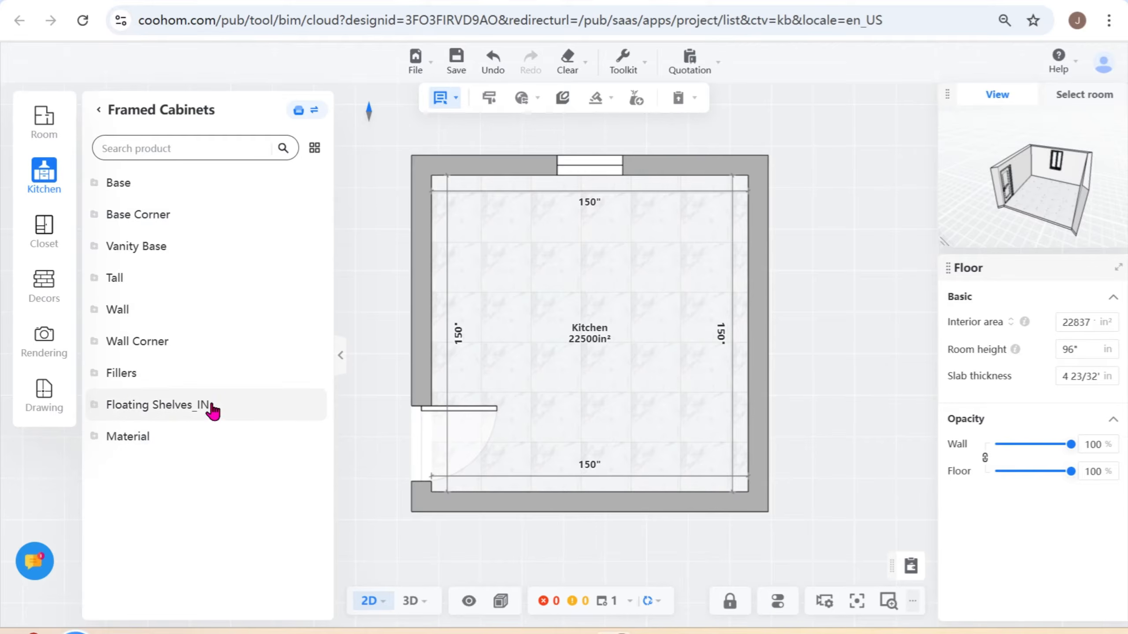
left_click_drag(336, 202, 378, 210)
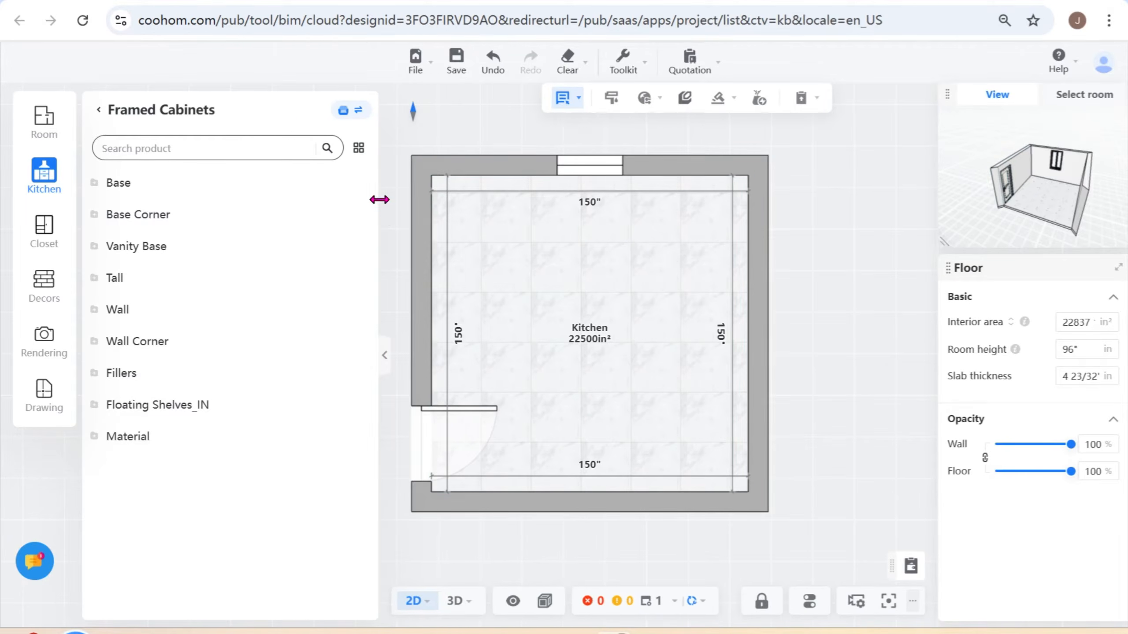
left_click(360, 115)
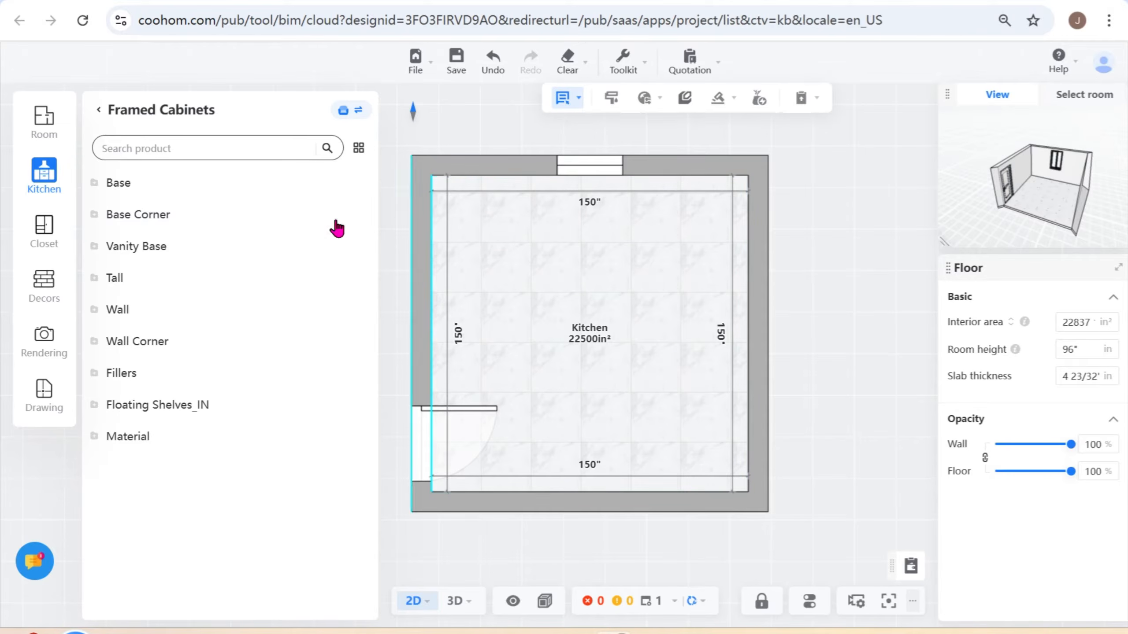
- Expand the catalog's Base category to the Sink Base Standard cabinets and look through the available sizes
left_click(126, 189)
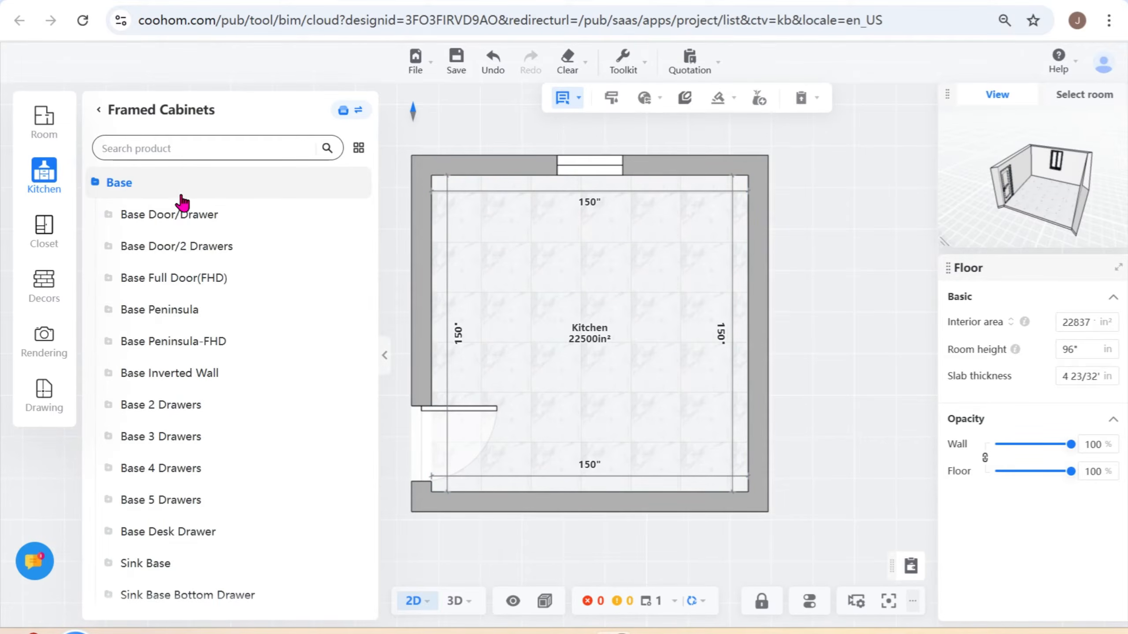
scroll(185, 530, "down", 2)
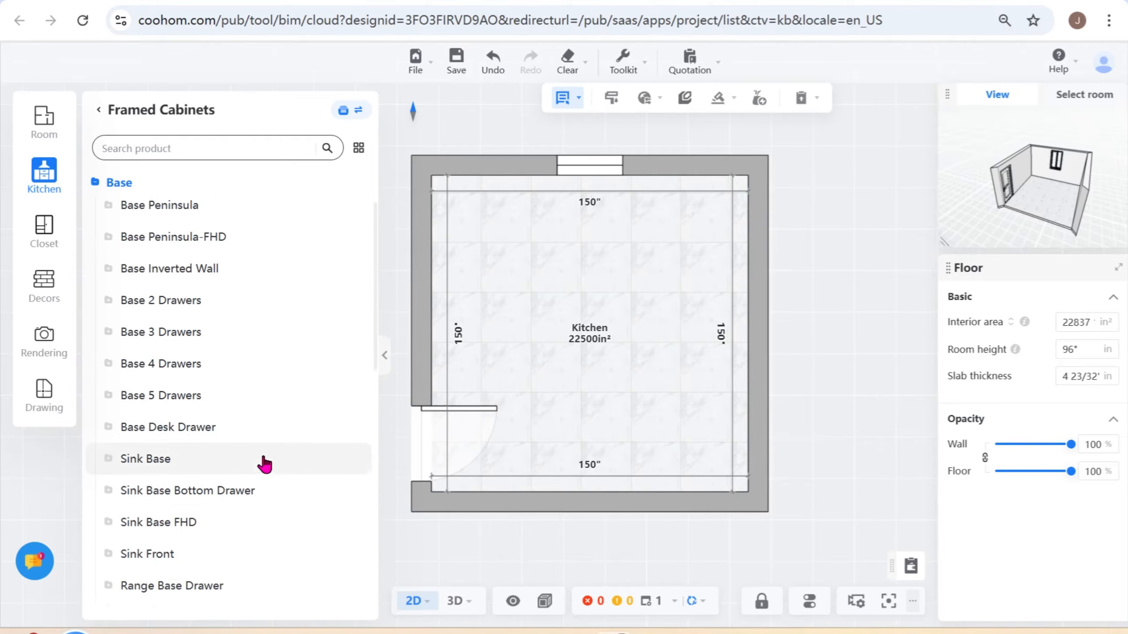
scroll(200, 444, "down", 2)
left_click(207, 402)
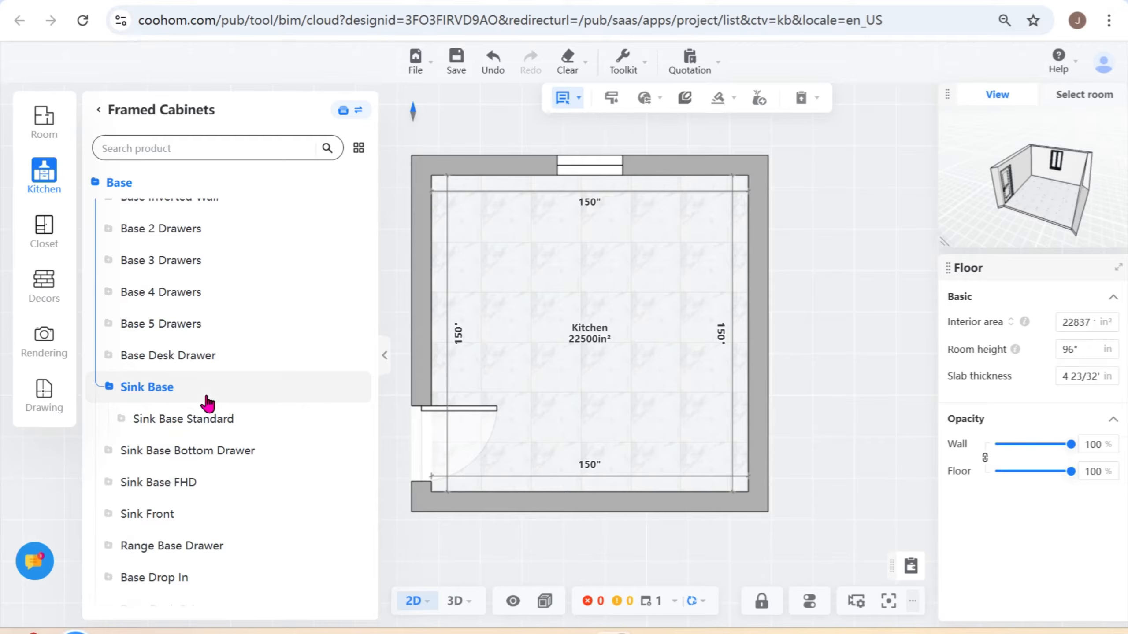
left_click(205, 427)
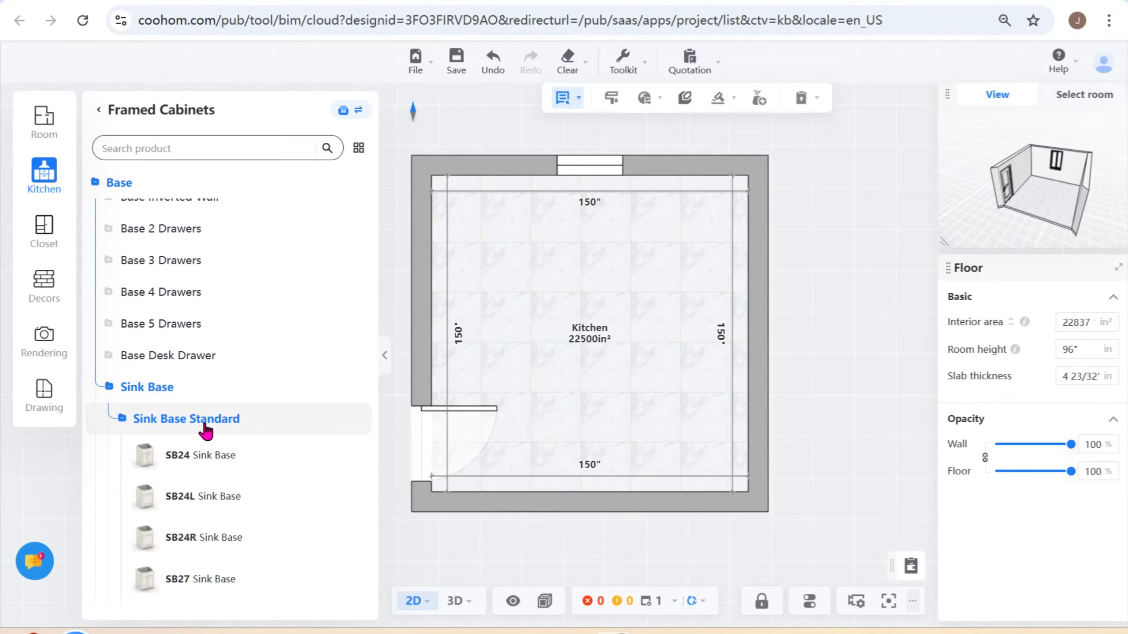
scroll(238, 429, "down", 4)
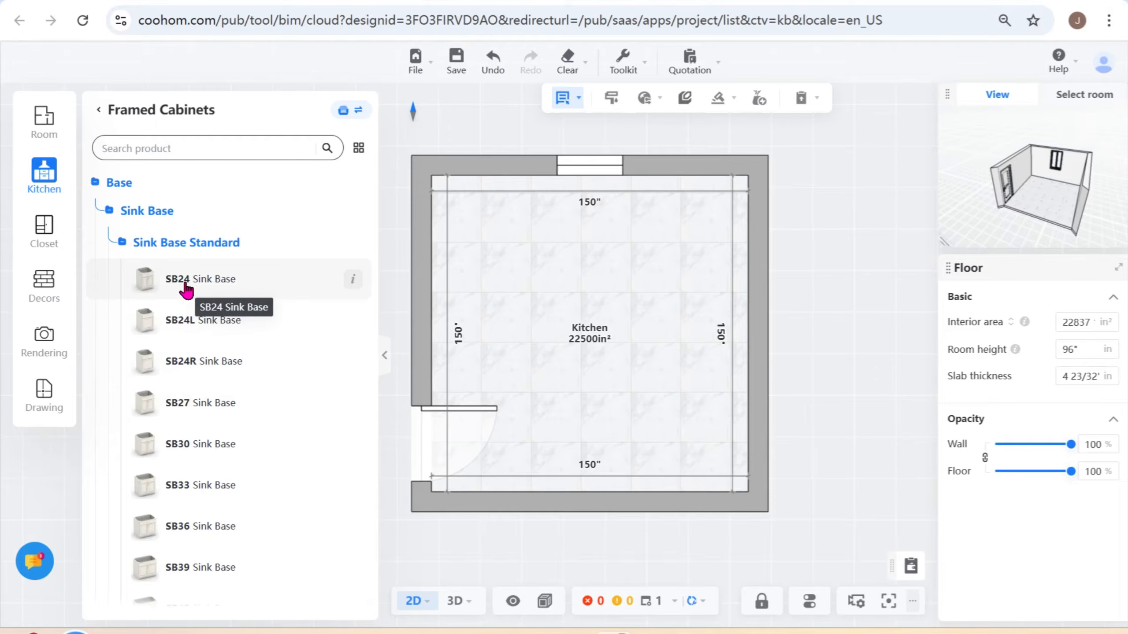
scroll(240, 560, "down", 5)
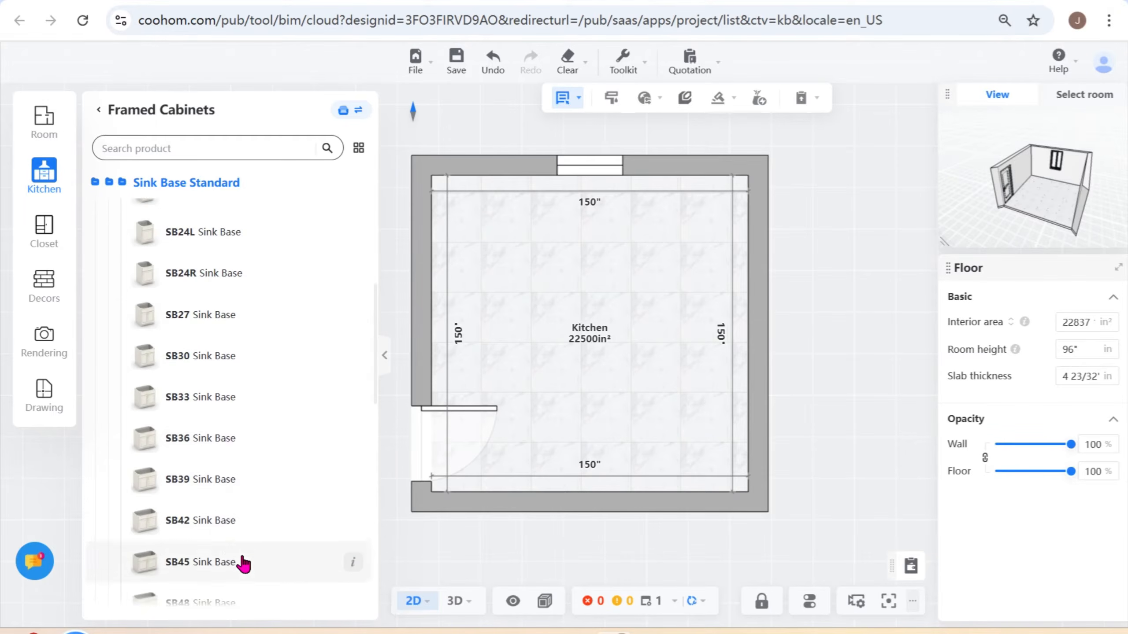
scroll(232, 544, "down", 3)
scroll(203, 444, "up", 6)
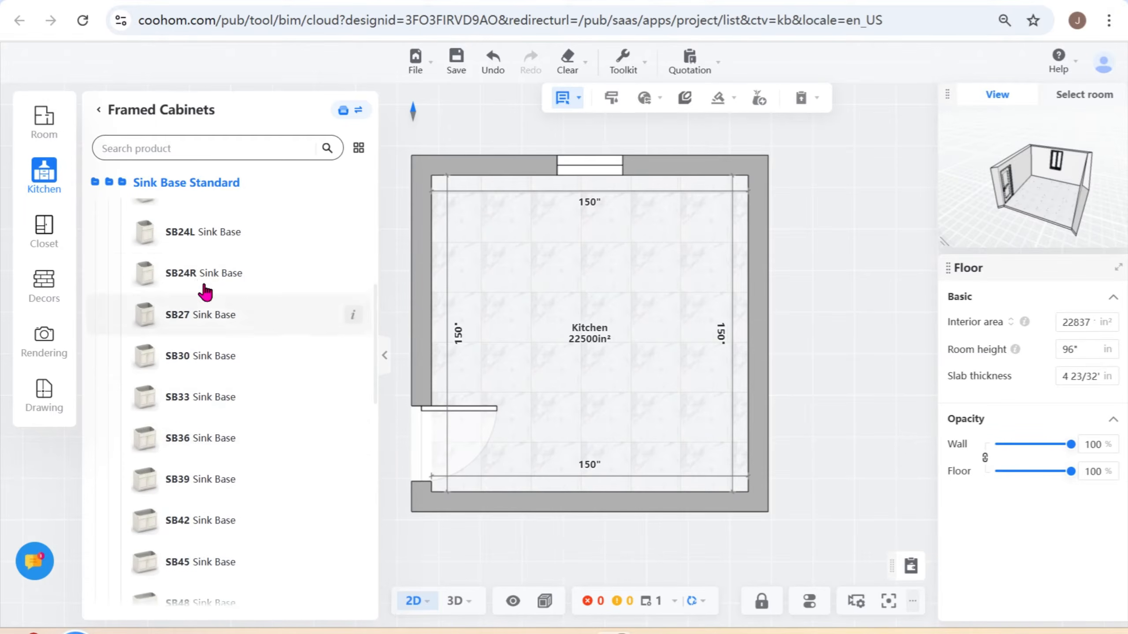
scroll(227, 382, "up", 2)
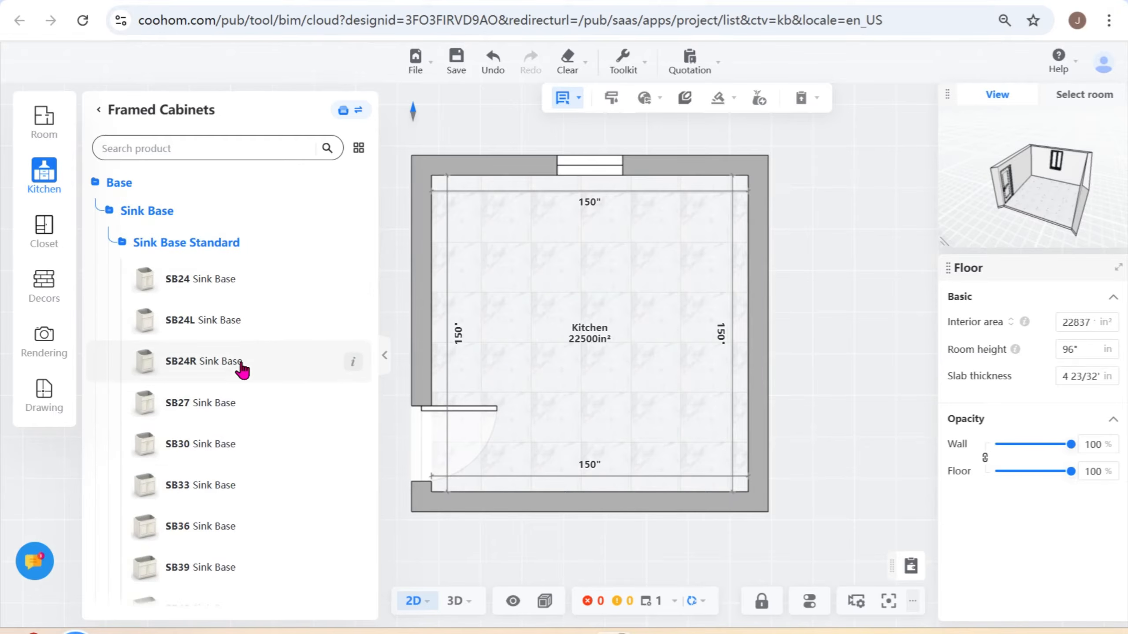
- Place an SB30 Sink Base in front of the window and set its distance from the window wall to 0
left_click(221, 447)
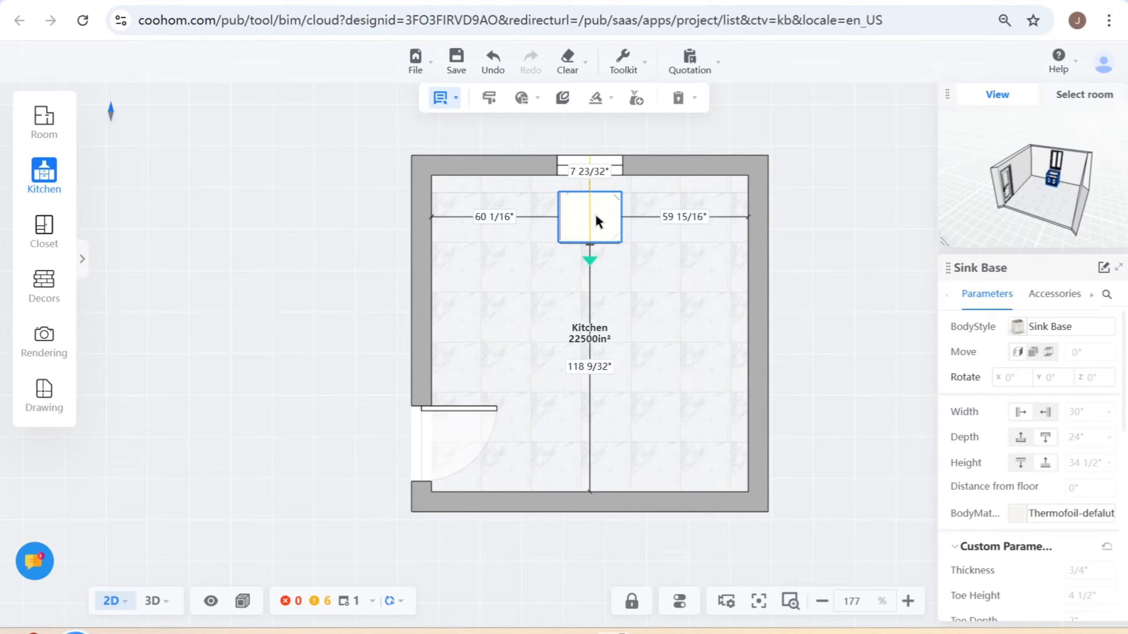
left_click(597, 222)
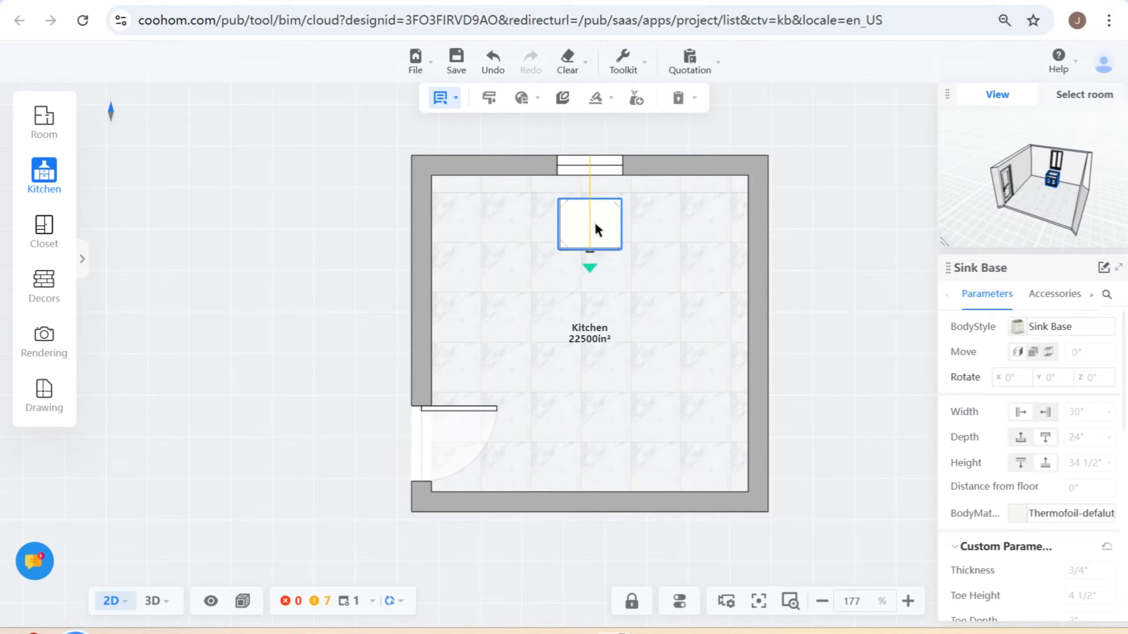
mouse_move(596, 225)
left_mouse_down()
mouse_move(590, 196)
mouse_move(596, 226)
left_mouse_up()
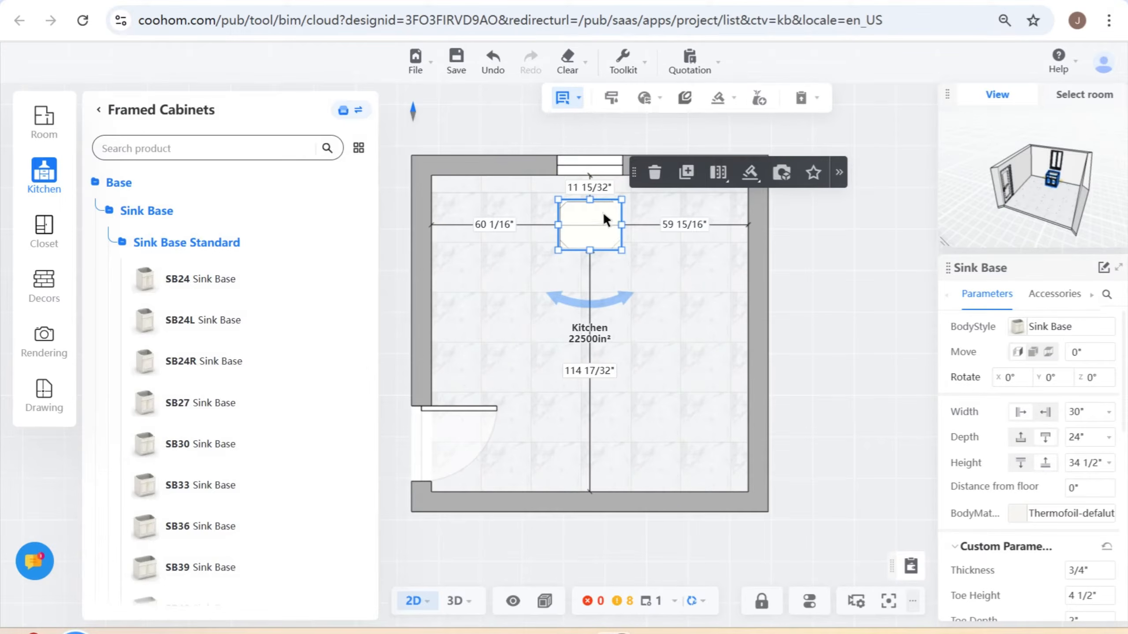
left_click(598, 188)
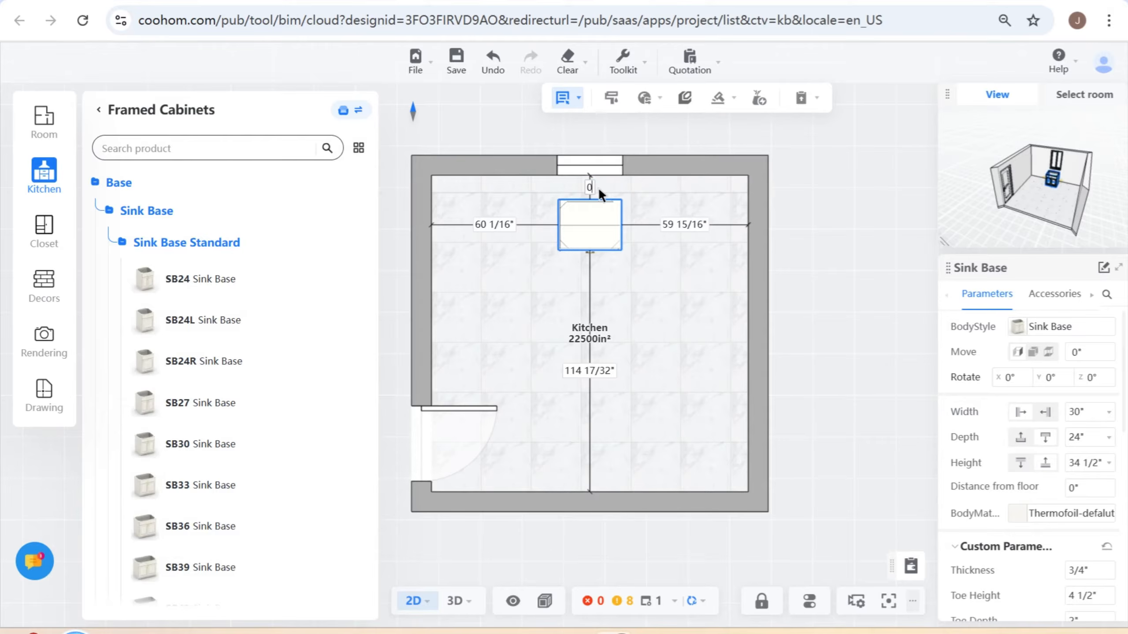
key("Return")
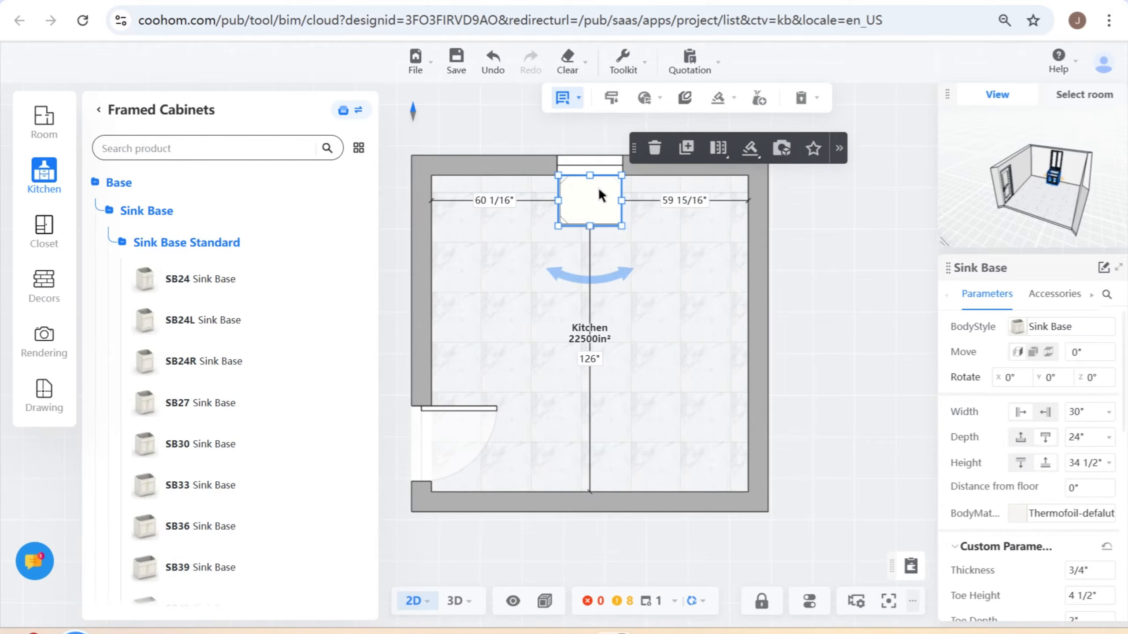
- Move the sink base about 19 15/32" away from the window wall and delete it
scroll(597, 187, "up", 2)
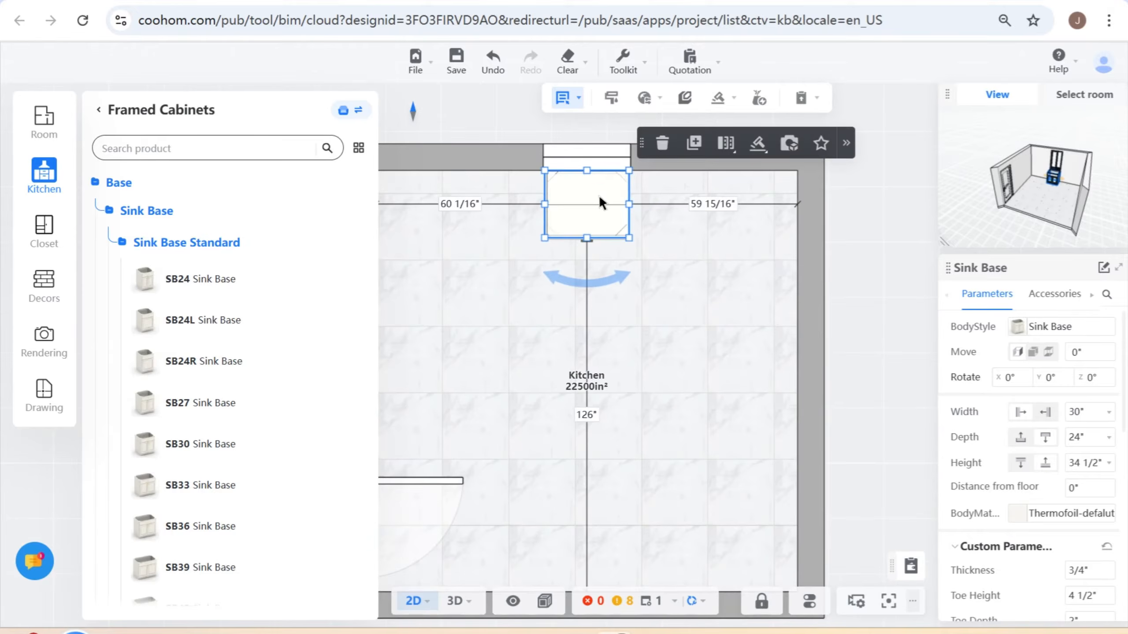
left_click_drag(600, 203, 588, 262)
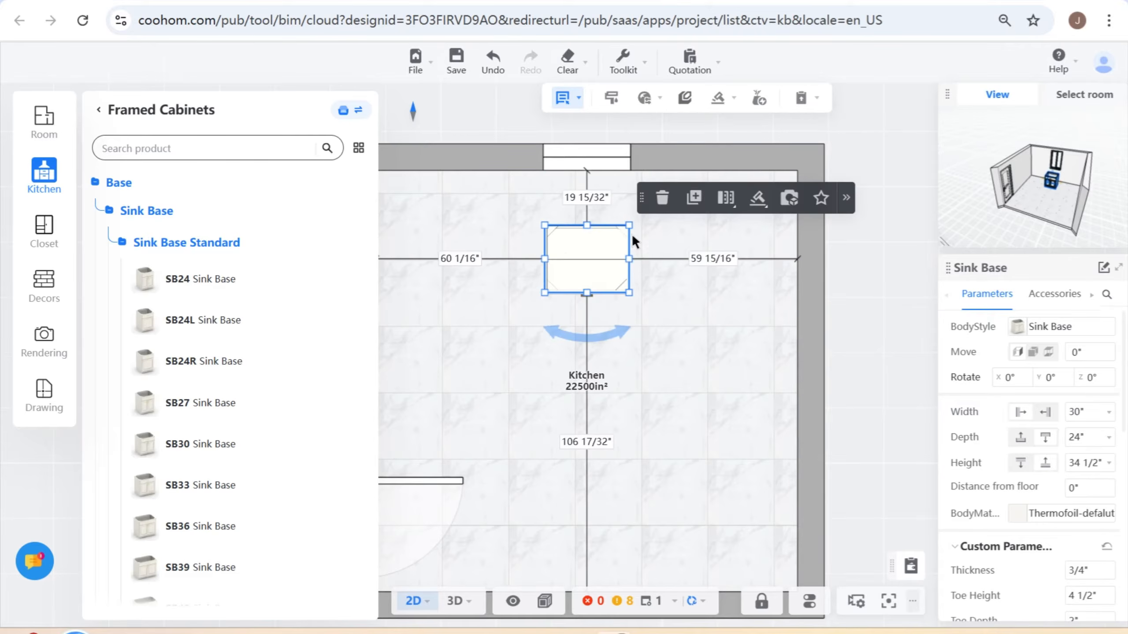
left_click(662, 198)
- Turn on the Precise layout setting for arranging cabinets with cursor snapping
mouse_move(791, 611)
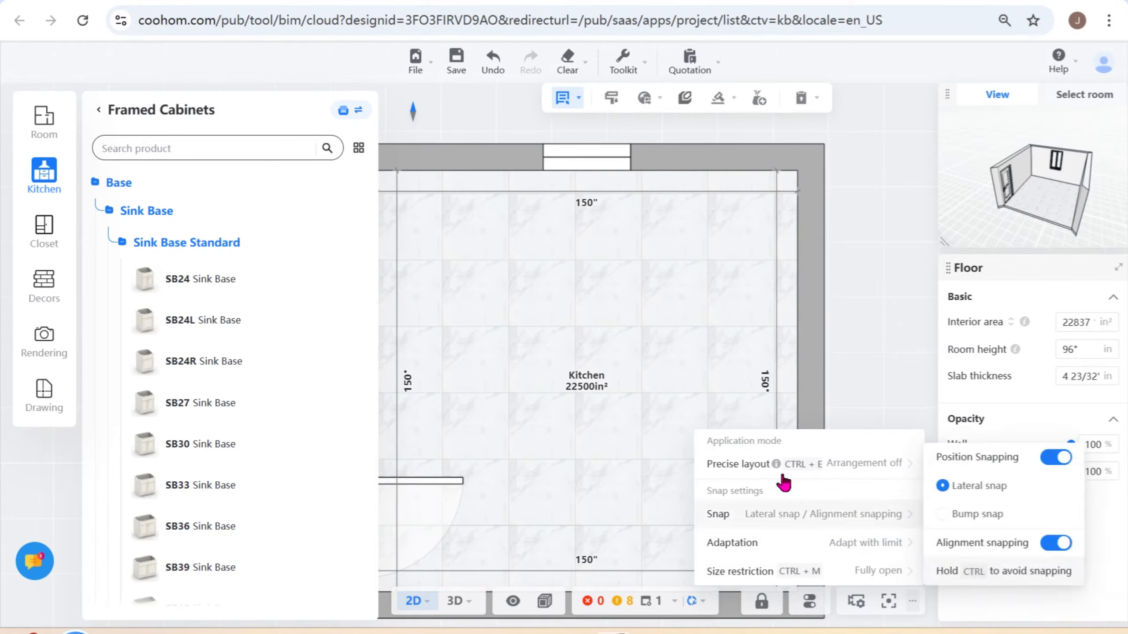
mouse_move(780, 468)
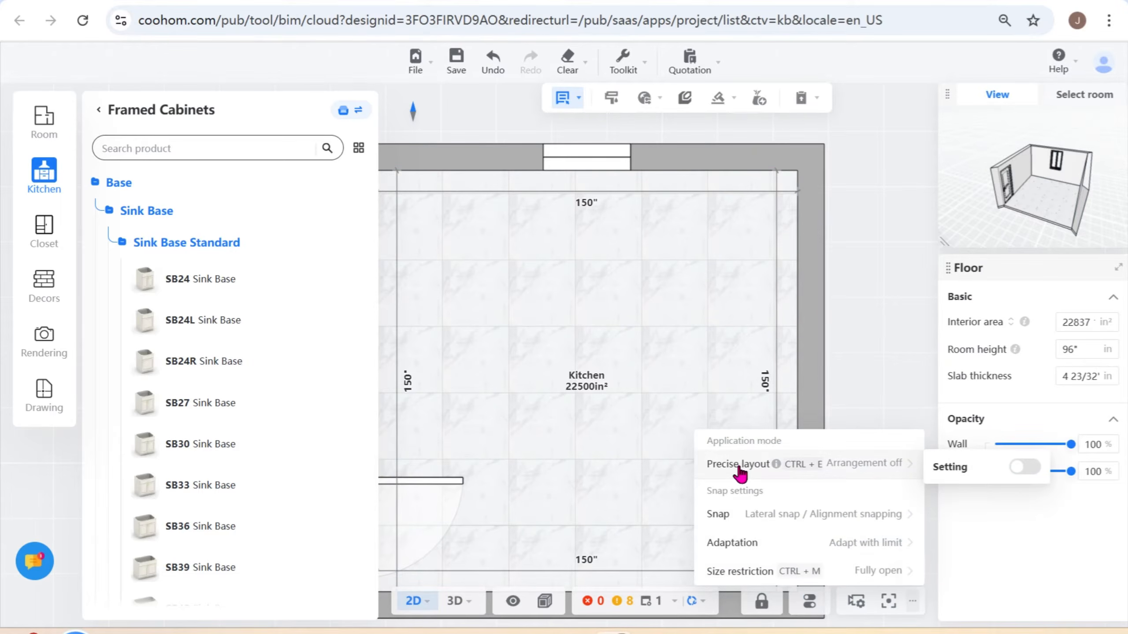
left_click(1024, 469)
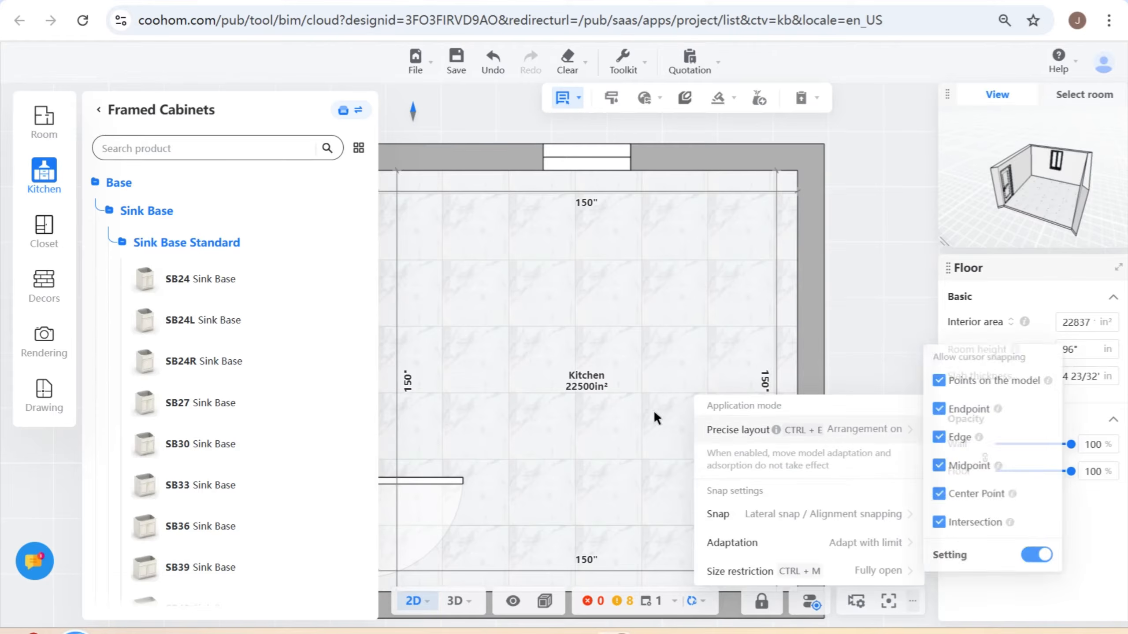
- Place an SB30 Sink Base near the window and move it by its back-edge midpoint onto the midpoint of the window wall
left_click(207, 448)
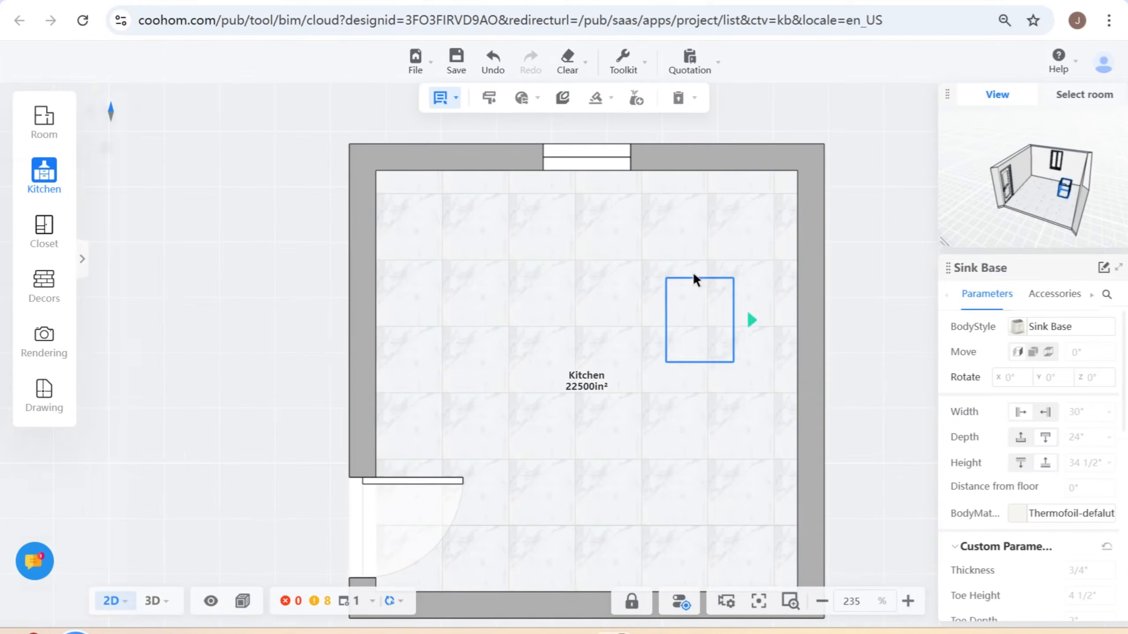
left_click(601, 247)
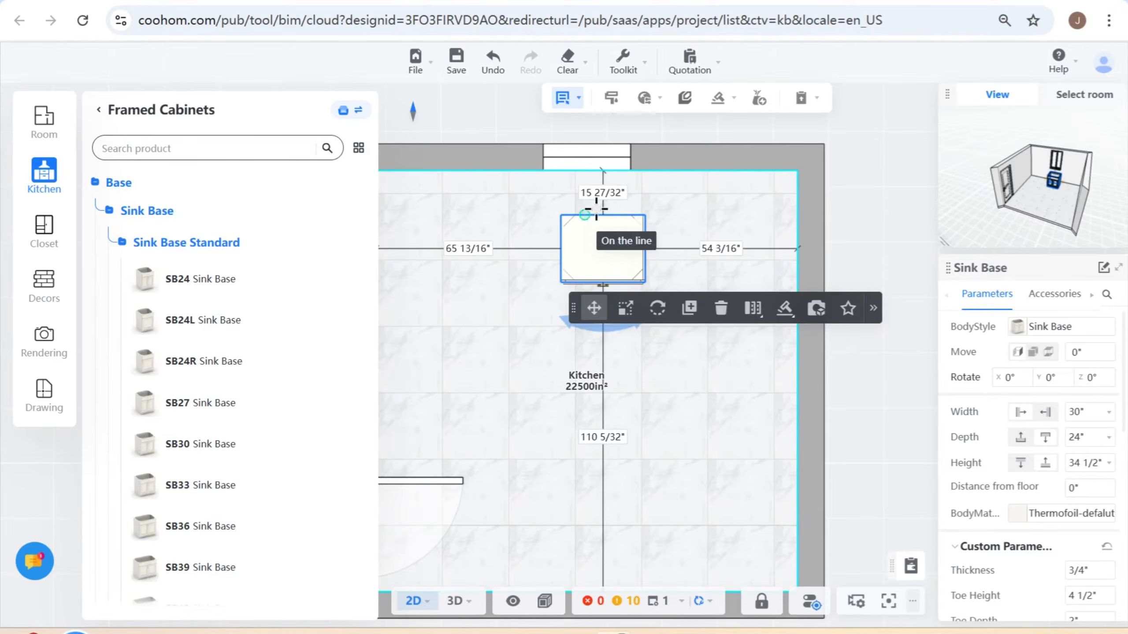
scroll(597, 233, "up", 5)
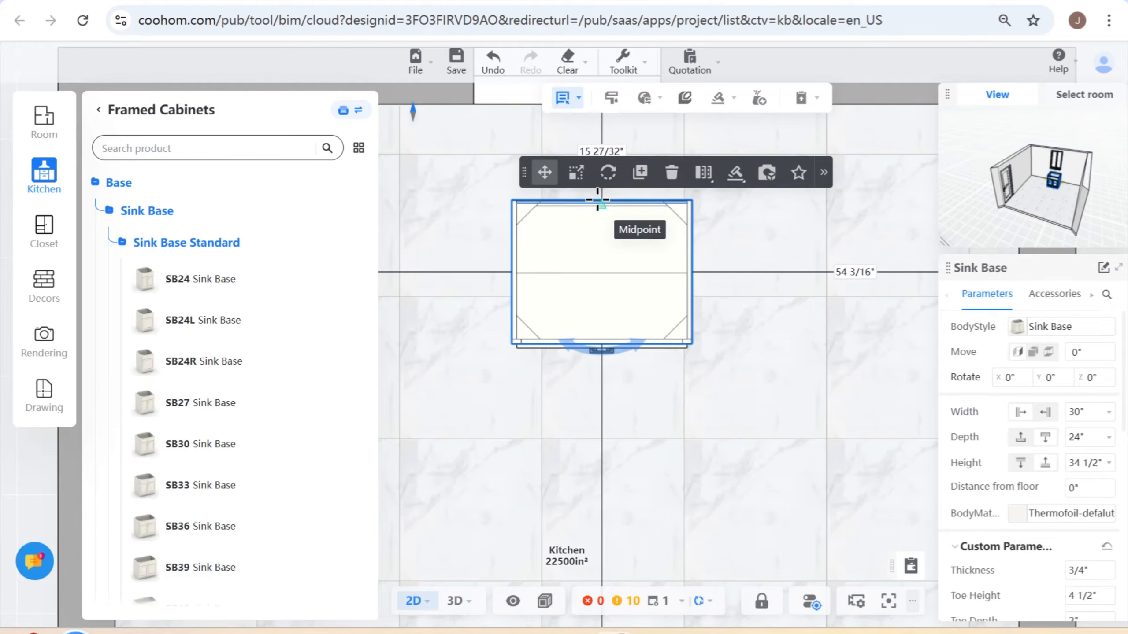
left_click_drag(600, 196, 563, 142)
scroll(573, 204, "down", 2)
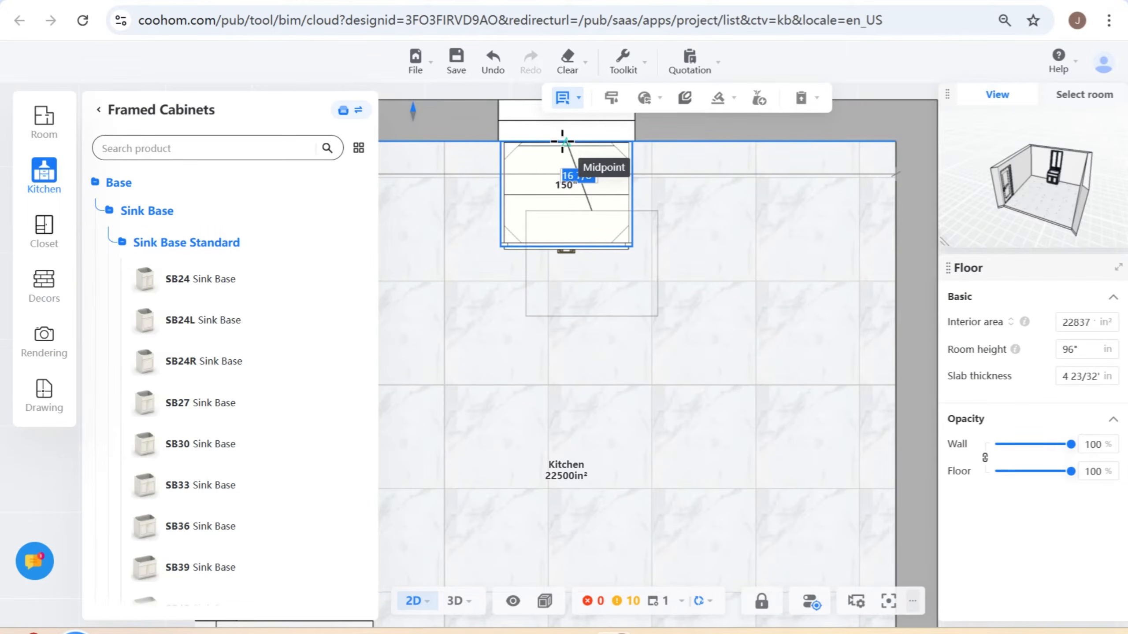
left_click_drag(562, 141, 563, 142)
left_click(577, 204)
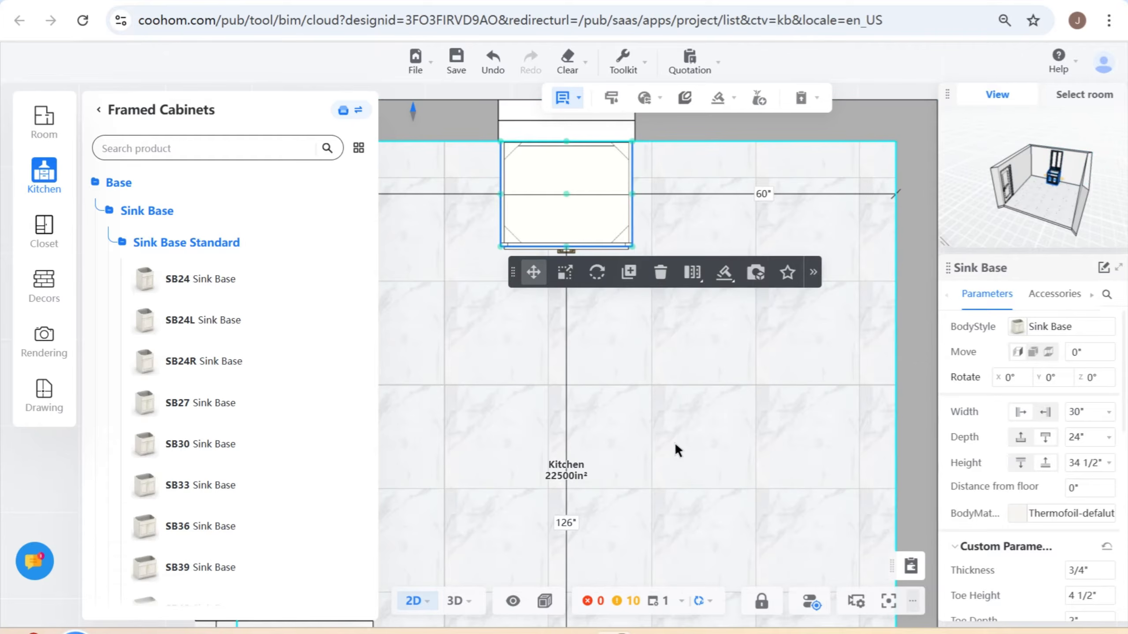
- Turn off the Precise layout setting and deselect the sink base by selecting the kitchen floor
left_click(810, 602)
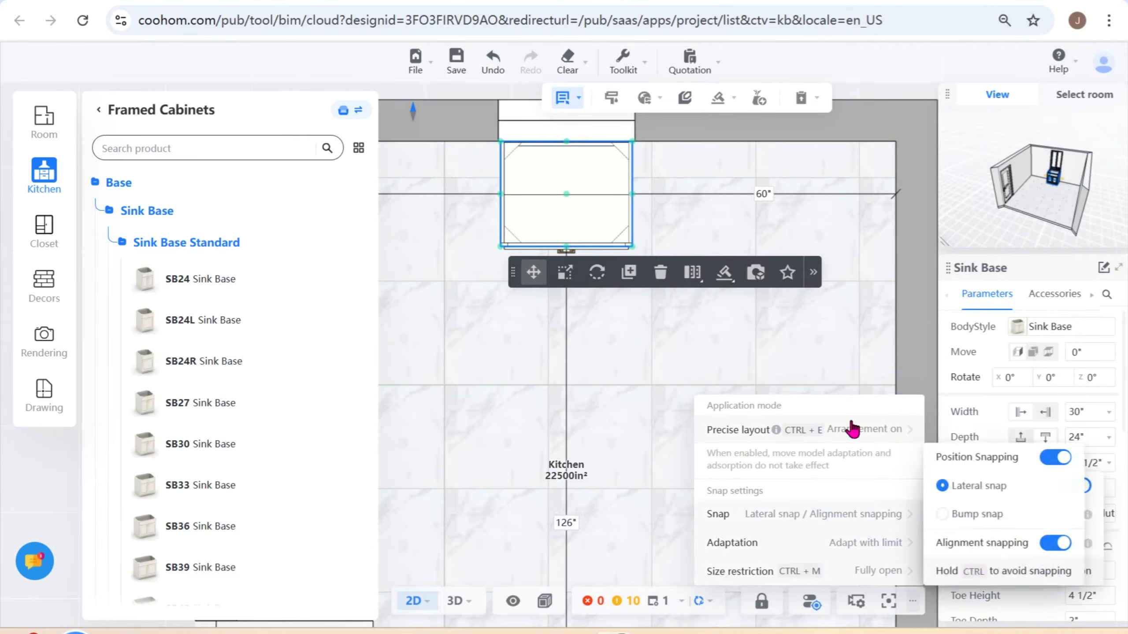
left_click(1047, 556)
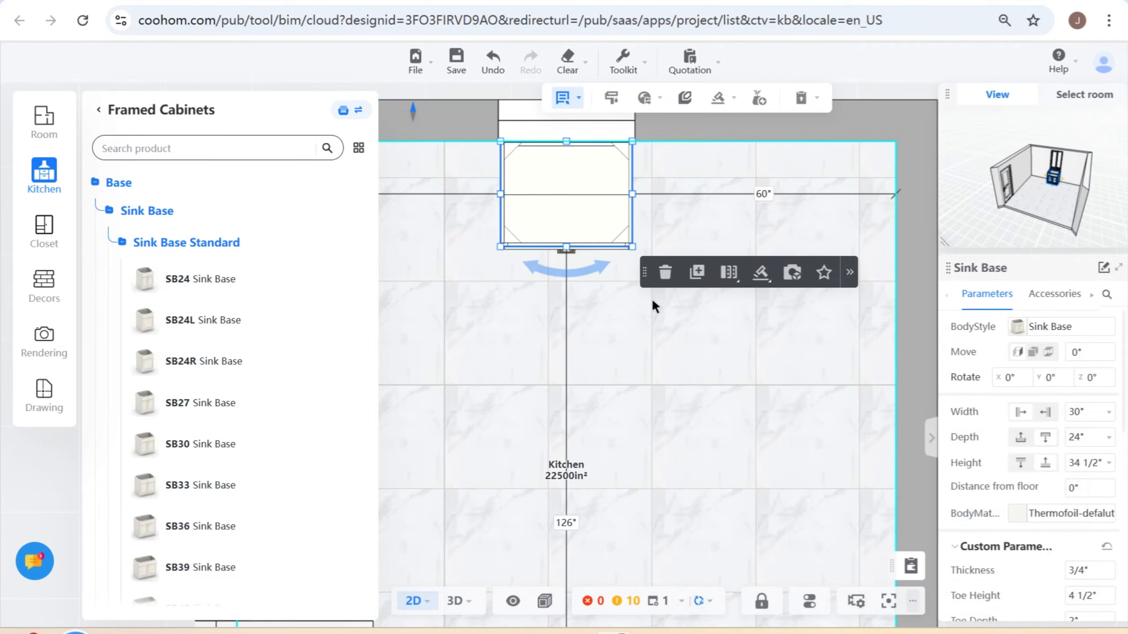
scroll(623, 333, "down", 1)
left_click(586, 354)
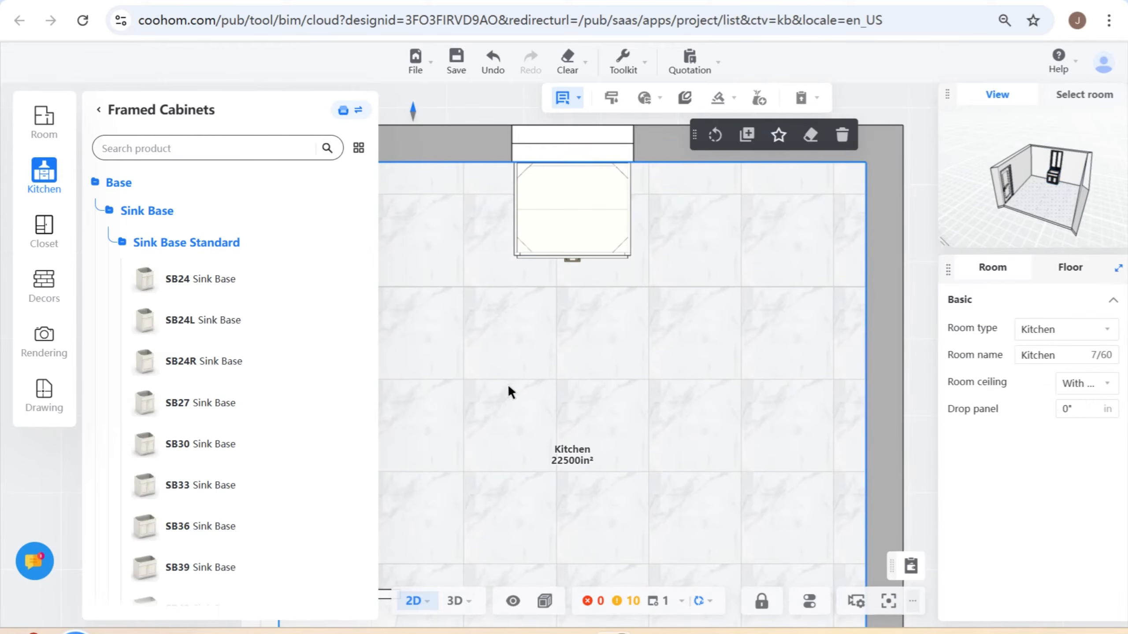
left_click_drag(509, 382, 553, 381)
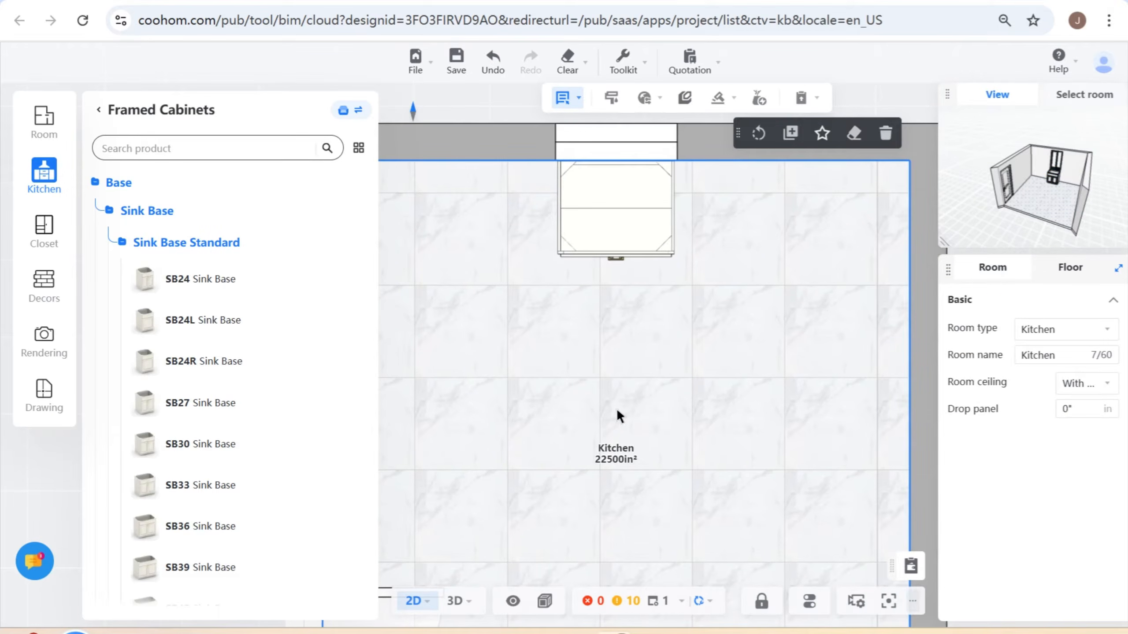
- Place a BB36R Base Blind Standard cabinet in the kitchen corner left of the window, backed against the left side wall
mouse_move(352, 322)
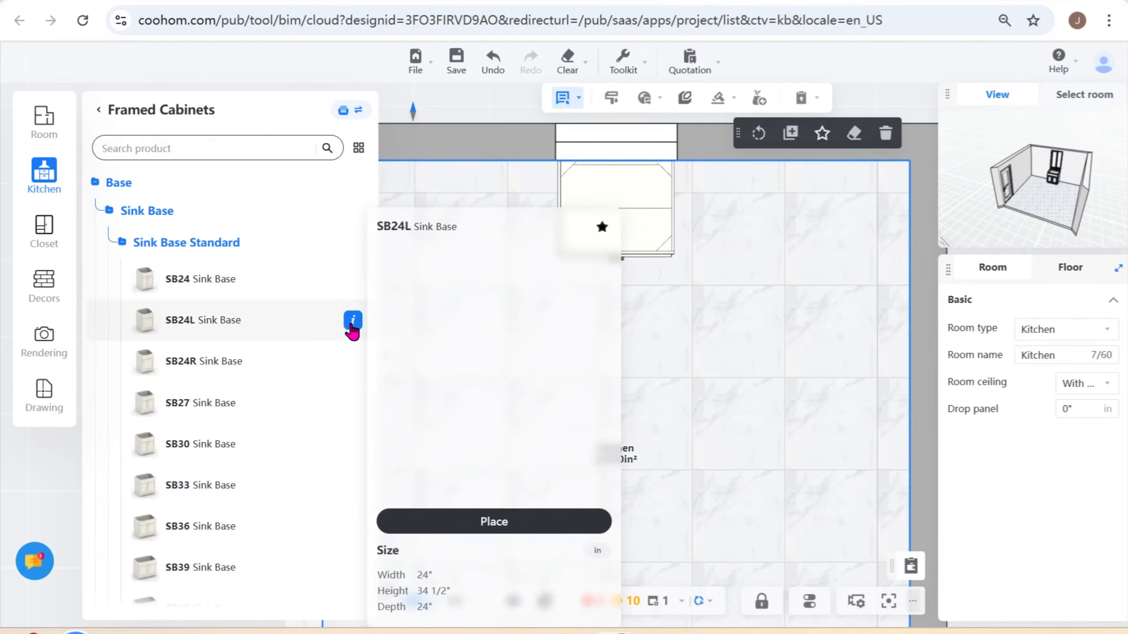
left_click(111, 211)
scroll(111, 240, "up", 3)
left_click(97, 185)
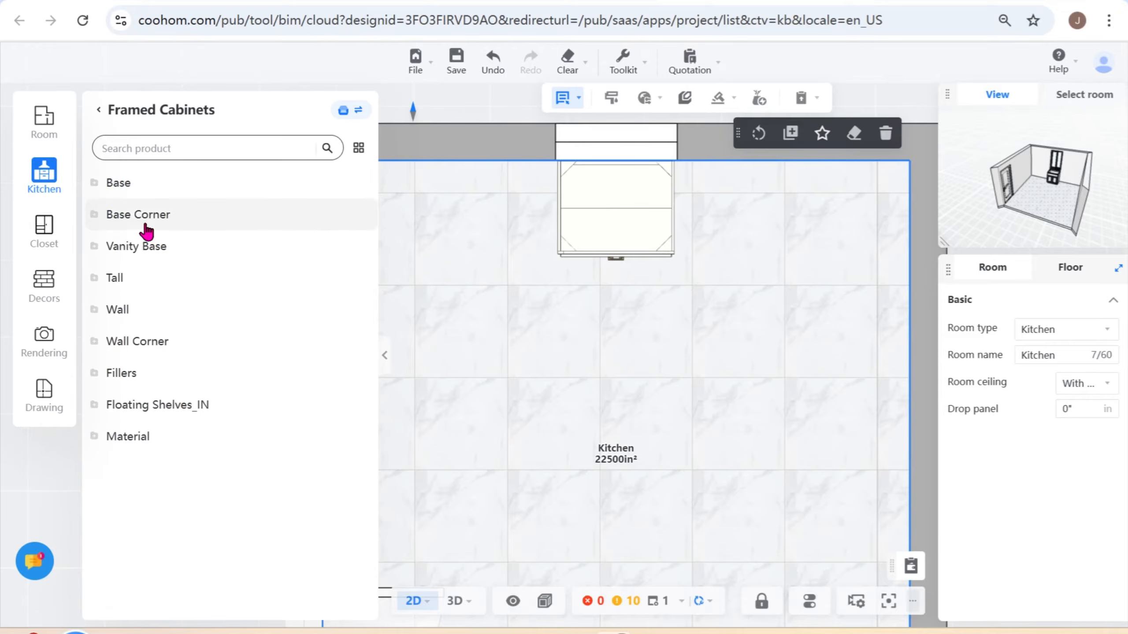
left_click(108, 218)
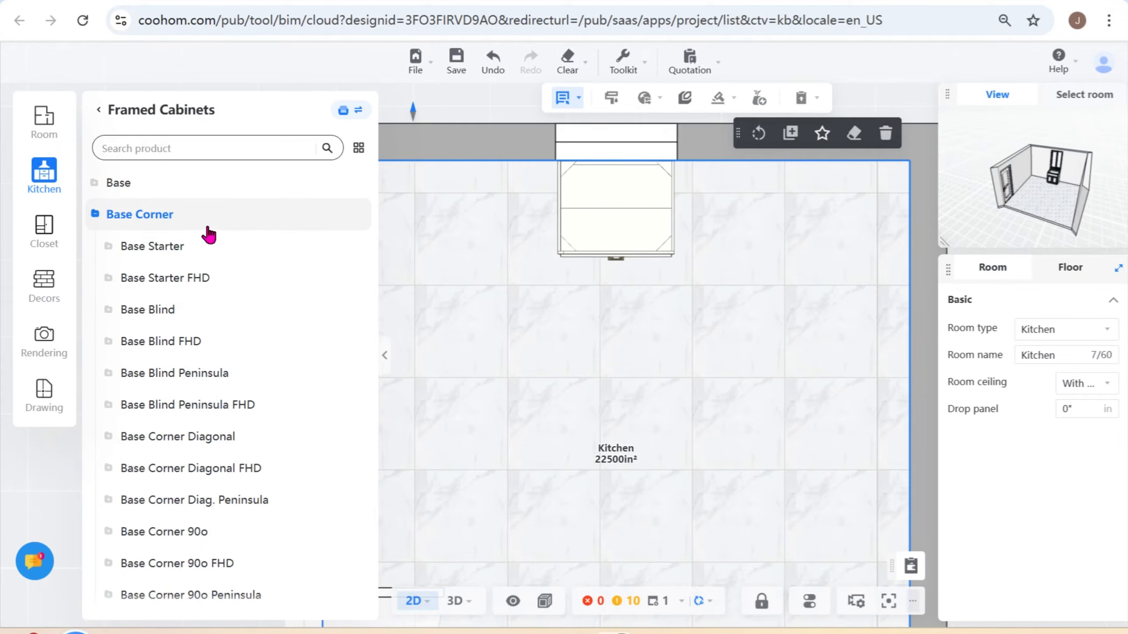
left_click(115, 313)
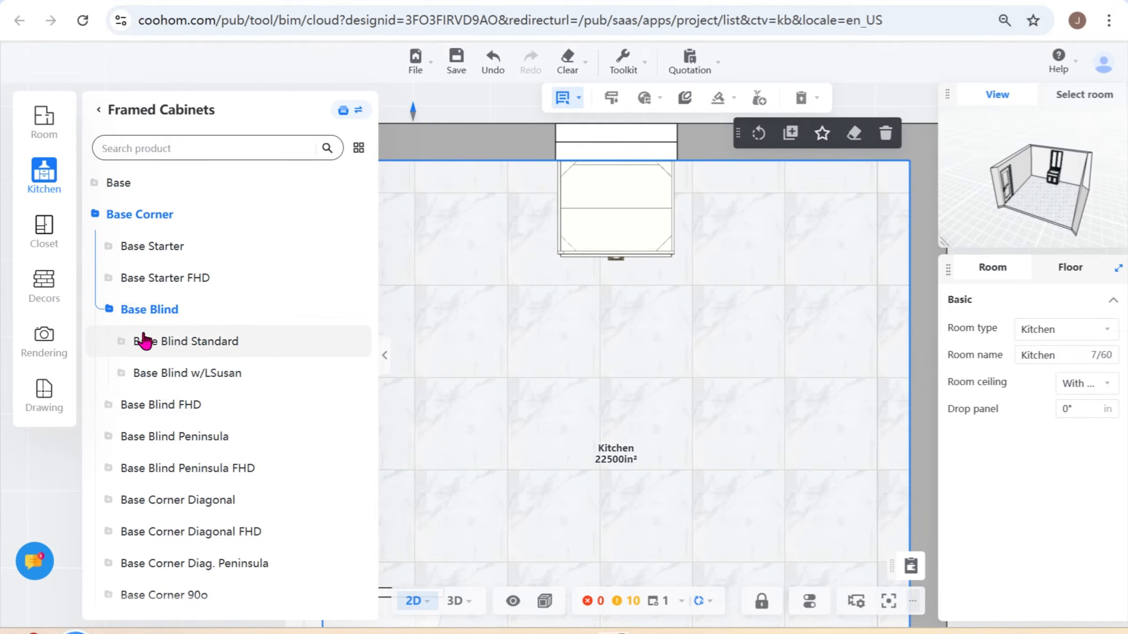
left_click(124, 342)
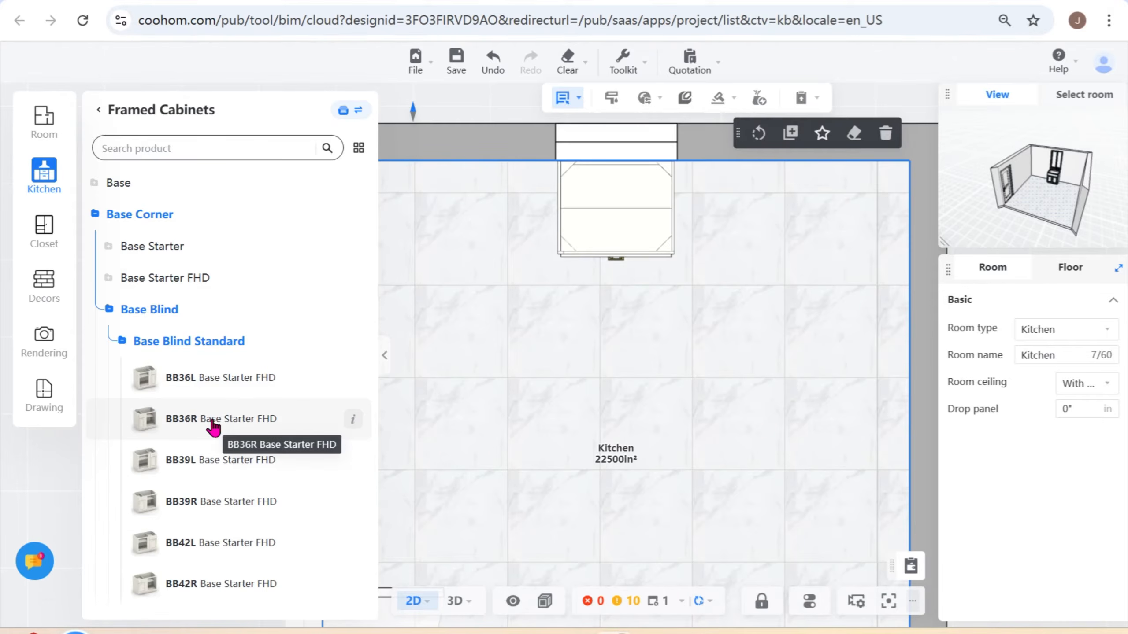
left_click(247, 427)
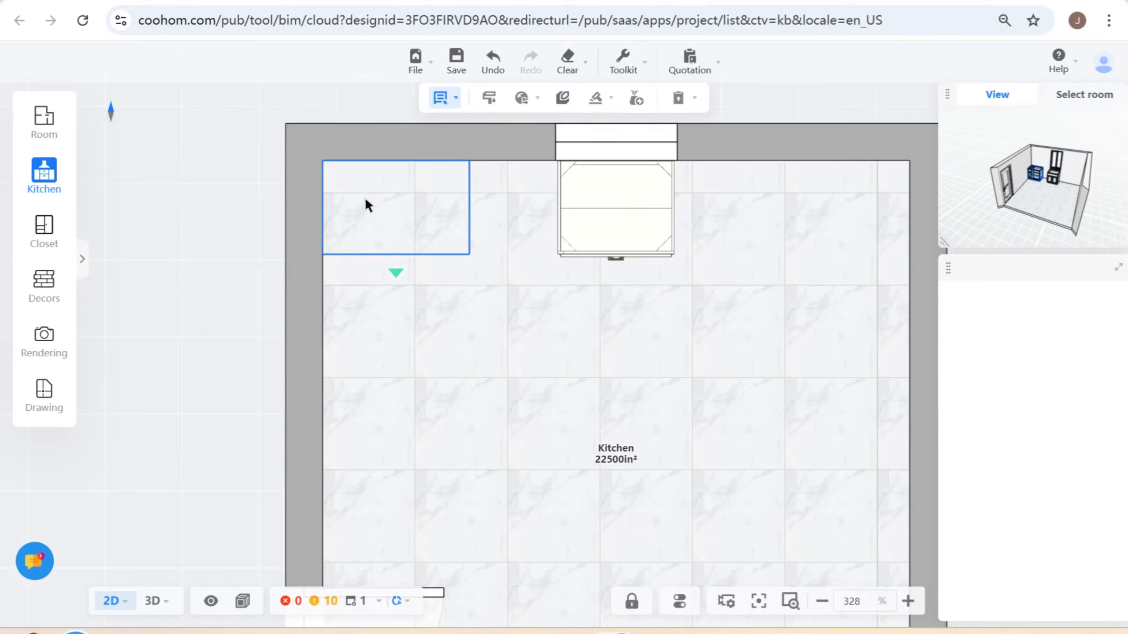
left_click(360, 196)
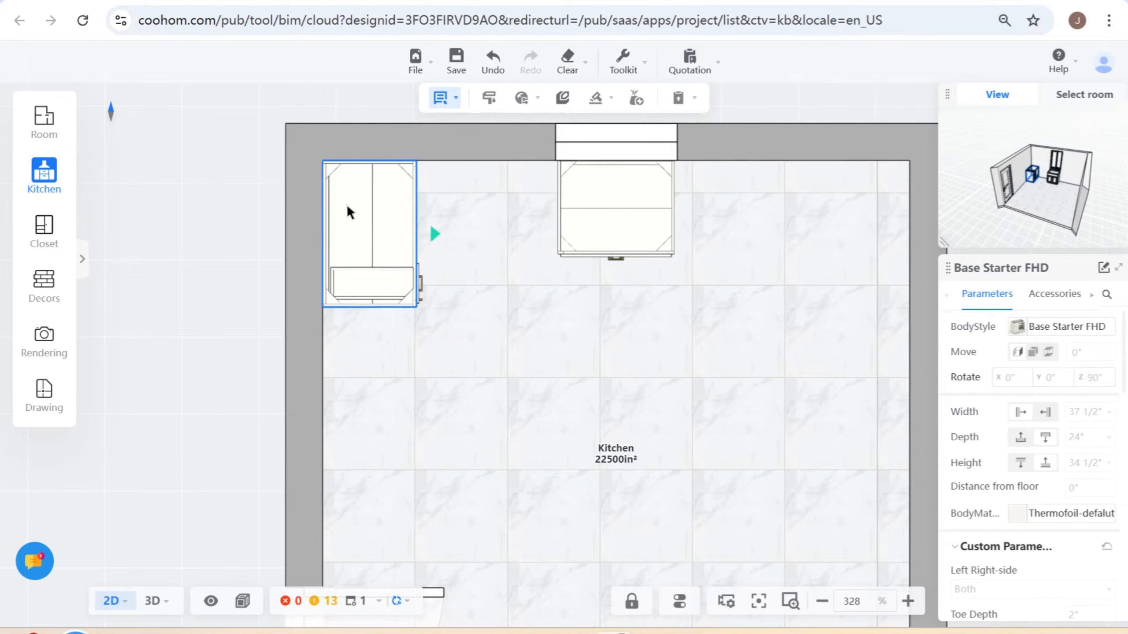
left_click(346, 204)
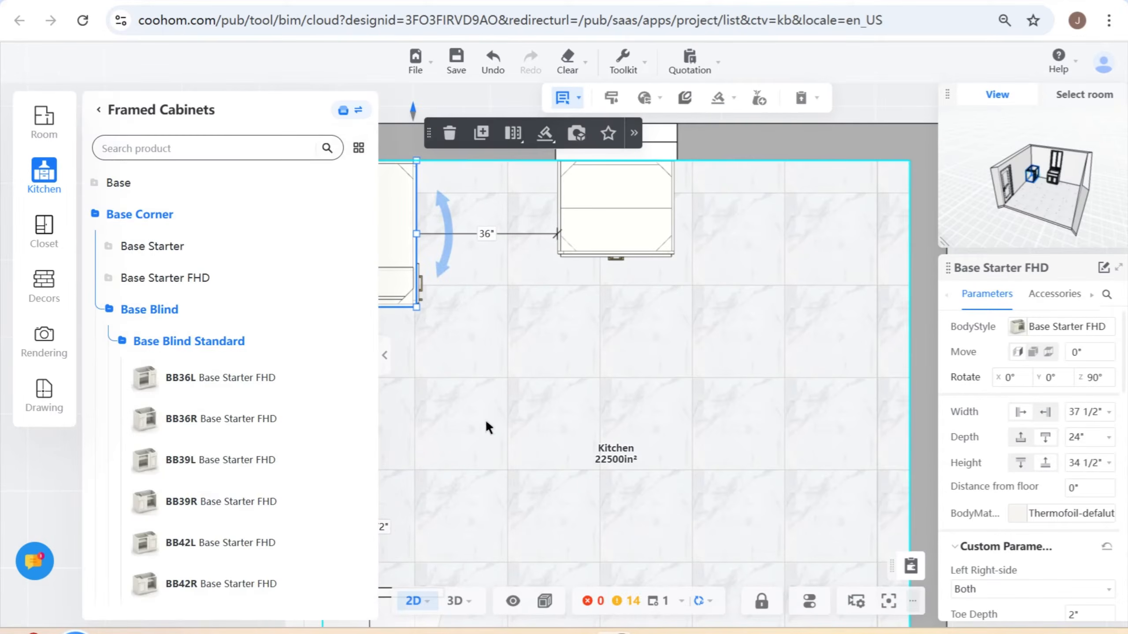
- Inspect the corner blind base cabinet and the sink base in 3D from several angles
left_click(454, 602)
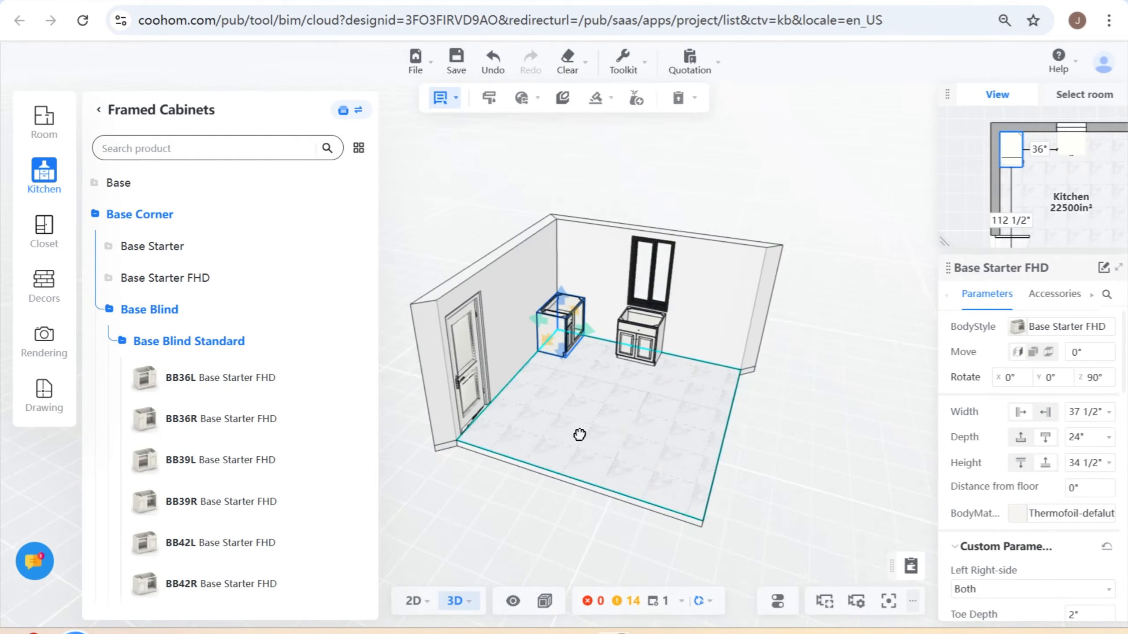
scroll(499, 411, "up", 5)
right_click_drag(583, 472, 506, 508)
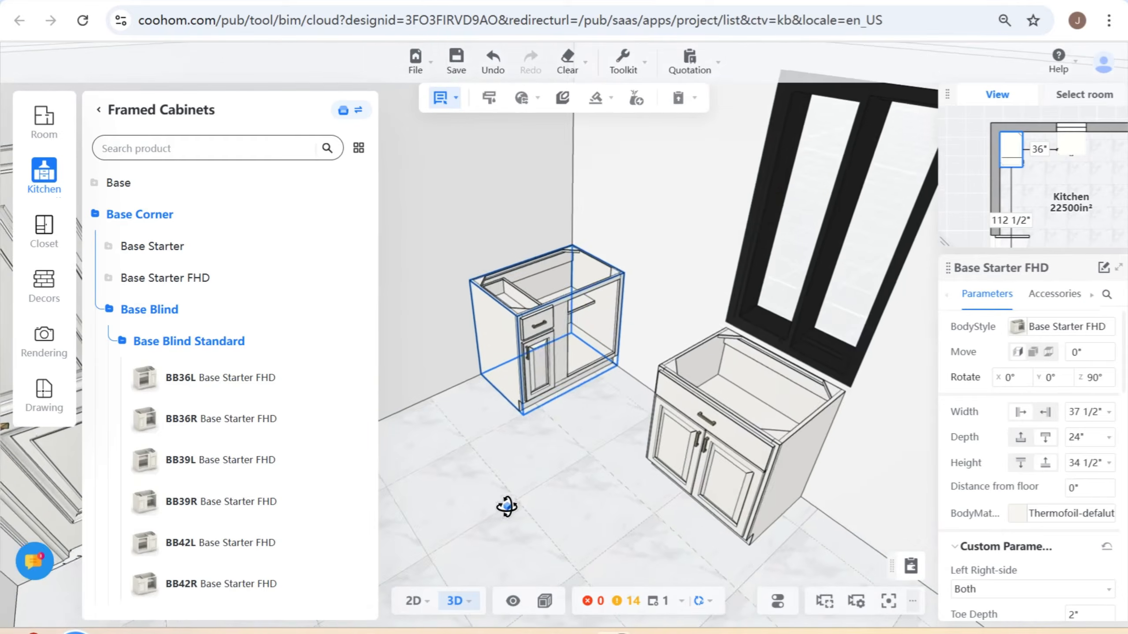
left_click_drag(506, 508, 552, 523)
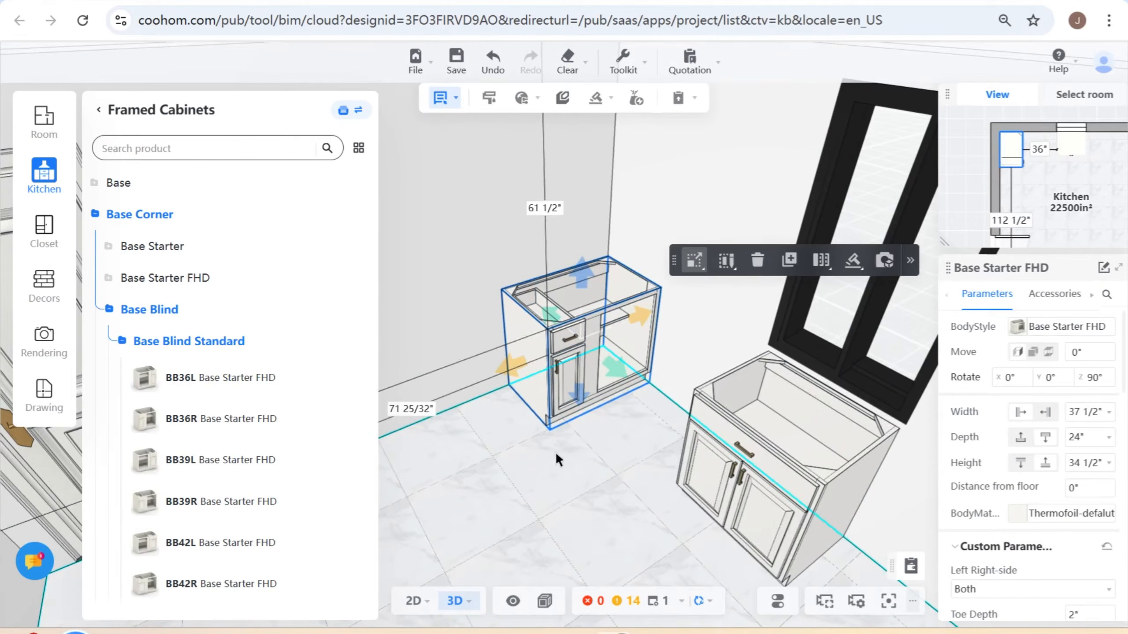
right_click_drag(540, 475, 552, 446)
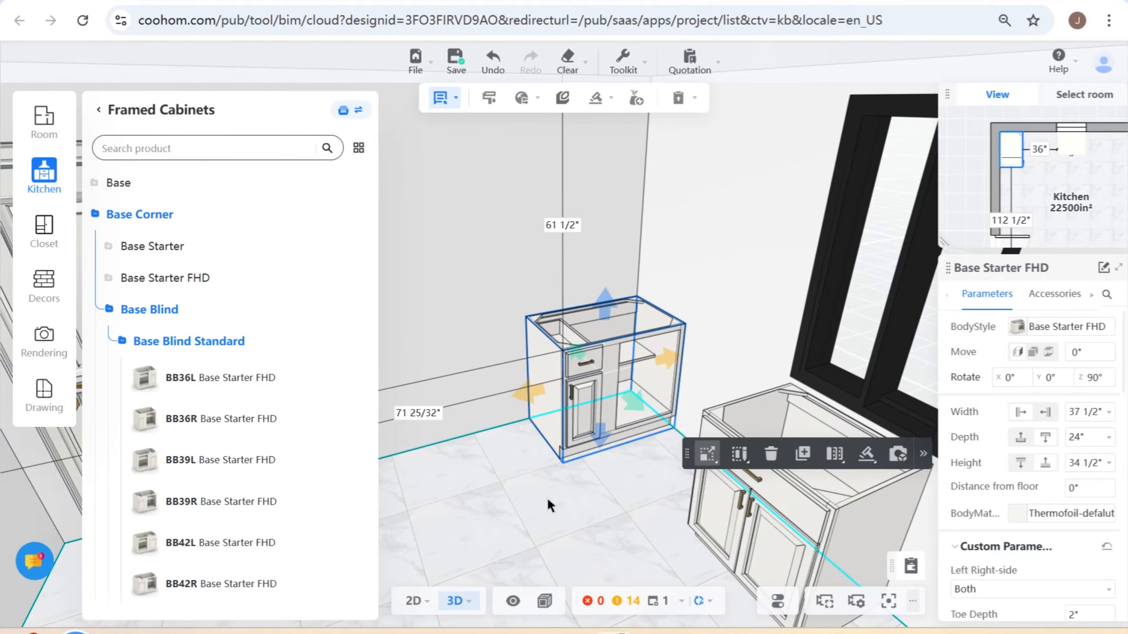
left_click_drag(523, 506, 720, 544)
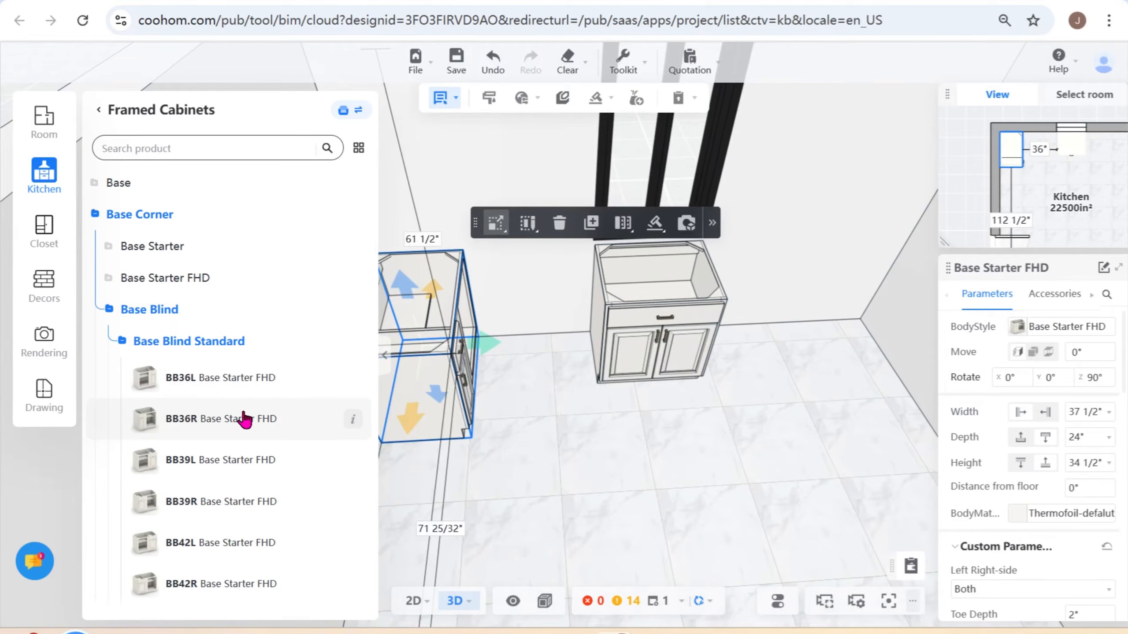
- Cancel a BB36L cabinet placement and review the Snap and Adaptation options in the snap settings
left_click(193, 378)
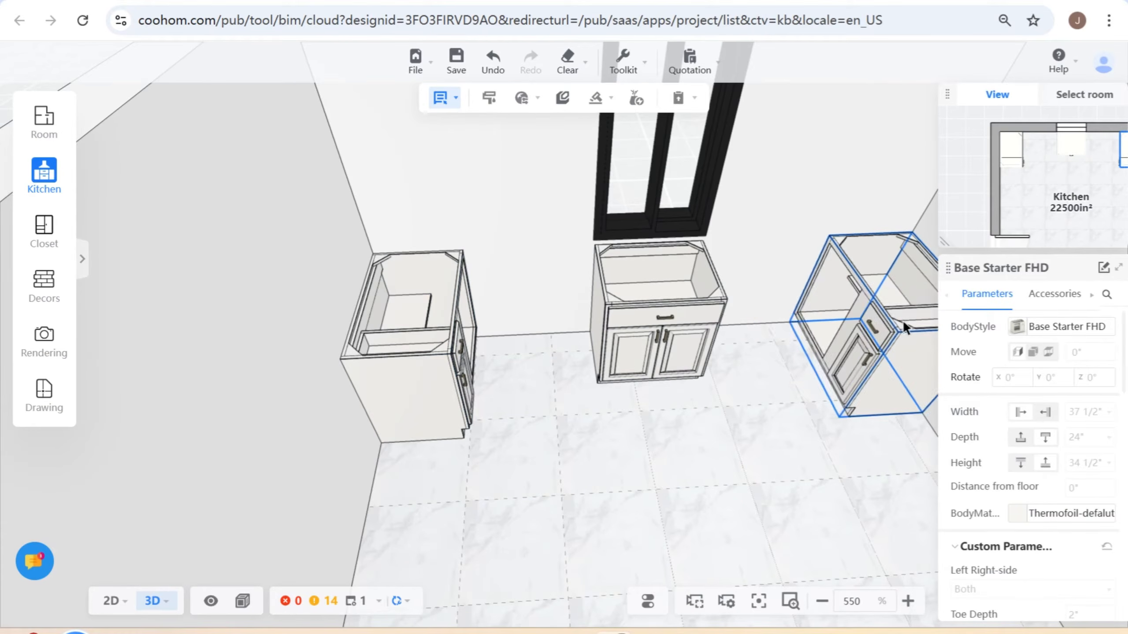
key("Escape")
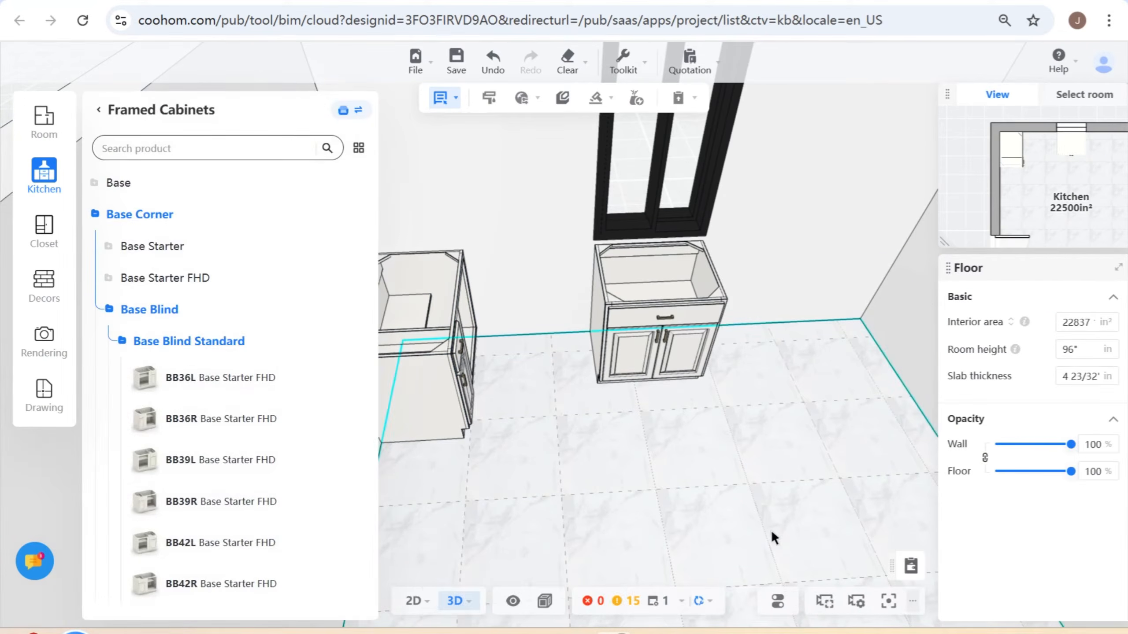
left_click(825, 600)
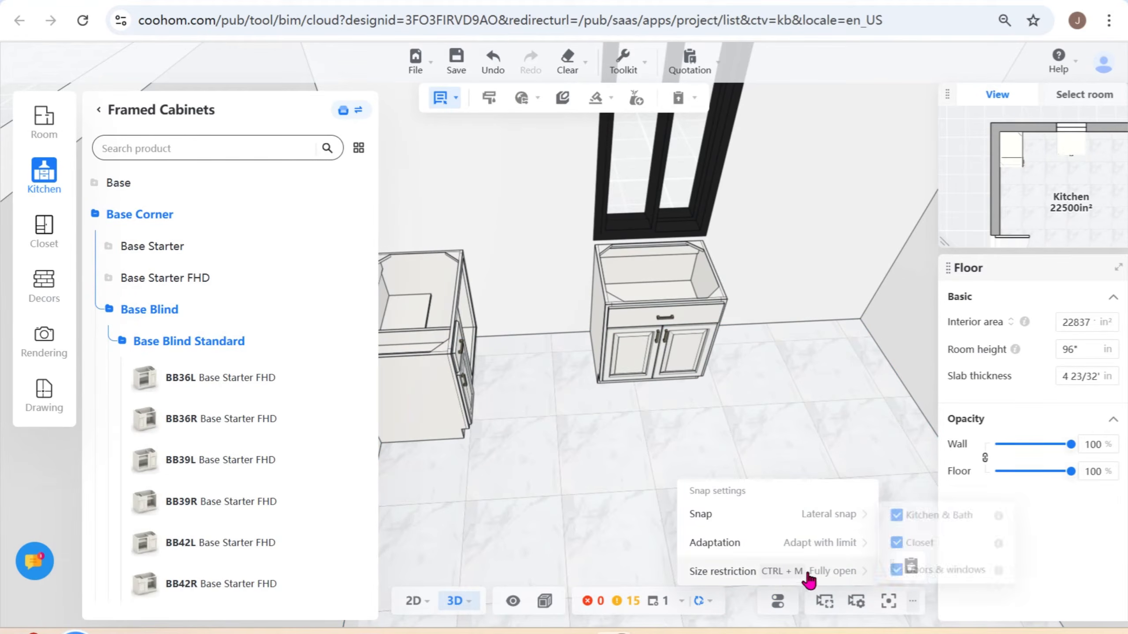
mouse_move(825, 531)
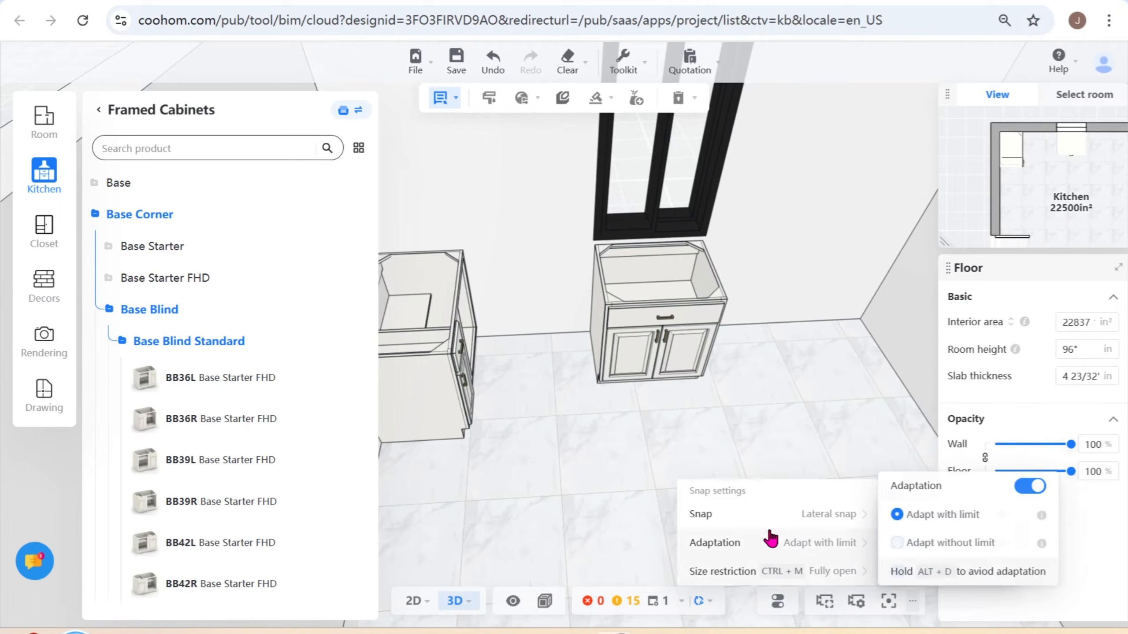
mouse_move(701, 530)
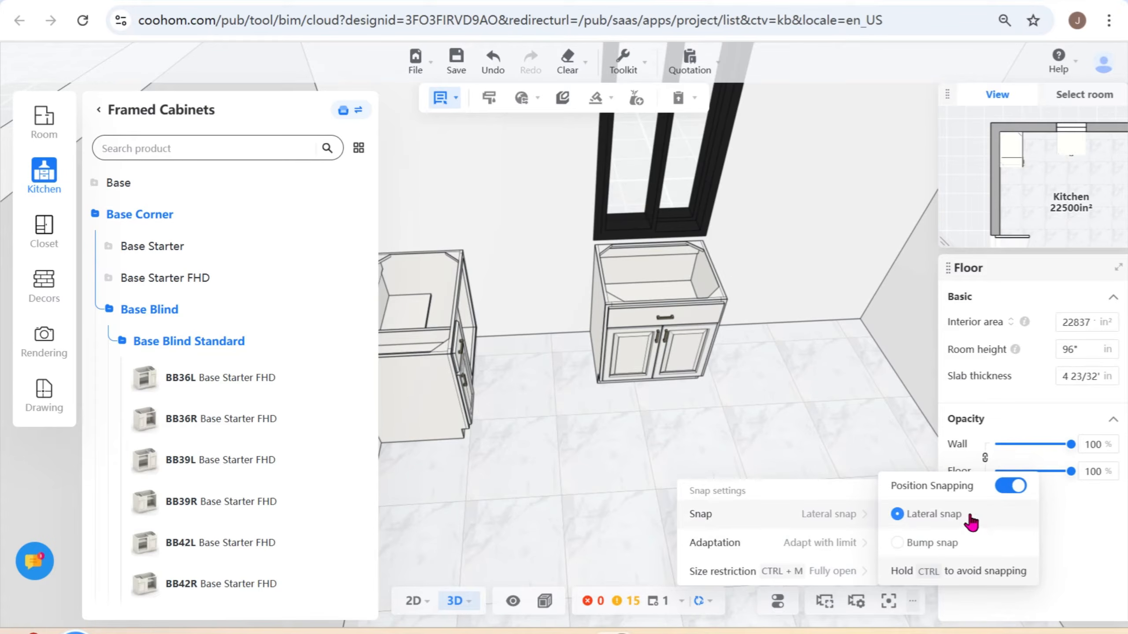
mouse_move(773, 557)
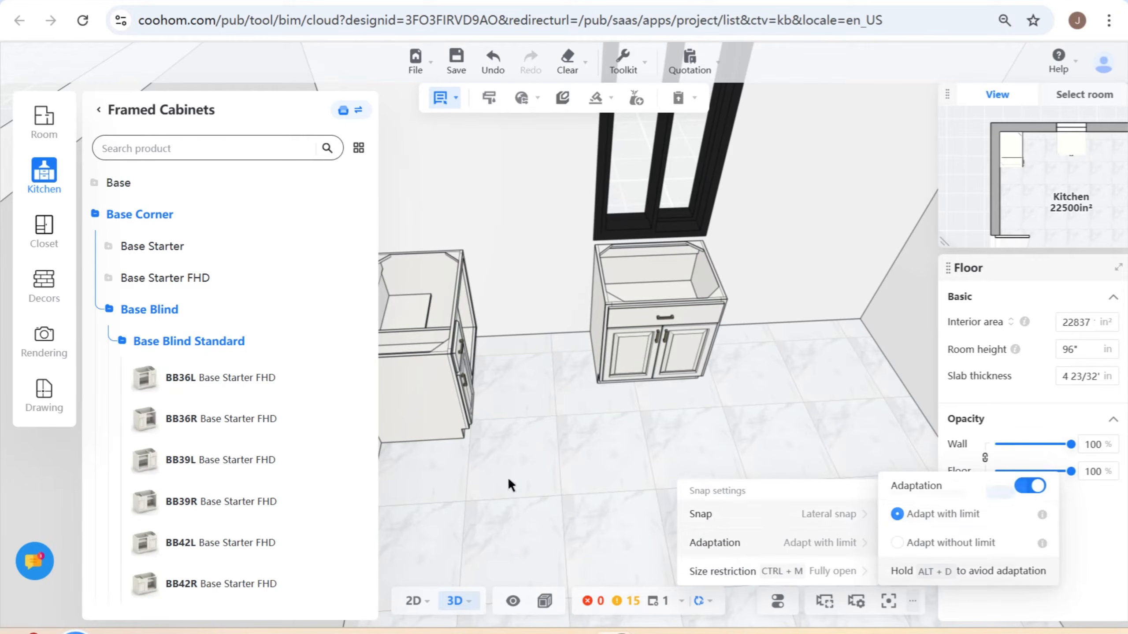
- Place a BB36L Base Blind Standard cabinet in the corner right of the window, backed against the right side wall
left_click(212, 382)
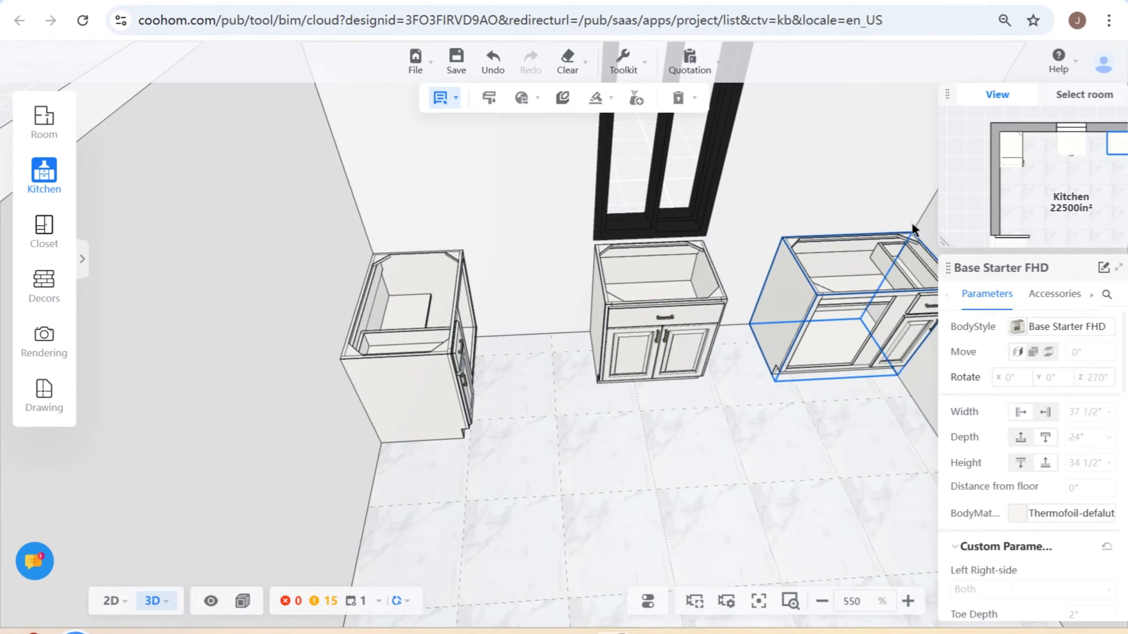
scroll(894, 241, "down", 2)
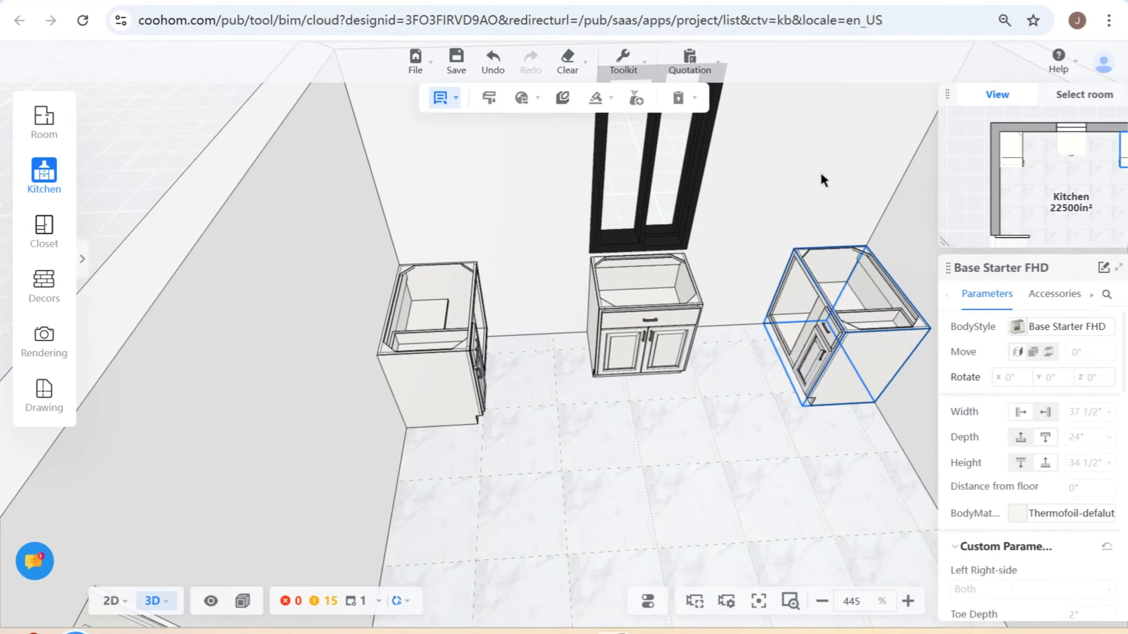
left_click(902, 193)
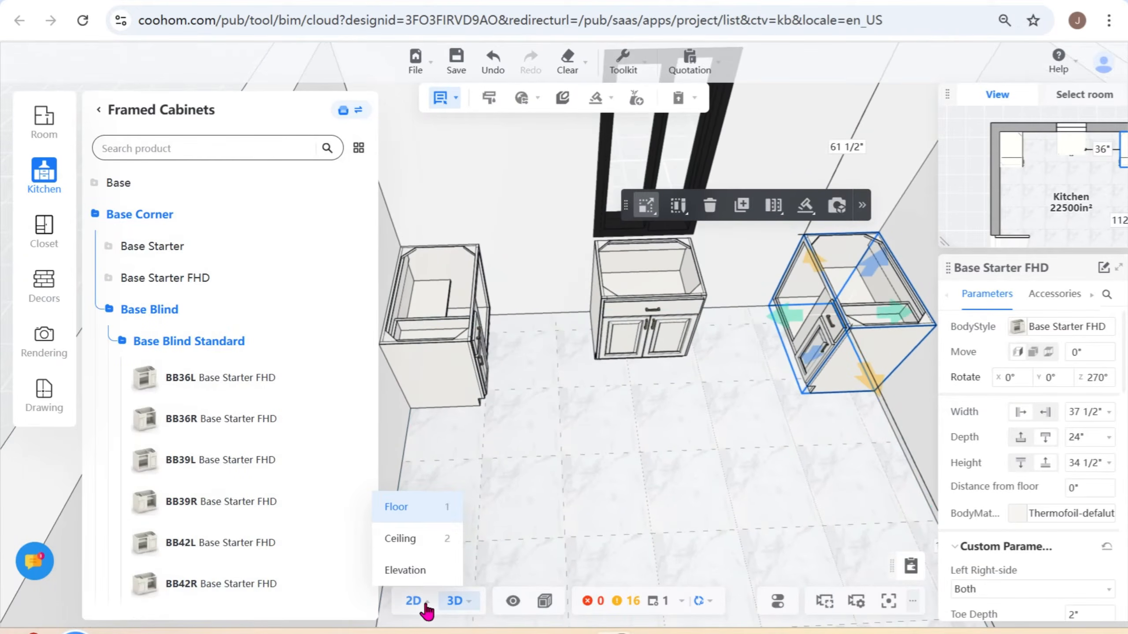
- In the 2D floor plan, place a B36-2 Base Door/Drawer Standard cabinet between the left blind base and the sink base, then deselect it
left_click(413, 601)
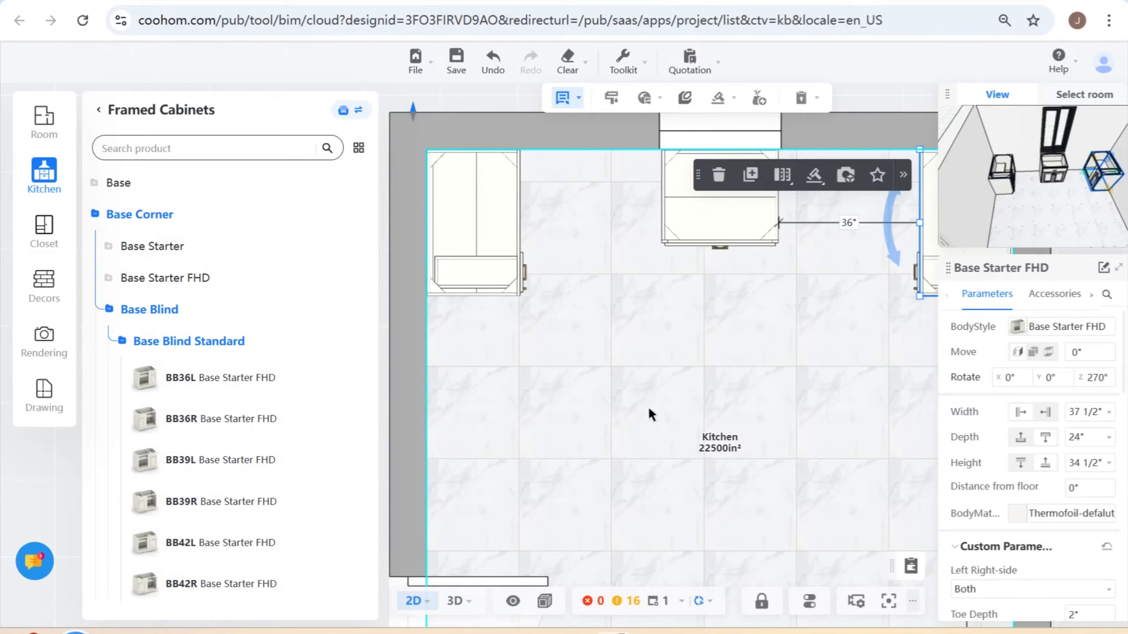
left_click_drag(648, 406, 611, 433)
scroll(619, 415, "up", 3)
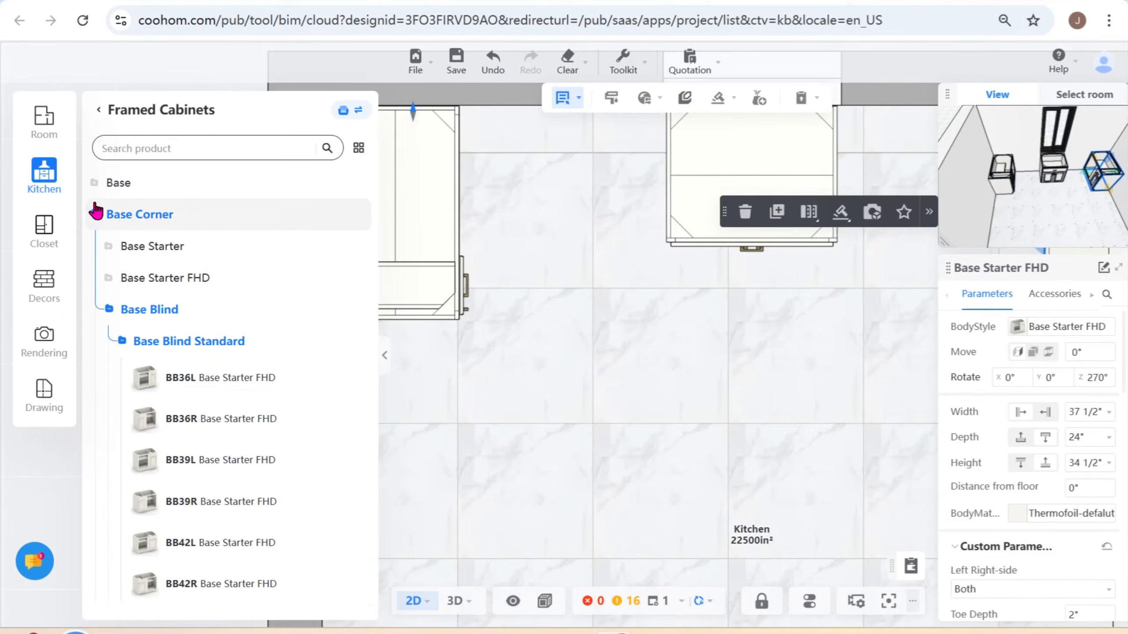
left_click(95, 184)
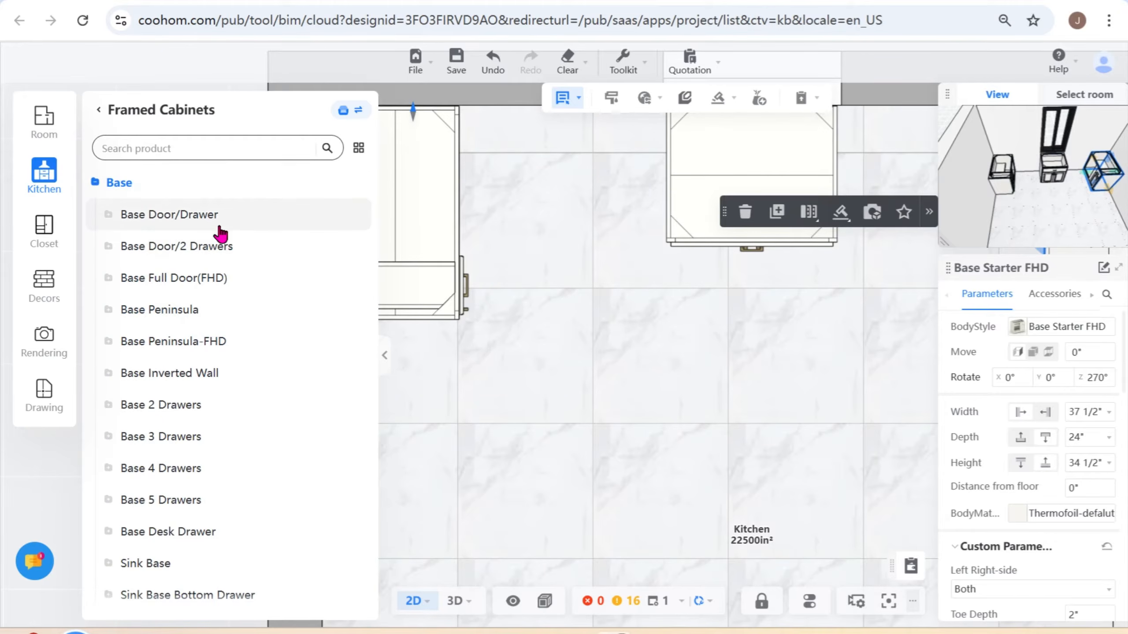
left_click(111, 217)
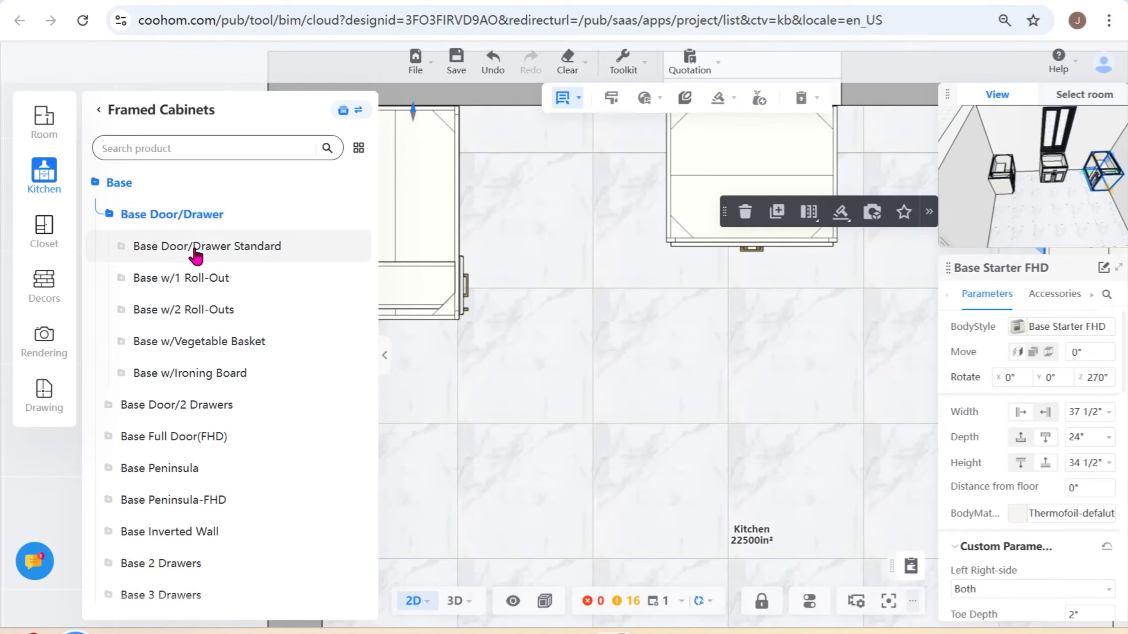
left_click(120, 249)
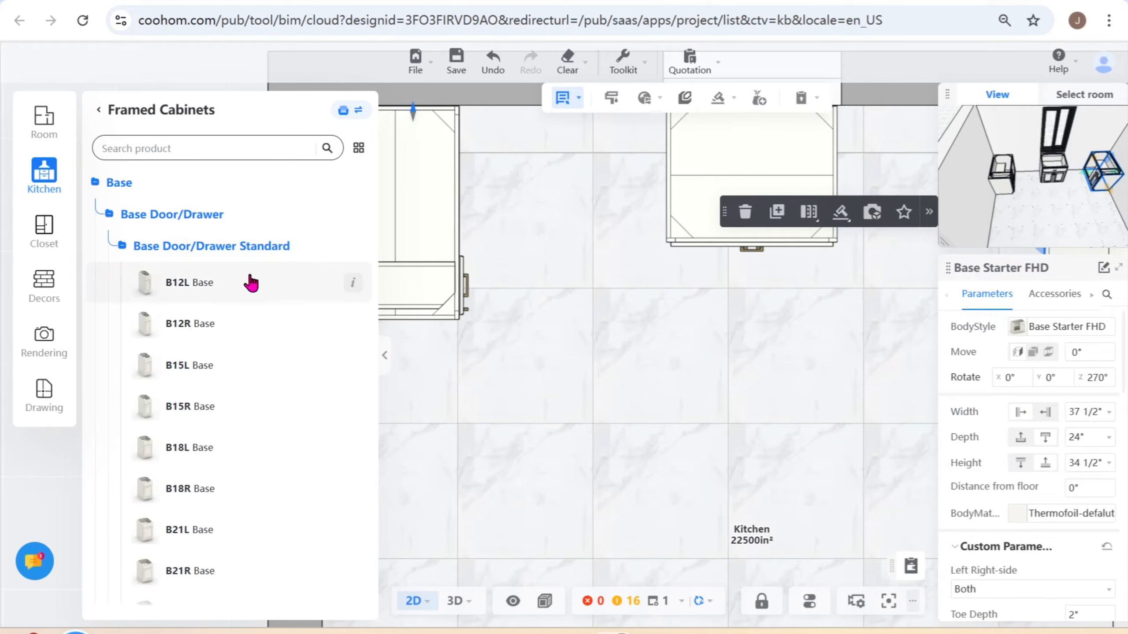
scroll(215, 476, "down", 9)
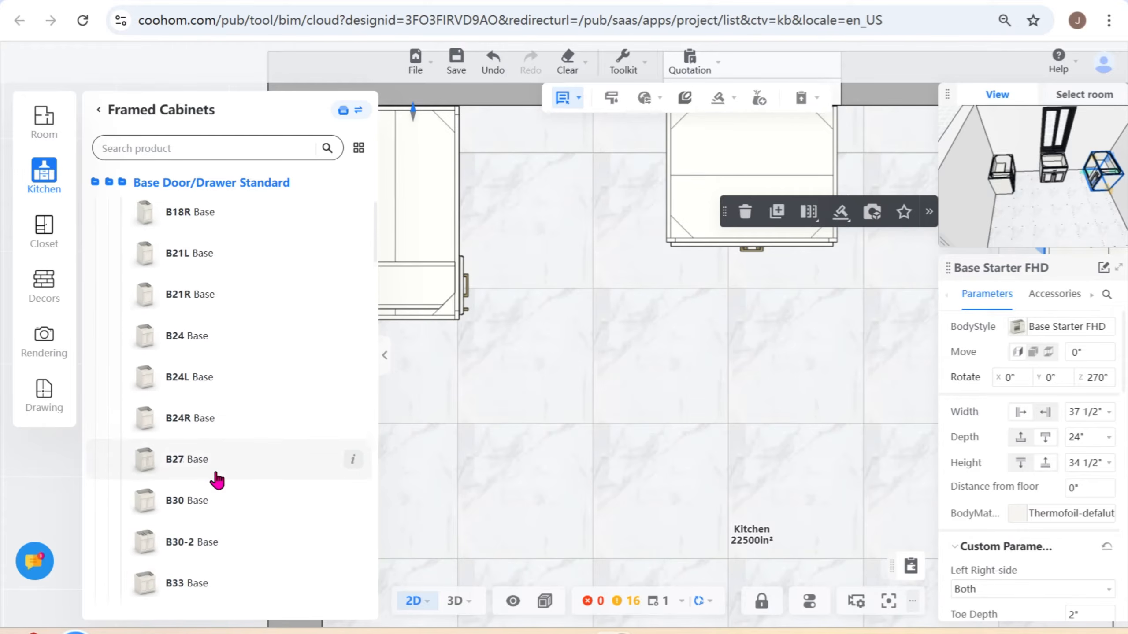
scroll(217, 477, "down", 7)
scroll(219, 478, "up", 3)
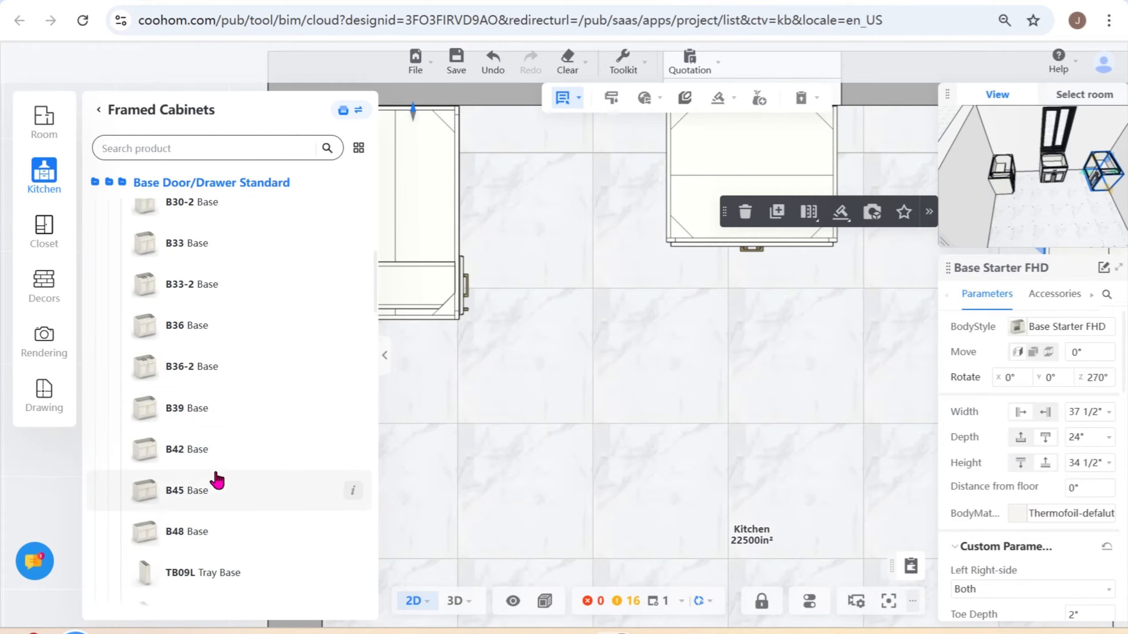
left_click(196, 366)
left_click(548, 166)
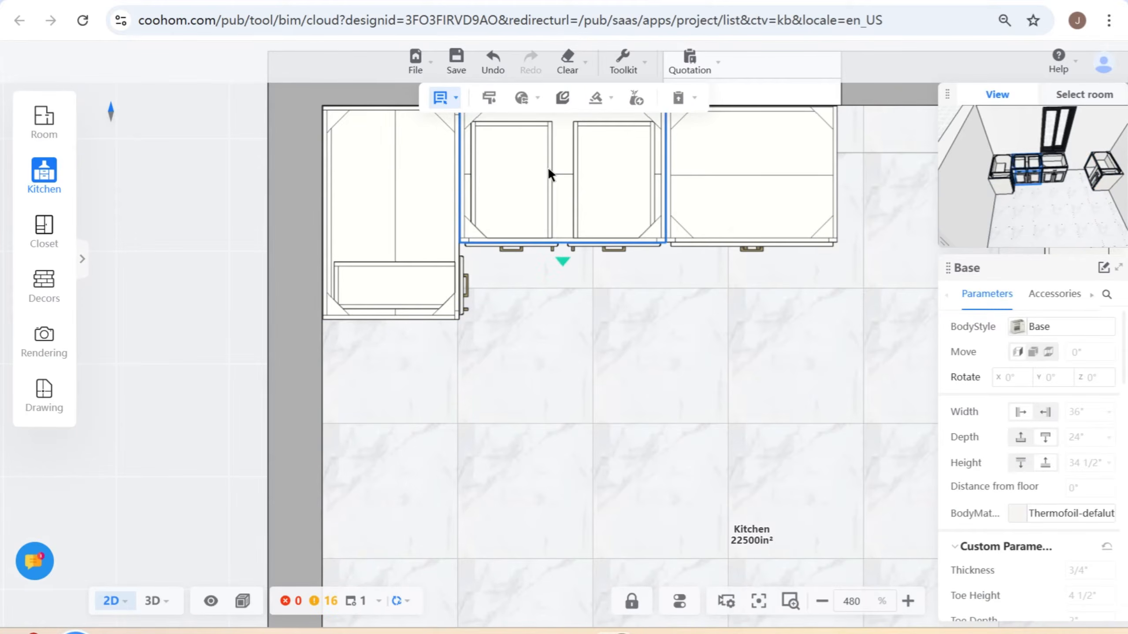
scroll(637, 331, "down", 2)
left_click_drag(684, 379, 619, 424)
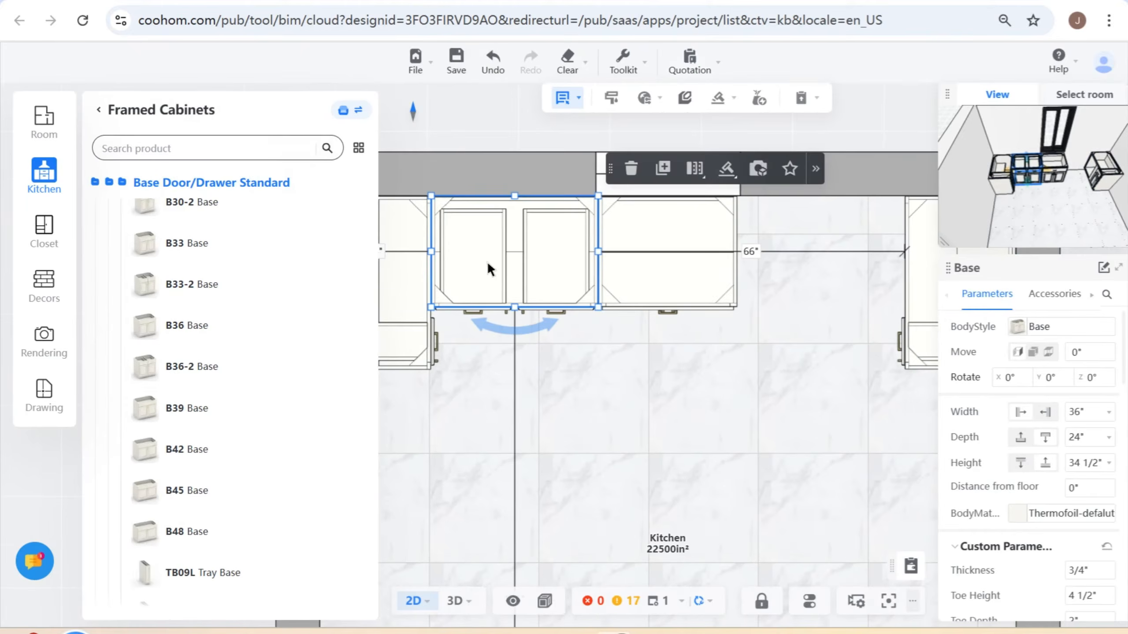
left_click(596, 364)
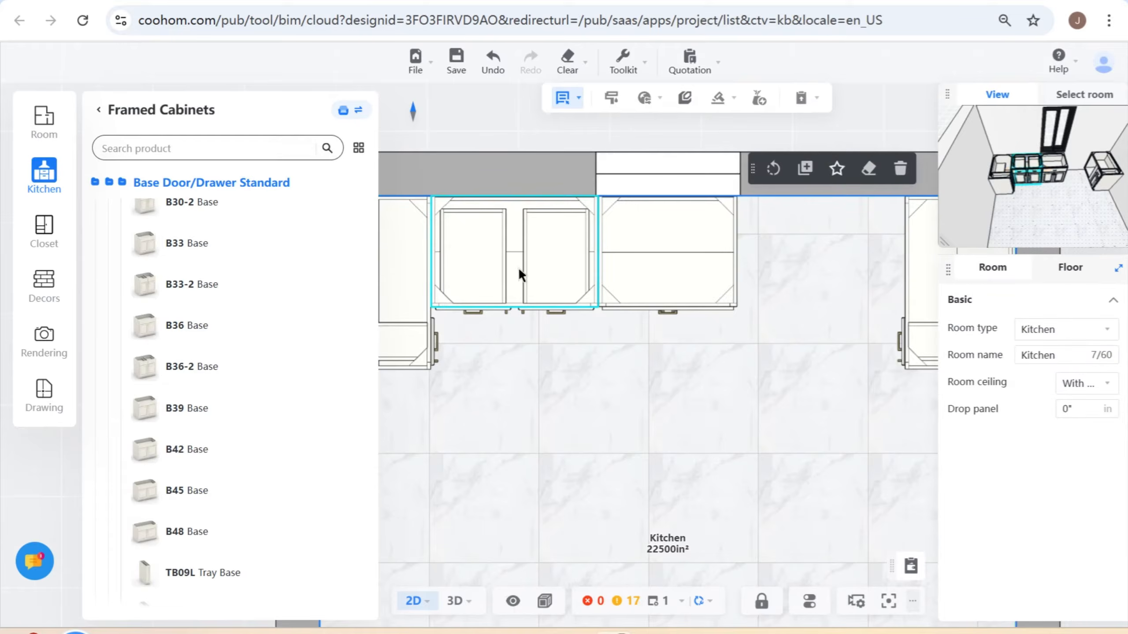
- Move the B36-2 base cabinet about 10 1/4" away from the window wall so it overlaps the sink base, and select it again
left_click(518, 267)
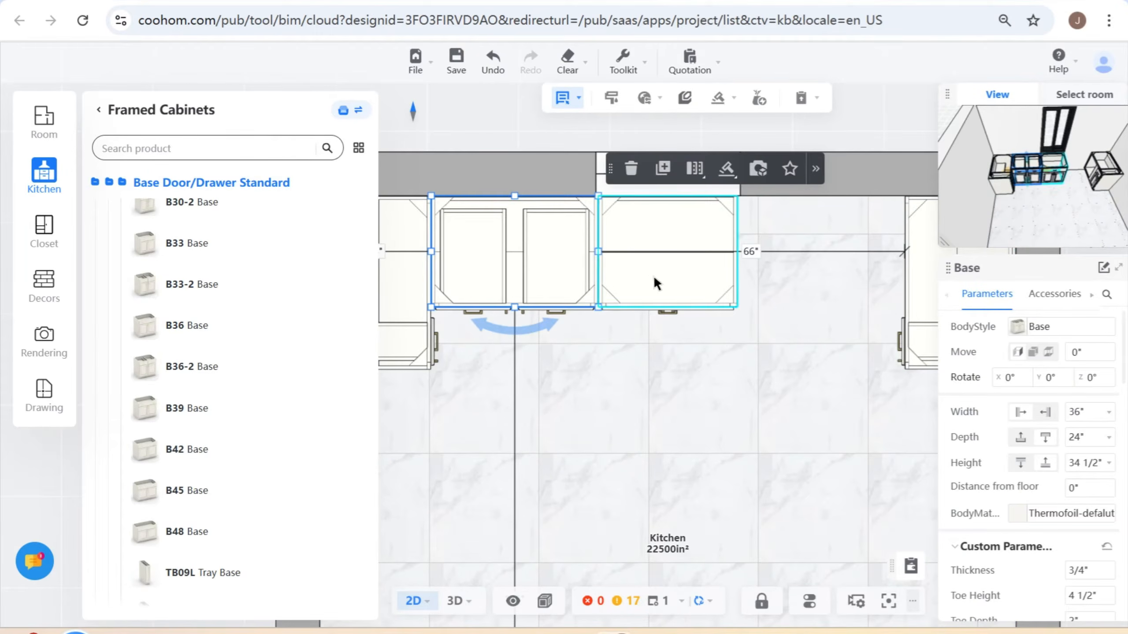
left_click_drag(534, 255, 627, 307)
left_click(744, 360)
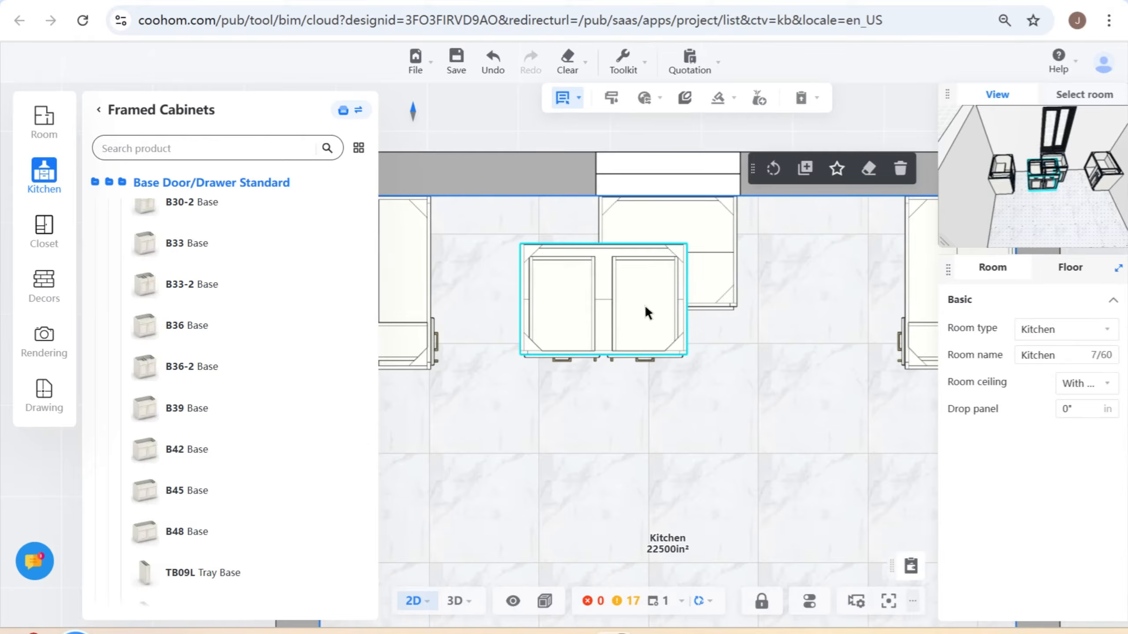
left_click(624, 296)
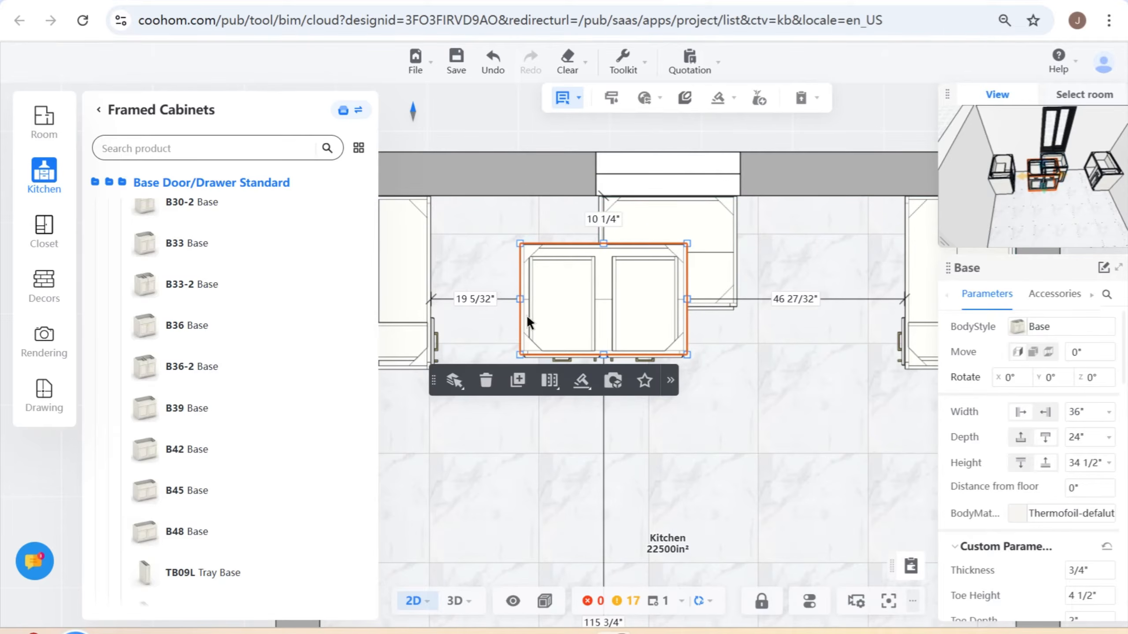
- Move the B36-2 base back against the window wall beside the left blind base, and copy it between the sink base and right blind base
left_click_drag(629, 316, 522, 291)
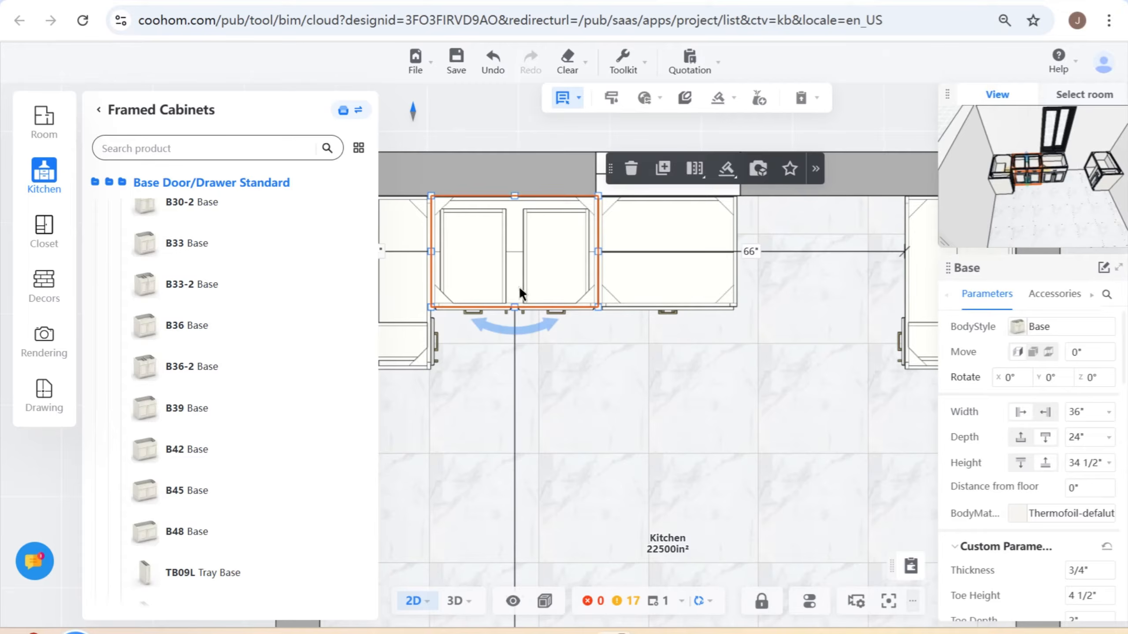
left_click(638, 418)
left_click(539, 266)
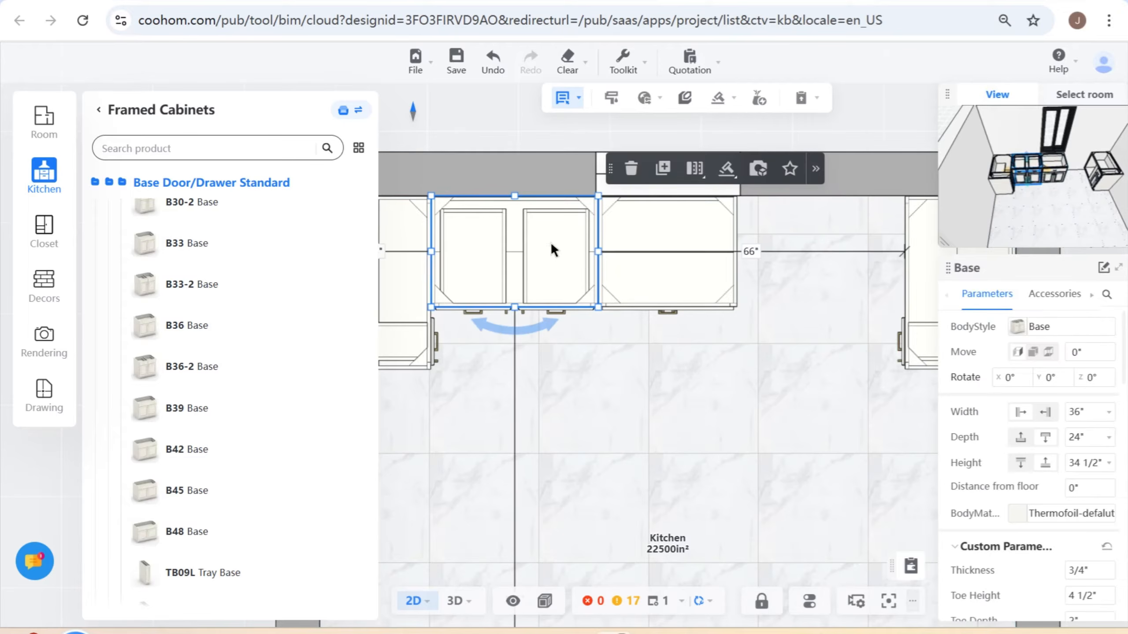
left_click(662, 168)
left_click(789, 229)
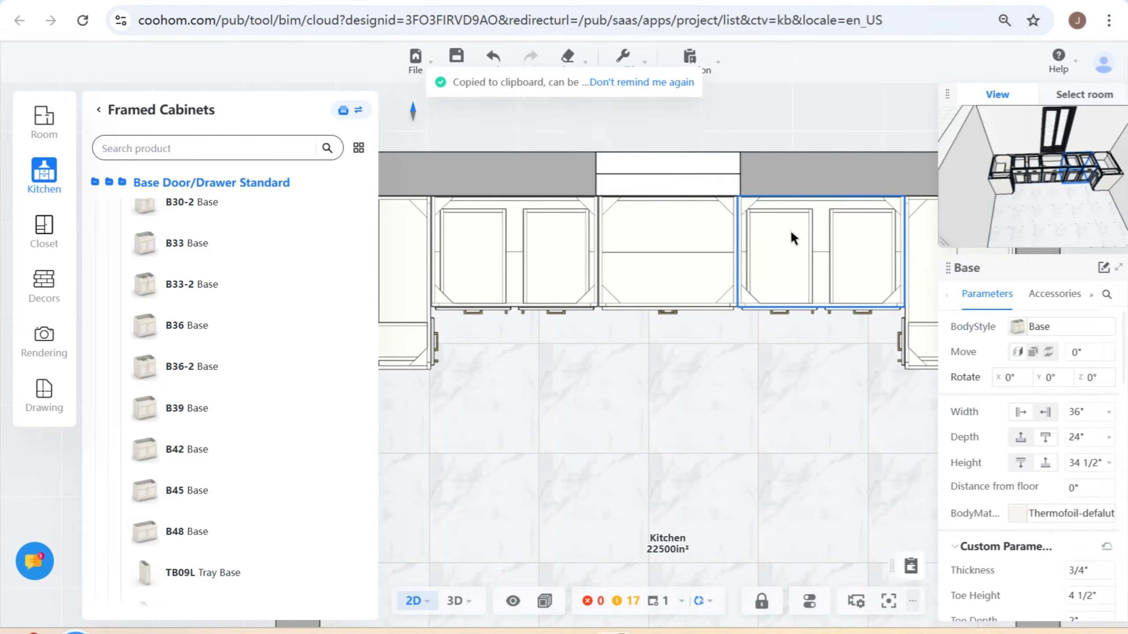
left_click(718, 421)
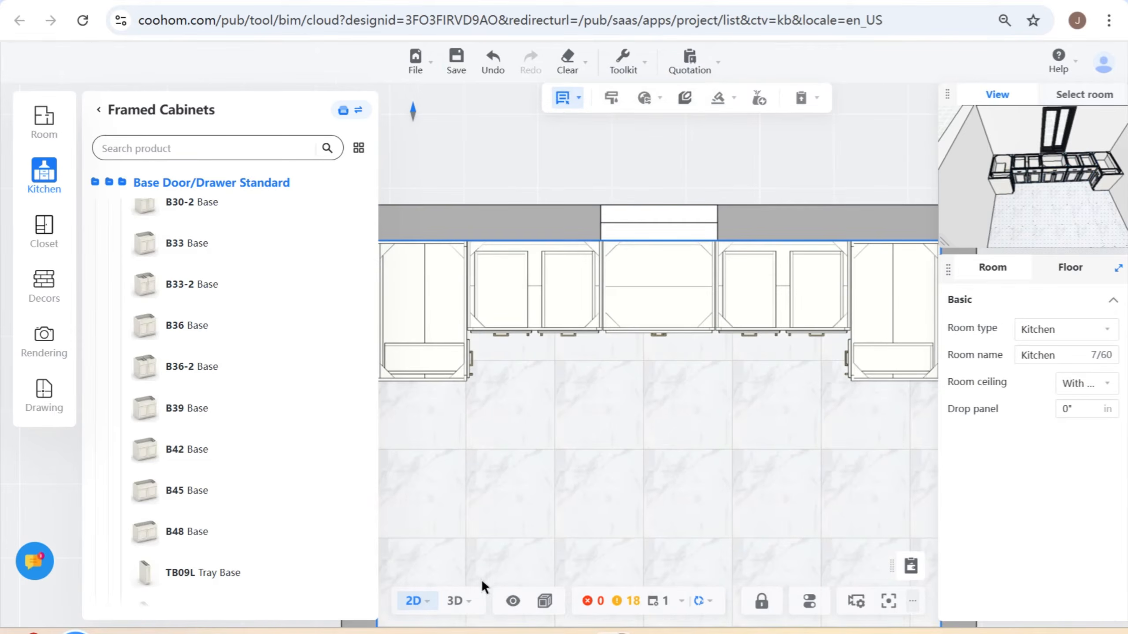
- Inspect the row of base cabinets along the window wall in 3D and return to the 2D floor plan
left_click(457, 601)
left_click_drag(616, 424, 737, 493)
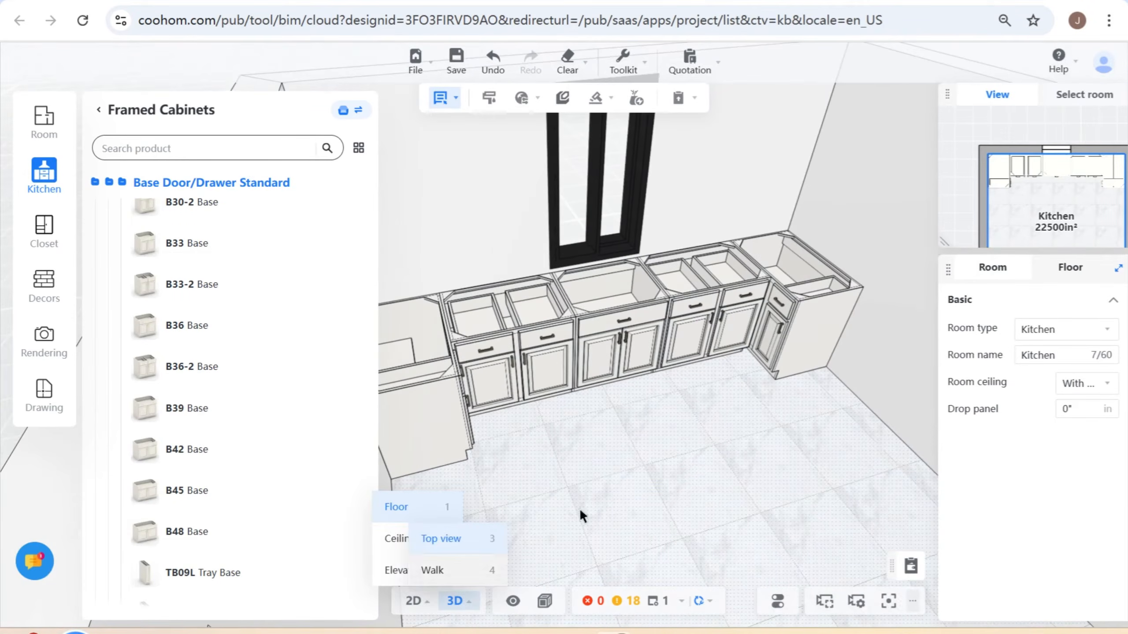
left_click_drag(628, 504, 560, 499)
left_click(427, 609)
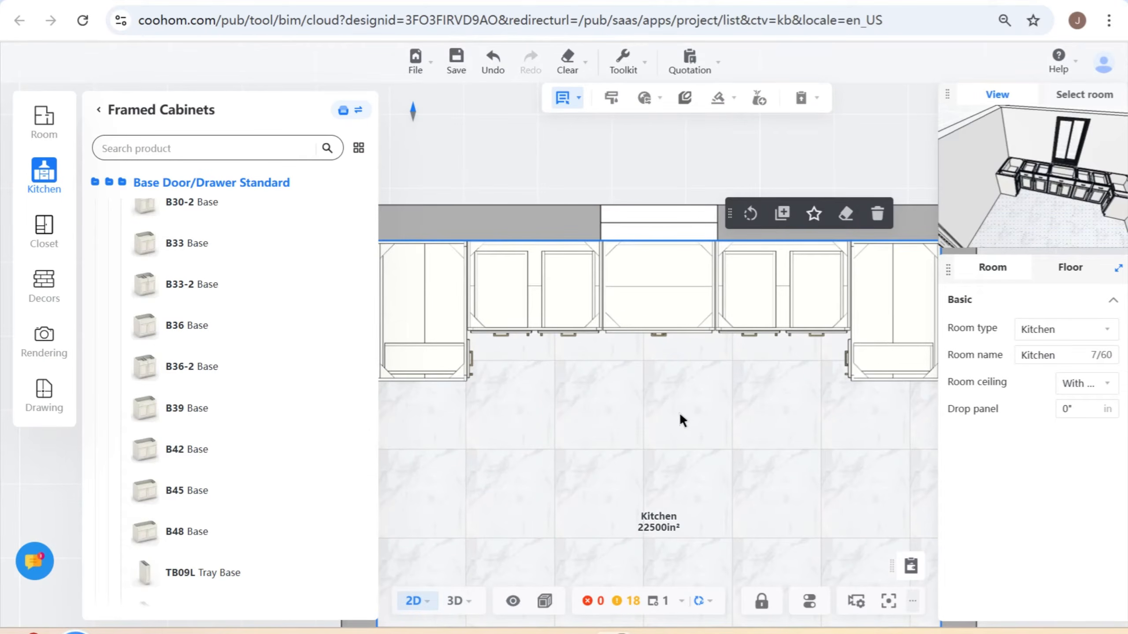
- Place a 30" Gas Range from the Wolf catalog's gas ranges against the left wall, between the blind base and the door
left_click_drag(594, 438, 631, 375)
left_click_drag(629, 448, 594, 400)
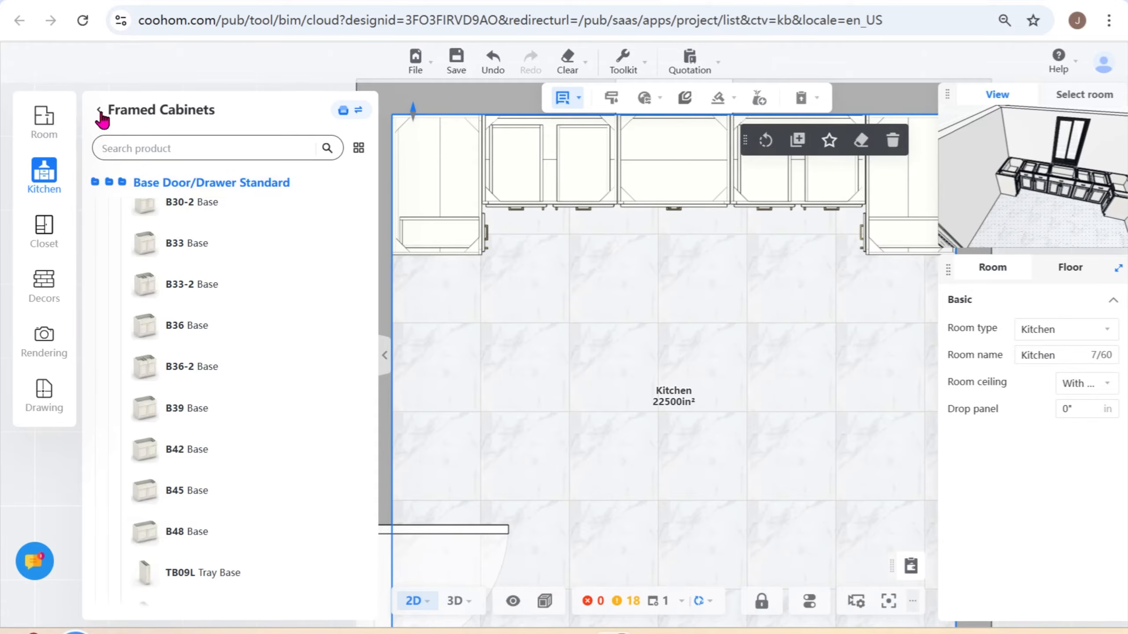
left_click(100, 111)
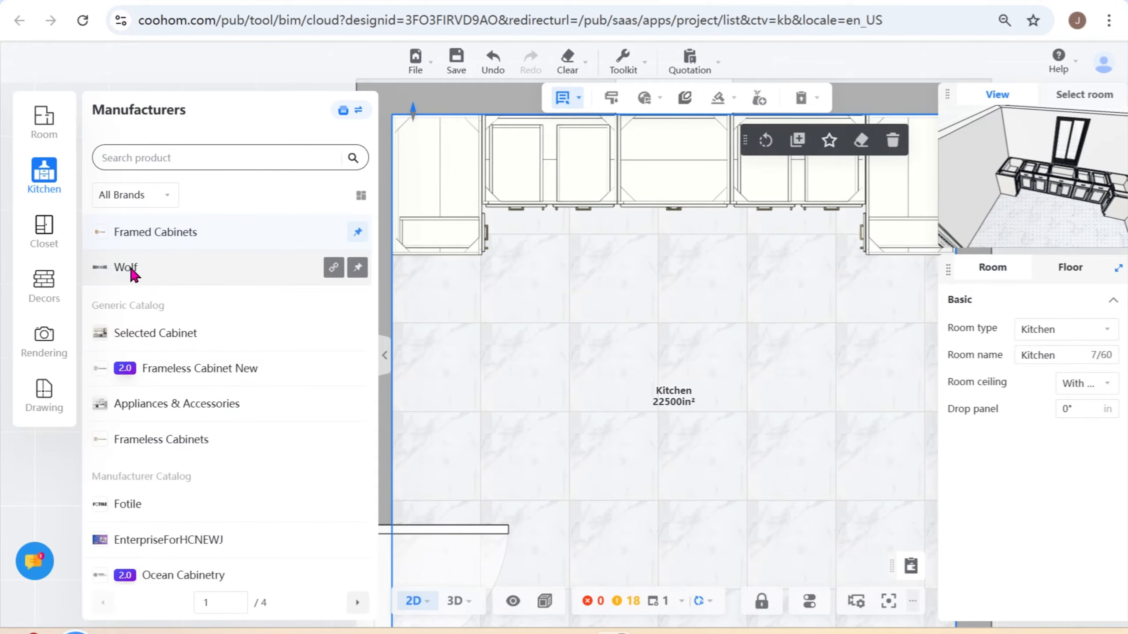
left_click(131, 268)
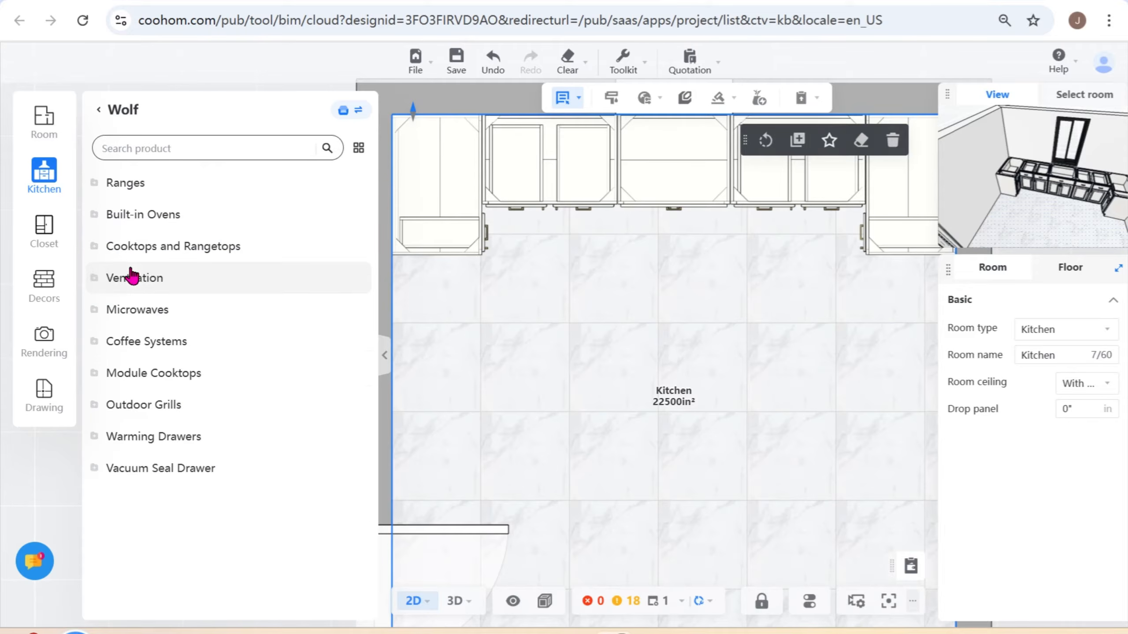
left_click(140, 189)
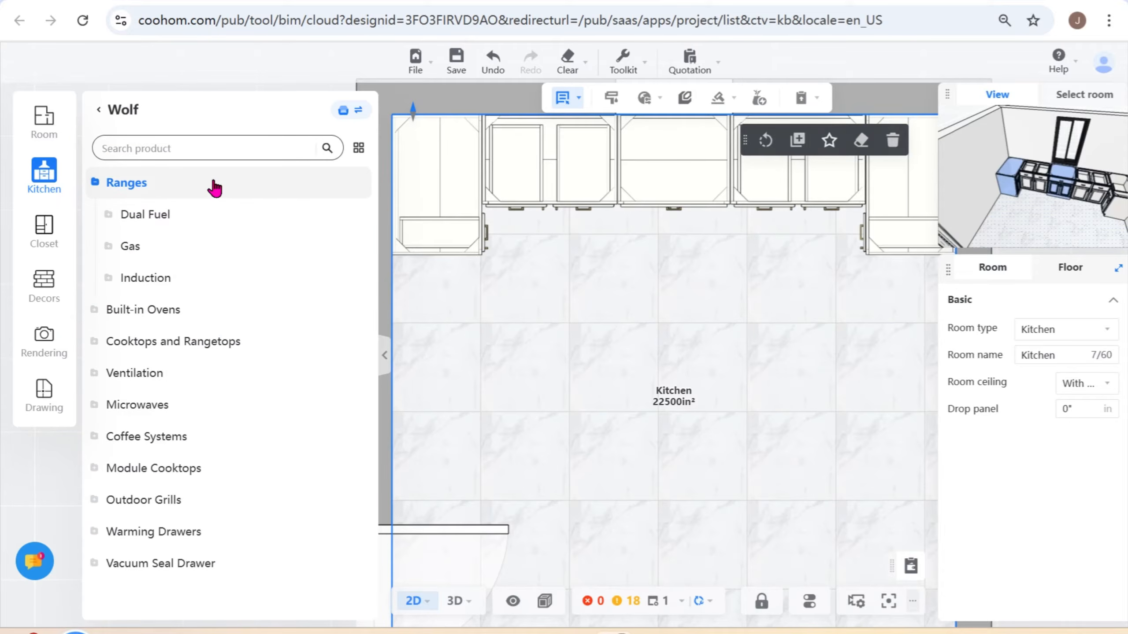
left_click(152, 251)
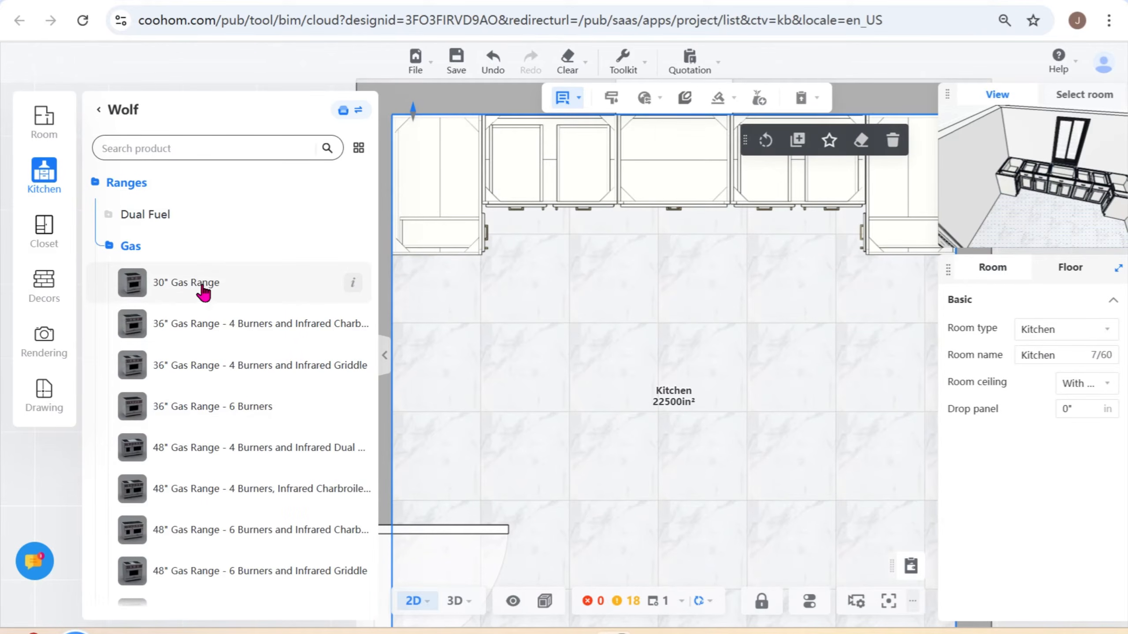
left_click(203, 286)
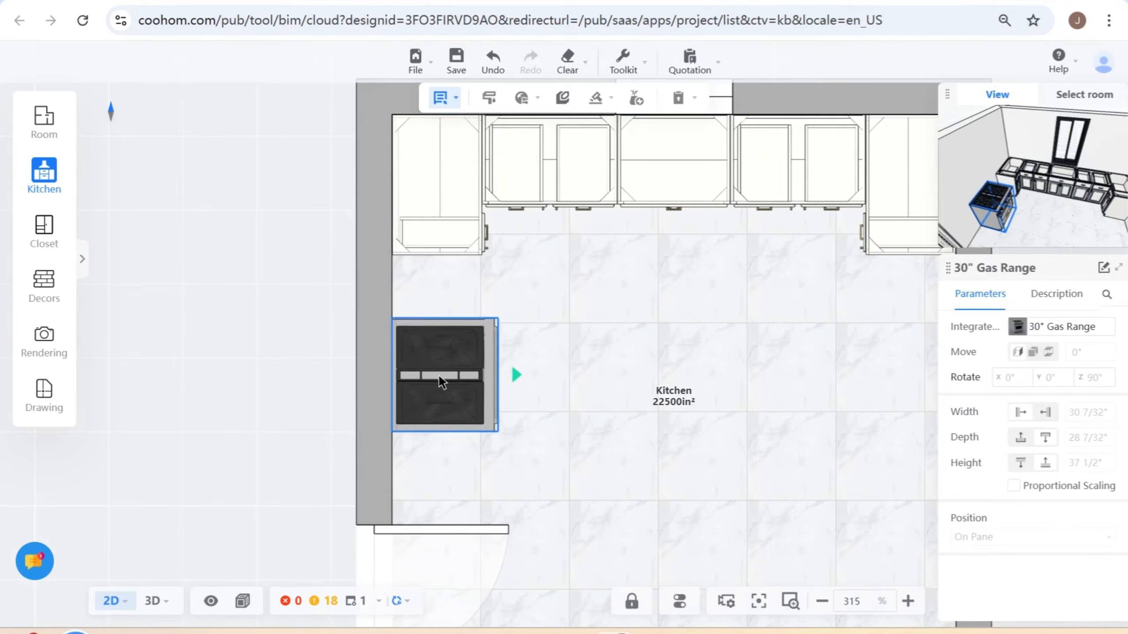
left_click(417, 201)
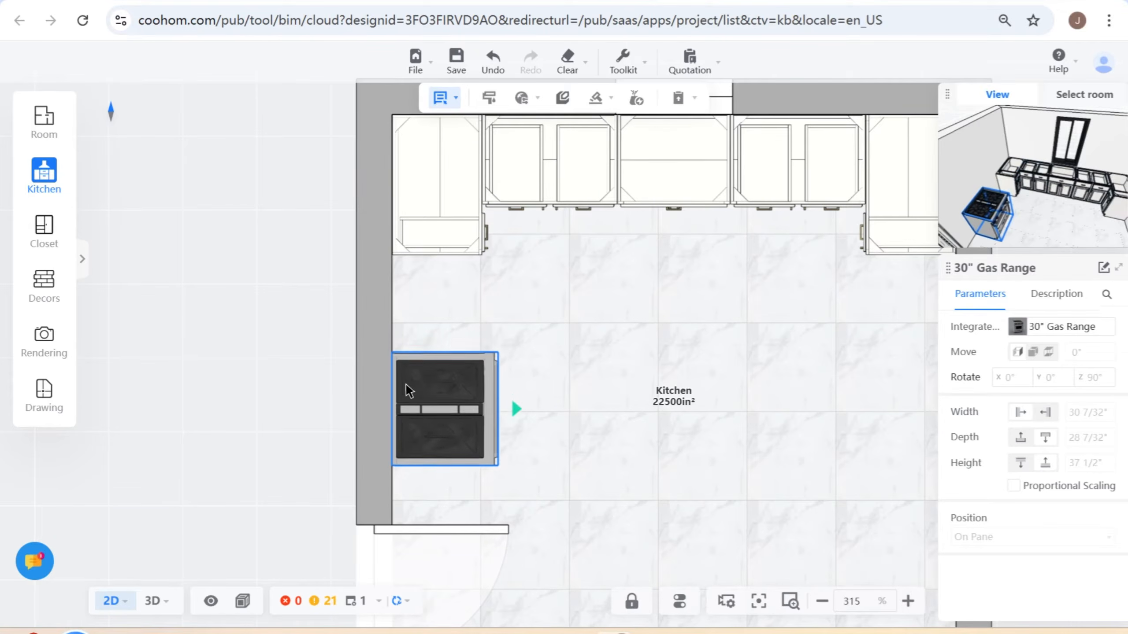
left_click(406, 397)
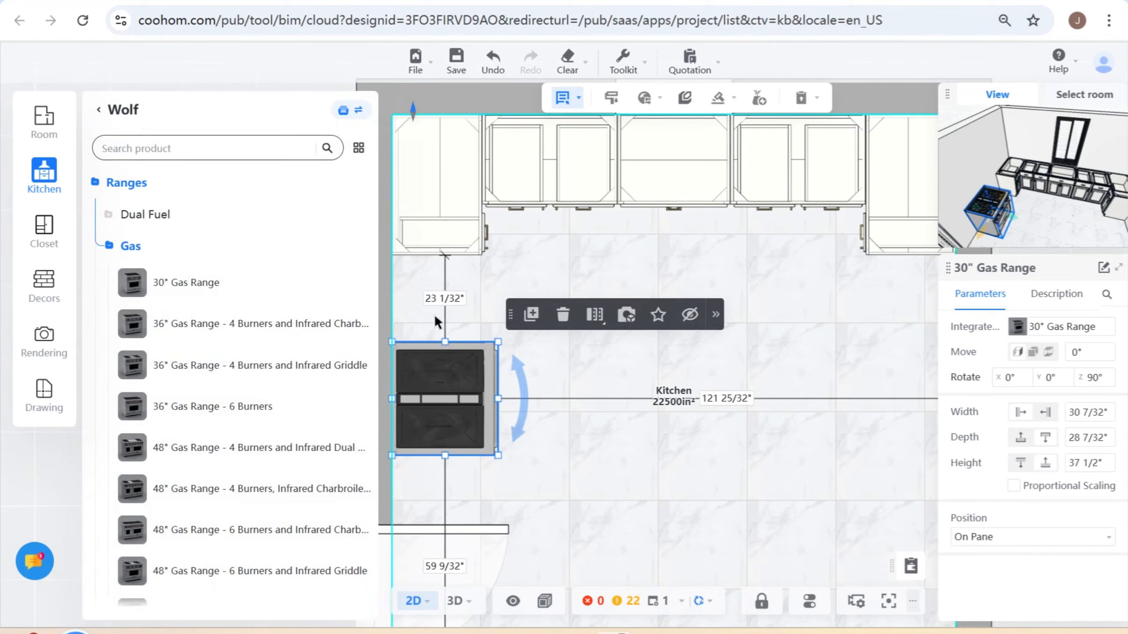
- Set the gap between the gas range and the left blind base cabinet to 0
left_click(440, 300)
type("0")
key("Return")
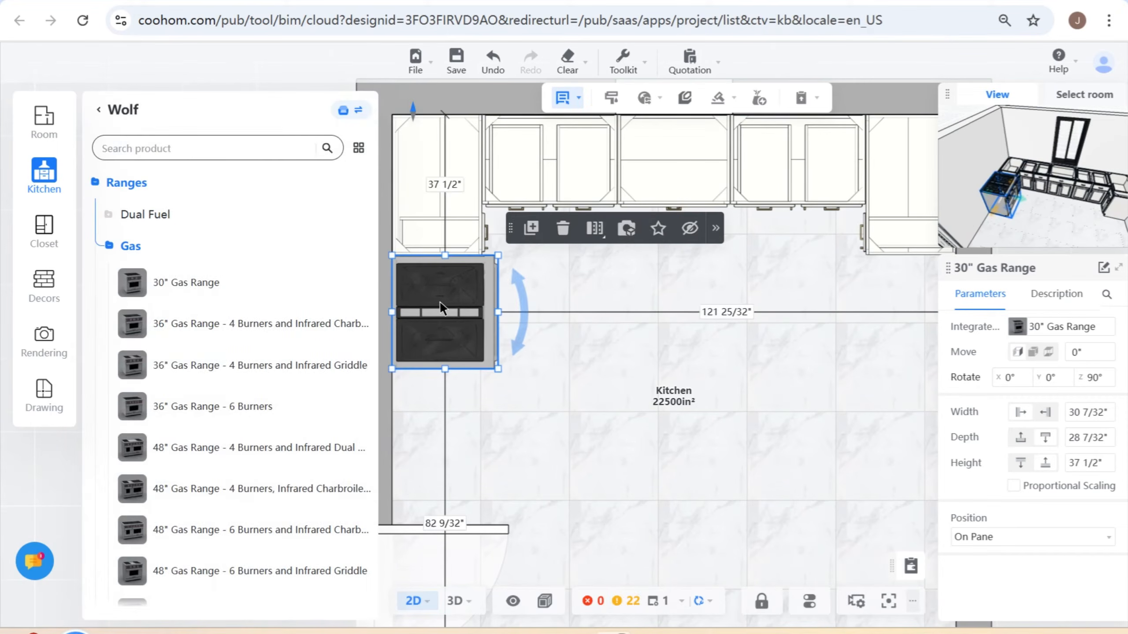
- Review the display style options and inspect the gas range in 3D, then return to the 2D floor plan
left_click(547, 601)
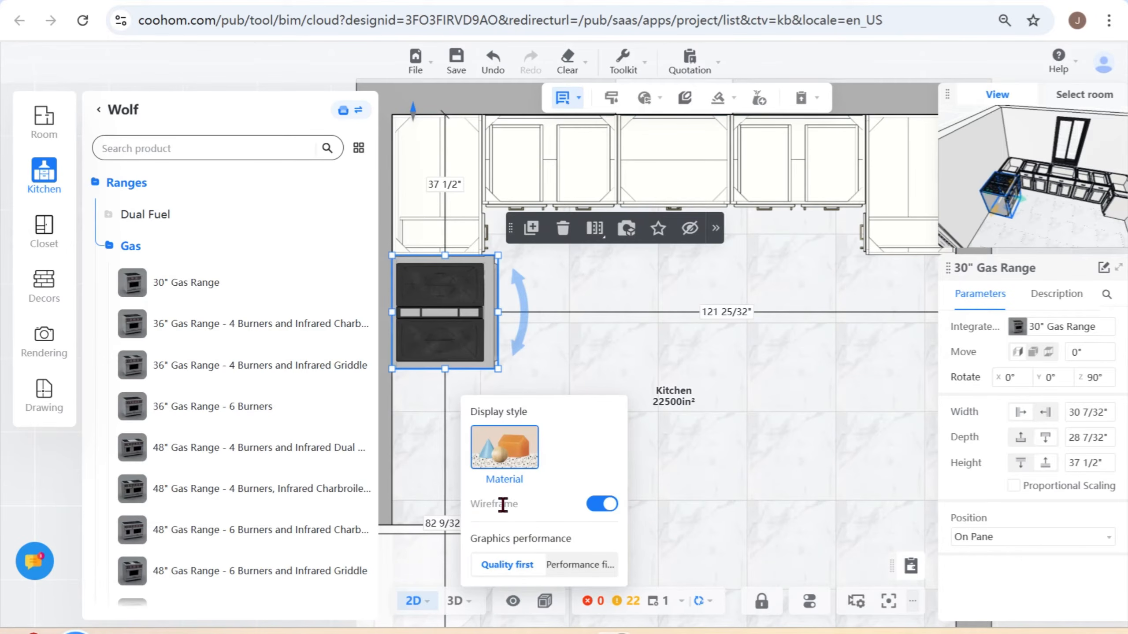
left_click(455, 601)
left_click_drag(674, 543, 550, 454)
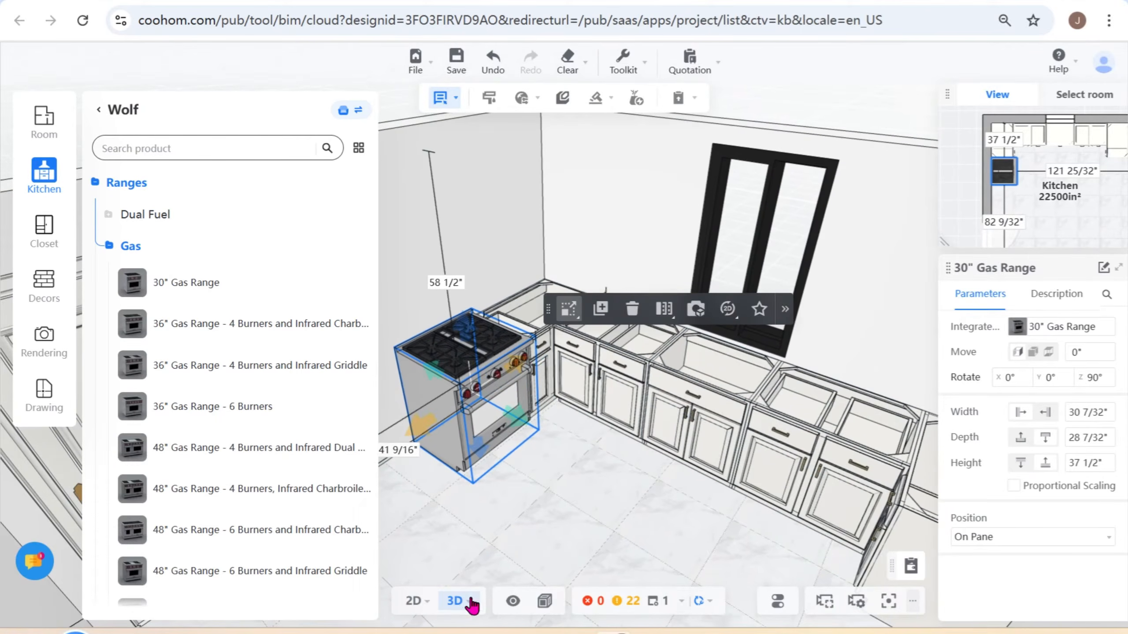
left_click(413, 600)
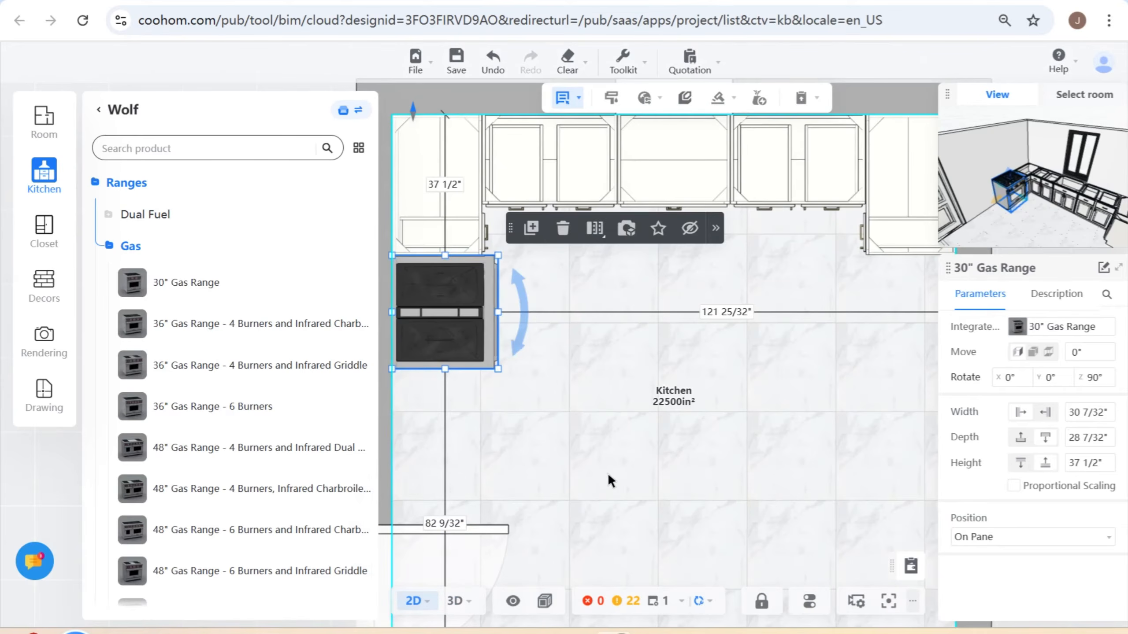
- Switch to the Framed Cabinets catalog and browse the Base Door/Drawer Standard cabinets
left_click_drag(578, 487, 595, 443)
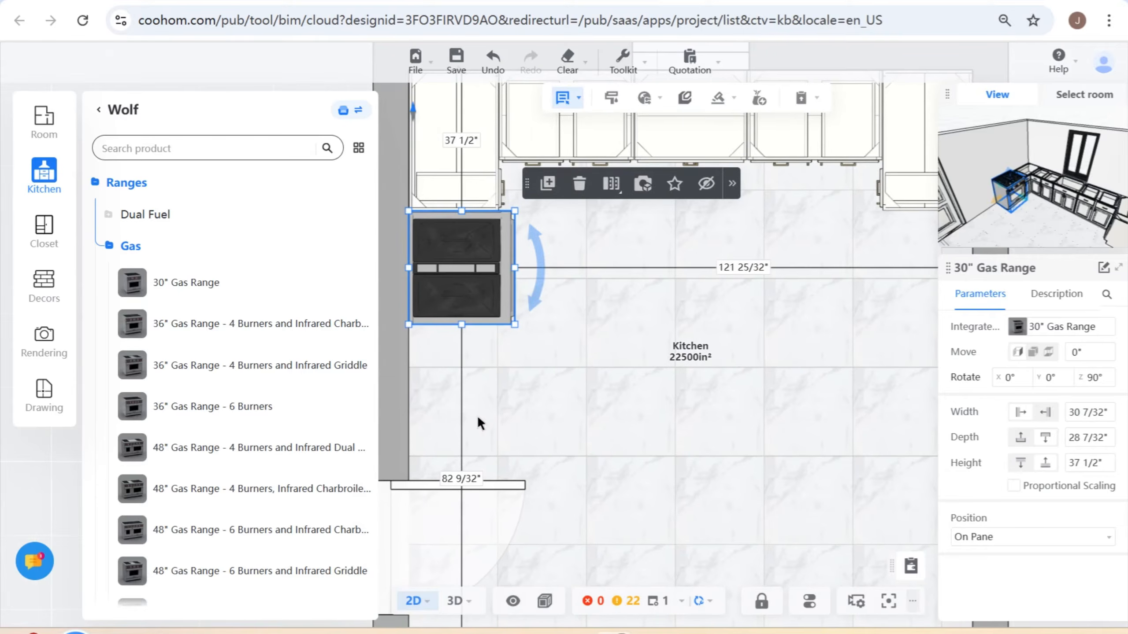
left_click(98, 109)
left_click(140, 231)
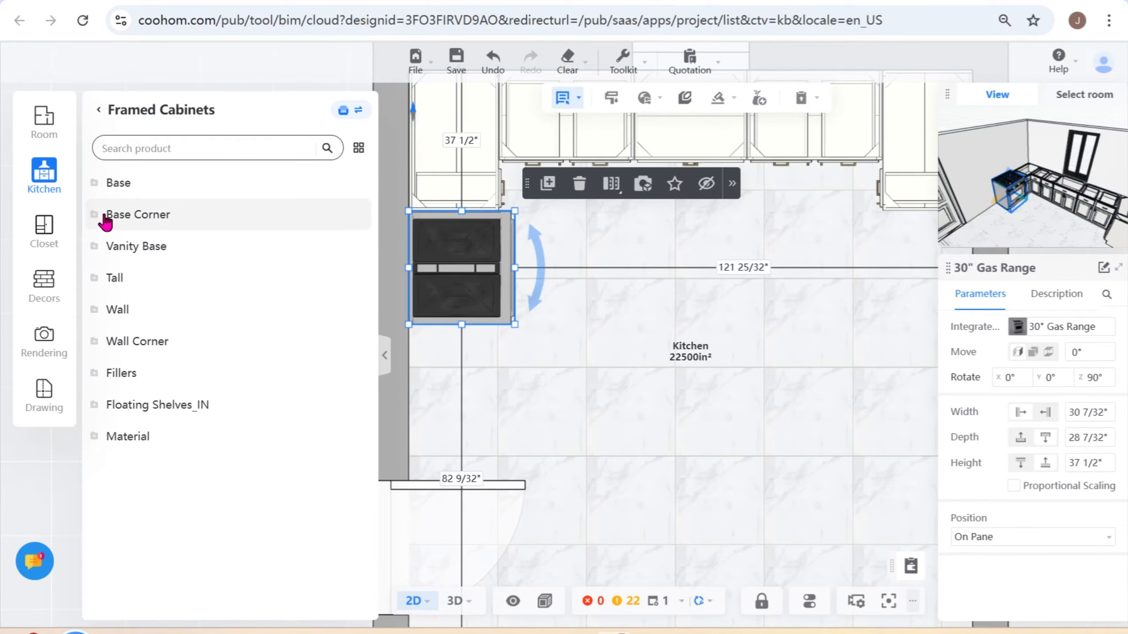
left_click(93, 186)
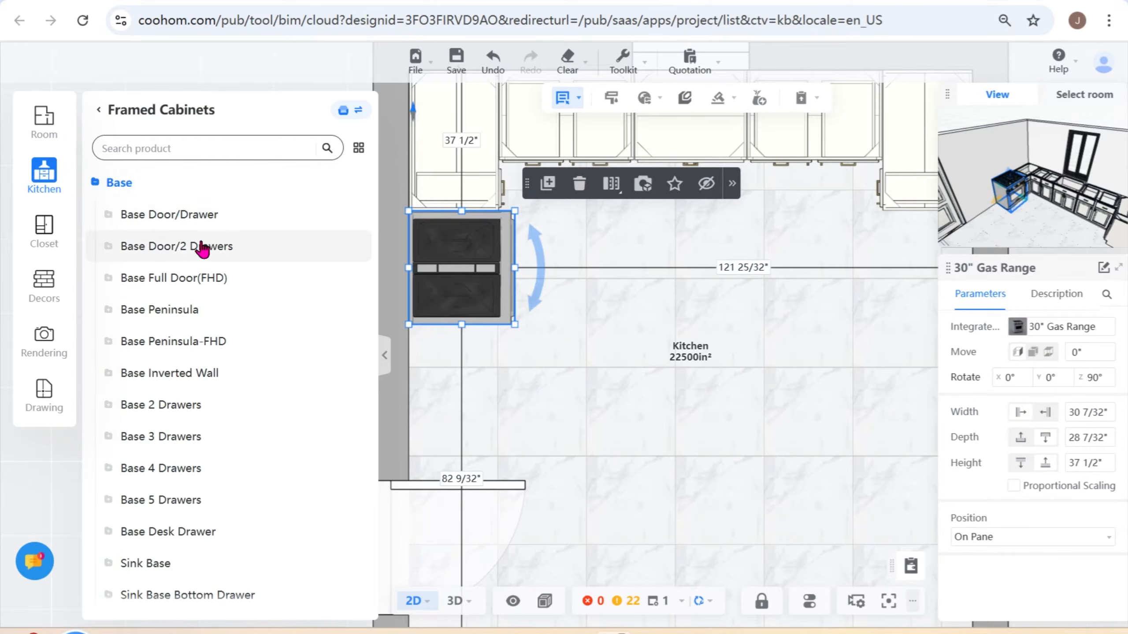
left_click(116, 220)
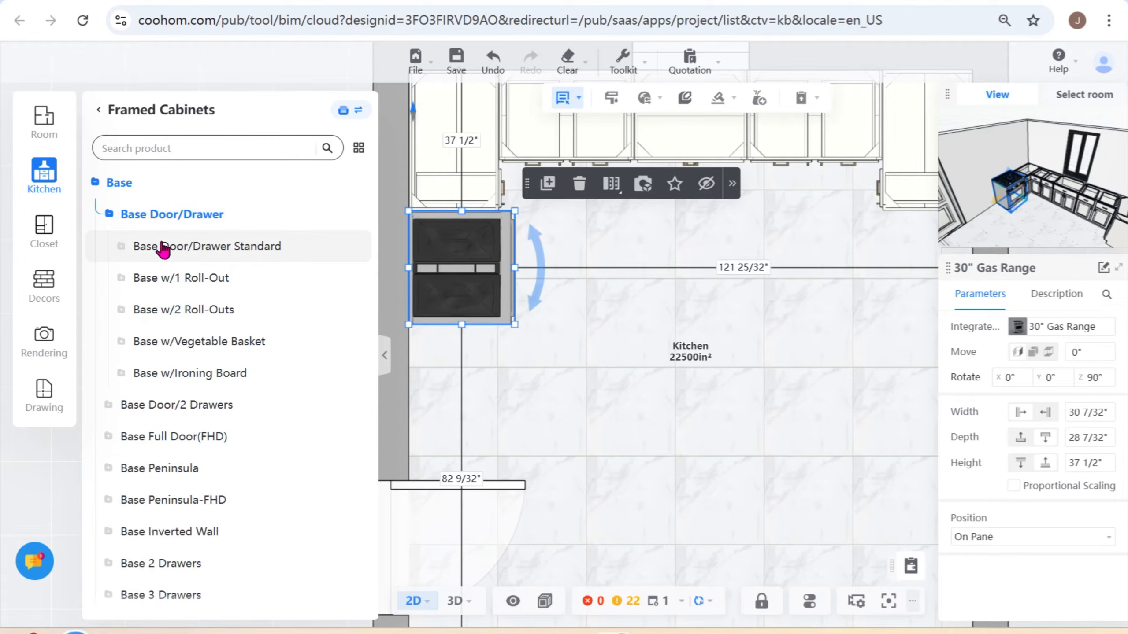
left_click(126, 252)
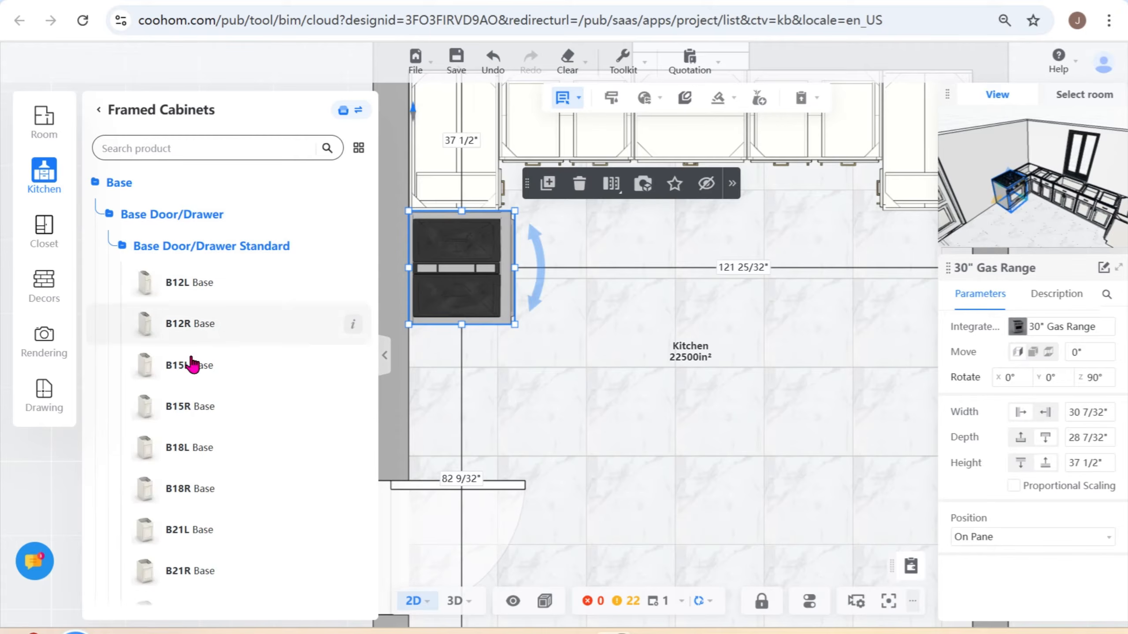
scroll(204, 489, "down", 2)
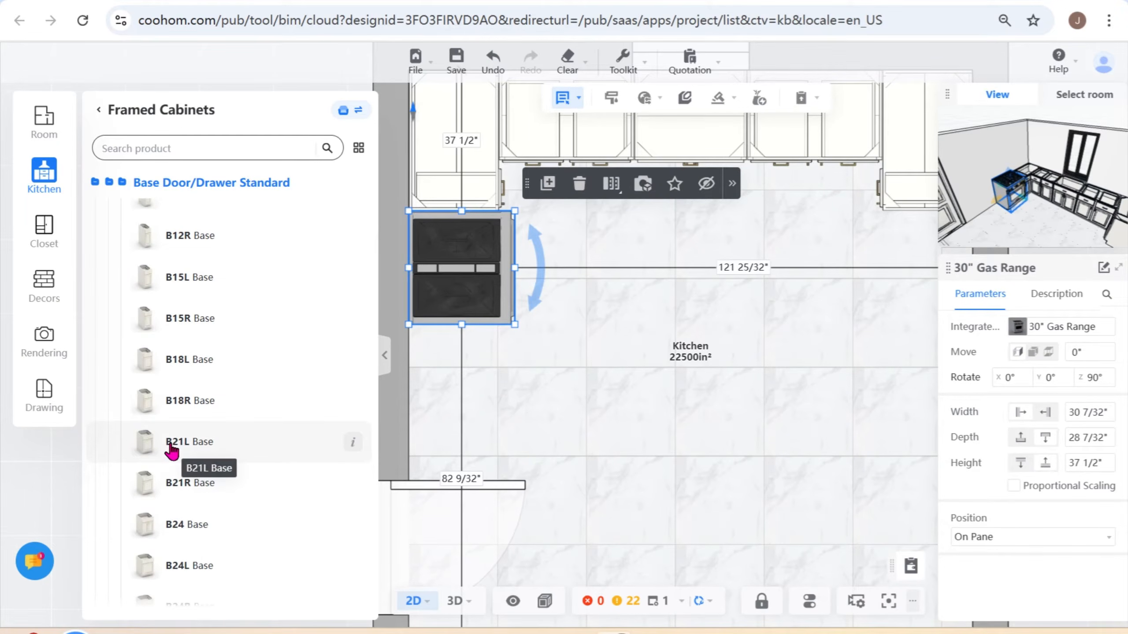
- Search for B21L and place the B21L Base on the left wall with a 0 gap to the gas range
left_click(170, 146)
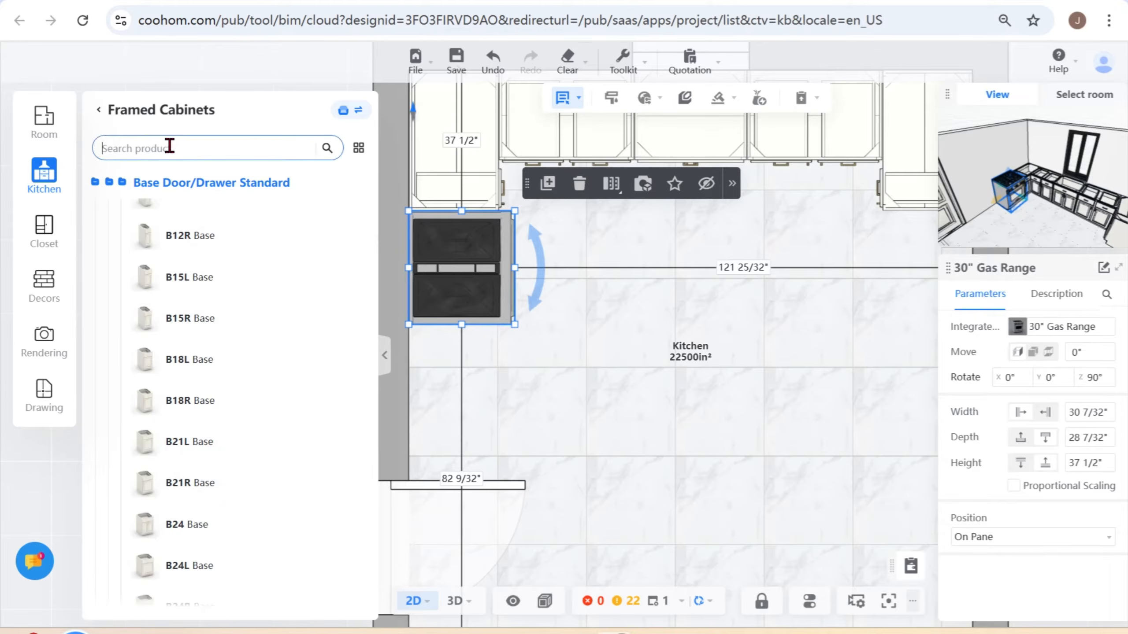
type("B")
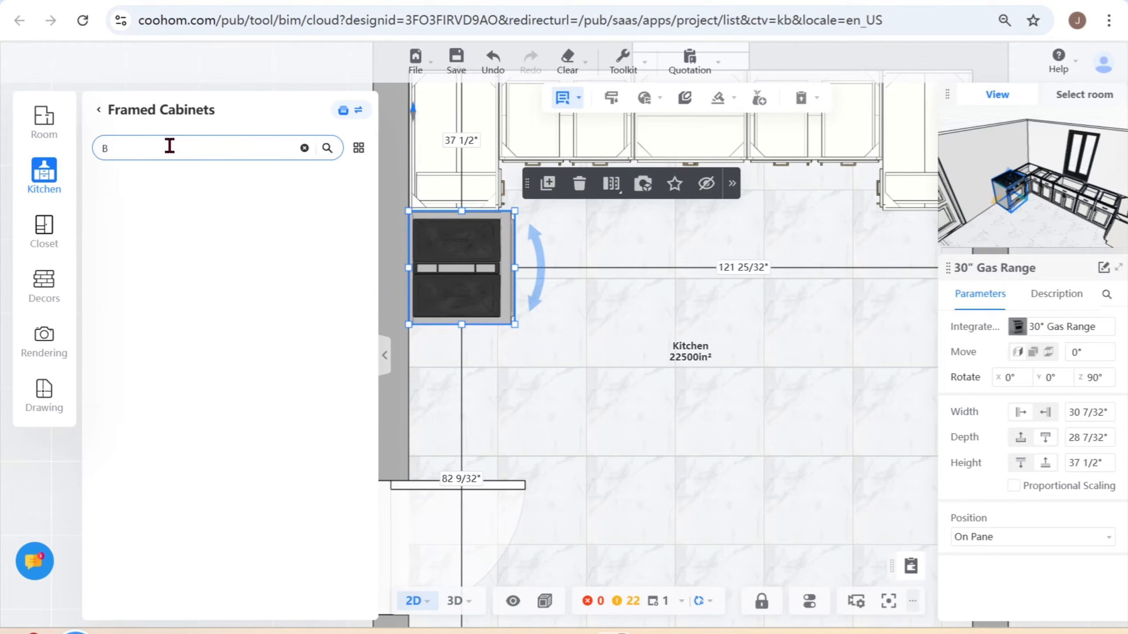
type("21L")
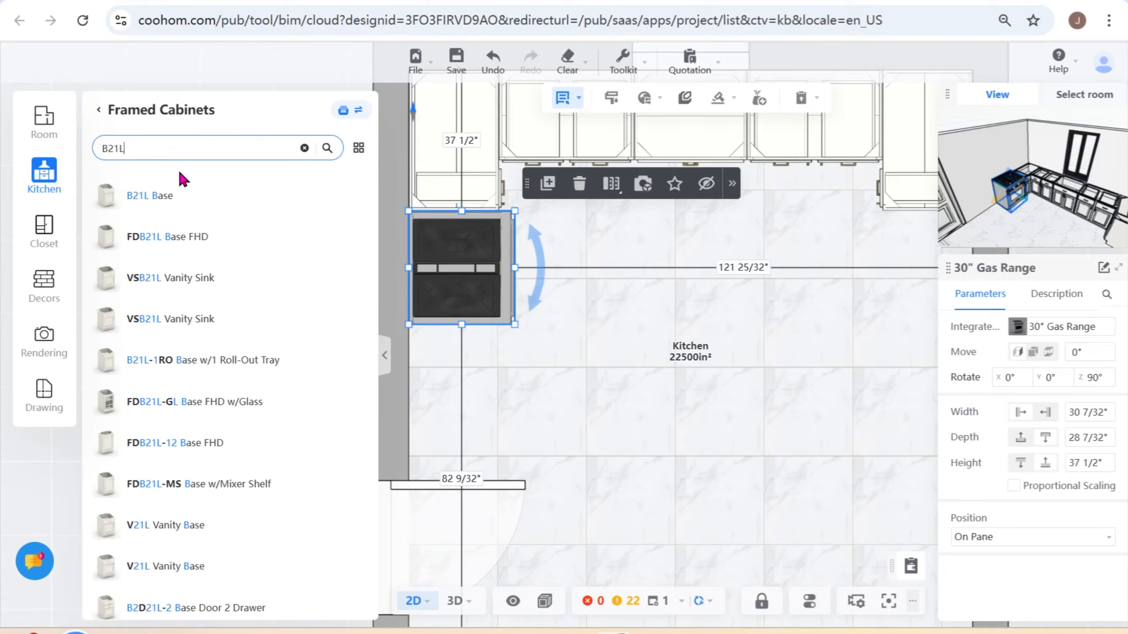
left_click_drag(136, 191, 440, 374)
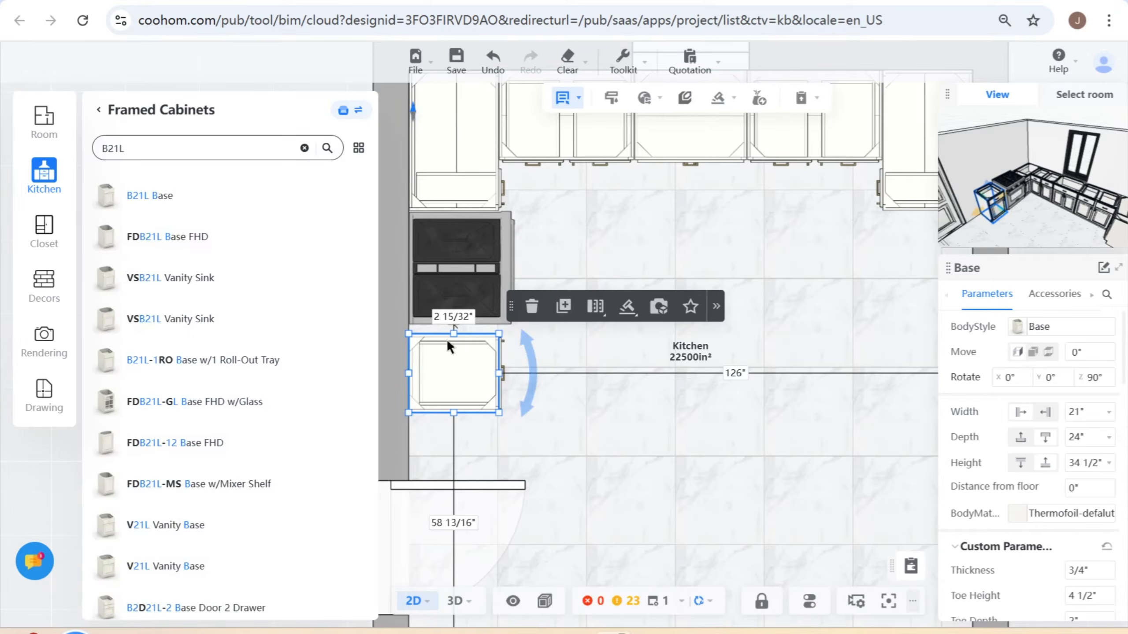
left_click(457, 318)
type("0")
key("Return")
left_click(463, 541)
- Inspect the base cabinets and range together in 3D, then switch back to the 2D floor plan
left_click(455, 600)
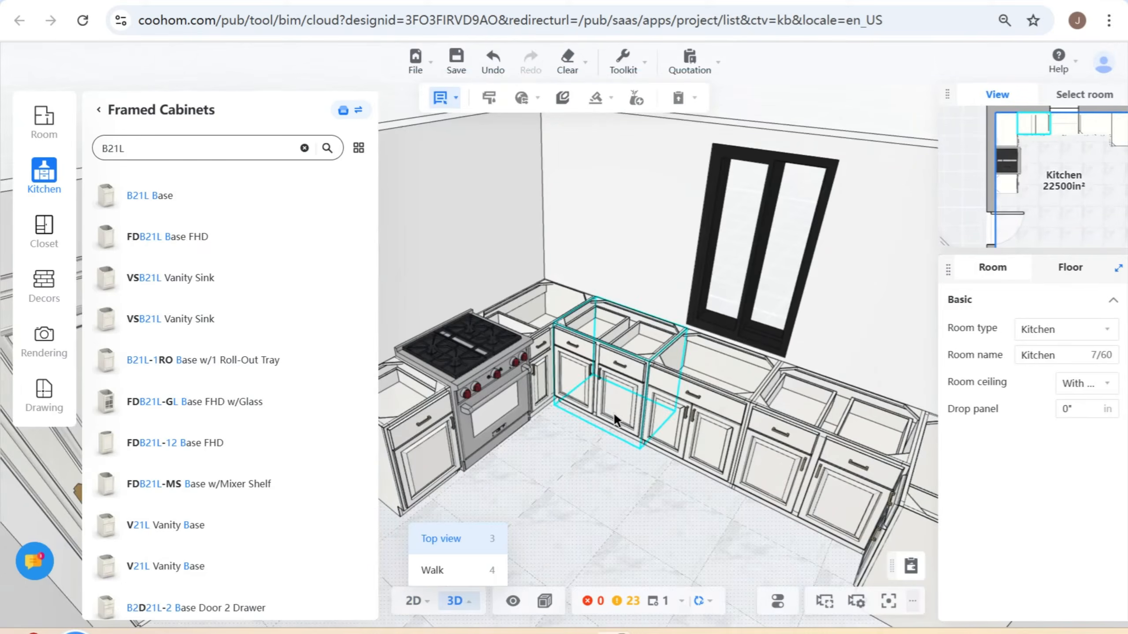
scroll(613, 413, "down", 3)
left_click_drag(554, 494, 599, 451)
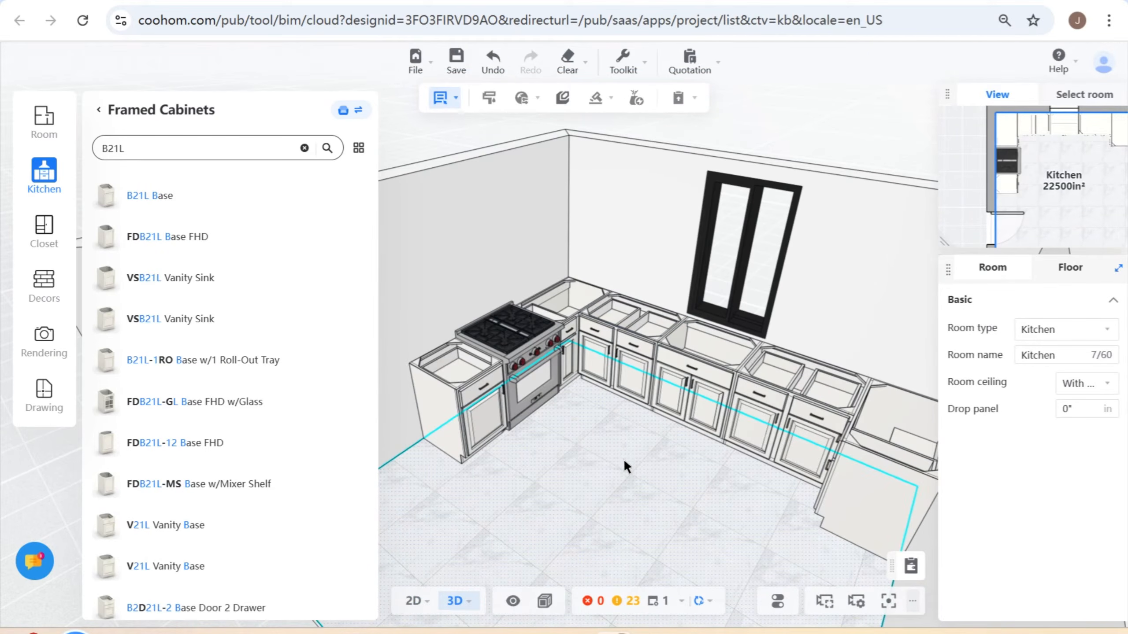
left_click(412, 600)
- Copy the B36-2 base cabinet right of the sink base onto the right side wall, directly adjoining the blind corner cabinet
left_click_drag(730, 395, 638, 421)
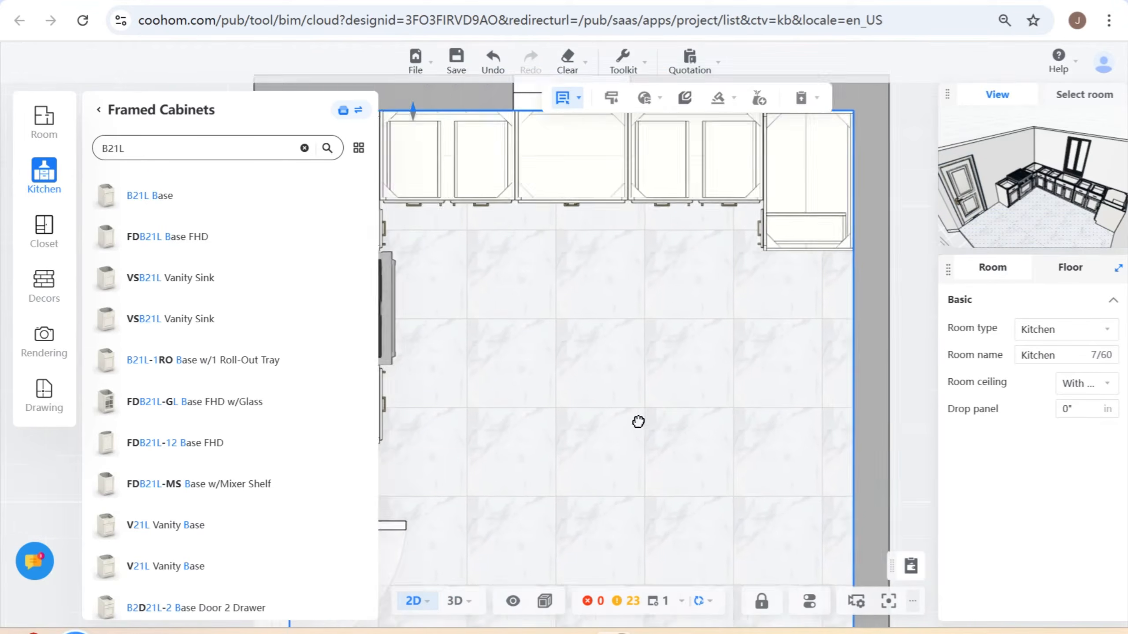
left_click(603, 217)
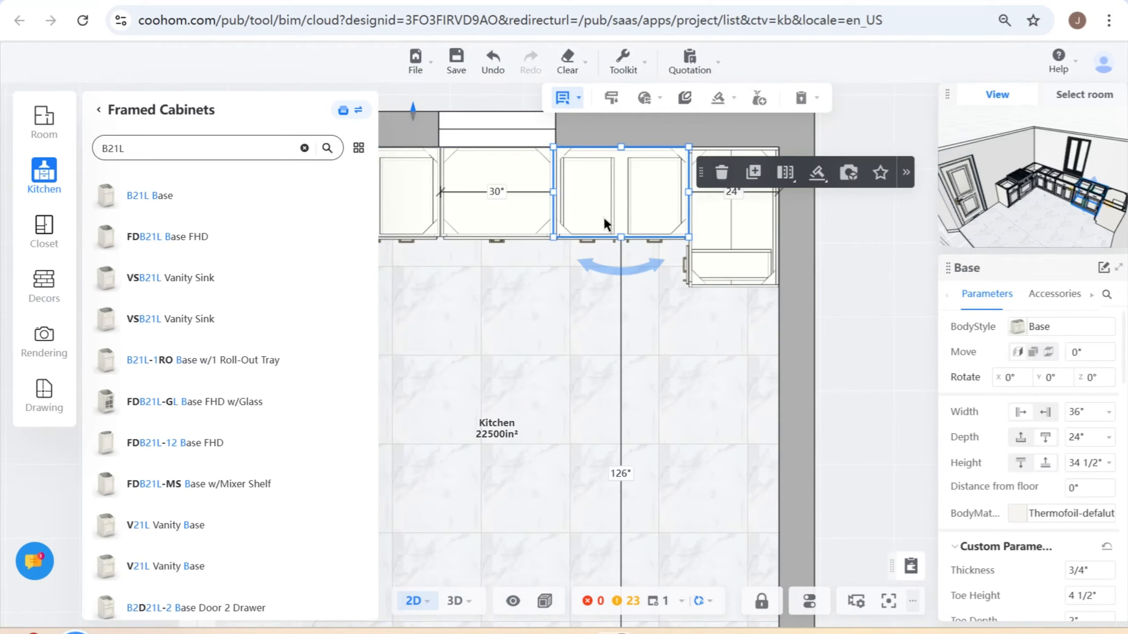
left_click(760, 176)
left_click(746, 318)
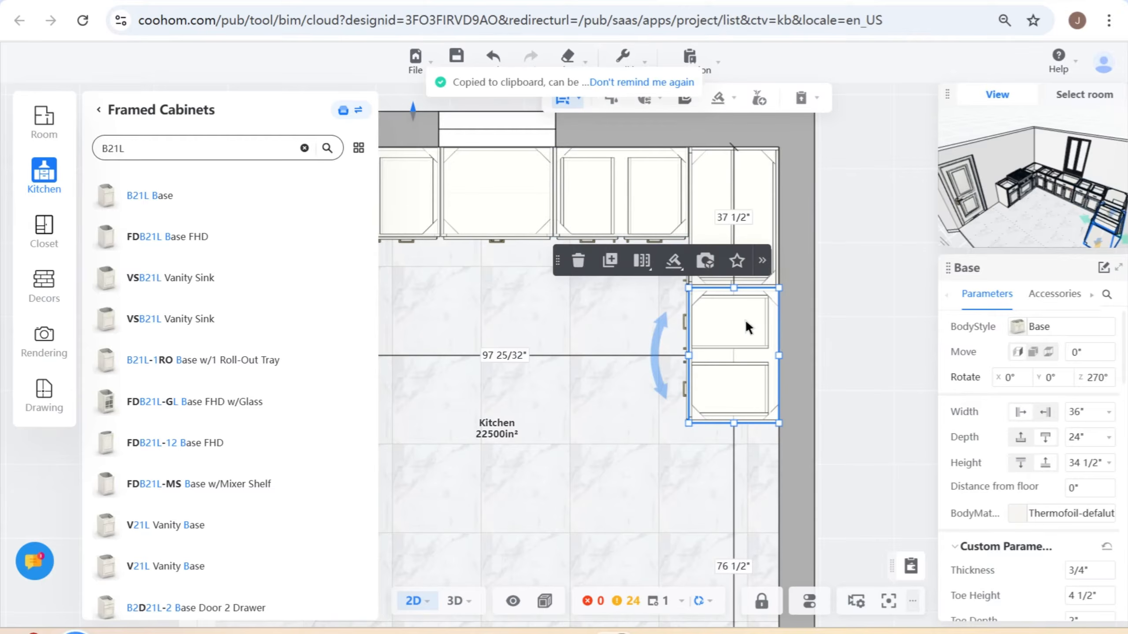
- Search the Framed Cabinets catalog for B21R and place the B21R Base on the right side wall, directly adjoining the copied 36" base
left_click_drag(557, 438, 613, 420)
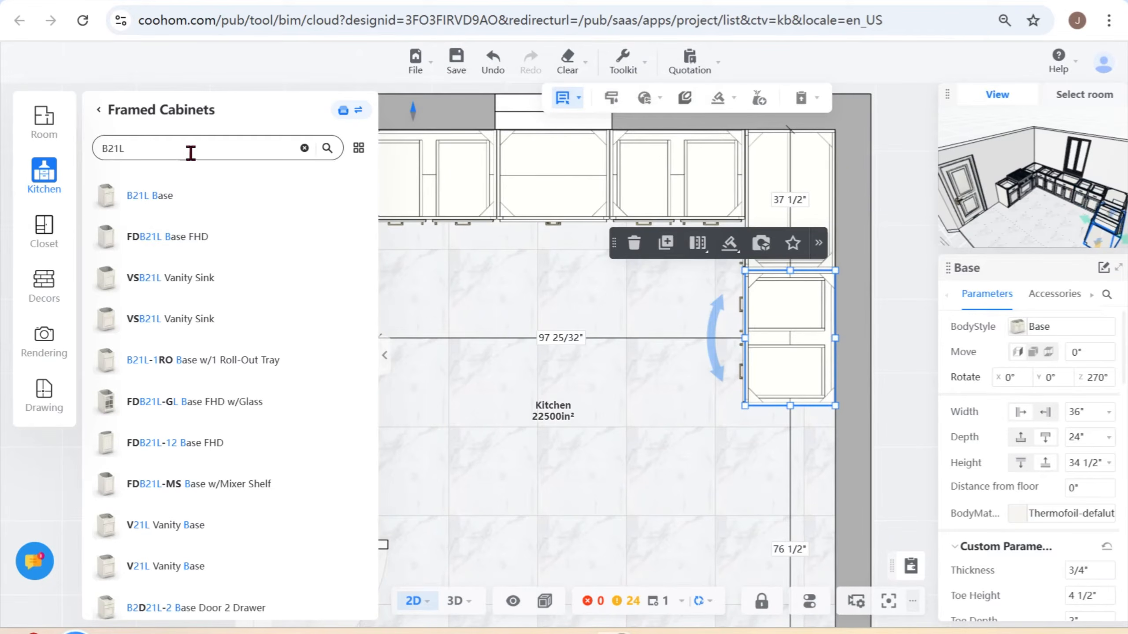
left_click(190, 149)
key("Return")
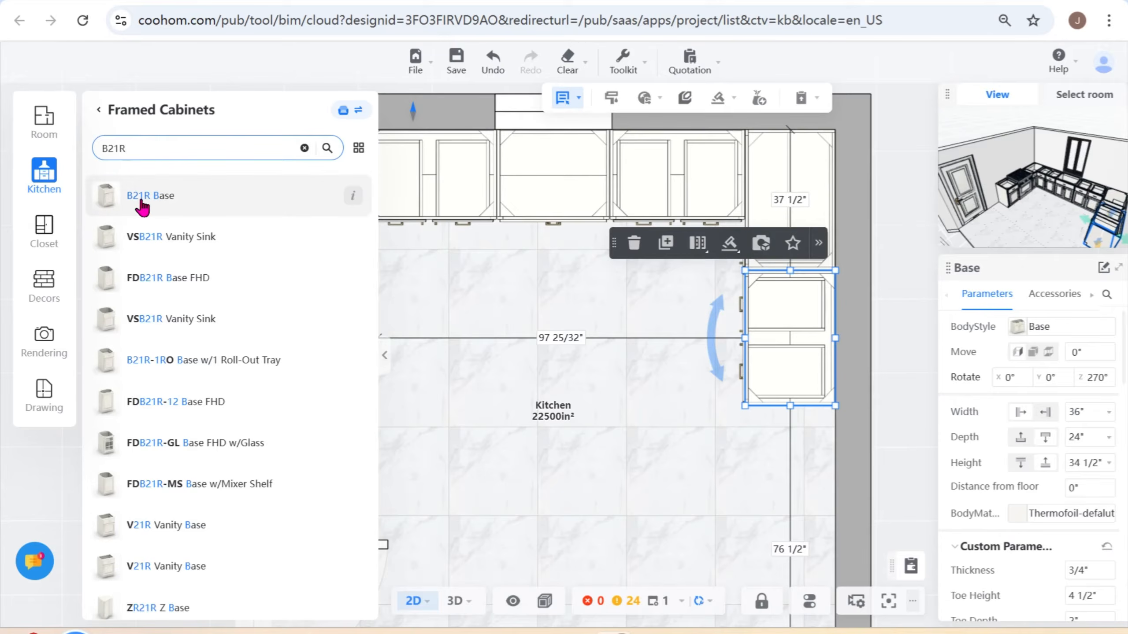
left_click(137, 200)
left_click(786, 432)
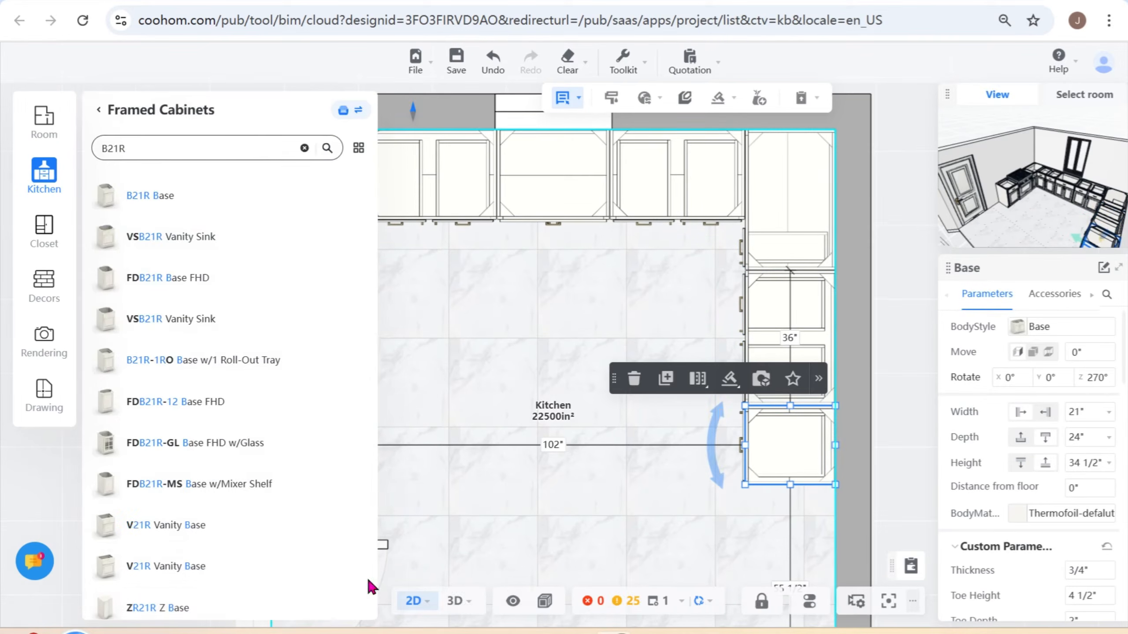
- Switch to 3D and open and close the new B21R cabinet's door to check its swing direction
left_click(454, 600)
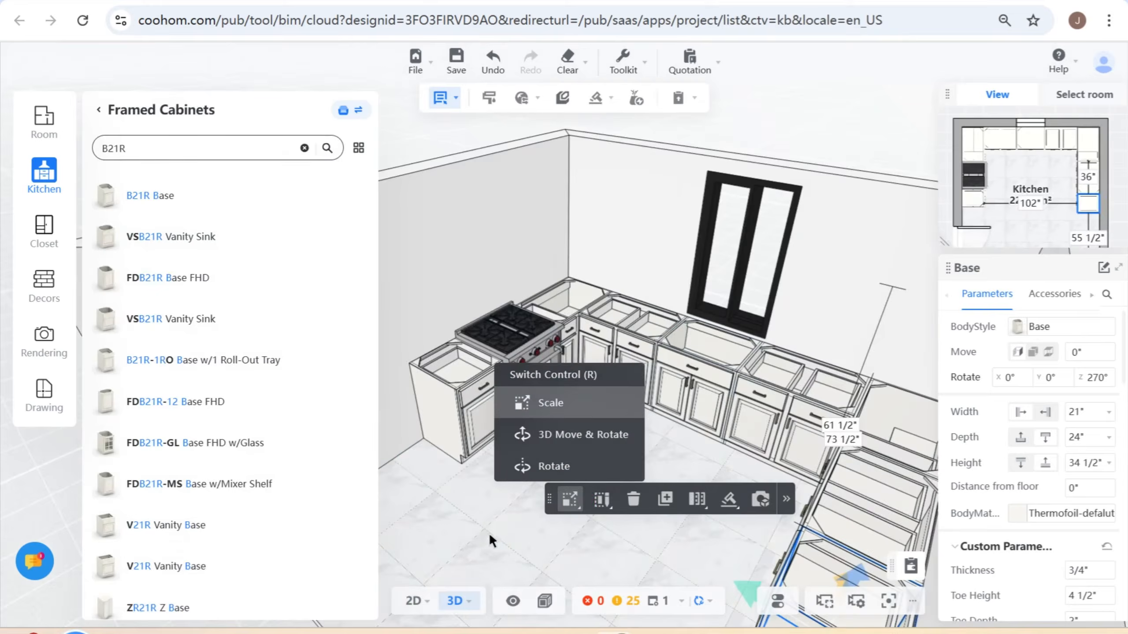
left_click_drag(488, 532, 763, 373)
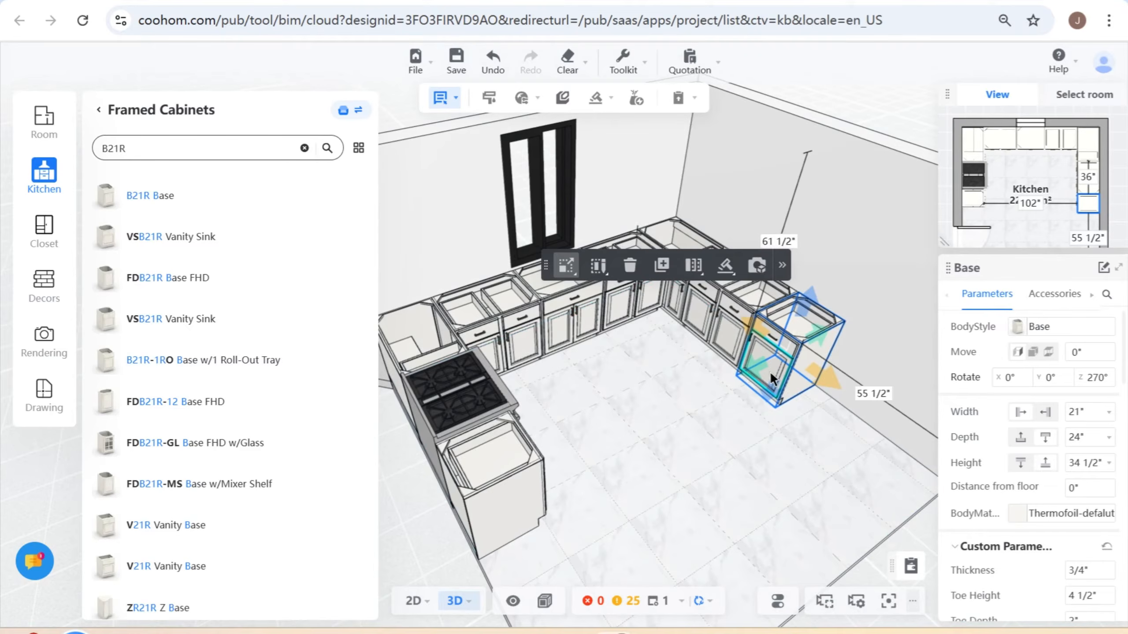
left_click_drag(654, 462, 724, 410)
right_click_drag(724, 410, 596, 502)
scroll(680, 409, "up", 5)
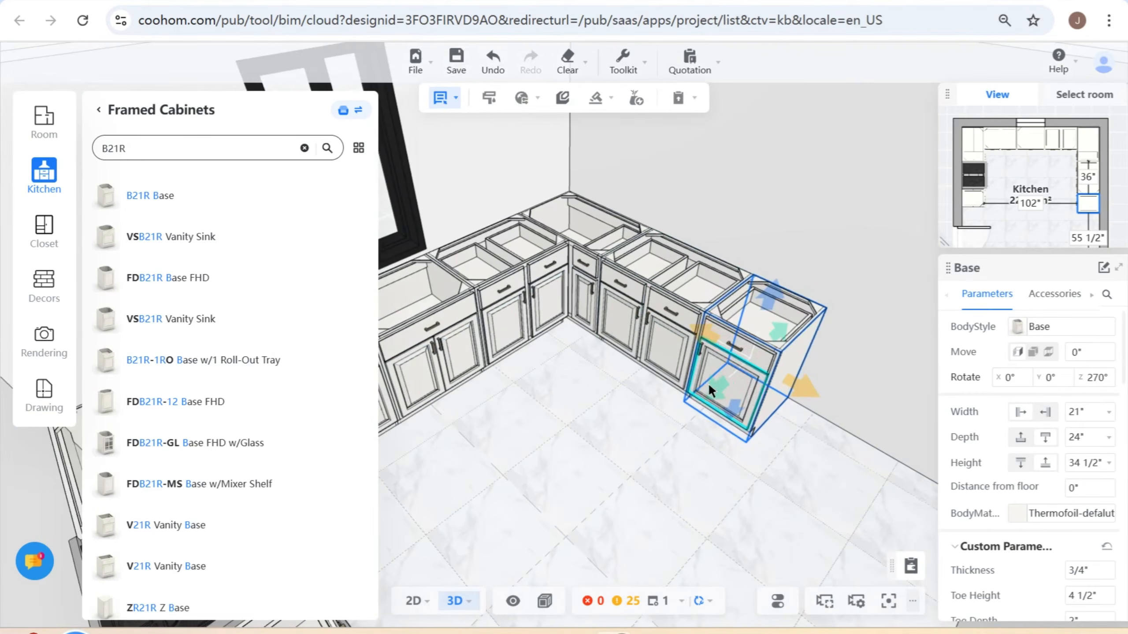
left_click(710, 381)
left_click(710, 380)
left_click(713, 359)
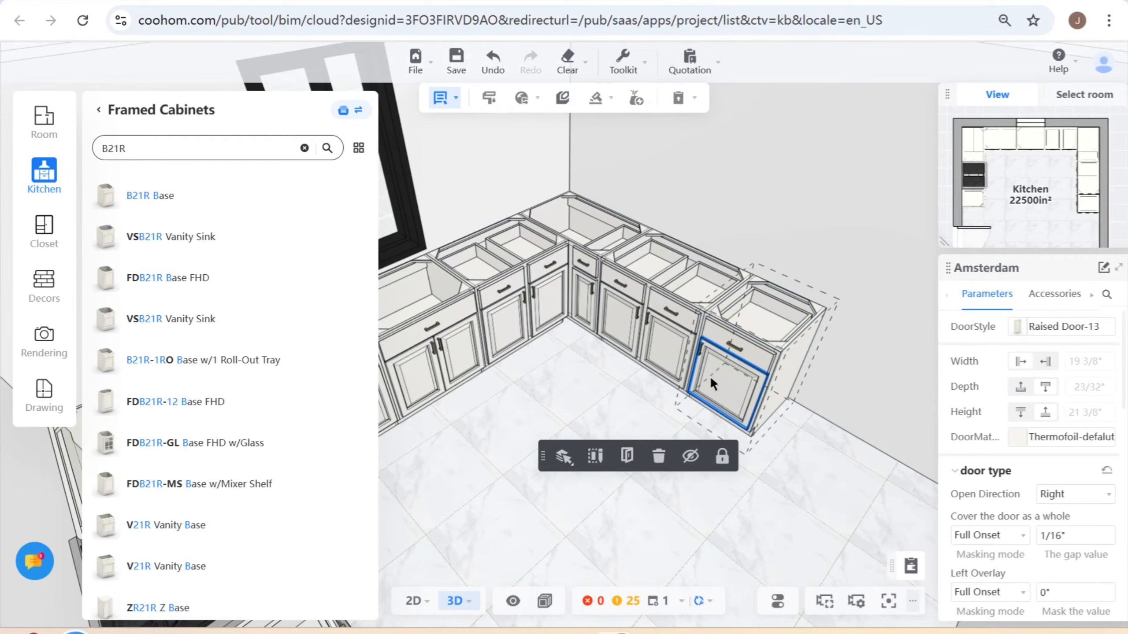
left_click(627, 455)
left_click(630, 455)
- Open and close the door of the B21L cabinet beside the gas range to check its swing direction
left_click_drag(617, 398, 576, 379)
right_click_drag(576, 380, 635, 377)
double_click(423, 379)
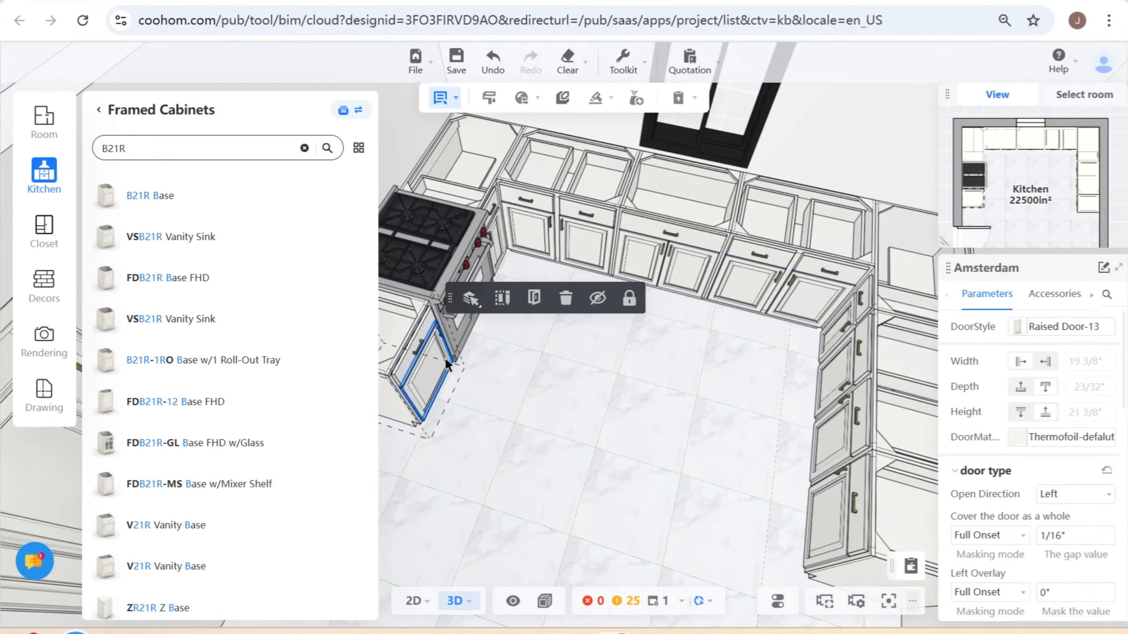
left_click(534, 306)
left_click(609, 426)
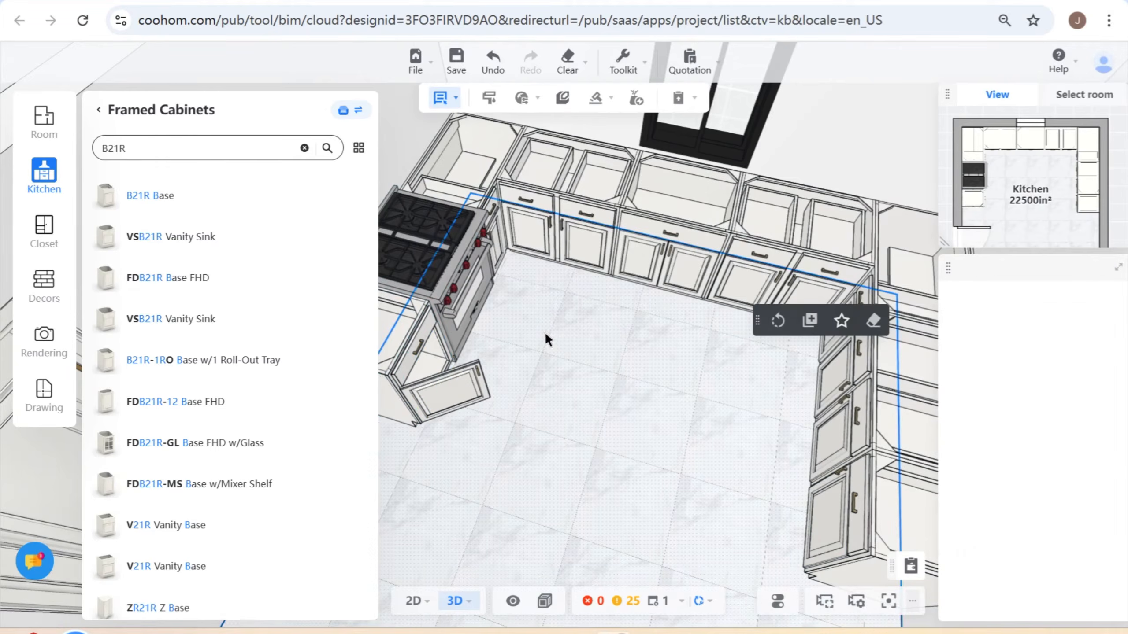
left_click(444, 385)
left_click(442, 381)
left_click(533, 298)
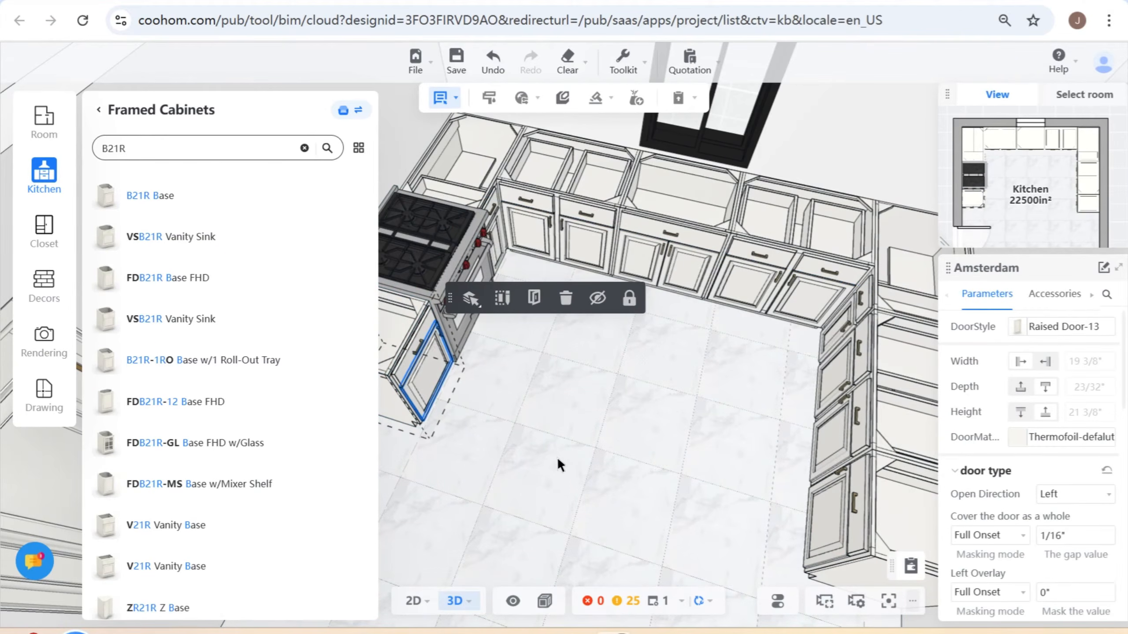
- Inspect the base cabinet layout along all three walls in 3D, ending at the sink base below the window
left_click_drag(552, 482, 597, 526)
left_click(590, 466)
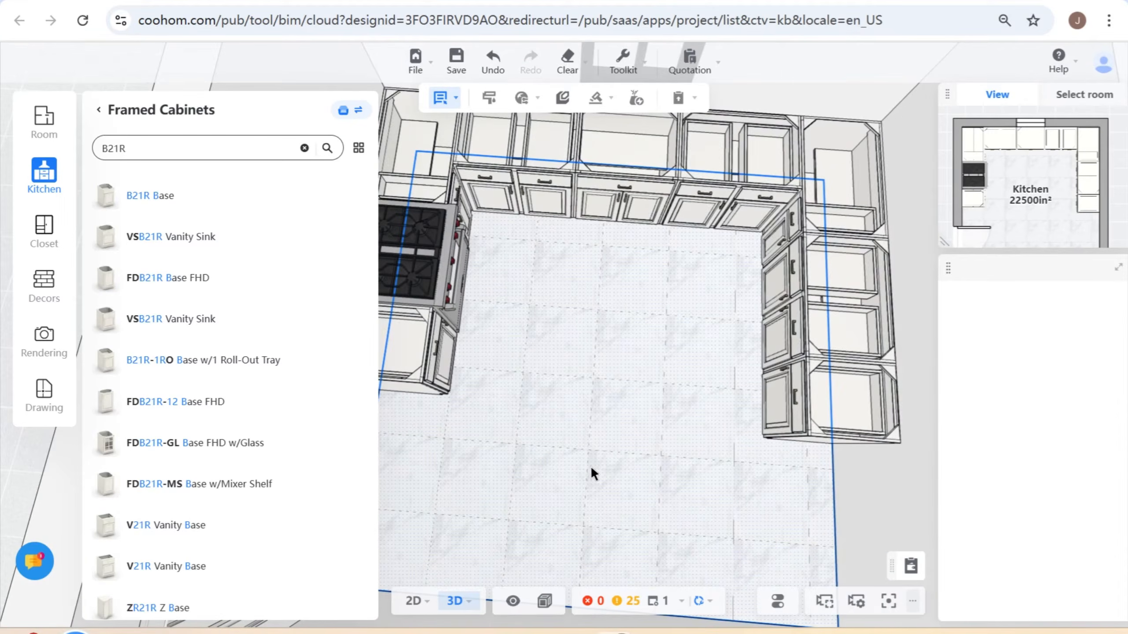
left_click_drag(562, 481, 612, 489)
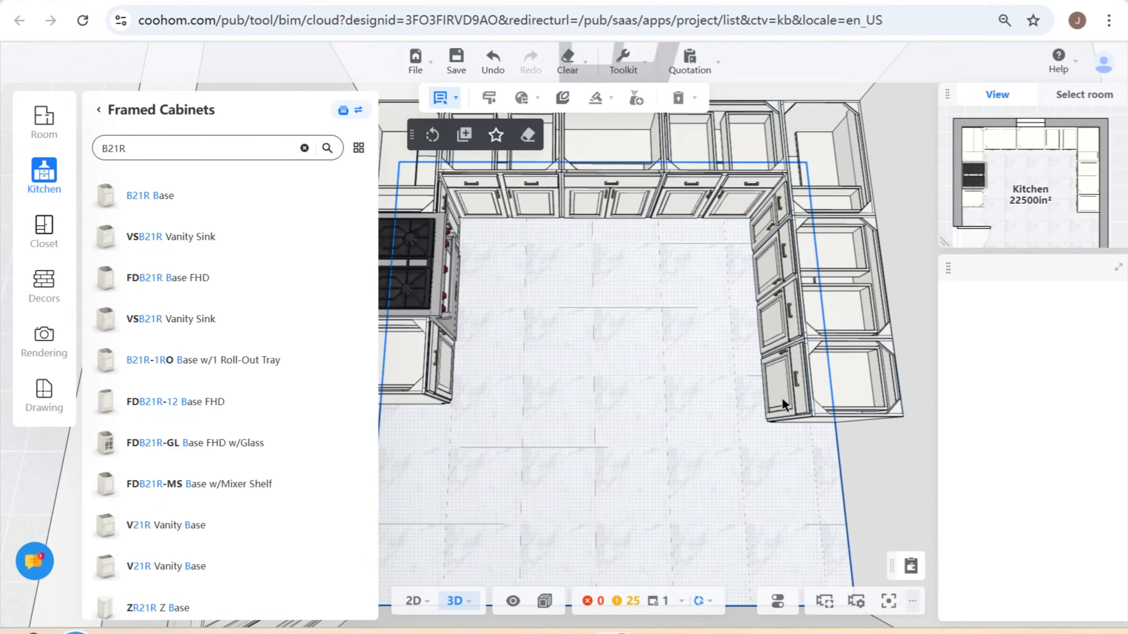
left_click_drag(782, 397, 702, 351)
left_click_drag(626, 475, 632, 440)
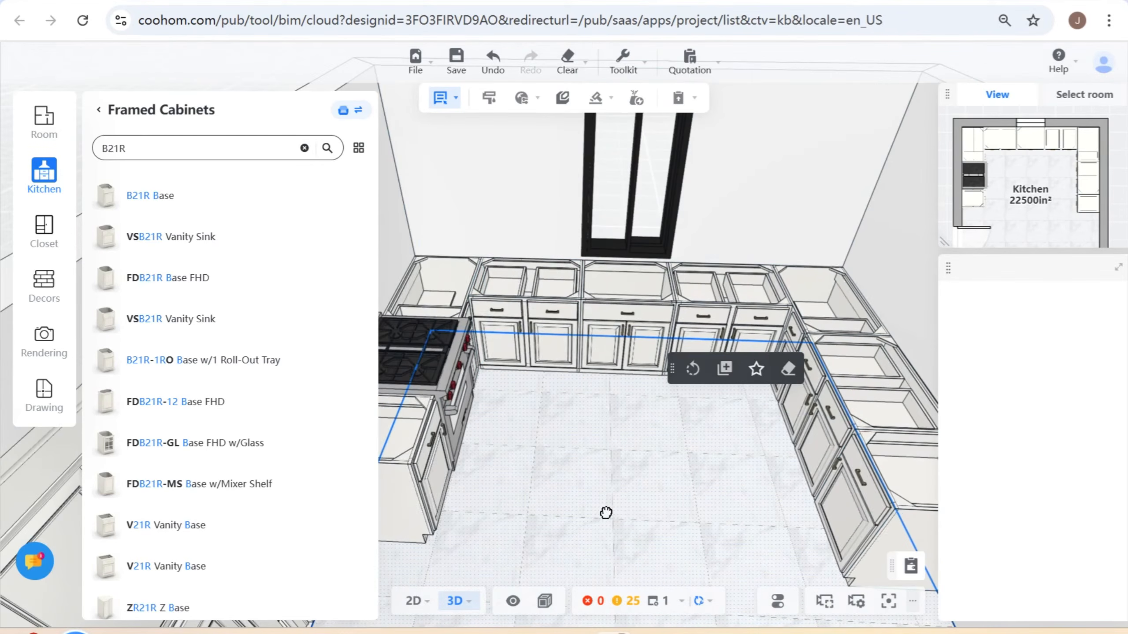
left_click_drag(604, 514, 702, 509)
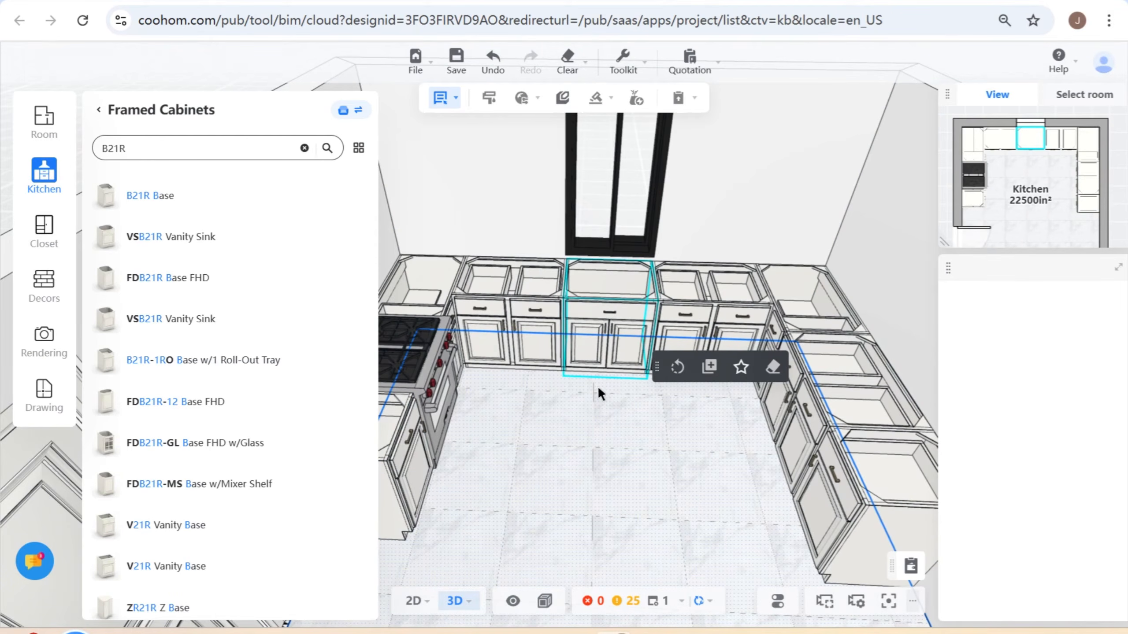
mouse_move(598, 386)
left_mouse_down()
mouse_move(549, 461)
mouse_move(607, 497)
mouse_move(602, 380)
left_mouse_up()
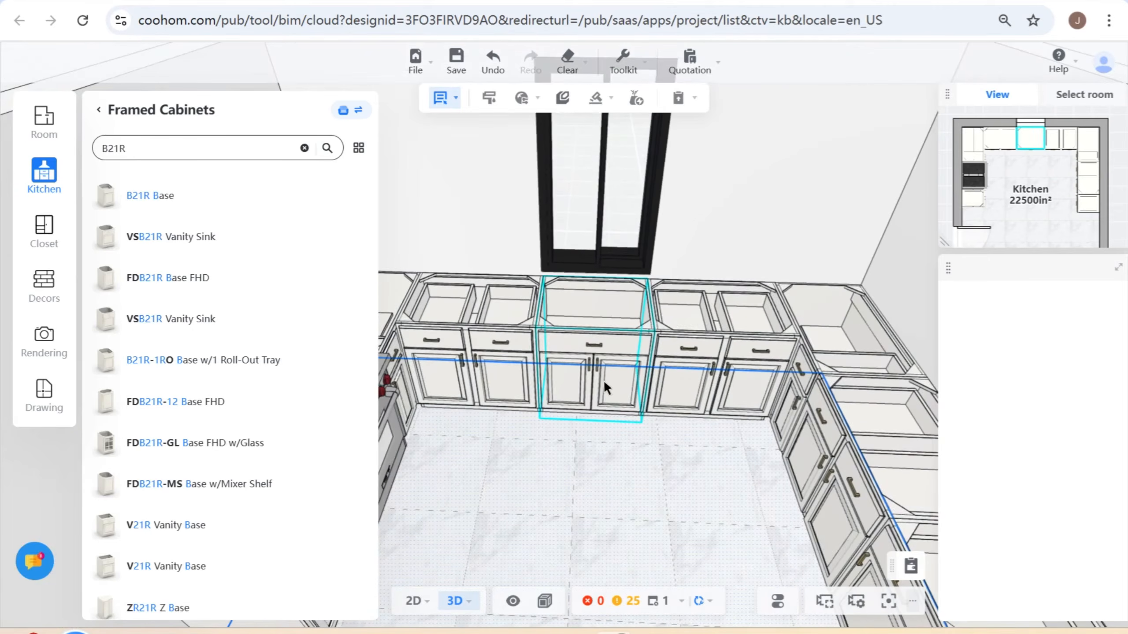
- Start generating a sink and select the sink base cabinet below the window as its host
mouse_move(599, 99)
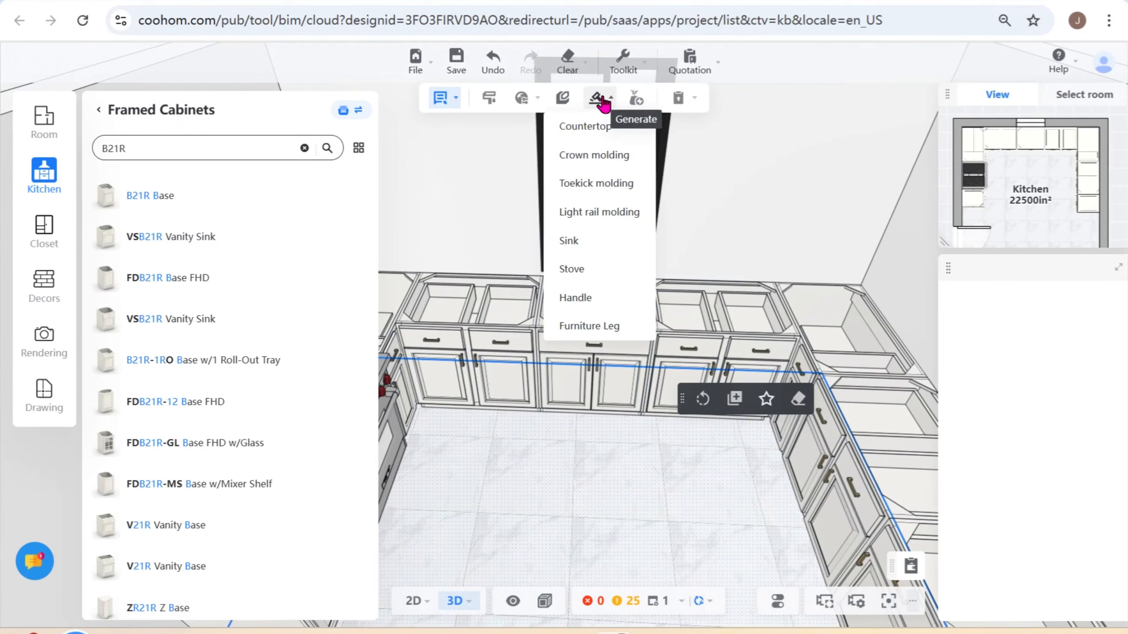
left_click(583, 244)
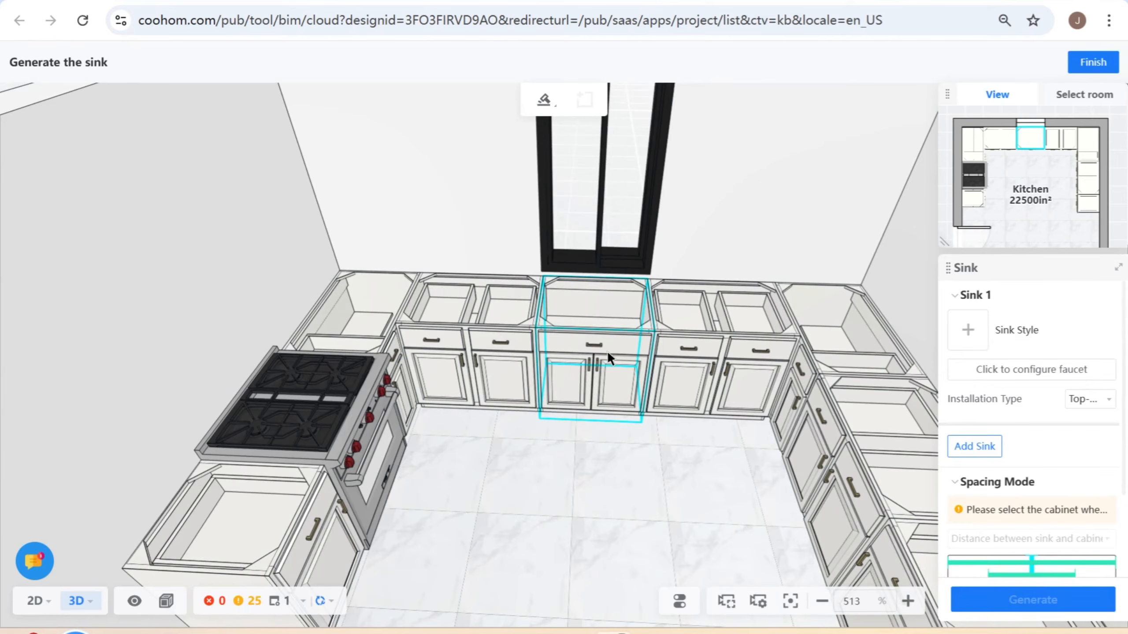
left_click(618, 359)
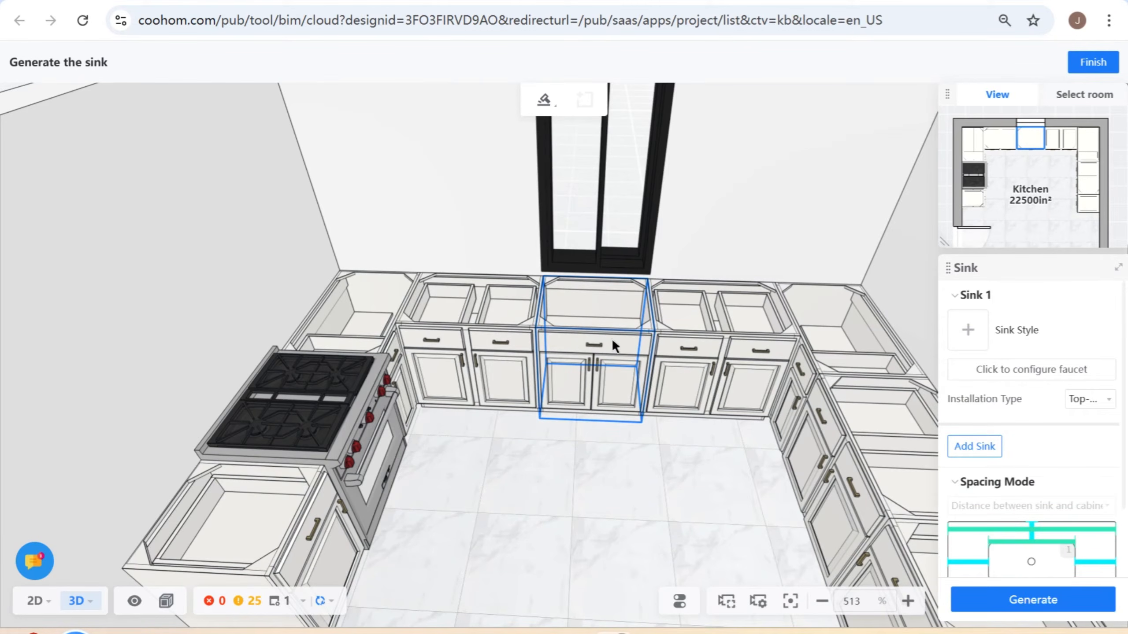
- Choose the sink style from the Manufacturers catalog, narrowing the Appliances & Accessories sinks to the Single category
left_click(967, 337)
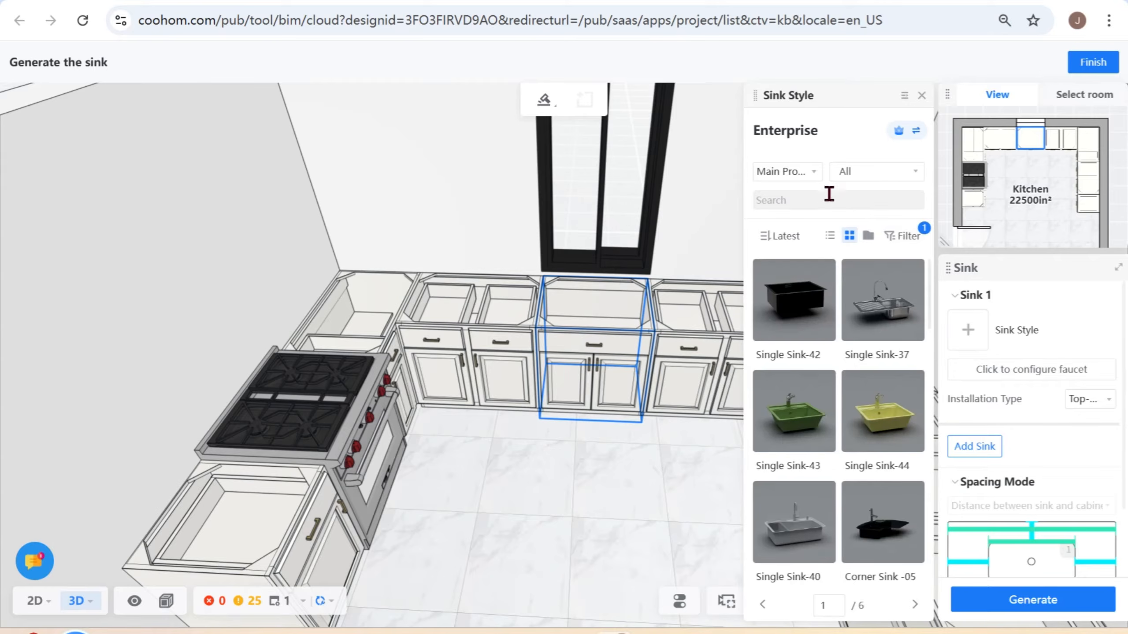
left_click(921, 131)
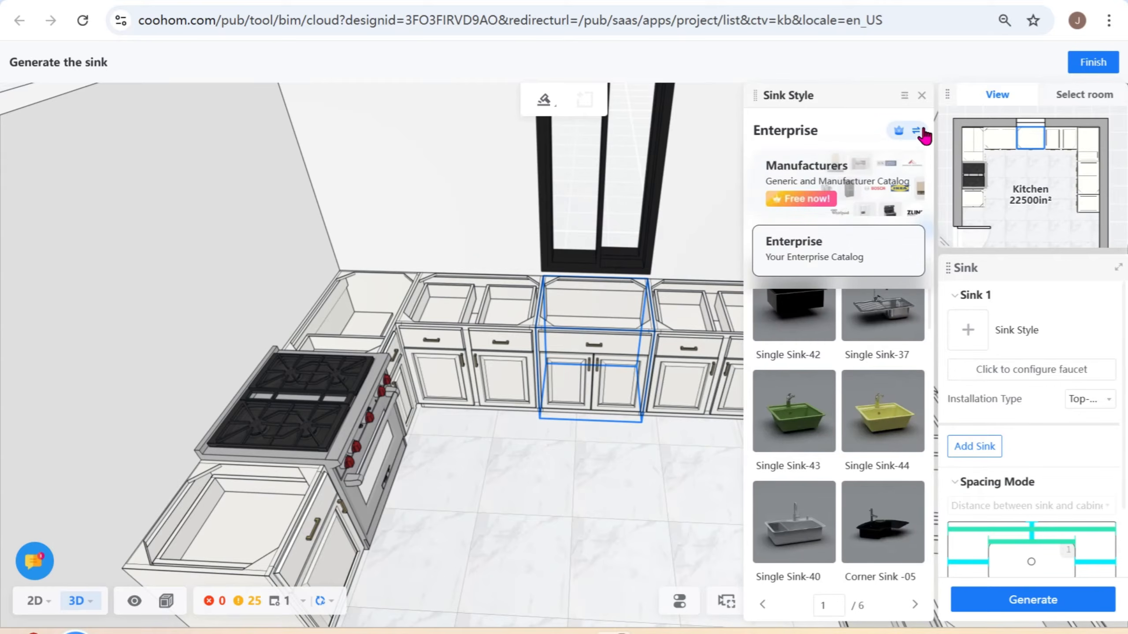
left_click(852, 164)
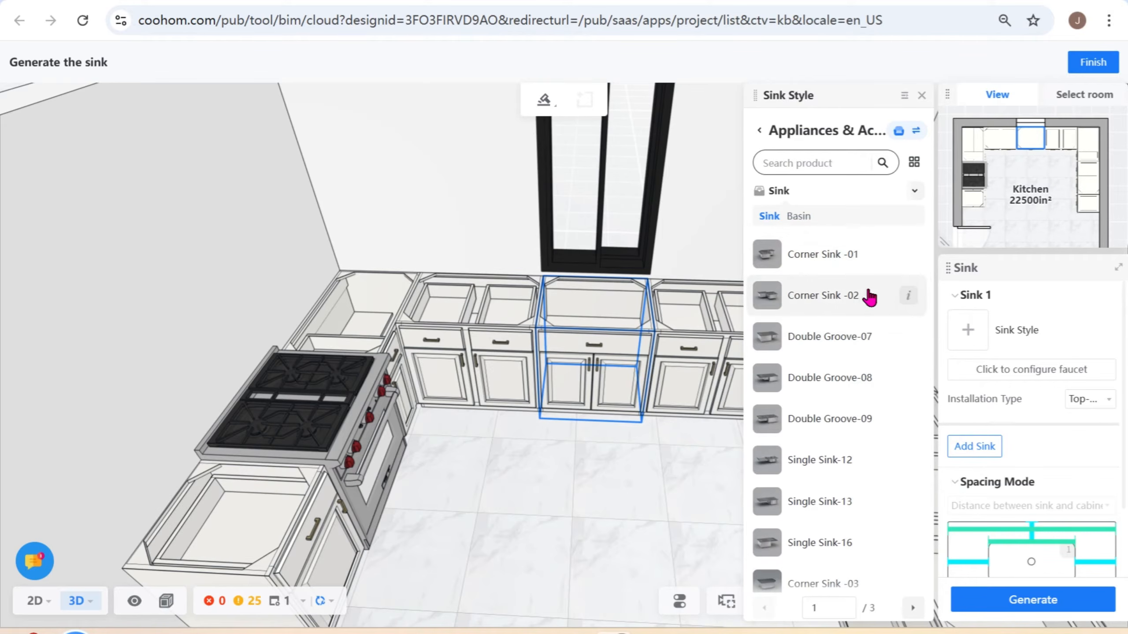
scroll(868, 298, "down", 4)
left_click(916, 192)
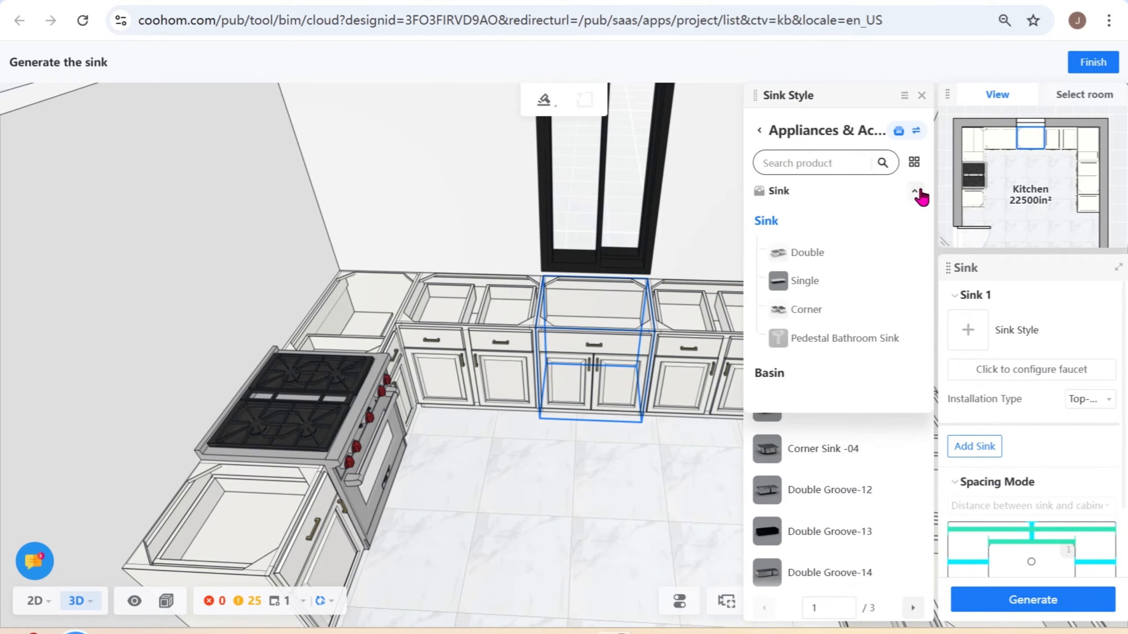
left_click(915, 192)
left_click(915, 193)
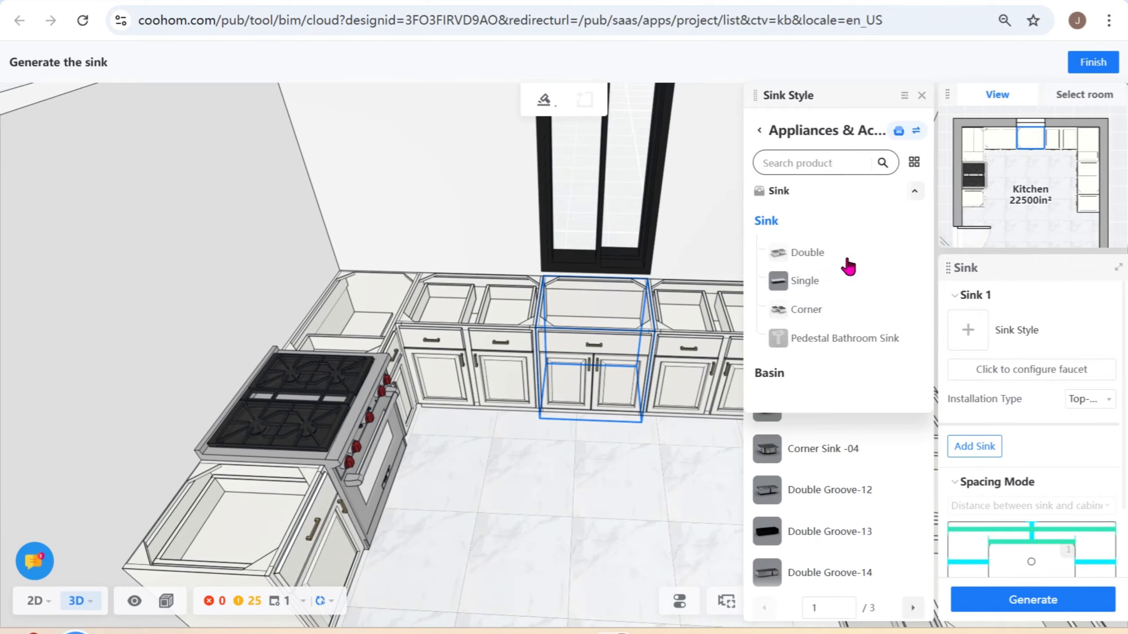
left_click(844, 280)
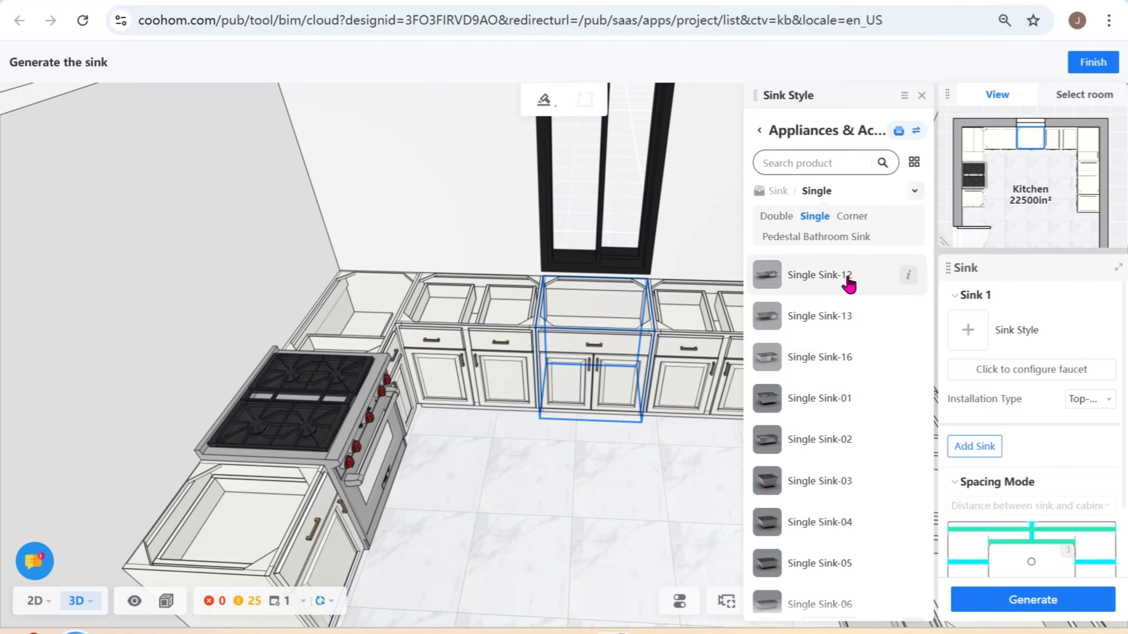
- Search the Appliances & Accessories sinks for "30" and "stainless", look through the matches, and clear the search
left_click(828, 163)
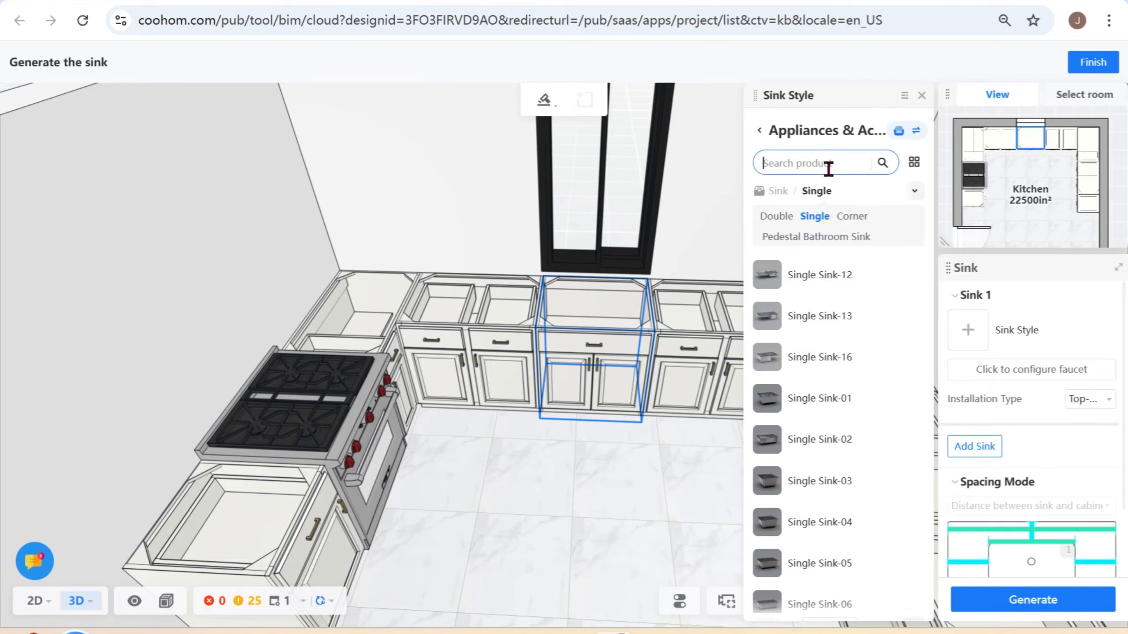
type("30")
key("Return")
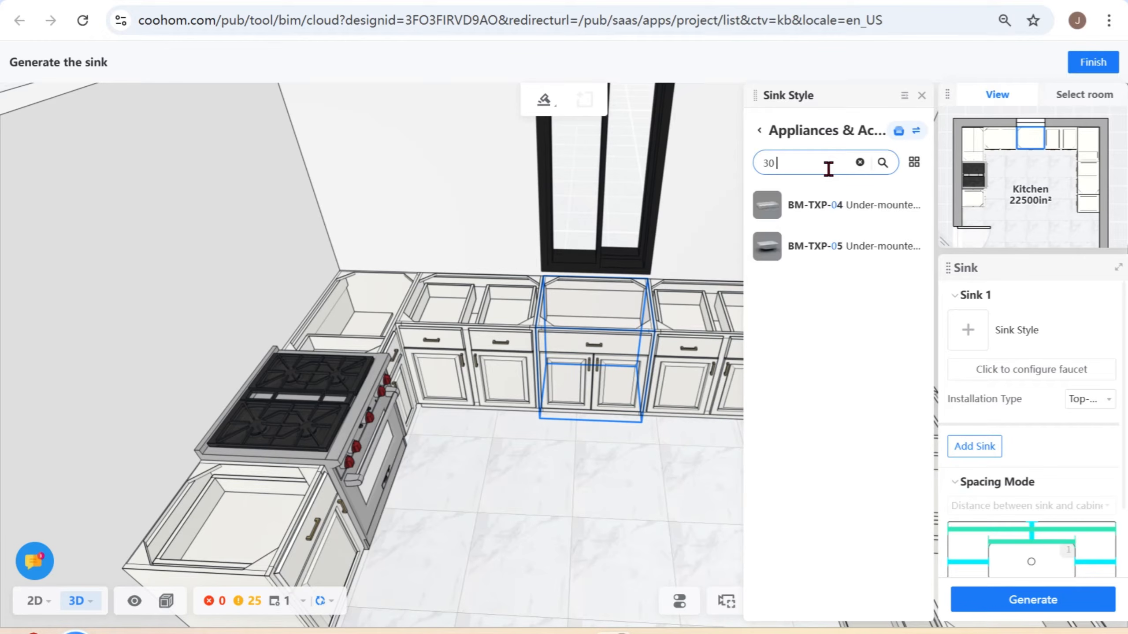
type("stainless")
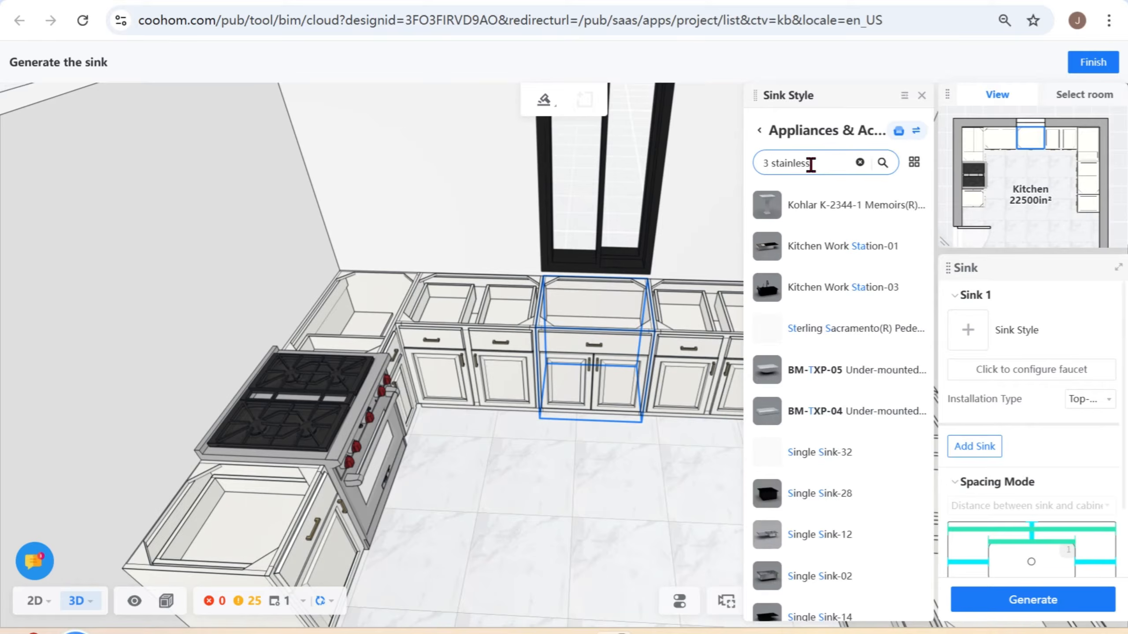
key("BackSpace")
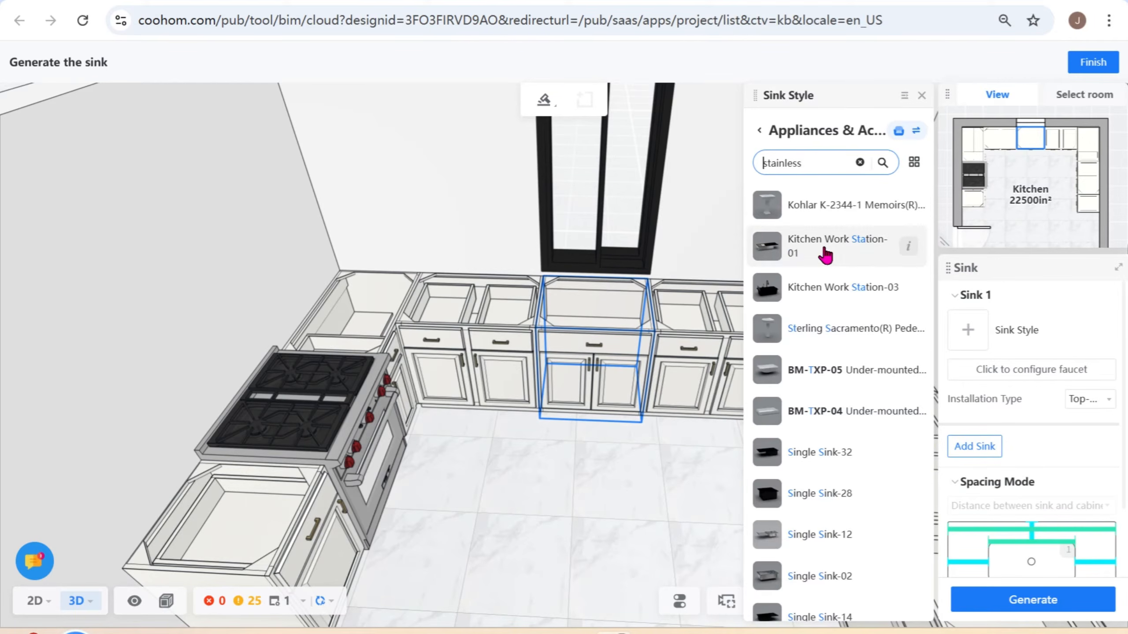
scroll(865, 484, "down", 4)
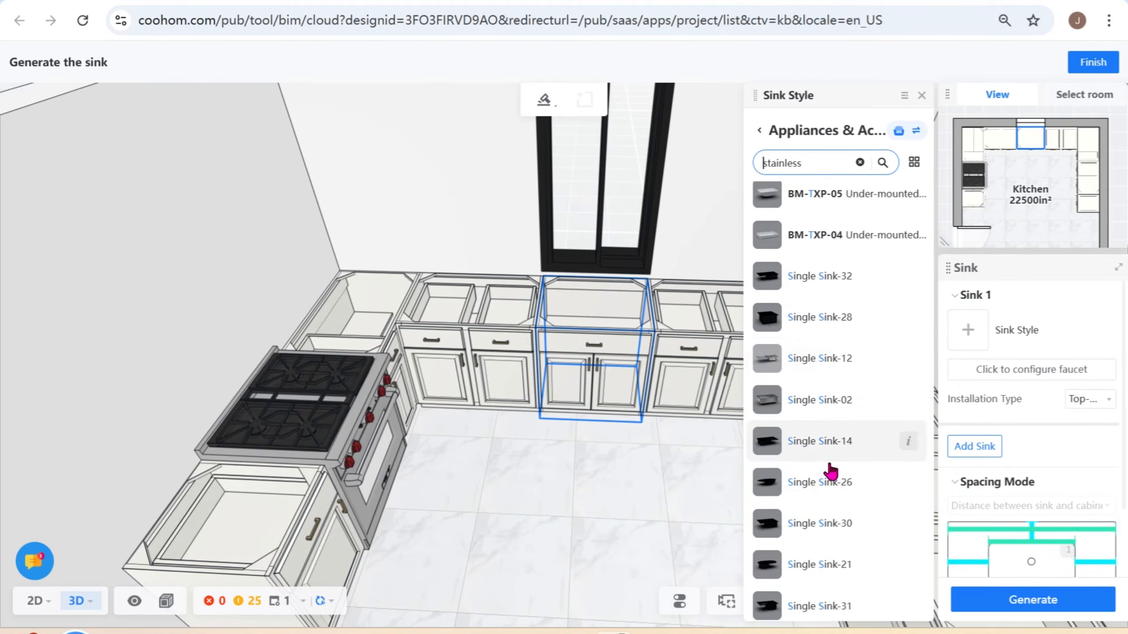
scroll(831, 451, "down", 2)
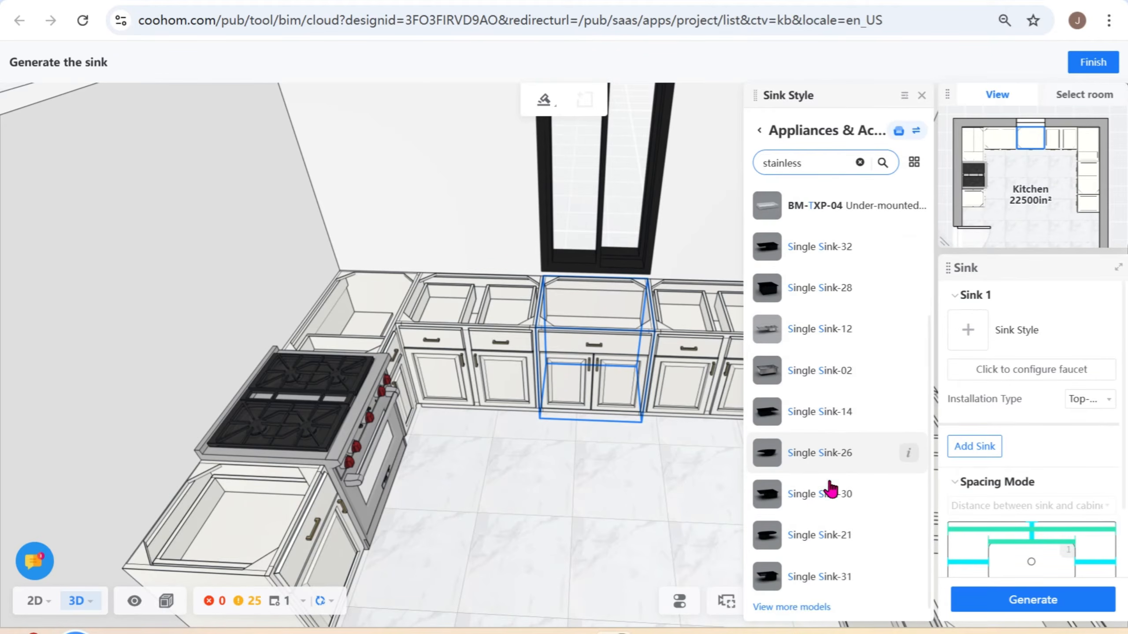
left_click(860, 163)
- Show the single sinks as thumbnails and browse the available models
left_click(911, 163)
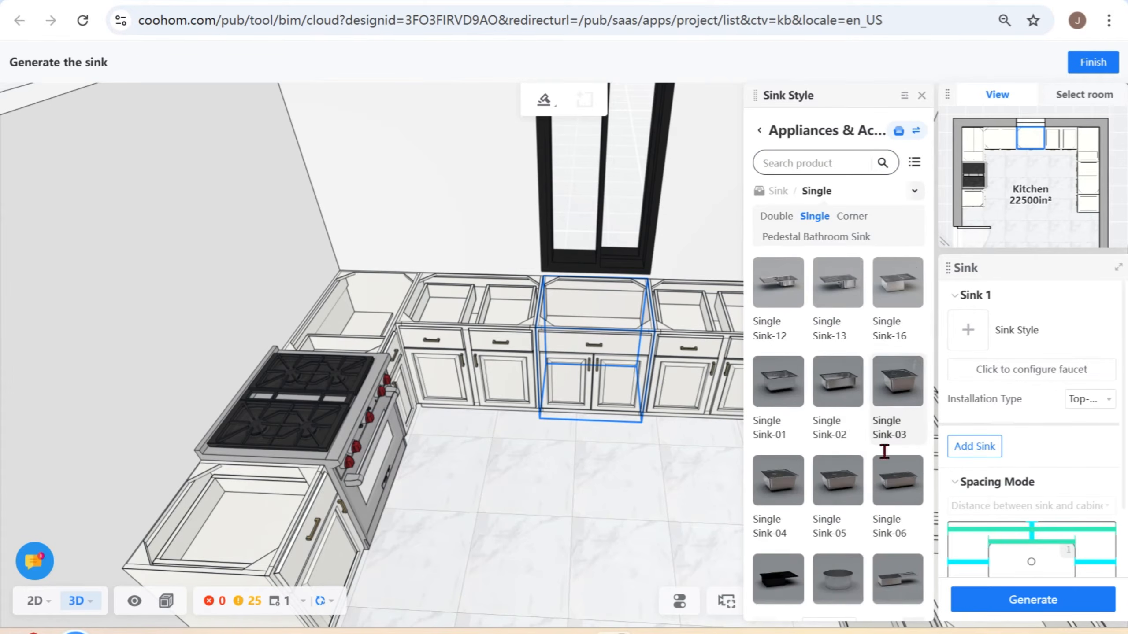
scroll(887, 433, "down", 4)
scroll(830, 353, "up", 4)
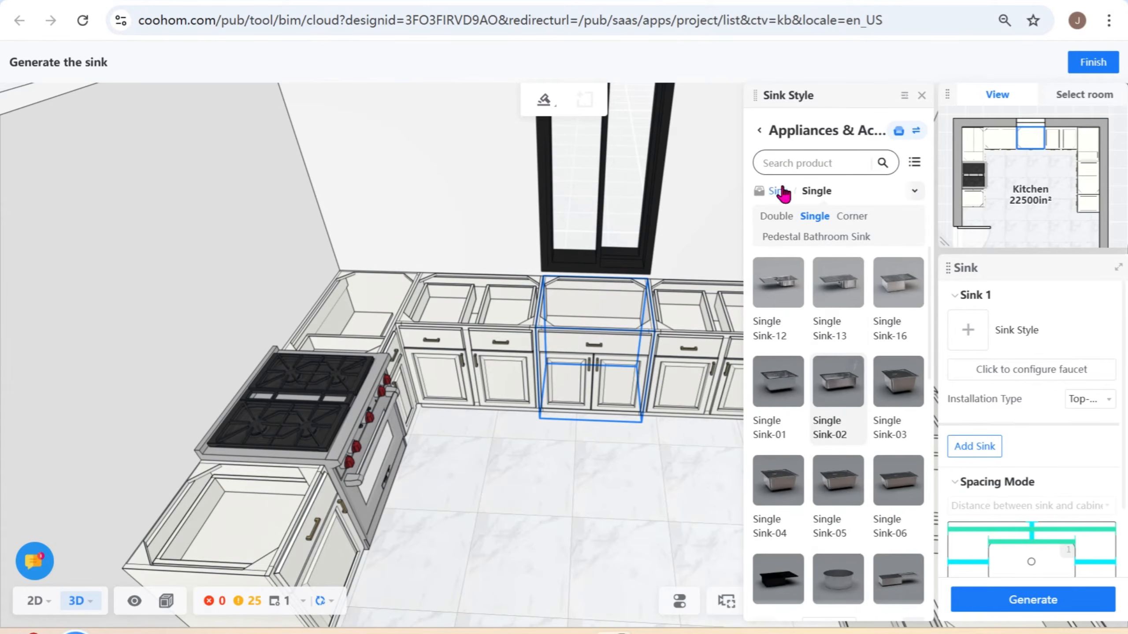
- Return to the Manufacturers catalog overview and search all catalogs for Moen sinks
left_click(760, 131)
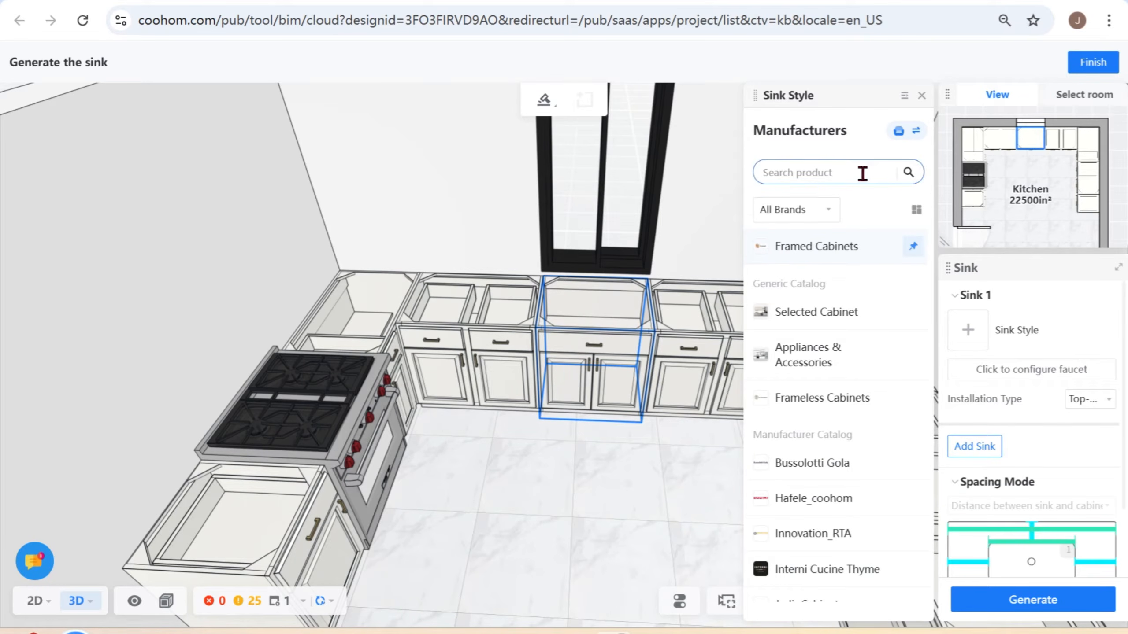
type("mo")
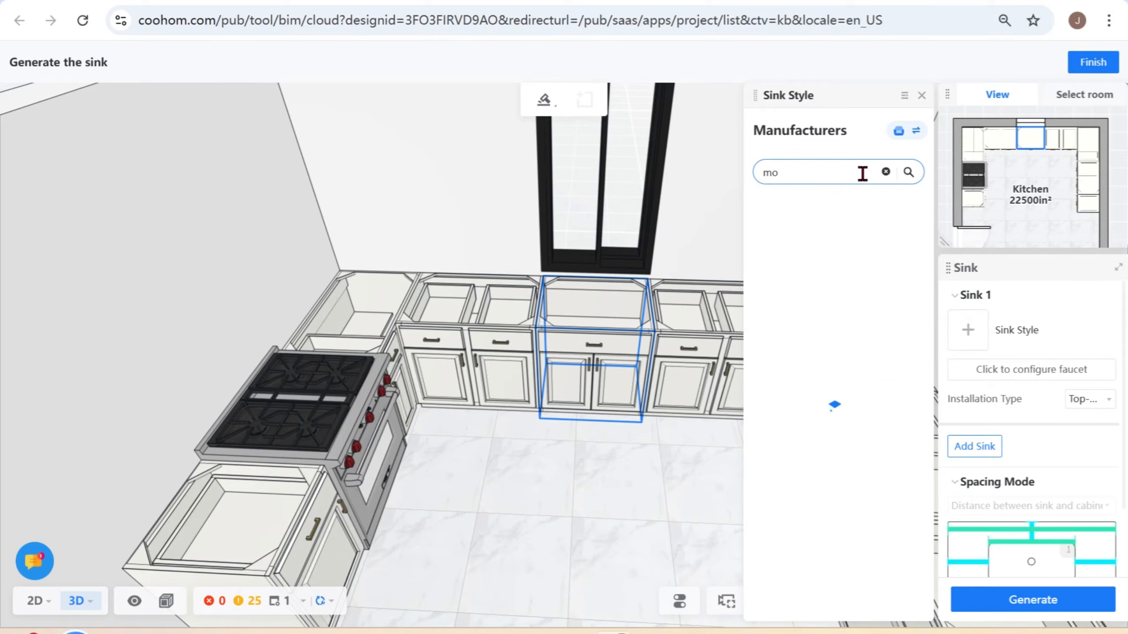
type("en")
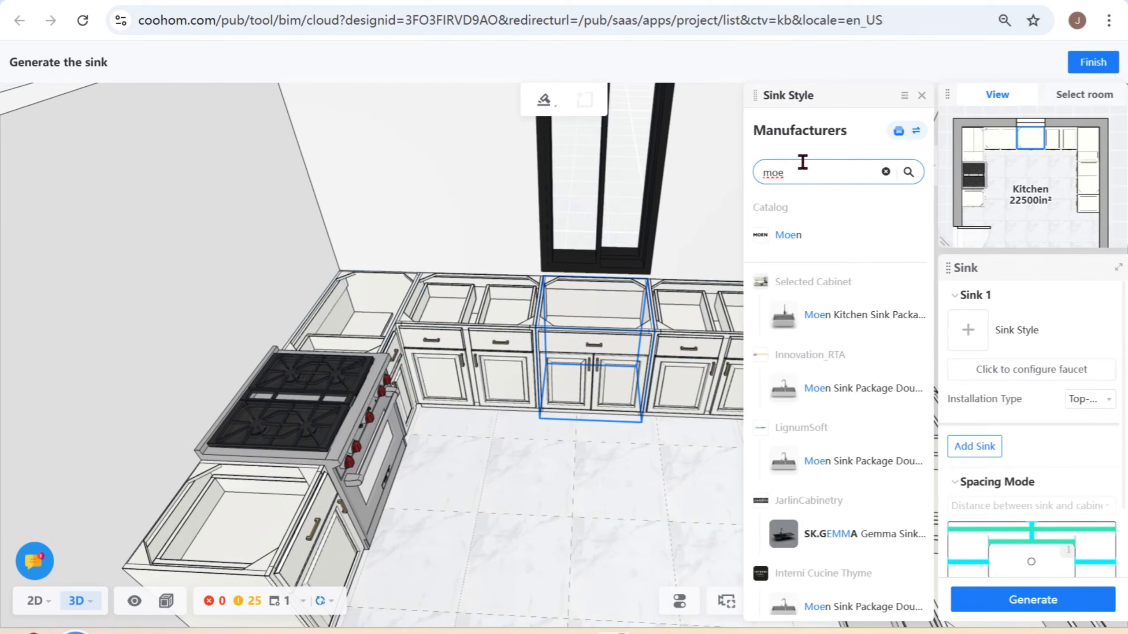
- Choose the Prep 30" Stainless Steel Undermount Single Bowl Sink from the Moen catalog by searching for "prep 30"
left_click(808, 235)
left_click(836, 157)
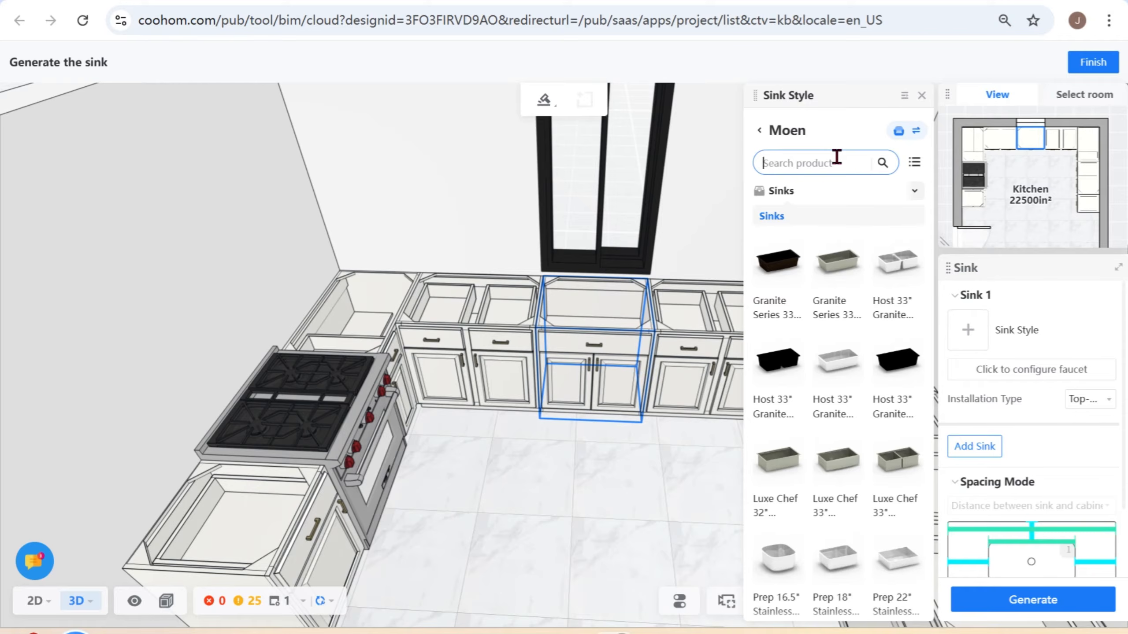
type("prep 30")
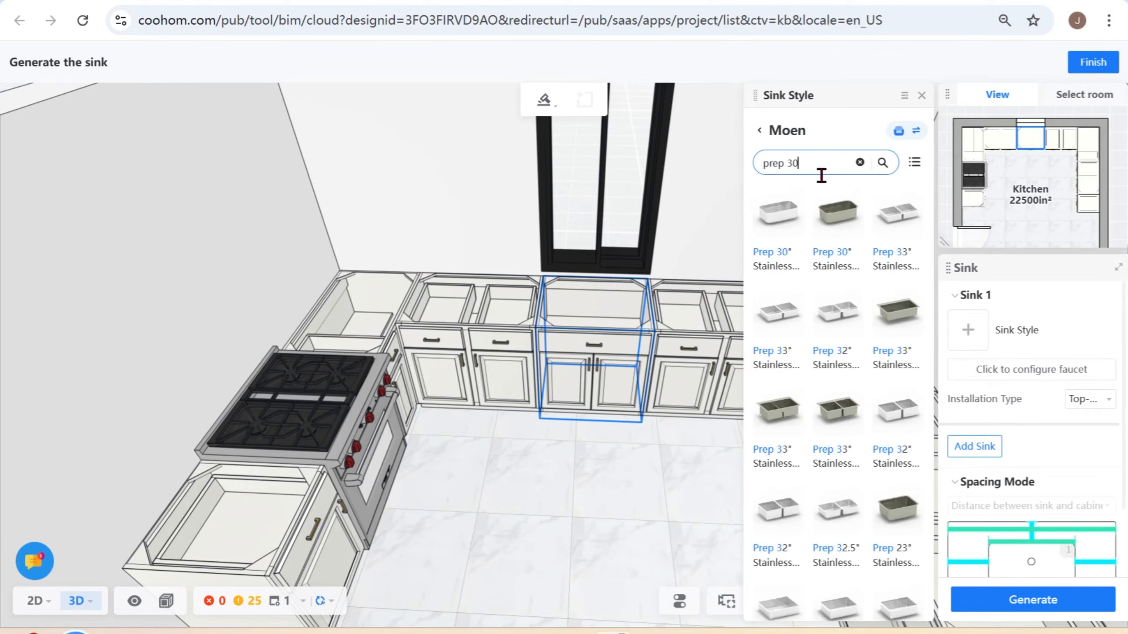
left_click(798, 252)
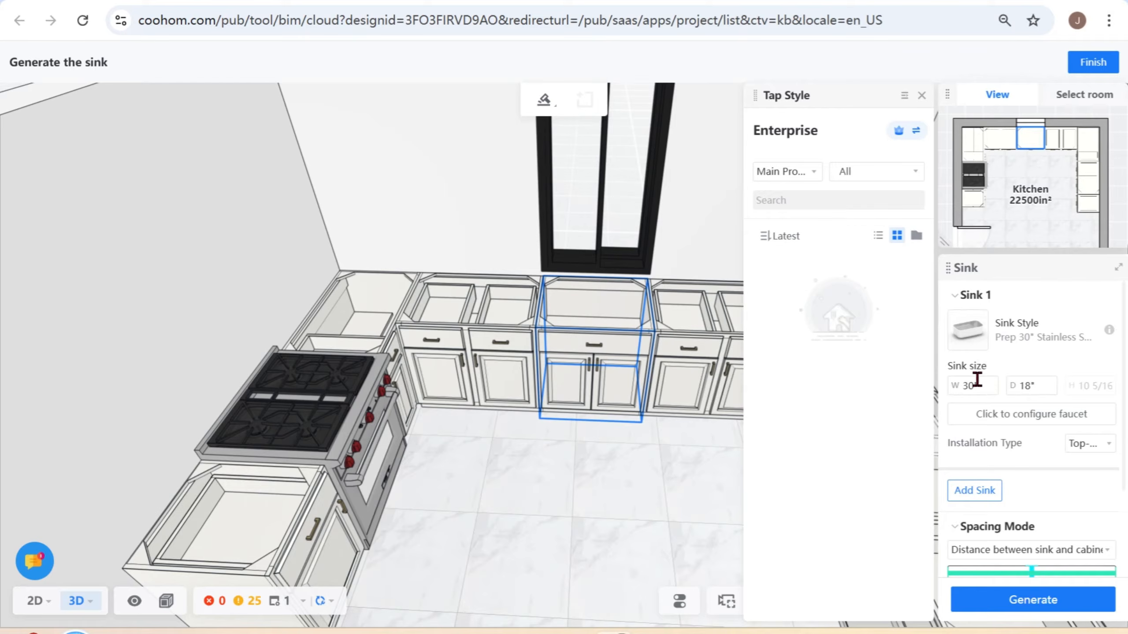
- Start configuring the sink's faucet and switch the tap style source from Enterprise to the Manufacturers catalog
left_click(1042, 422)
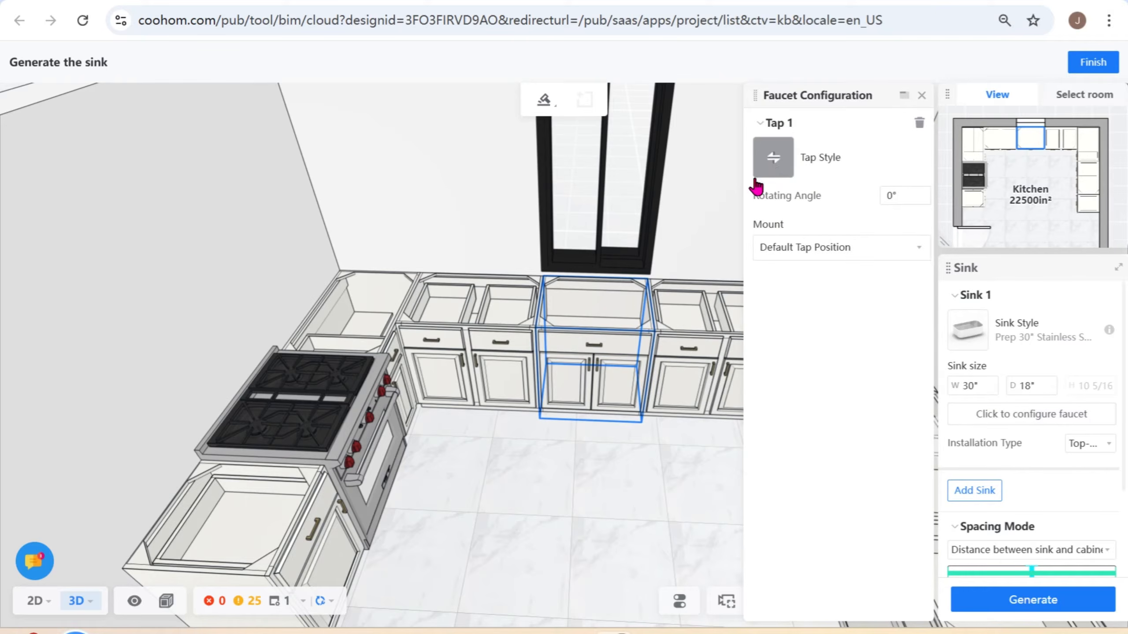
left_click(774, 168)
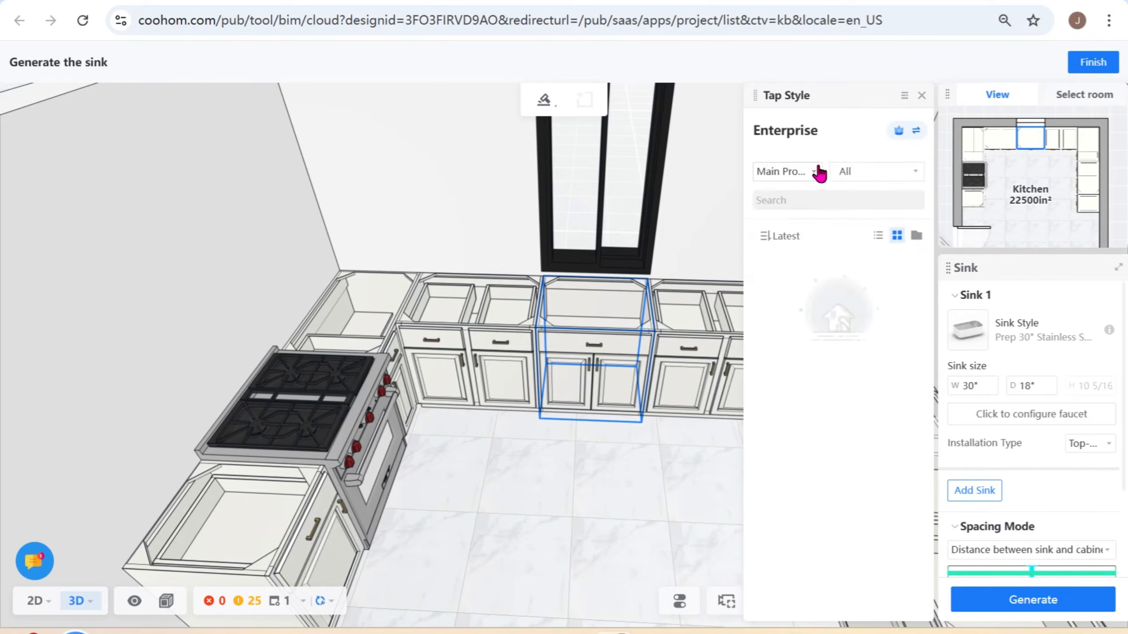
left_click(915, 133)
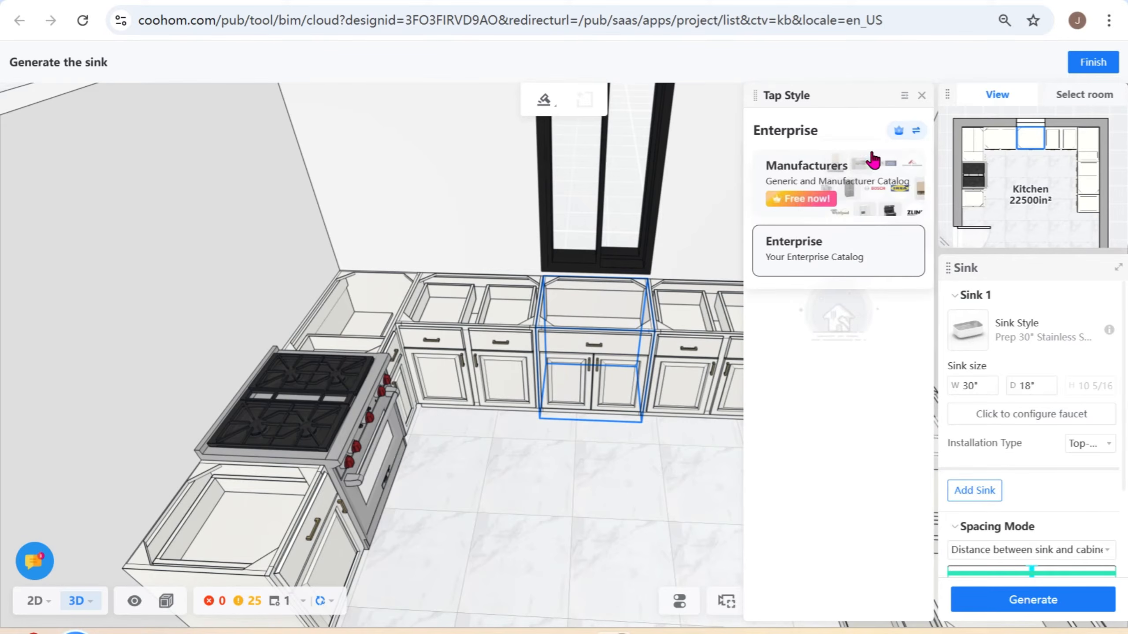
left_click(842, 161)
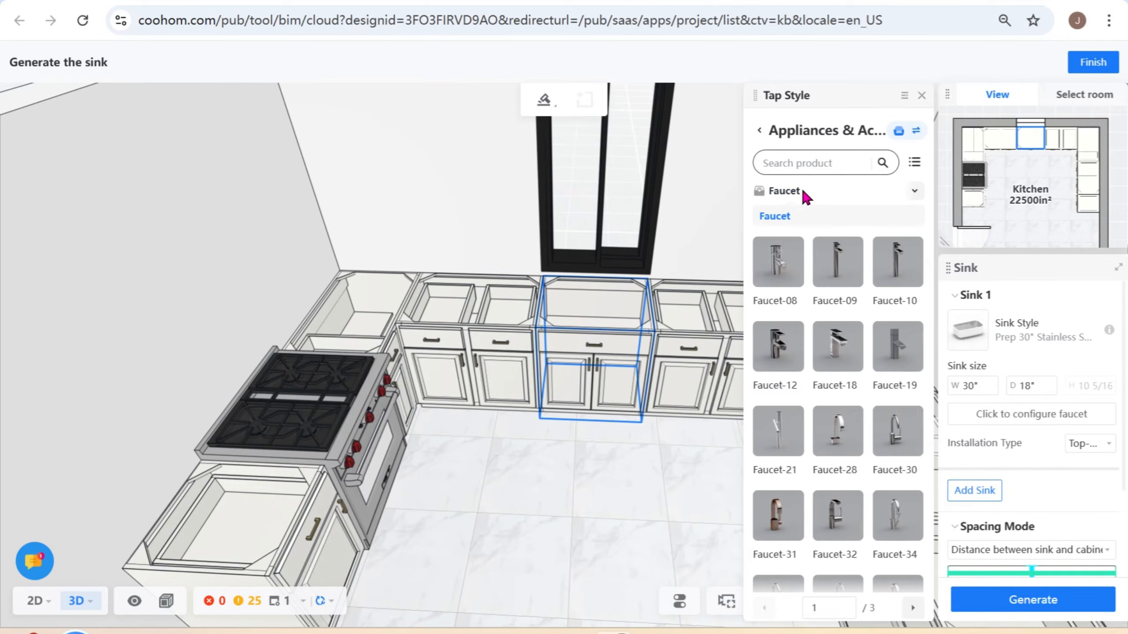
- Search the Appliances & Accessories faucets for "moen", clear the search, and reselect the Manufacturers catalog
left_click(913, 191)
left_click(818, 163)
type("moen")
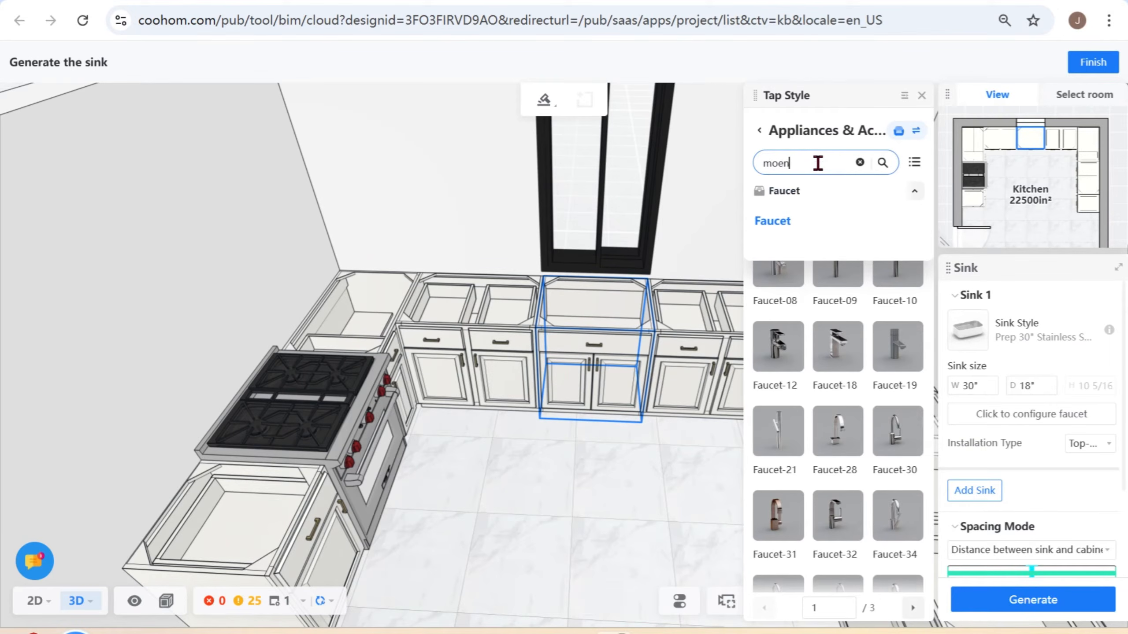
key("Return")
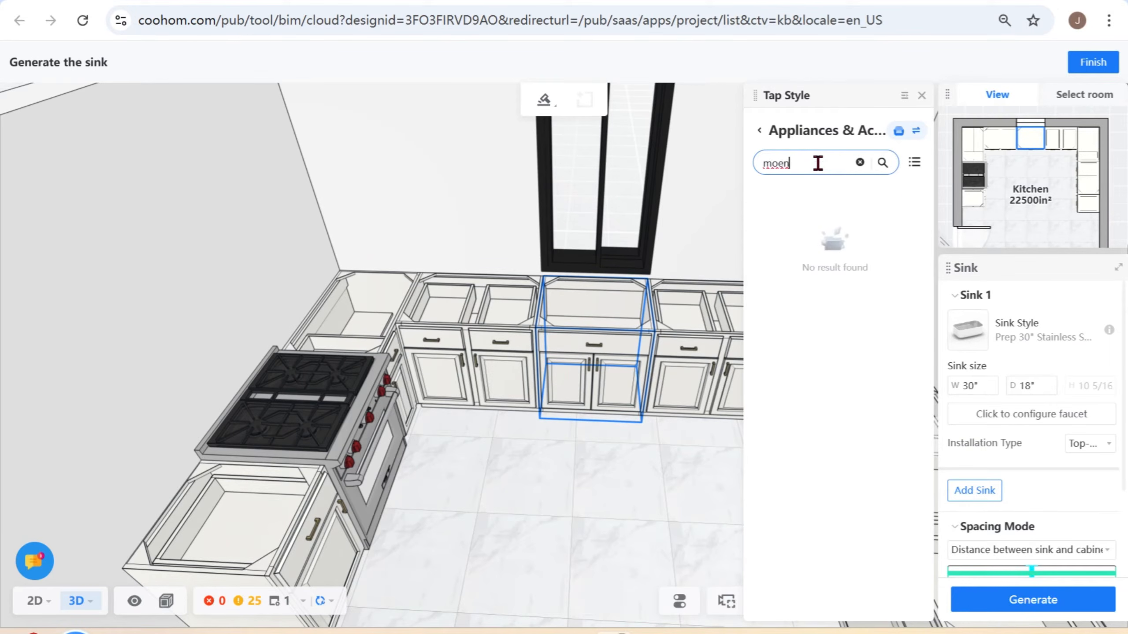
key("BackSpace")
key("BackSpace")
key("BackSpace")
key("BackSpace")
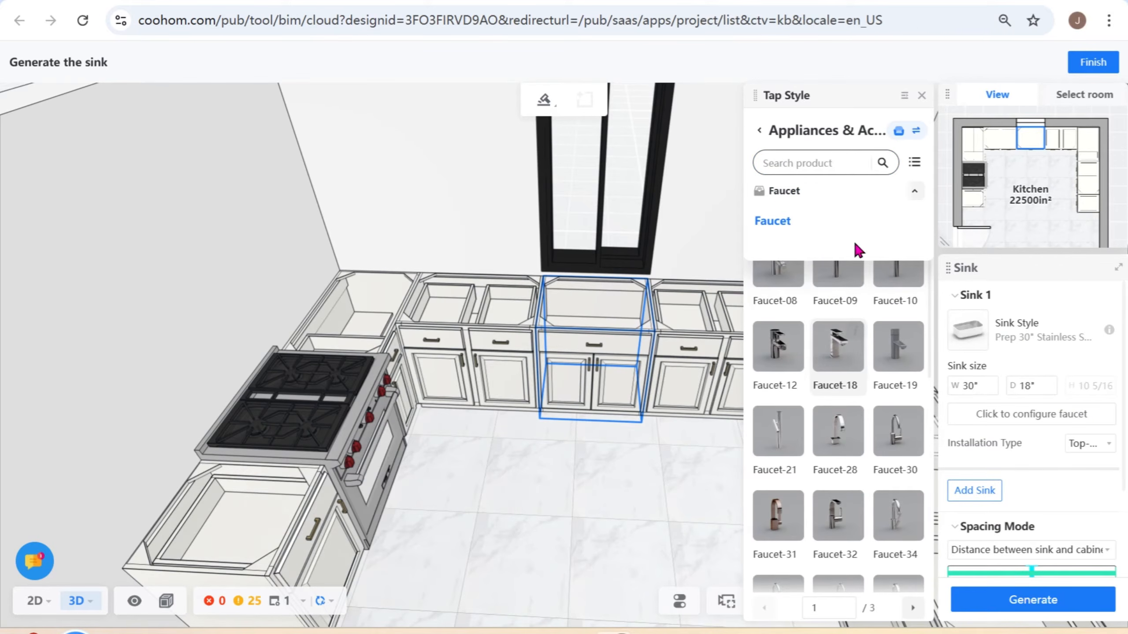
left_click(915, 130)
left_click(862, 168)
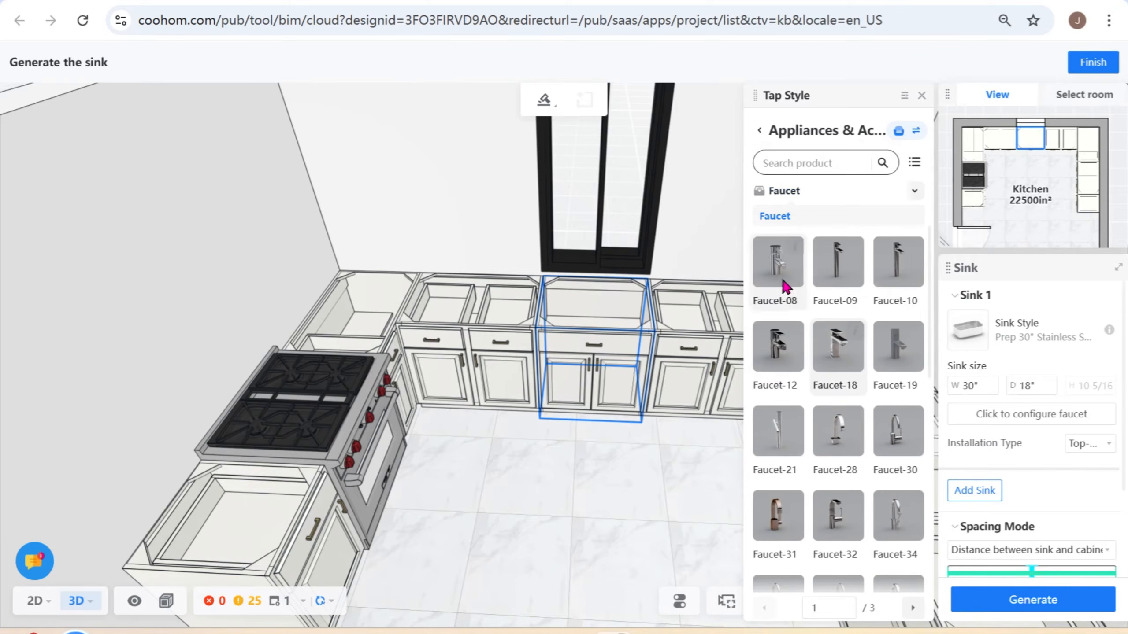
- Go back to the manufacturer list, open the Moen catalog, and show its Kitchen Faucets category
left_click(760, 134)
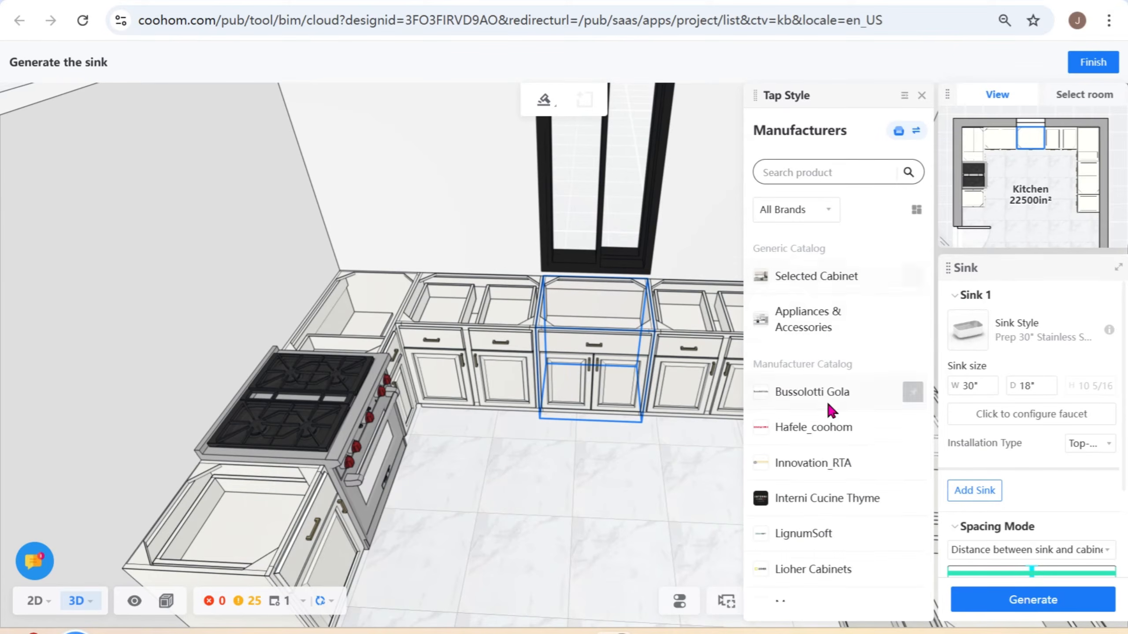
scroll(781, 422, "down", 3)
left_click(794, 482)
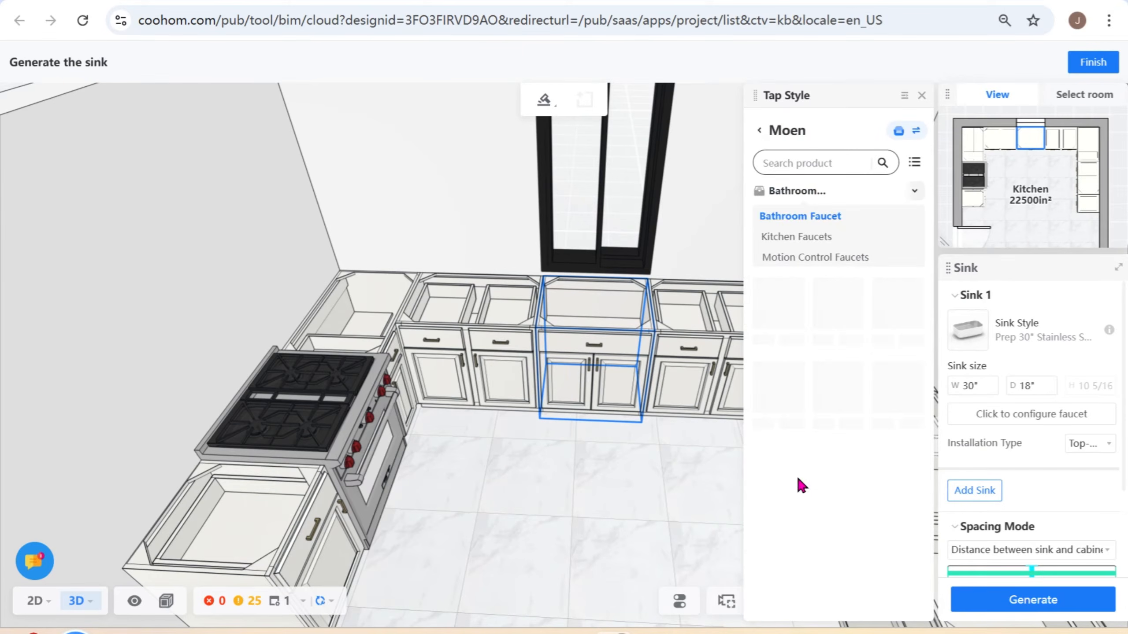
left_click(842, 161)
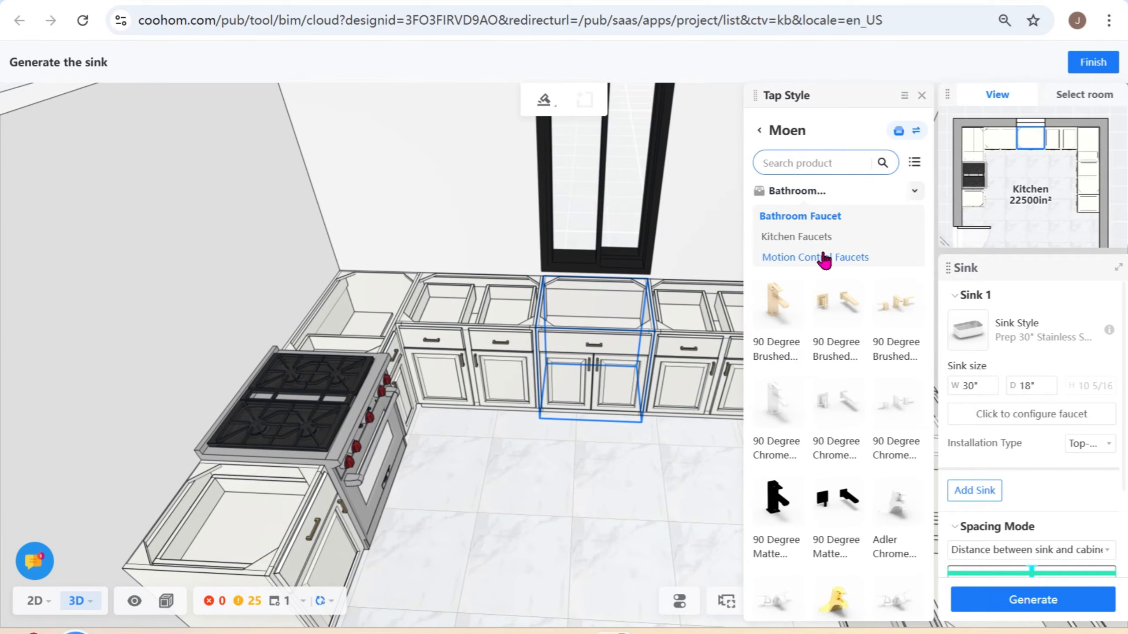
left_click(808, 237)
left_click(827, 163)
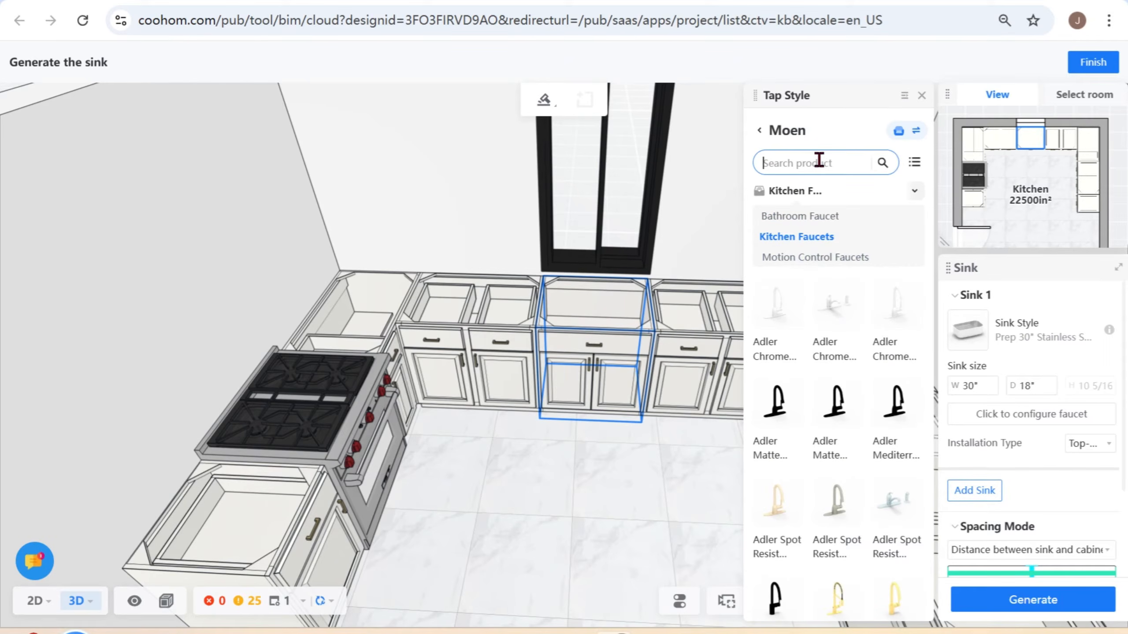
- Search for "edwyn spot stainless" and assign the first Edwyn Spot Resist Stainless One-Handle High Arc Pulldown Kitchen Faucet as the tap style
type("edwyn")
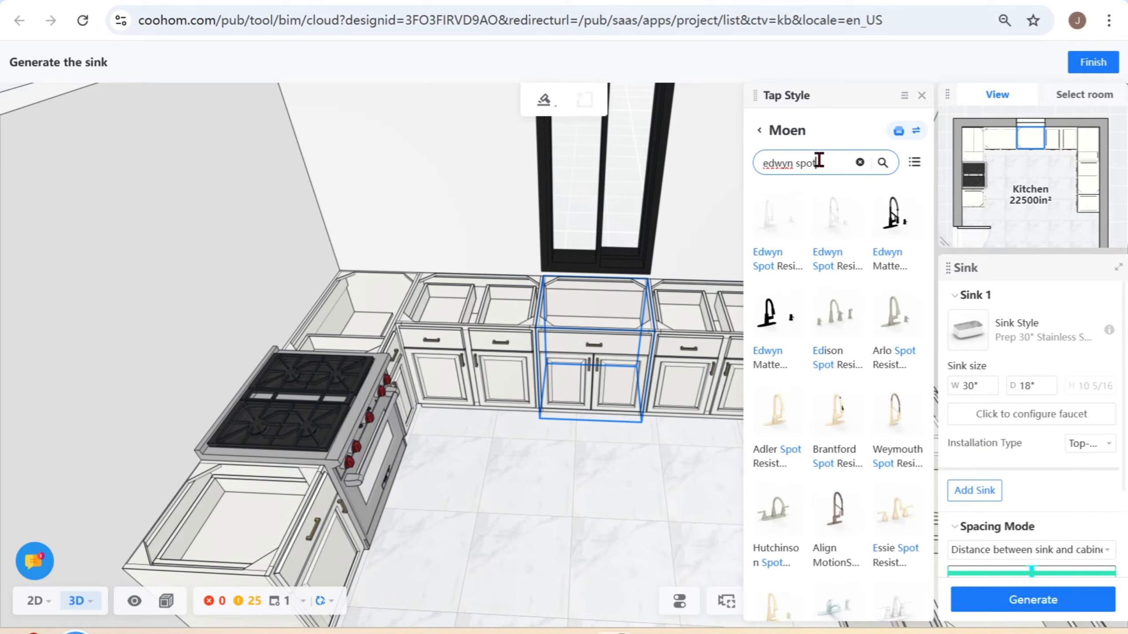
type("spot sta")
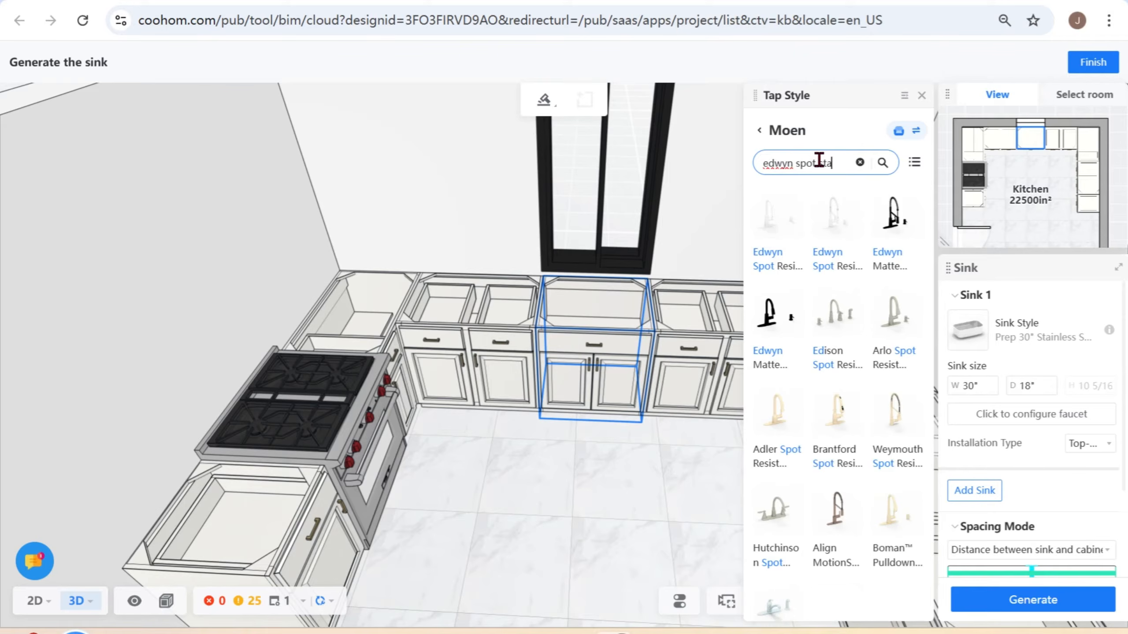
type("inle")
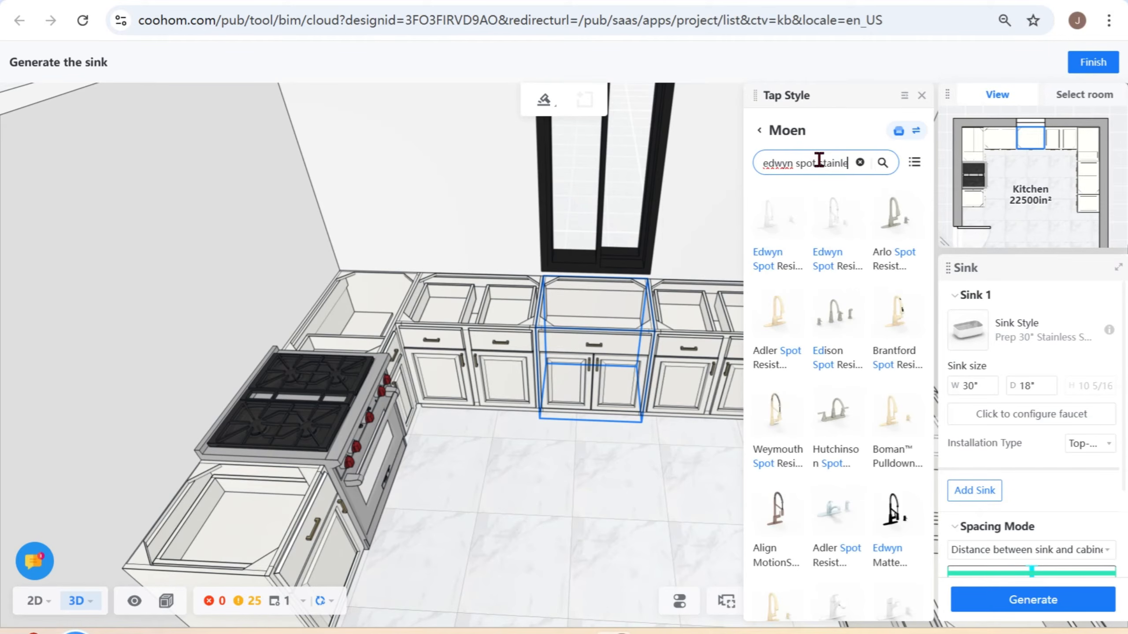
type("ss")
mouse_move(815, 241)
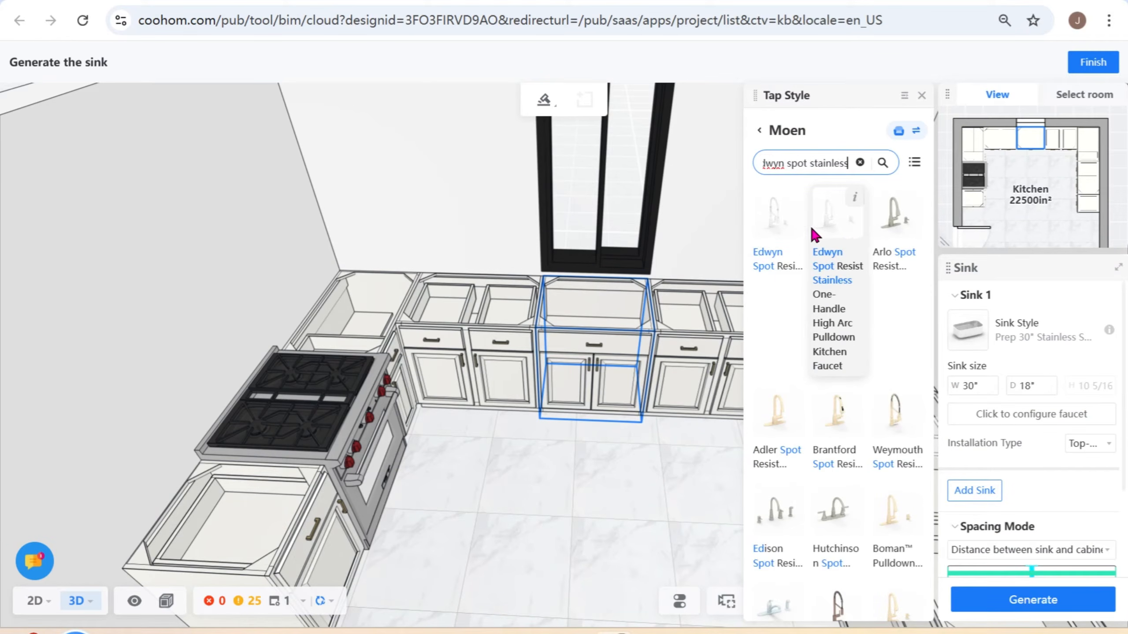
mouse_move(895, 231)
mouse_move(787, 226)
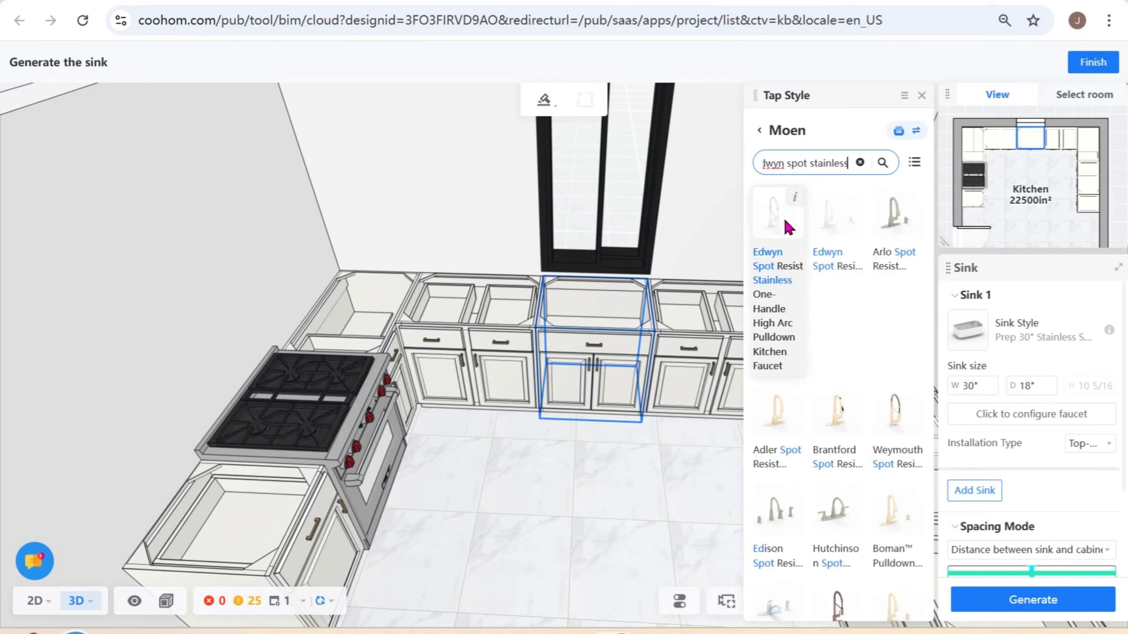
left_click(798, 224)
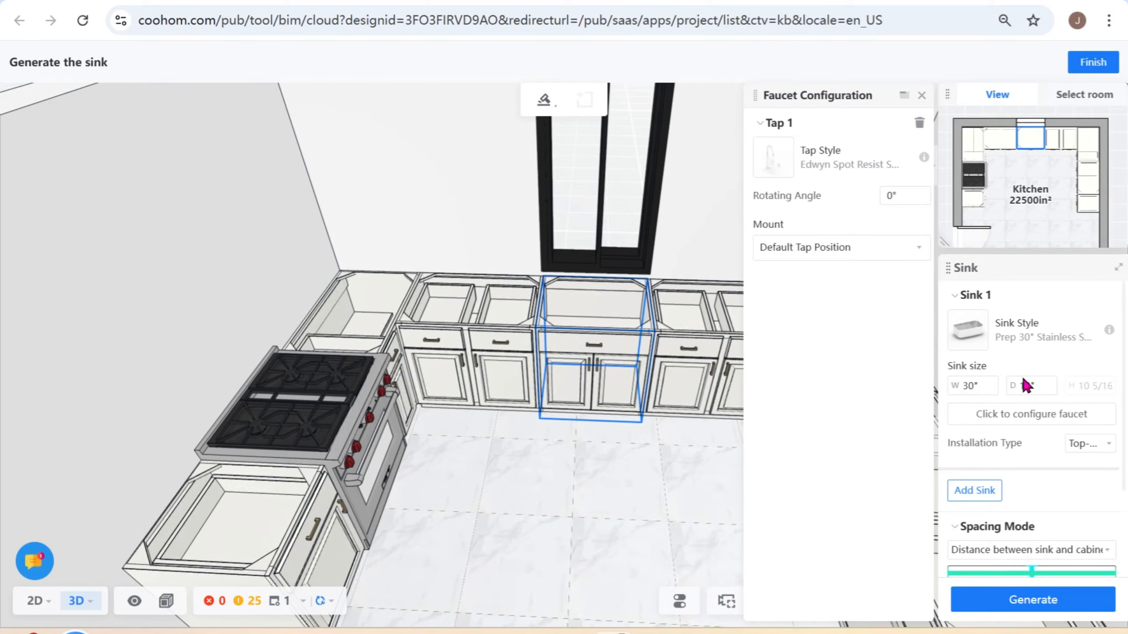
- Set the sink's installation type to Under-mount, generate the sink with its faucet, and finish the sink setup
scroll(1028, 535, "down", 5)
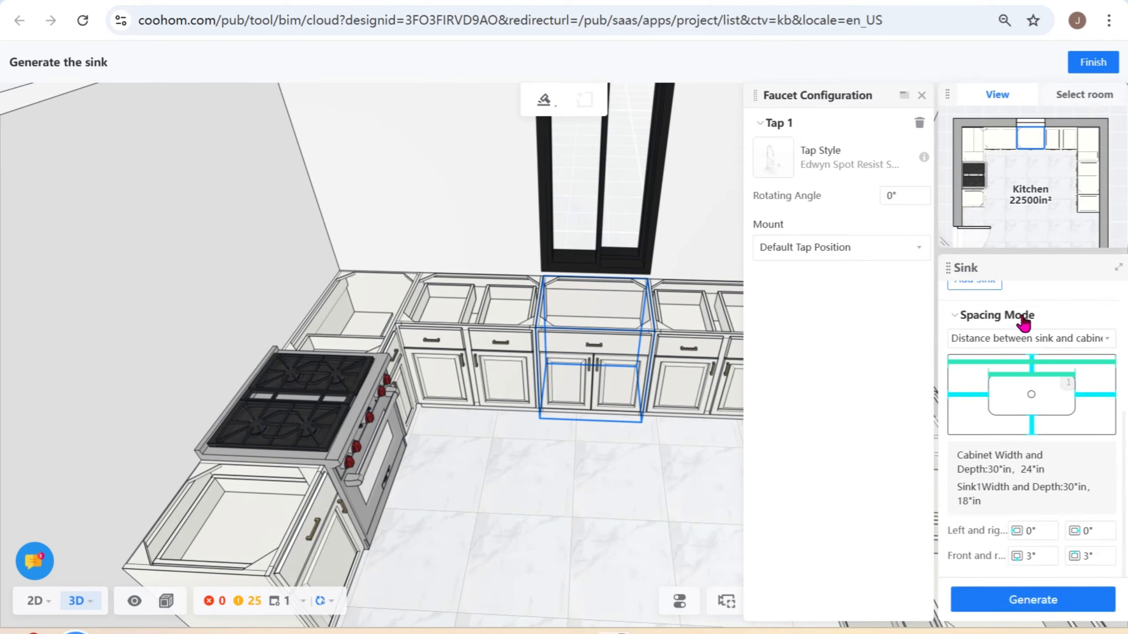
scroll(1056, 505, "up", 2)
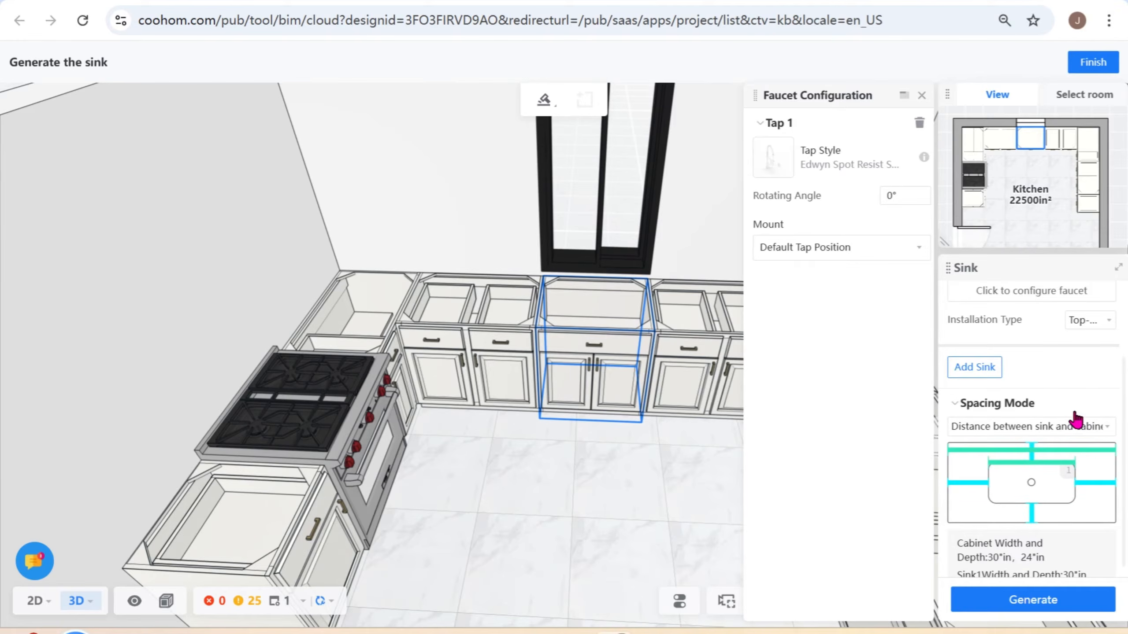
left_click(1096, 323)
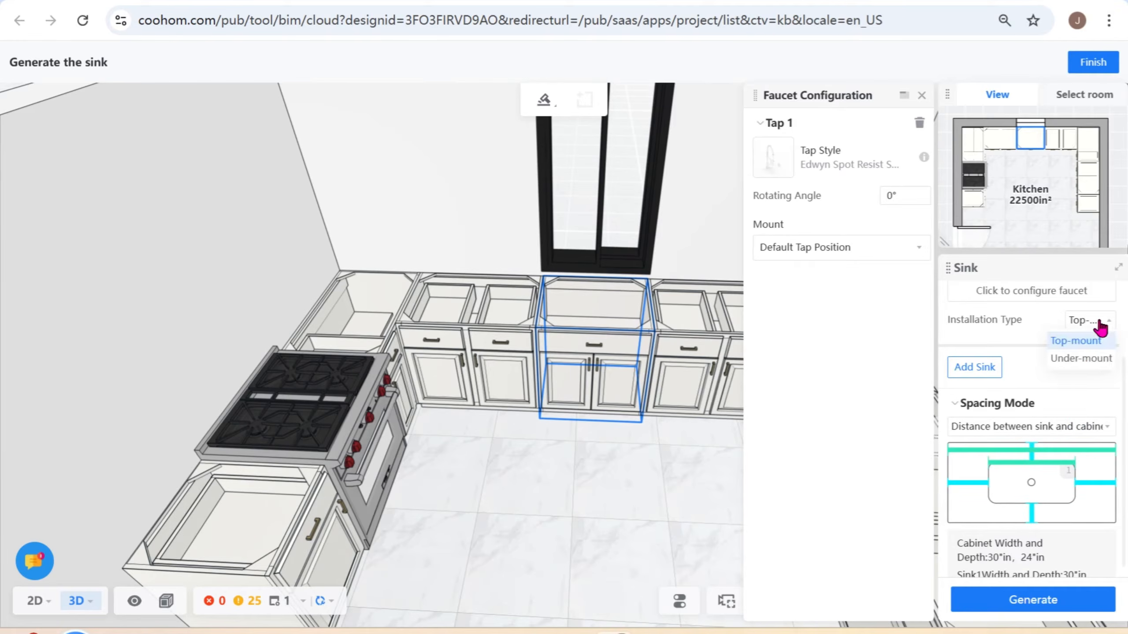
left_click(1090, 360)
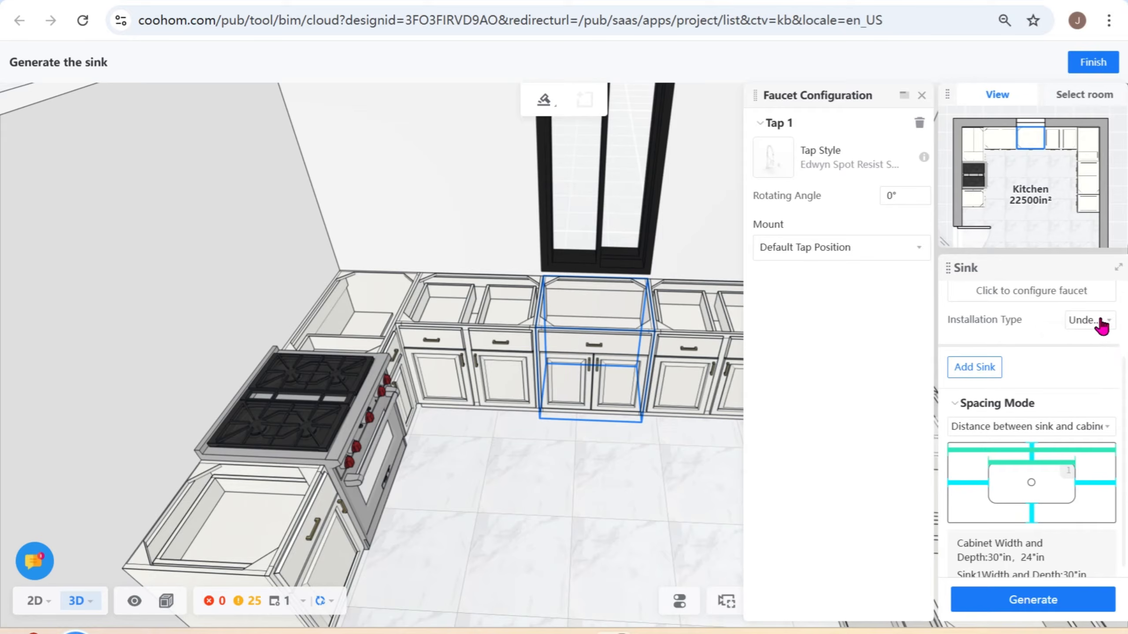
scroll(1068, 448, "down", 2)
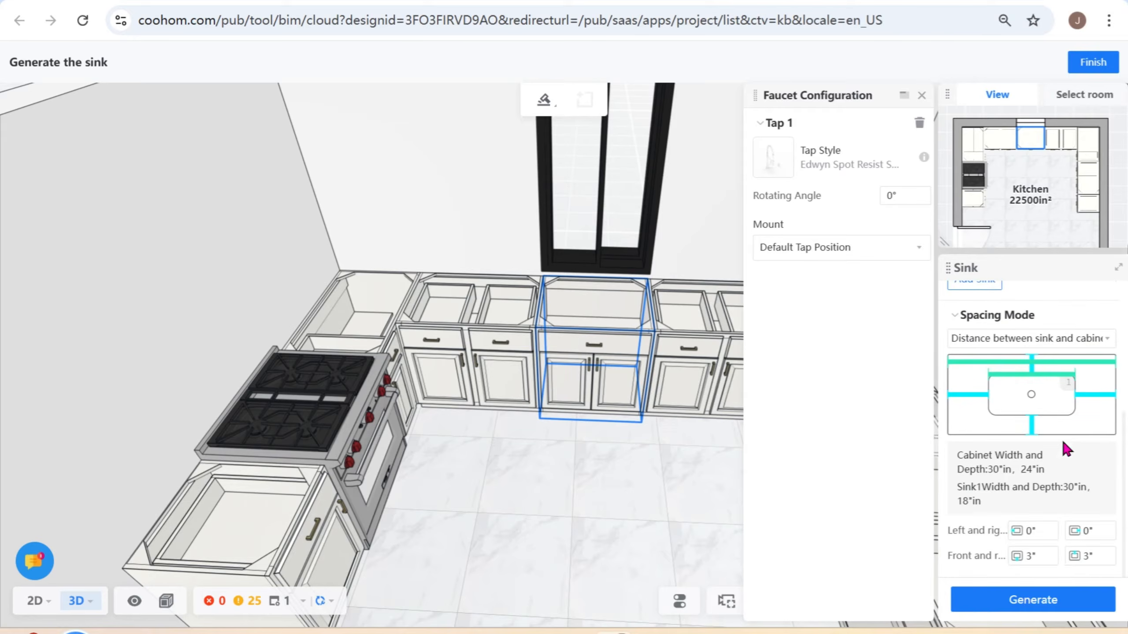
left_click(1050, 600)
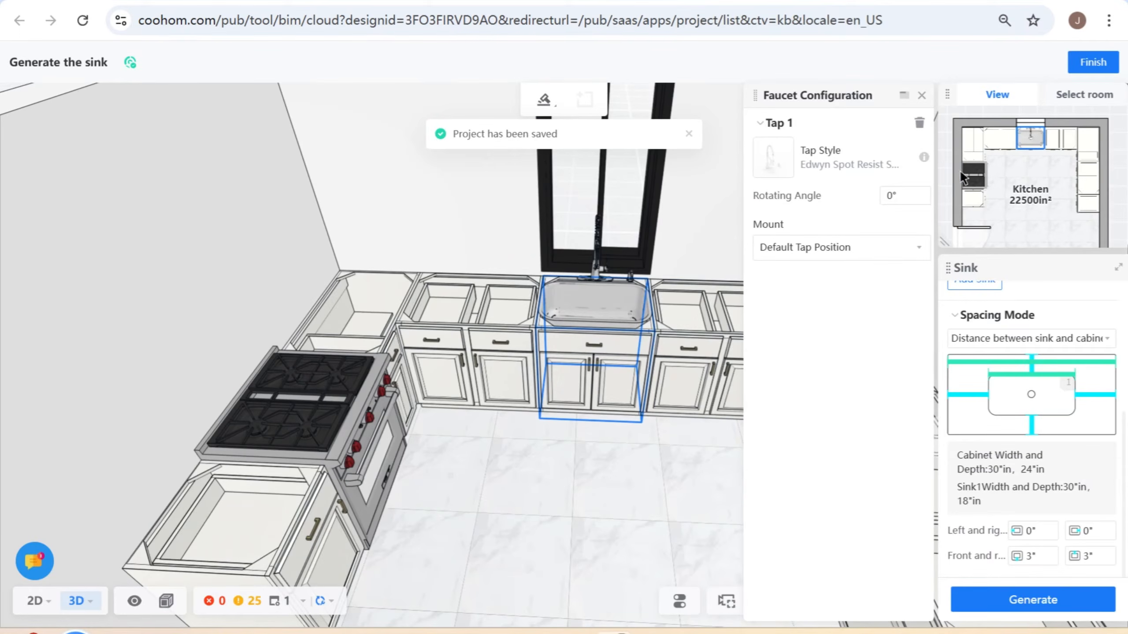
left_click(1098, 66)
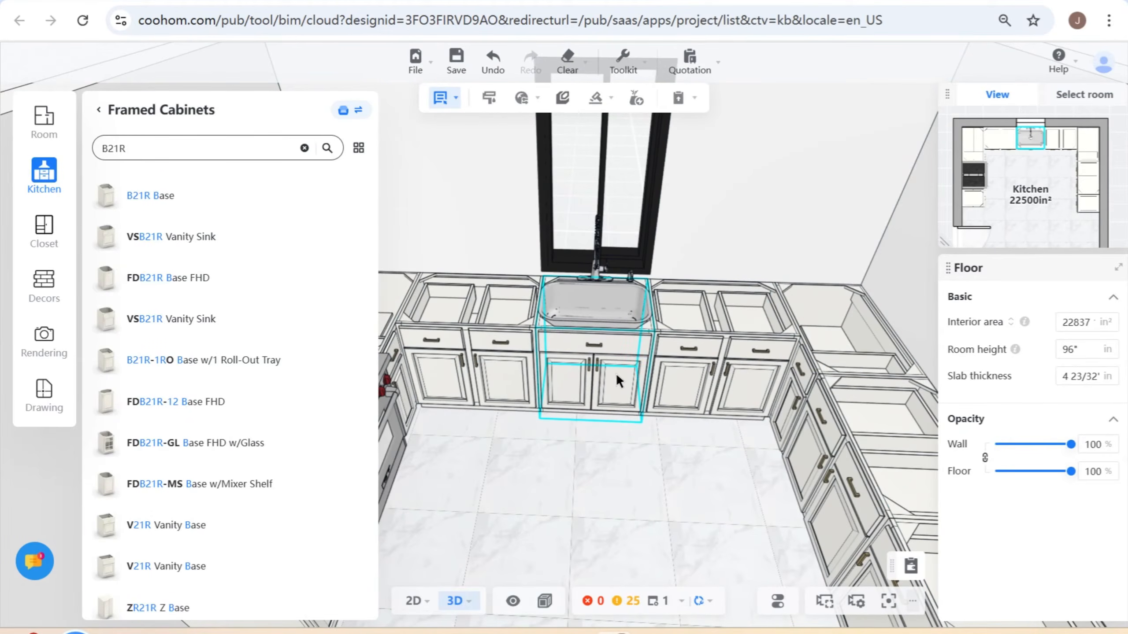
- Start creating a countertop over the kitchen's base cabinets and review its settings
scroll(697, 351, "down", 1)
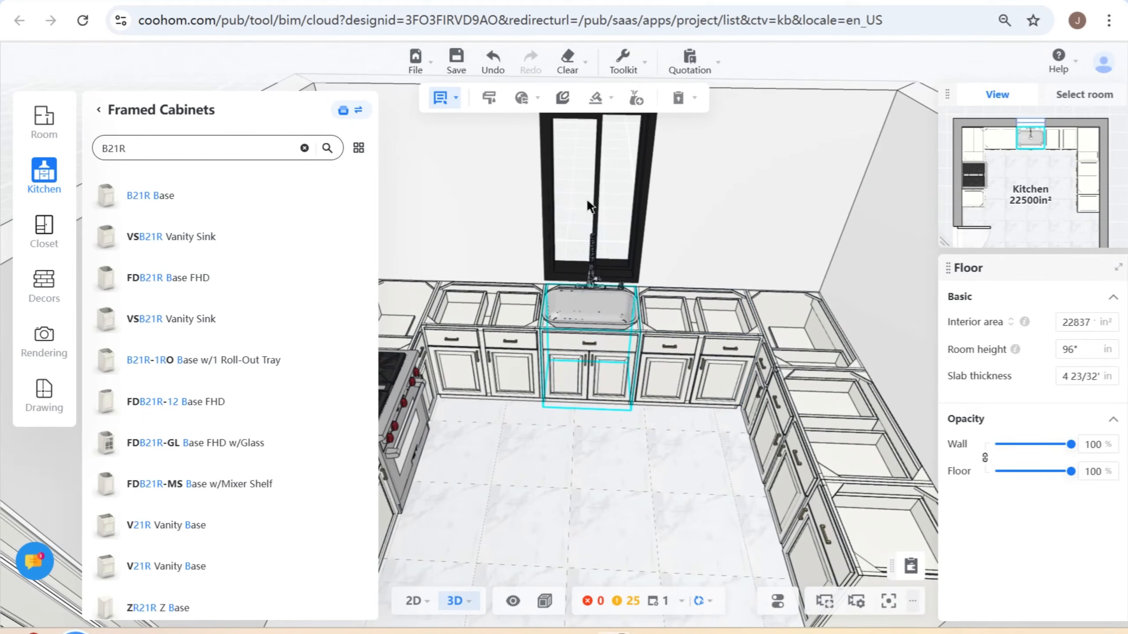
mouse_move(600, 101)
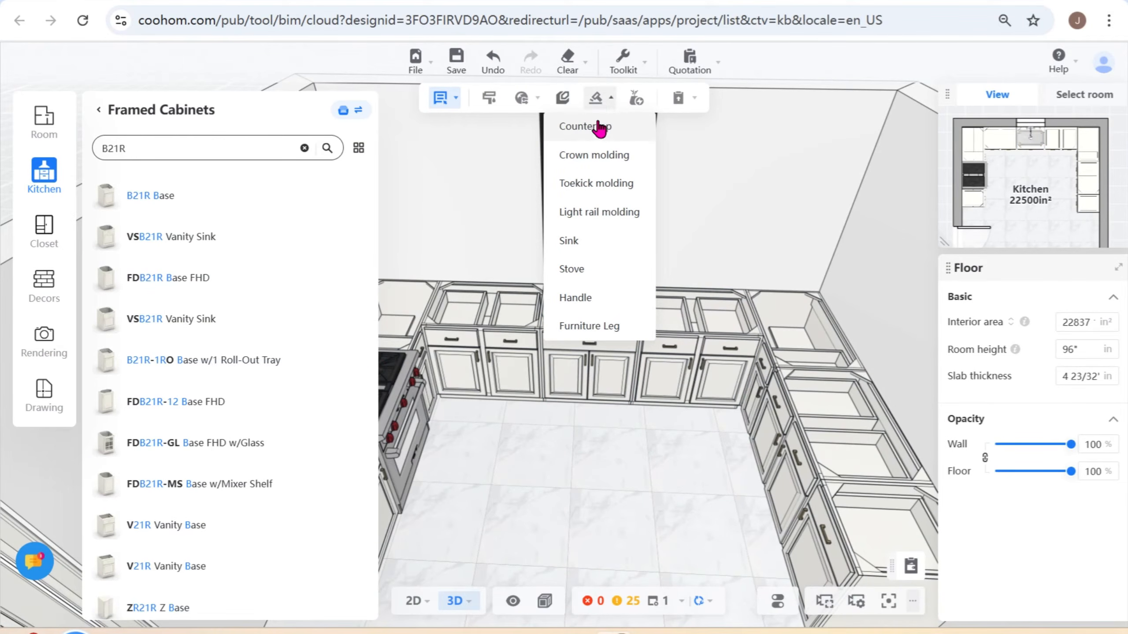
left_click(600, 127)
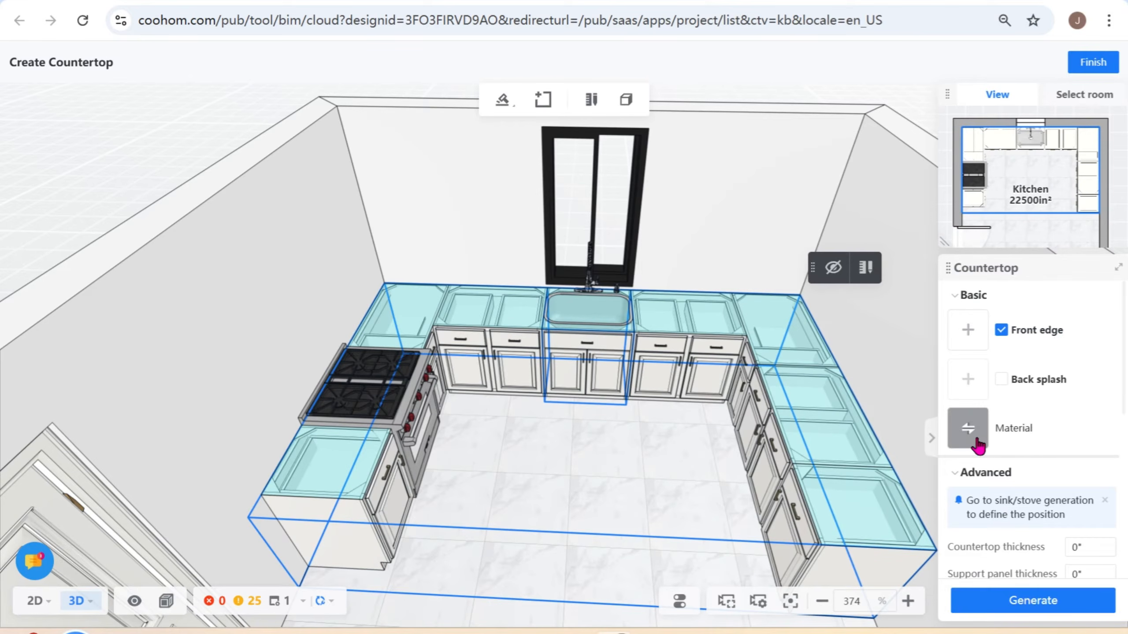
scroll(979, 444, "down", 5)
scroll(1038, 458, "up", 5)
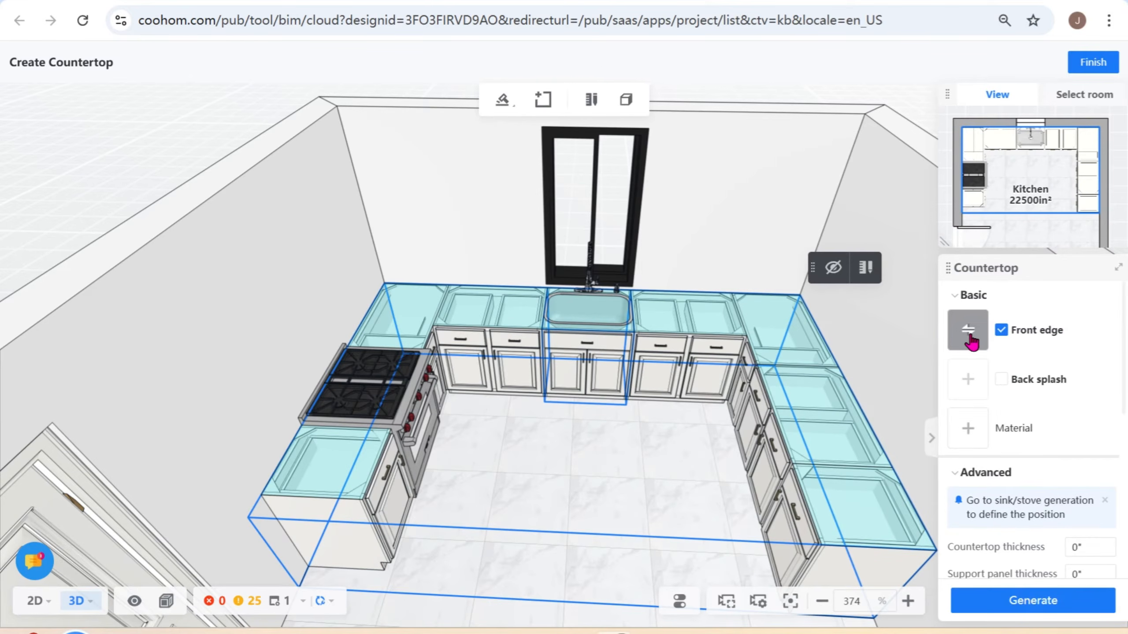
- Browse front edge profiles for the countertop and switch from the Enterprise library to the appliances and accessories catalog
left_click(970, 339)
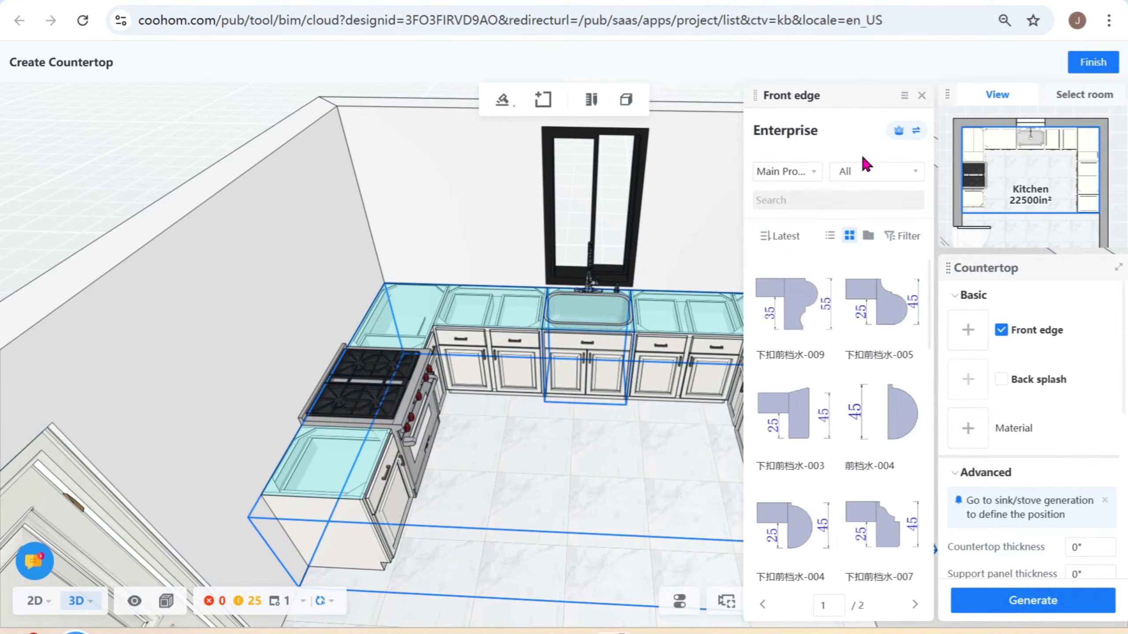
mouse_move(895, 131)
left_click(882, 168)
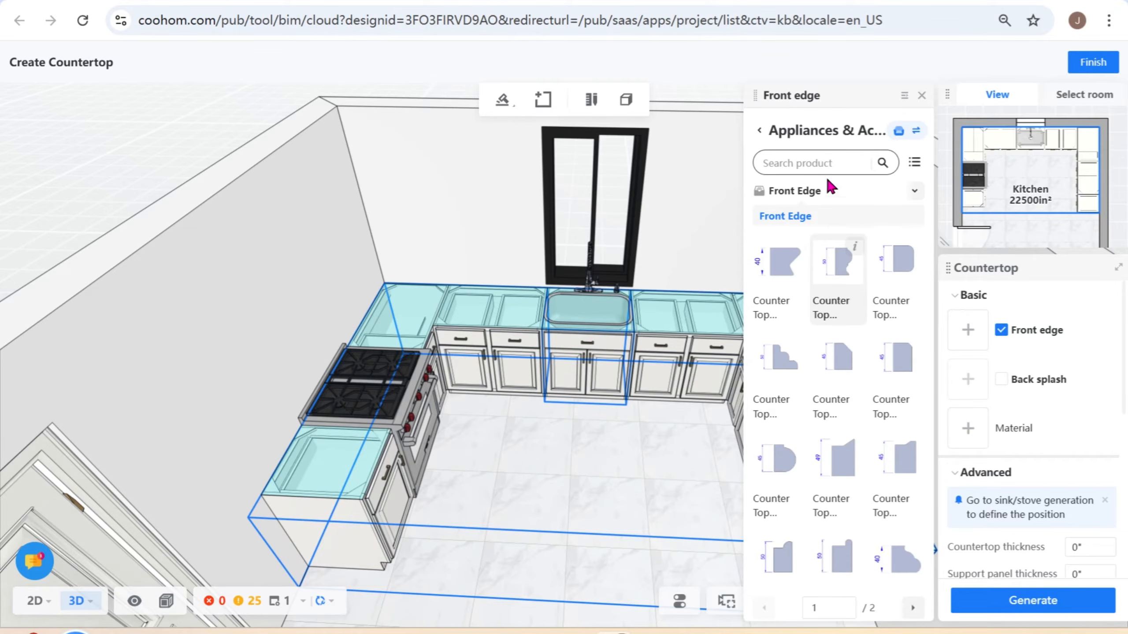
left_click(826, 163)
type("wfr")
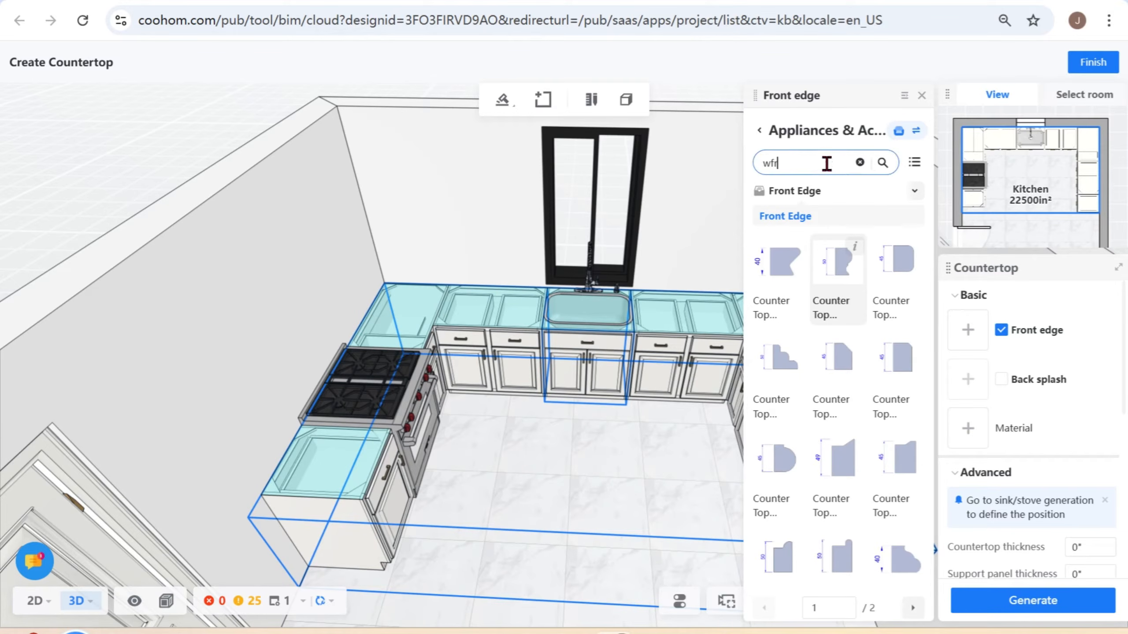
type("ont")
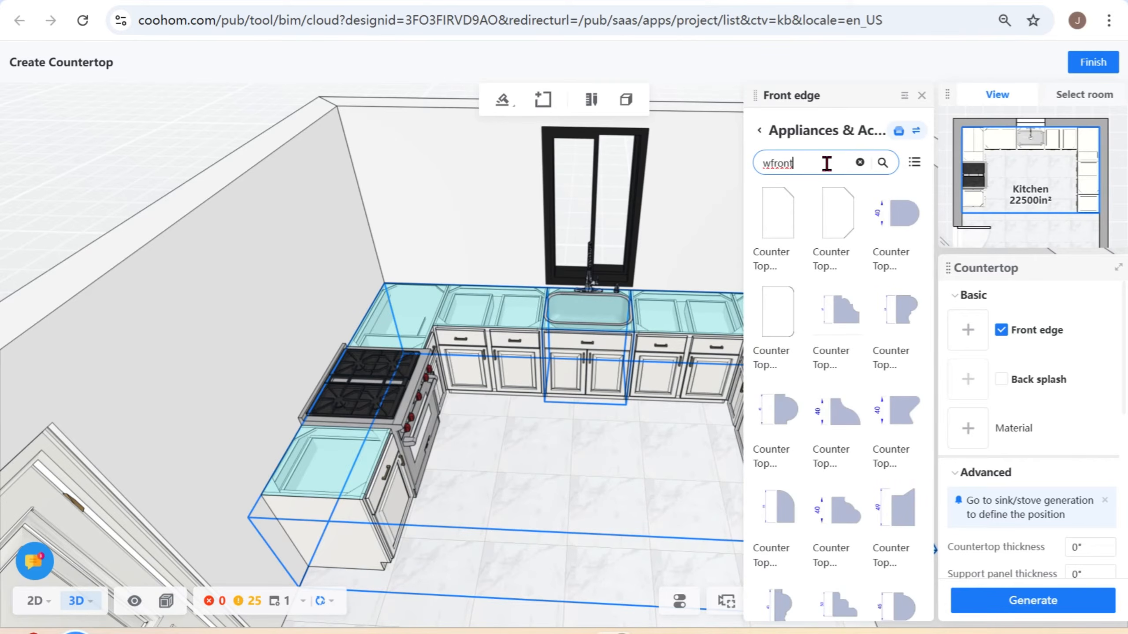
left_click(860, 162)
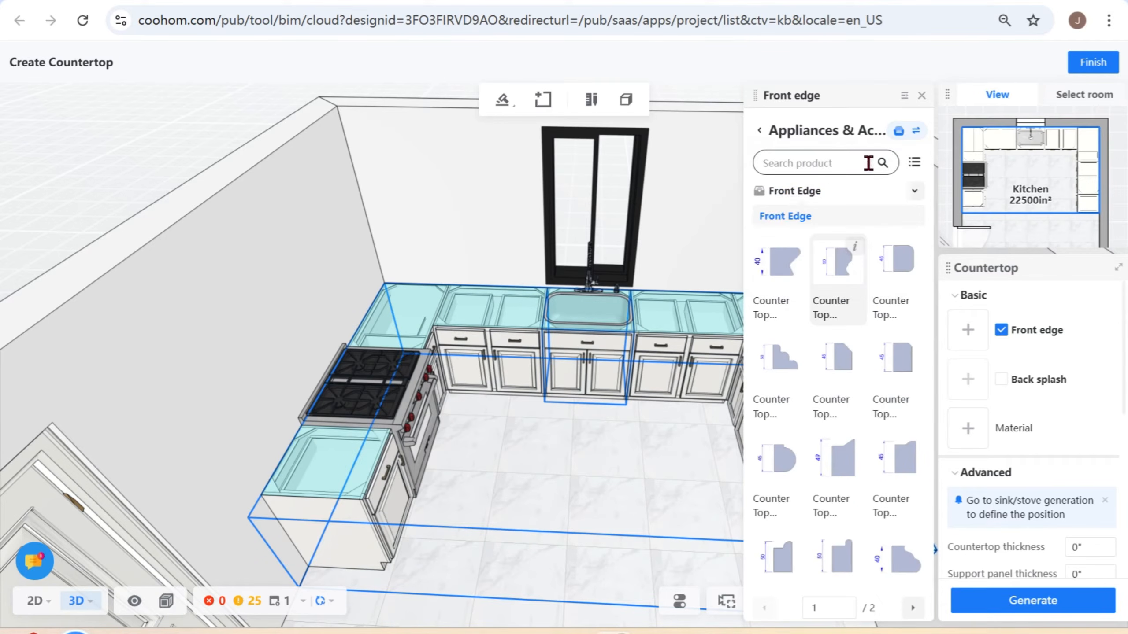
left_click(915, 192)
left_click(915, 193)
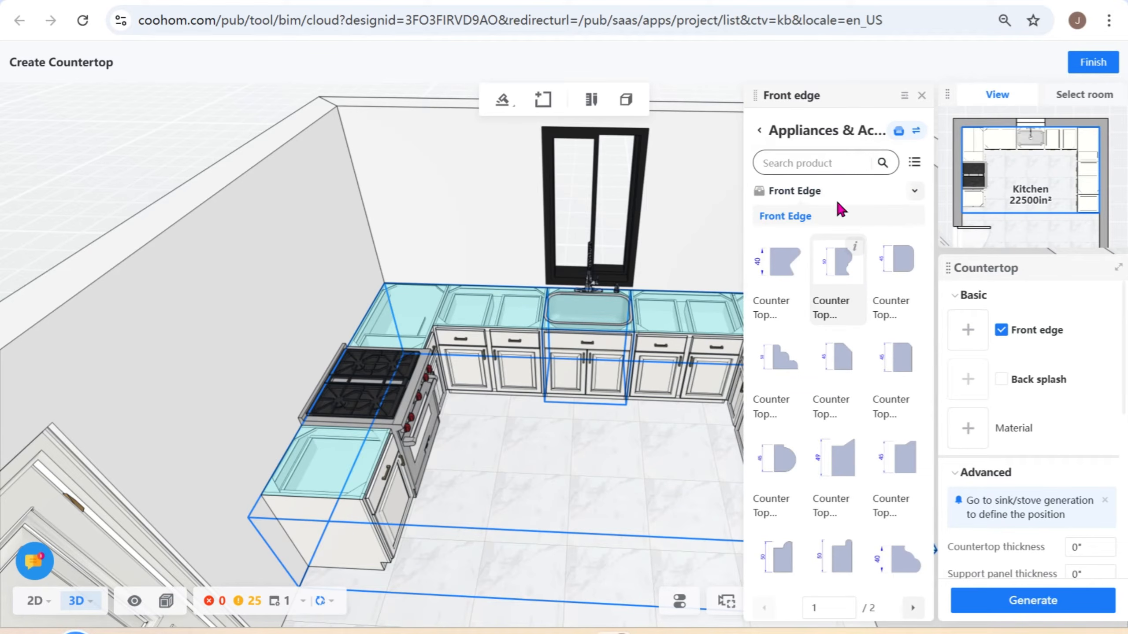
- Search the front edge profiles for "edge 11" and assign Counter Top wFront Edge 11 to the countertop
left_click(844, 167)
type("e")
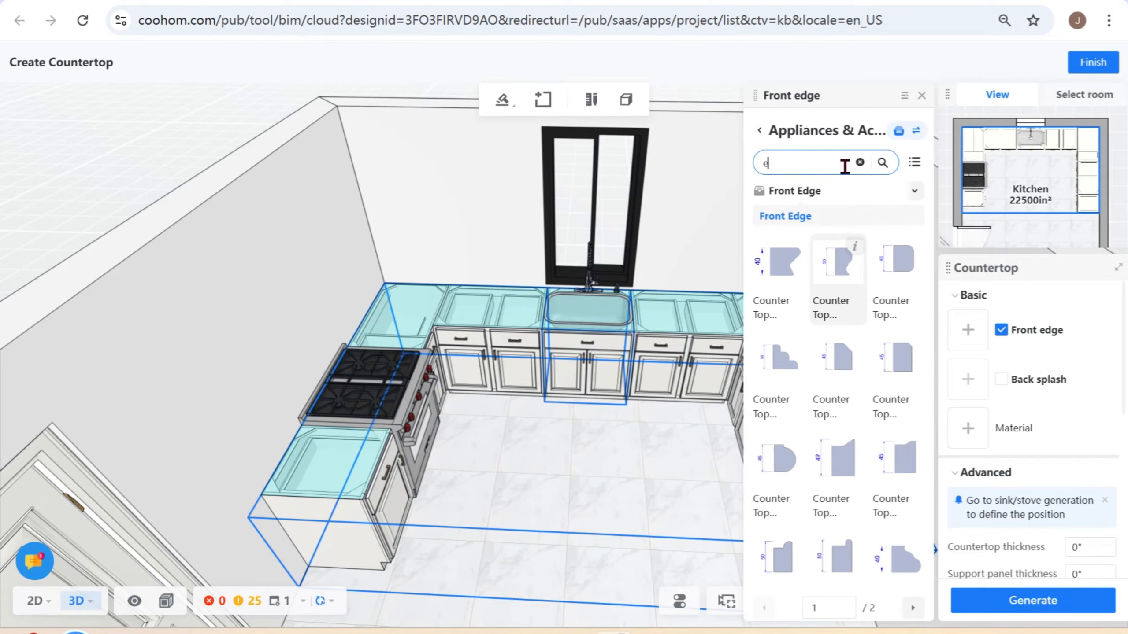
type("dge 11")
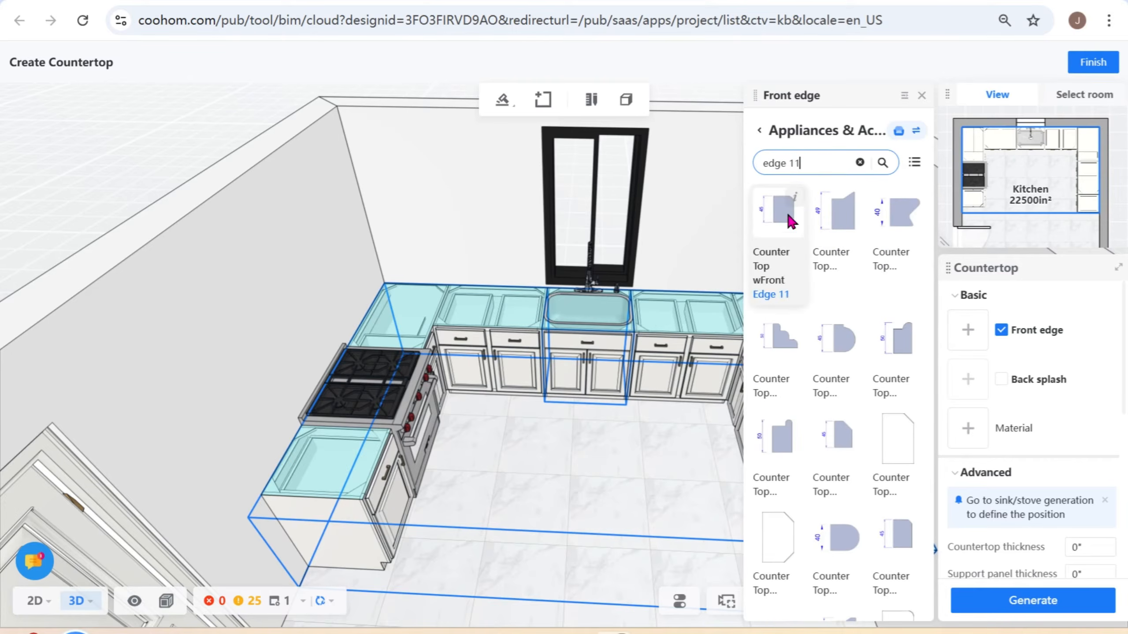
left_click(772, 222)
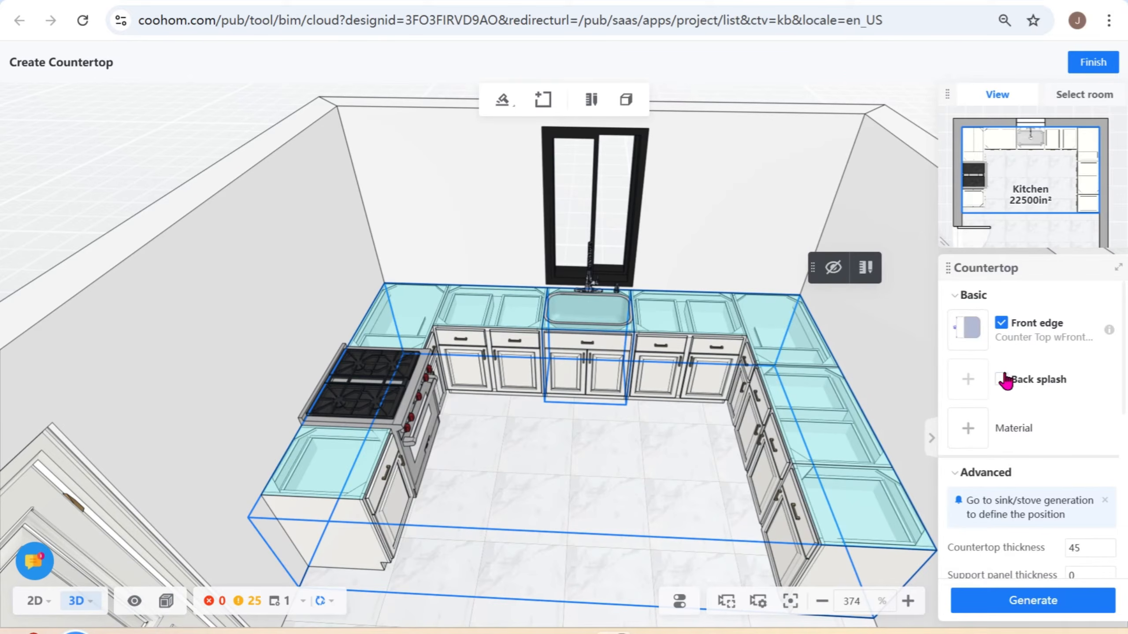
- Browse materials for the countertop and switch from the Enterprise library to the appliances and accessories catalog
left_click(966, 433)
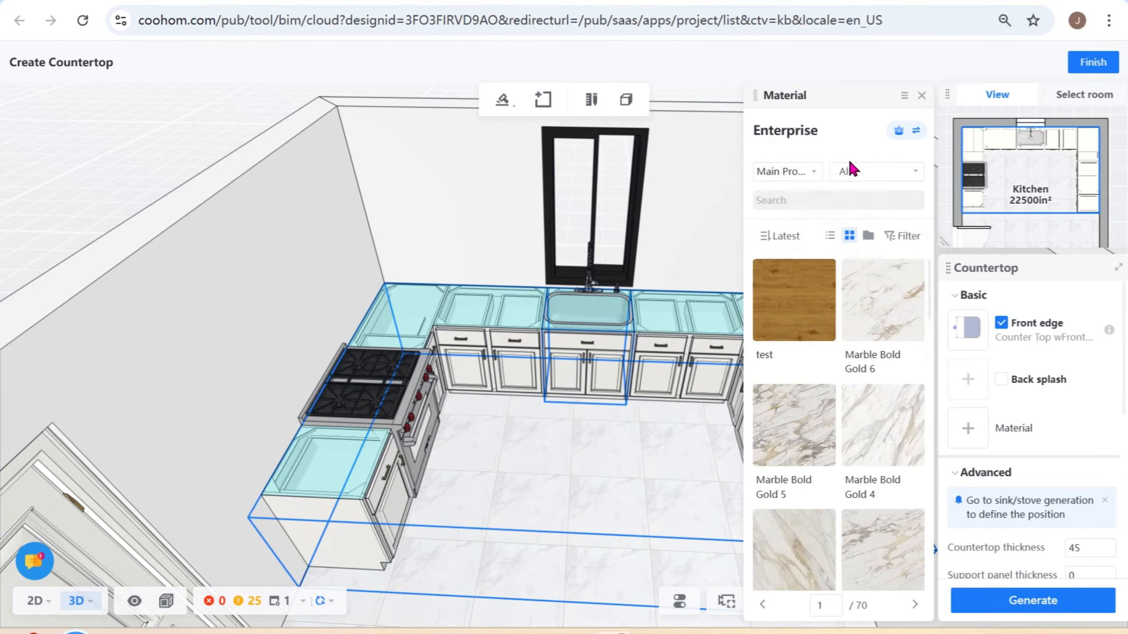
mouse_move(916, 133)
left_click(912, 159)
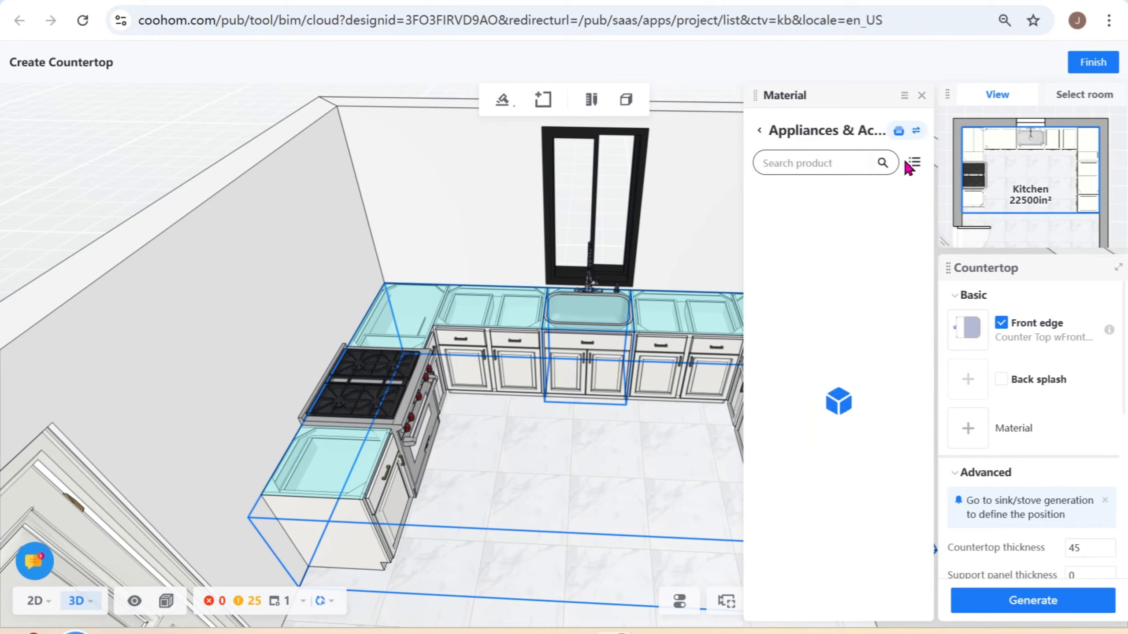
- Search the materials for "marble-012" and assign Marble-012 as the countertop's material
left_click(828, 161)
type("marble")
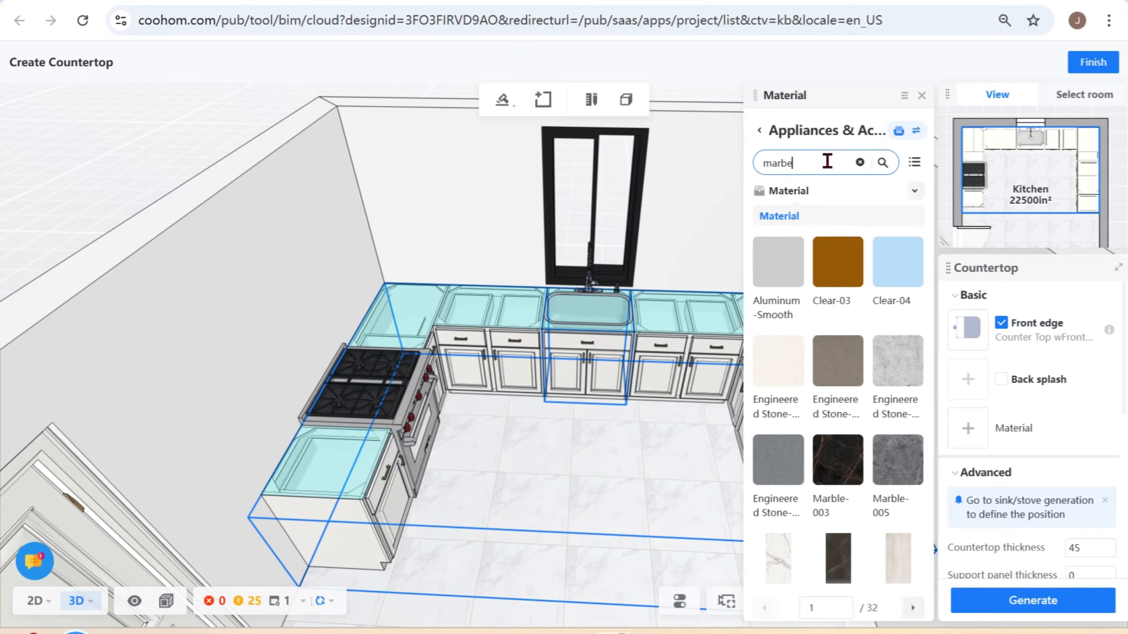
key("BackSpace")
type("le")
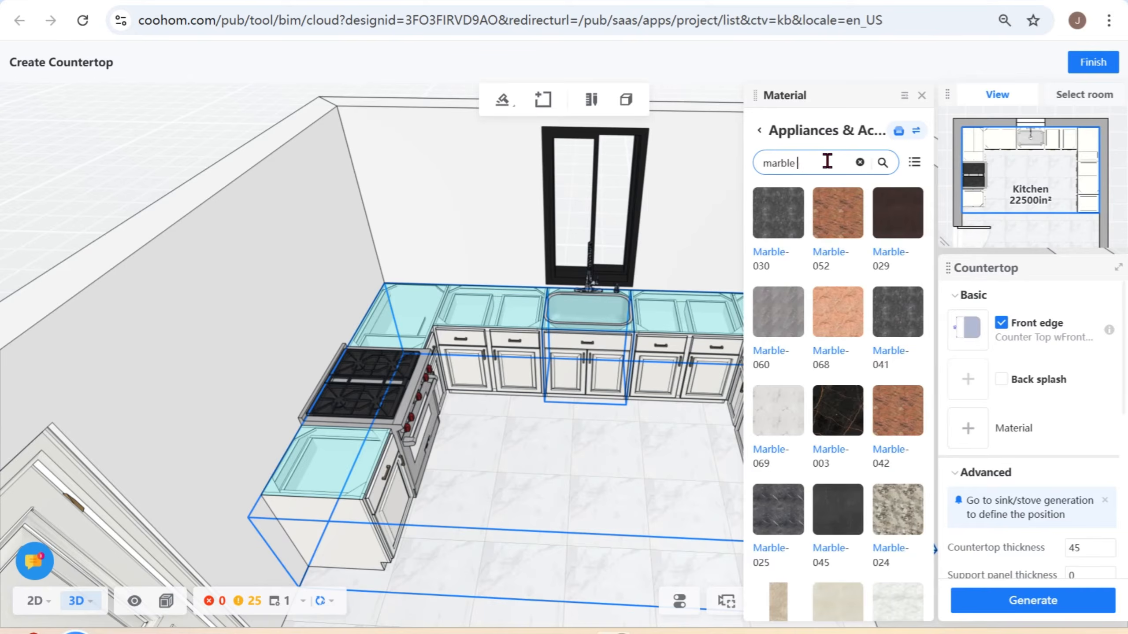
type(" 012")
left_click_drag(827, 160, 793, 162)
type("-012")
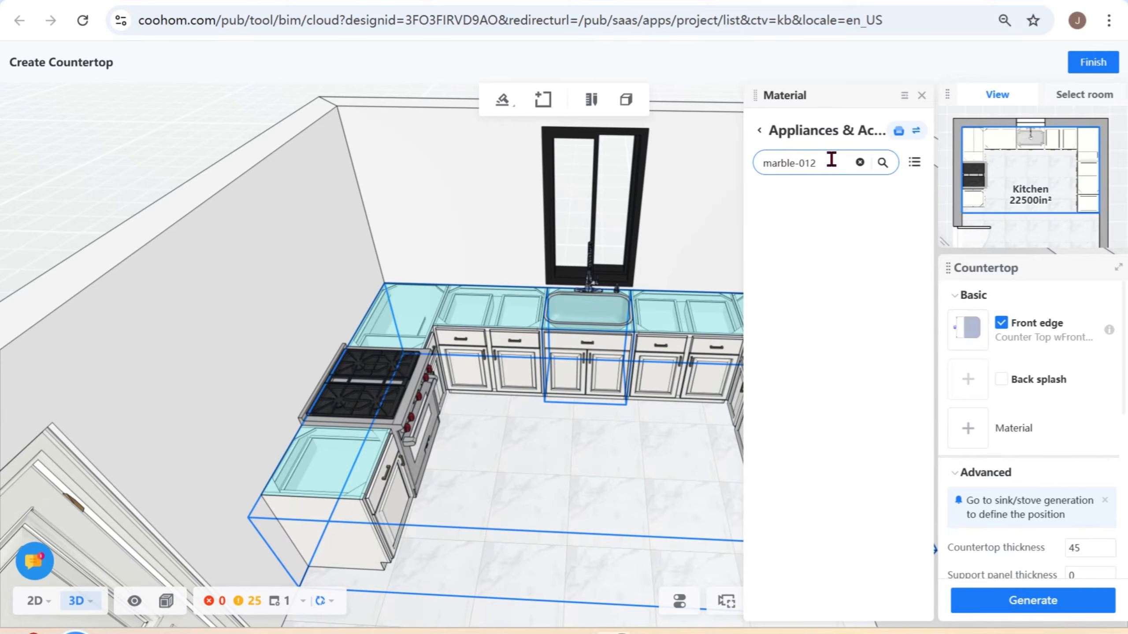
left_click(782, 240)
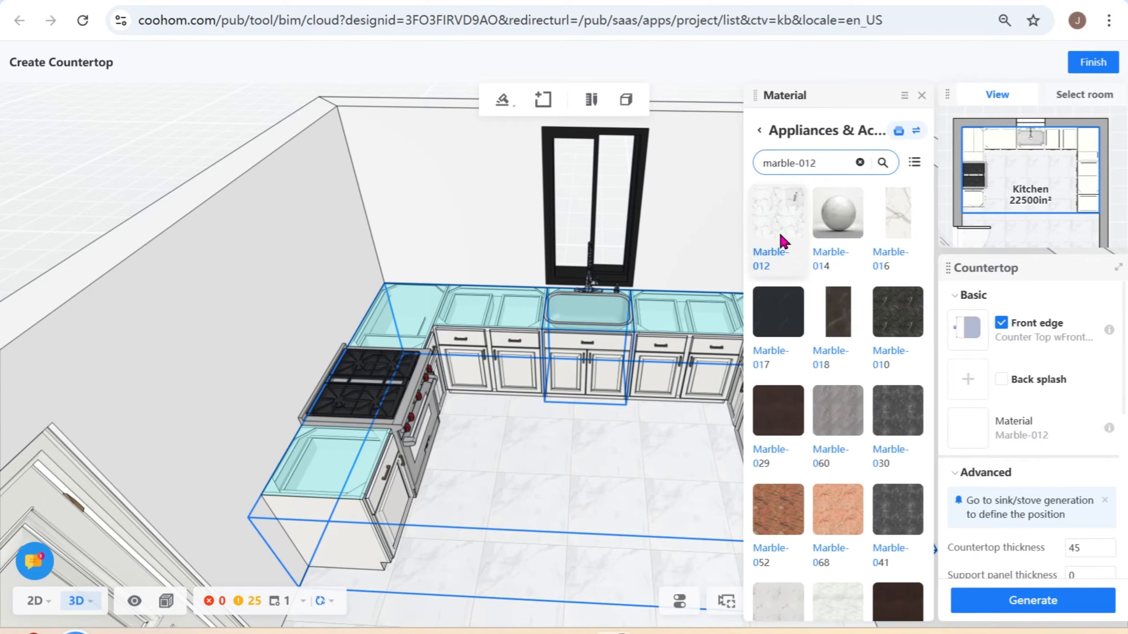
- Examine the countertop's advanced thickness, front edge, extension, and waterfall edge settings
scroll(1021, 444, "down", 8)
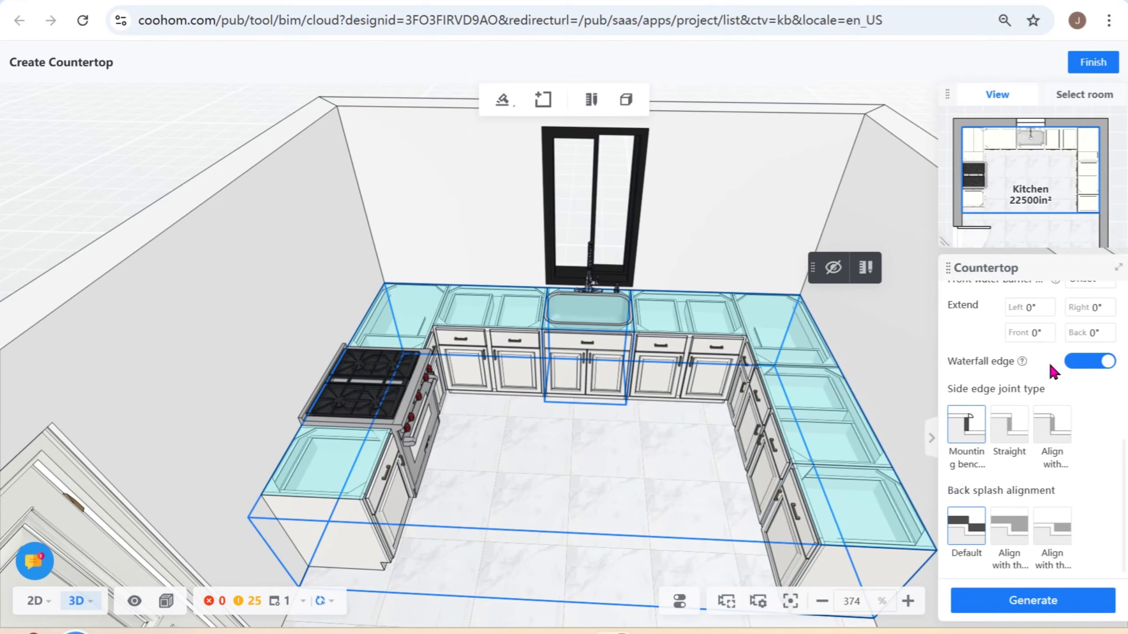
scroll(1043, 369, "up", 4)
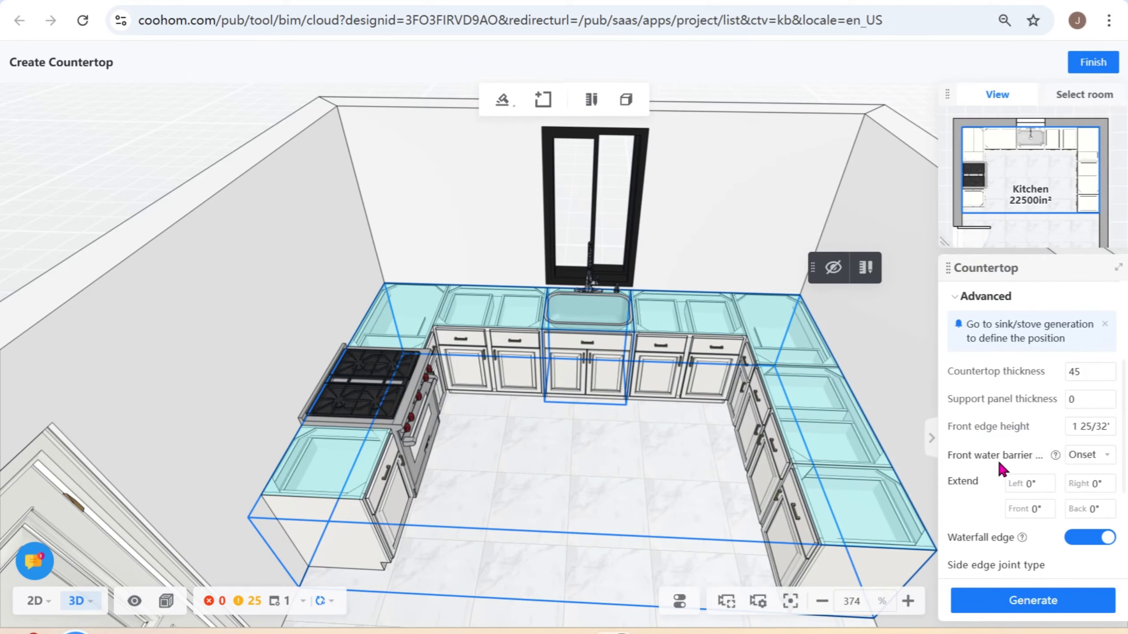
- Generate the countertop with the current advanced settings, switch to the 2D floor view, and finish countertop creation
mouse_move(1055, 456)
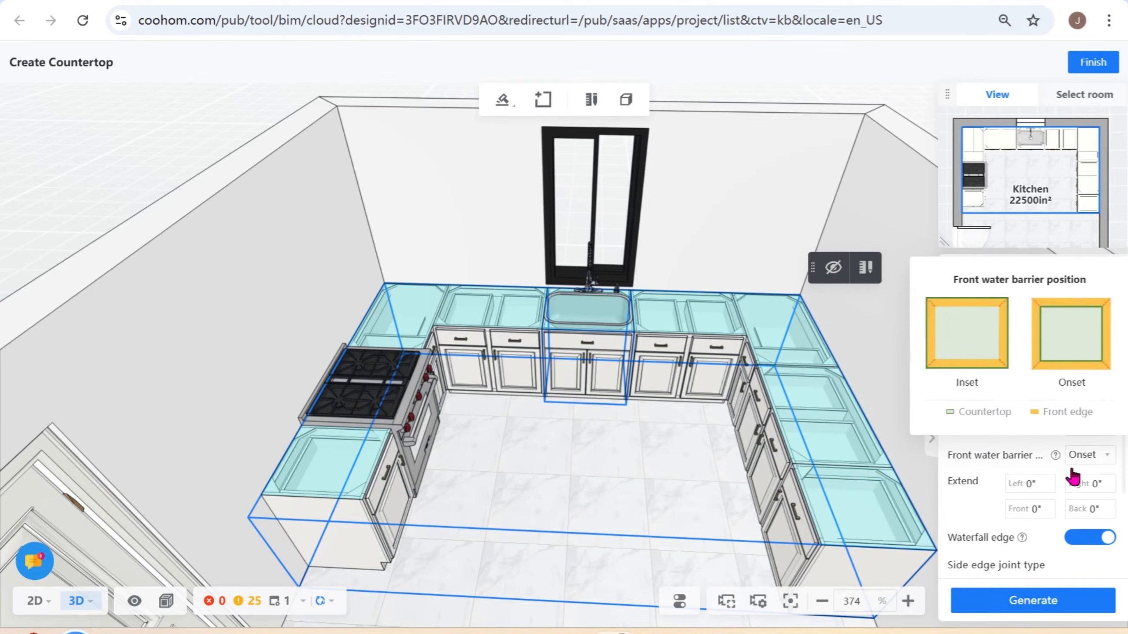
scroll(995, 511, "down", 2)
scroll(1103, 533, "down", 2)
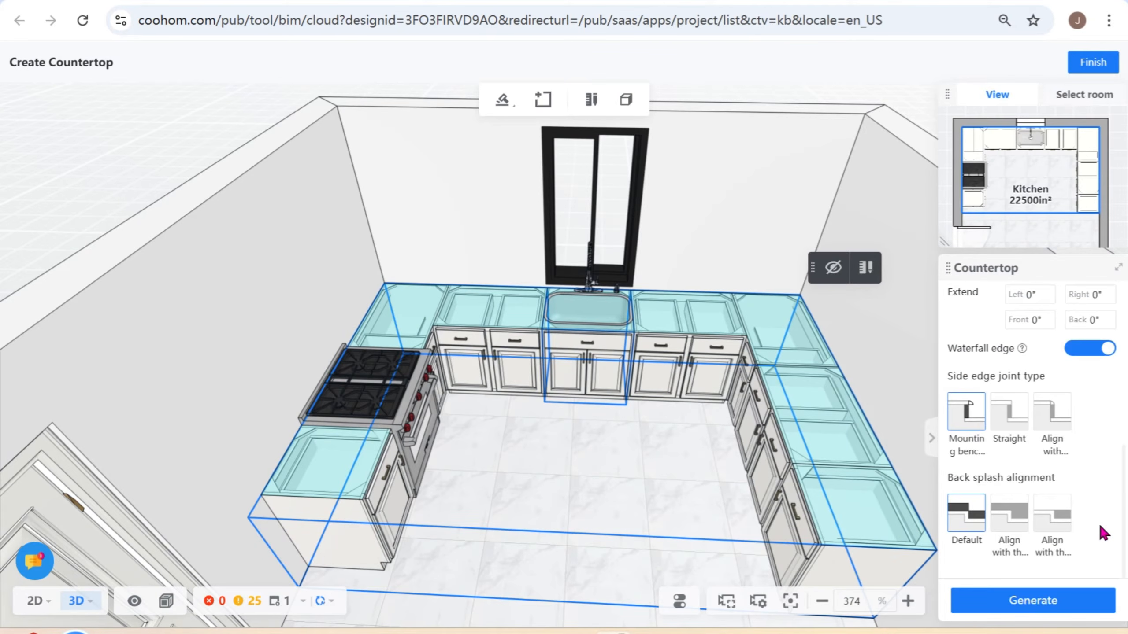
left_click(1032, 604)
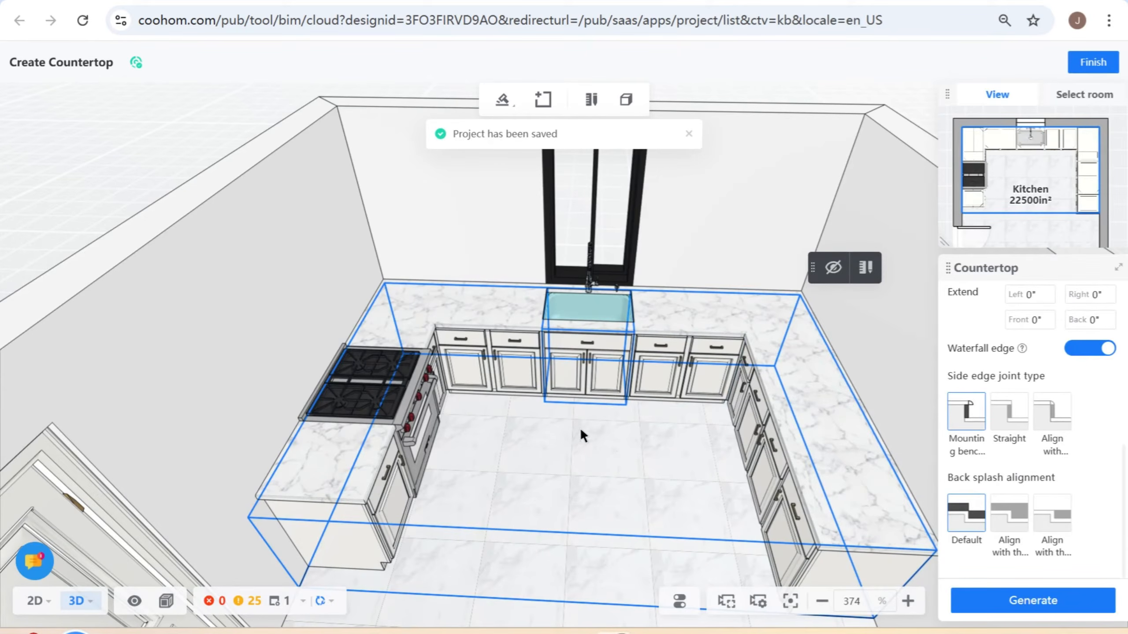
left_click(39, 601)
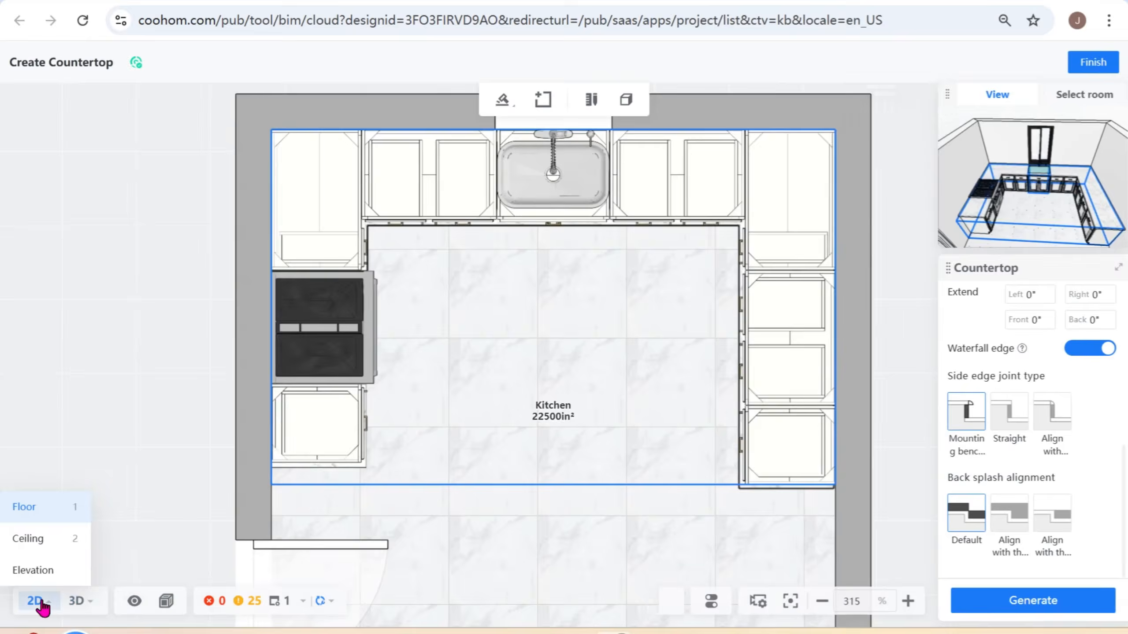
left_click_drag(570, 325, 598, 384)
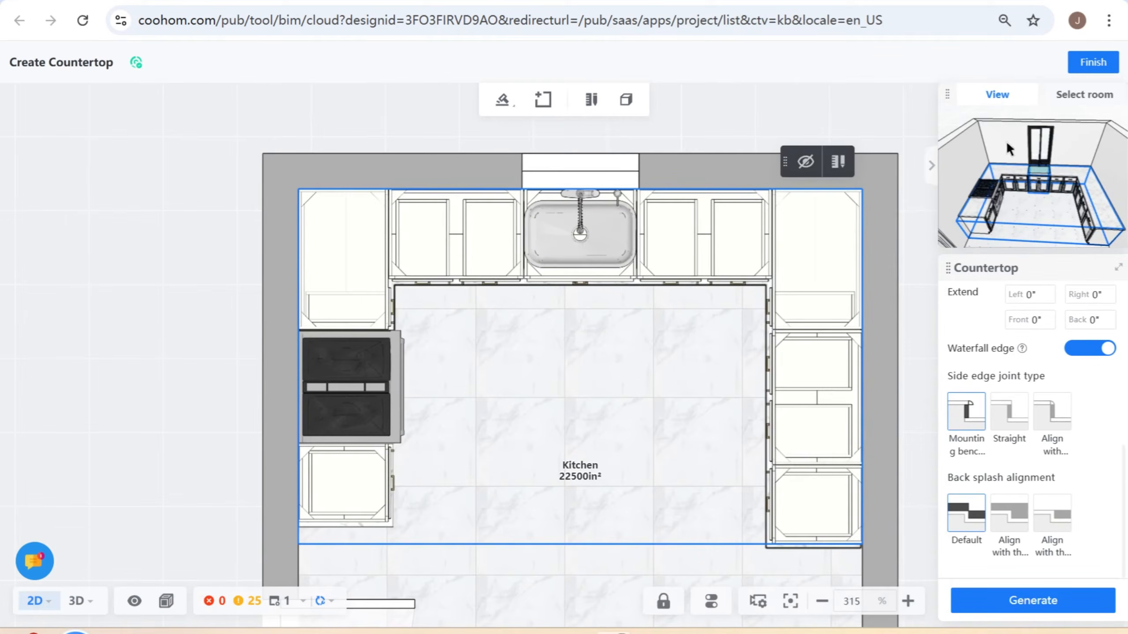
left_click(1092, 62)
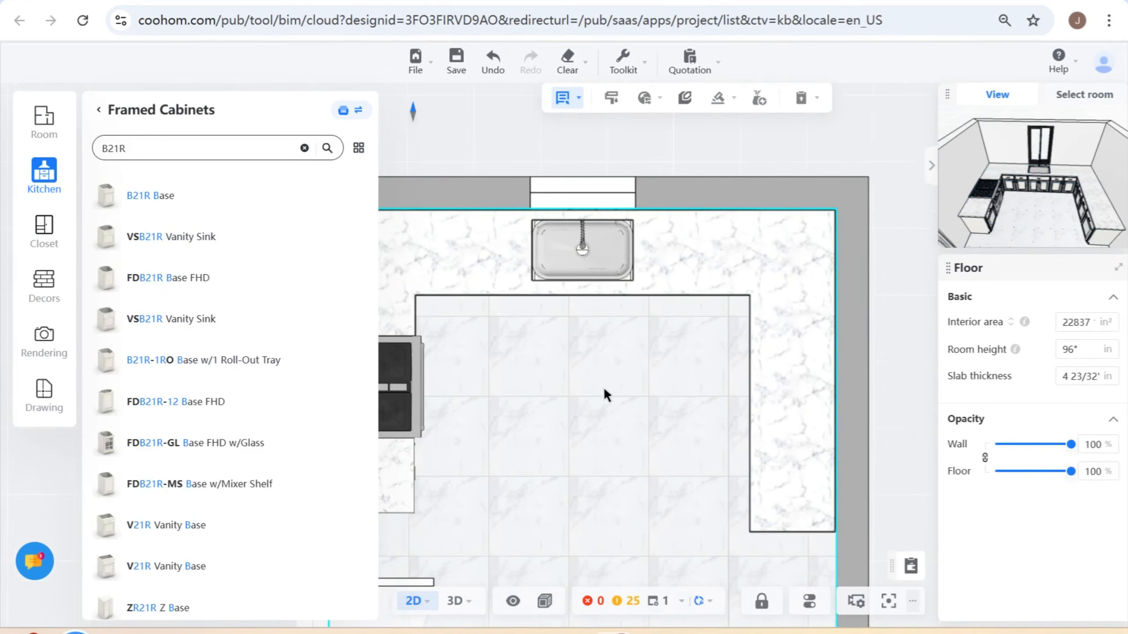
- Open the Wall Corner category of the Framed Cabinets catalog
left_click_drag(605, 391, 621, 388)
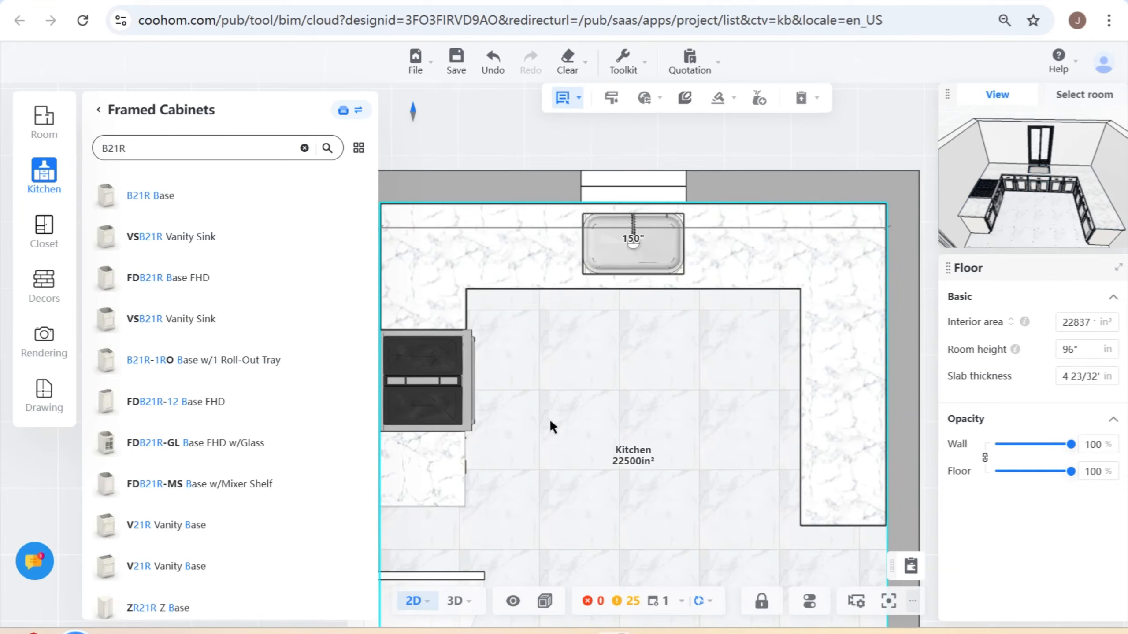
left_click_drag(498, 389, 549, 382)
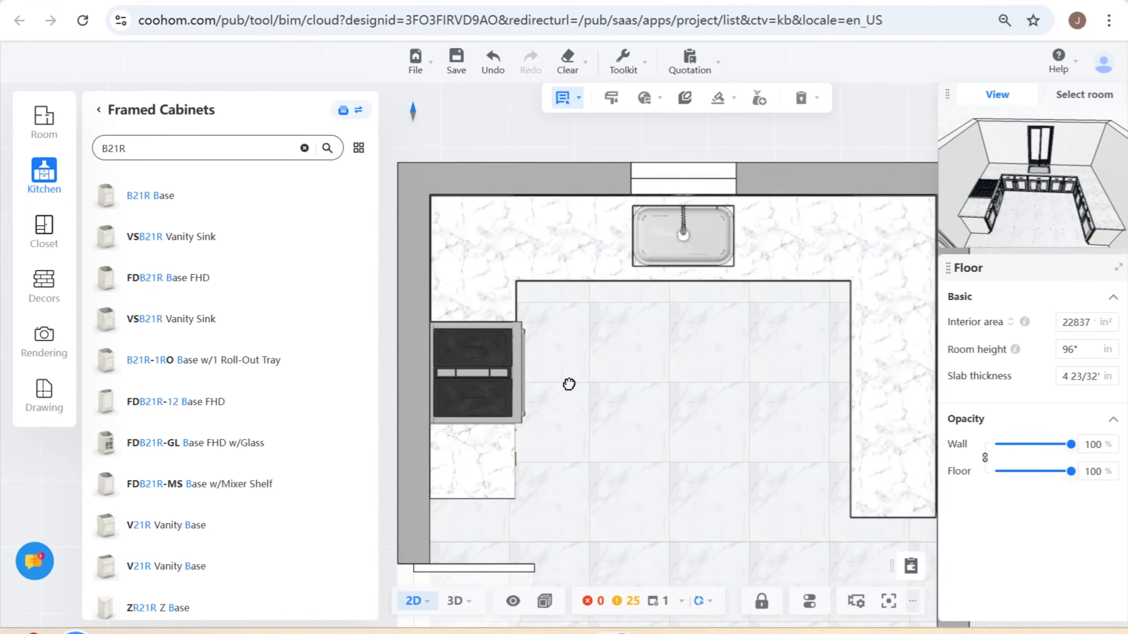
mouse_move(353, 319)
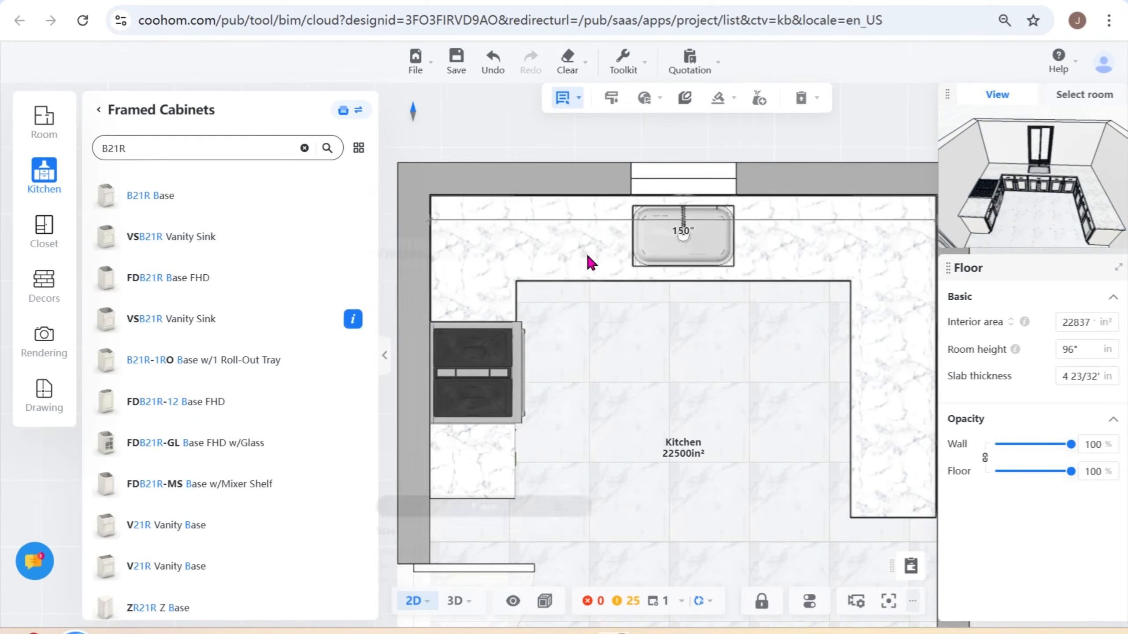
left_click_drag(719, 386, 730, 373)
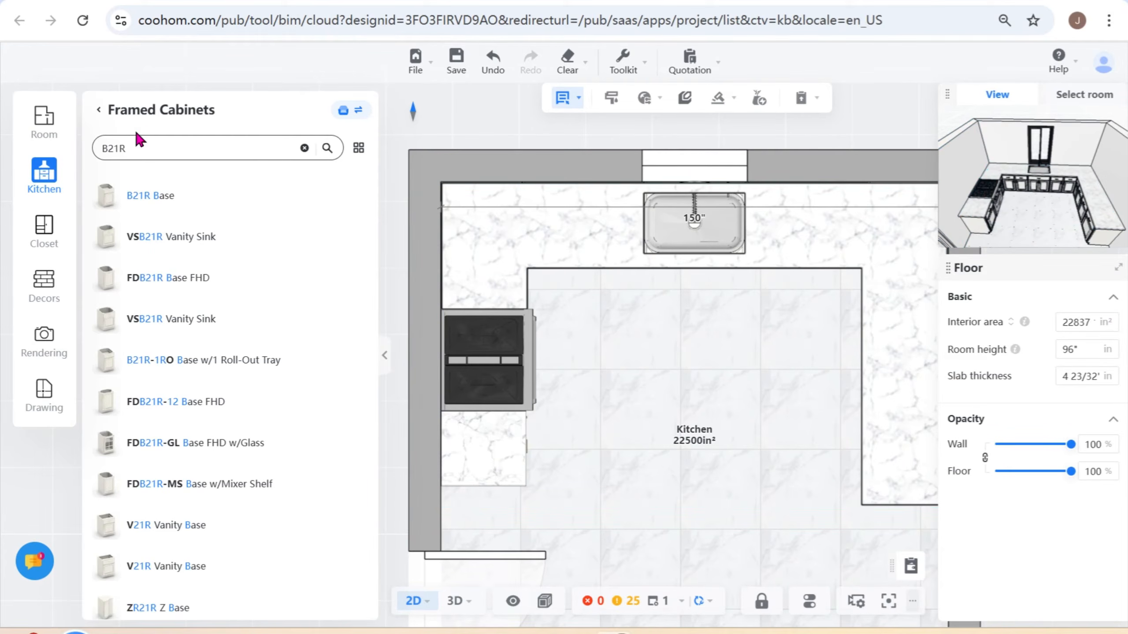
left_click(99, 111)
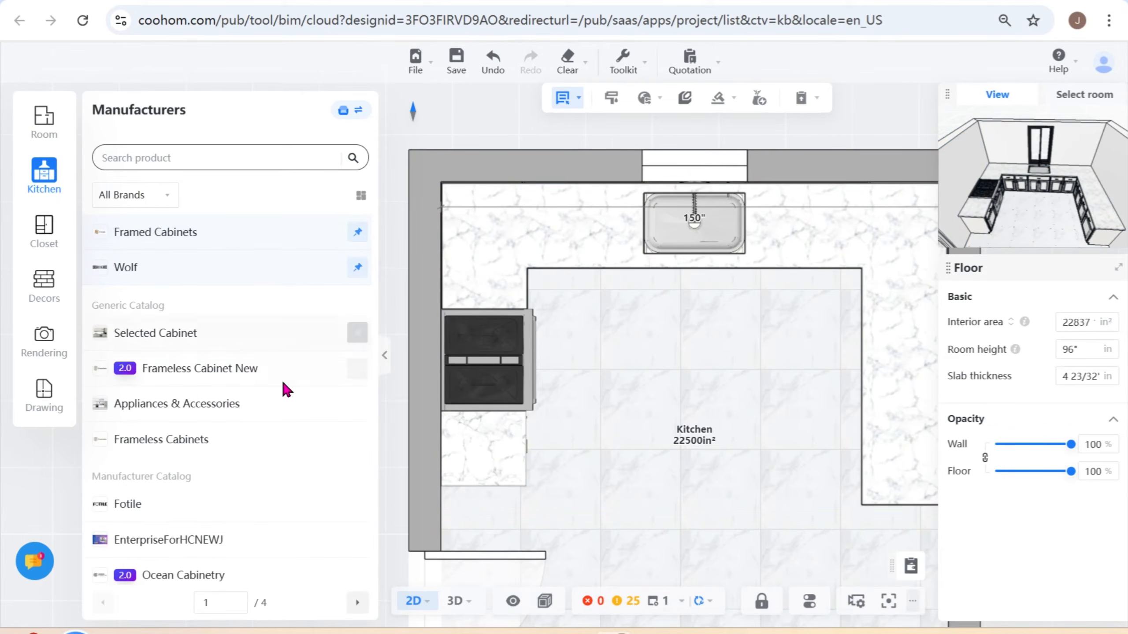
left_click(220, 233)
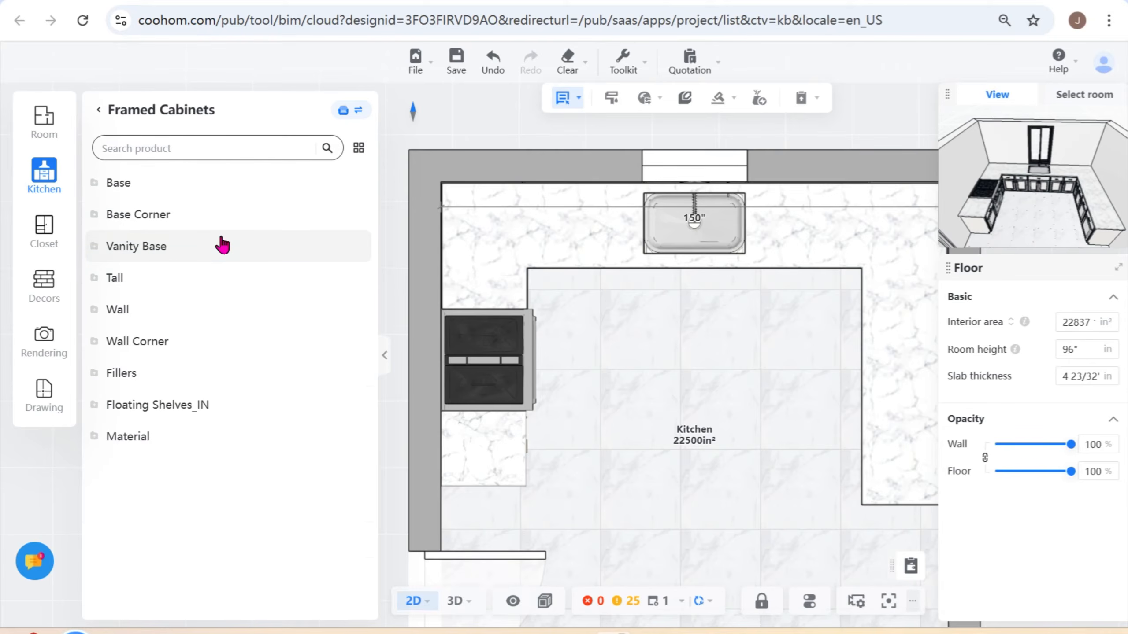
left_click(154, 350)
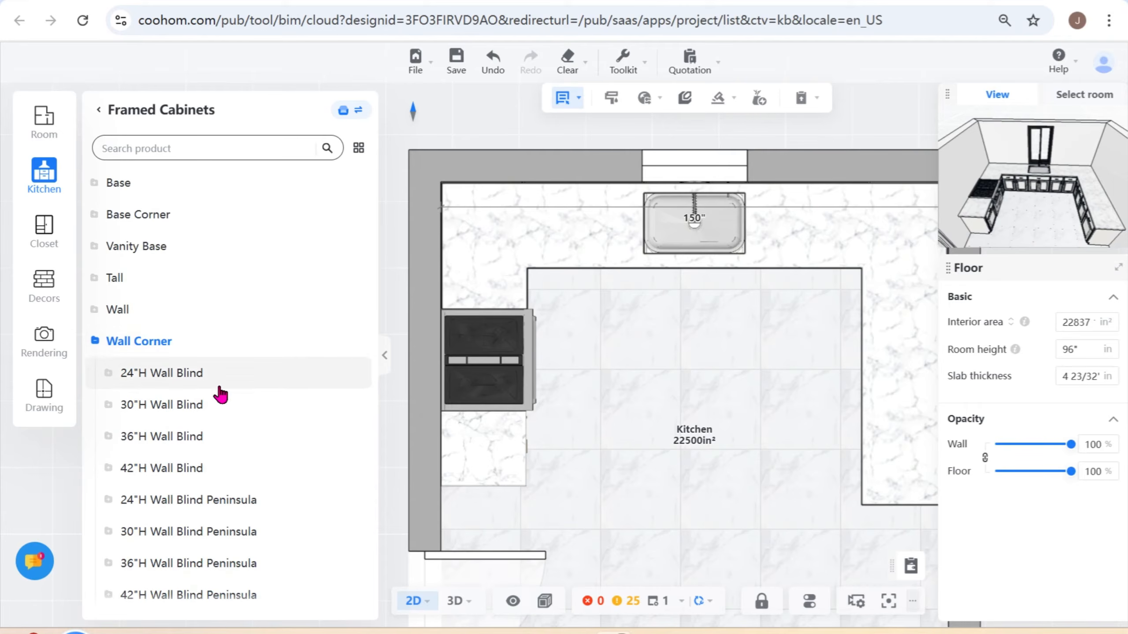
- Place the 30"H WA2430L Wall Corner 90o cabinet in the room corner between the range and the sink wall
scroll(202, 491, "down", 5)
scroll(201, 491, "down", 2)
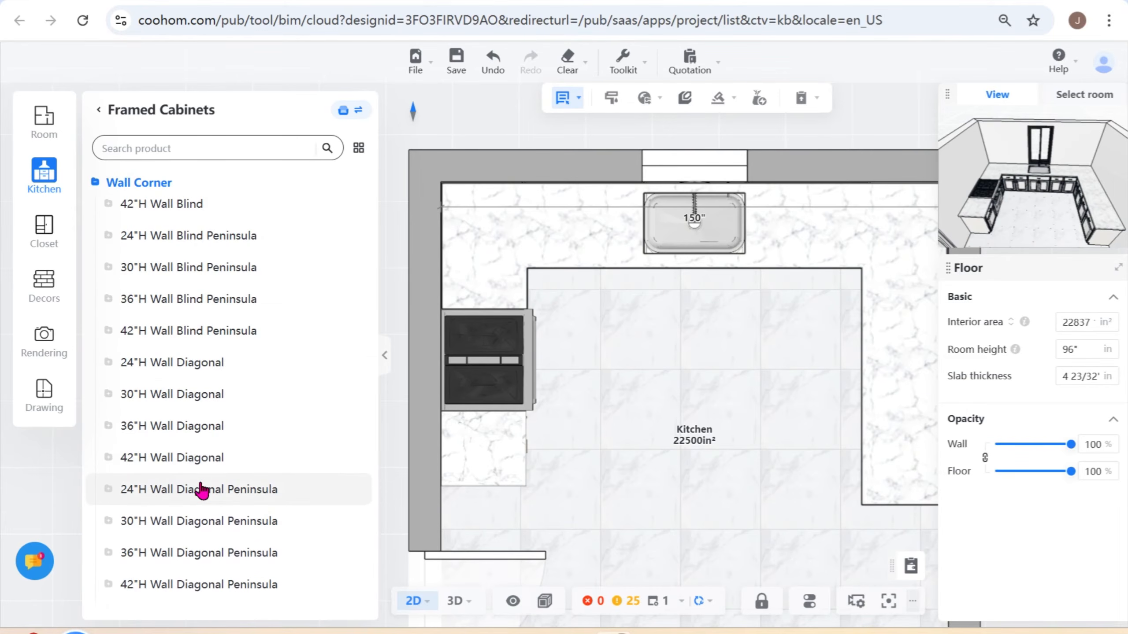
scroll(206, 504, "down", 5)
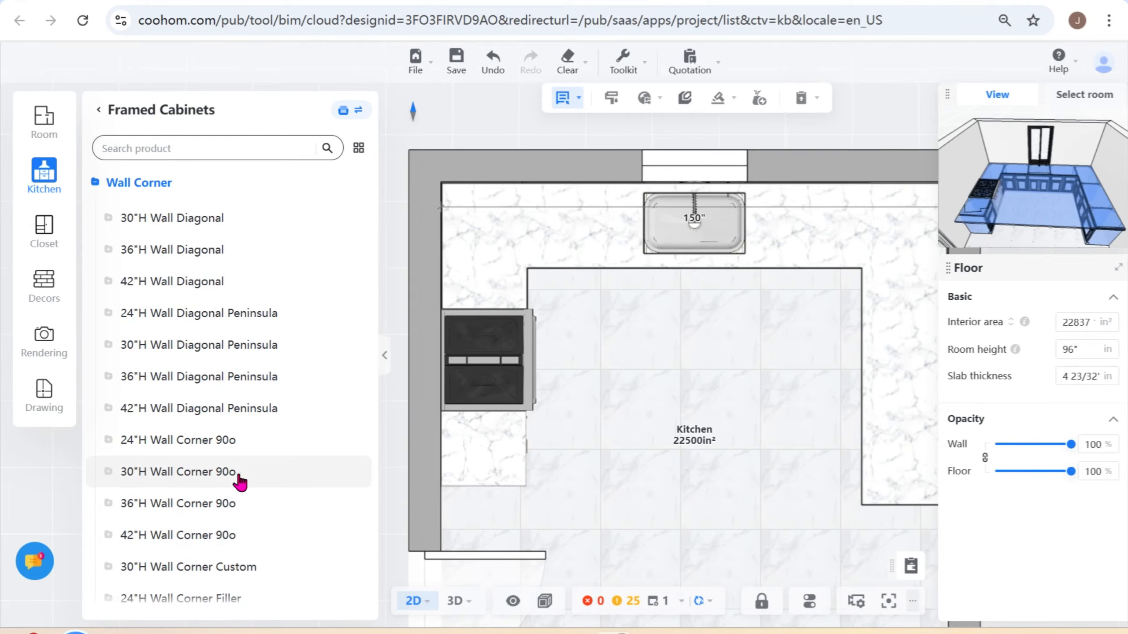
left_click(150, 472)
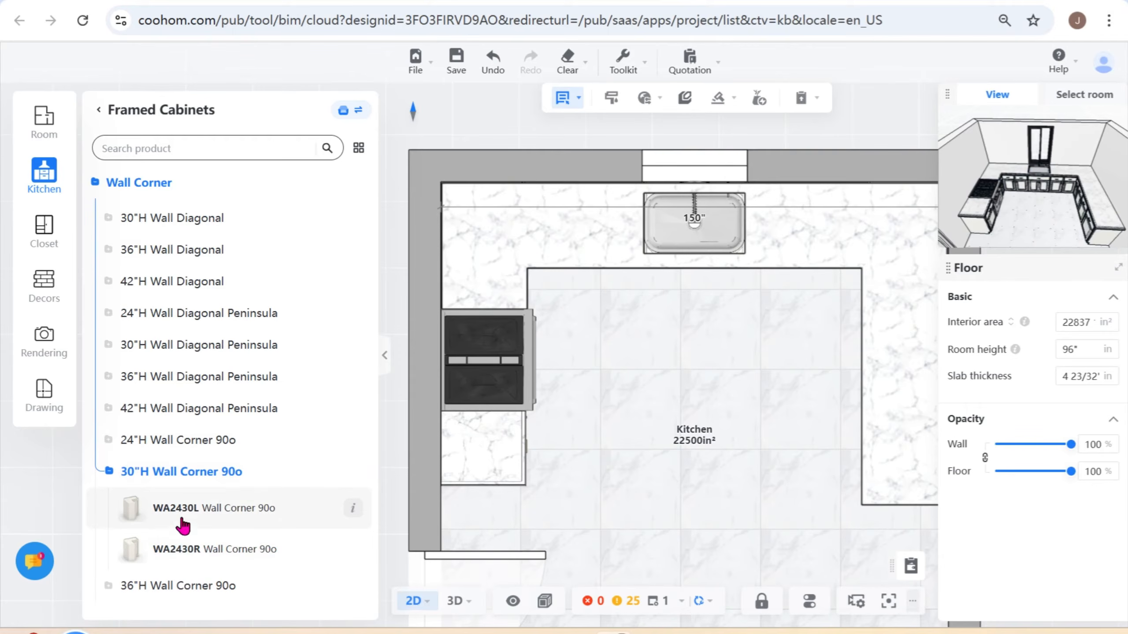
left_click(196, 512)
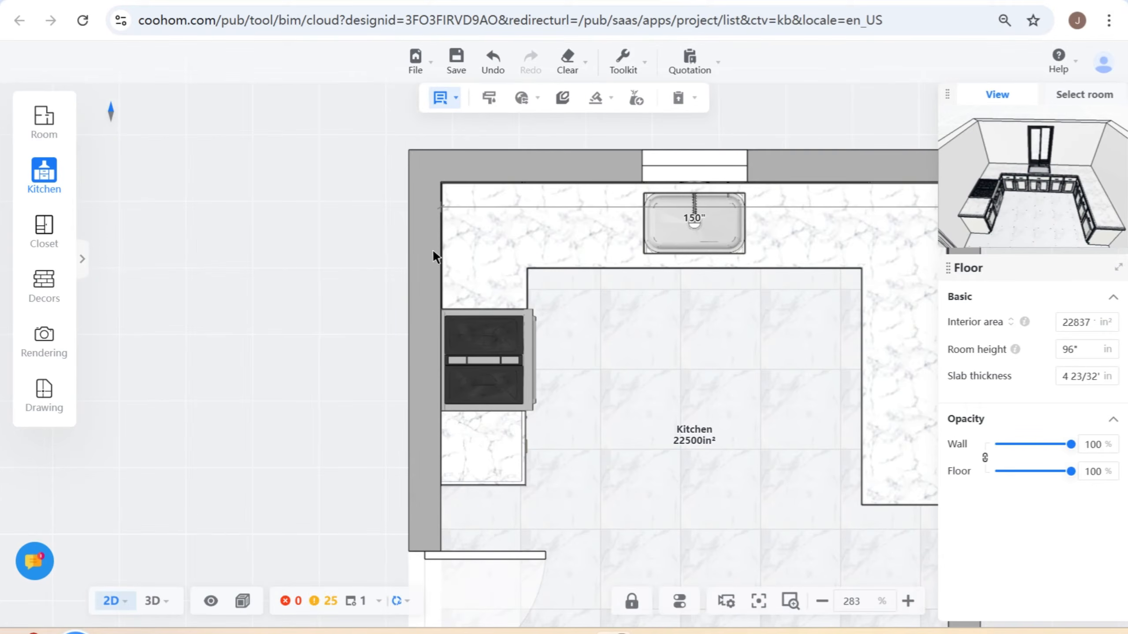
left_click(462, 193)
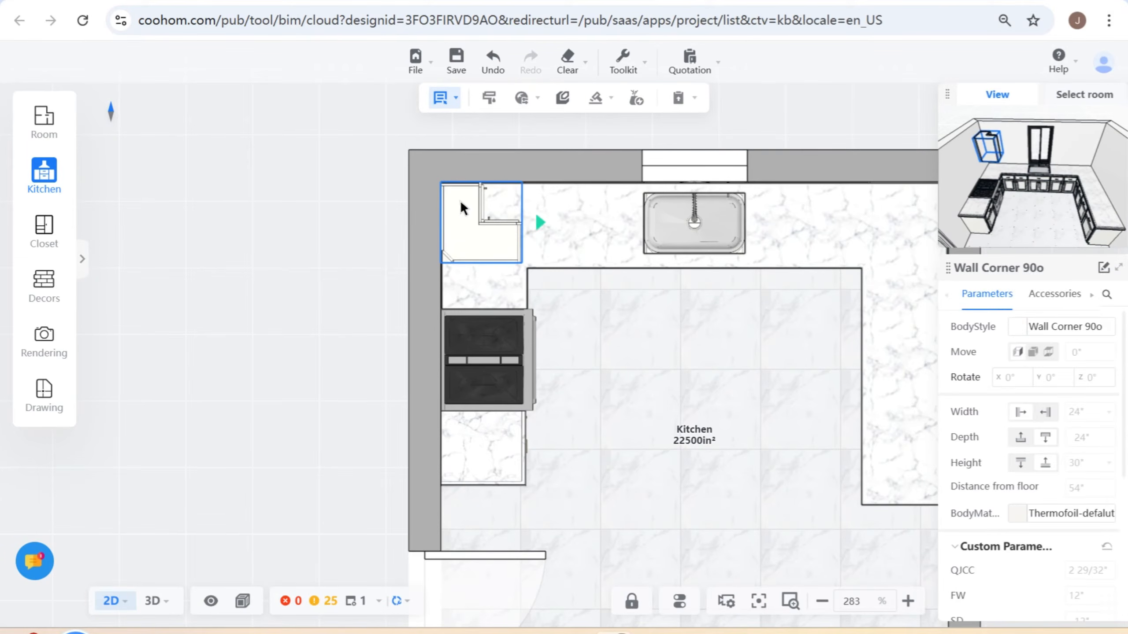
mouse_move(460, 201)
left_mouse_down()
mouse_move(460, 185)
mouse_move(467, 219)
mouse_move(467, 187)
left_mouse_up()
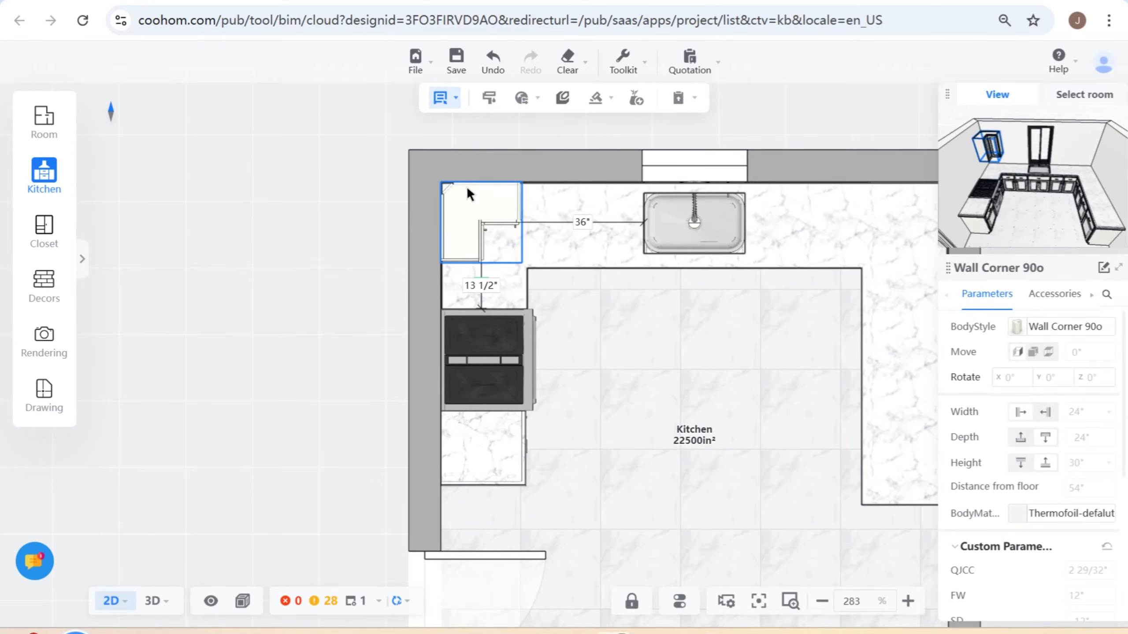
left_click(467, 188)
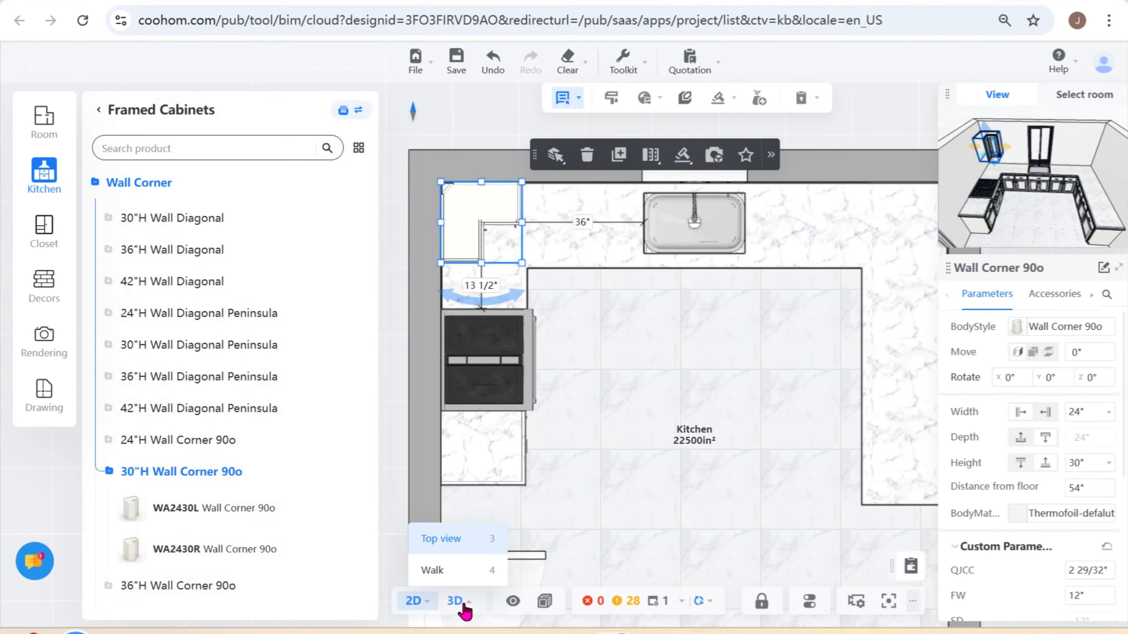
- Inspect the corner wall cabinet in 3D and return to the 2D floor plan
left_click(455, 601)
left_click_drag(630, 502, 613, 530)
left_click(580, 210)
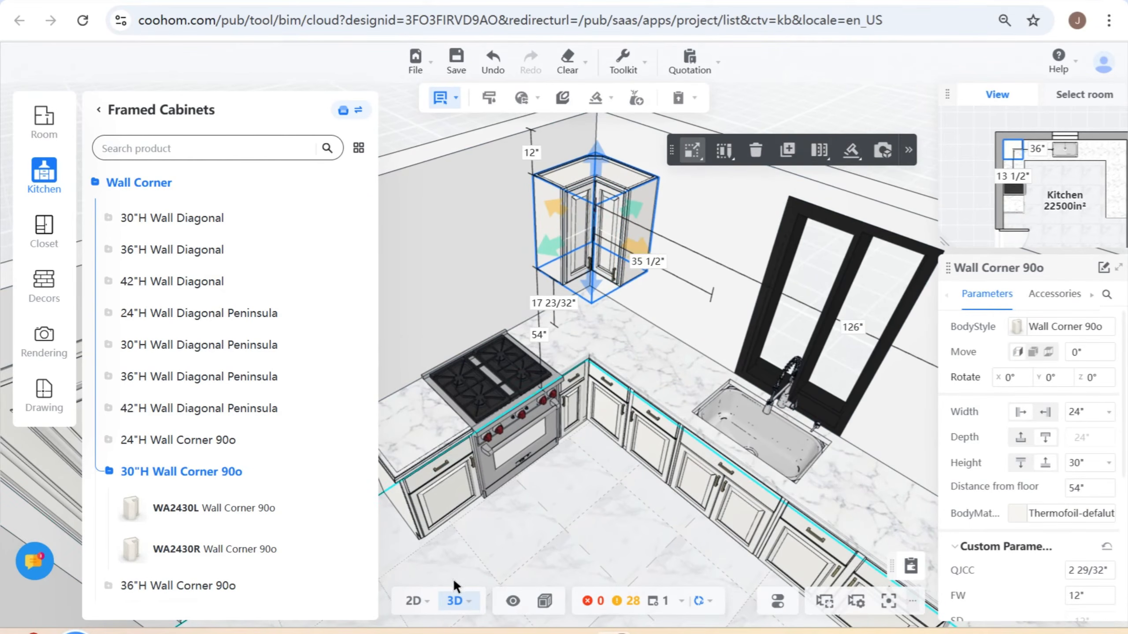
left_click(413, 601)
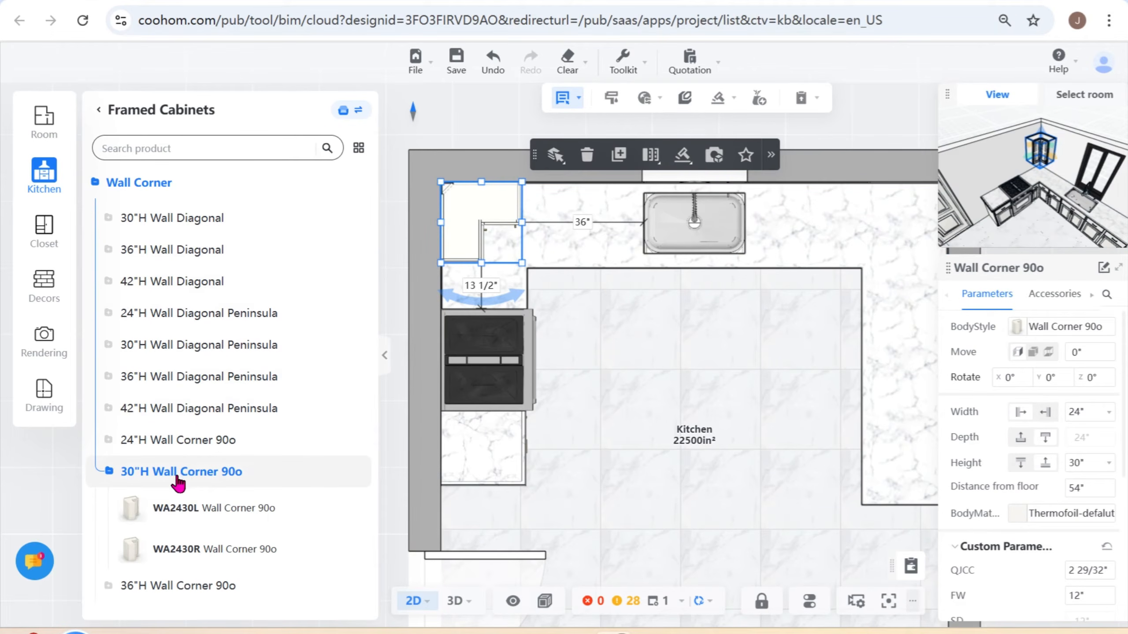
- Browse the cabinet types in the Wall category of the Framed Cabinets catalog
left_click(92, 189)
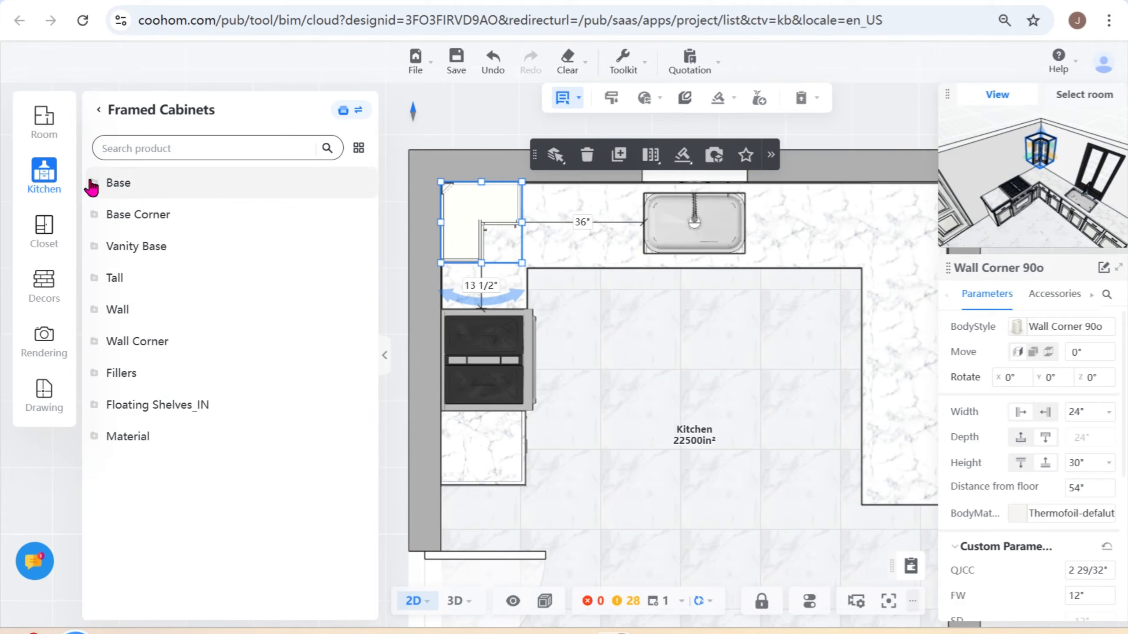
left_click(101, 311)
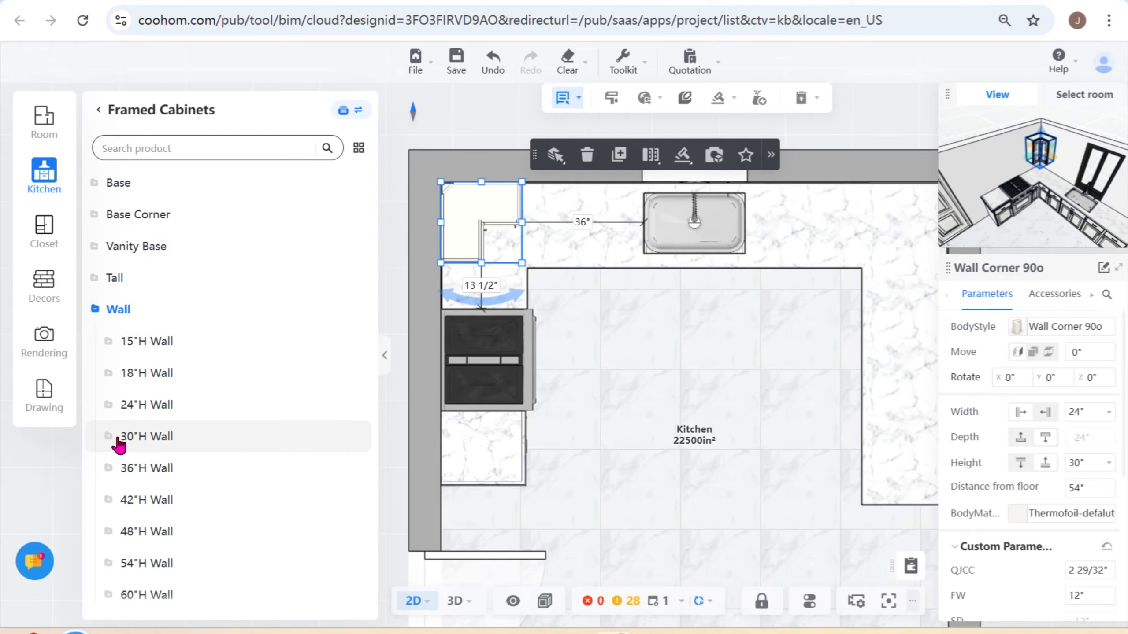
scroll(143, 479, "down", 10)
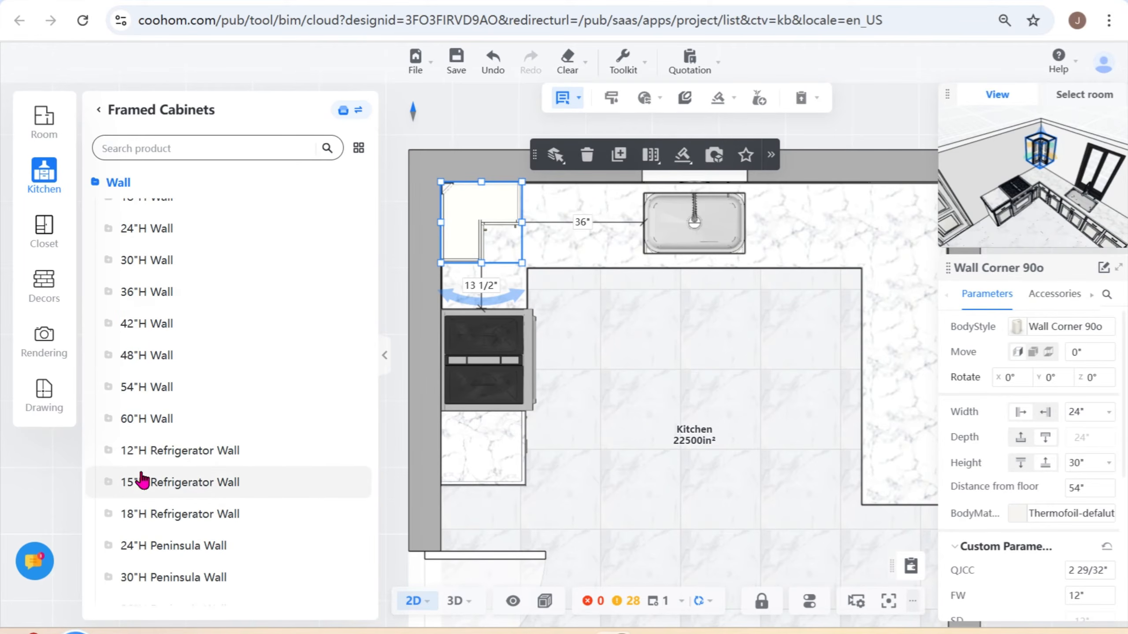
scroll(202, 475, "down", 3)
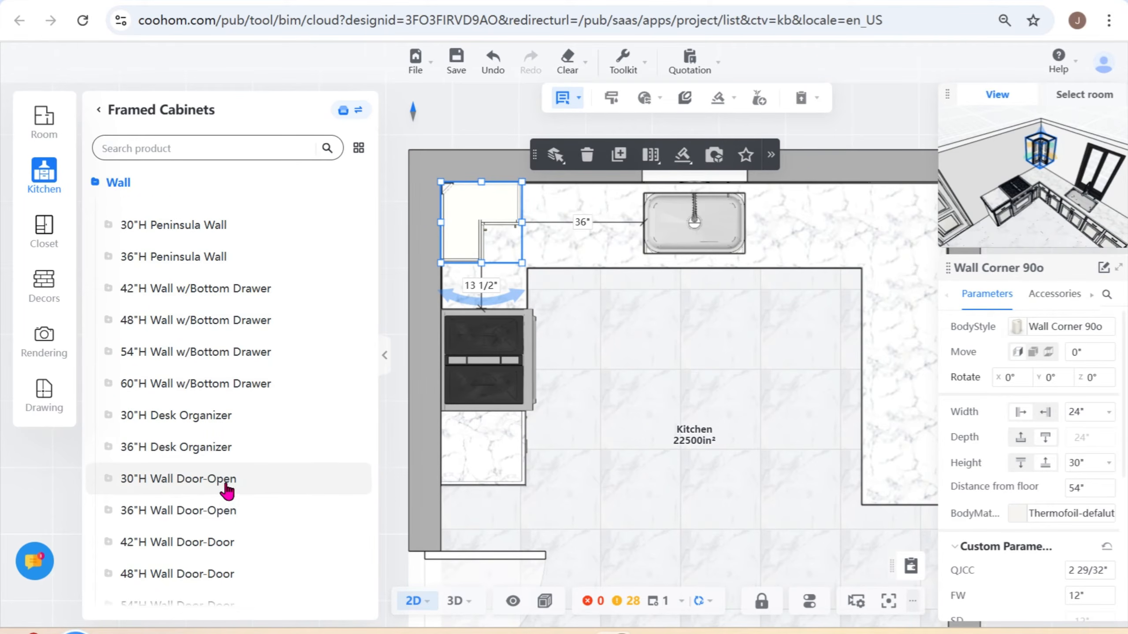
scroll(225, 510, "down", 5)
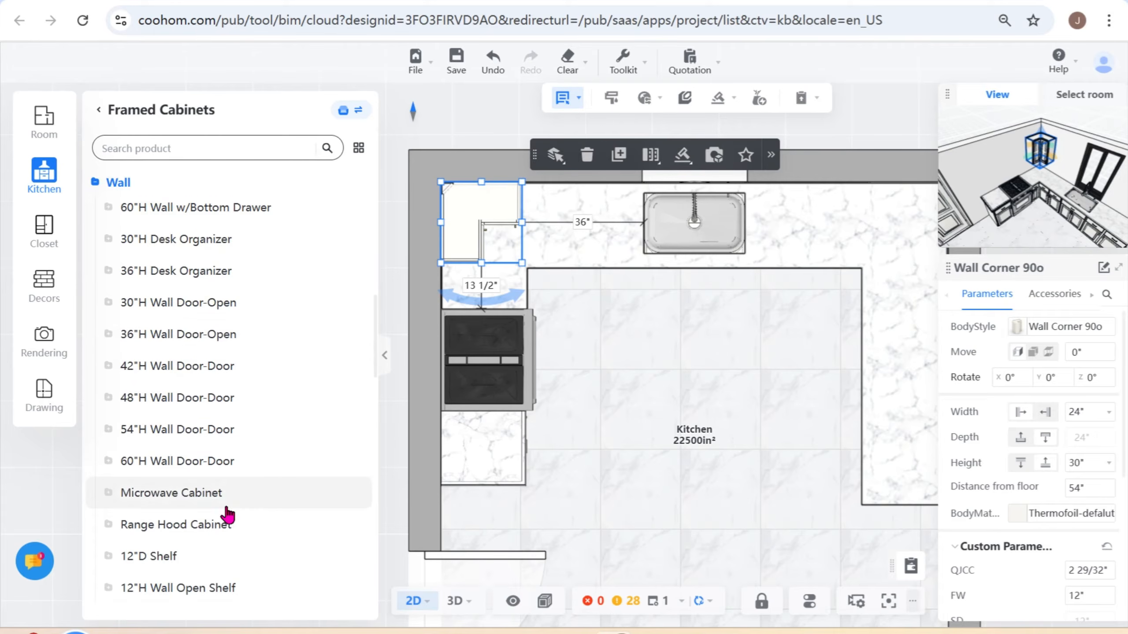
scroll(227, 515, "down", 8)
scroll(228, 516, "up", 20)
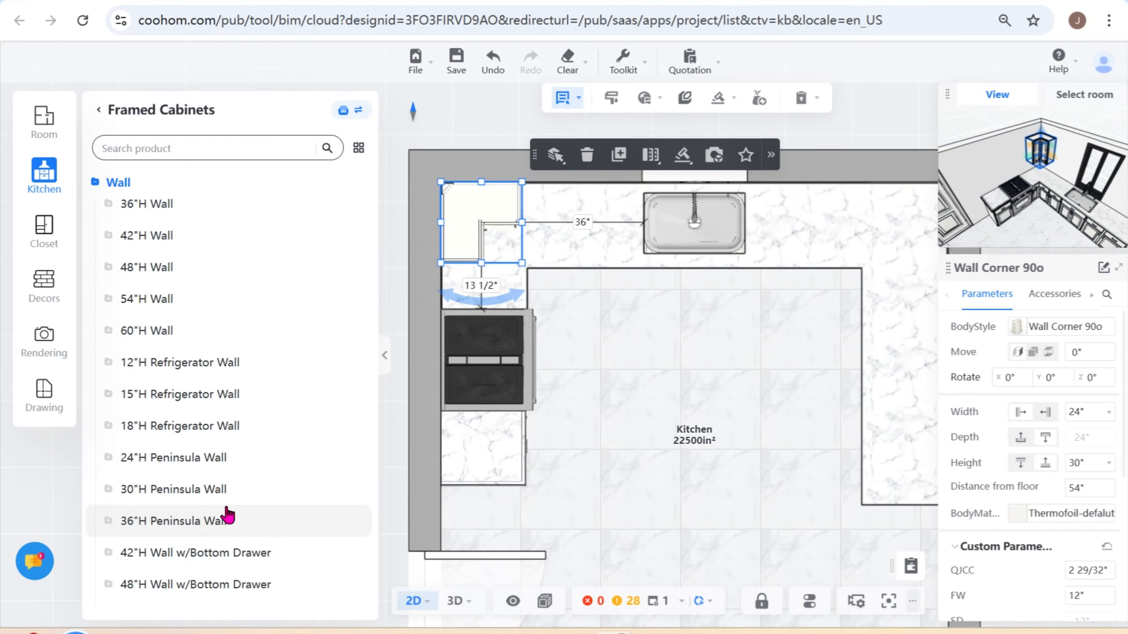
scroll(226, 506, "up", 5)
scroll(228, 499, "down", 8)
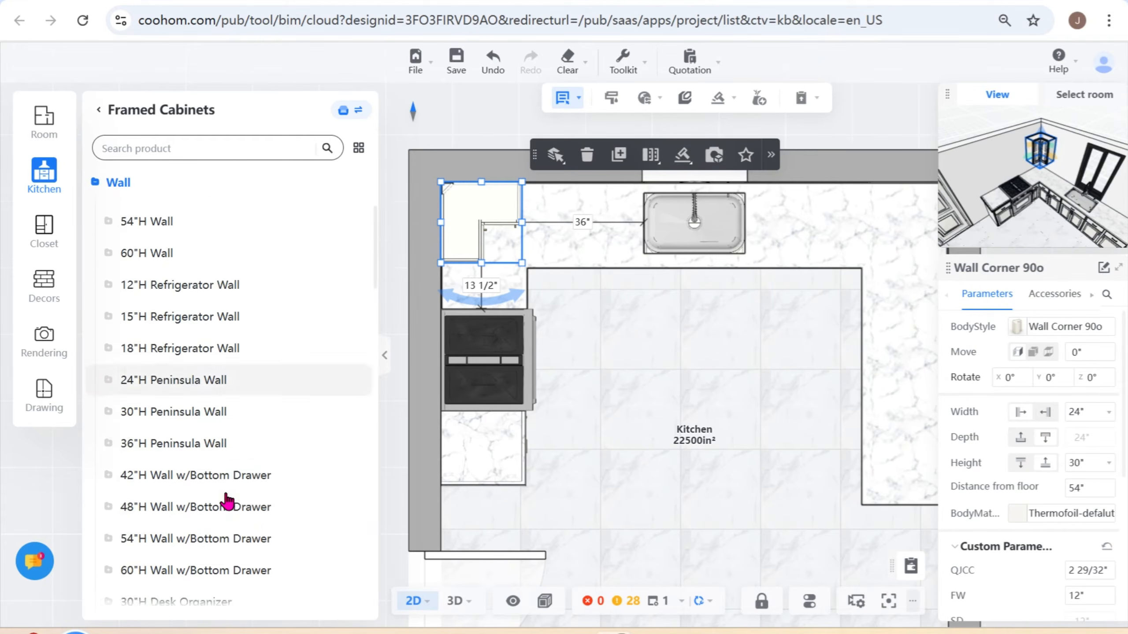
scroll(228, 500, "down", 8)
scroll(240, 489, "up", 3)
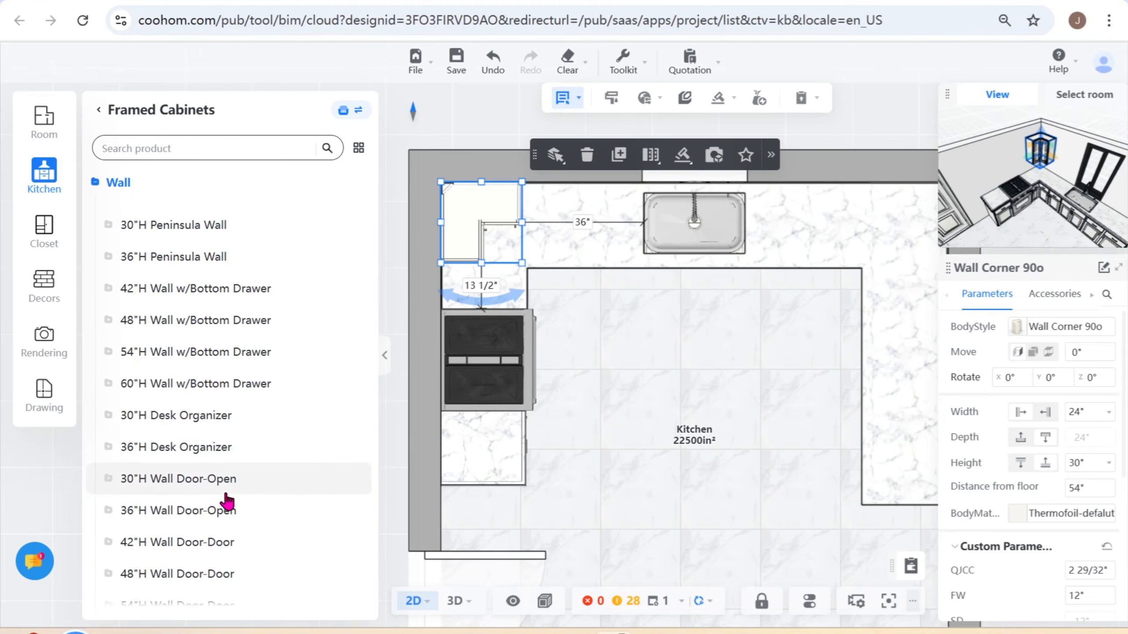
scroll(243, 467, "down", 10)
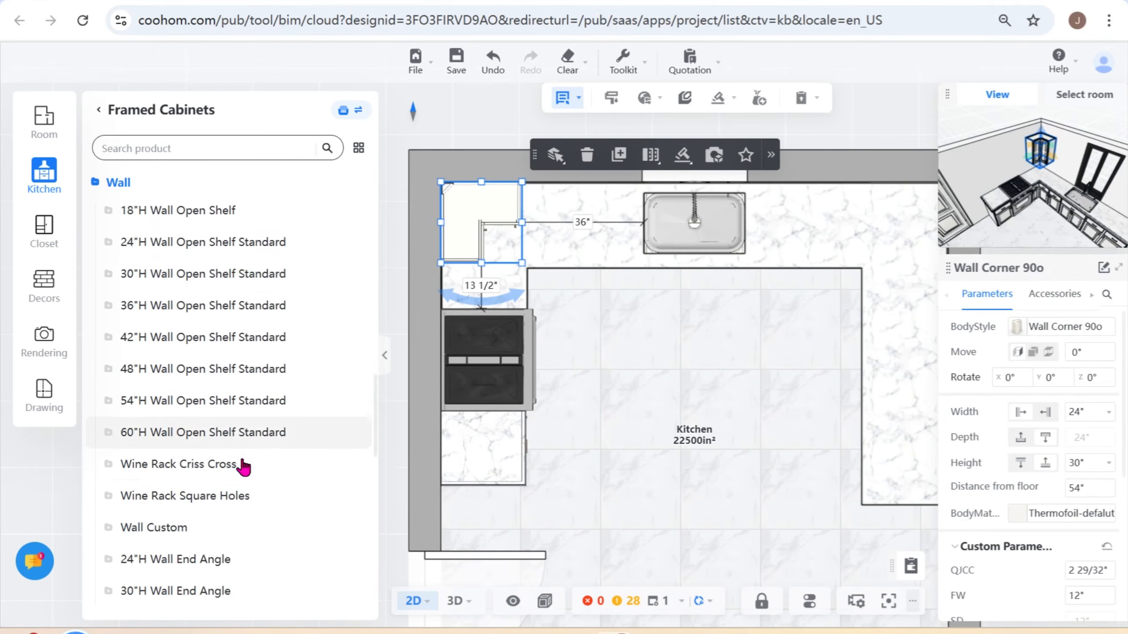
scroll(243, 468, "down", 5)
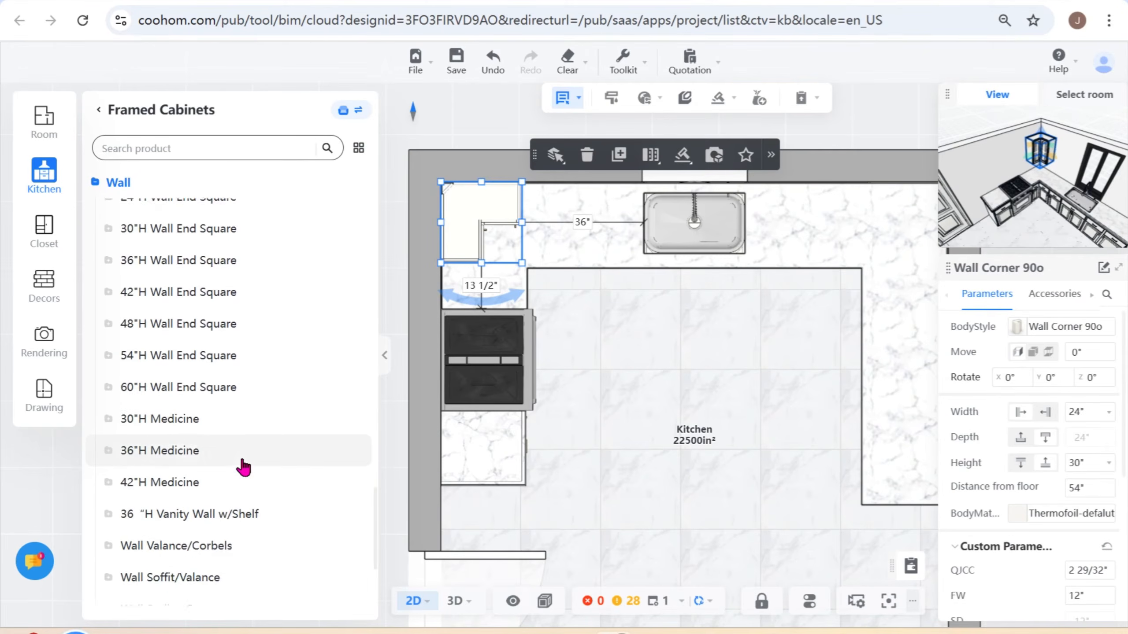
scroll(243, 467, "down", 5)
scroll(243, 468, "up", 10)
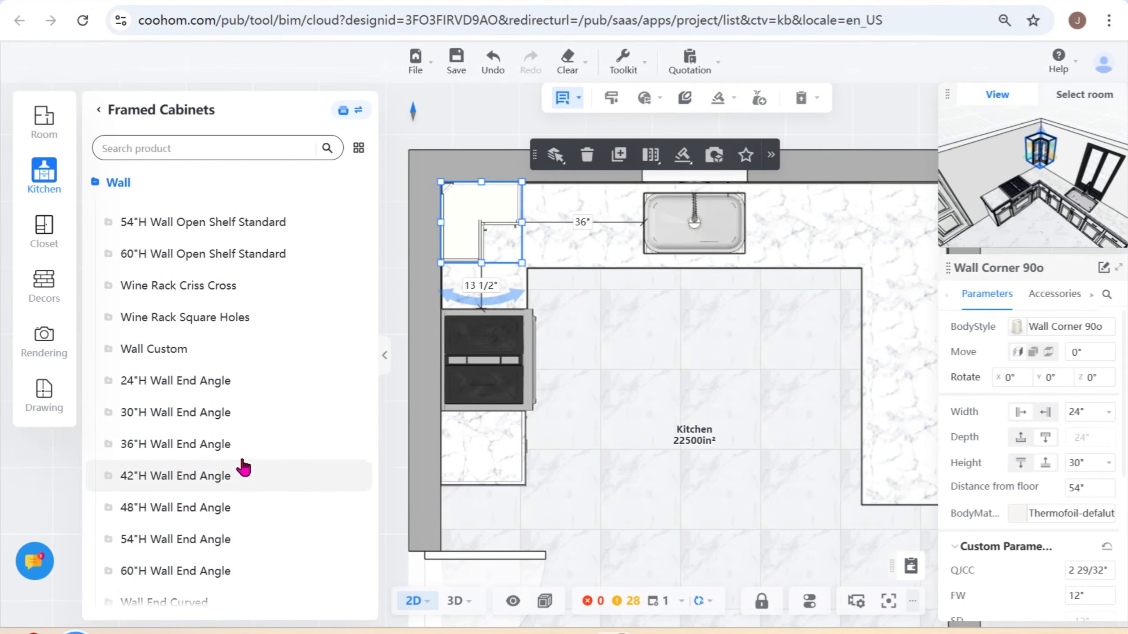
scroll(243, 468, "up", 15)
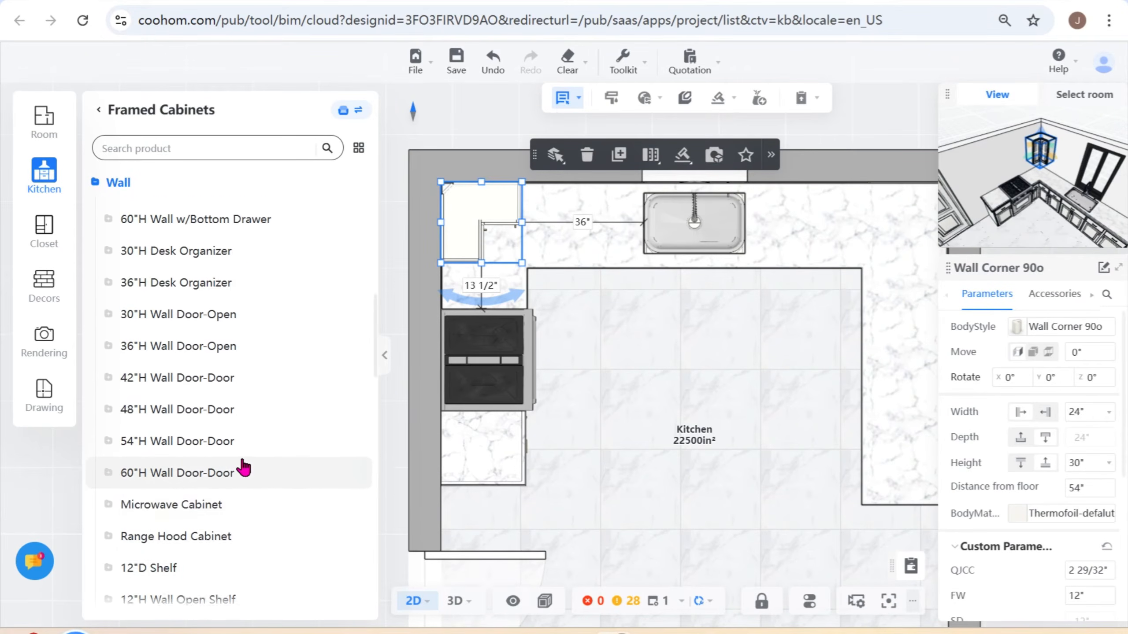
scroll(243, 468, "up", 10)
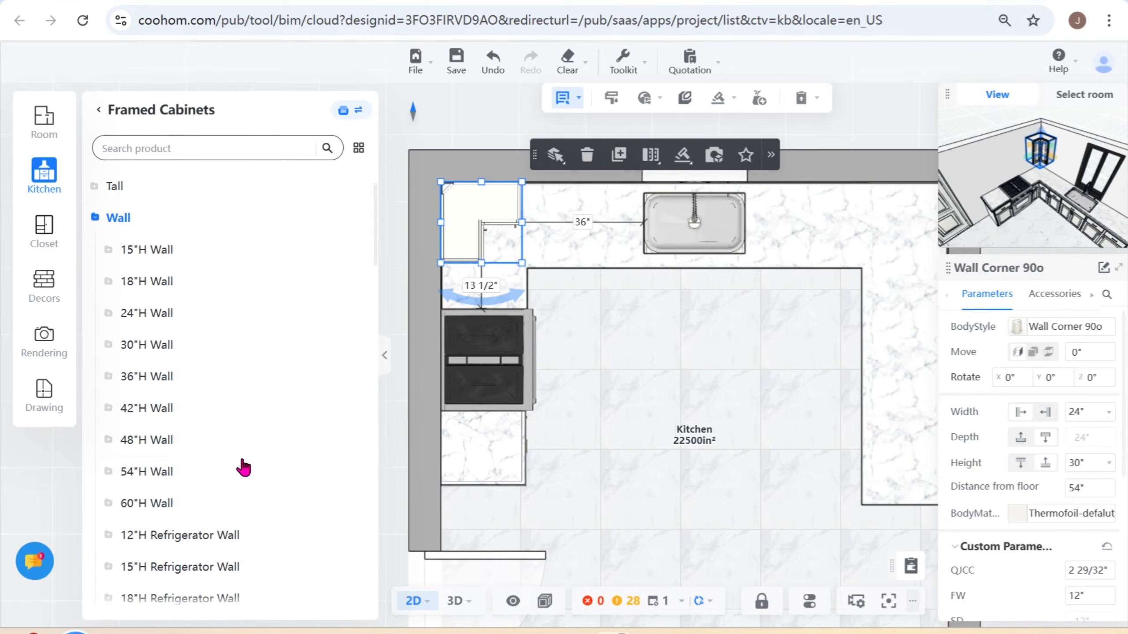
- Look through the remaining wall cabinet subcategories, from the refrigerator and peninsula types down to the Wall End Square types
scroll(244, 467, "down", 5)
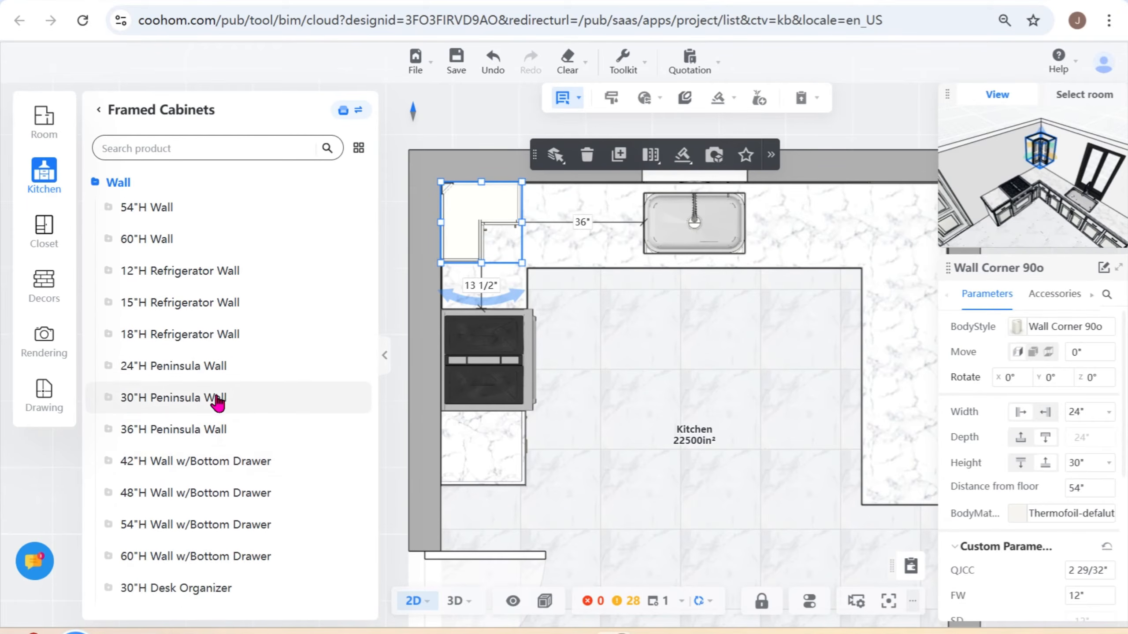
scroll(244, 478, "down", 5)
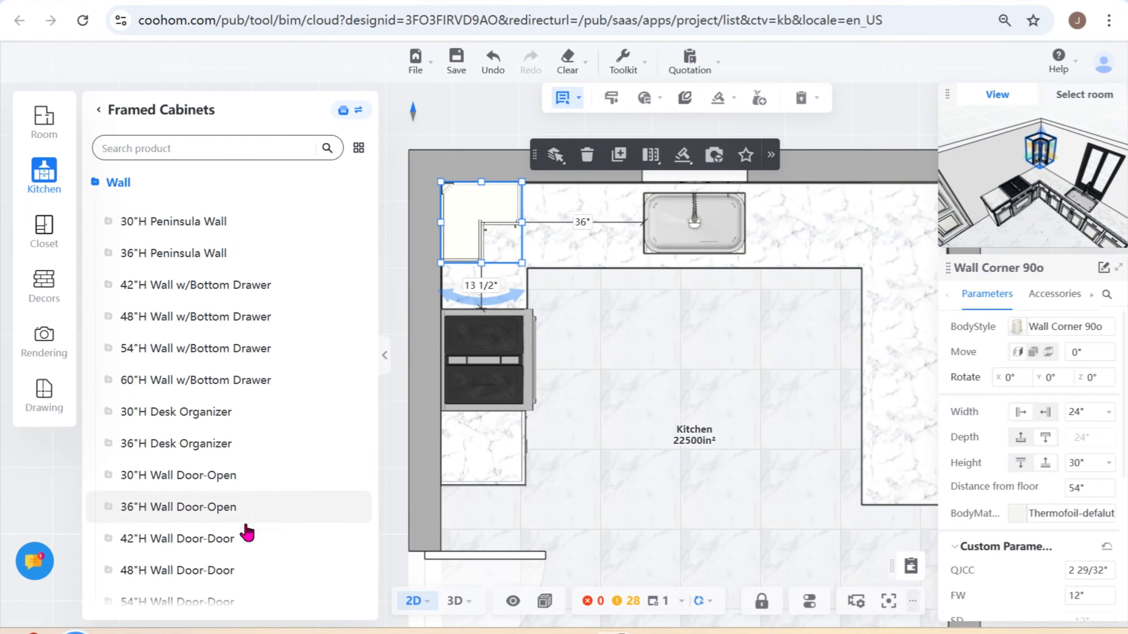
scroll(213, 525, "down", 5)
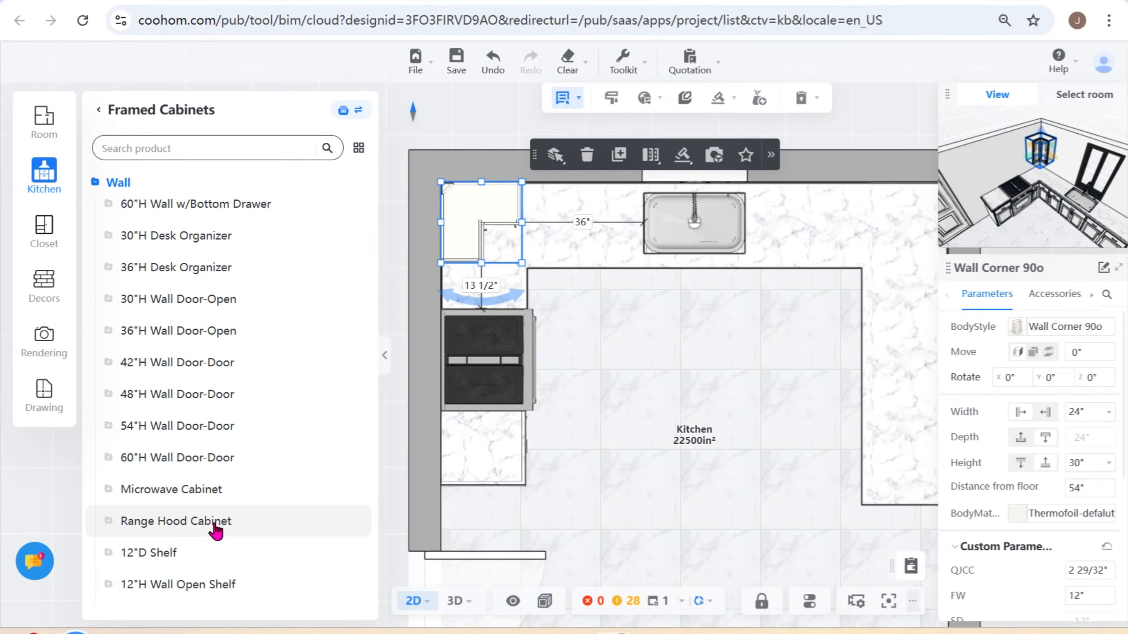
scroll(266, 546, "down", 8)
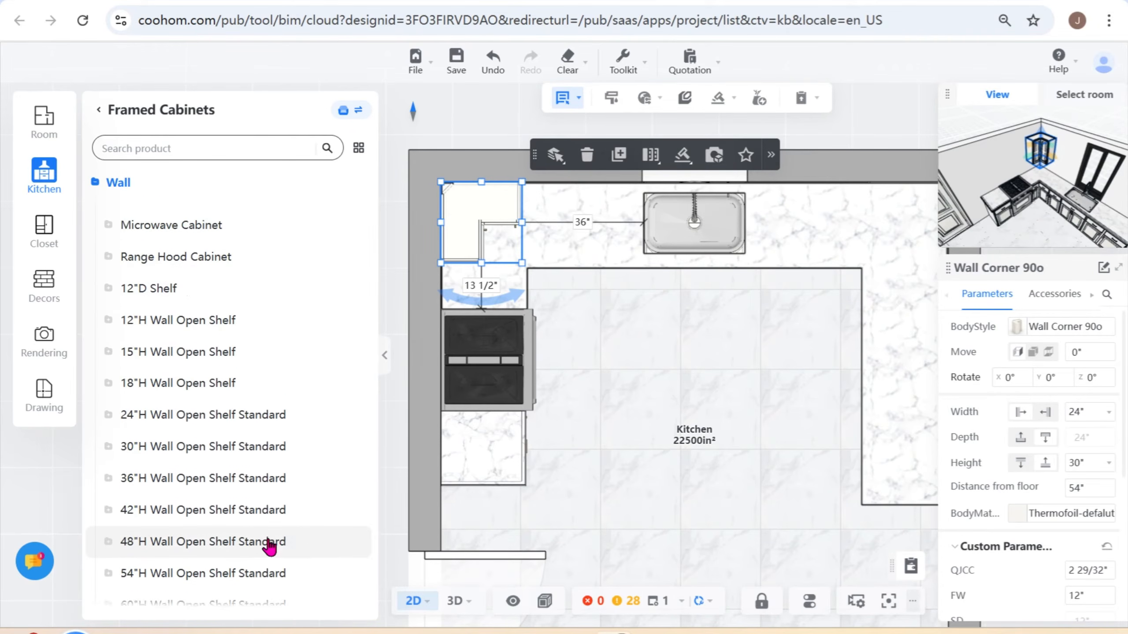
scroll(270, 547, "down", 14)
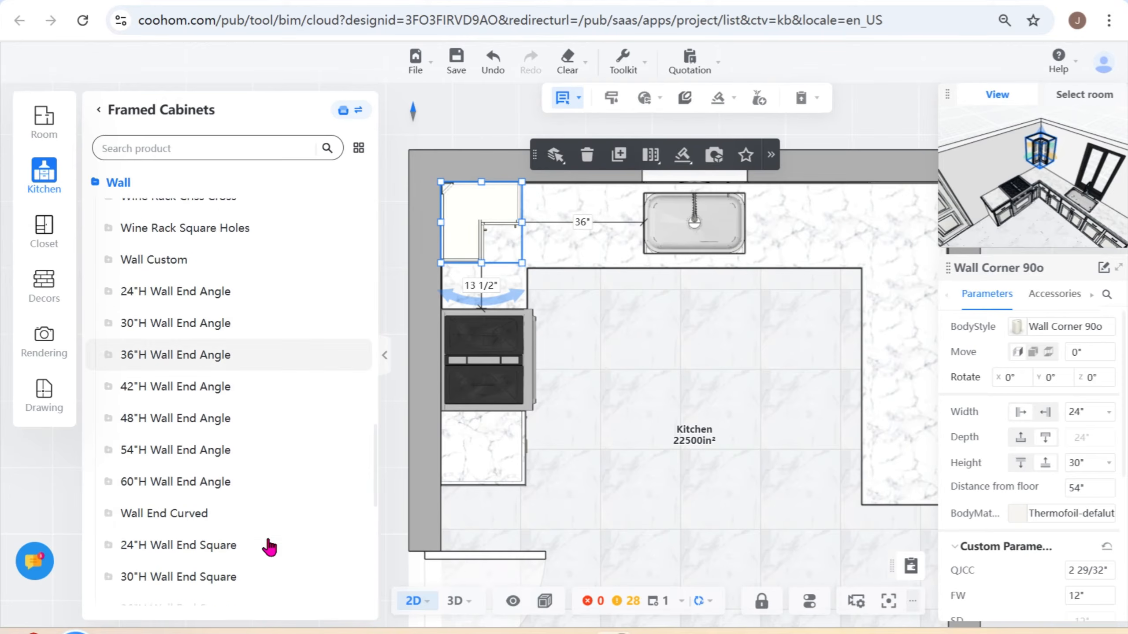
scroll(269, 548, "down", 3)
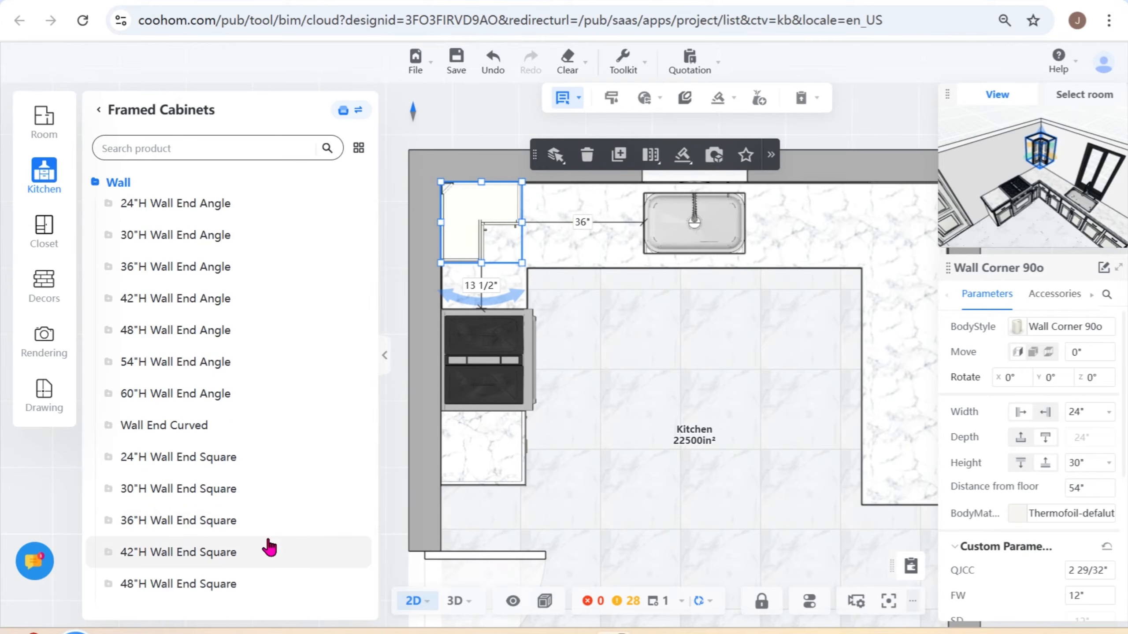
scroll(269, 547, "up", 20)
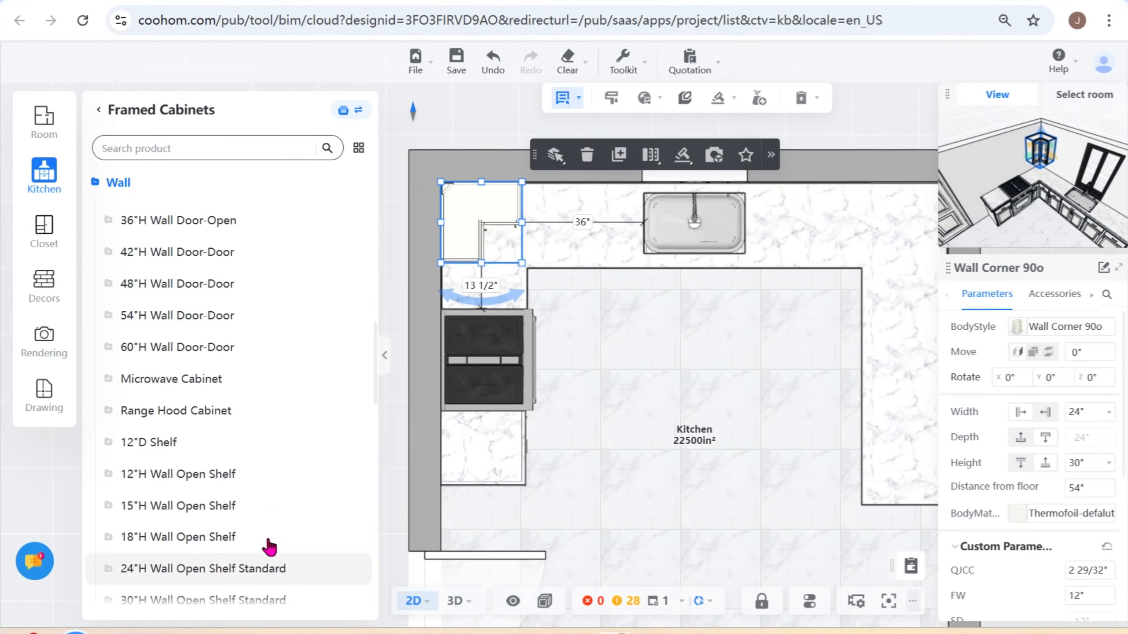
- Search the framed cabinets for W3030 and place the W3030 Wall cabinet directly beside the corner wall cabinet on the sink wall
left_click(231, 144)
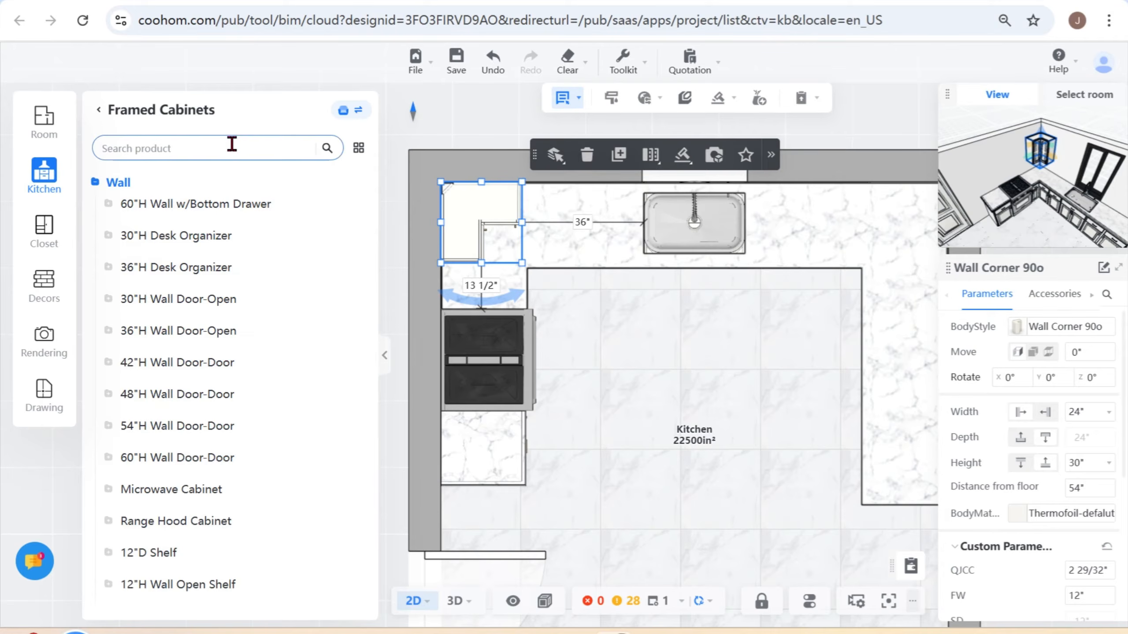
type("W30")
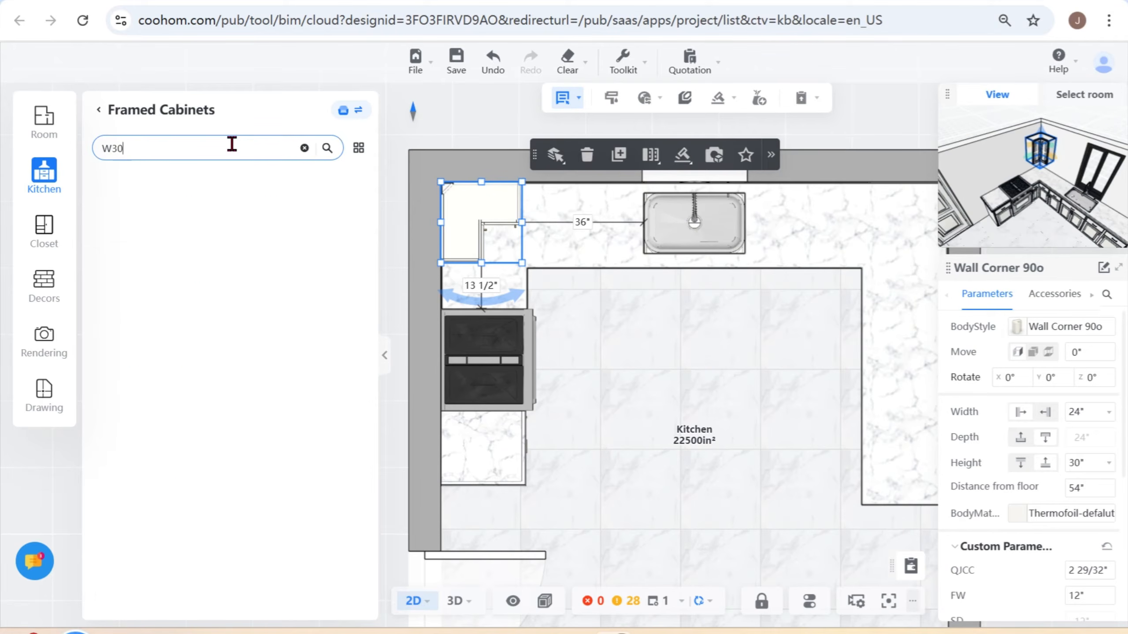
type("30")
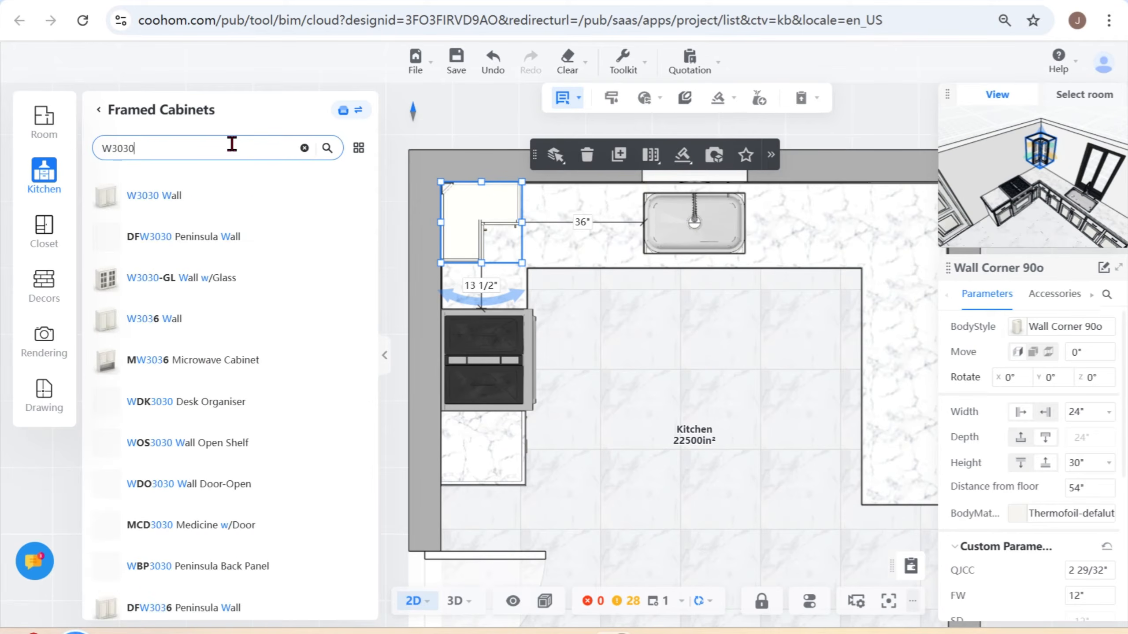
left_click(151, 197)
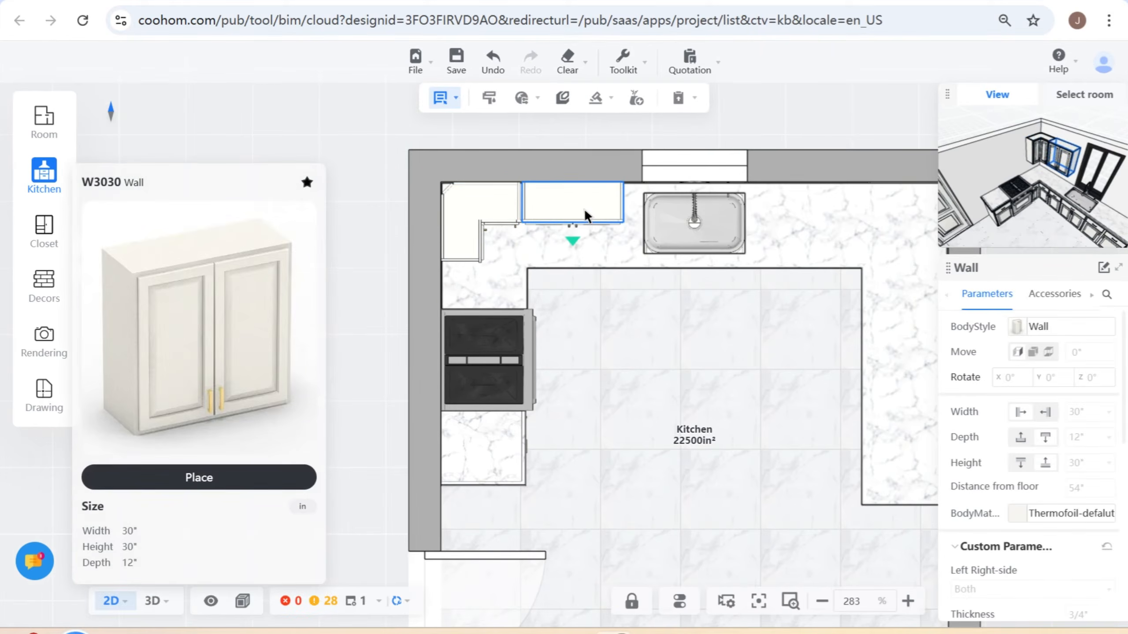
left_click(585, 215)
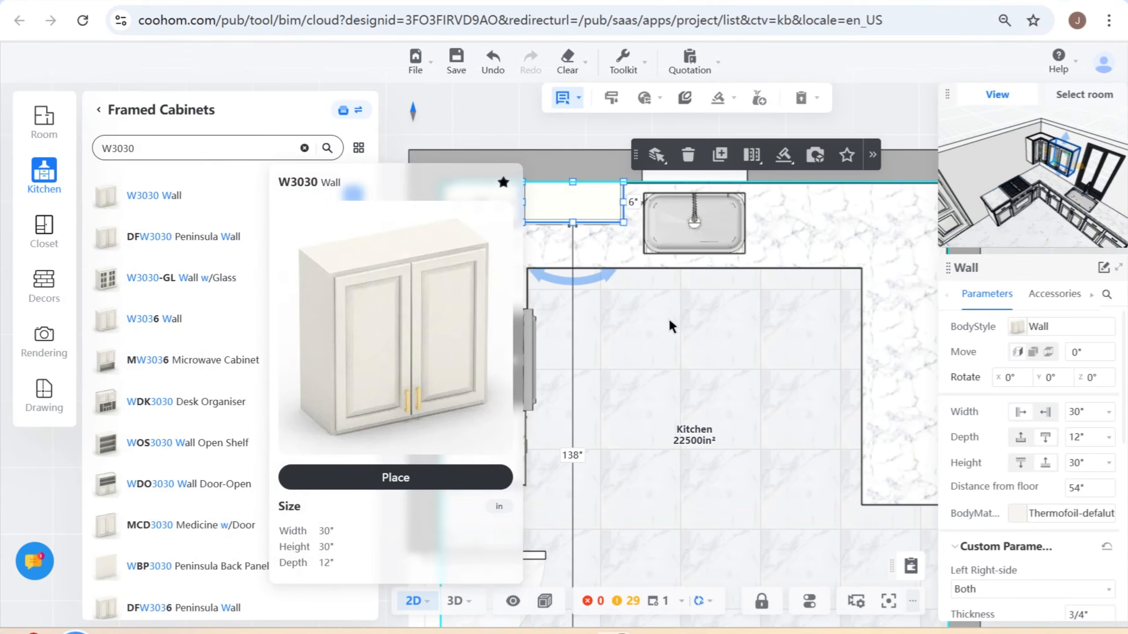
- Copy the W3030 wall cabinet to the other side of the sink and set its distance from the side wall to 24"
left_click(720, 155)
left_click(835, 214)
scroll(733, 316, "up", 3)
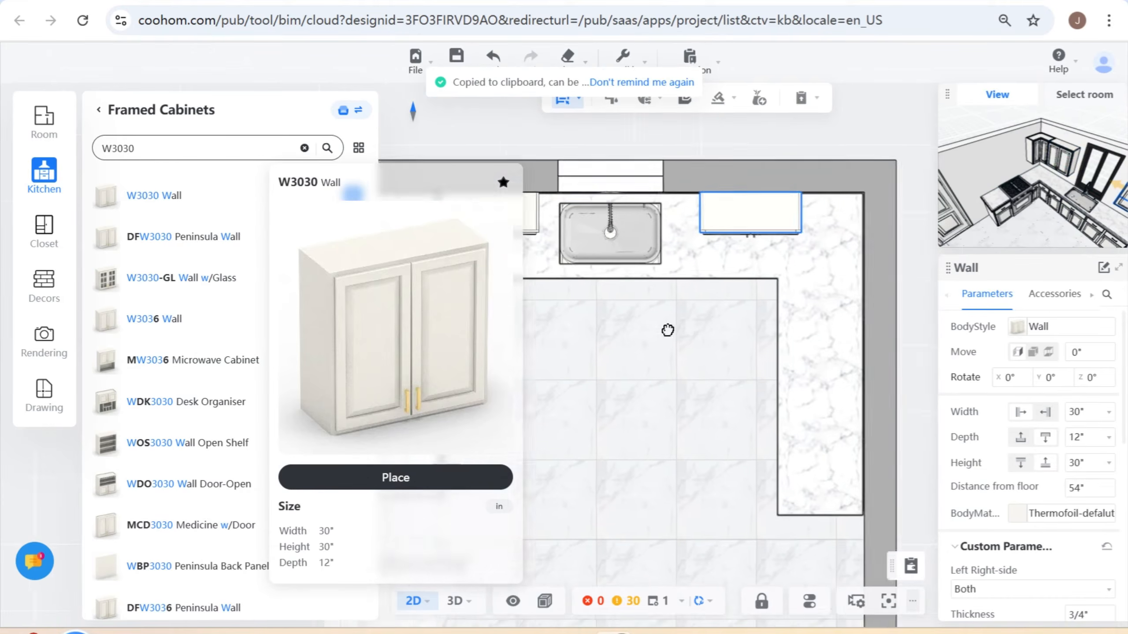
left_click(761, 220)
type("2")
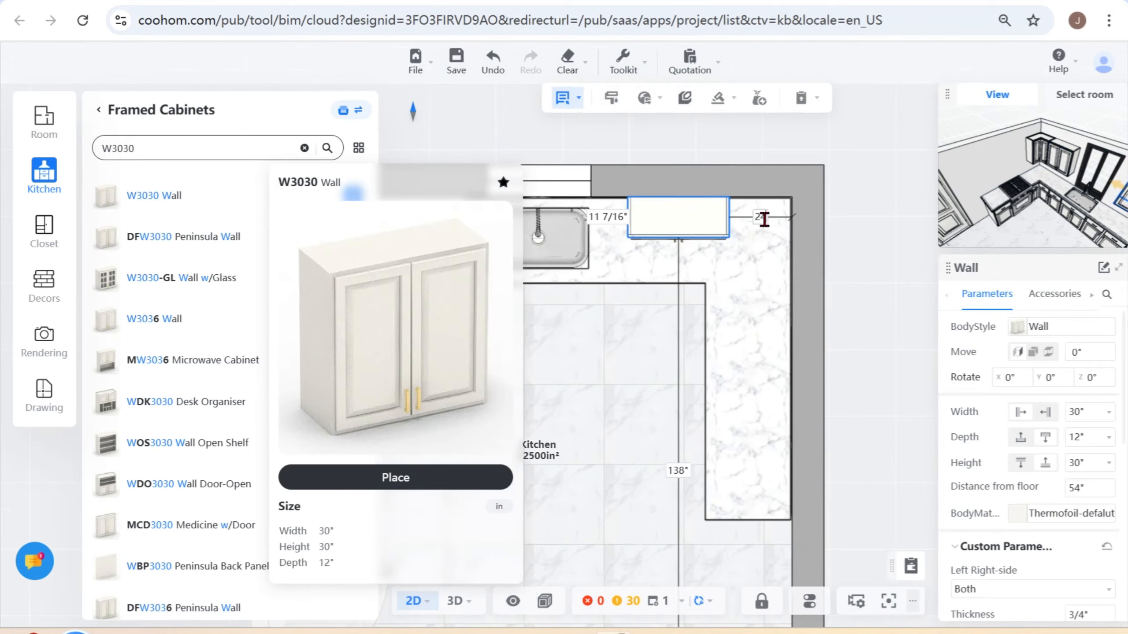
type("4")
key("Return")
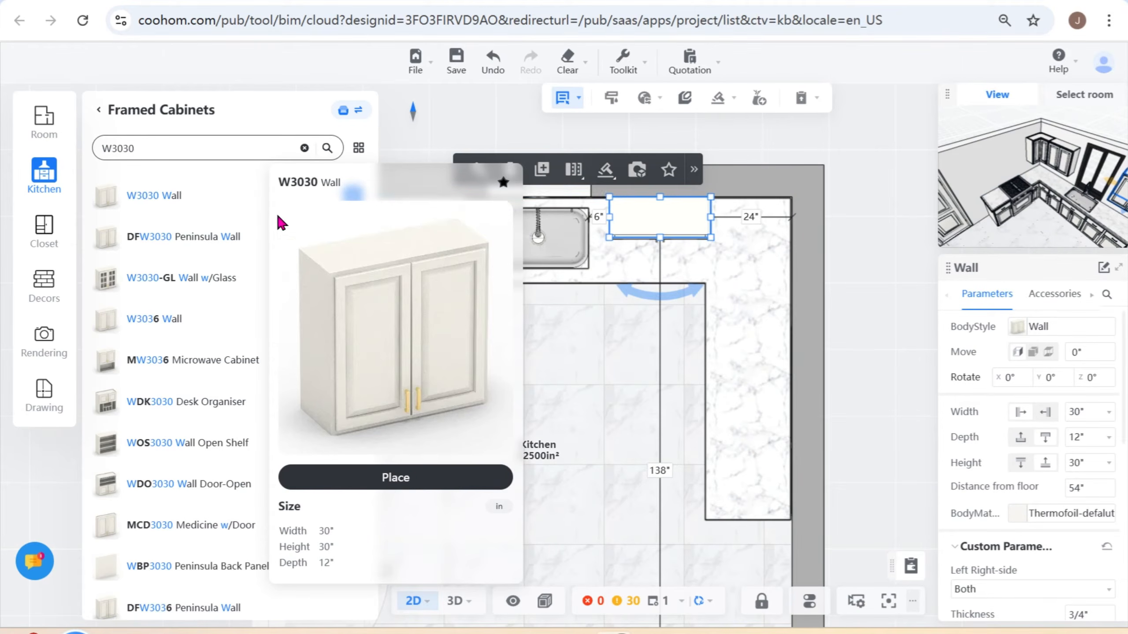
- Search for W2430R and place the W2430R Wall cabinet in the 24" gap between the copied wall cabinet and the side wall
double_click(193, 151)
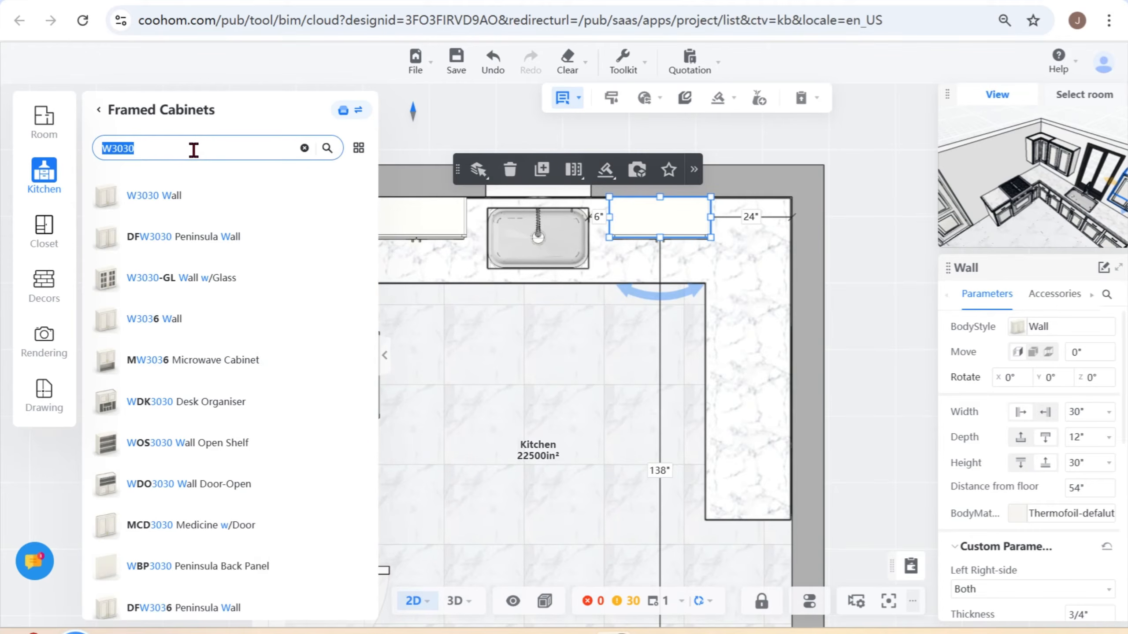
type("W24")
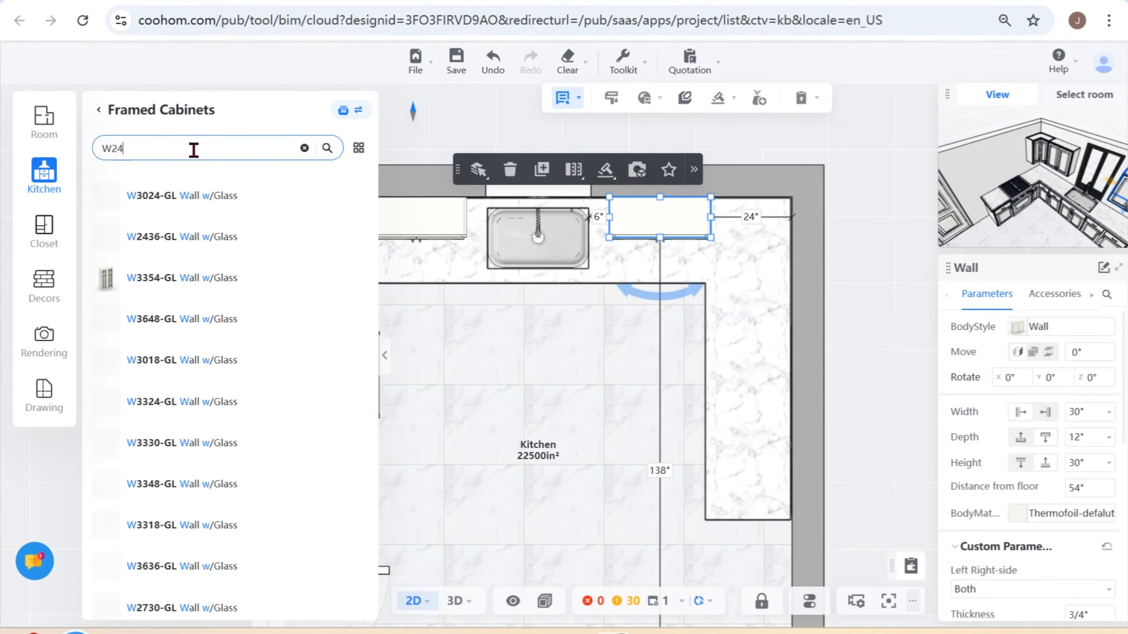
type("30")
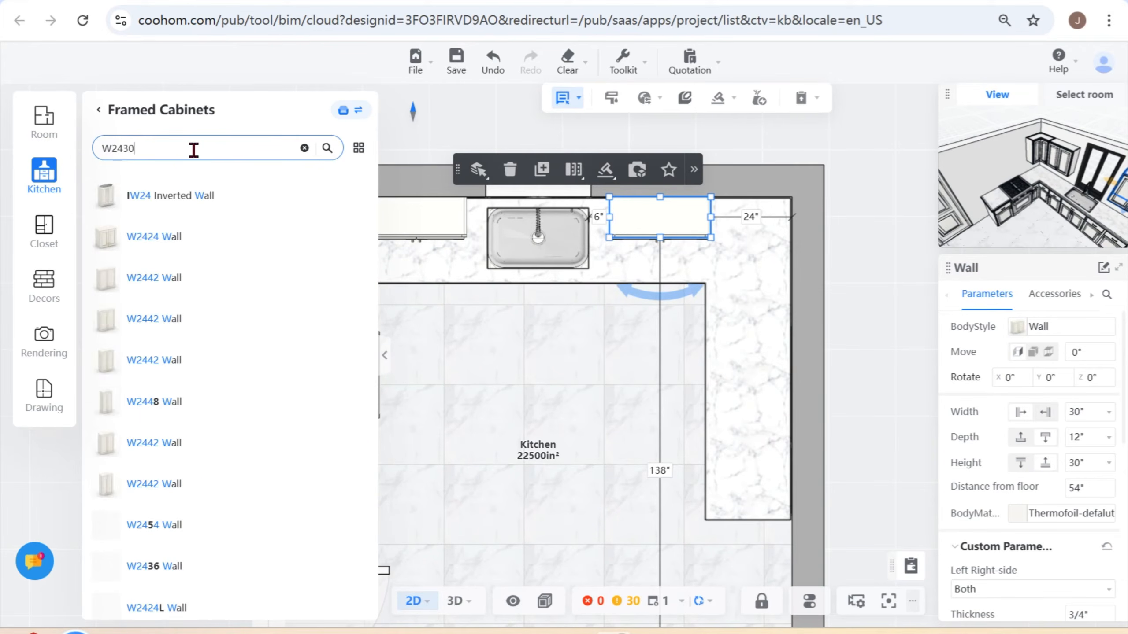
type("R")
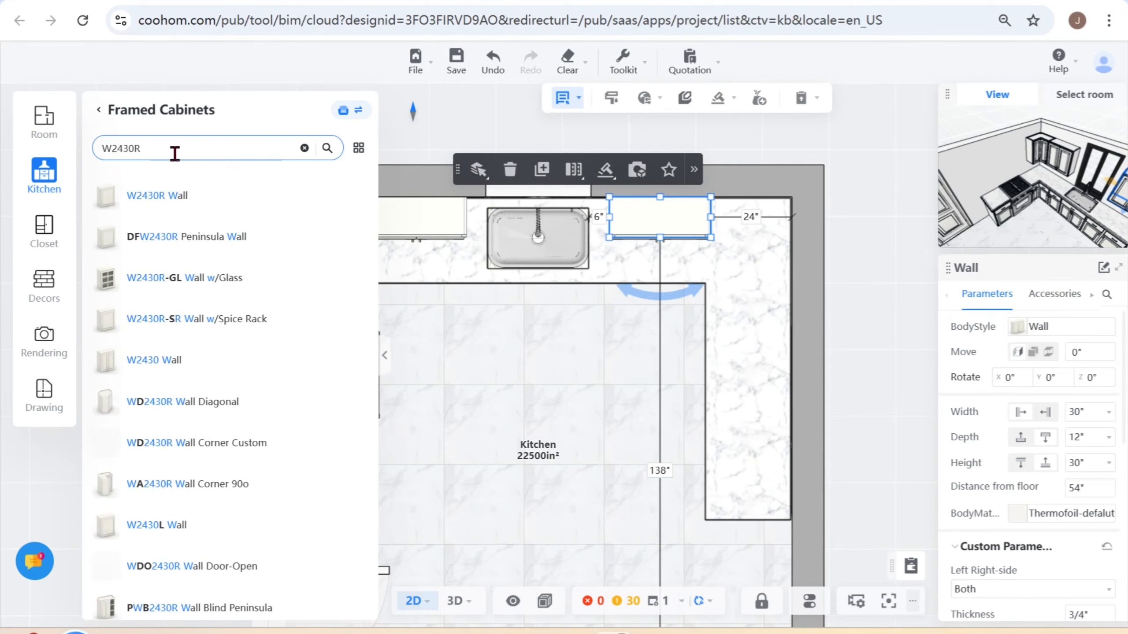
left_click(170, 200)
left_click(755, 225)
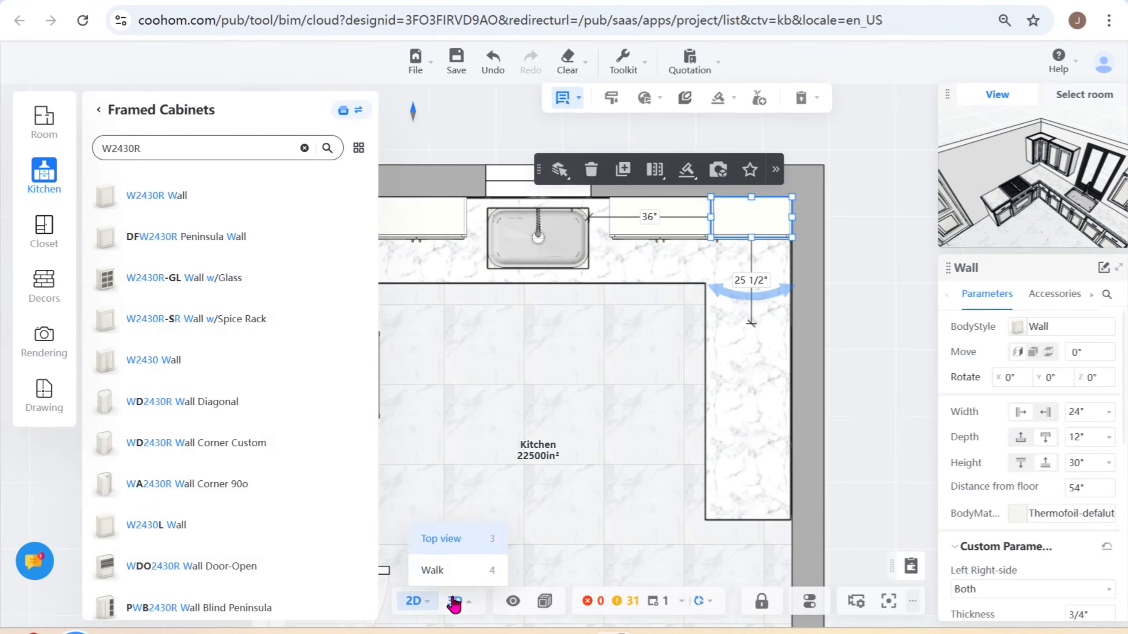
- Inspect the wall cabinets and the sink in 3D, review the sink base's parameters and materials, and return to the 2D floor plan
left_click(455, 601)
left_click_drag(576, 489, 605, 493)
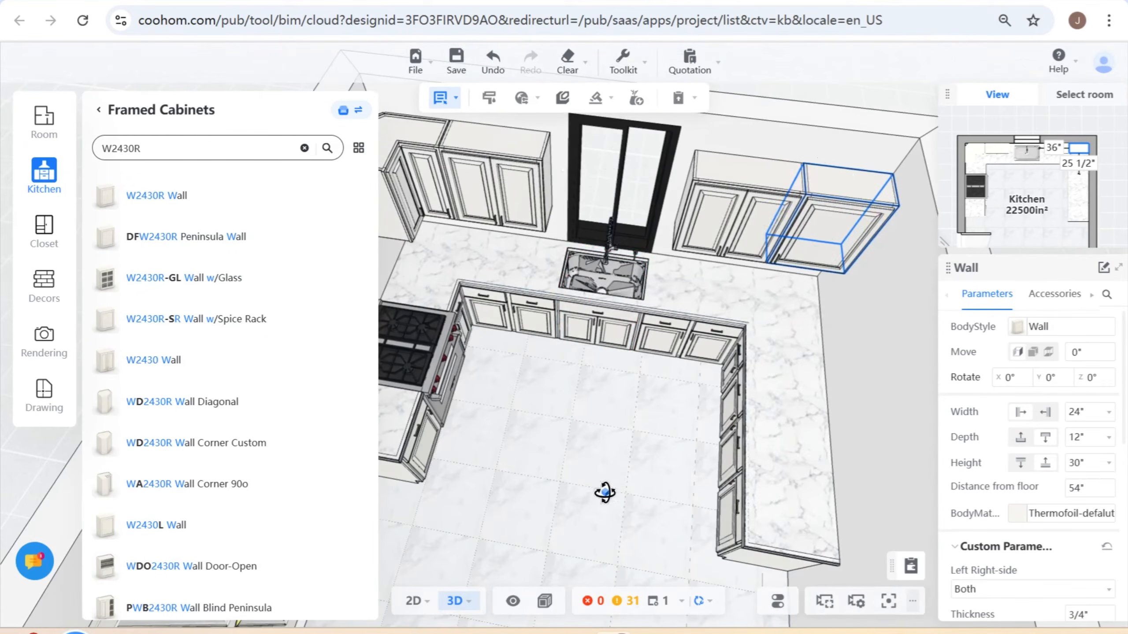
left_click(586, 272)
left_click(586, 270)
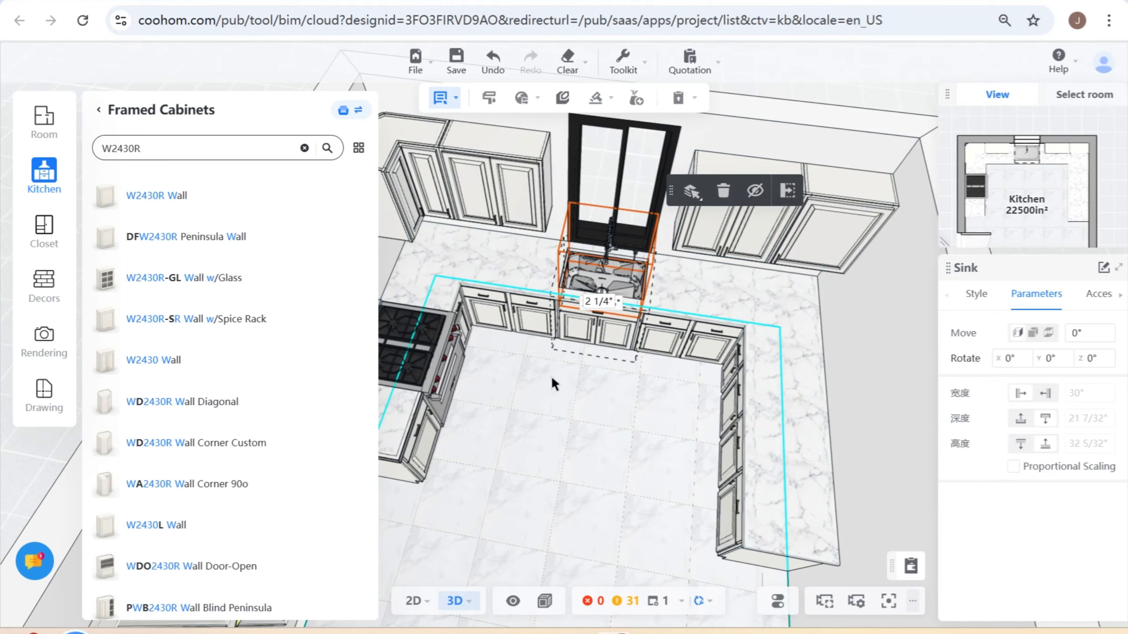
left_click(608, 276)
left_click(608, 275)
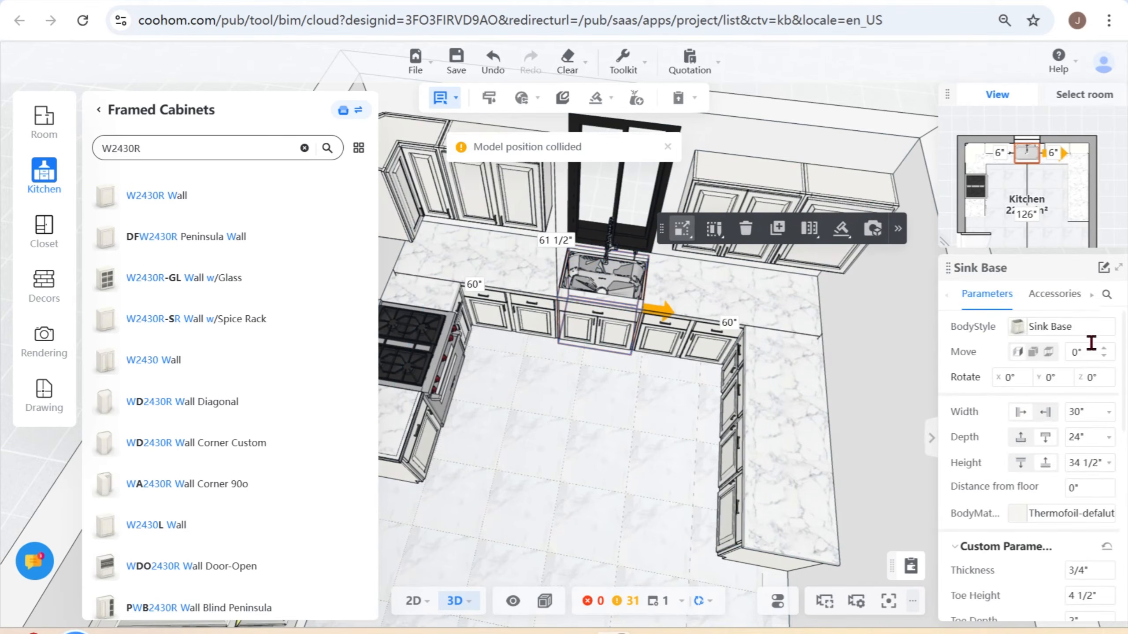
left_click(1105, 521)
scroll(1008, 590, "down", 3)
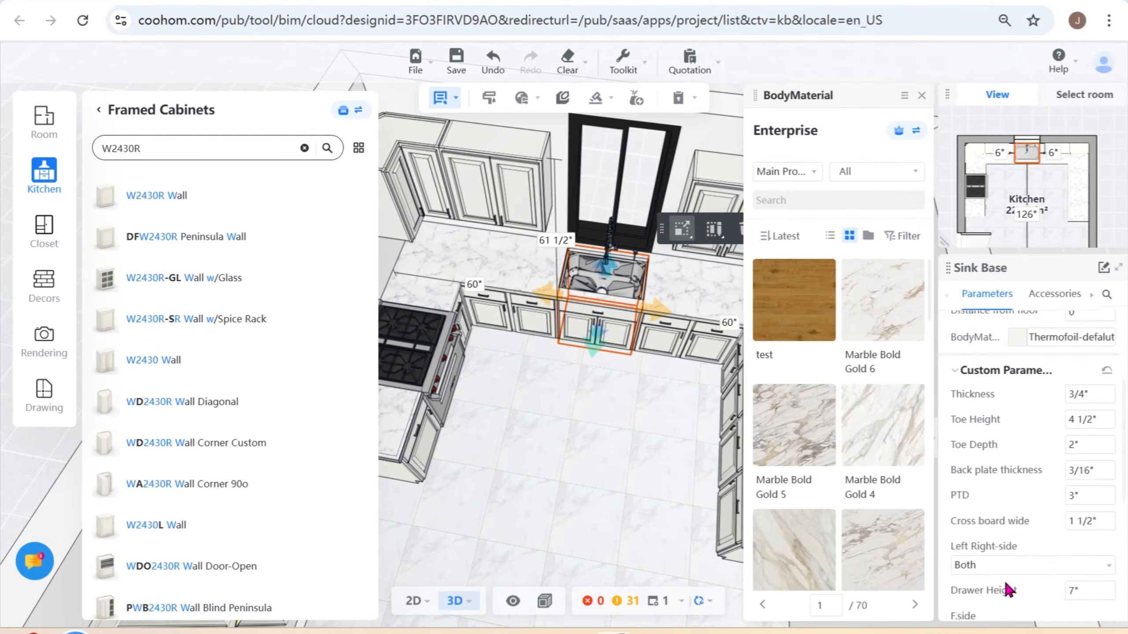
scroll(1007, 589, "down", 3)
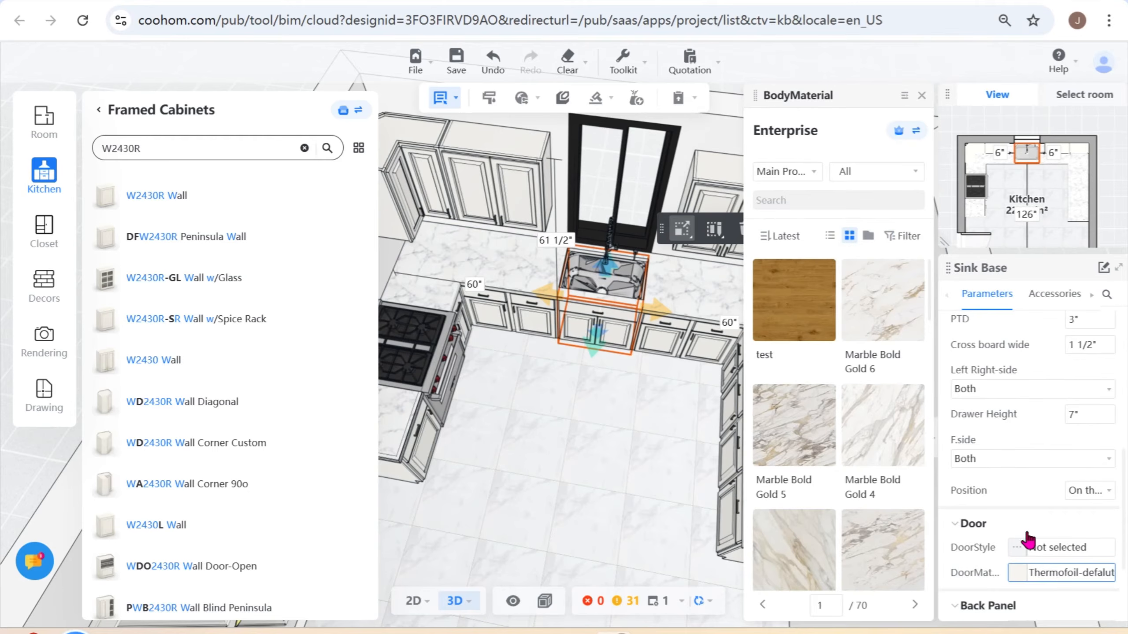
scroll(1063, 579, "down", 3)
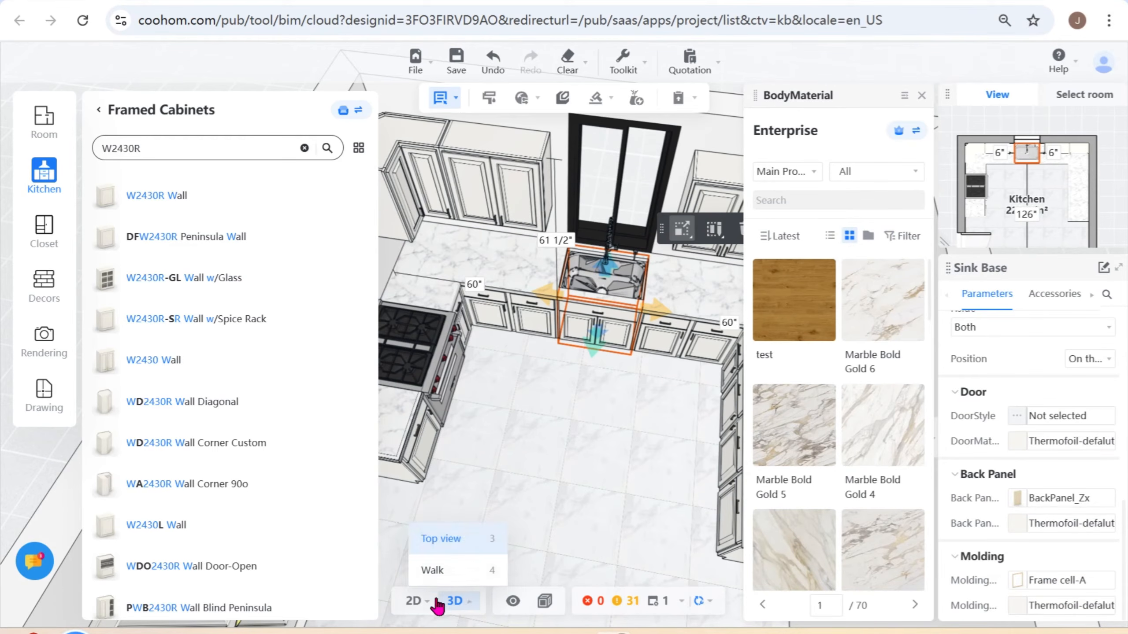
left_click(415, 601)
left_click(560, 251)
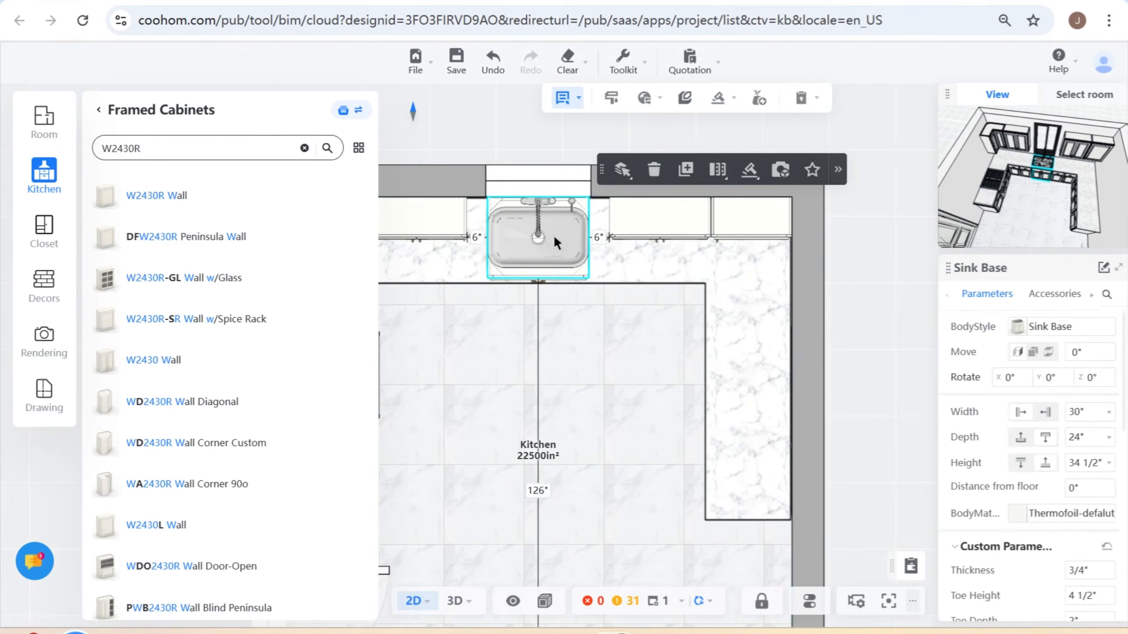
mouse_move(717, 170)
mouse_move(718, 98)
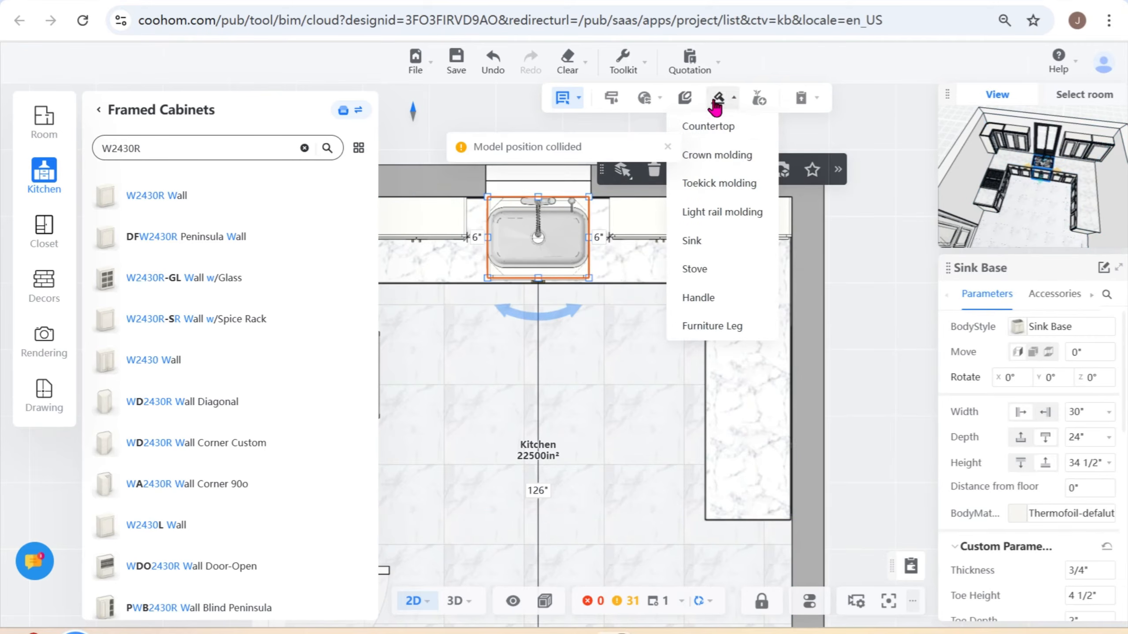
left_click(712, 120)
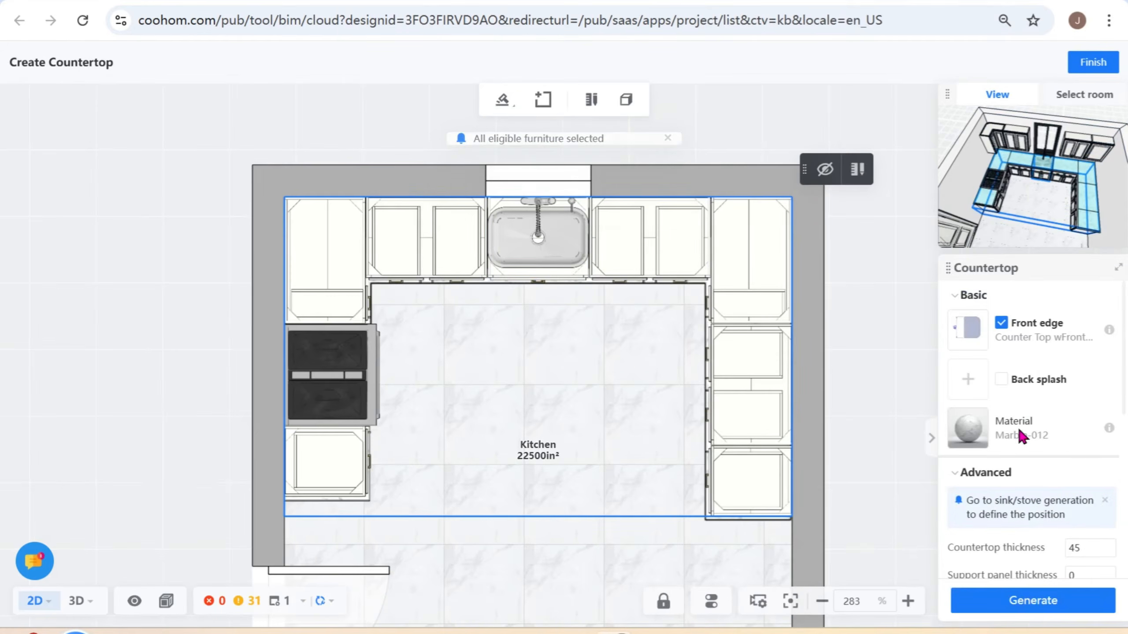
left_click(540, 253)
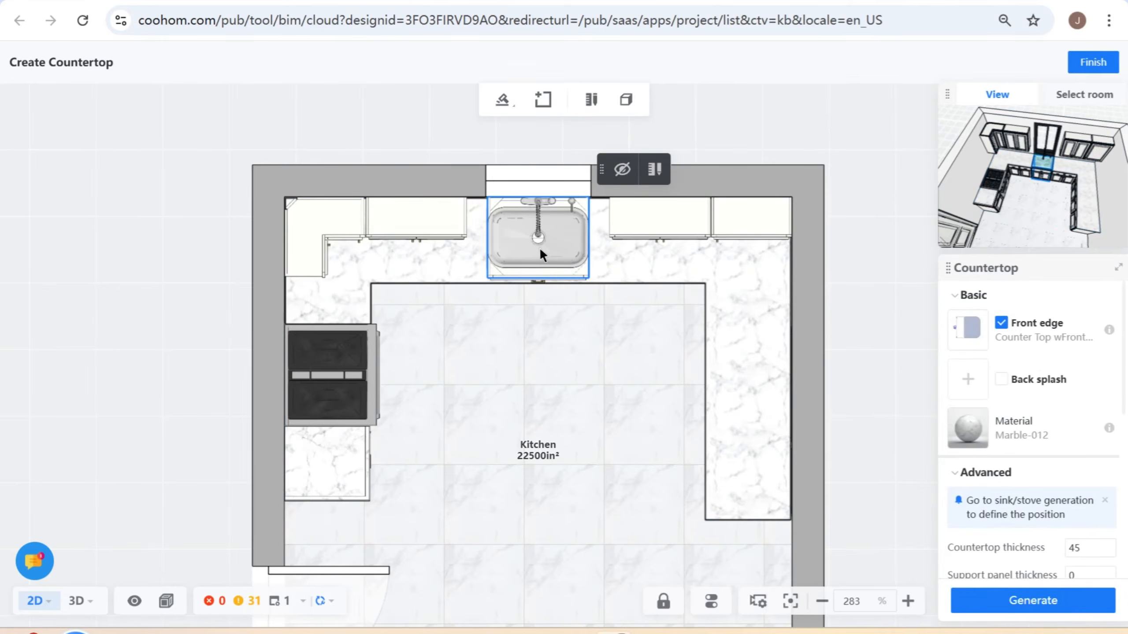
left_click(1095, 65)
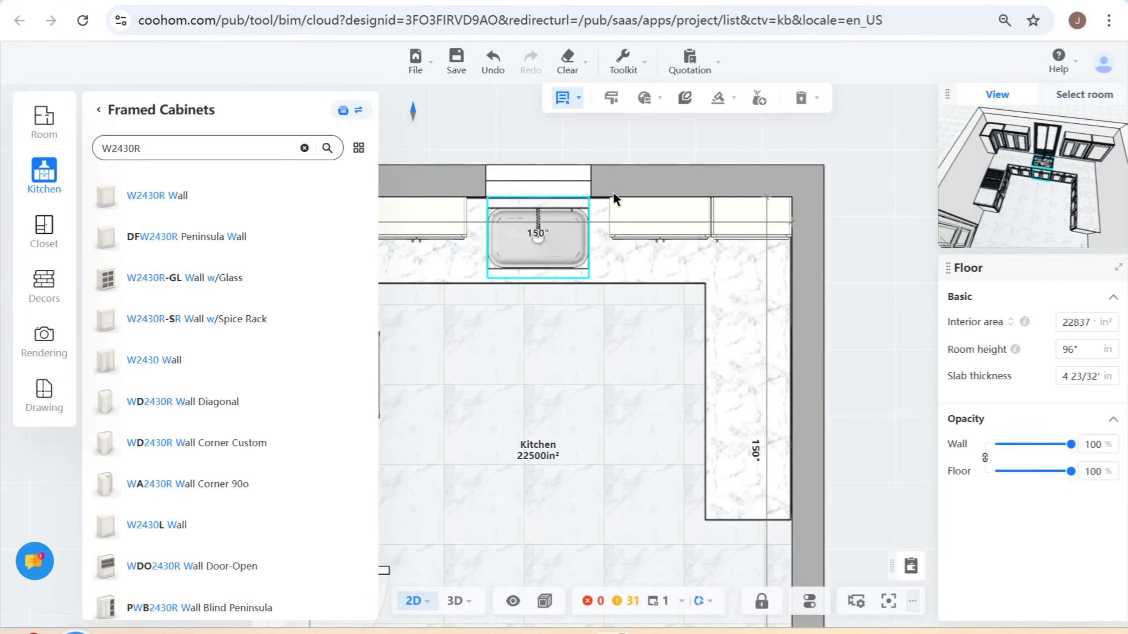
- Reopen sink generation for the sink base, switch the sink's installation type to the top-mounted option, and regenerate the sink
mouse_move(720, 96)
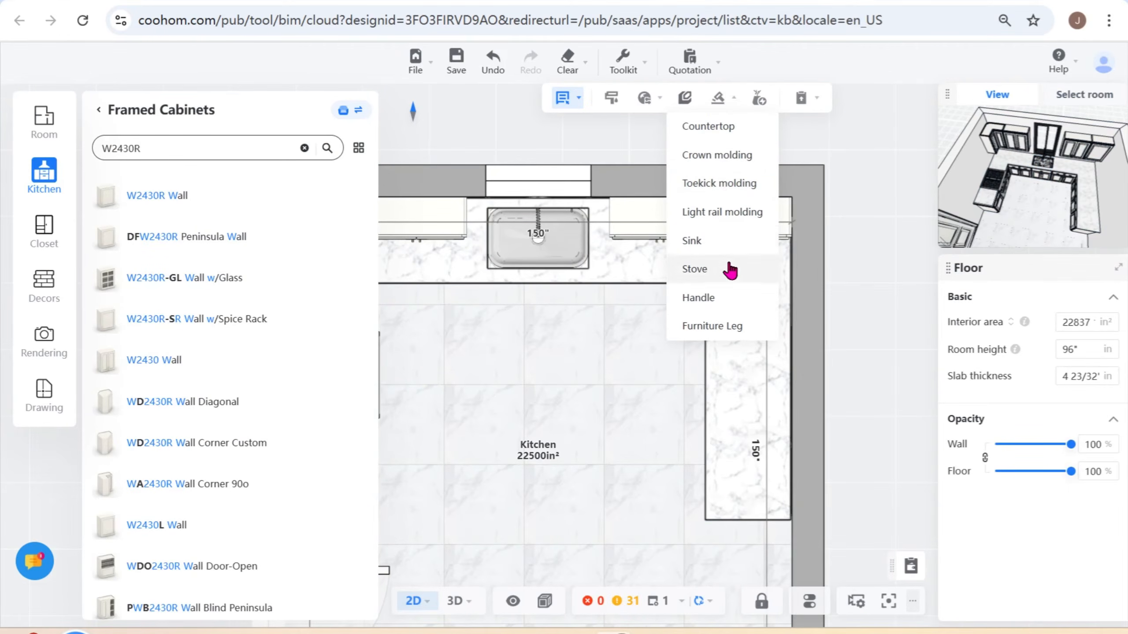
left_click(716, 249)
left_click(551, 247)
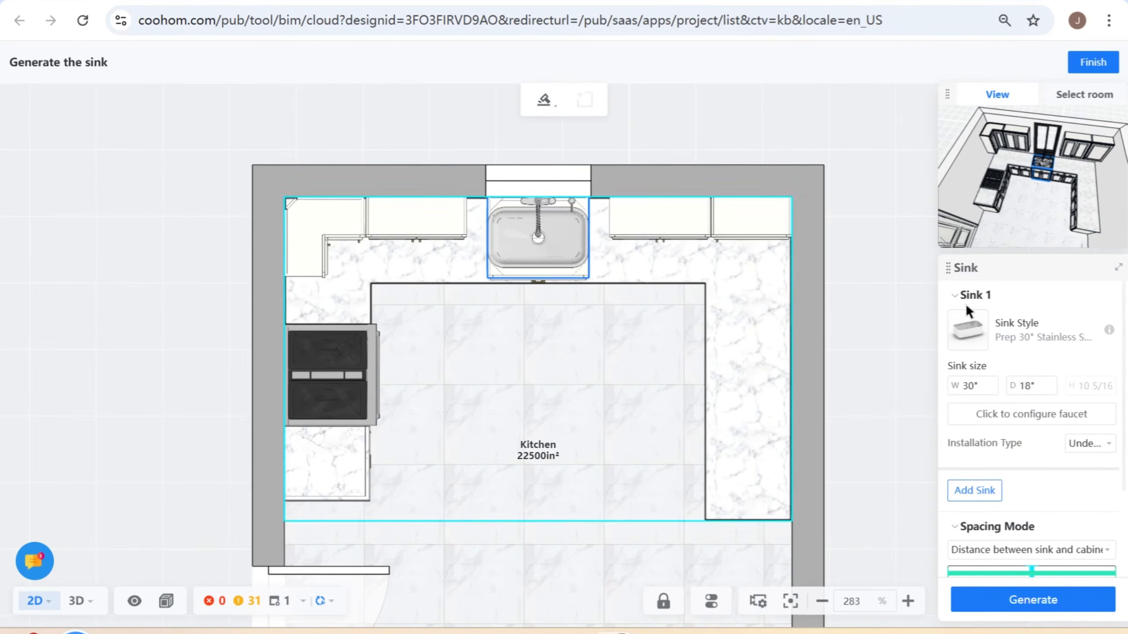
left_click(1089, 447)
left_click(1086, 462)
left_click(1045, 599)
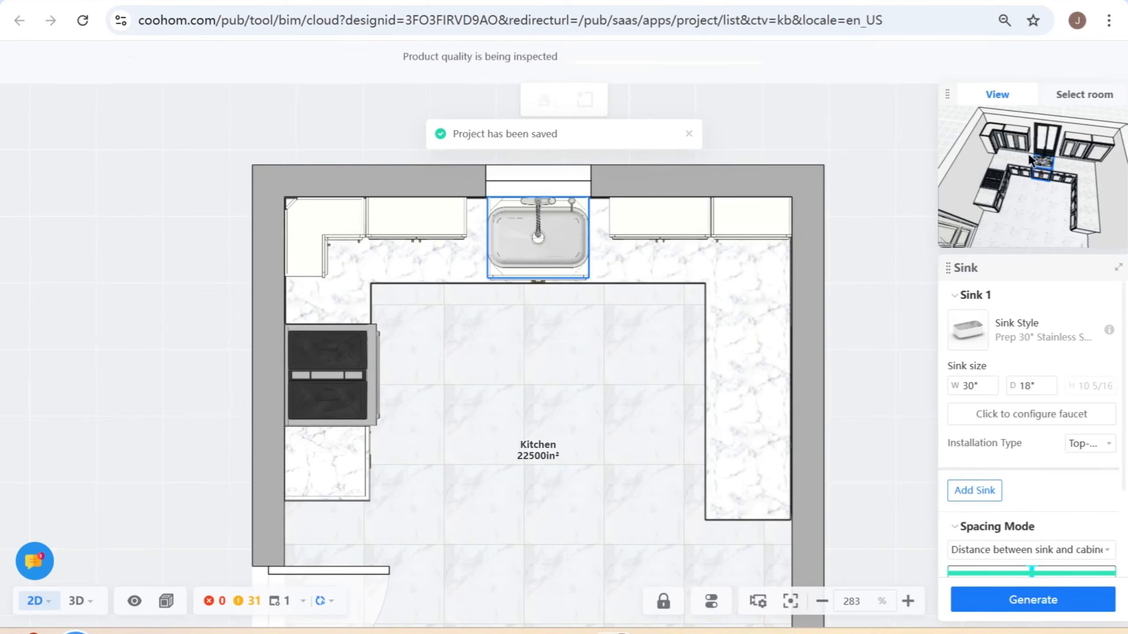
scroll(545, 243, "up", 1)
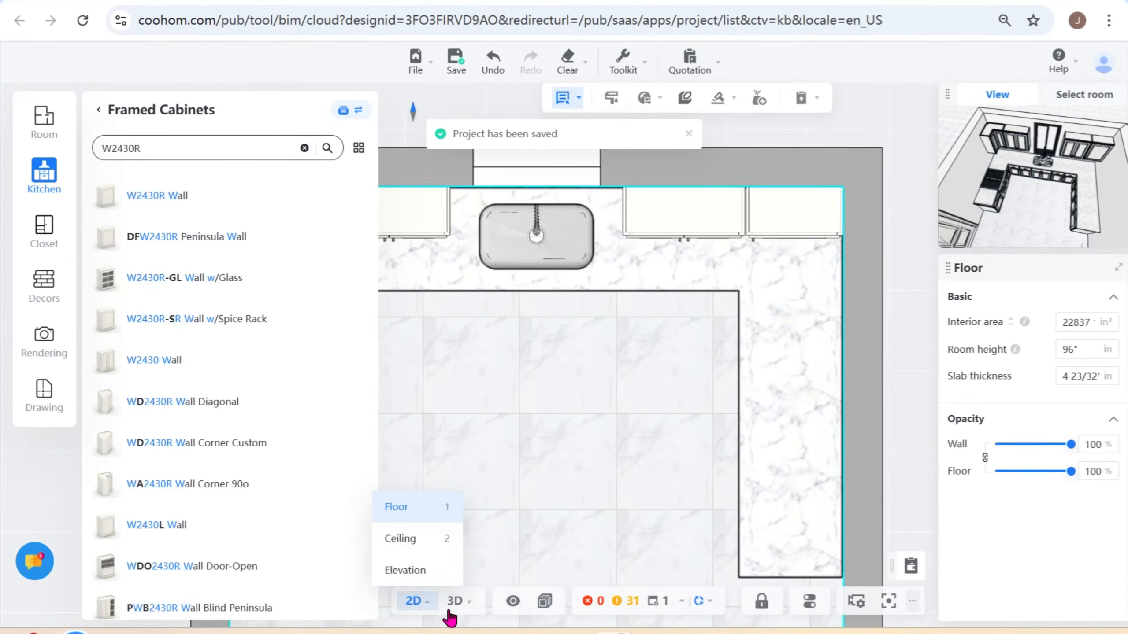
- Inspect the regenerated sink, countertop and cabinets in 3D from several angles, and return to the 2D floor plan
left_click(455, 602)
scroll(581, 341, "up", 3)
scroll(619, 313, "up", 2)
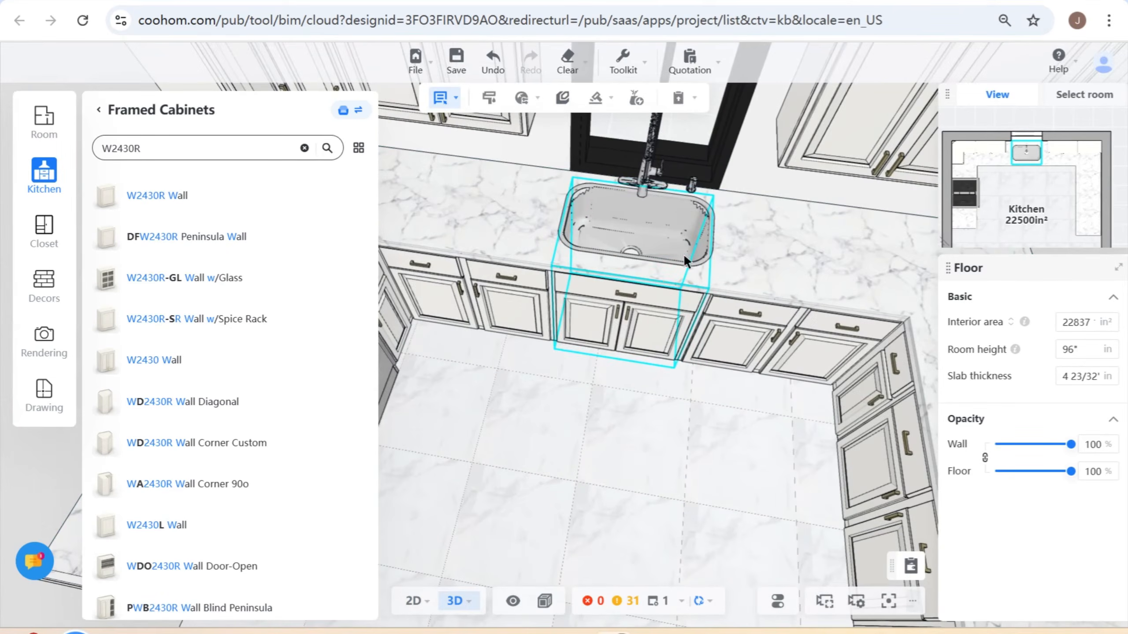
scroll(693, 320, "down", 3)
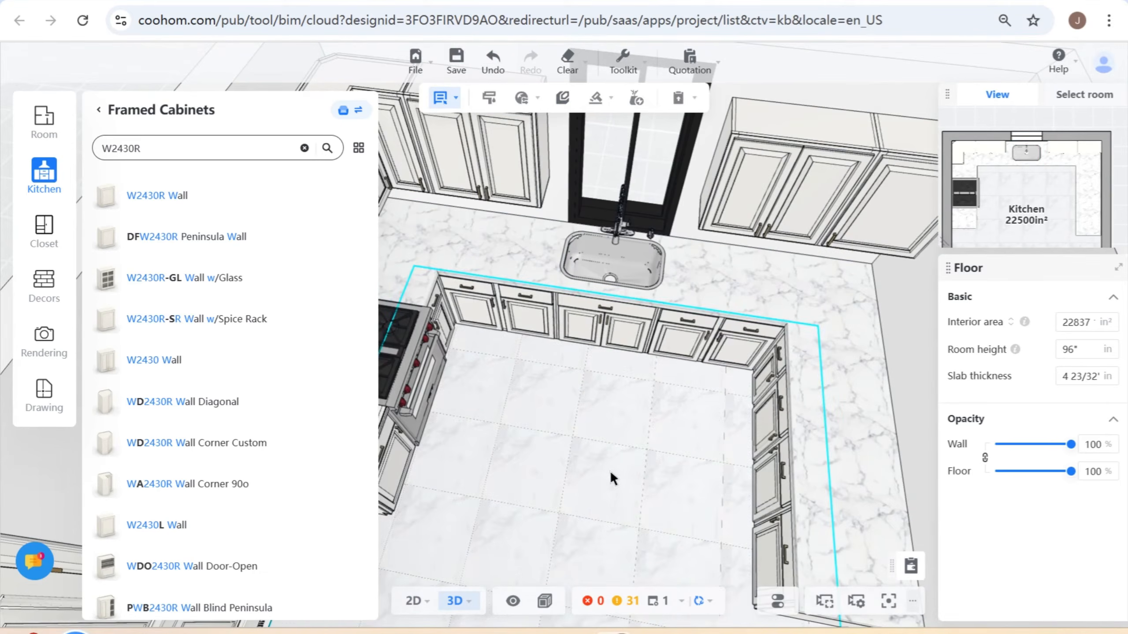
left_click(608, 471)
right_click_drag(676, 466, 612, 458)
scroll(612, 457, "down", 3)
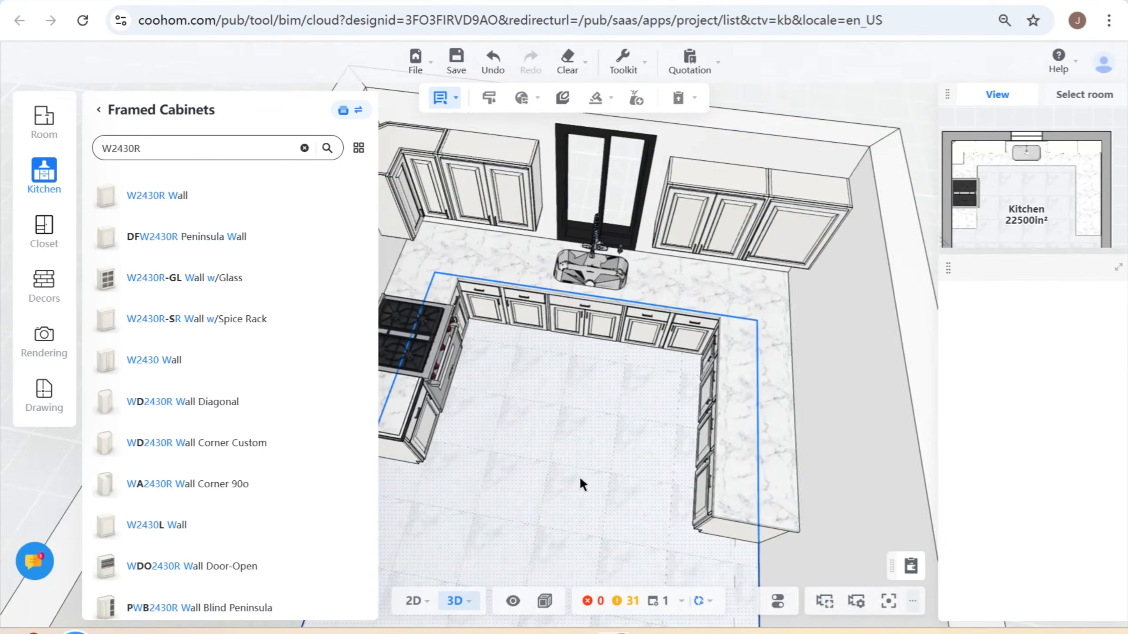
left_click_drag(580, 476, 608, 457)
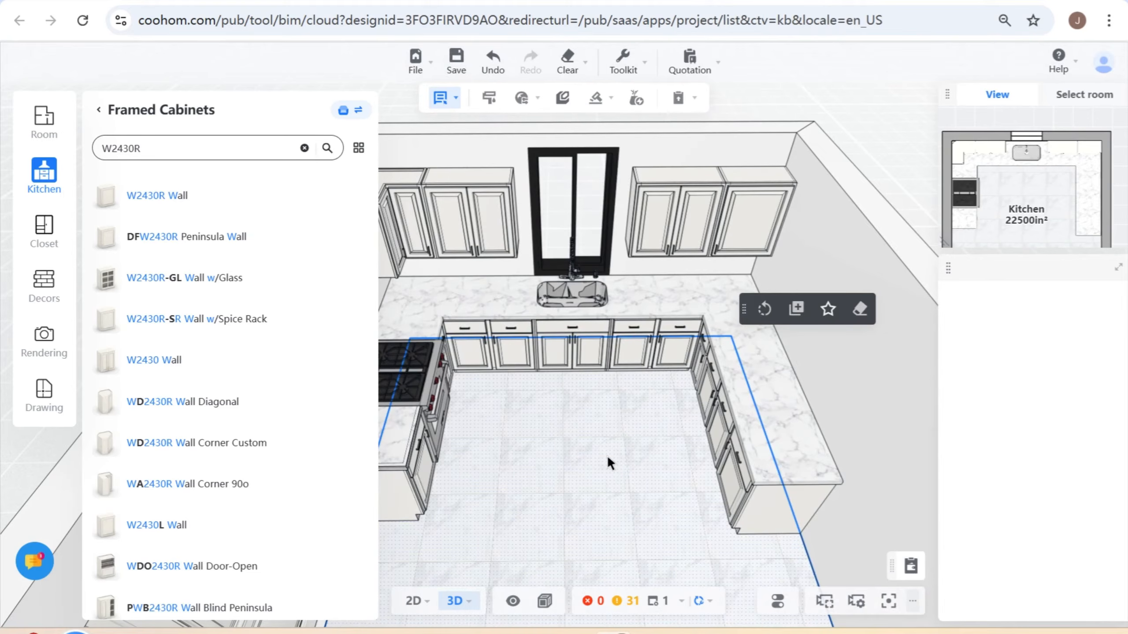
left_click_drag(594, 480, 609, 420)
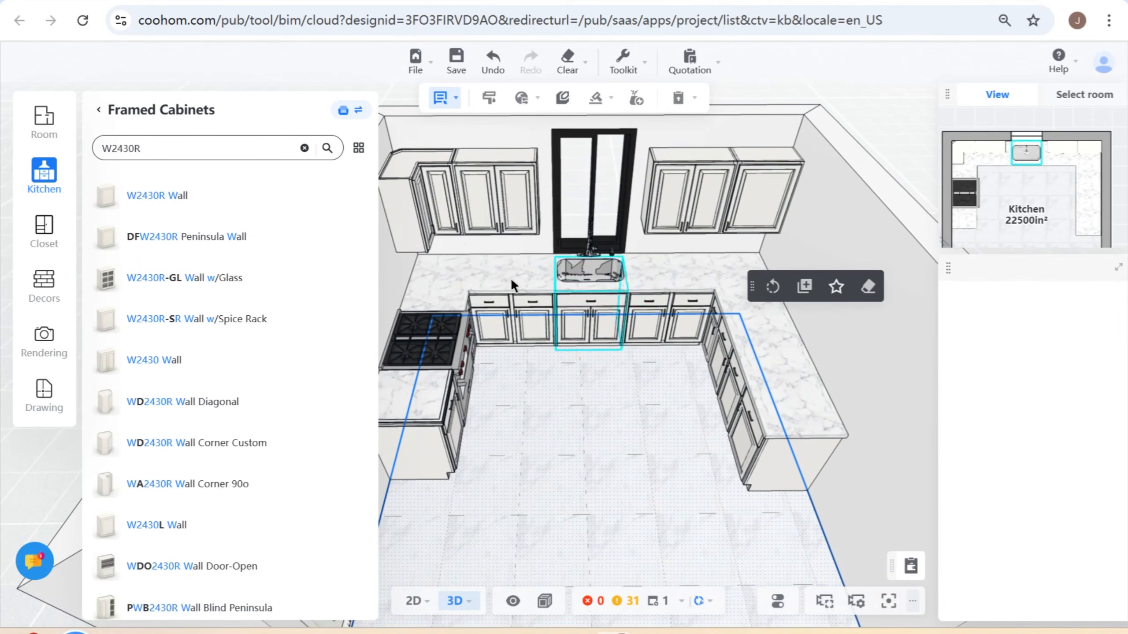
left_click(411, 606)
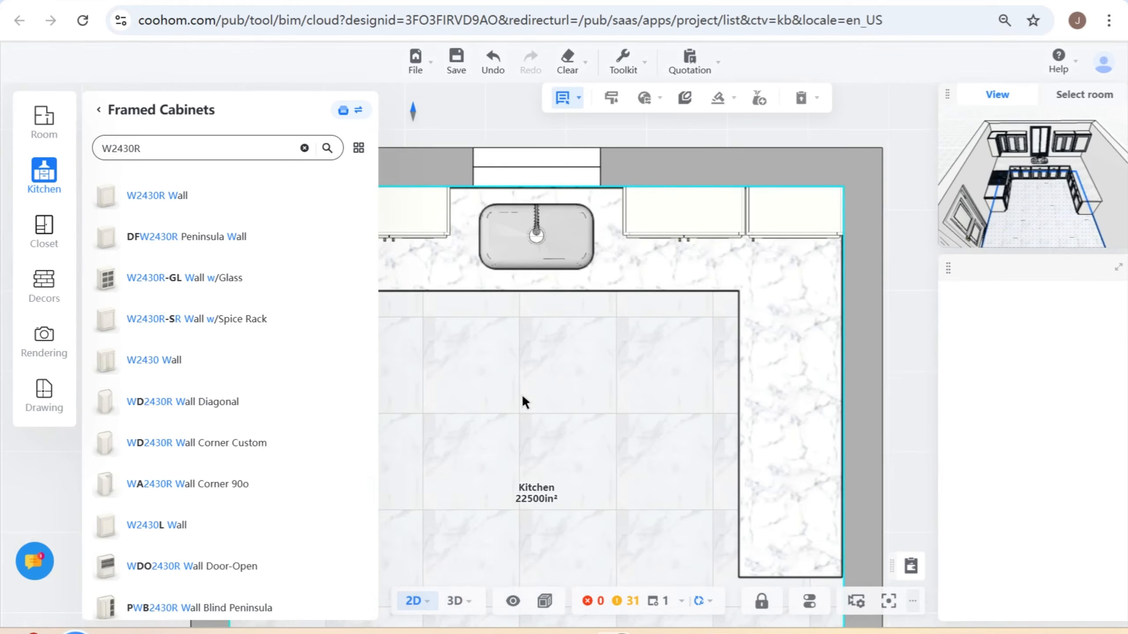
- Browse the Wall cabinet categories of the Framed Cabinets catalog for a cabinet to fit beside the range
scroll(524, 398, "up", 5)
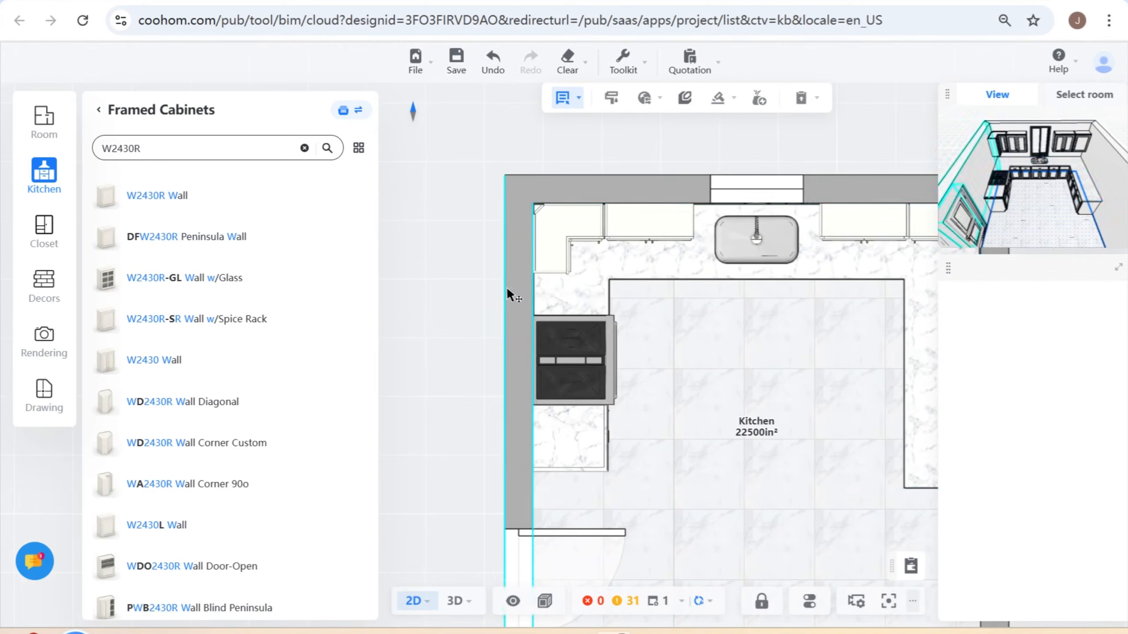
left_click(99, 110)
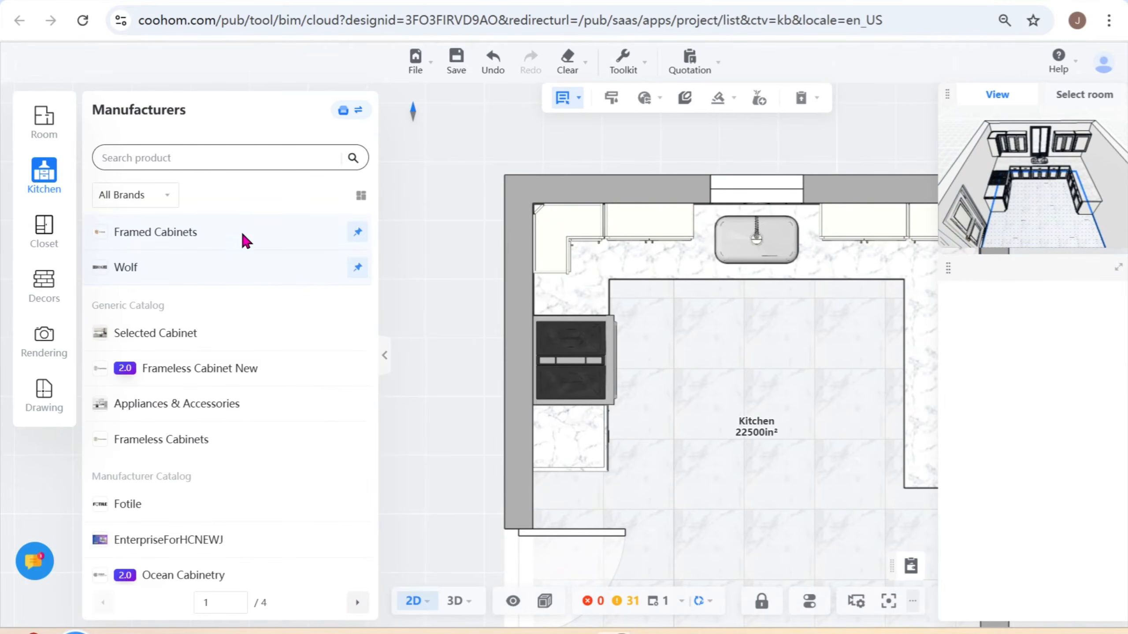
left_click(166, 229)
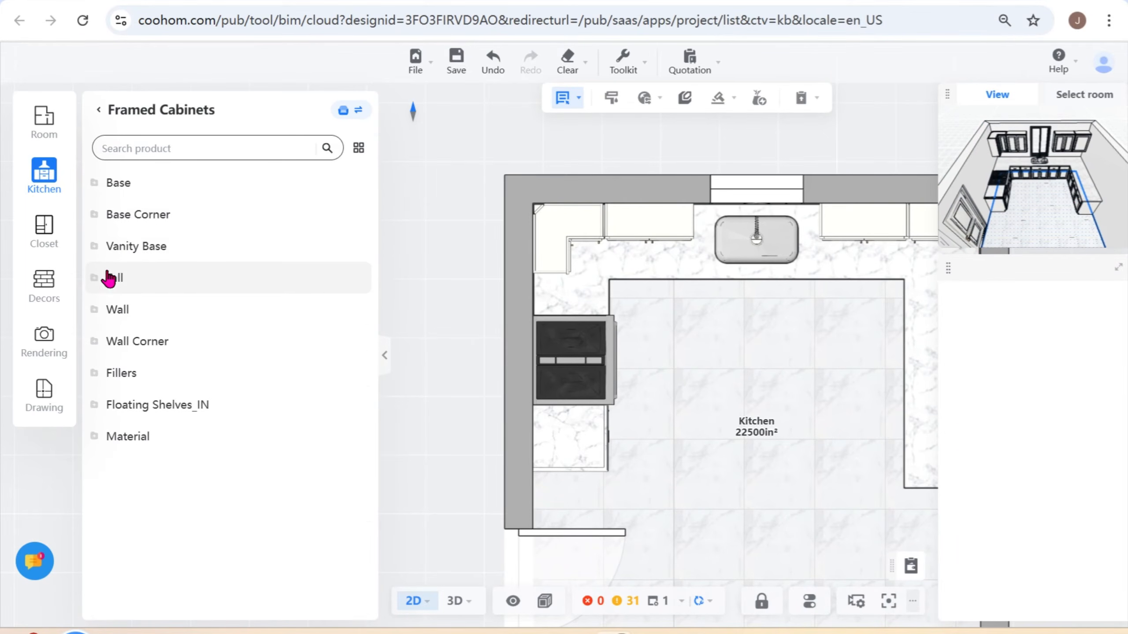
left_click(118, 311)
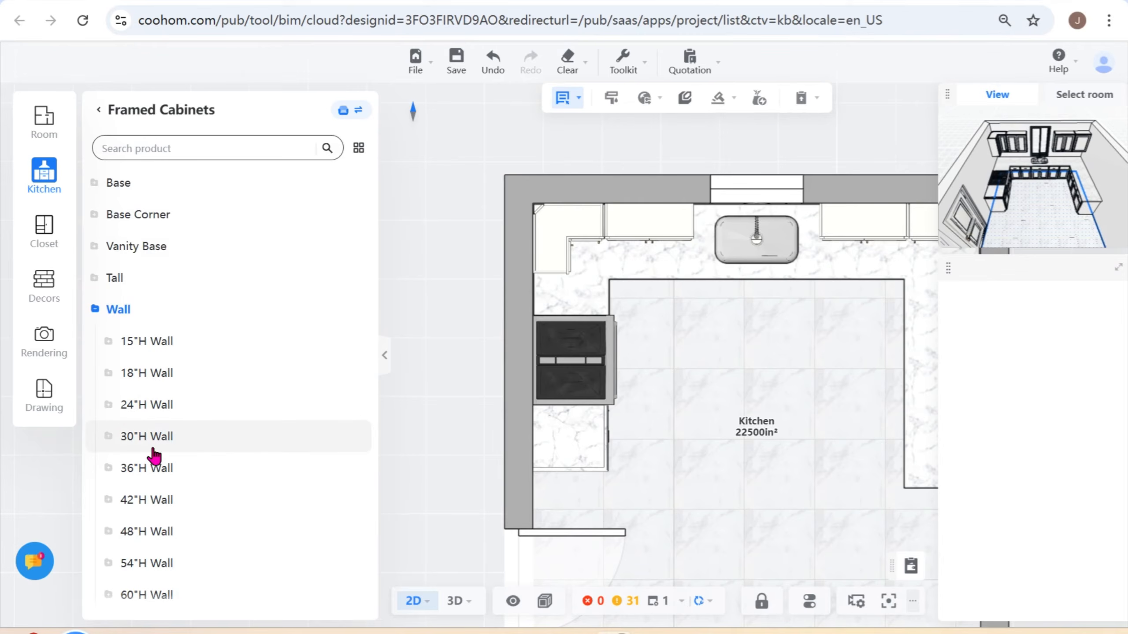
scroll(161, 440, "down", 10)
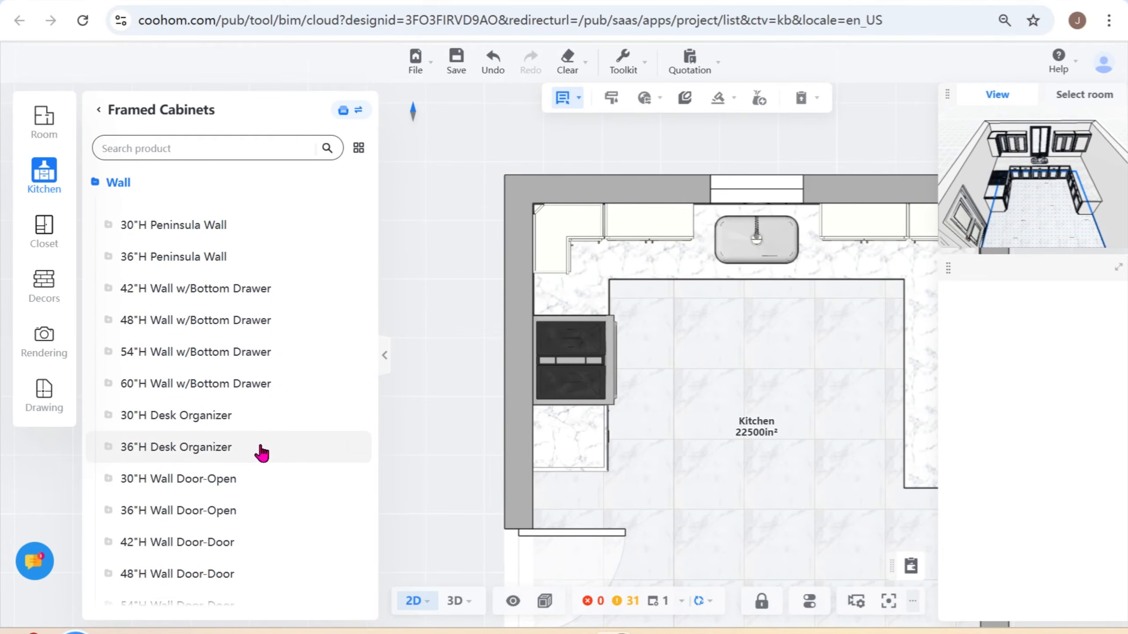
scroll(262, 449, "down", 6)
scroll(282, 477, "down", 5)
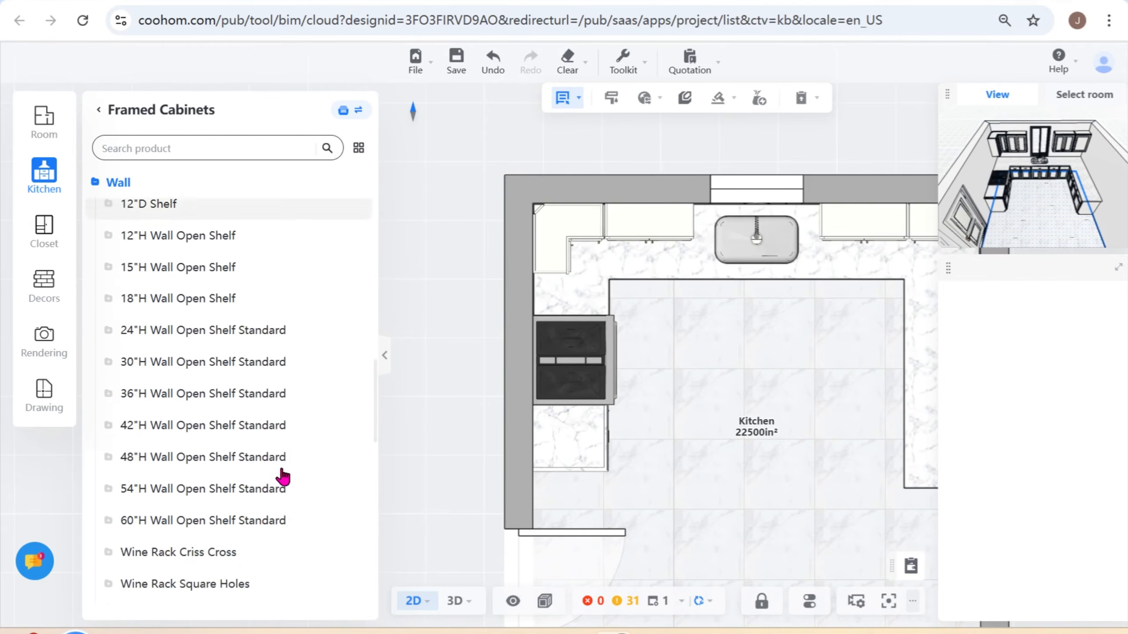
scroll(282, 477, "up", 15)
scroll(280, 444, "up", 3)
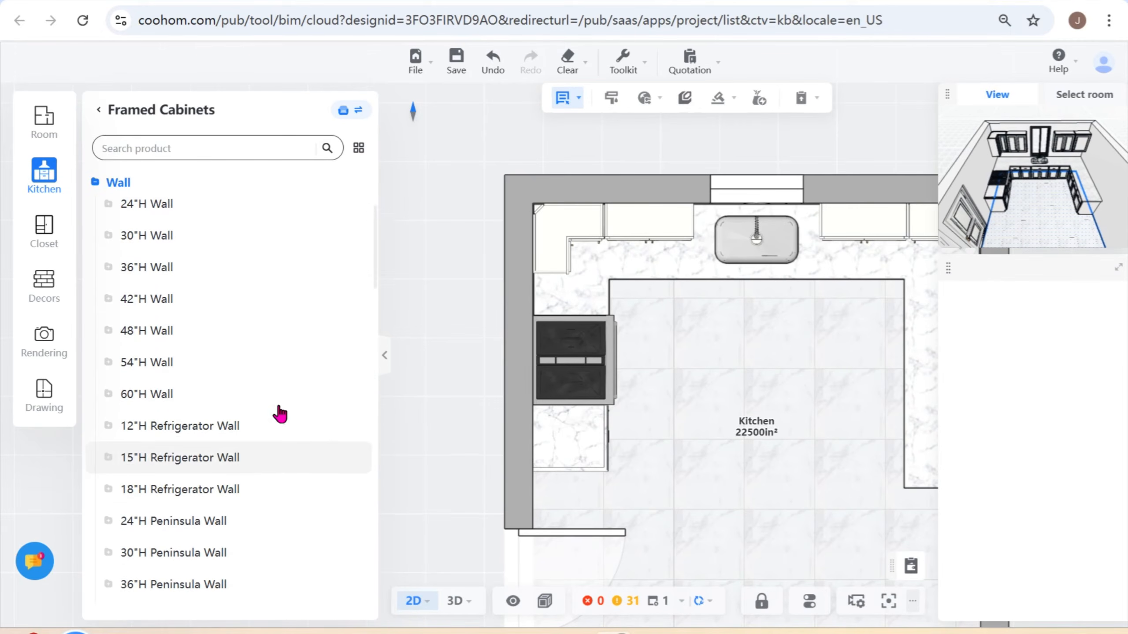
- Search for W1230L-GL and place the W1230L-GL Wall w/Glass cabinet against the side wall, between the corner wall cabinet and the range
left_click(205, 146)
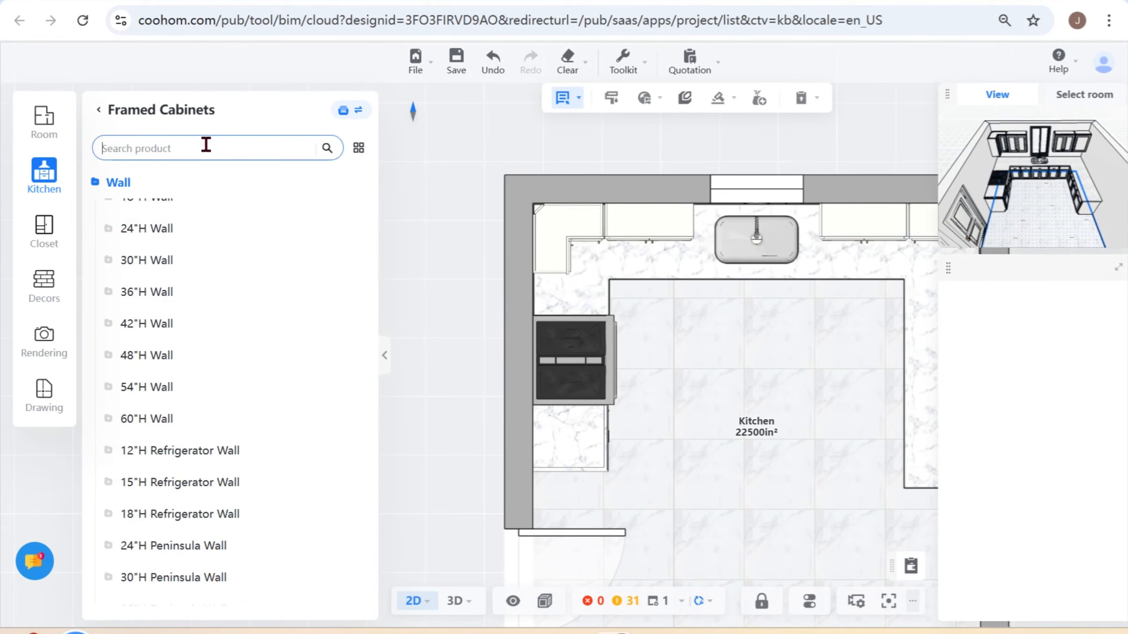
type("W12")
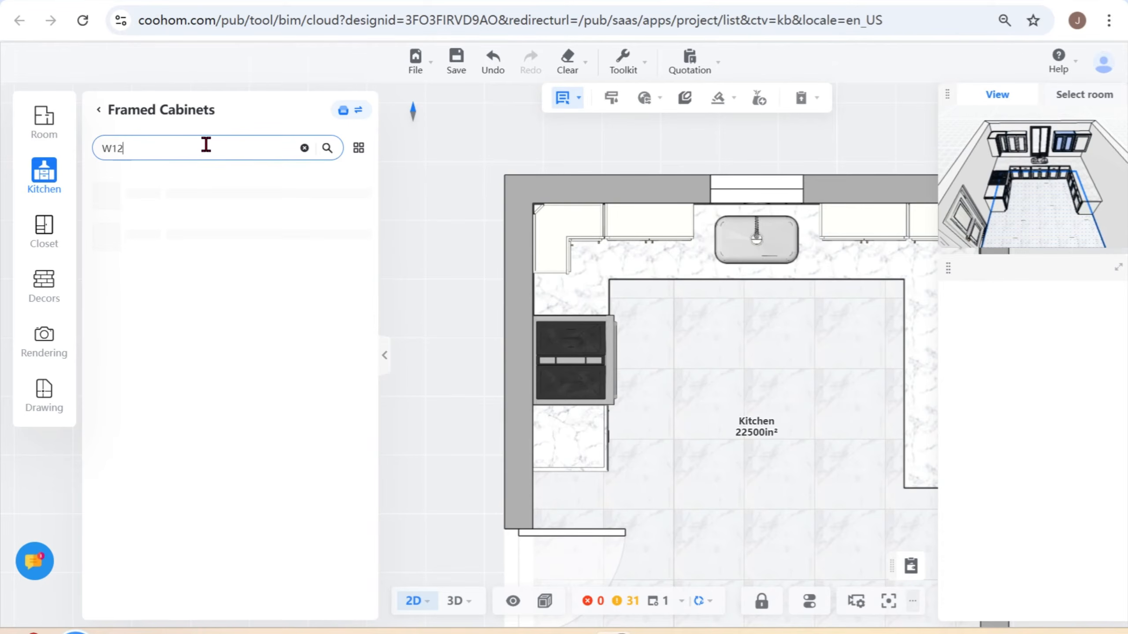
type("30L-GL")
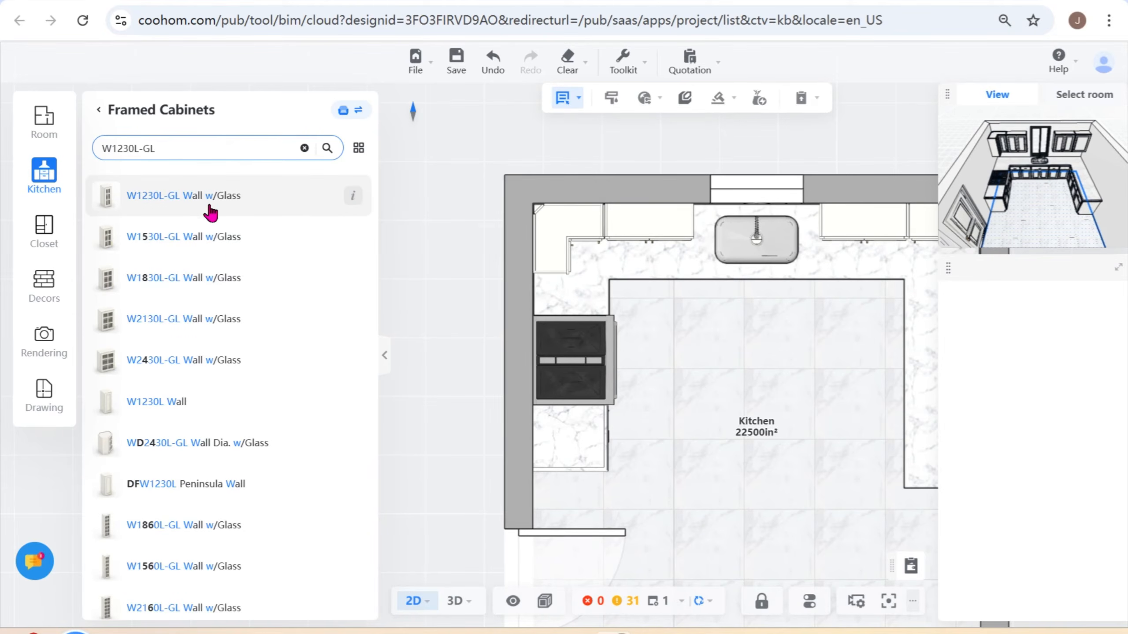
left_click(170, 199)
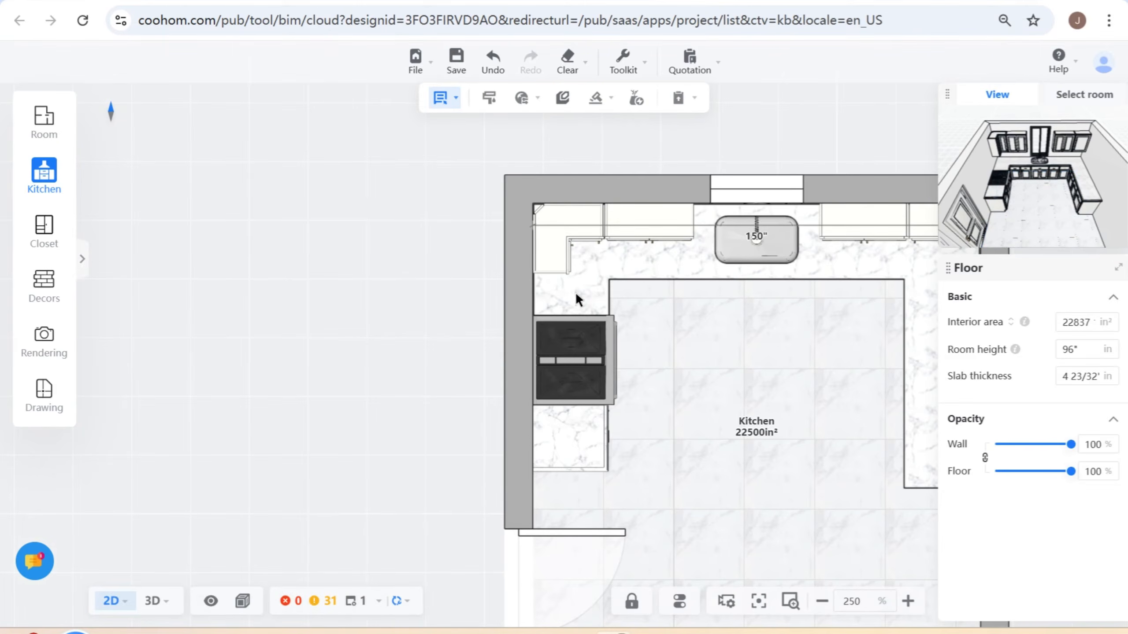
left_click(548, 288)
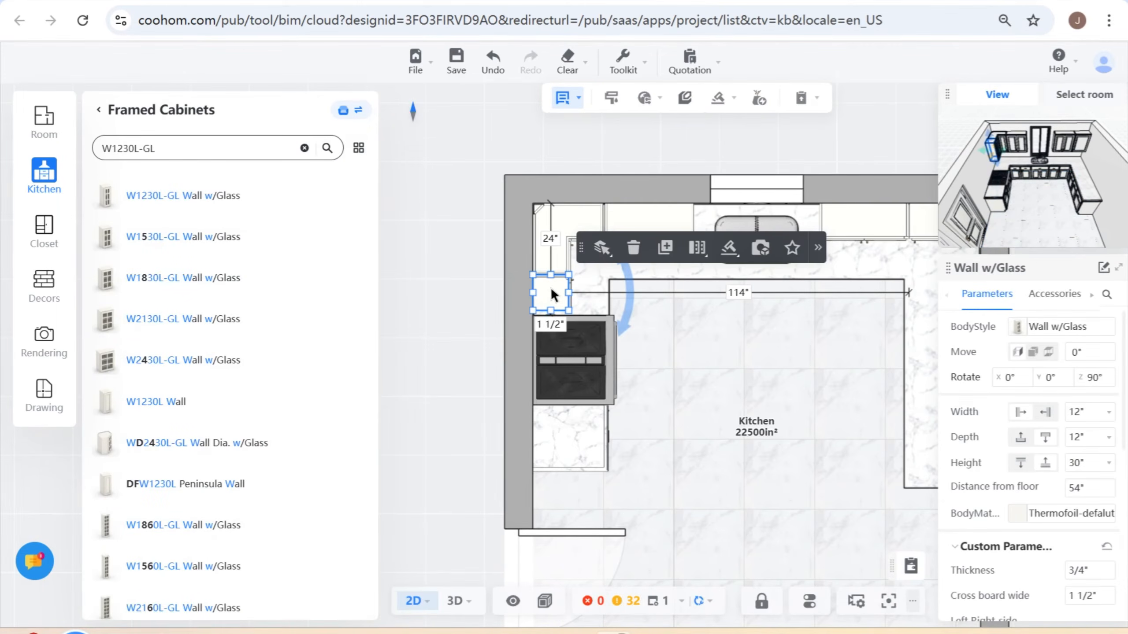
- Search for MW3036 and place the MW3036 Microwave Cabinet above the range, directly next to the glass wall cabinet
left_click(304, 148)
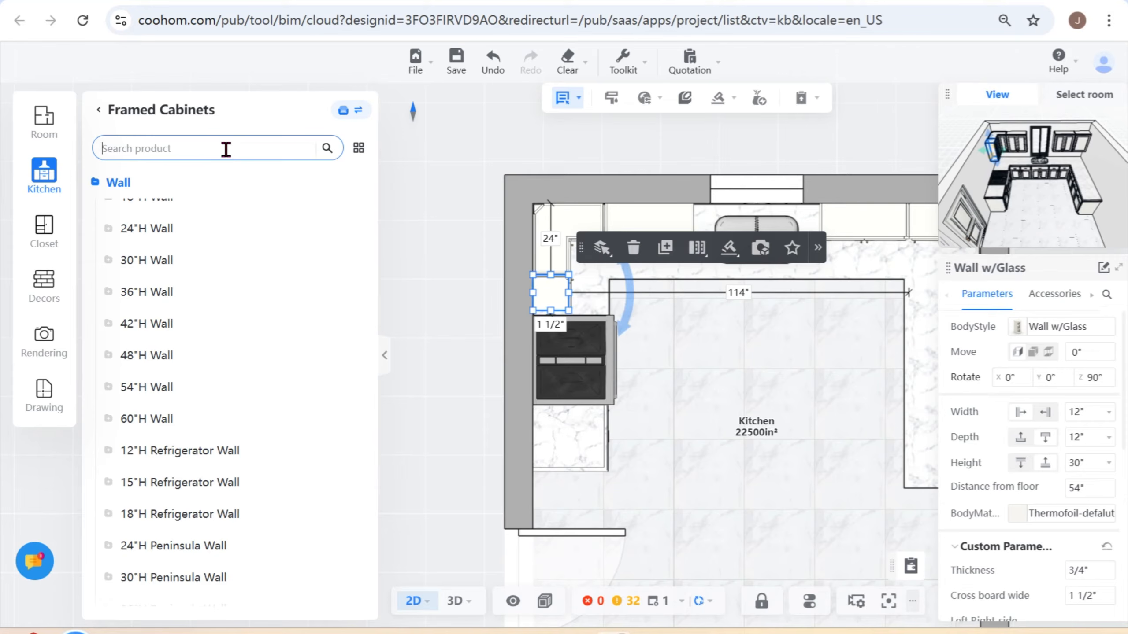
type("MW")
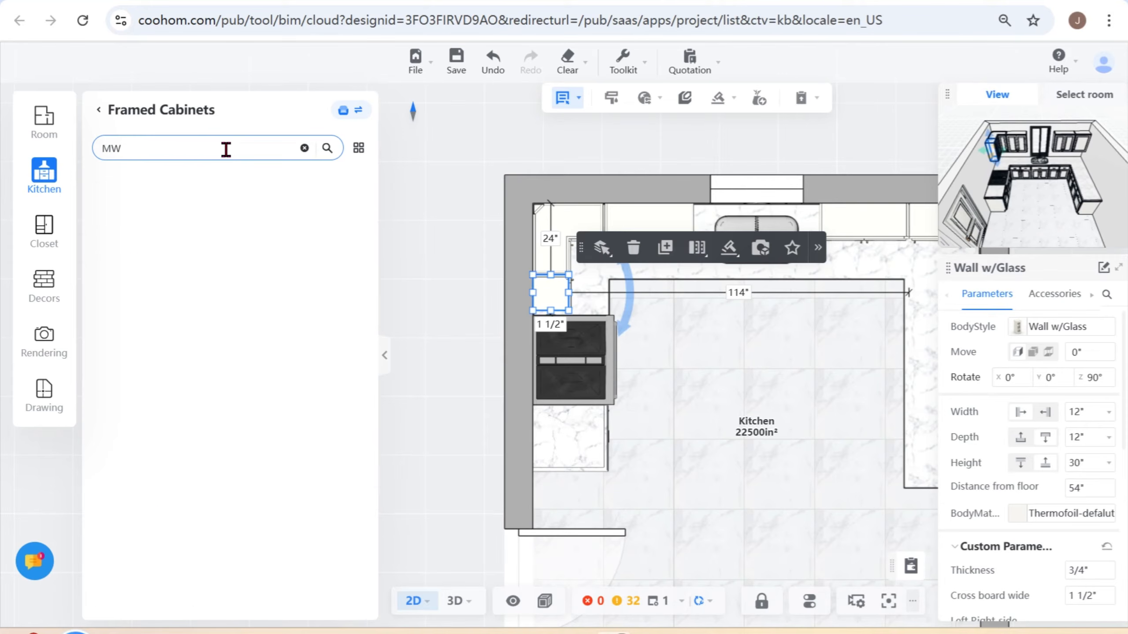
type("3036")
left_click(196, 201)
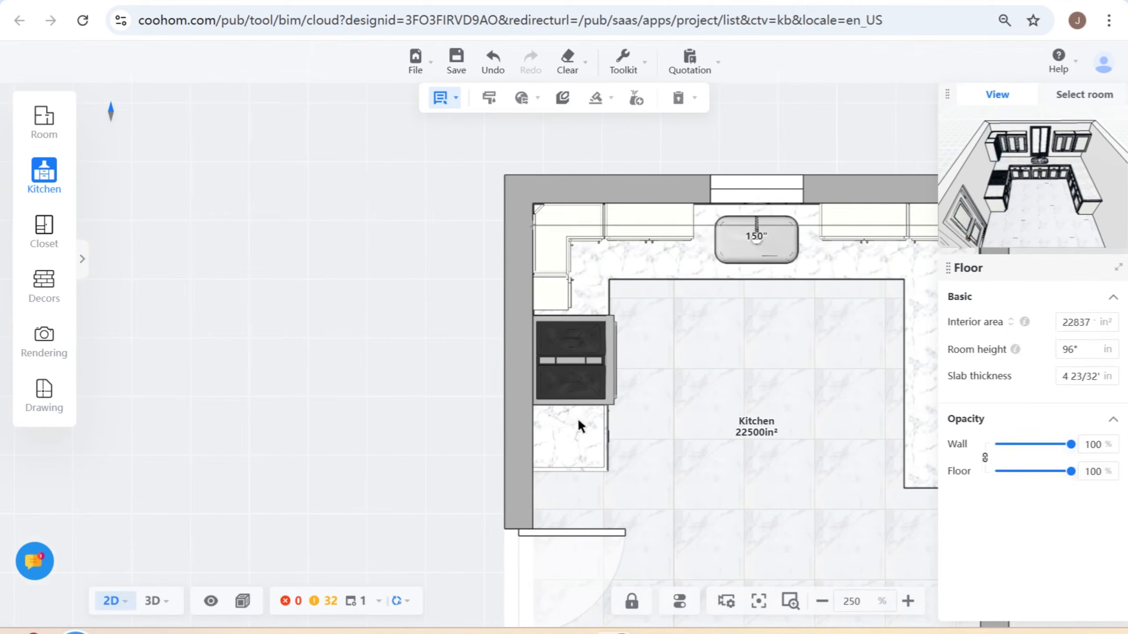
left_click(545, 350)
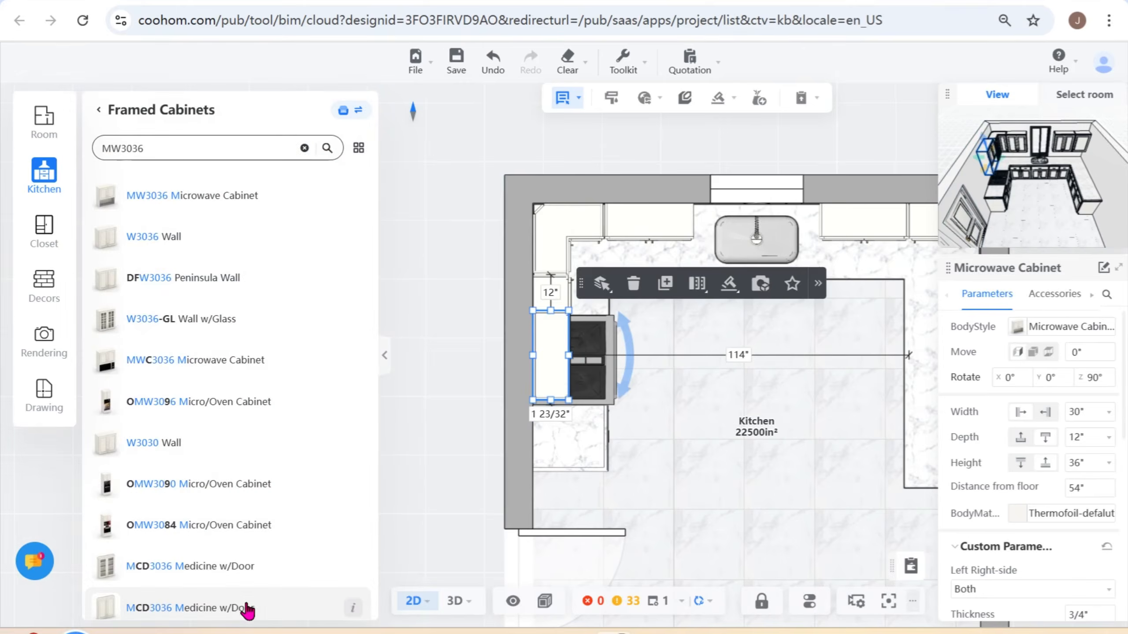
- Inspect the microwave cabinet above the range in 3D, review its custom parameters, and return to the 2D floor plan
left_click(454, 603)
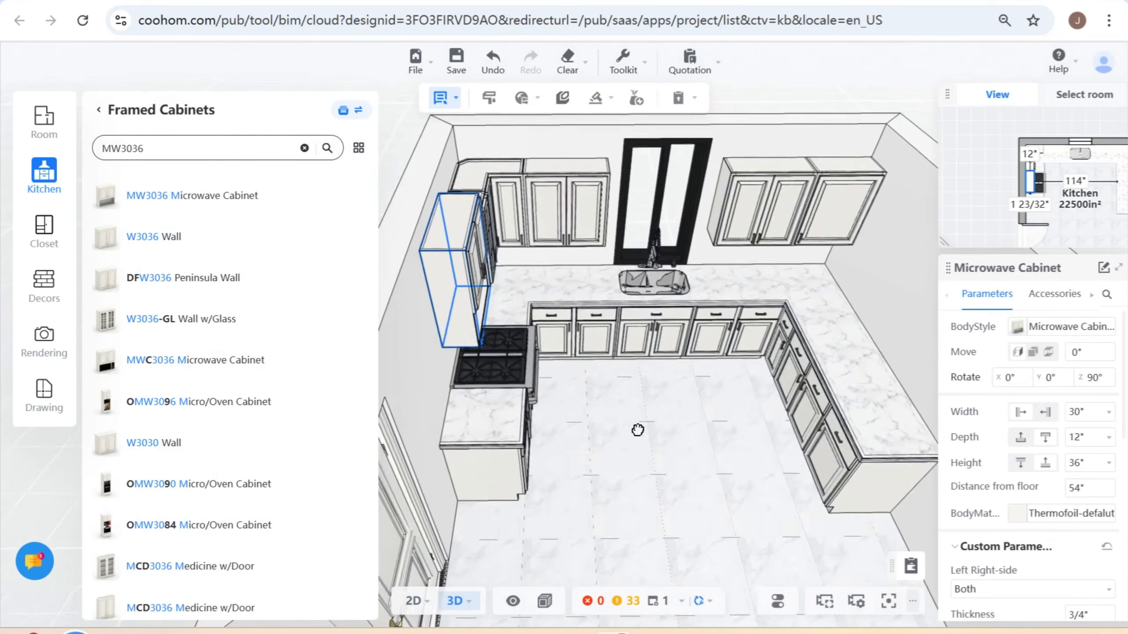
left_click_drag(638, 430, 529, 437)
left_click_drag(755, 544, 581, 338)
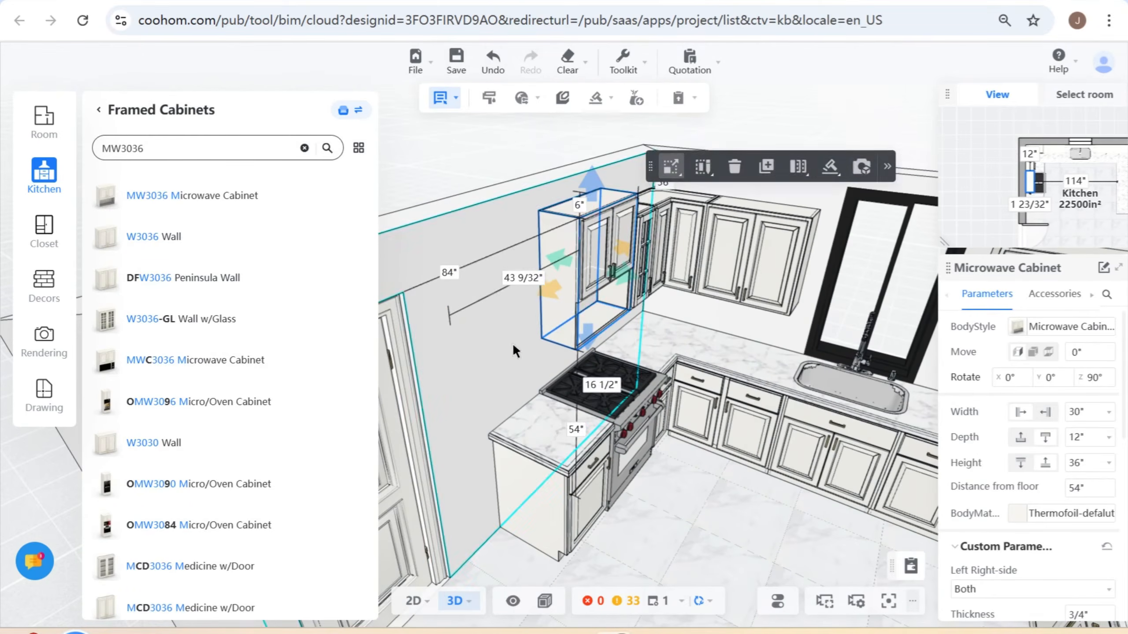
left_click_drag(513, 343, 582, 302)
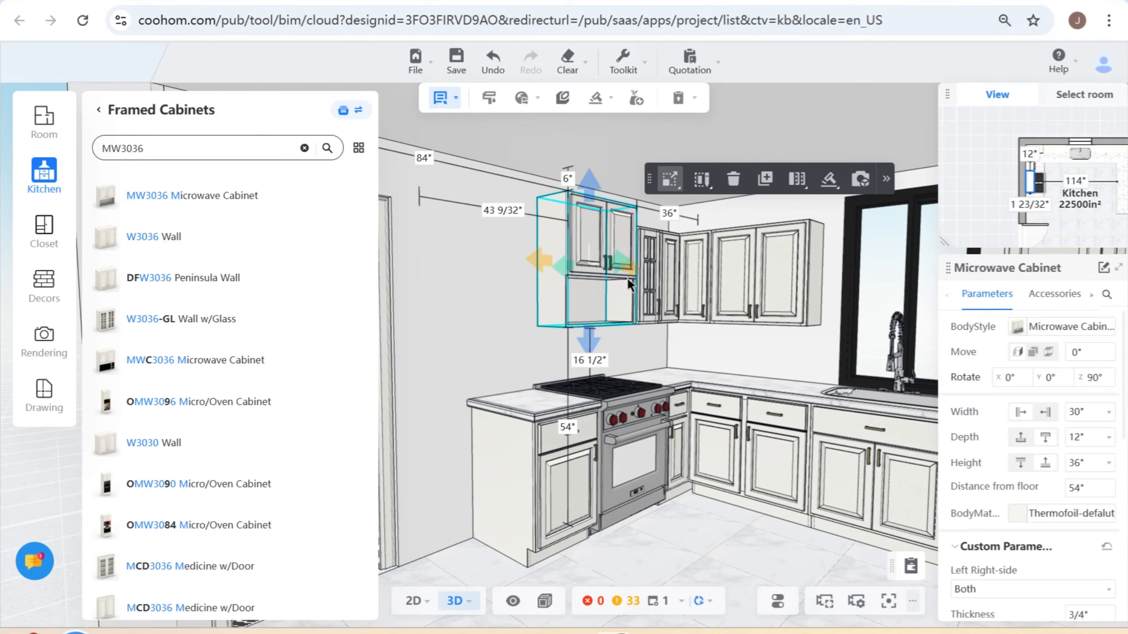
scroll(1072, 538, "down", 6)
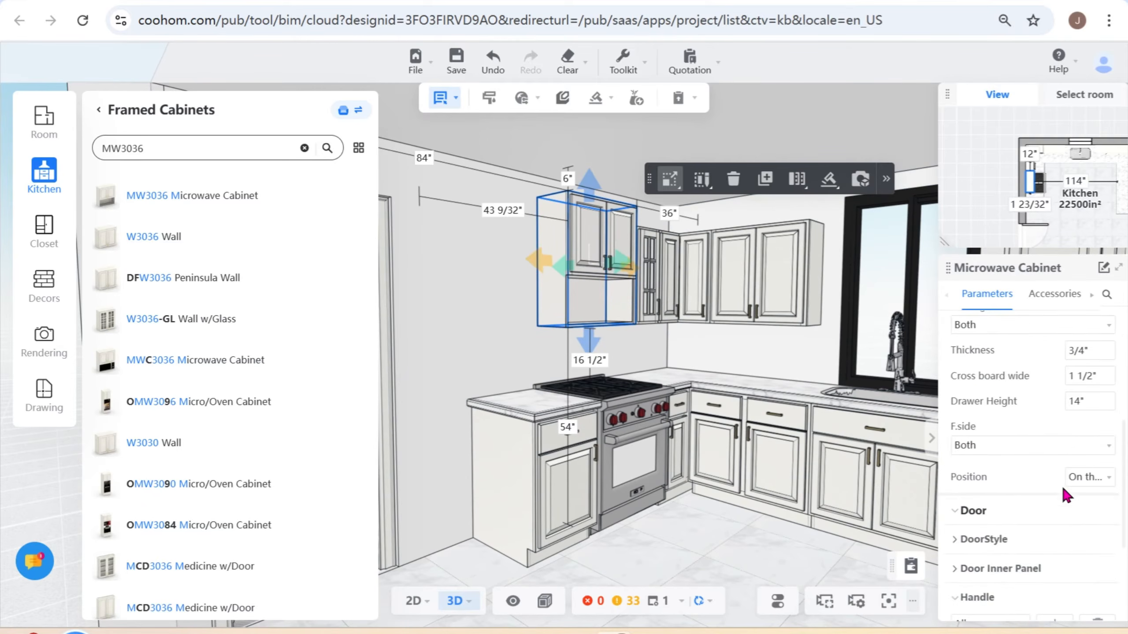
scroll(1081, 548, "down", 3)
scroll(1081, 549, "up", 8)
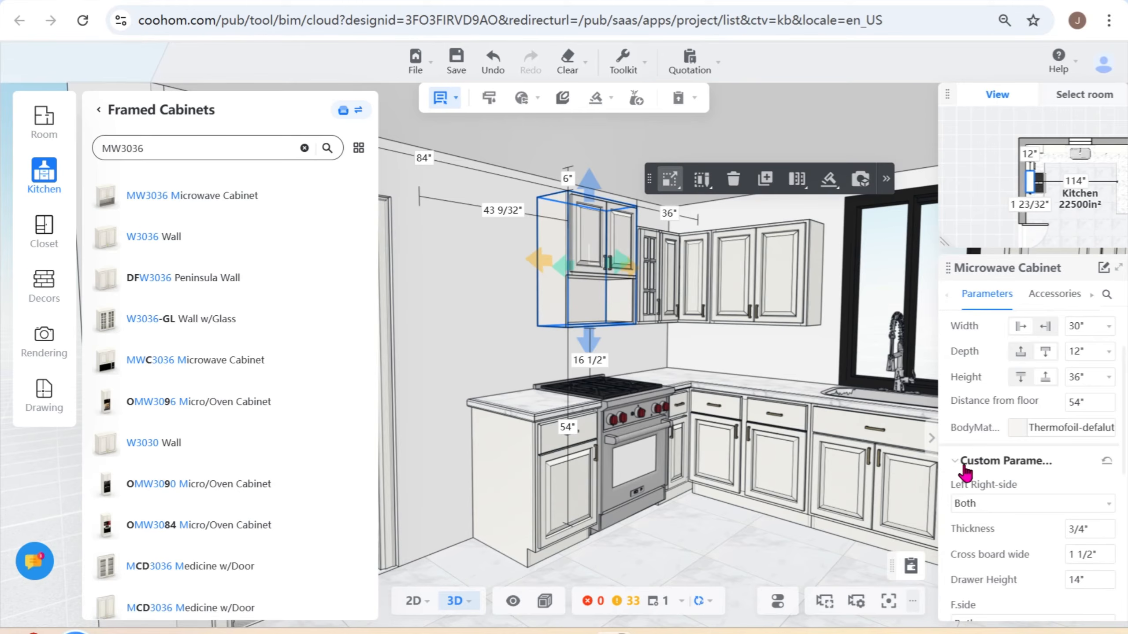
scroll(1083, 556, "down", 2)
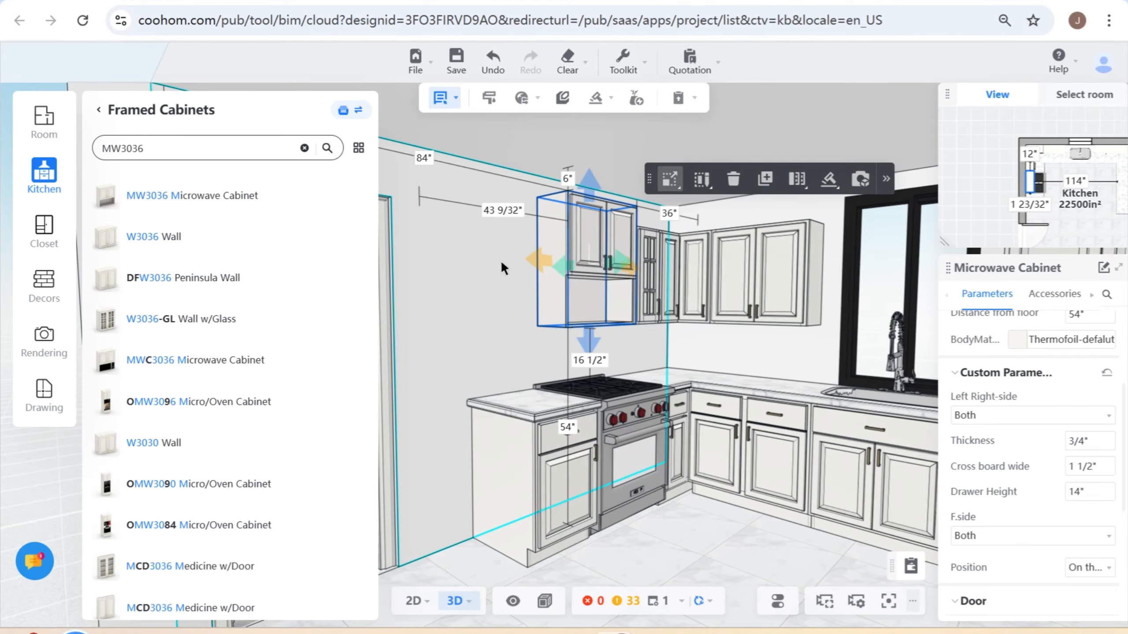
left_click(412, 602)
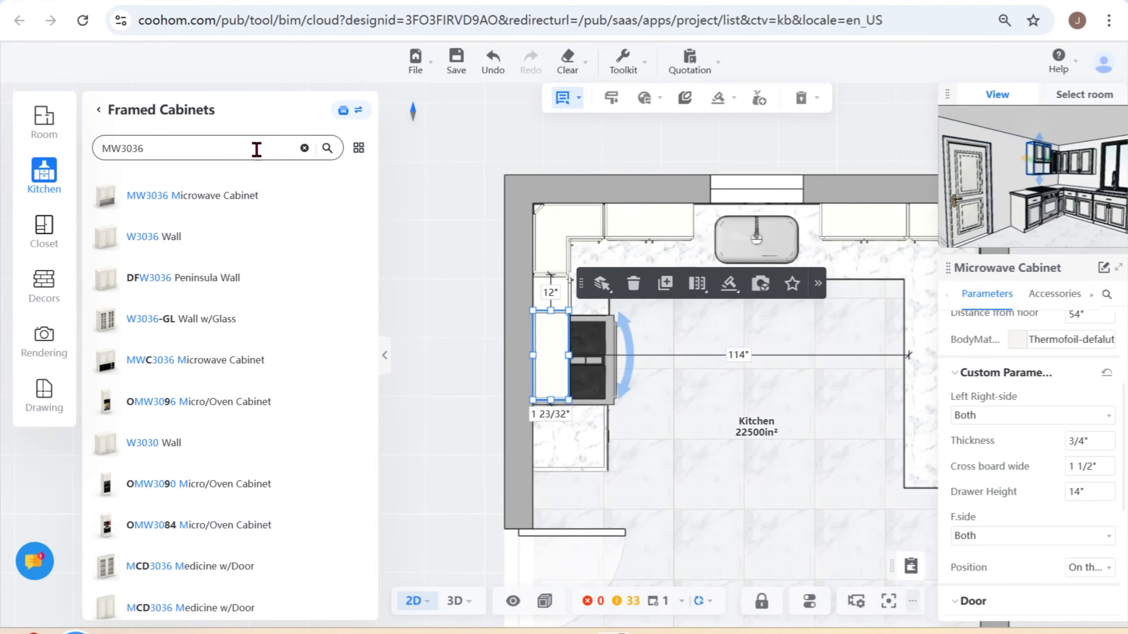
- Search for W2130L and place the W2130L Wall cabinet on the side wall, directly next to the microwave cabinet
double_click(239, 148)
type("W")
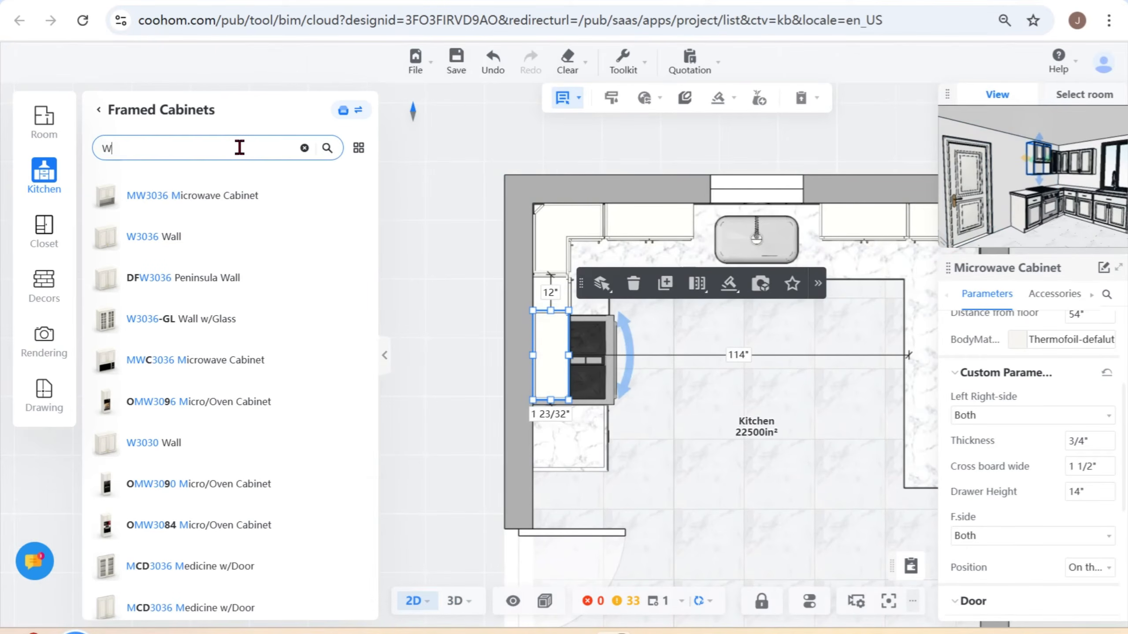
type("2130")
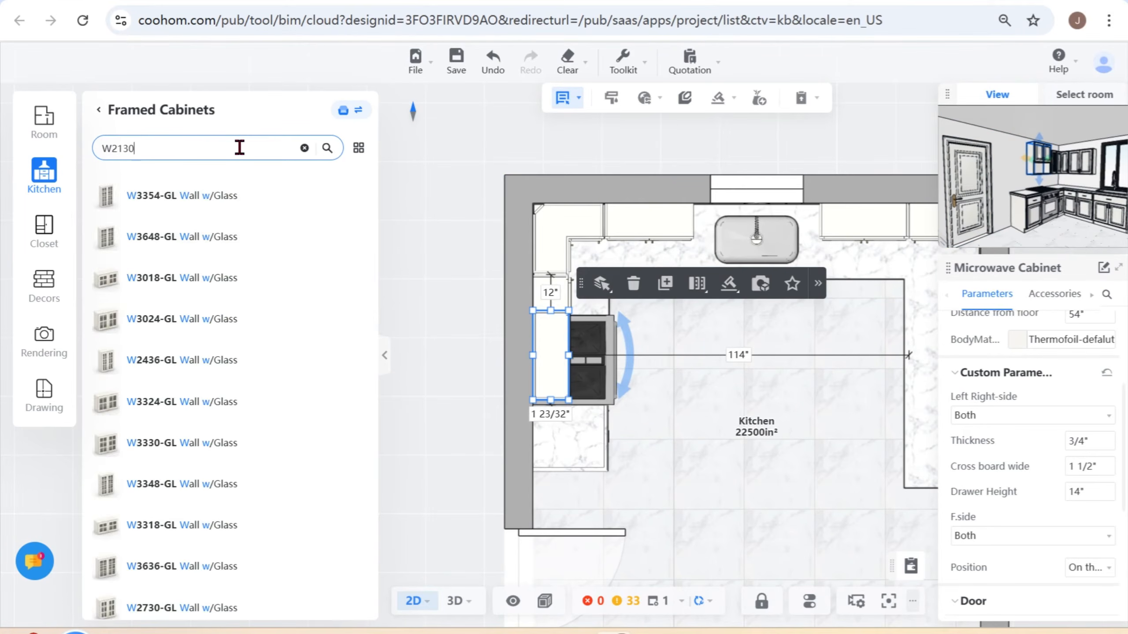
type("L")
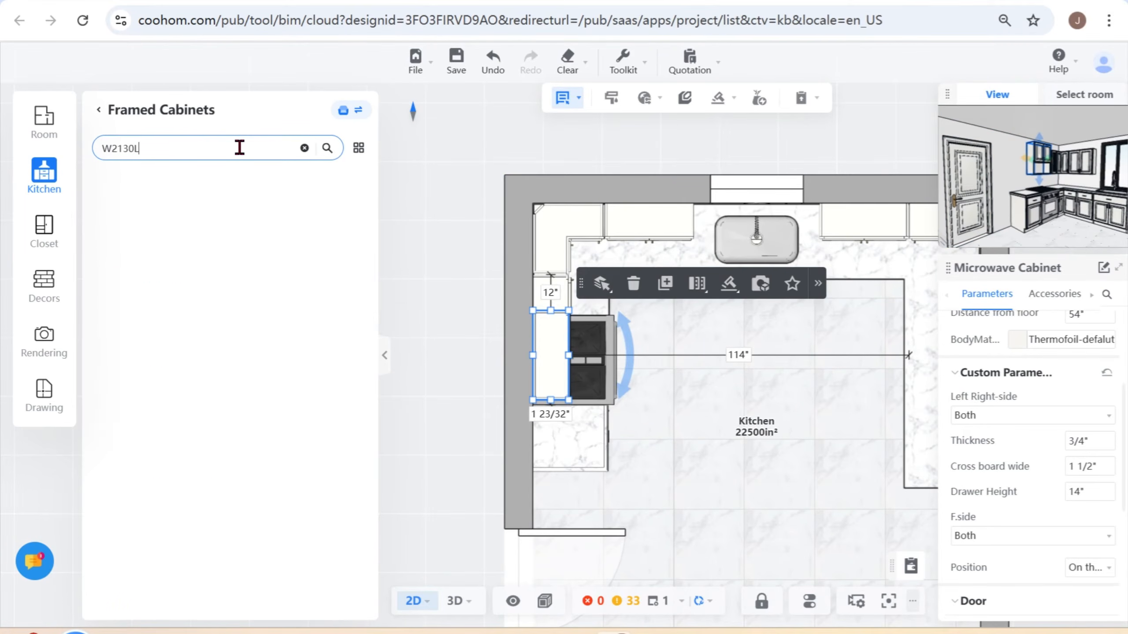
left_click(156, 194)
left_click(562, 438)
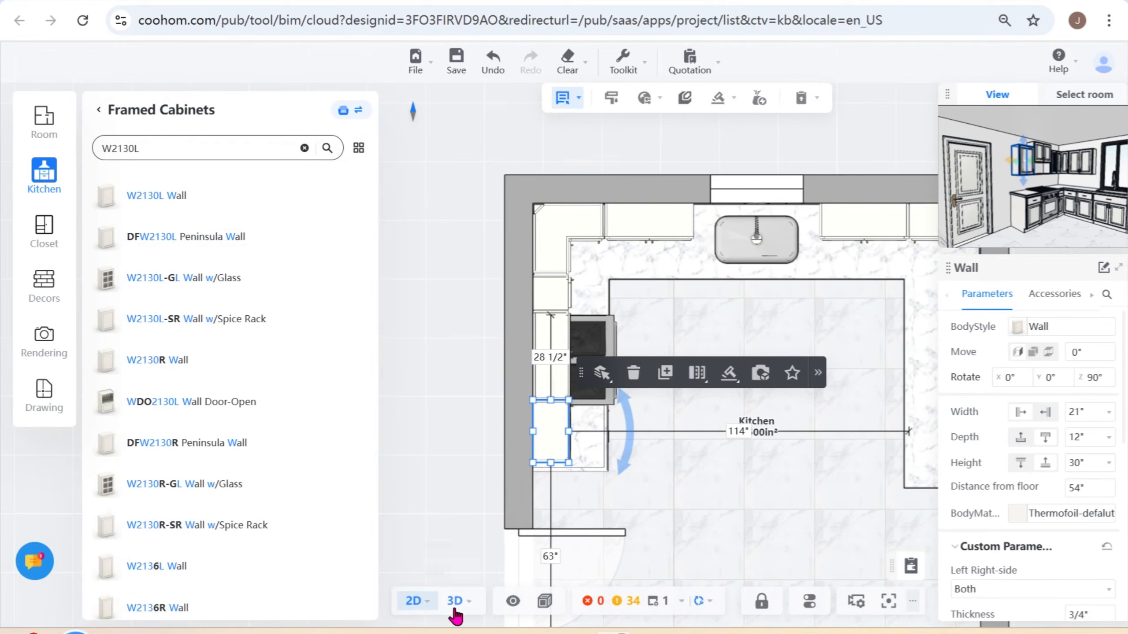
- Try to align the W2130L wall cabinet with the 21" base cabinet below it in 3D, using Align Left
mouse_move(461, 611)
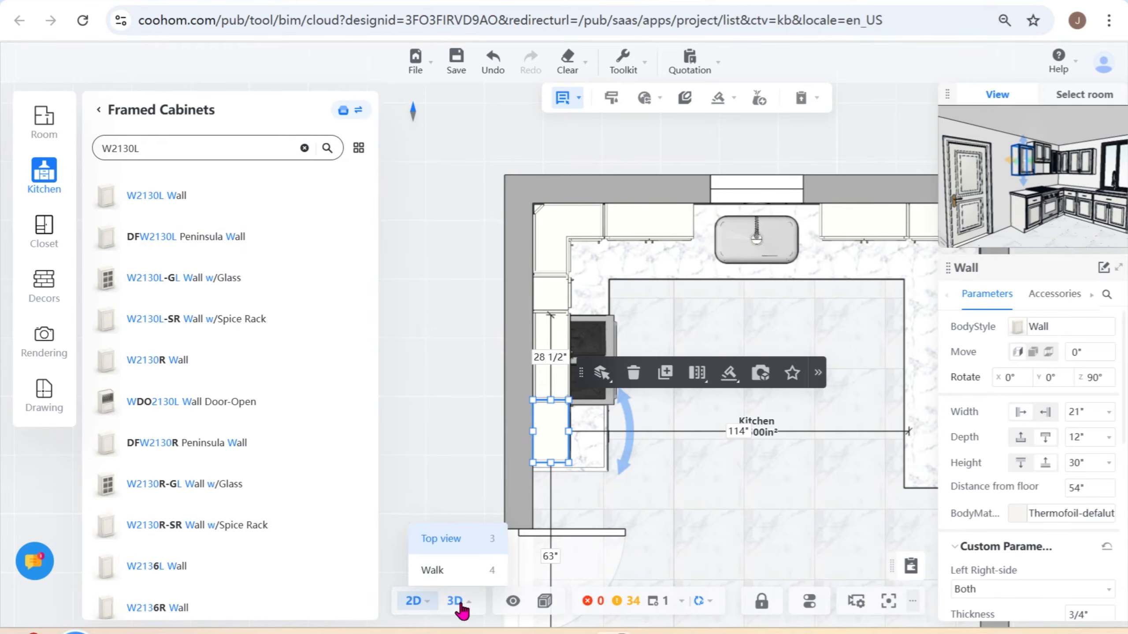
left_click(457, 603)
left_click_drag(458, 367, 419, 391)
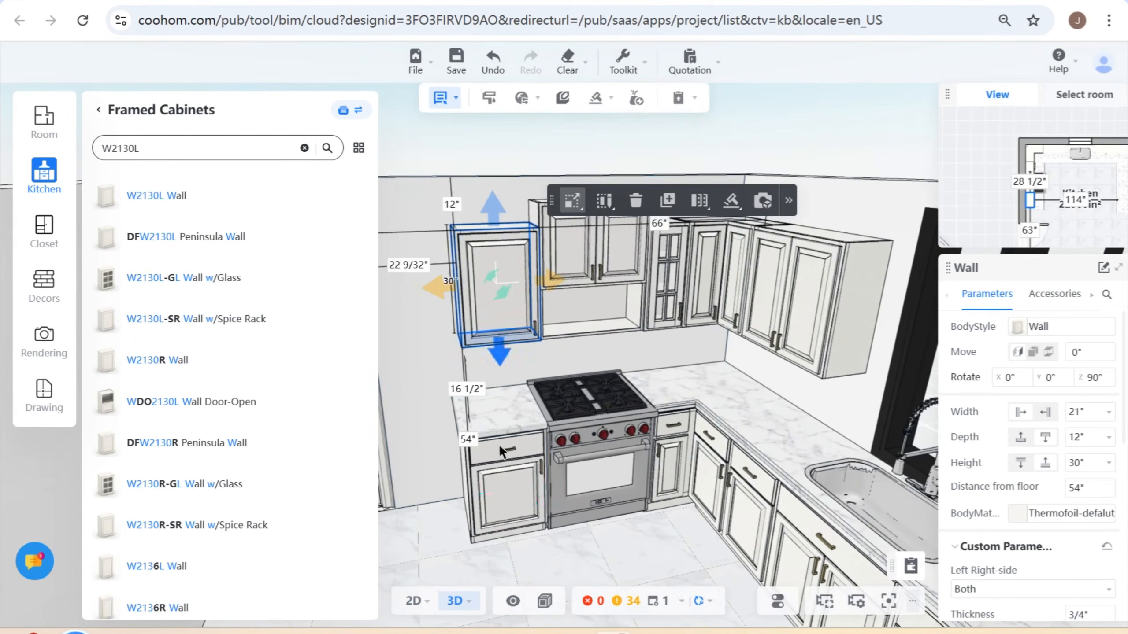
left_click(505, 477)
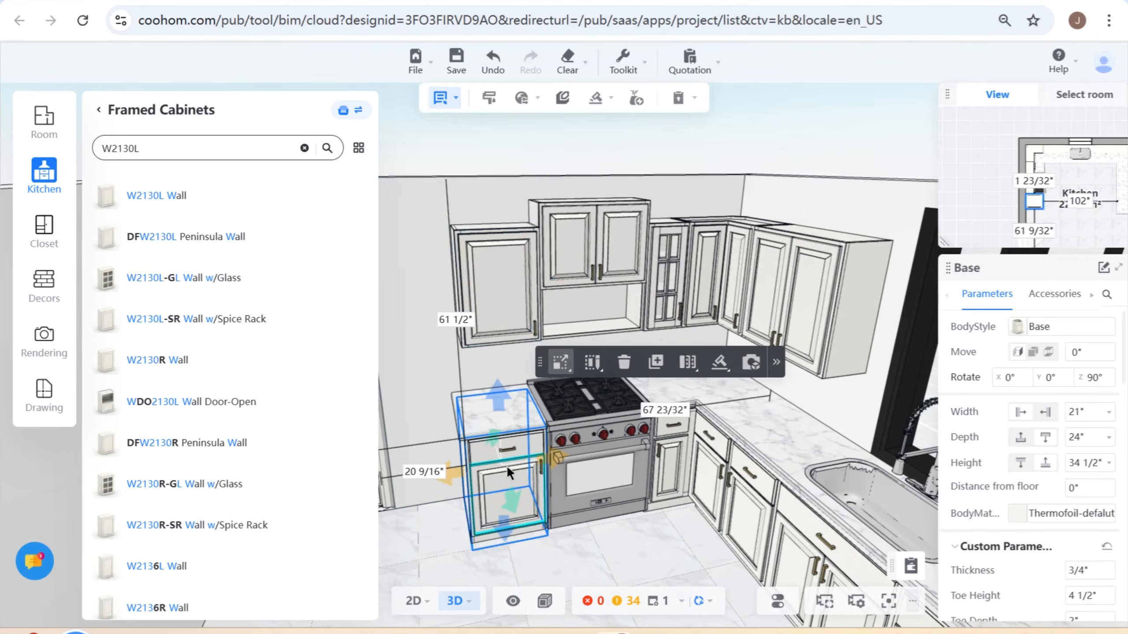
left_click(502, 248, "shift")
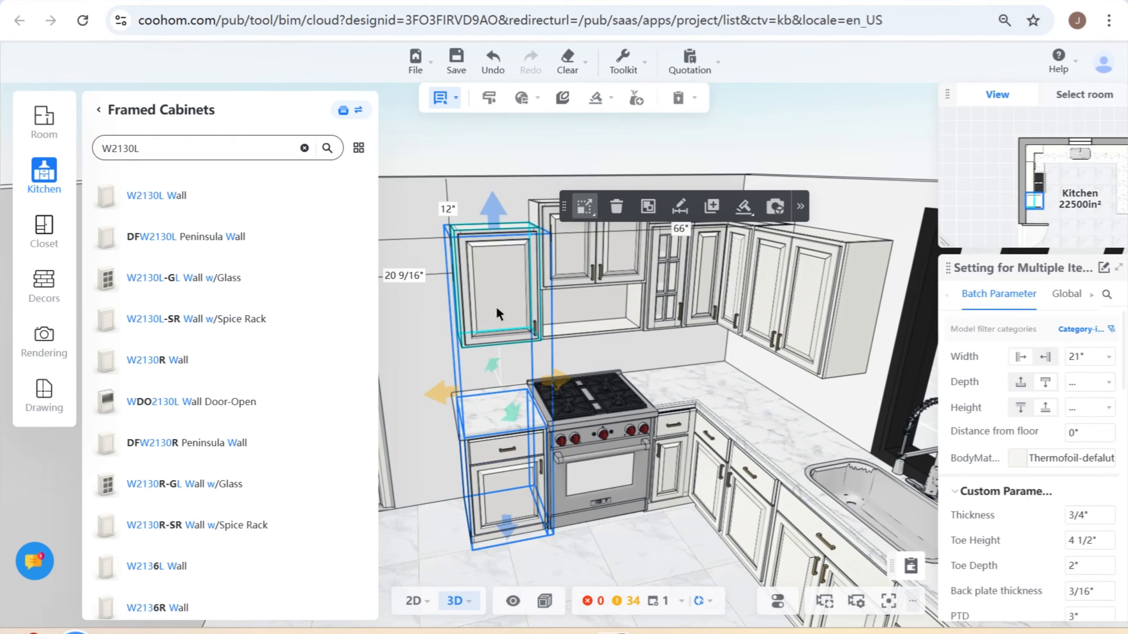
left_click(801, 207)
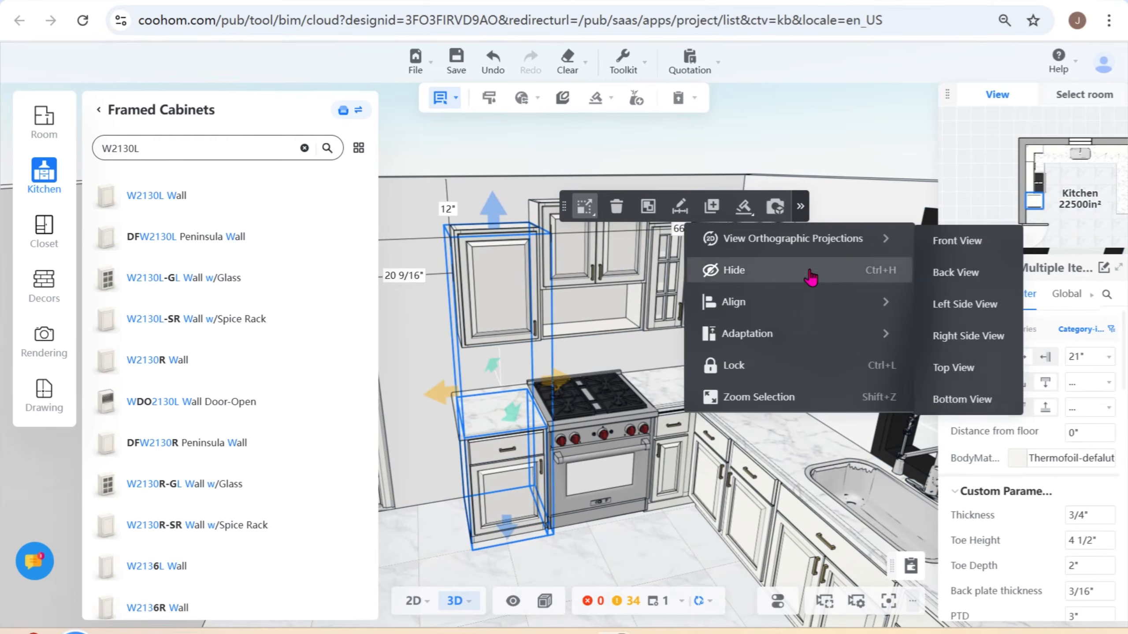
mouse_move(806, 338)
mouse_move(829, 309)
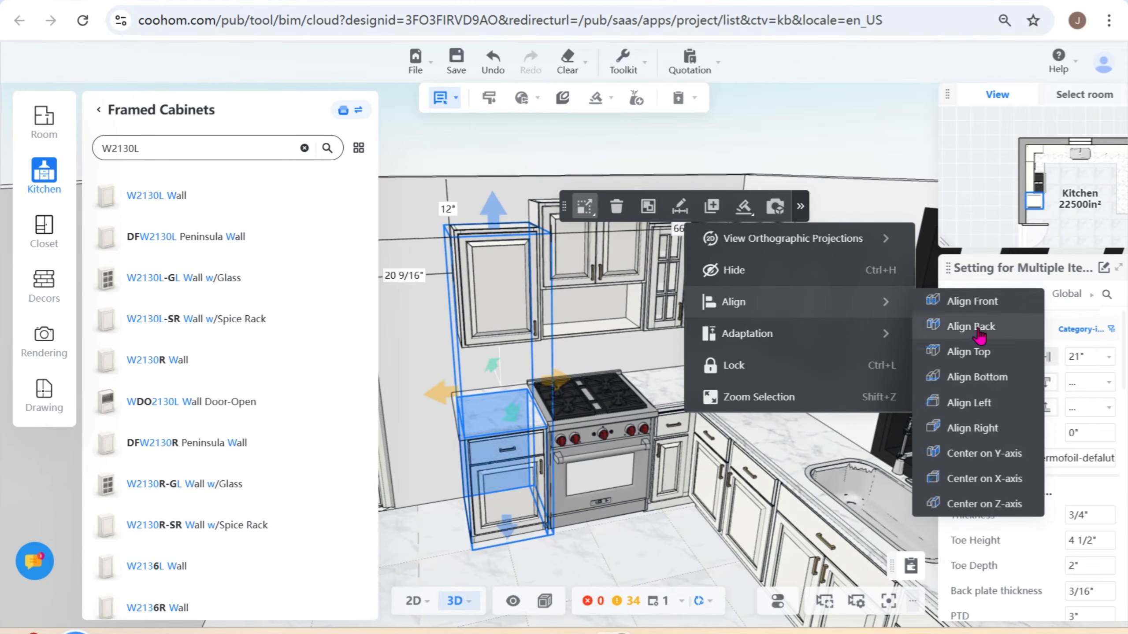
left_click(955, 403)
left_click(955, 403)
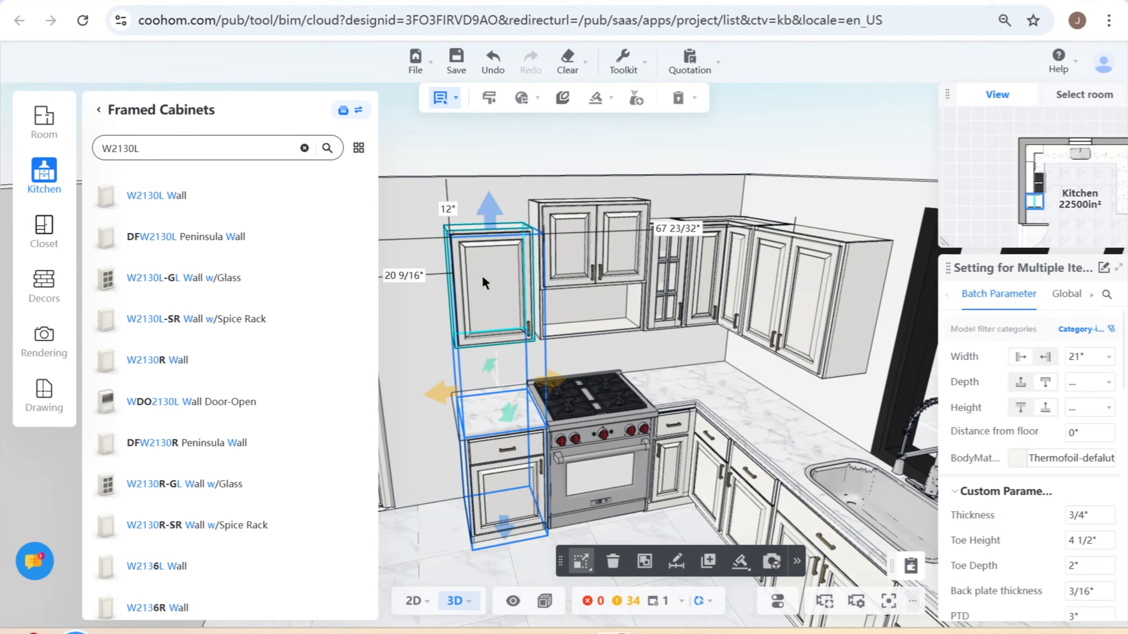
- Set the gap between the W2130L wall cabinet and the adjacent microwave cabinet to 0
left_click(414, 602)
left_click(624, 451)
left_click(588, 441)
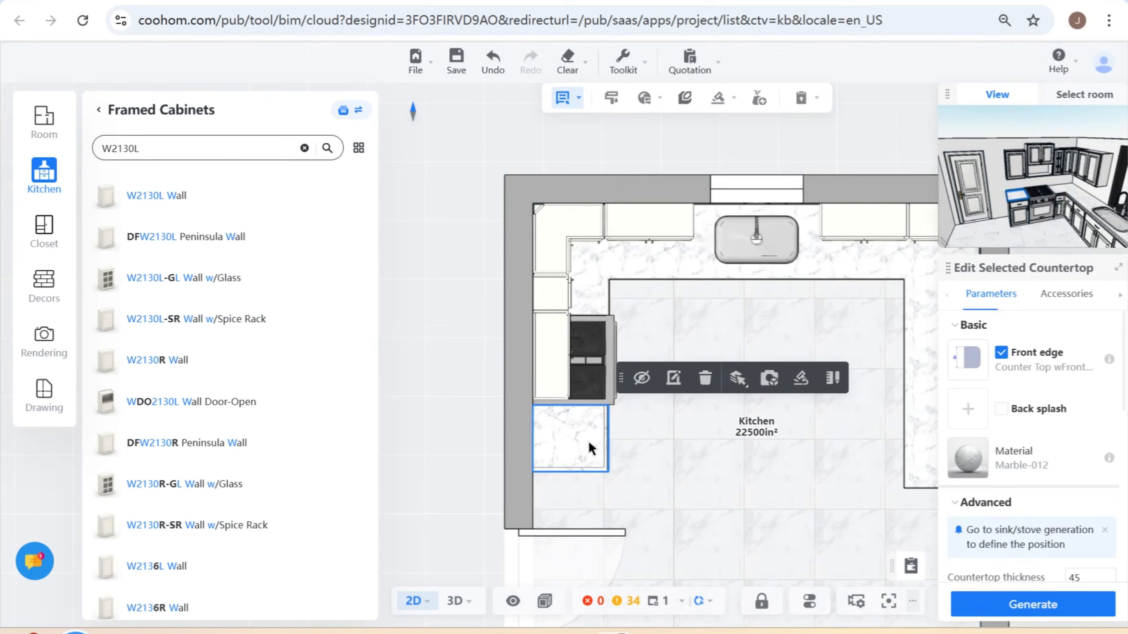
left_click(454, 601)
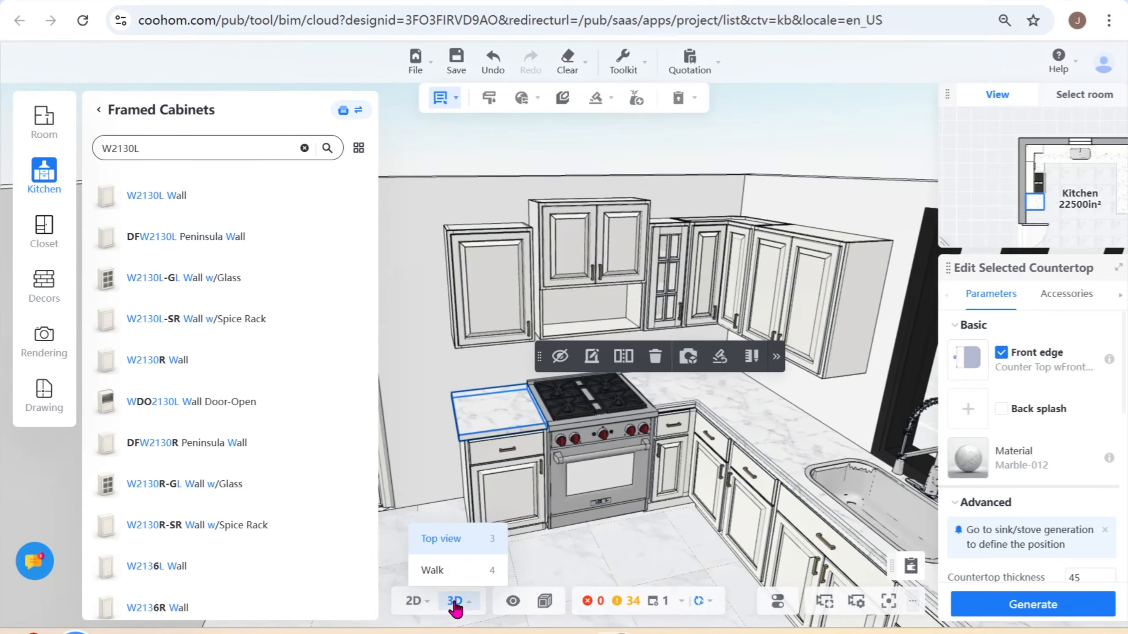
left_click(480, 314)
left_click(537, 257)
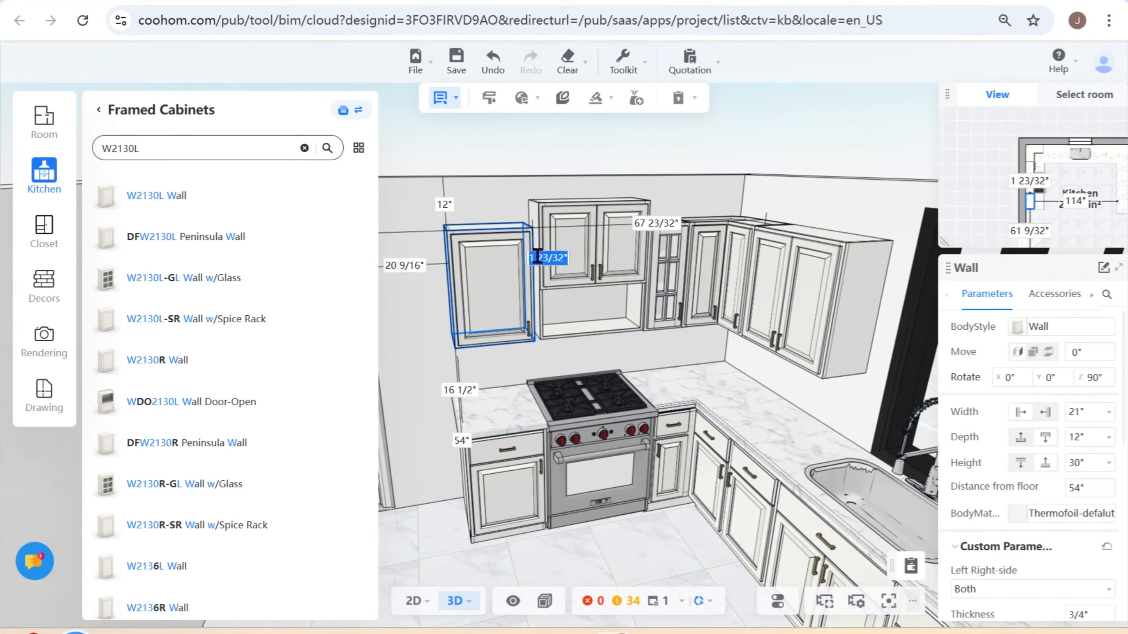
type("0")
key("Return")
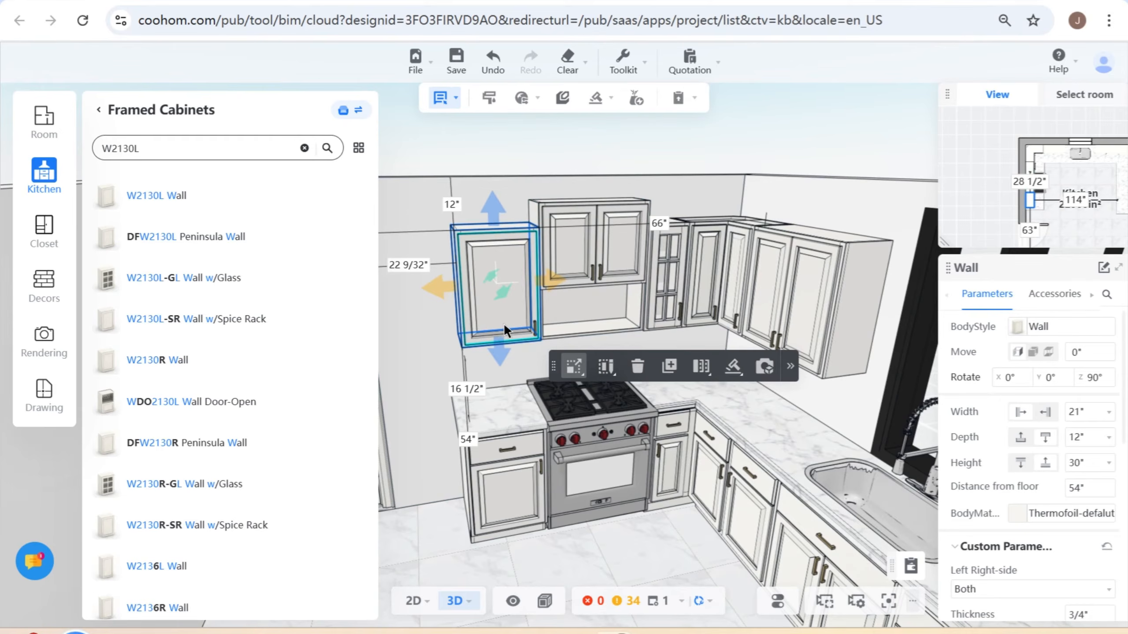
- Open the Wolf manufacturer catalog and browse the Speed models among its Built-in Ovens
left_click(98, 109)
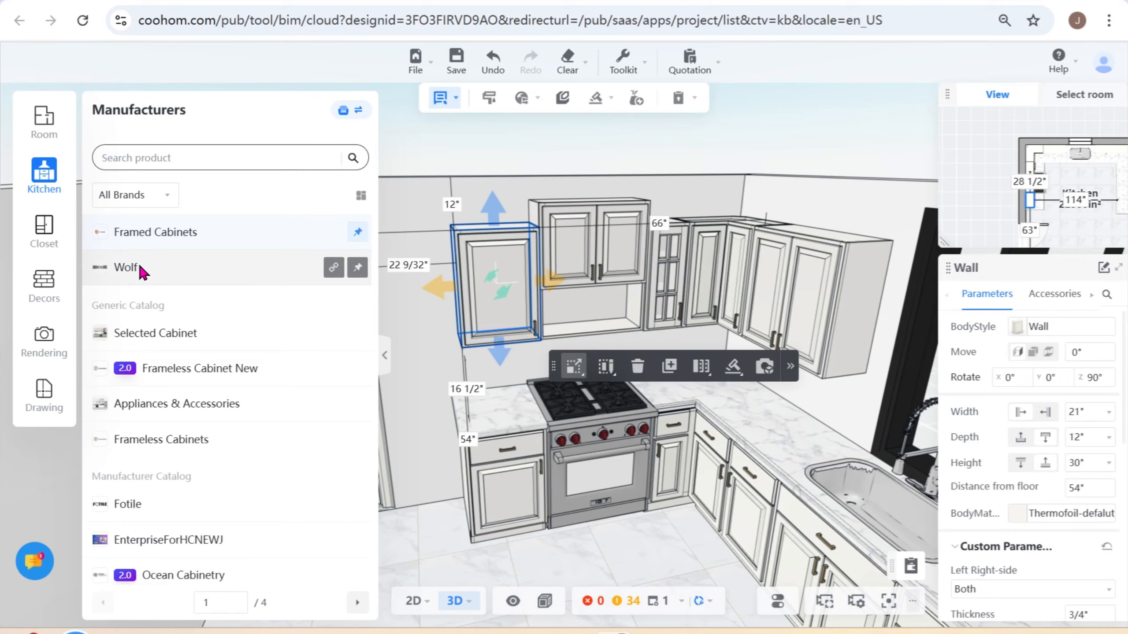
left_click(150, 267)
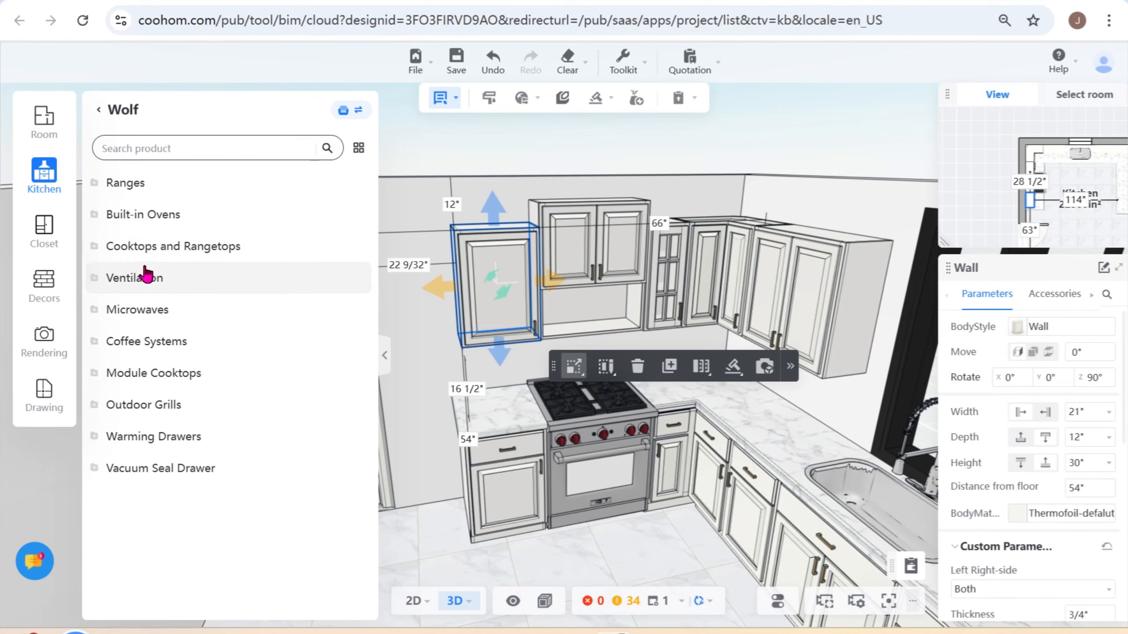
left_click(163, 216)
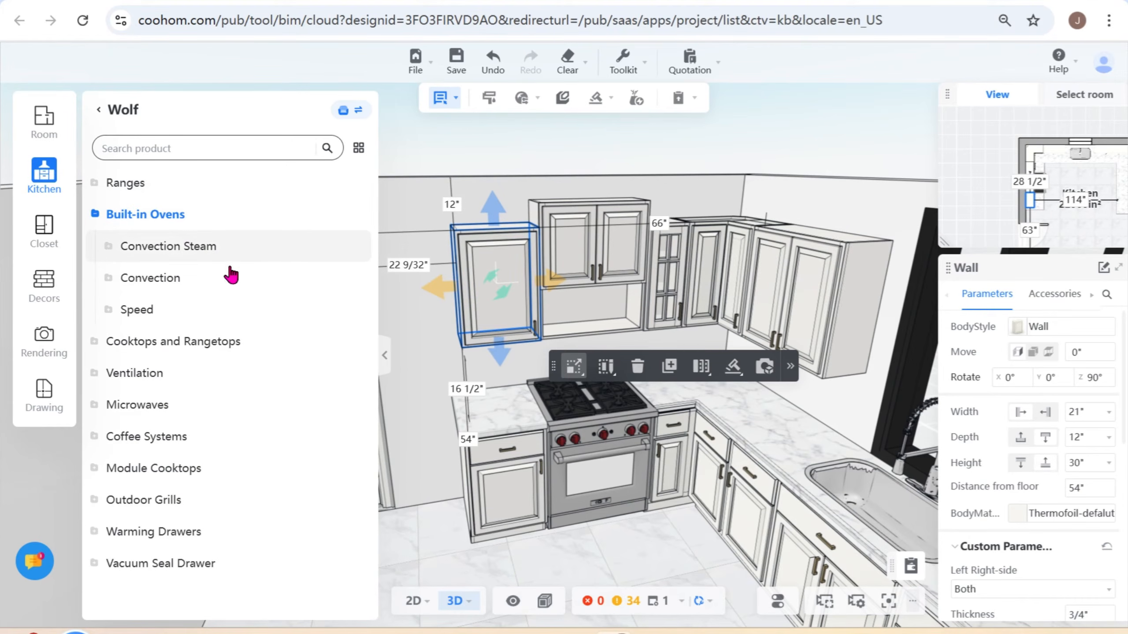
left_click(137, 310)
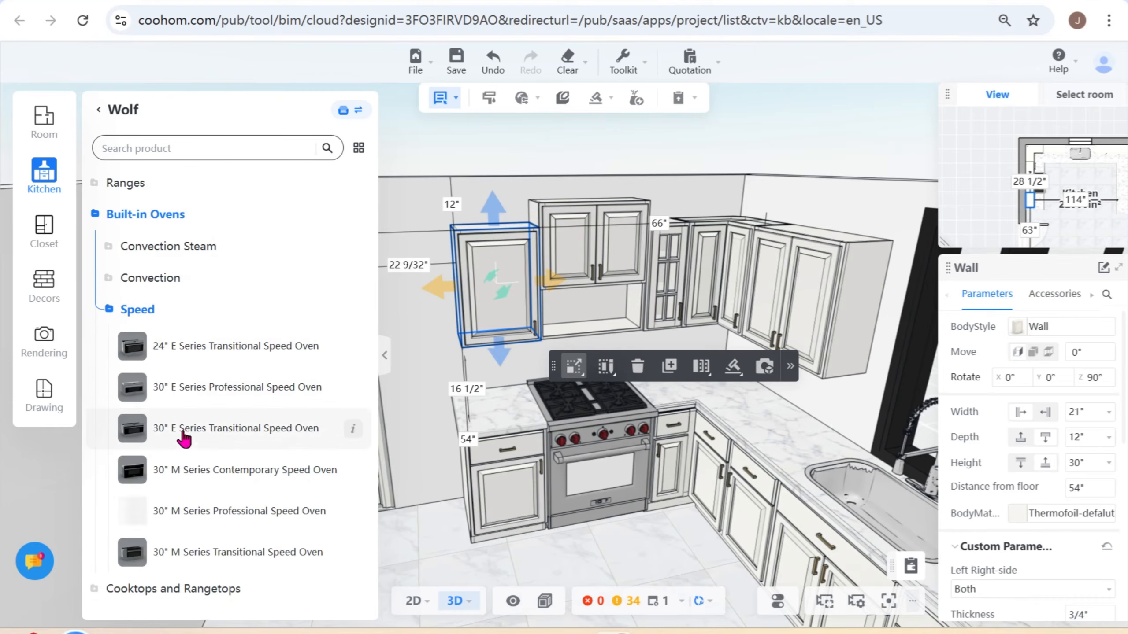
scroll(219, 267, "down", 2)
- Search for "30 M series drop-down" and place the 30" M Series Contemporary Drop-Down Door Microwave Oven in the microwave cabinet above the range
left_click(221, 149)
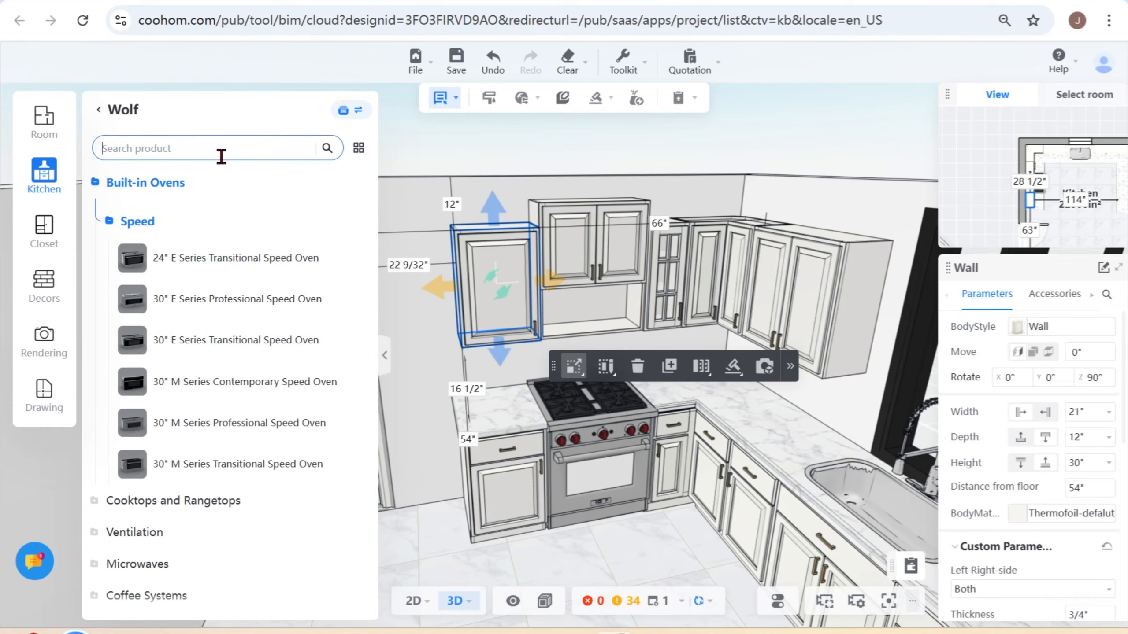
type("39")
key("BackSpace")
type("0 ")
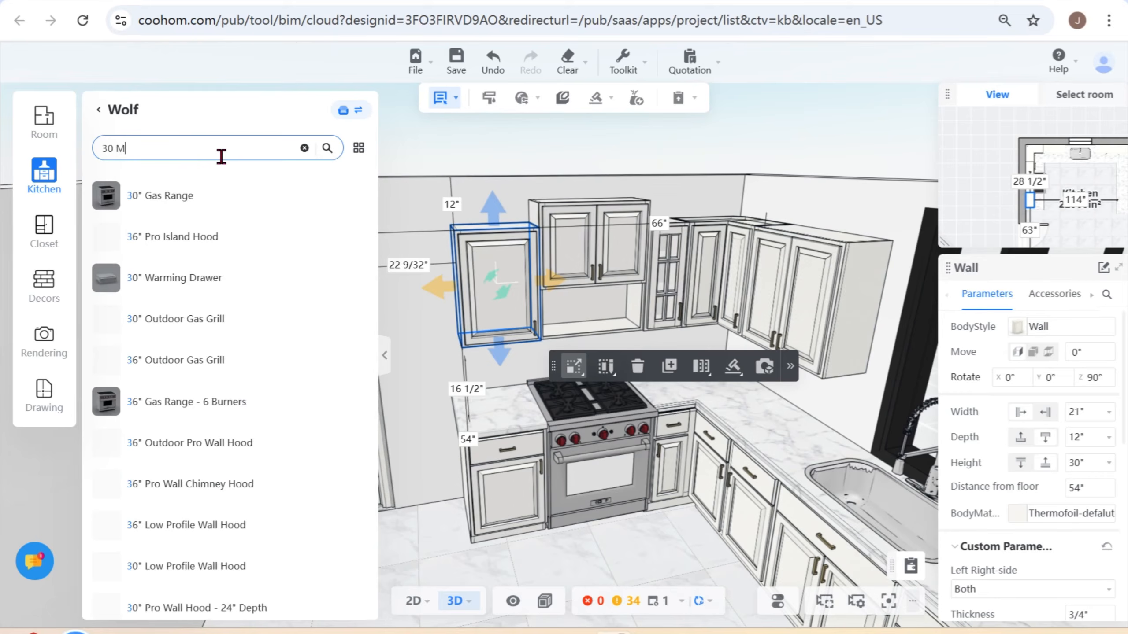
type("M")
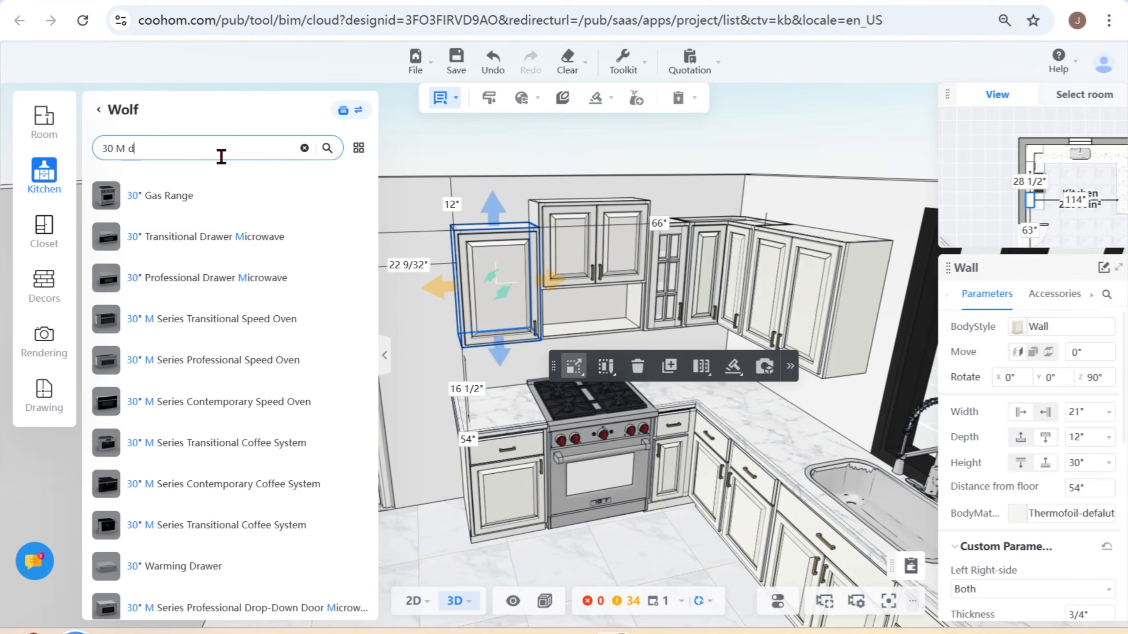
key("BackSpace")
type("series c")
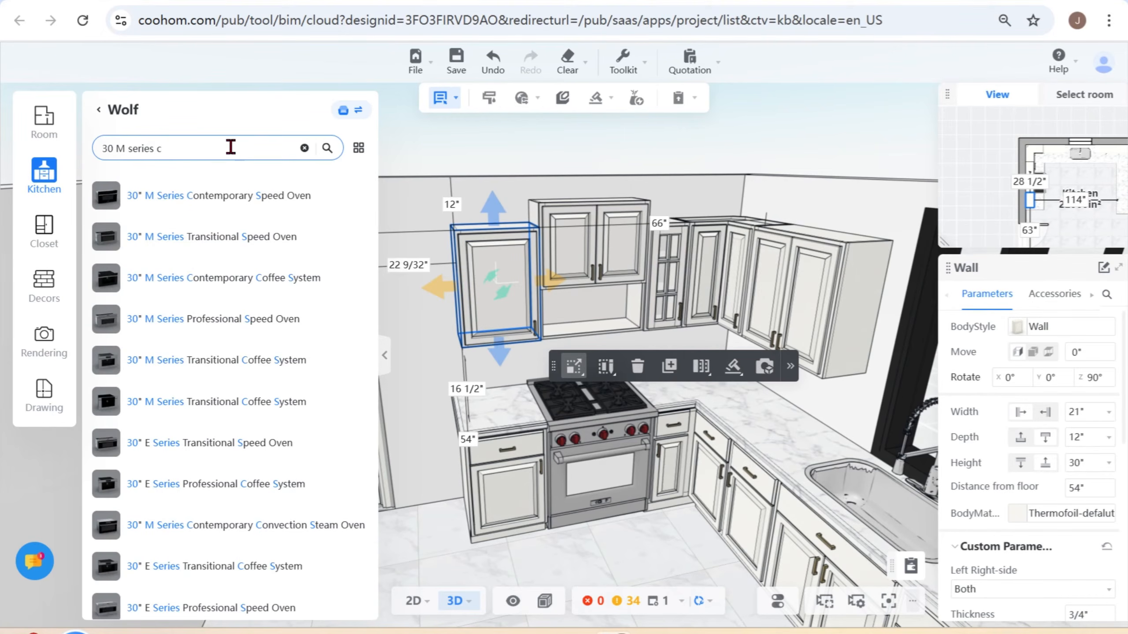
key("BackSpace")
type("drow")
key("BackSpace")
type("pp")
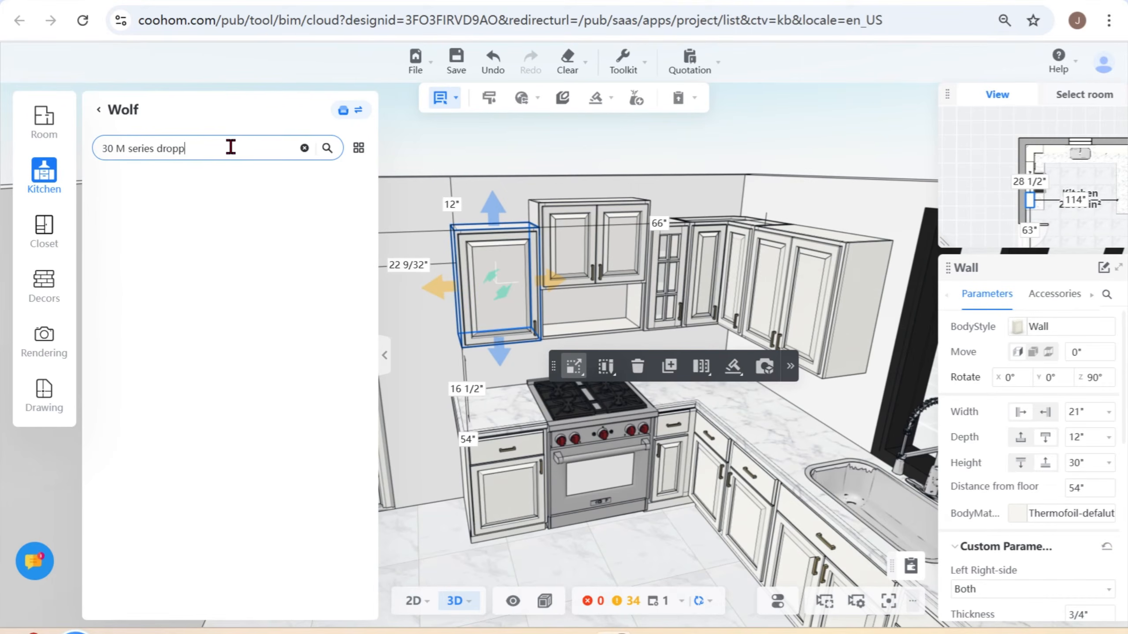
key("BackSpace")
type("-down")
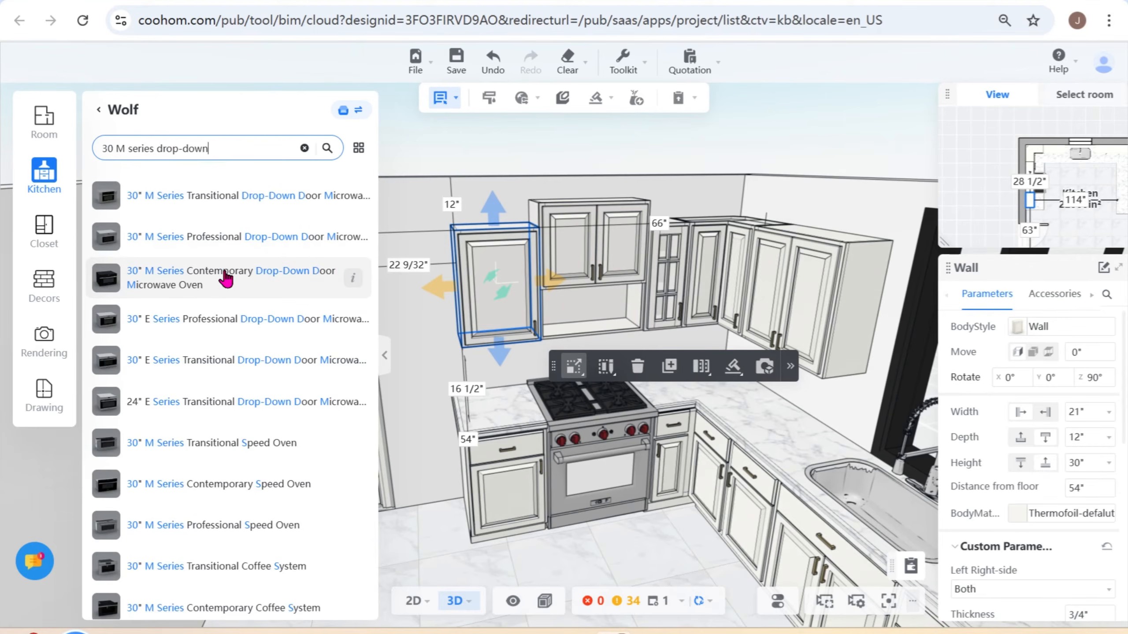
left_click_drag(225, 278, 599, 334)
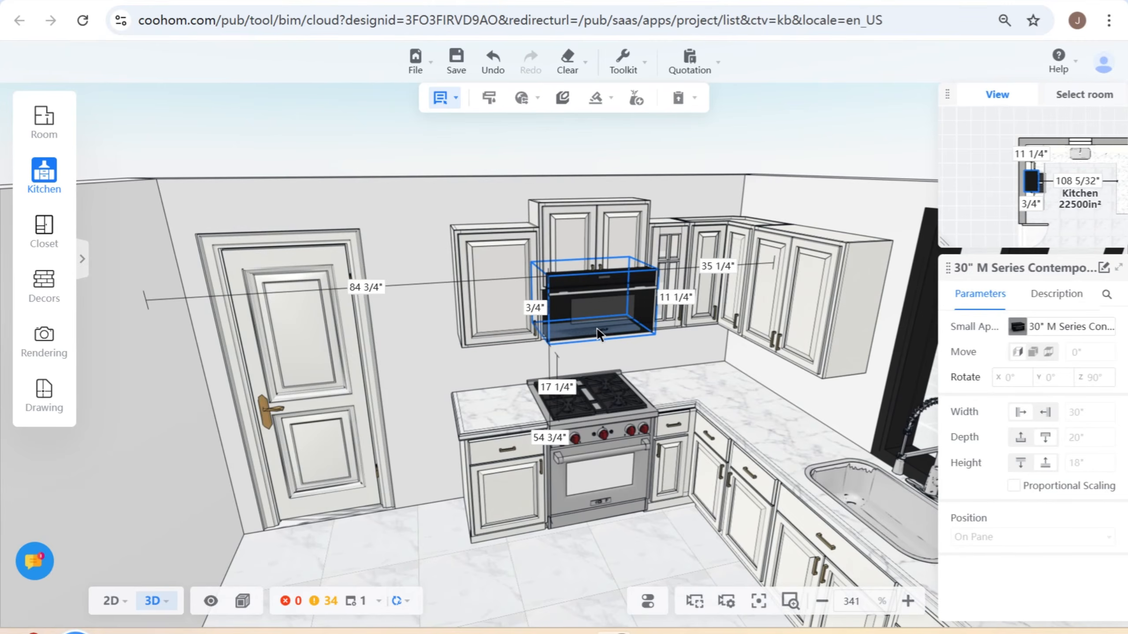
left_click(597, 329)
- Set the Drawer Height of the microwave cabinet above the range to 18"
scroll(597, 331, "up", 5)
left_click_drag(554, 381, 583, 356)
left_click(620, 192)
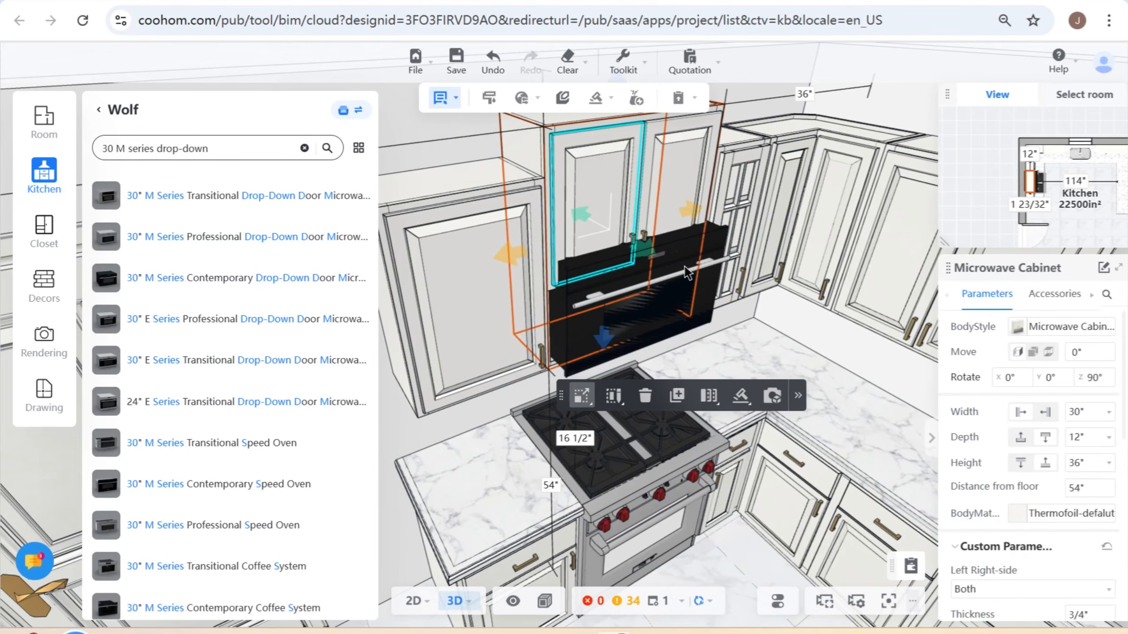
scroll(1066, 524, "down", 1)
scroll(1086, 542, "down", 3)
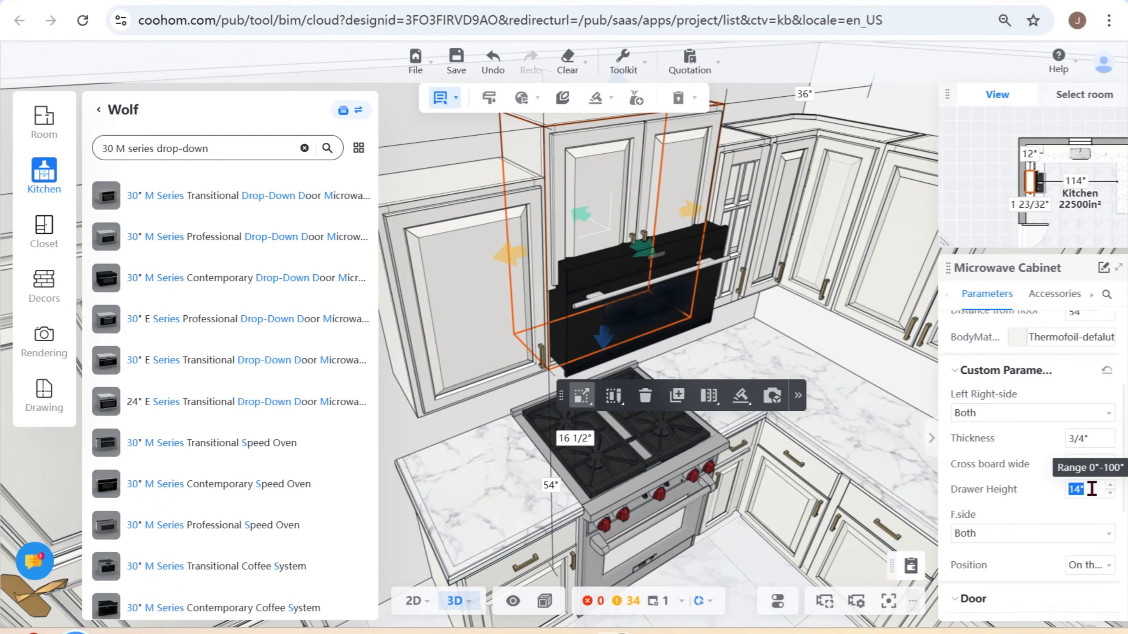
key("Return")
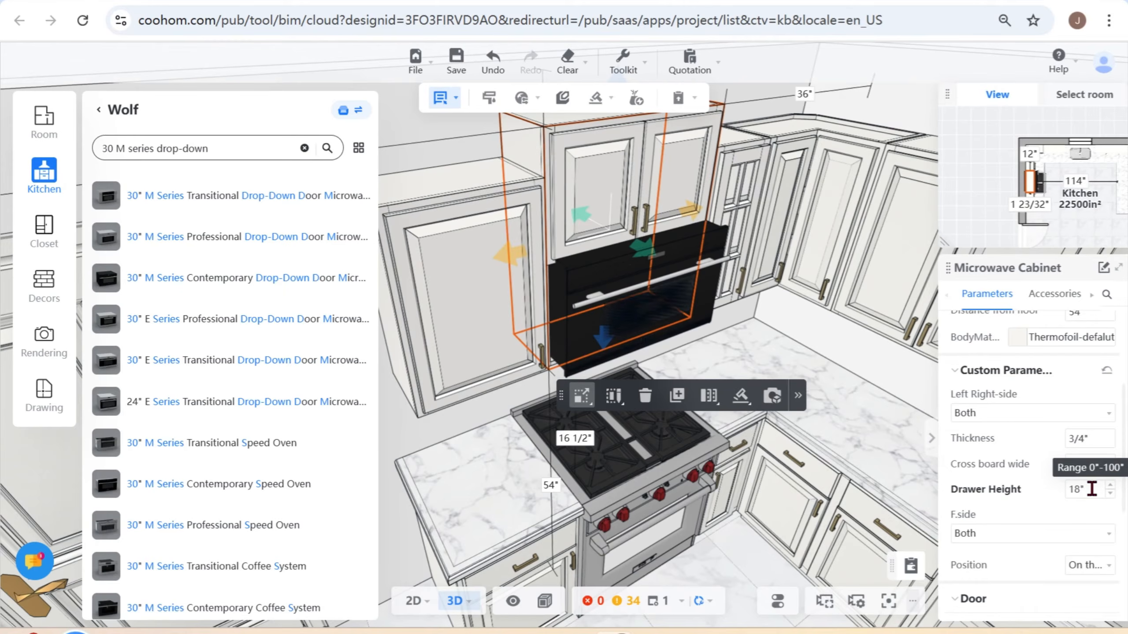
- Check the oven opening from another angle and raise the microwave cabinet's Drawer Height to 19"
left_click_drag(811, 319, 828, 297)
double_click(1086, 483)
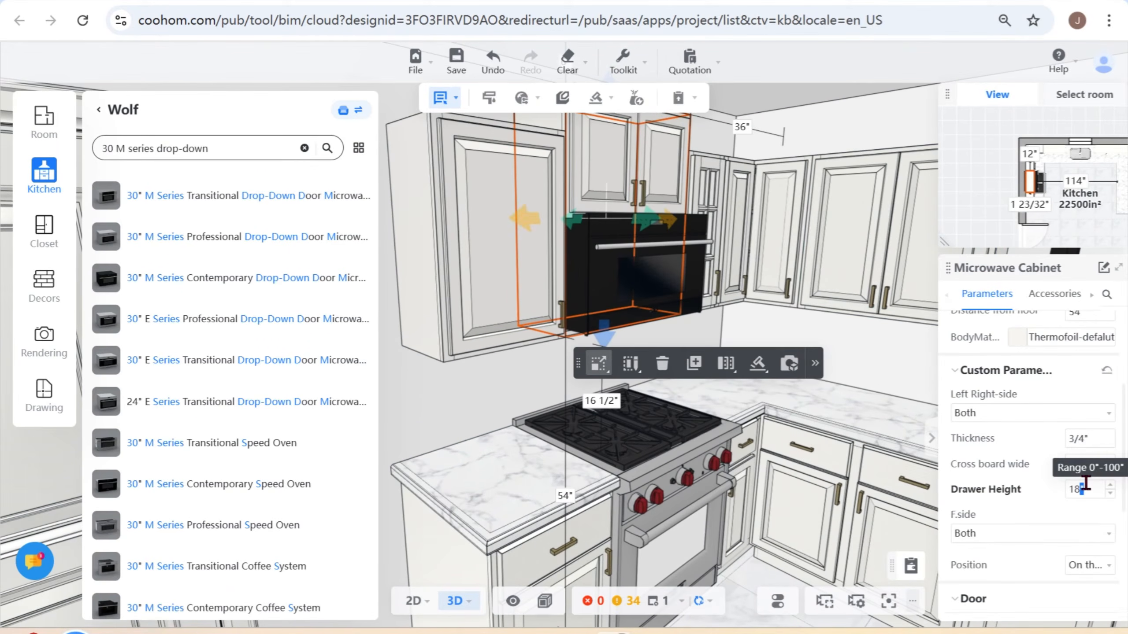
key("Down")
key("Return")
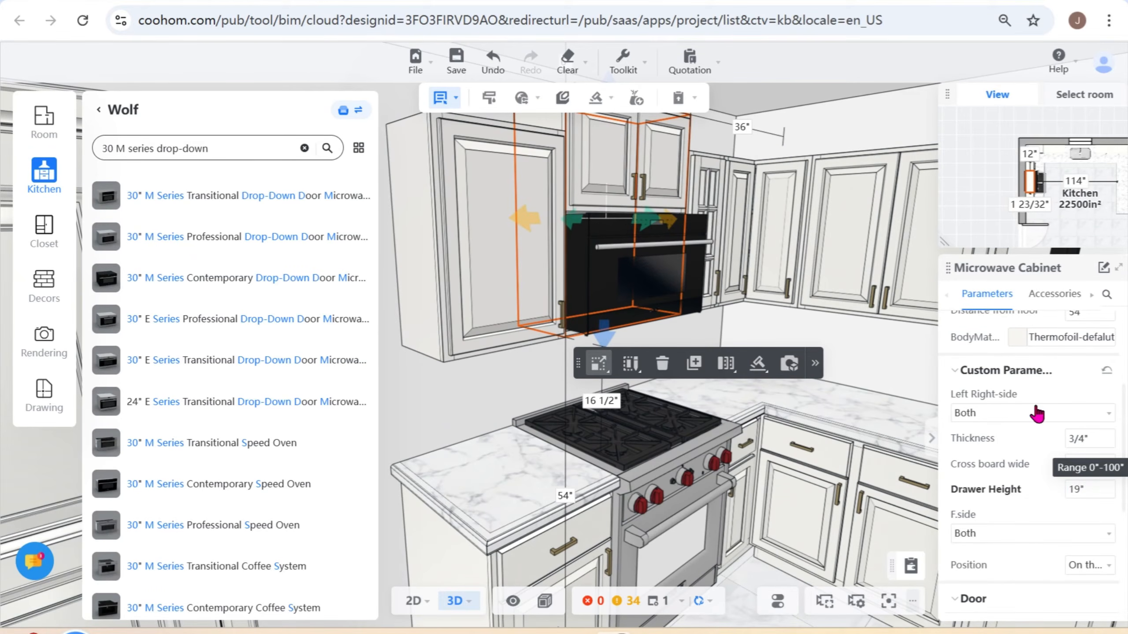
- Check how far the microwave oven protrudes from its cabinet and set the oven's depth to 18"
left_click(496, 389)
left_click_drag(495, 390, 700, 250)
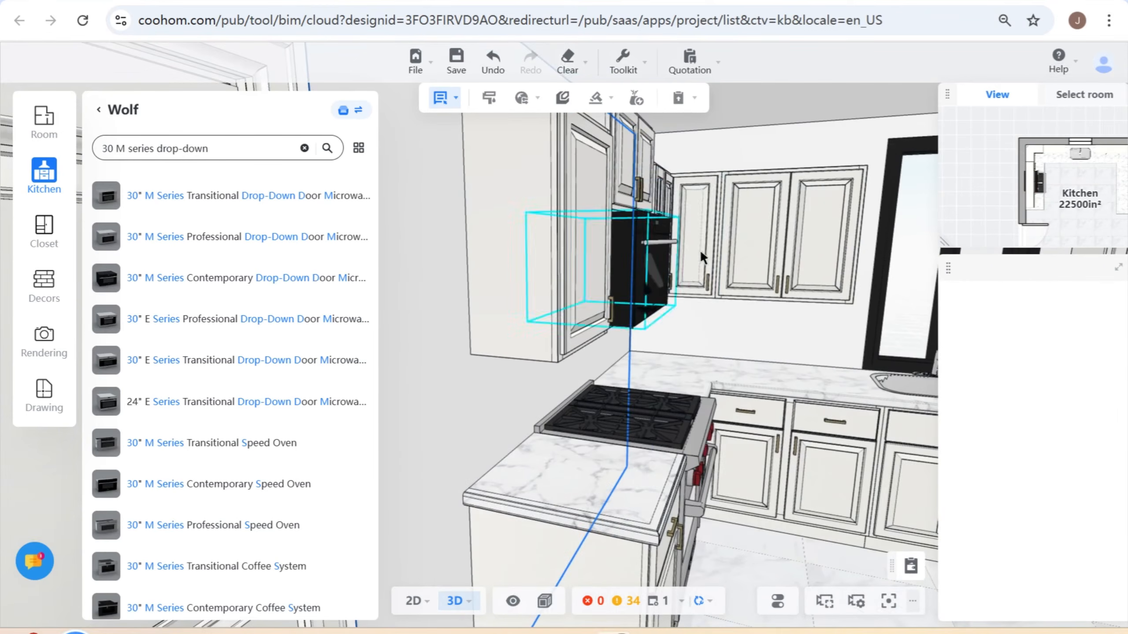
left_click(661, 245)
left_click_drag(716, 316, 784, 413)
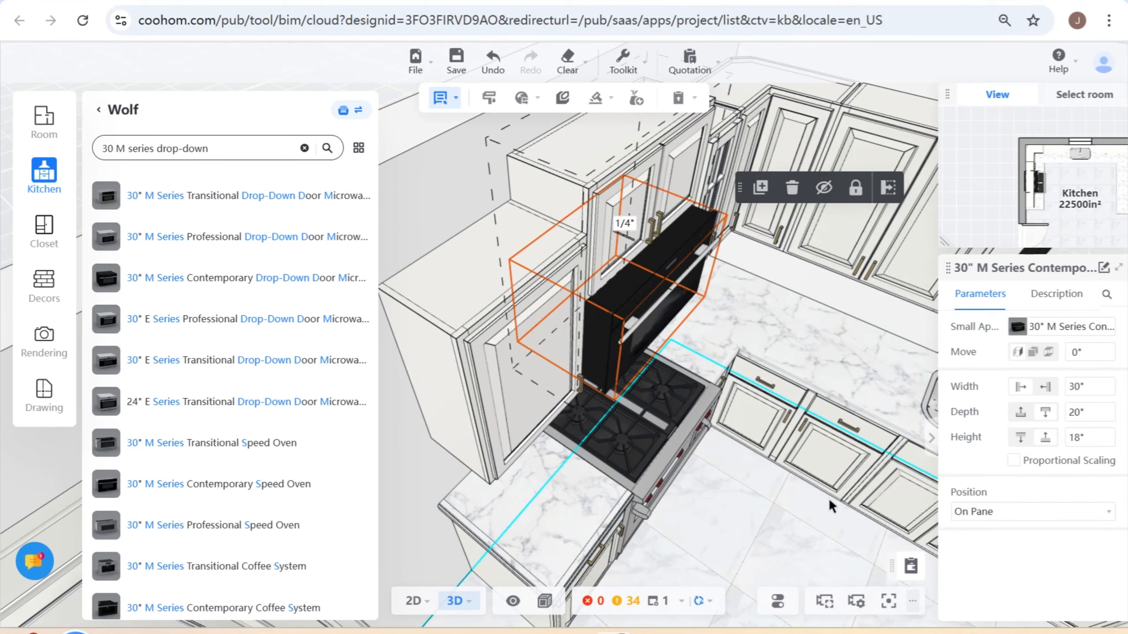
left_click(770, 513)
left_click_drag(770, 512, 733, 462)
left_click(642, 331)
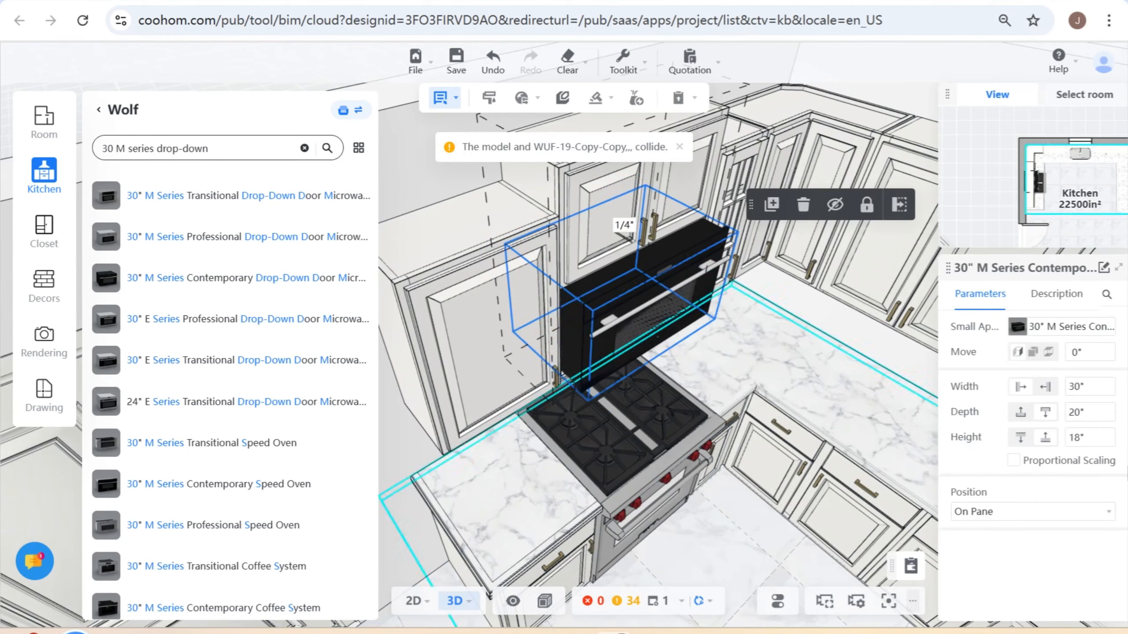
left_click(1087, 413)
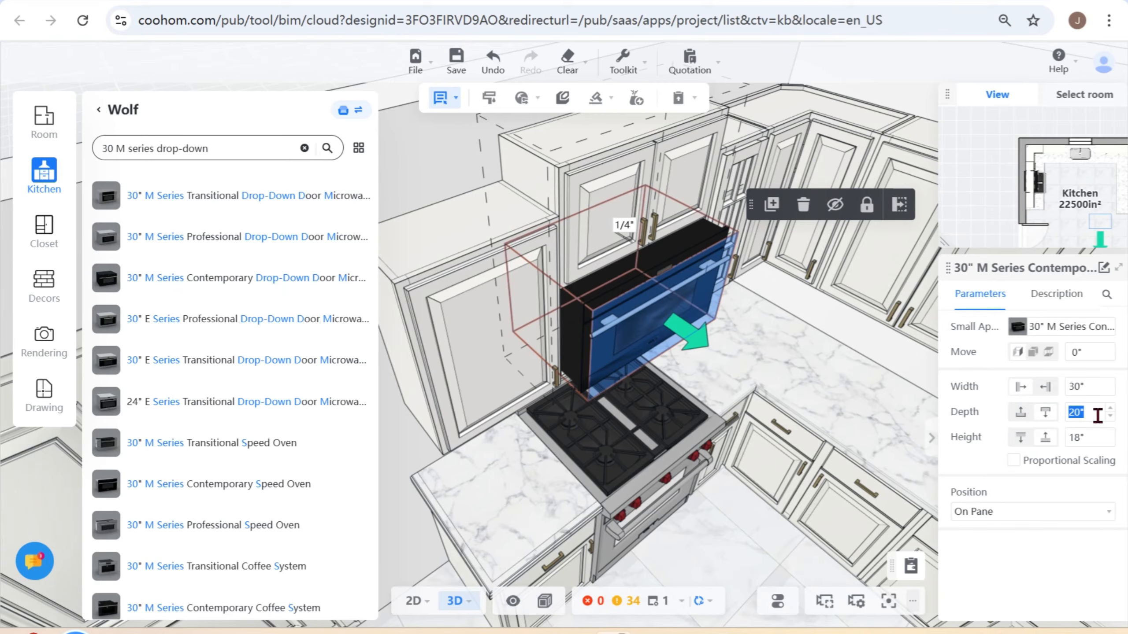
key("Return")
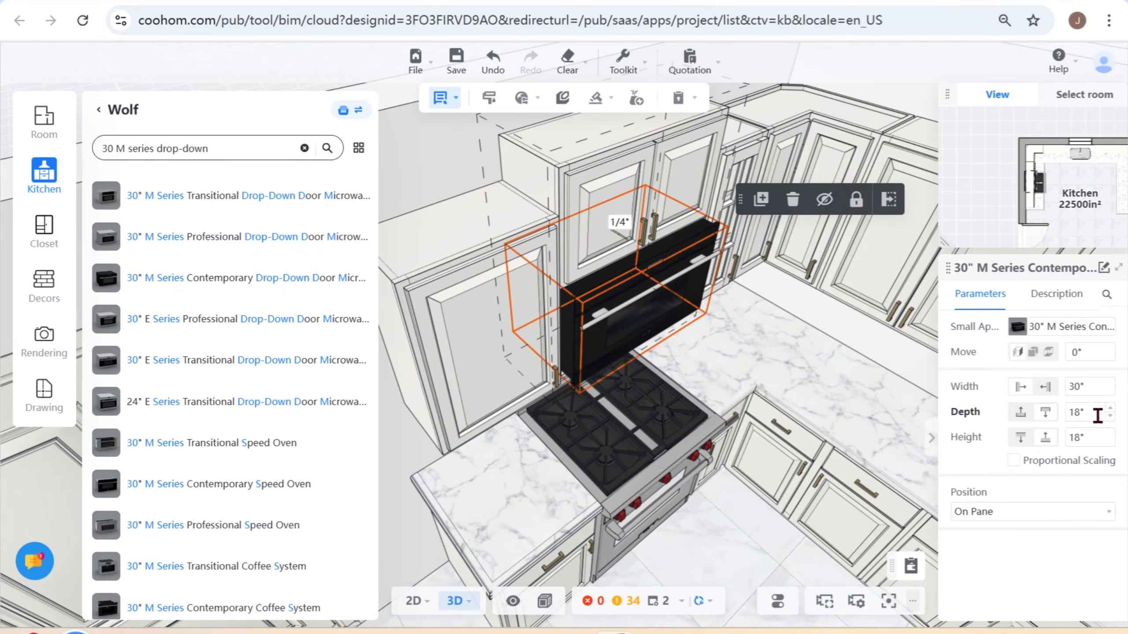
- Inspect the microwave oven's fit in its cabinet from the front and select the oven
left_click(1097, 416)
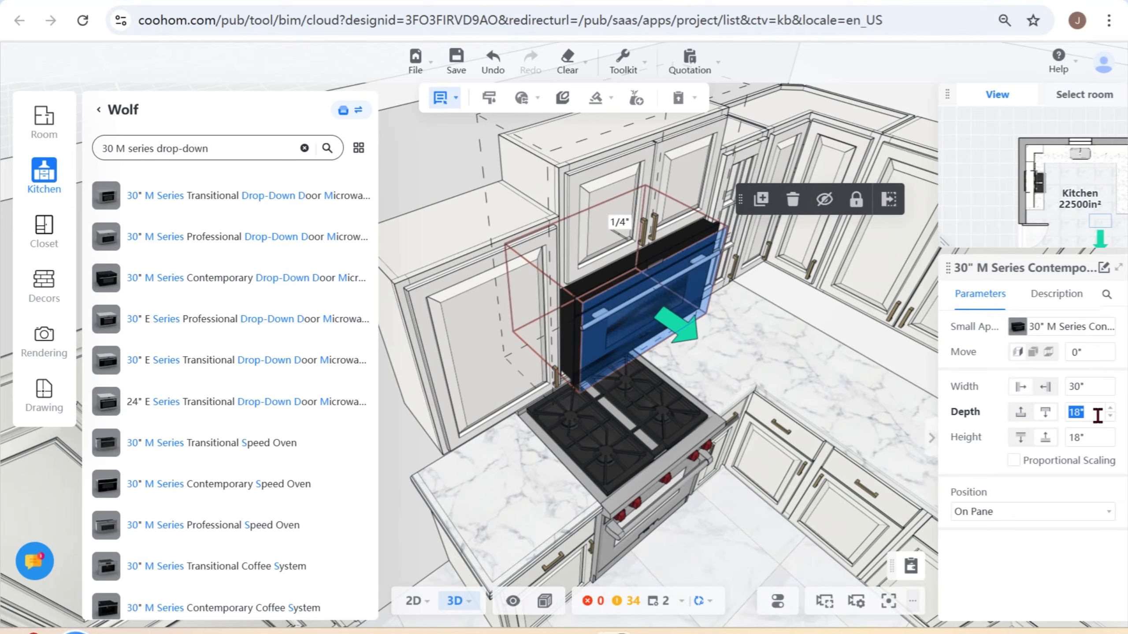
left_click_drag(730, 551, 663, 544)
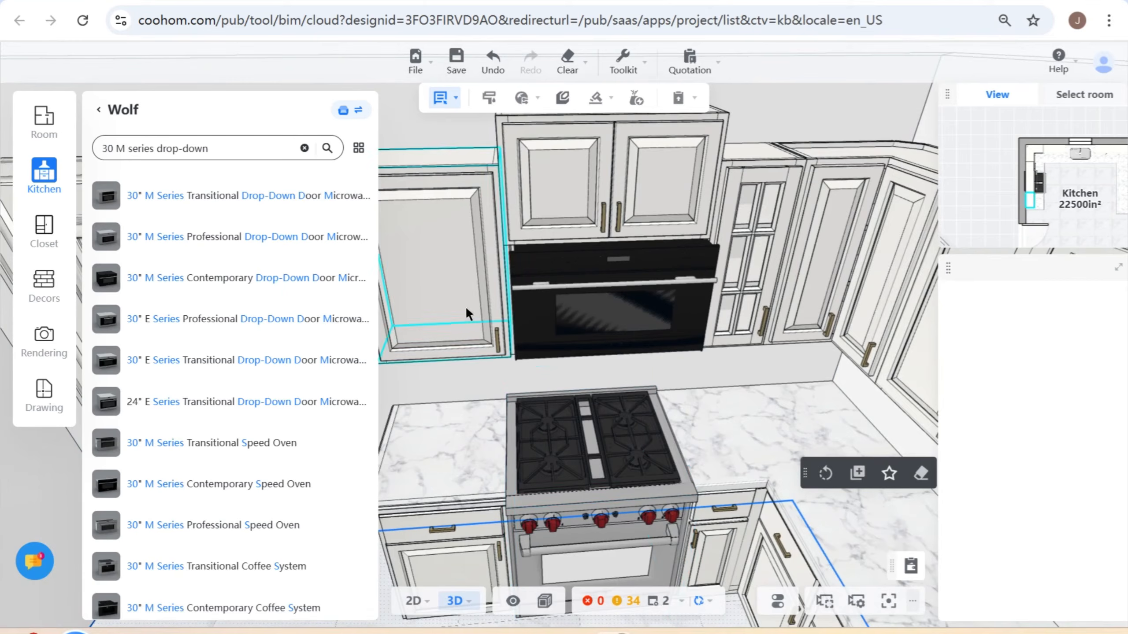
left_click(605, 303)
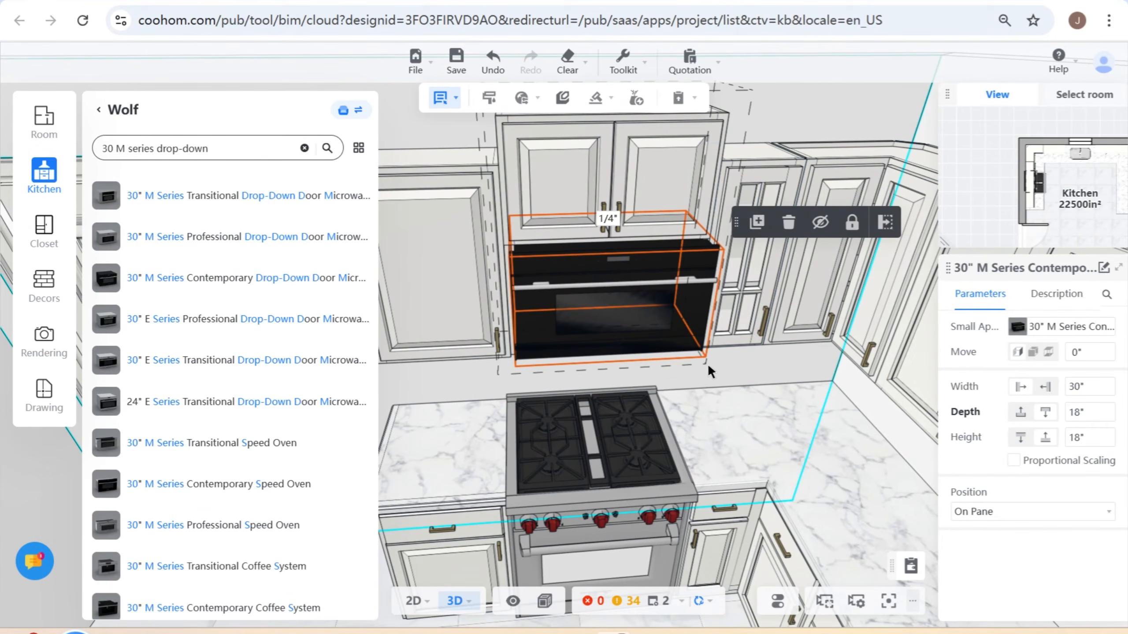
- Start a crown molding on all eligible cabinets and choose Top Molding 23-G from the manufacturers catalog as its style
scroll(702, 366, "down", 2)
left_click(419, 378)
left_click_drag(417, 375, 670, 534)
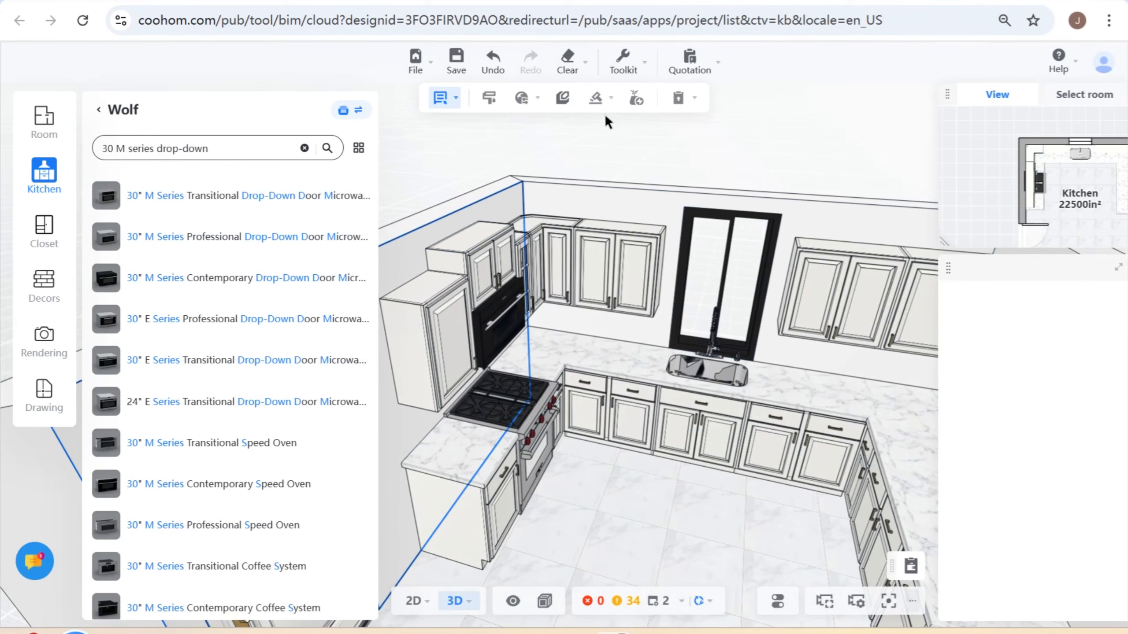
left_click(596, 102)
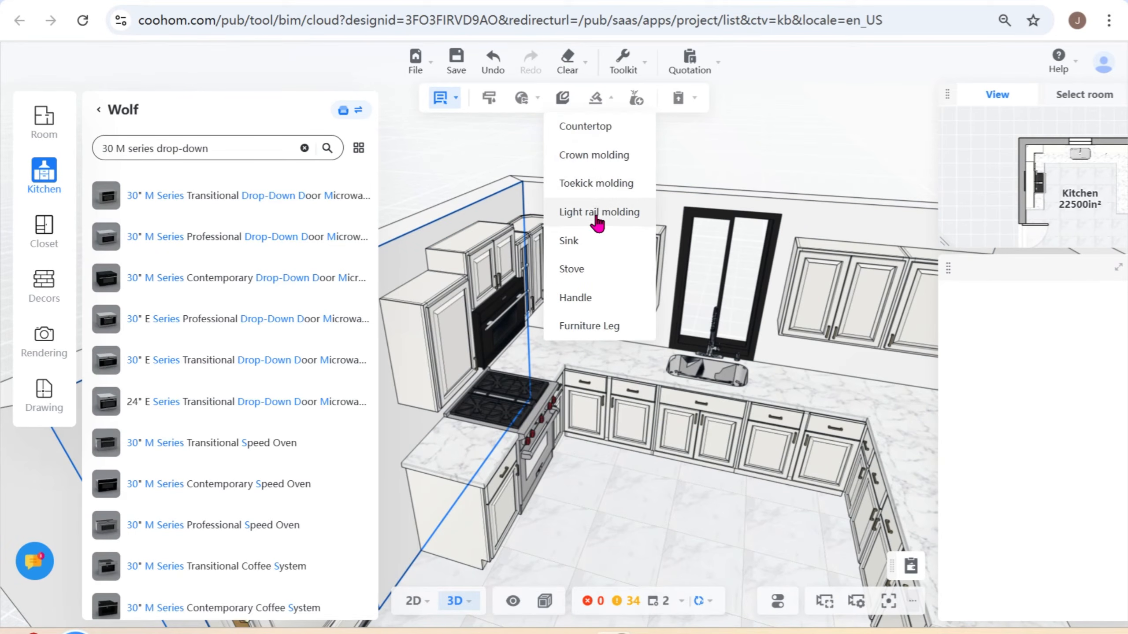
left_click(594, 160)
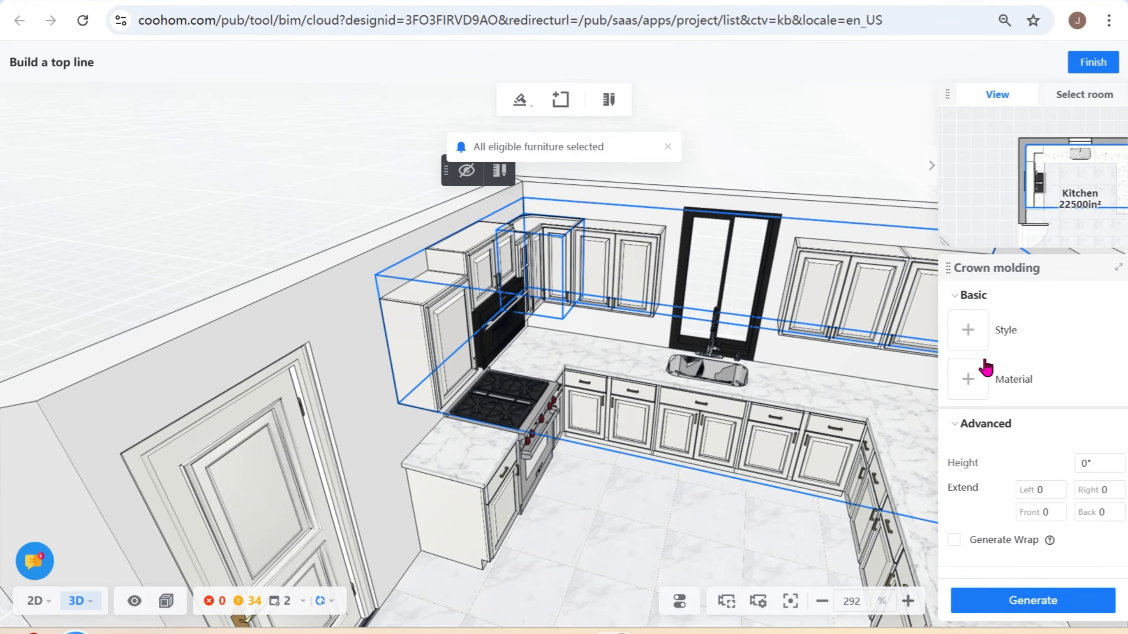
left_click_drag(595, 531, 581, 500)
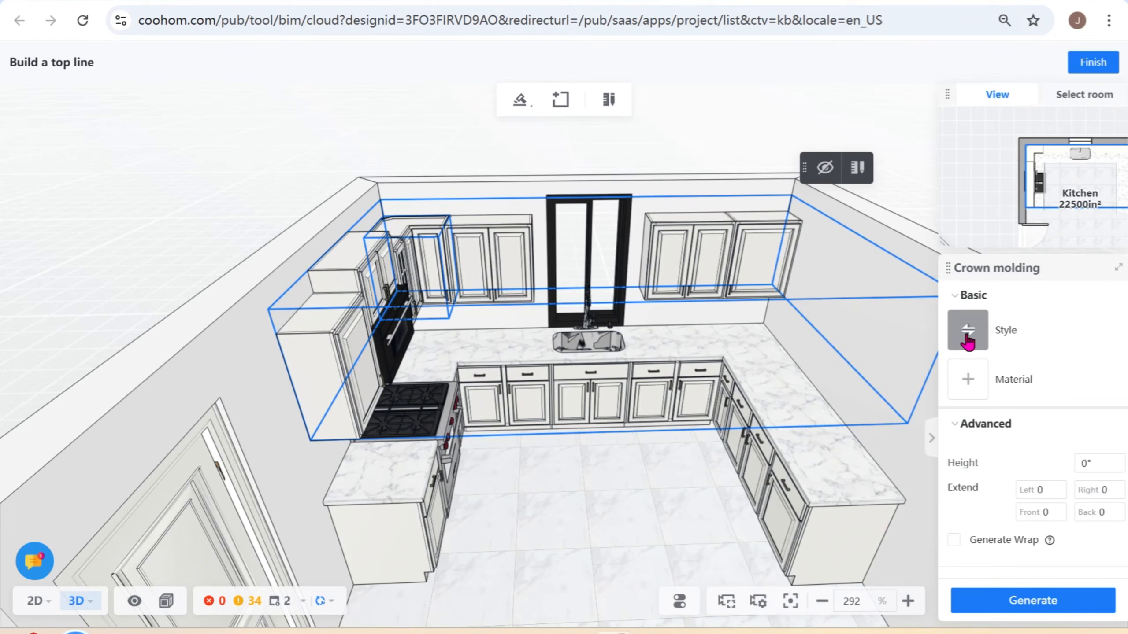
left_click(968, 330)
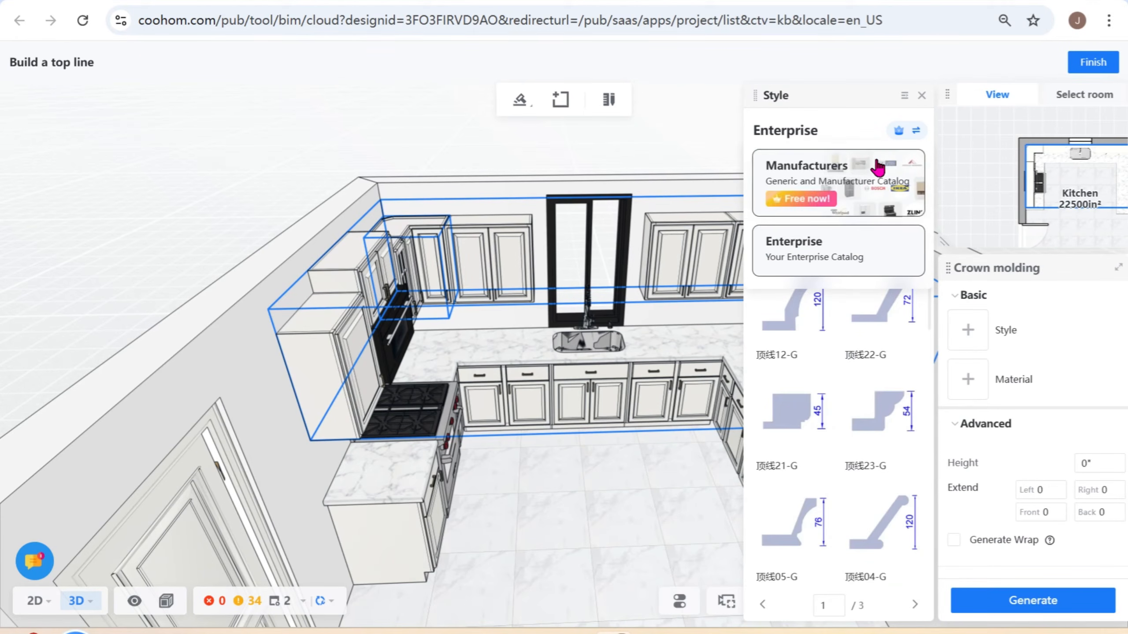
left_click(878, 166)
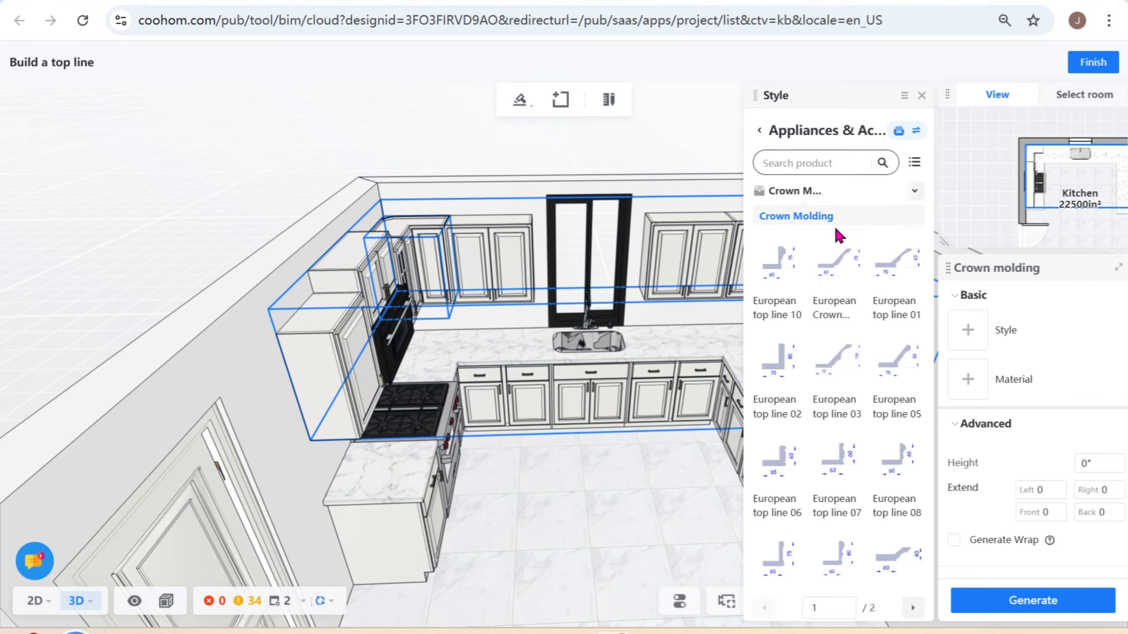
left_click(831, 161)
type("23")
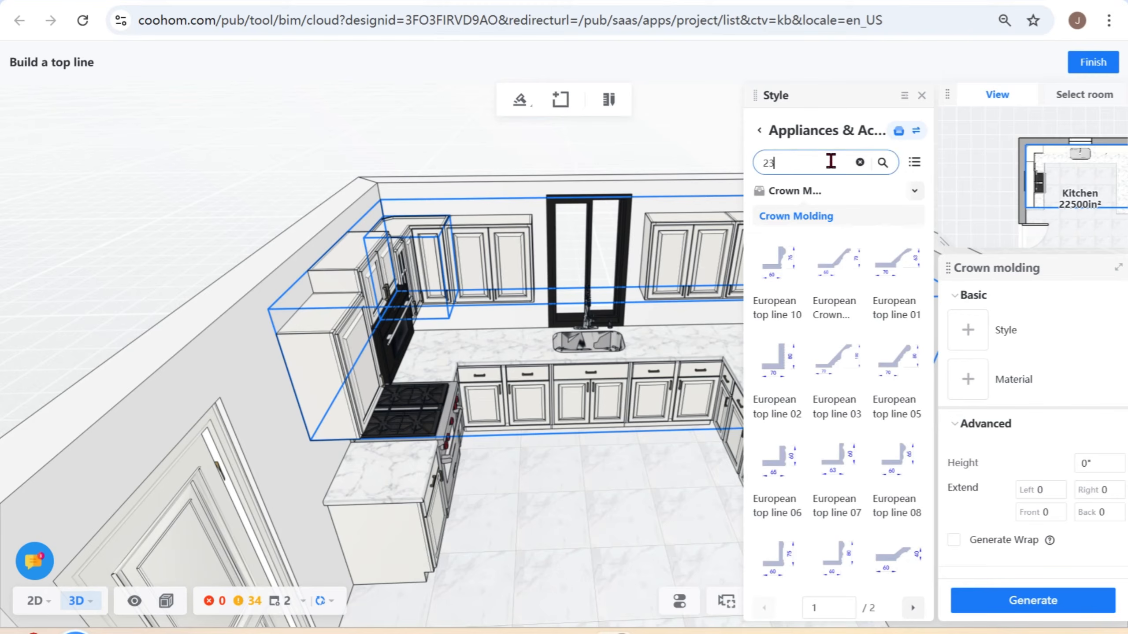
type("-G")
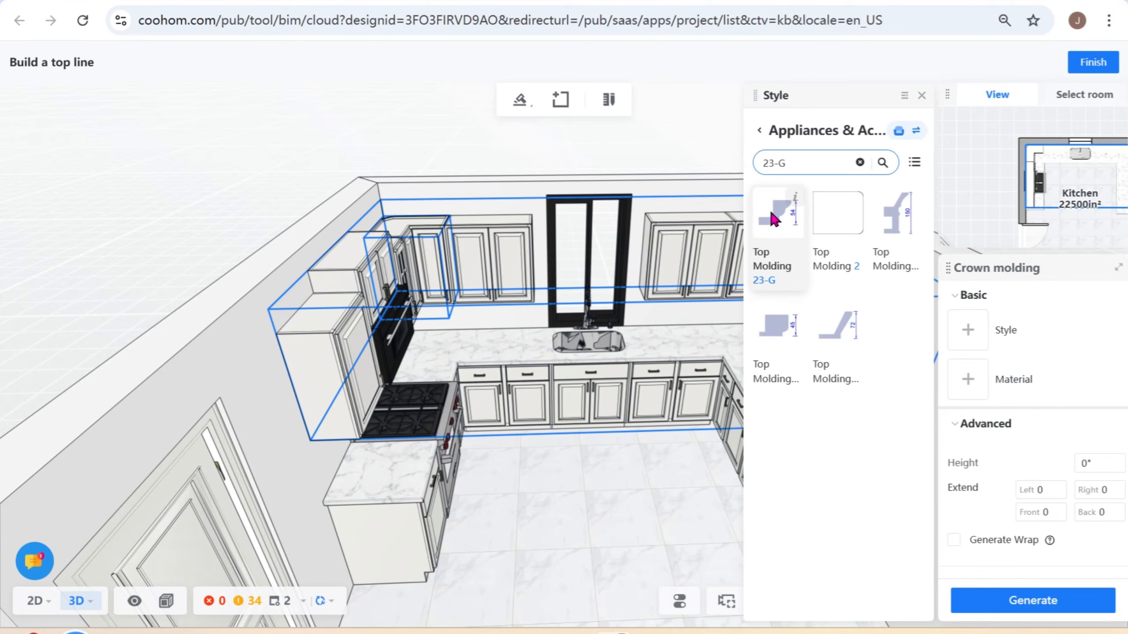
left_click(772, 218)
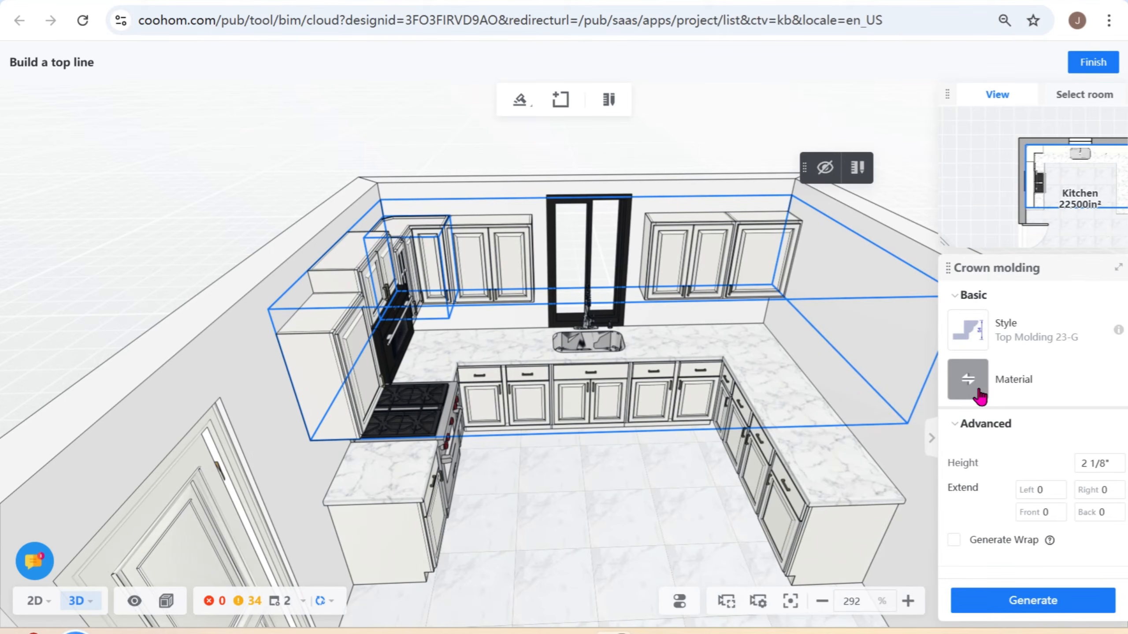
- Set the crown molding's material to Cherry-Matte-NS03 from the manufacturers catalog and generate the molding
left_click(978, 393)
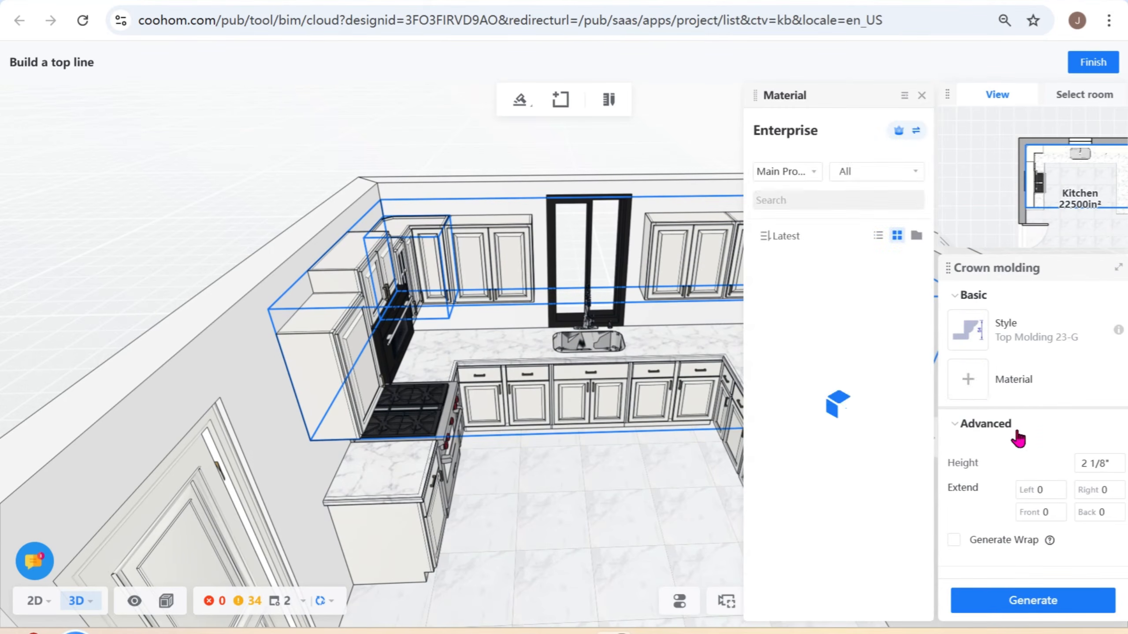
left_click(898, 130)
left_click(821, 177)
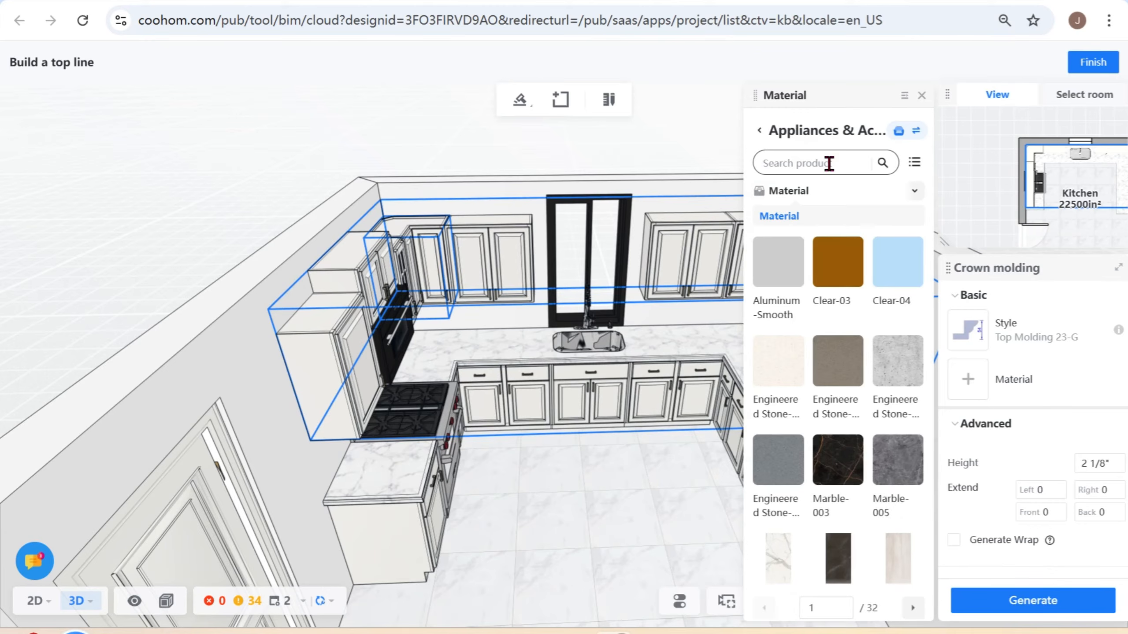
left_click(818, 166)
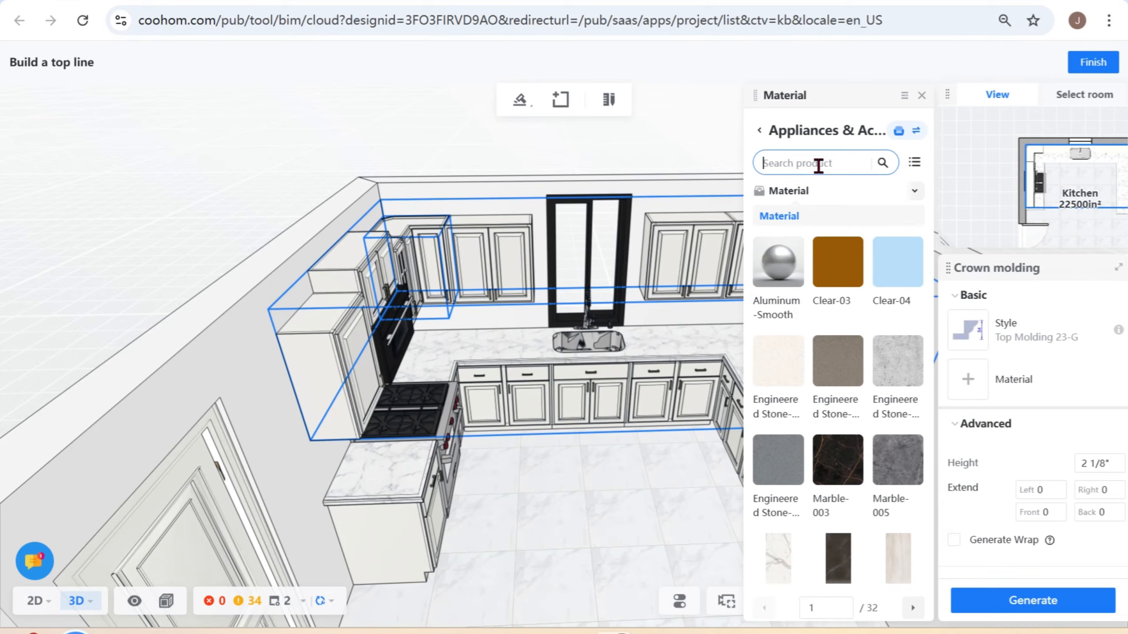
type("cherry")
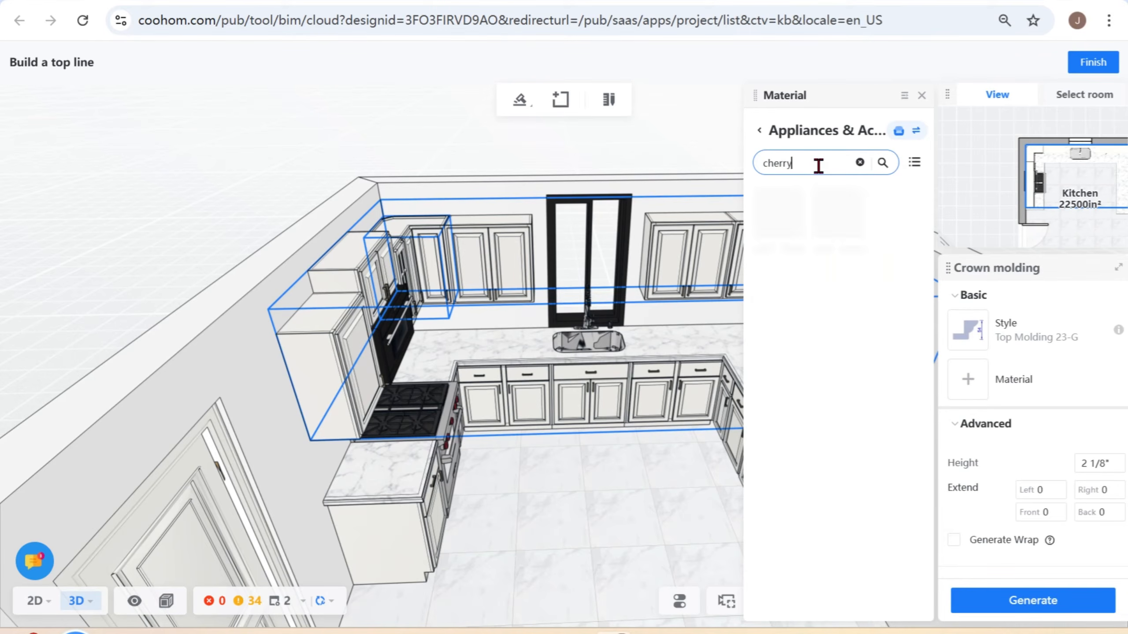
type(" mat")
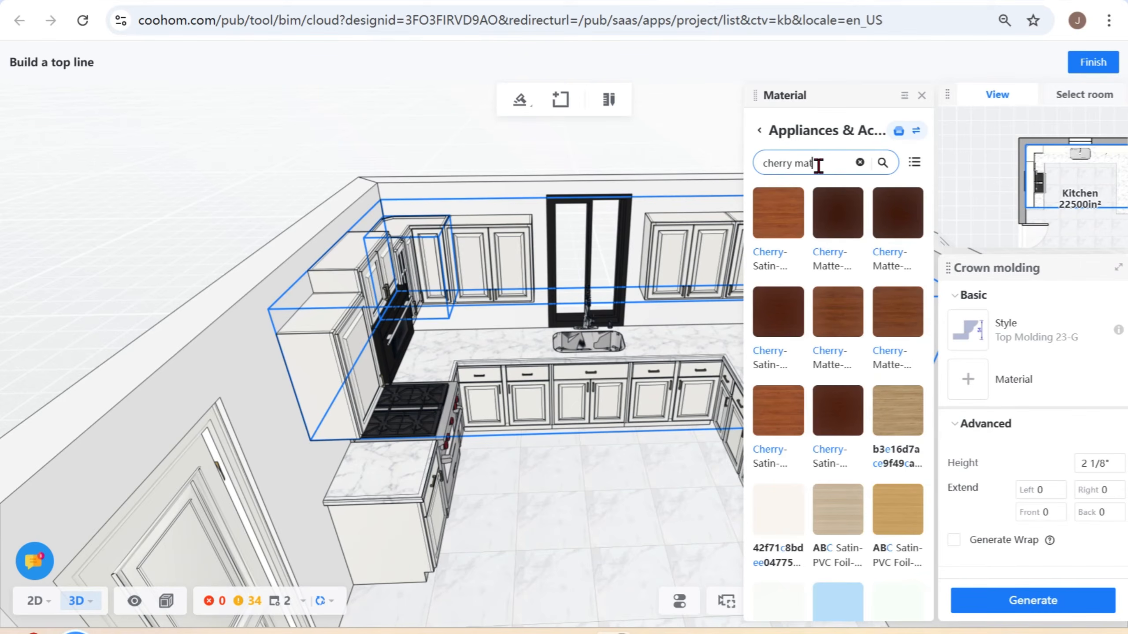
type("te N")
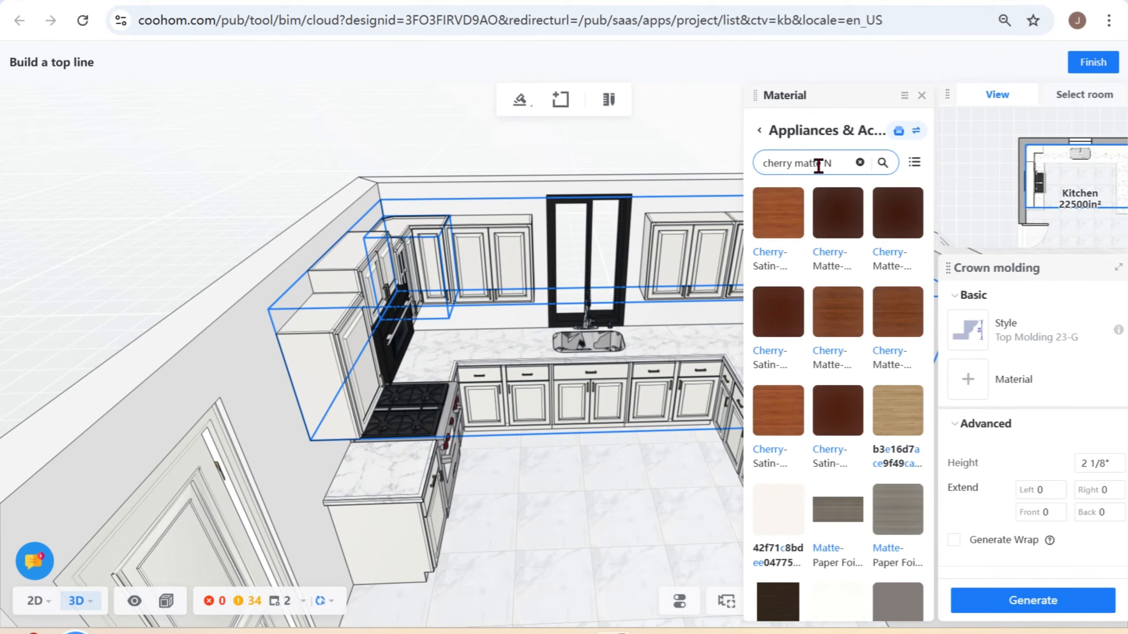
type("S")
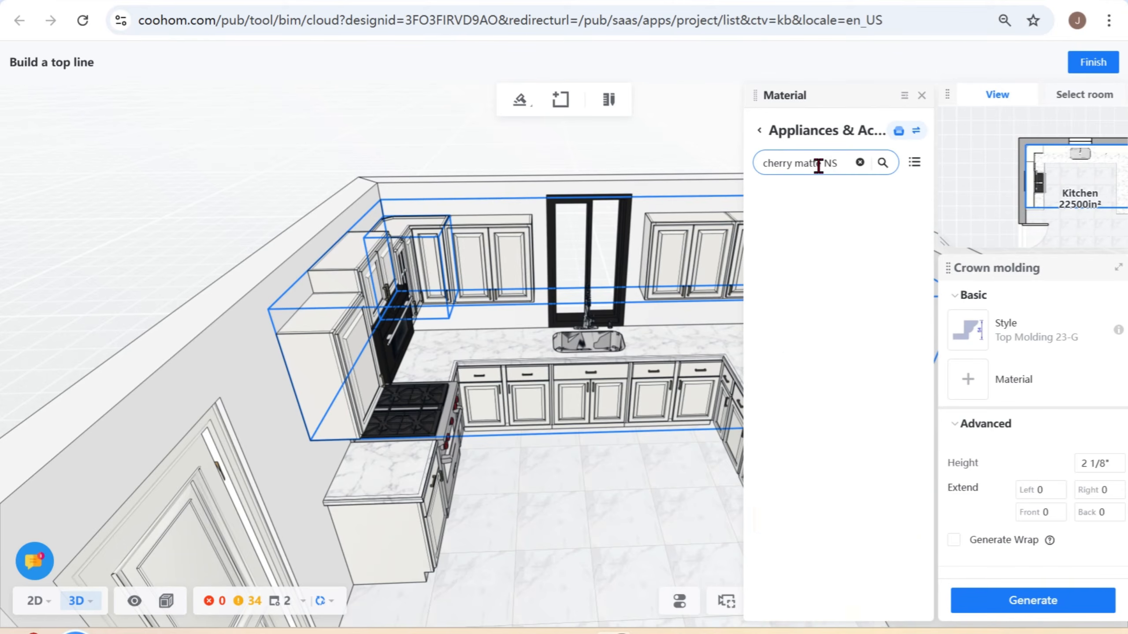
type("03")
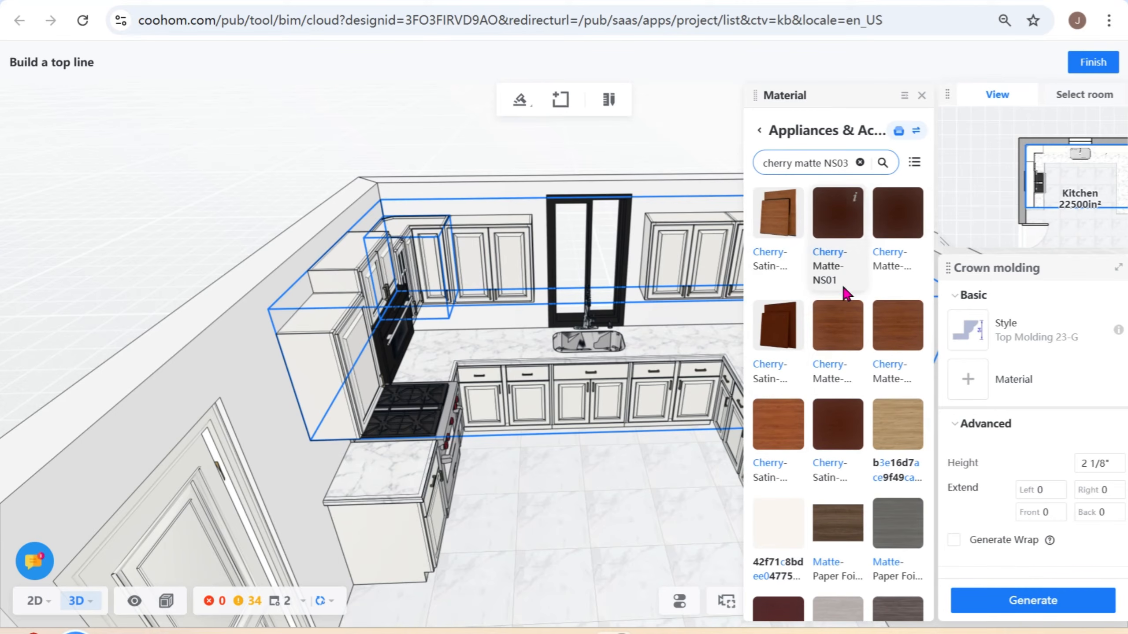
left_click(829, 316)
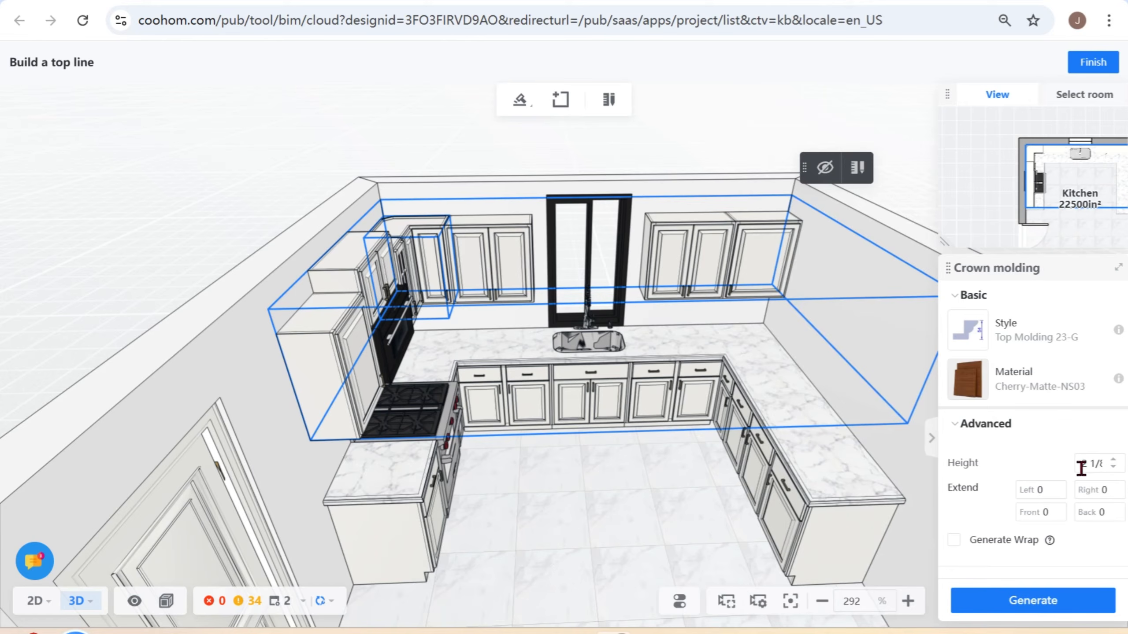
left_click(1028, 612)
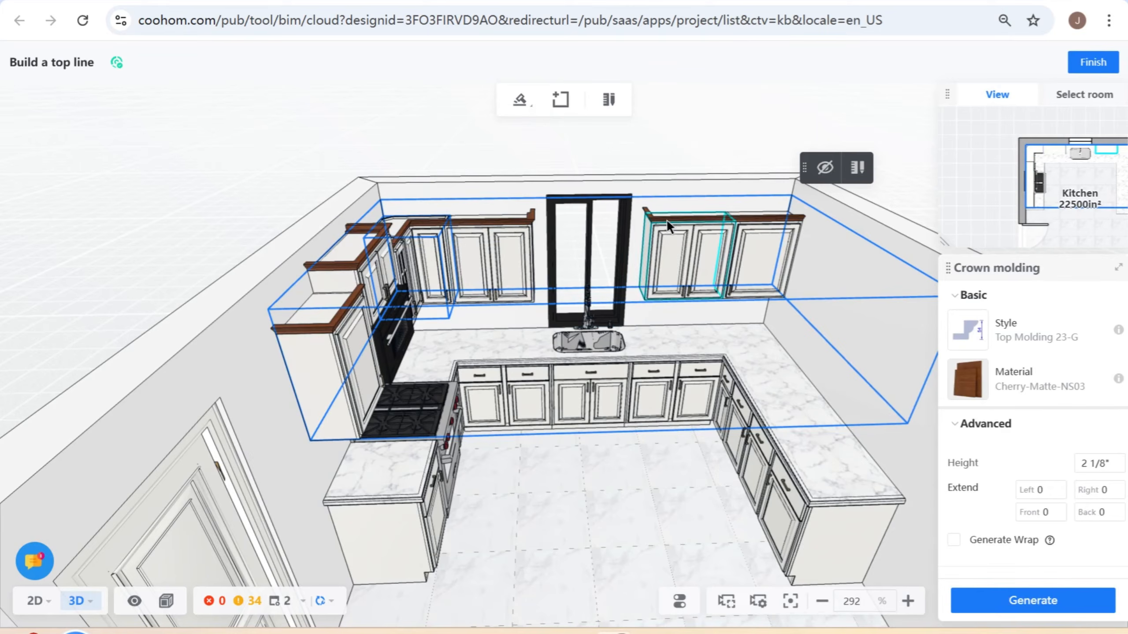
left_click(1093, 65)
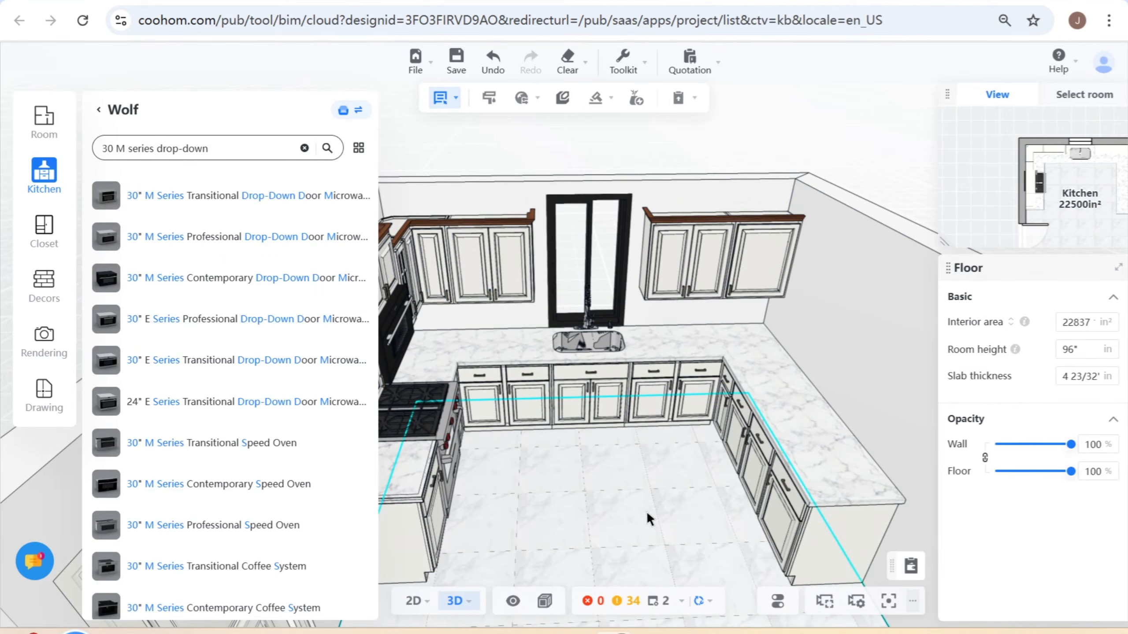
- Switch to part selection and select the narrow door of the base cabinet in the corner to the right of the sink
left_click_drag(647, 448, 709, 534)
scroll(710, 533, "up", 5)
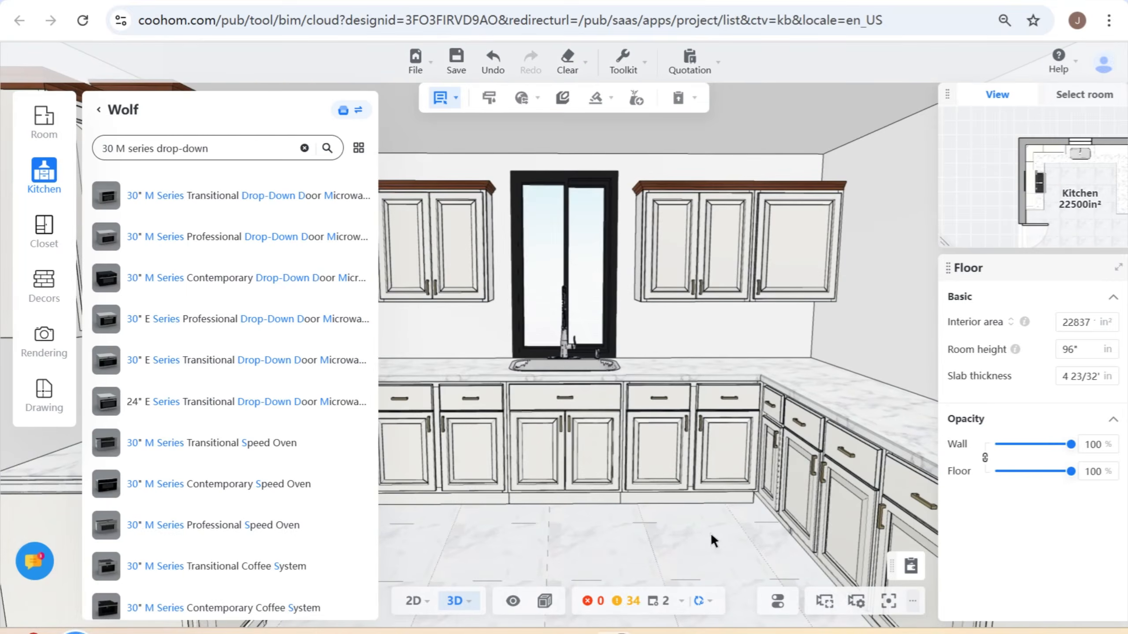
scroll(755, 524, "up", 5)
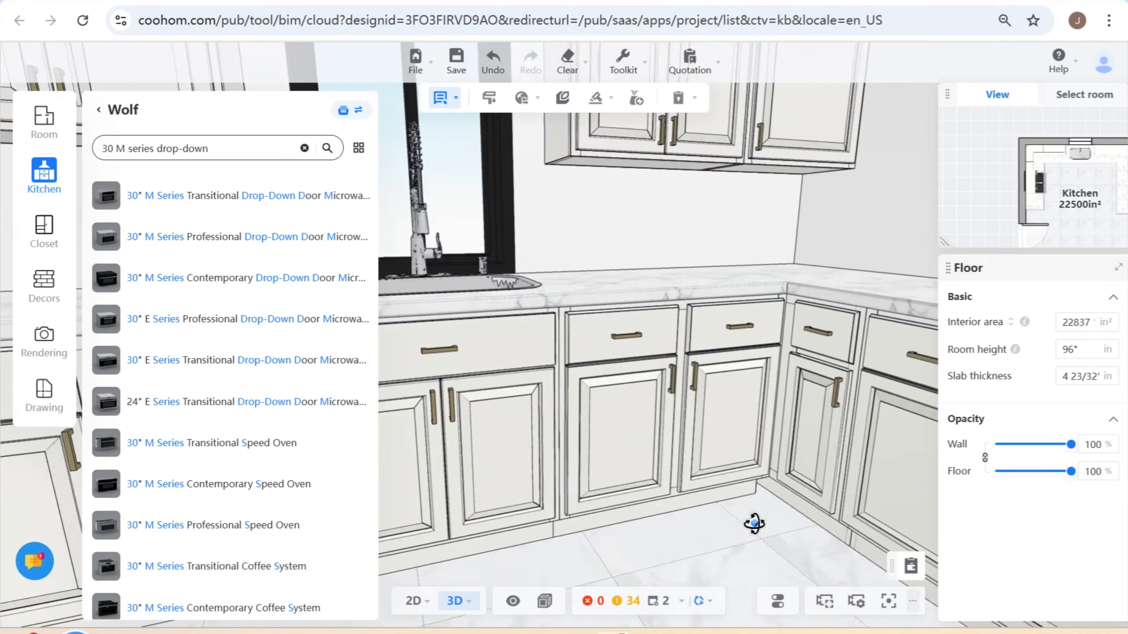
scroll(754, 524, "up", 2)
left_click_drag(755, 524, 768, 518)
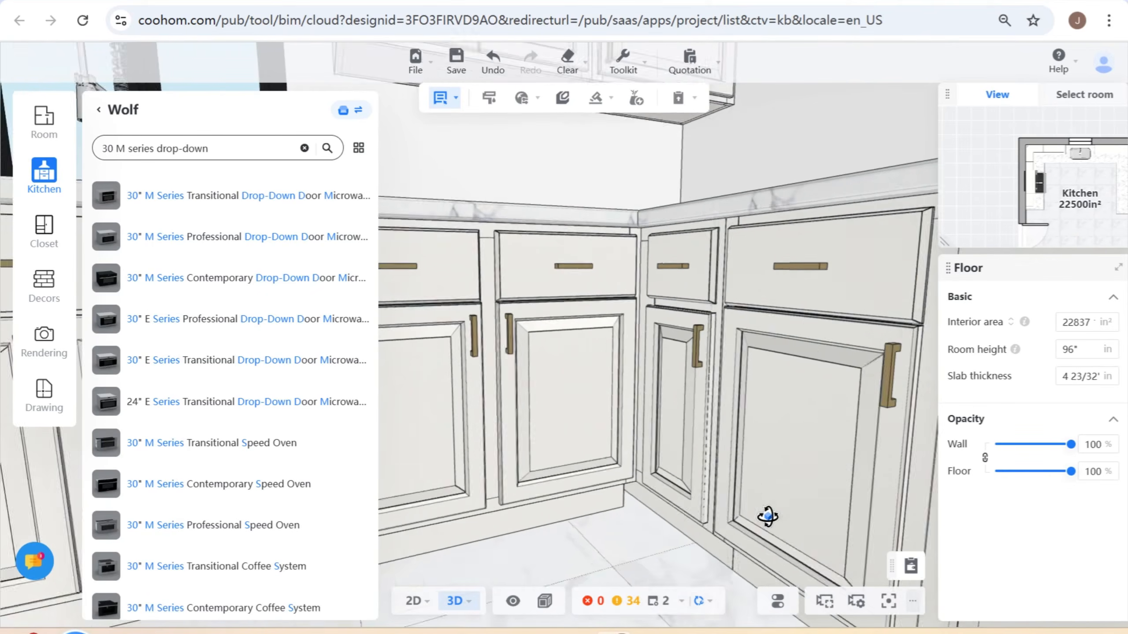
scroll(768, 518, "down", 2)
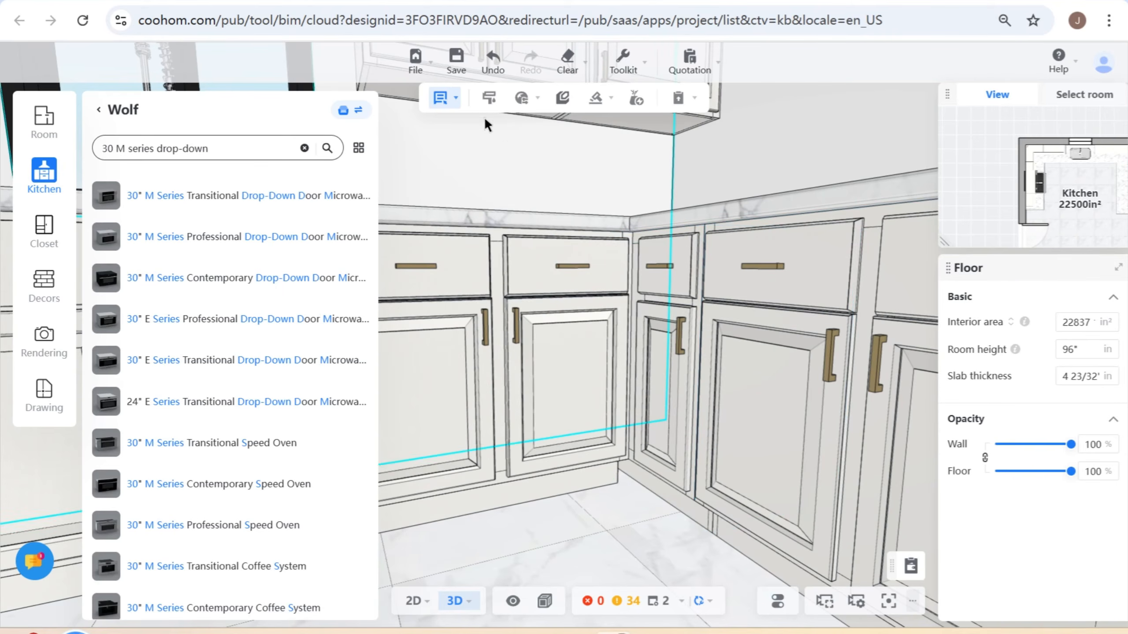
mouse_move(441, 101)
left_click(417, 186)
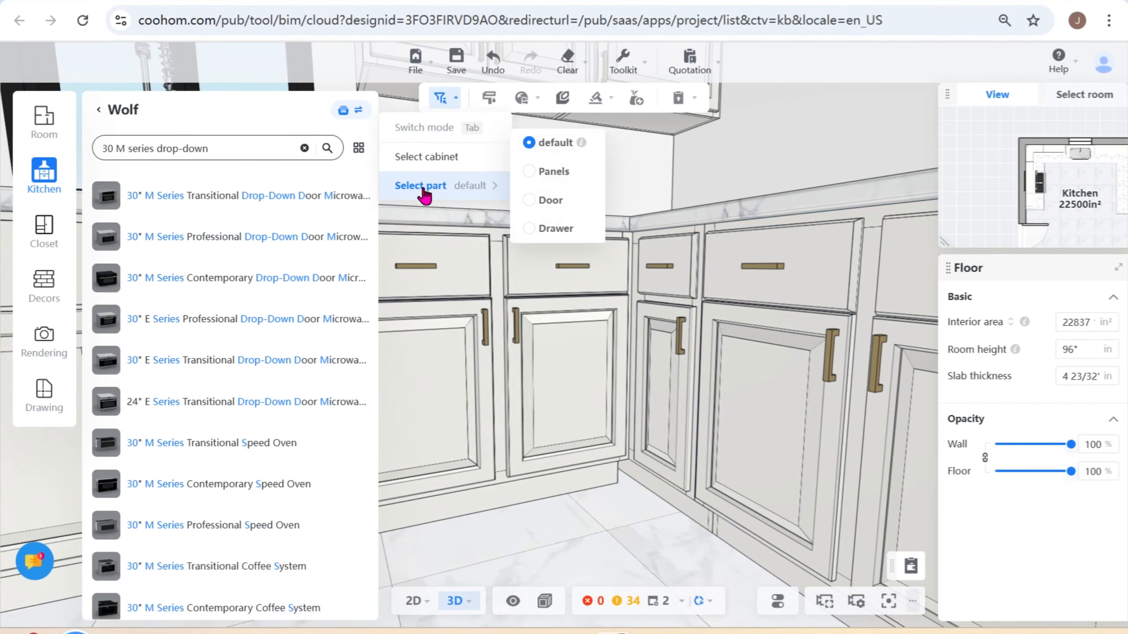
left_click(675, 333)
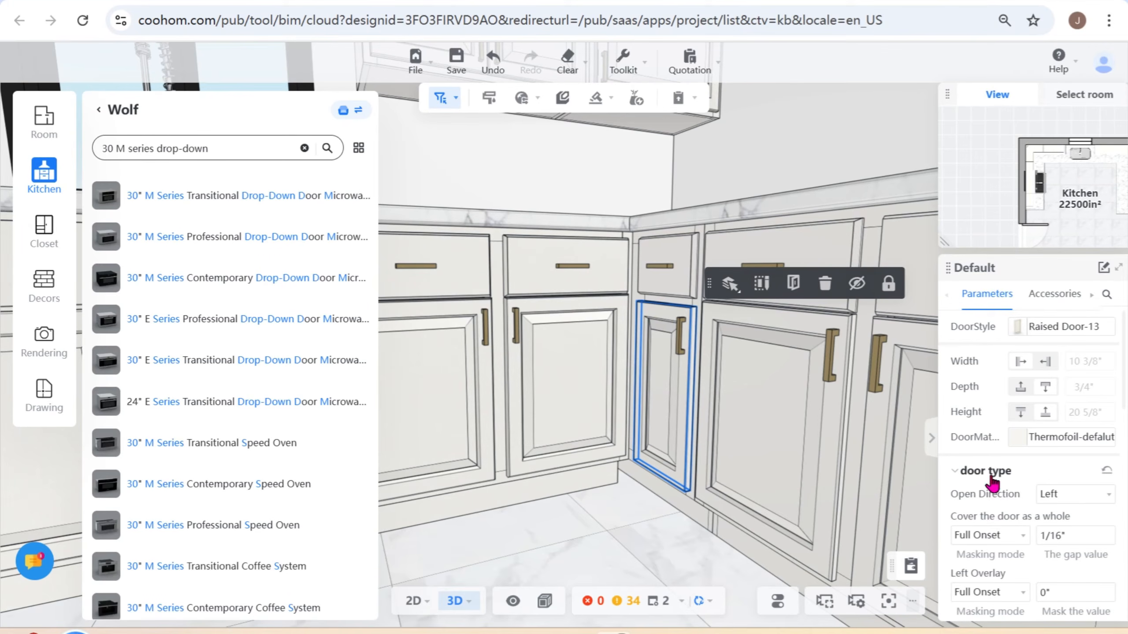
- Try Right as the narrow corner door's Open Direction and return it to Left
scroll(1076, 503, "down", 2)
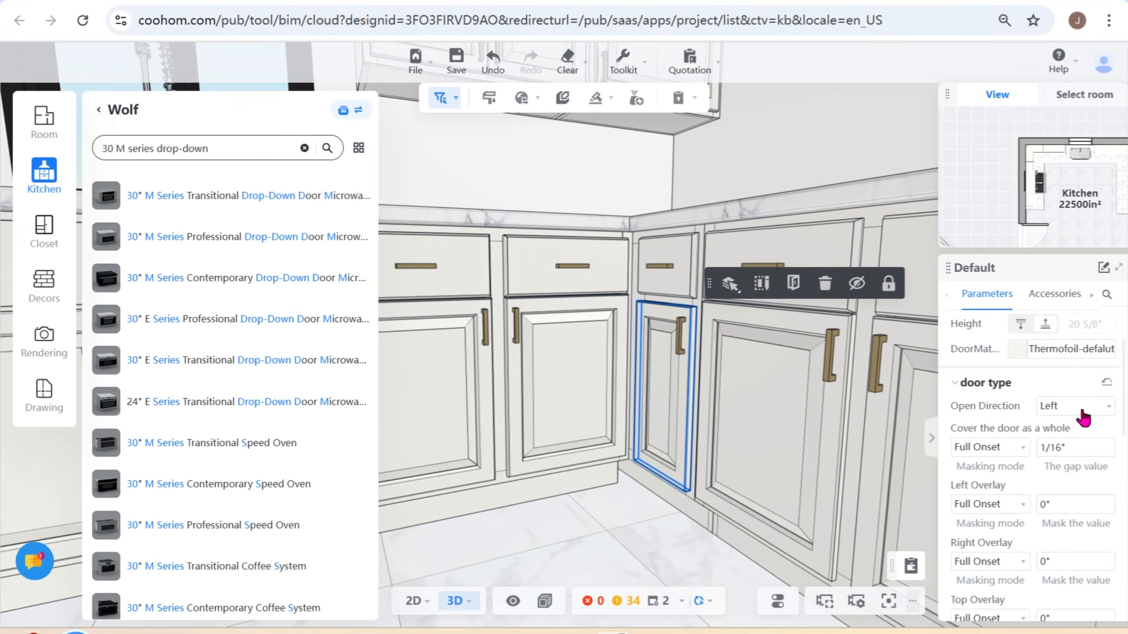
left_click(1082, 411)
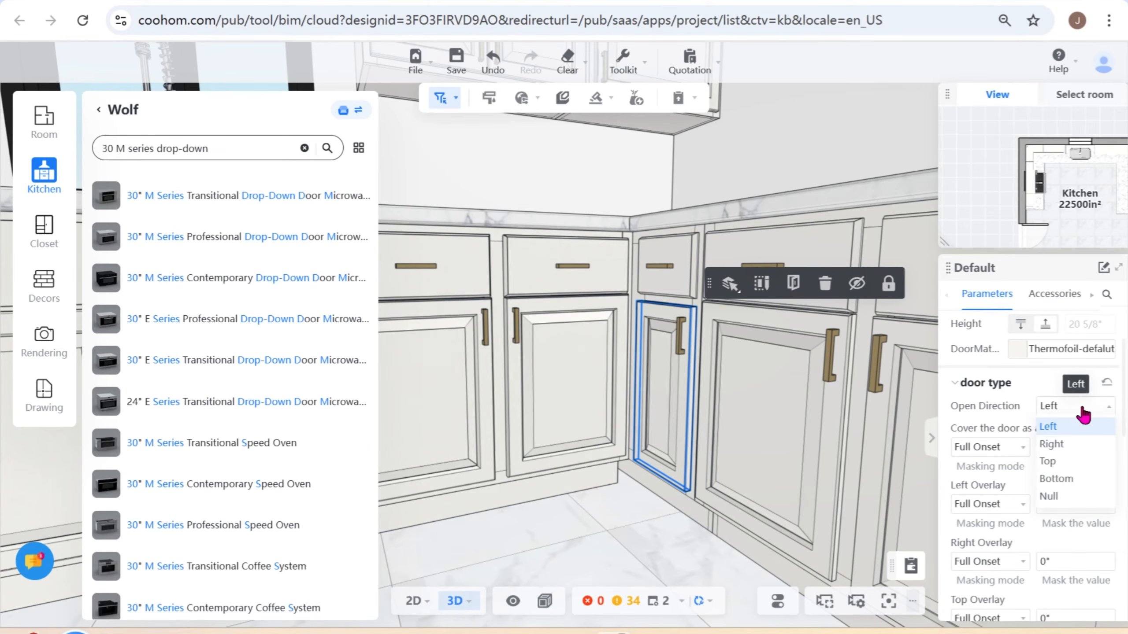
left_click(1062, 443)
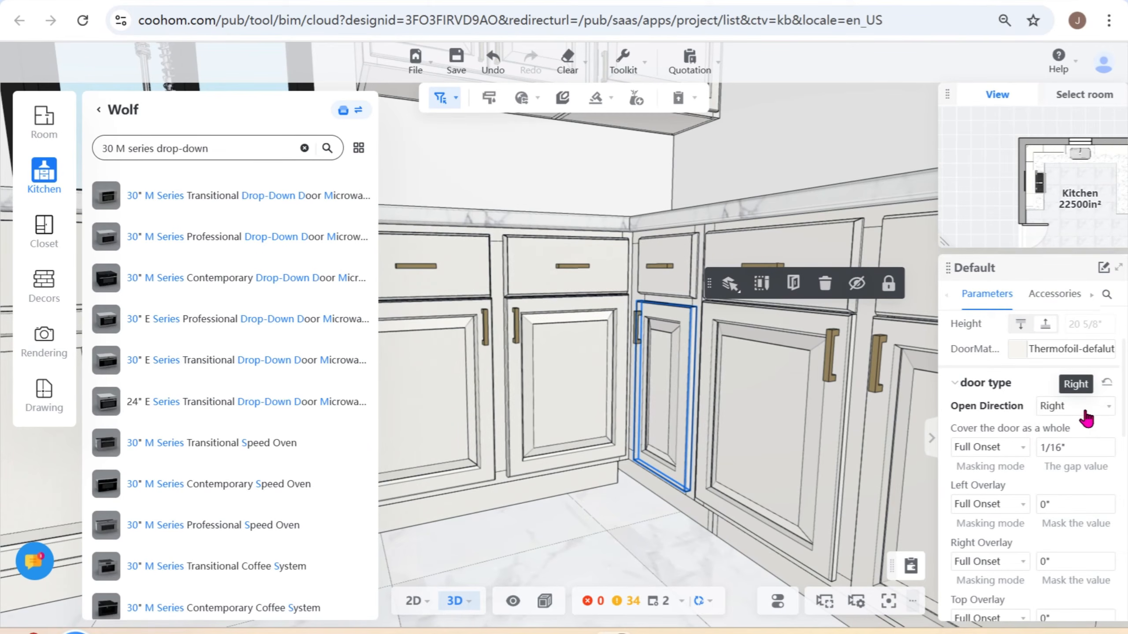
left_click(1085, 413)
left_click(1069, 423)
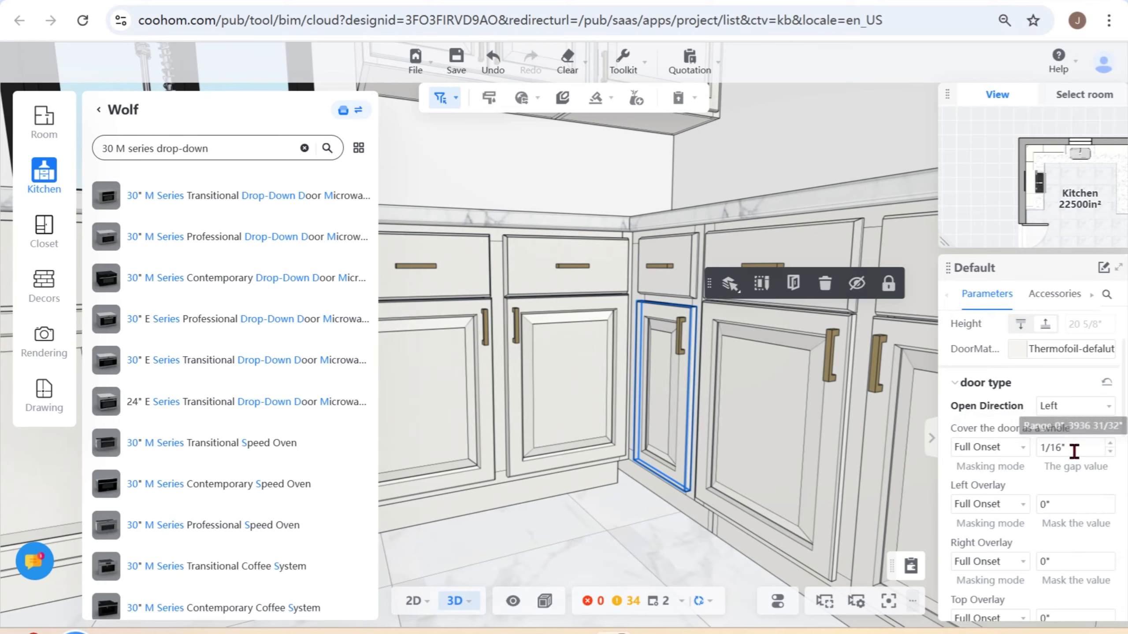
- Set the Top Overlay mask value of the narrow corner door to 13/16"
scroll(1005, 550, "down", 2)
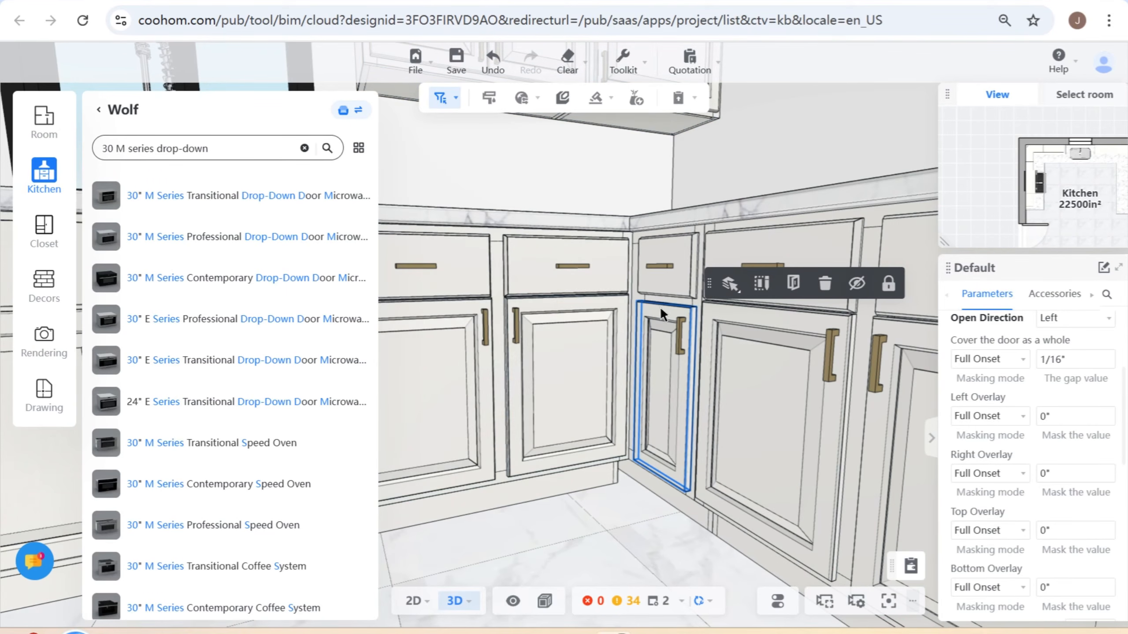
left_click(1070, 530)
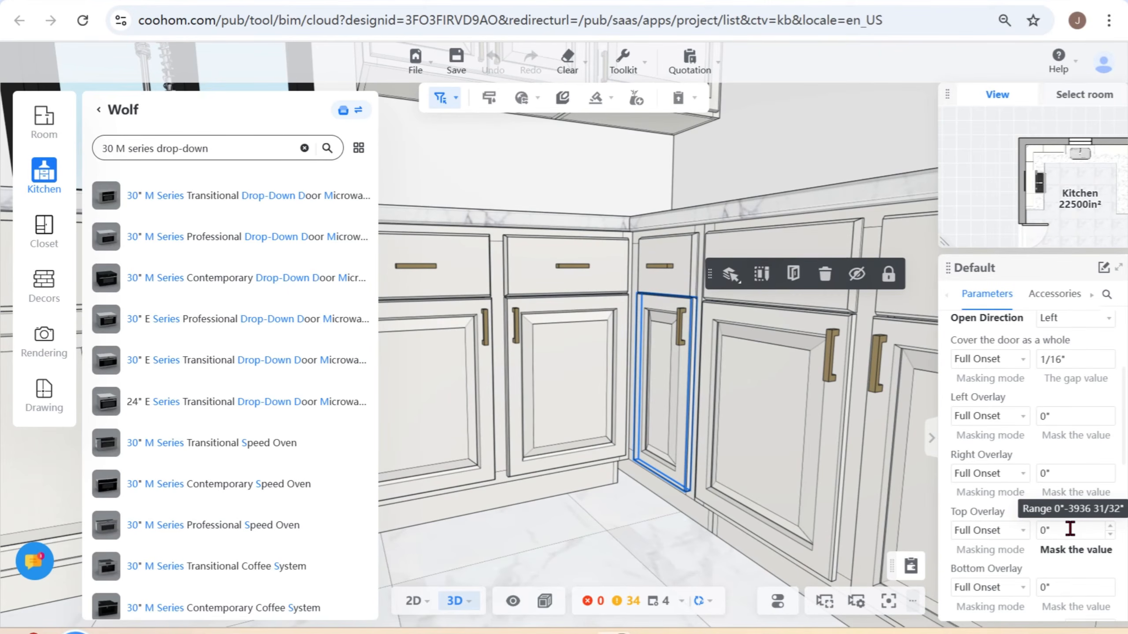
double_click(1070, 529)
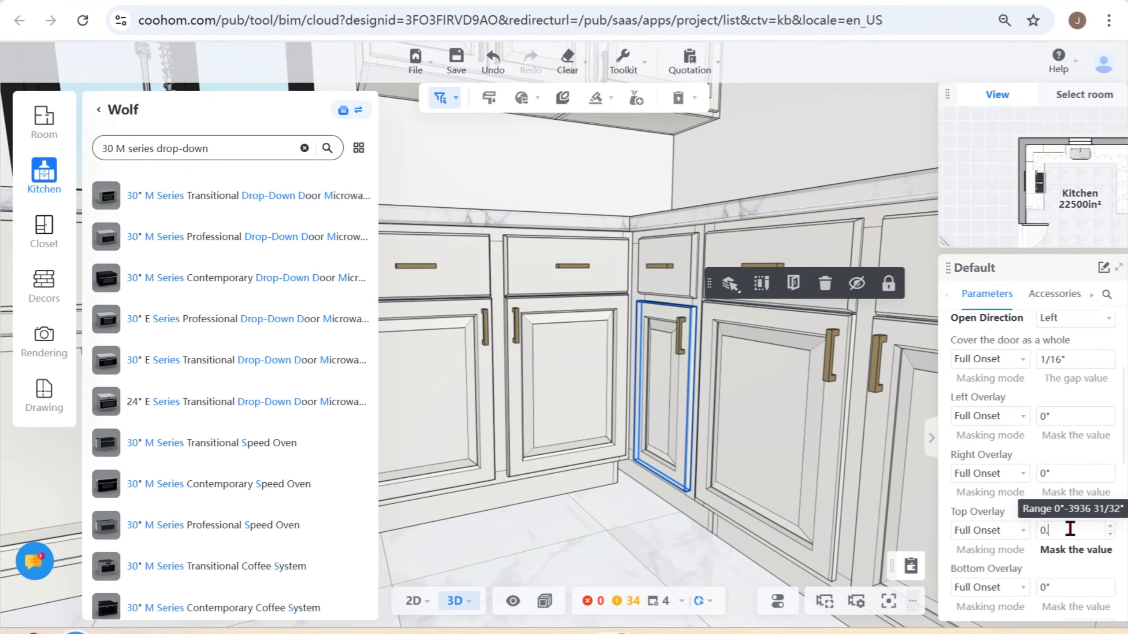
type("13/16")
key("Return")
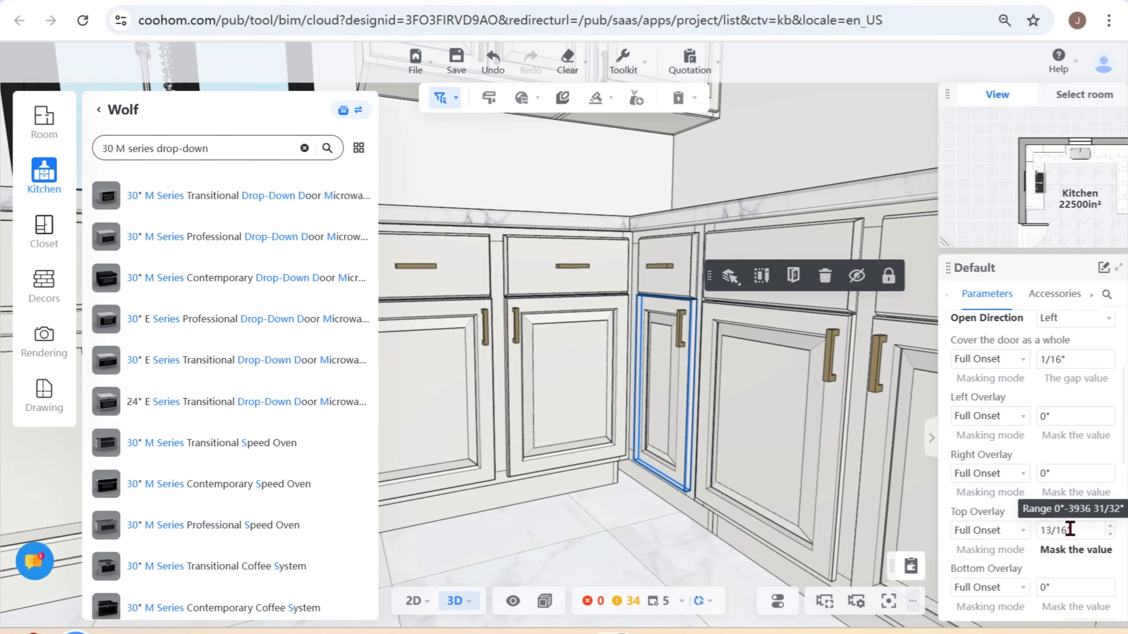
- Set the Top Overlay mask value of the narrow base cabinet door between the range and the corner to 13/16"
left_click_drag(792, 500, 616, 386)
left_click(502, 320)
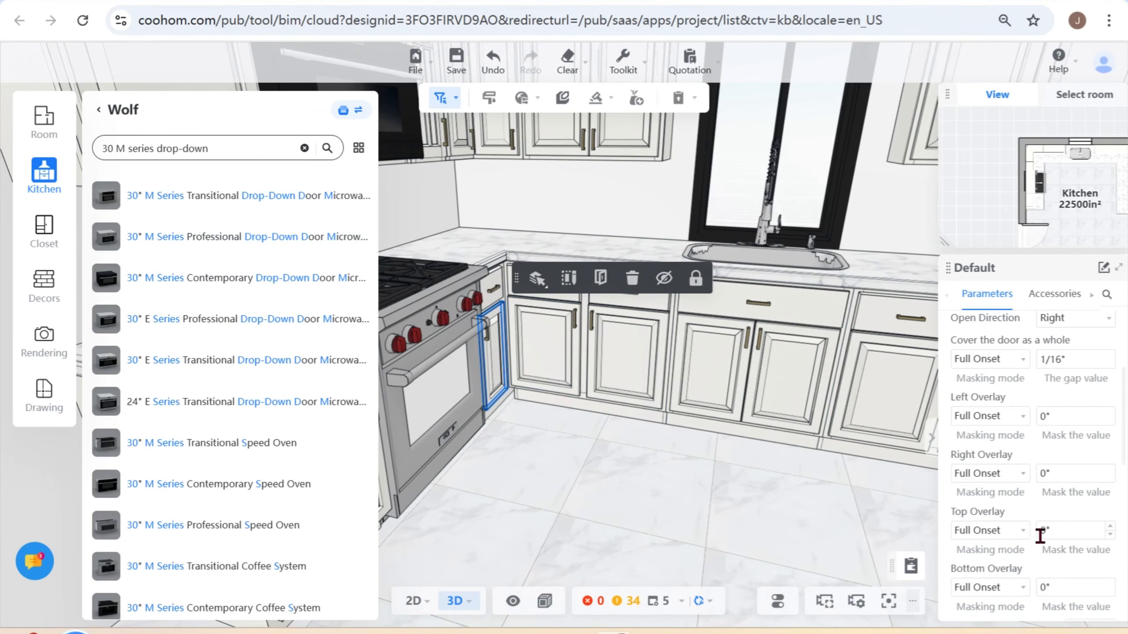
left_click(1069, 529)
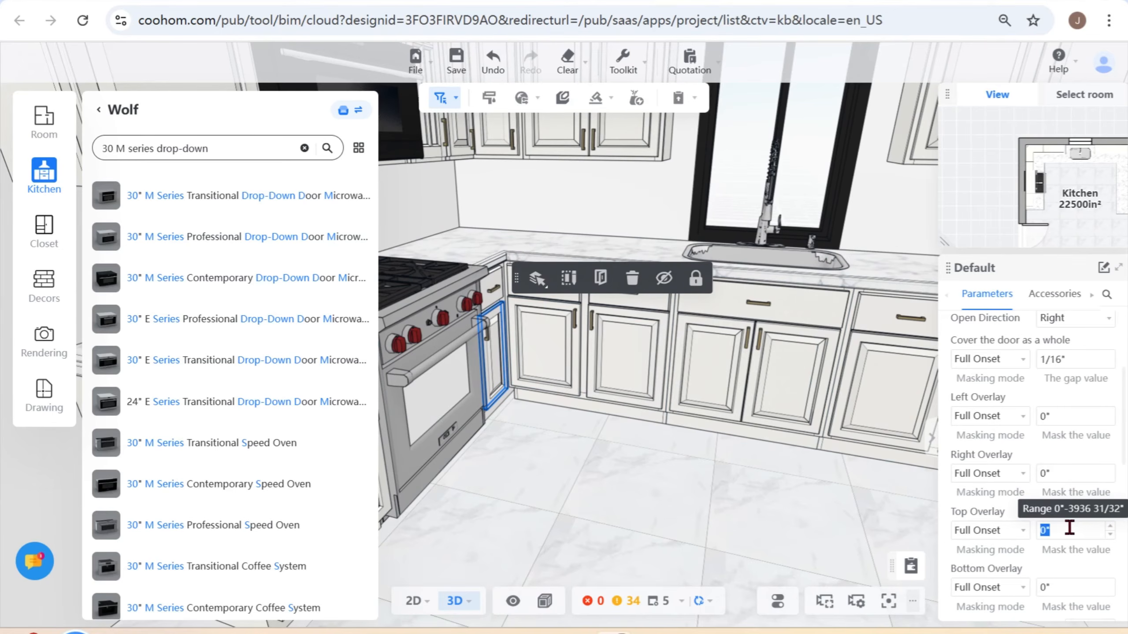
type("0.8")
key("Return")
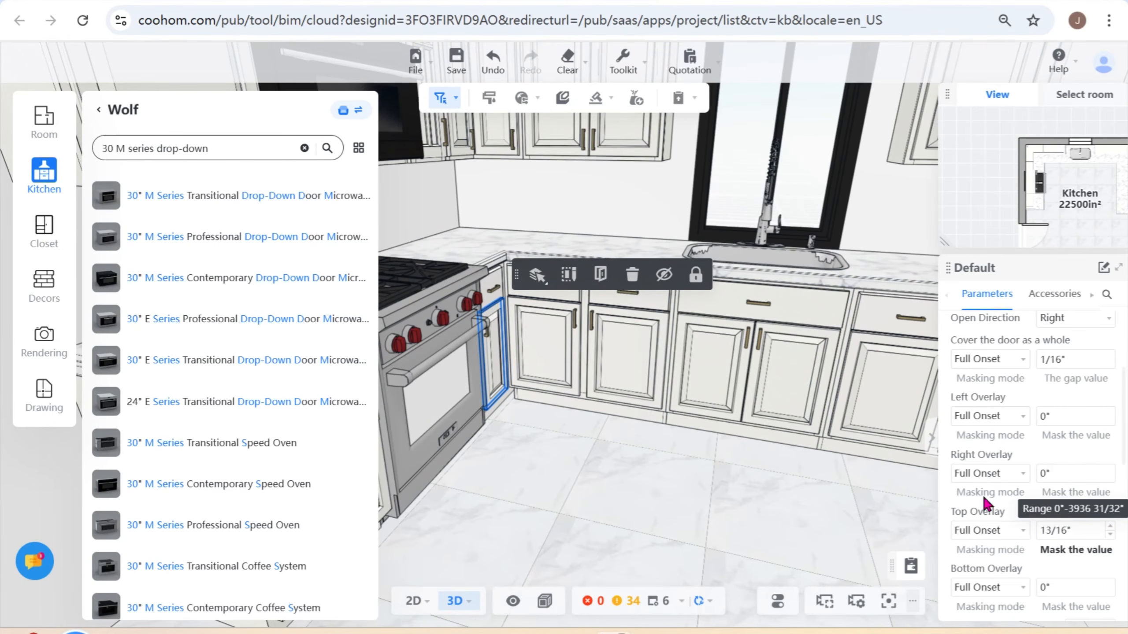
left_click(672, 463)
- Start a toekick molding for the base cabinets and choose the Toe Base 10-G style from the manufacturers catalog
left_click_drag(627, 515, 740, 493)
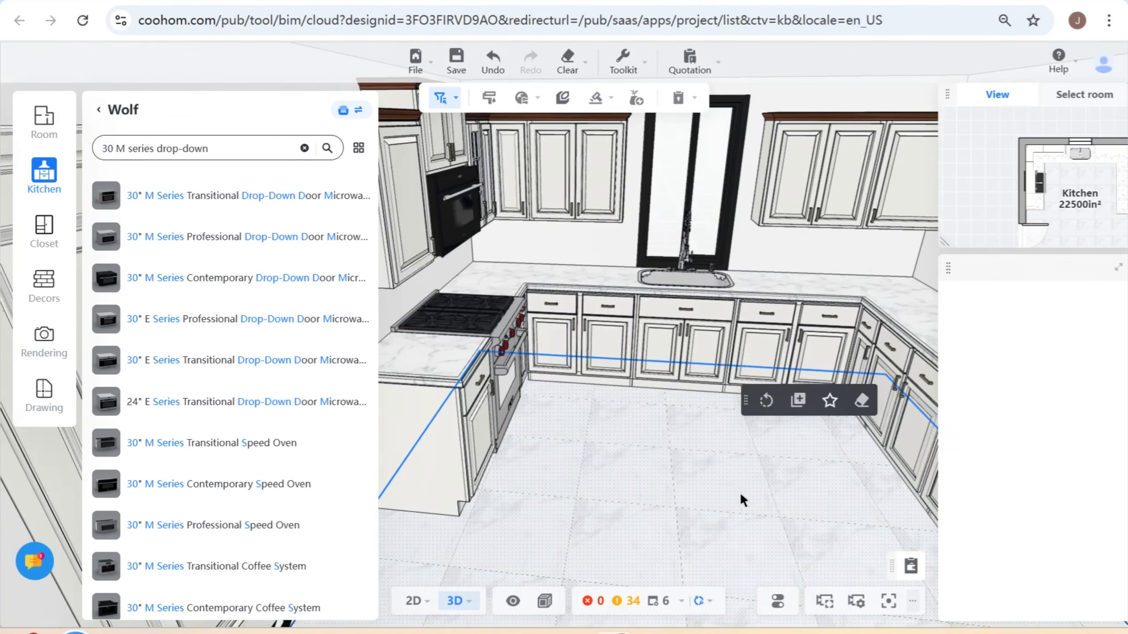
right_click_drag(740, 493, 678, 495)
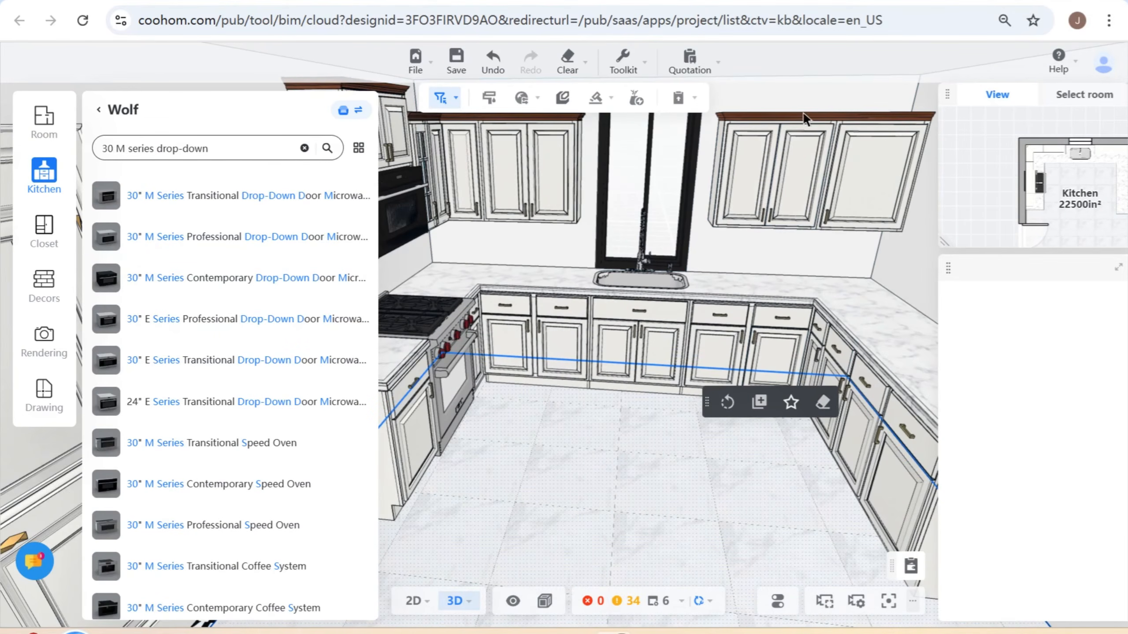
left_click(596, 99)
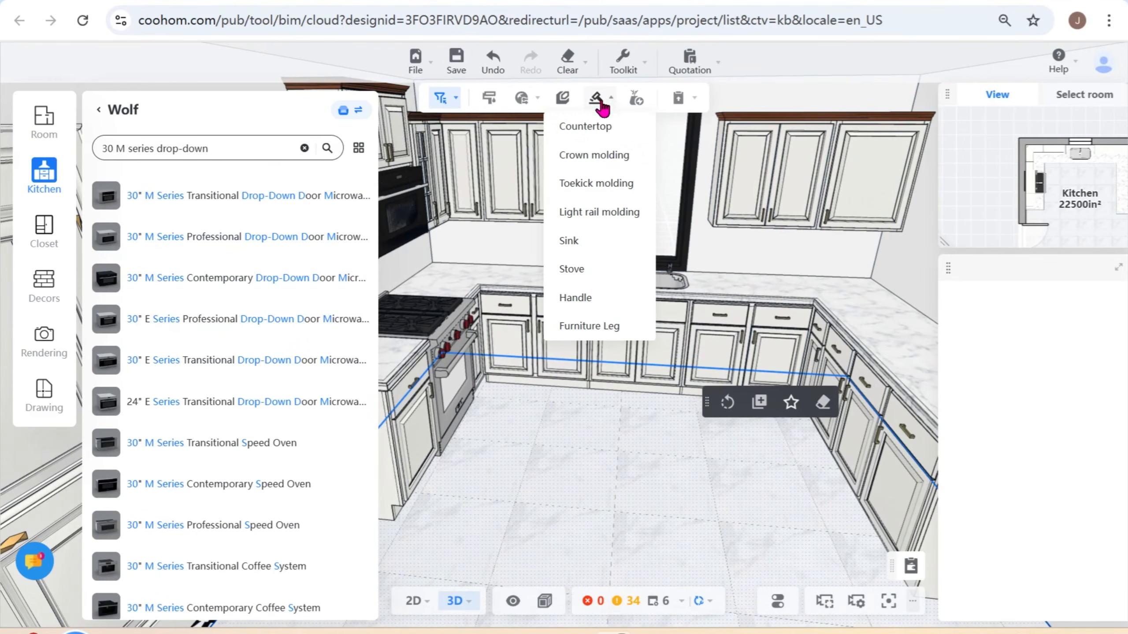
left_click(605, 184)
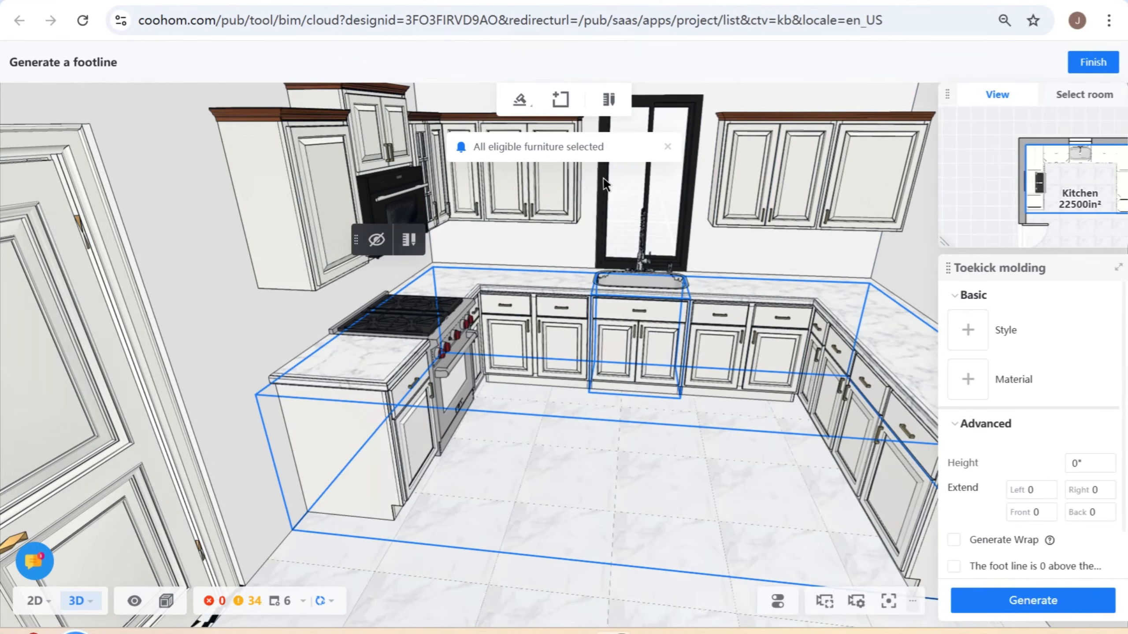
left_click(976, 341)
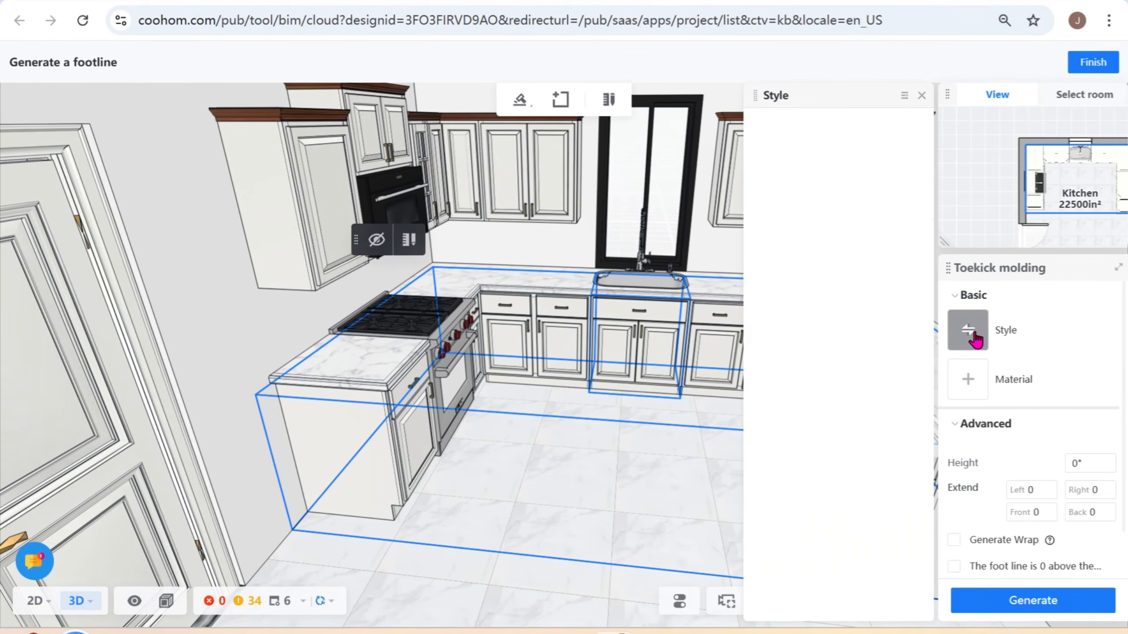
left_click(916, 130)
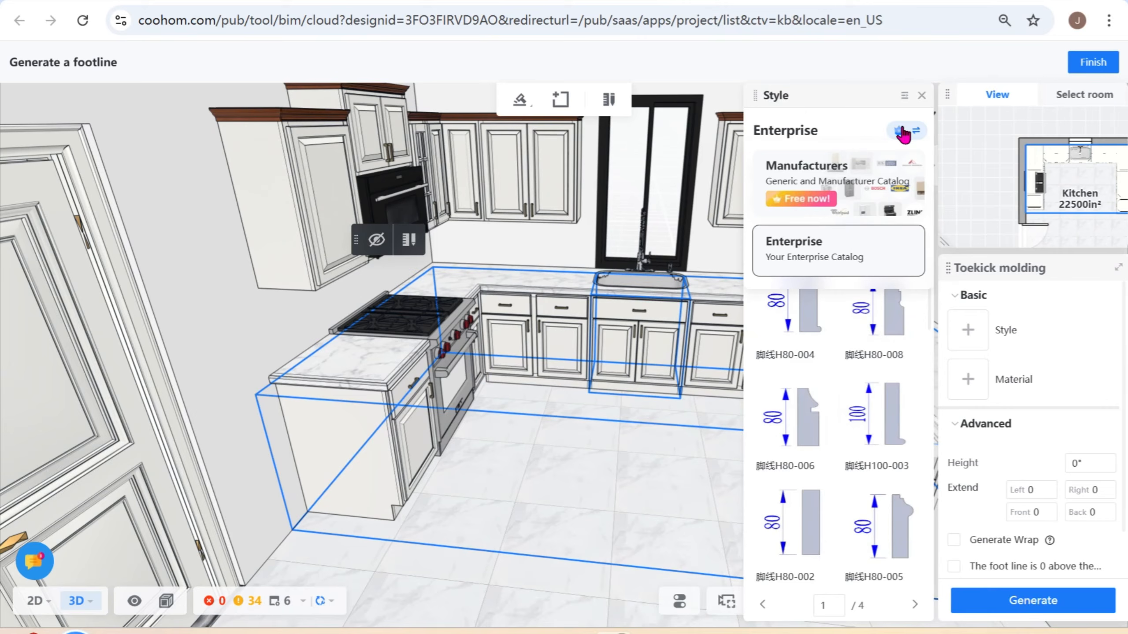
left_click(912, 169)
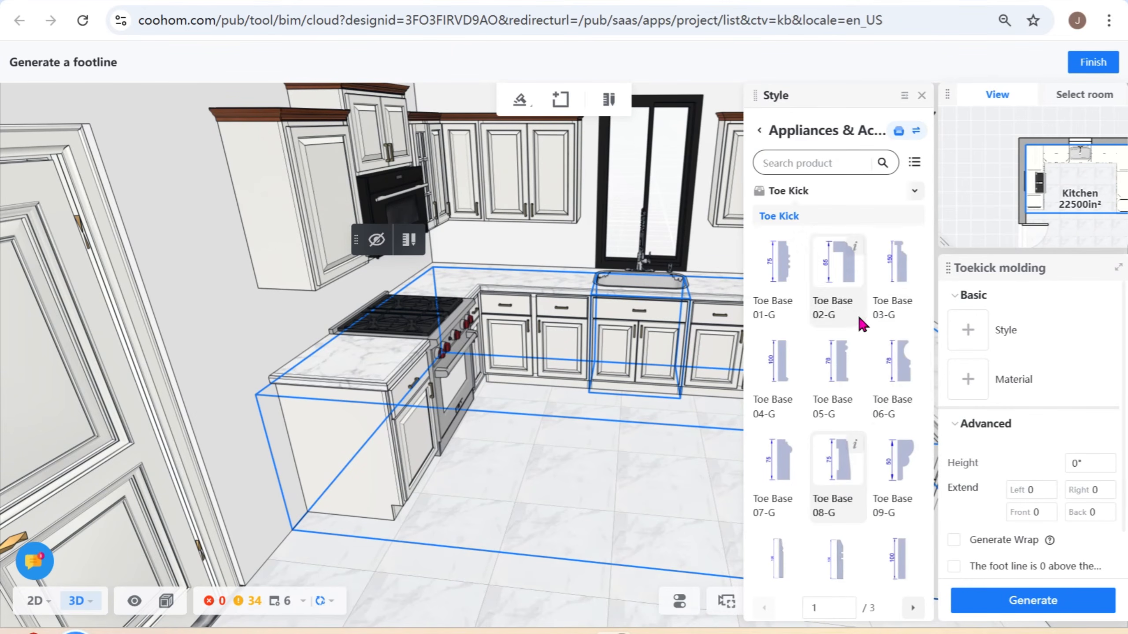
scroll(859, 322, "down", 4)
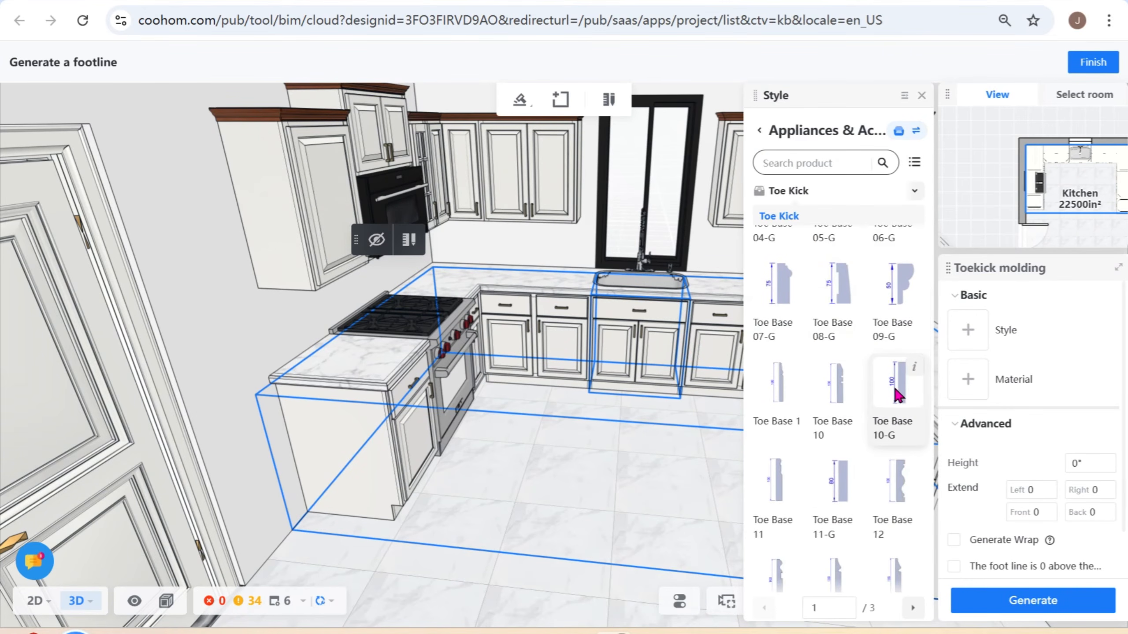
left_click(893, 385)
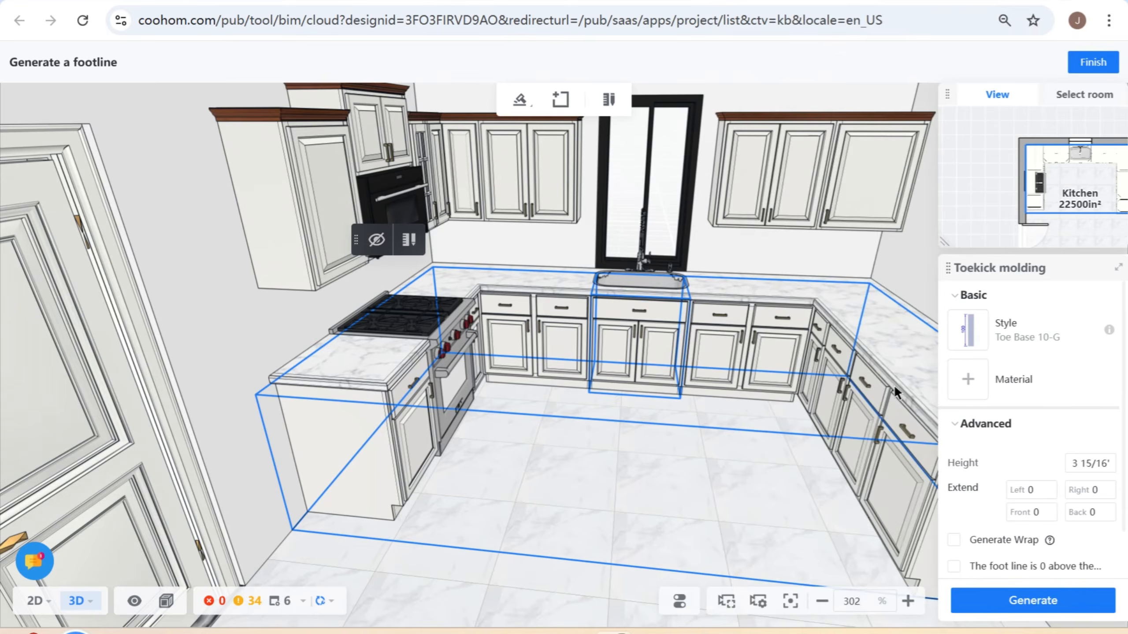
- Try Clear-03 from the manufacturers catalog as the toekick molding's material
left_click(955, 375)
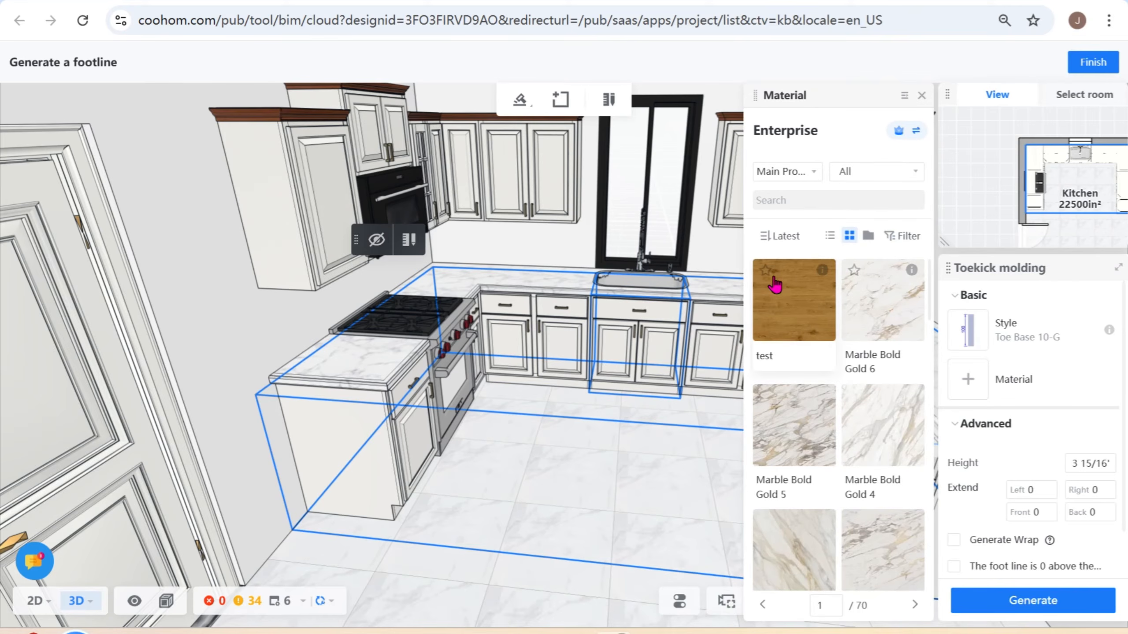
left_click(898, 132)
left_click(839, 171)
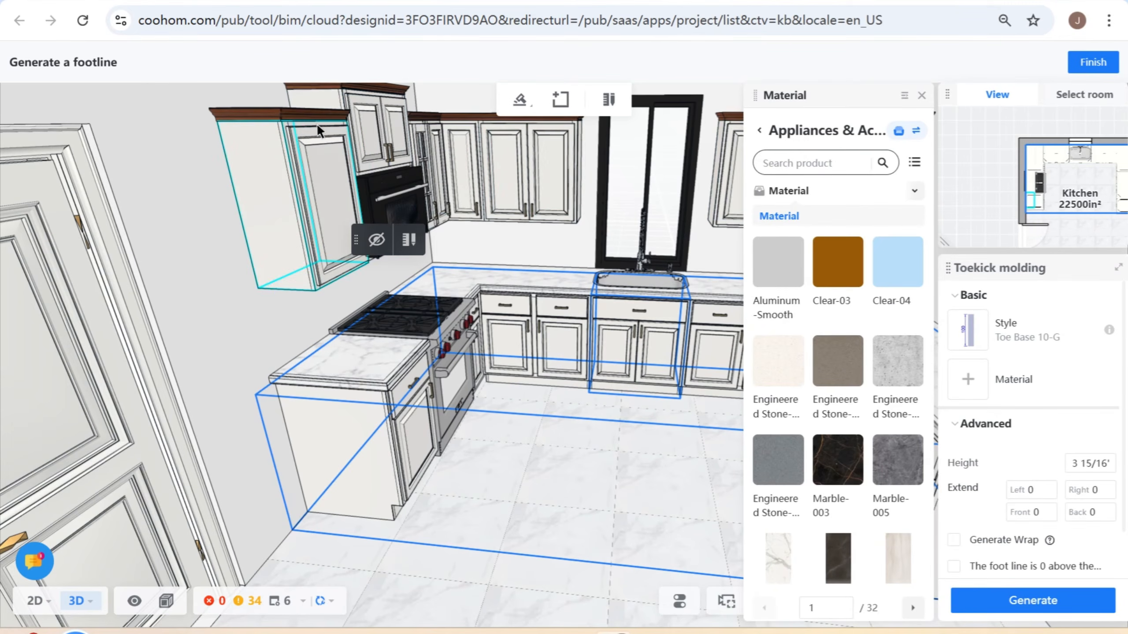
left_click(840, 280)
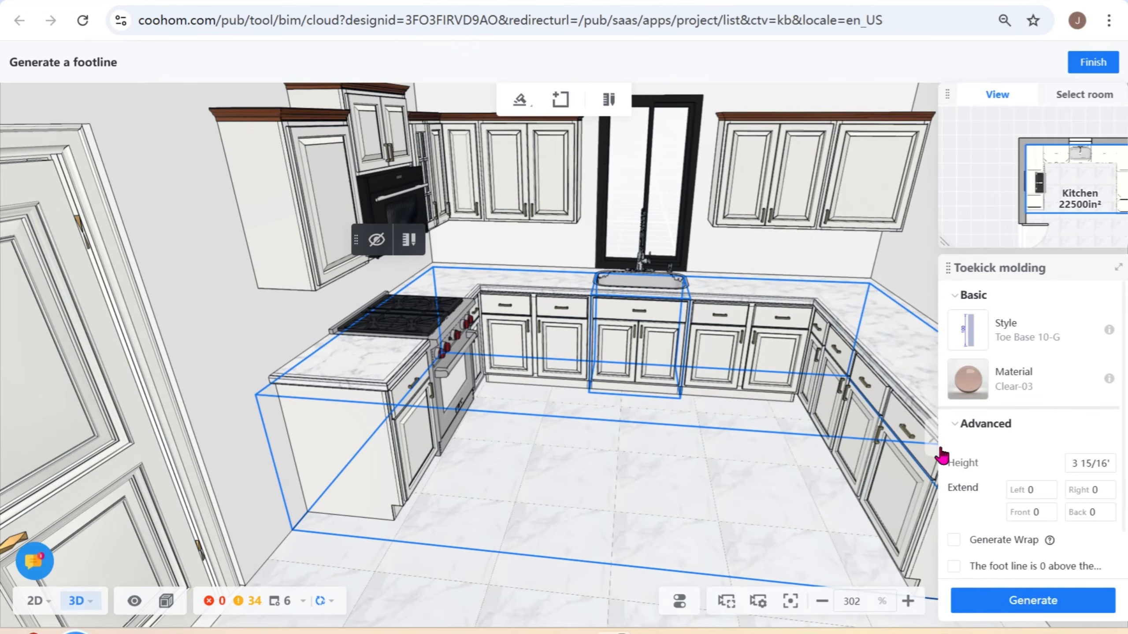
- Search the manufacturers catalog for matte materials and set the toekick molding's material to Matte-Paper Foil-022
left_click(956, 387)
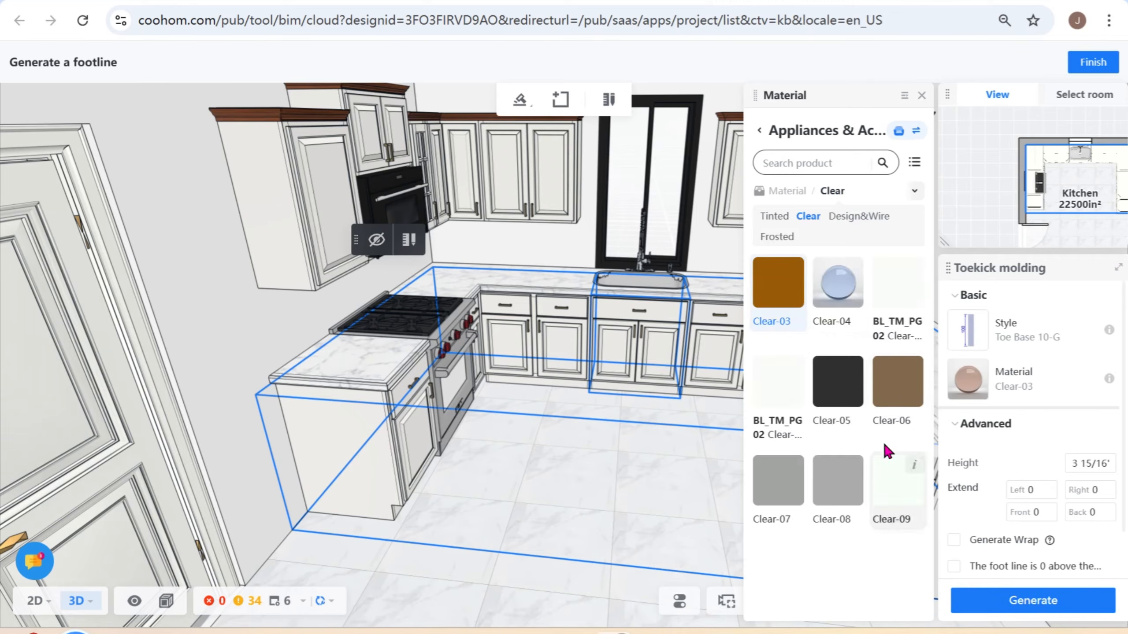
left_click(787, 191)
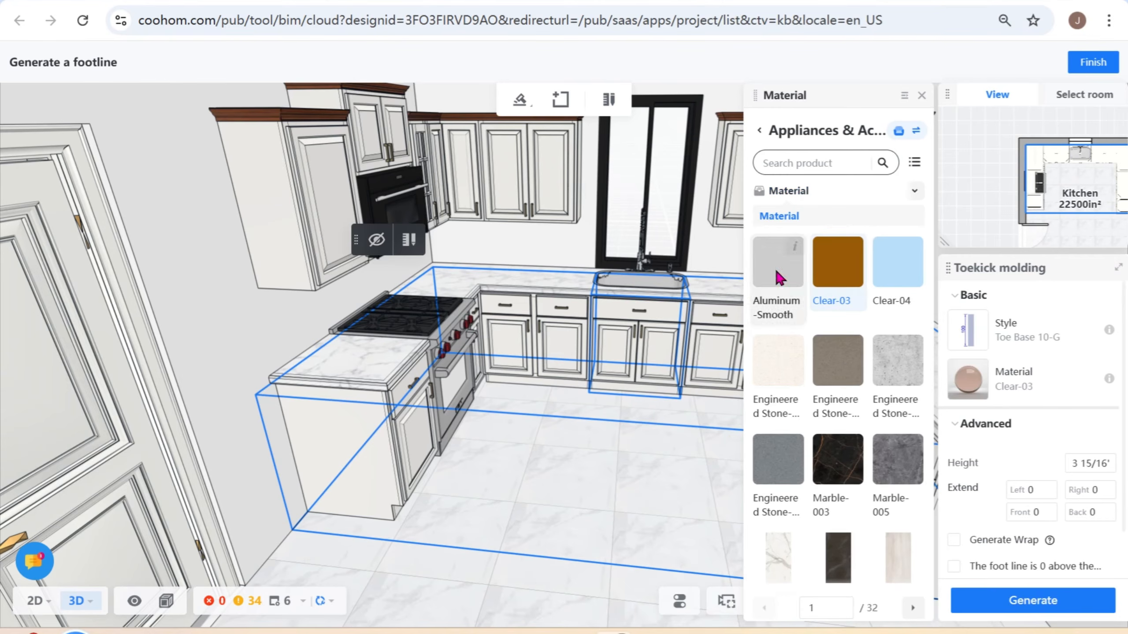
left_click(828, 163)
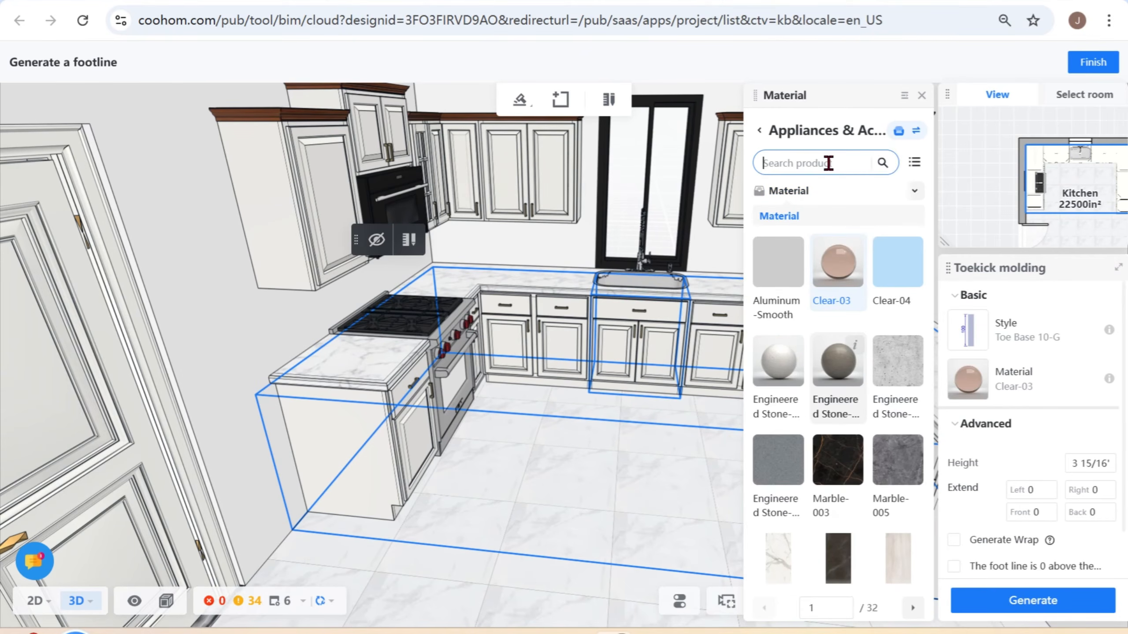
type("matte")
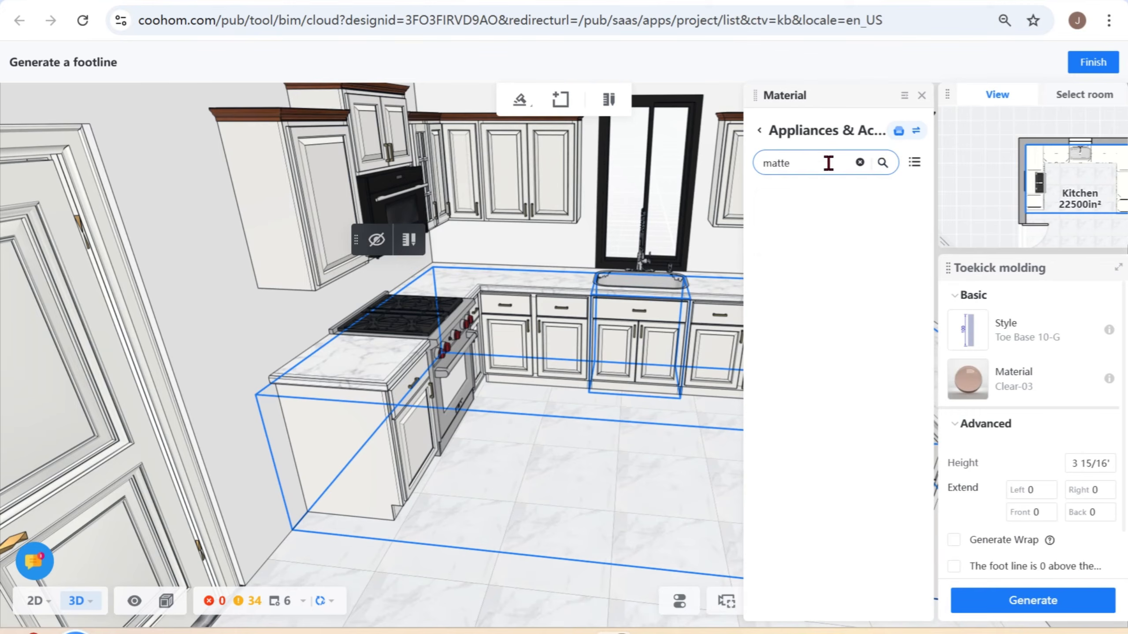
key("Return")
left_click(781, 212)
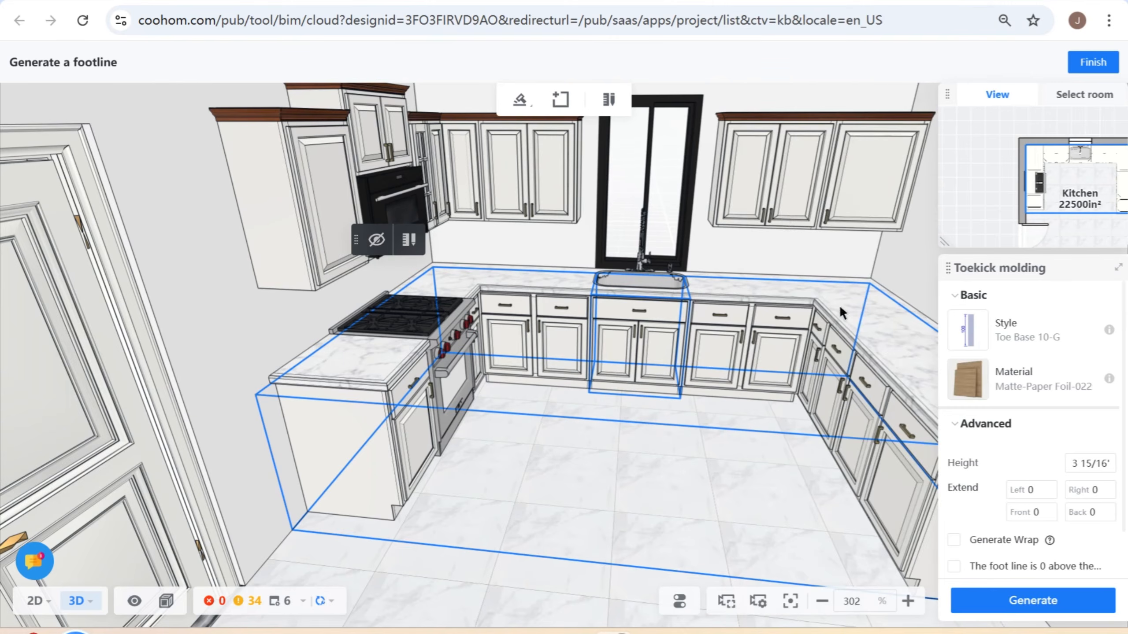
- Generate the toekick molding without Generate Wrap, inspect it from a low angle and delete it
left_click(1051, 613)
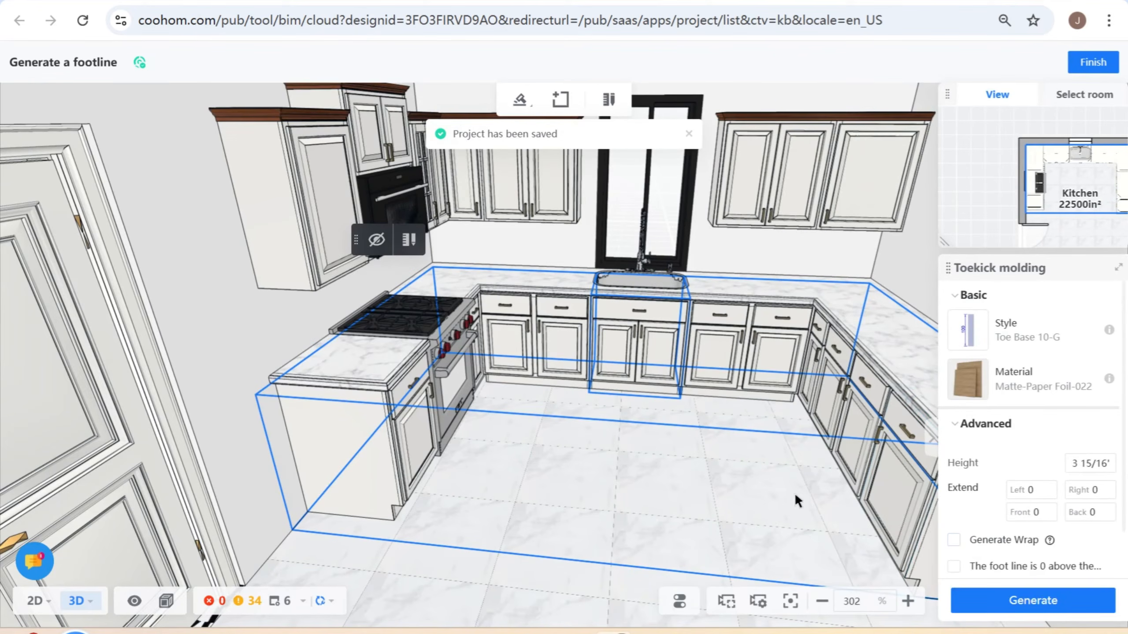
left_click_drag(792, 516, 775, 479)
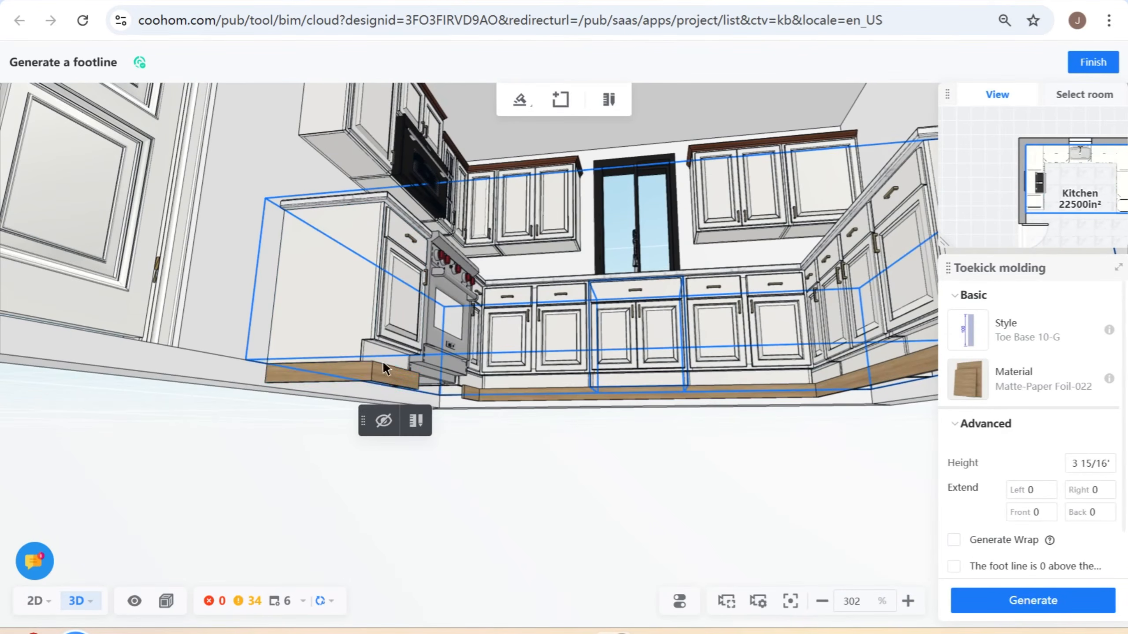
left_click(467, 392)
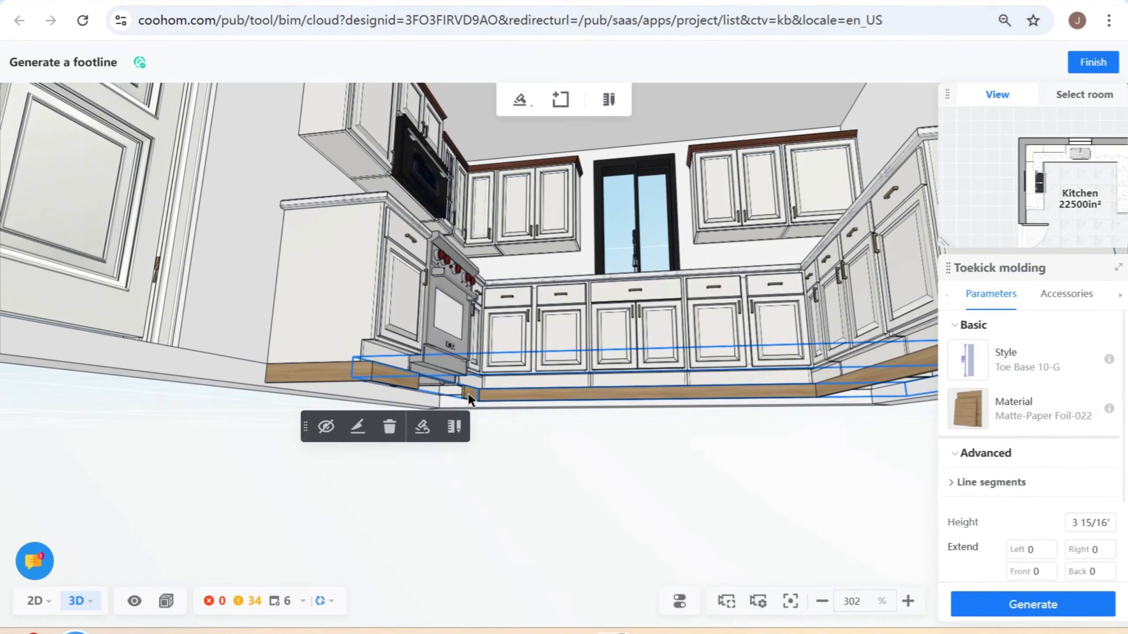
left_click(390, 426)
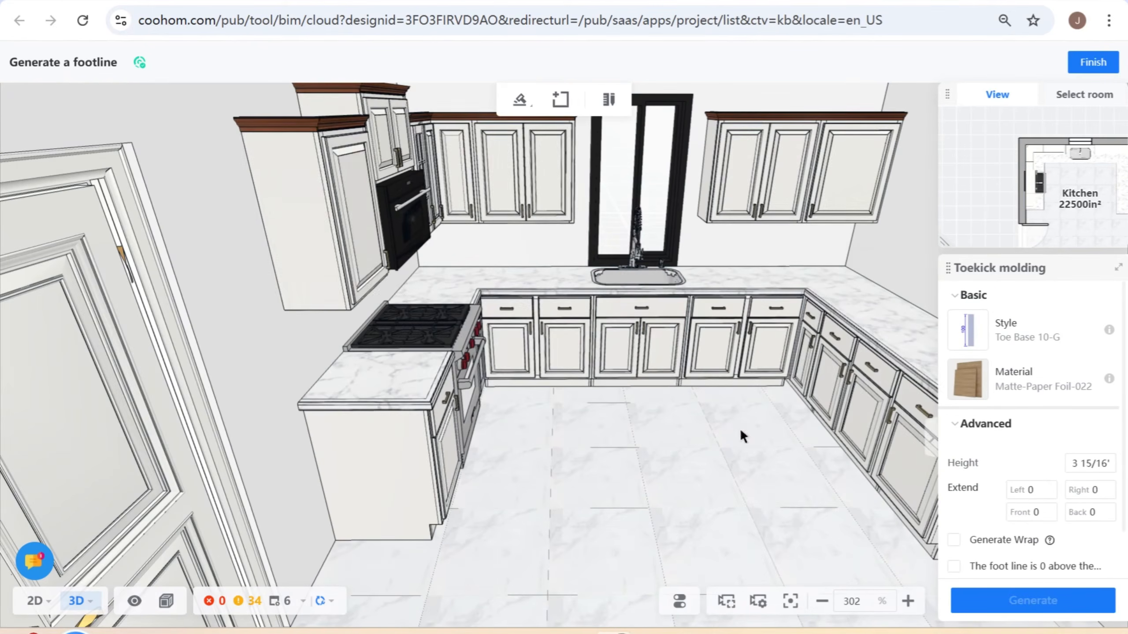
- Select the base cabinets again, enable Generate Wrap and regenerate the toekick molding
left_click(560, 99)
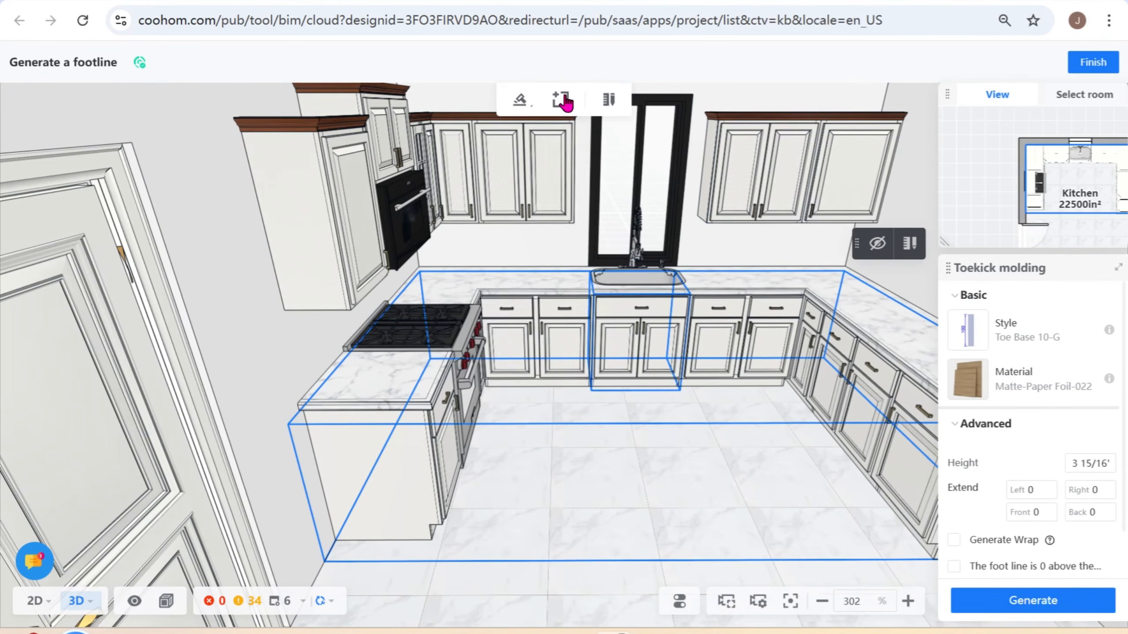
left_click(1029, 602)
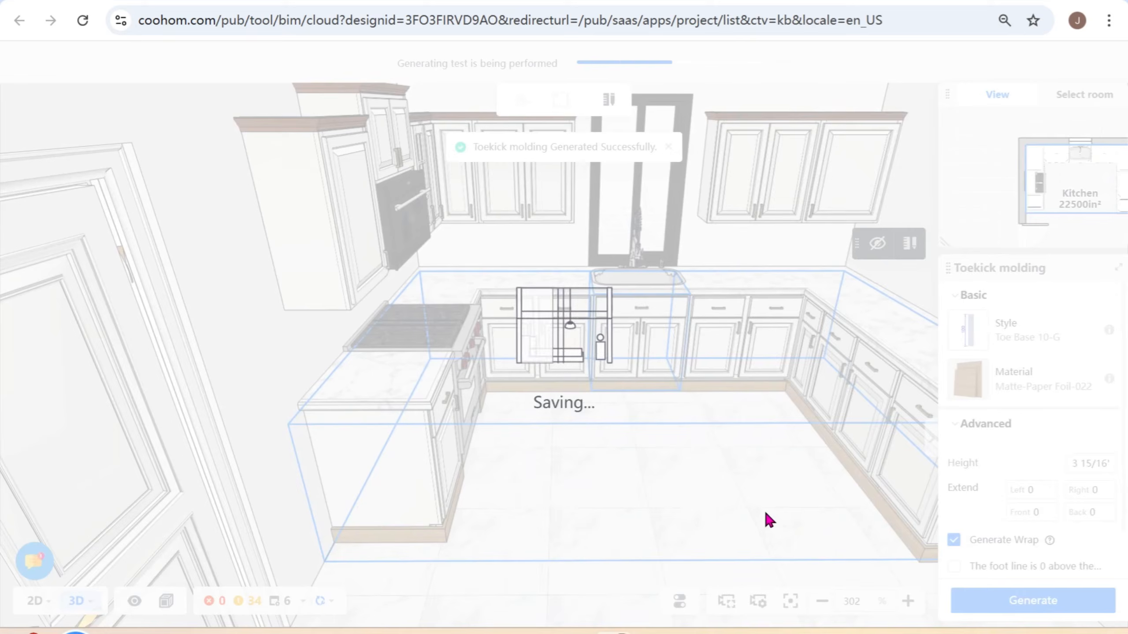
right_click(764, 510)
left_click(834, 531)
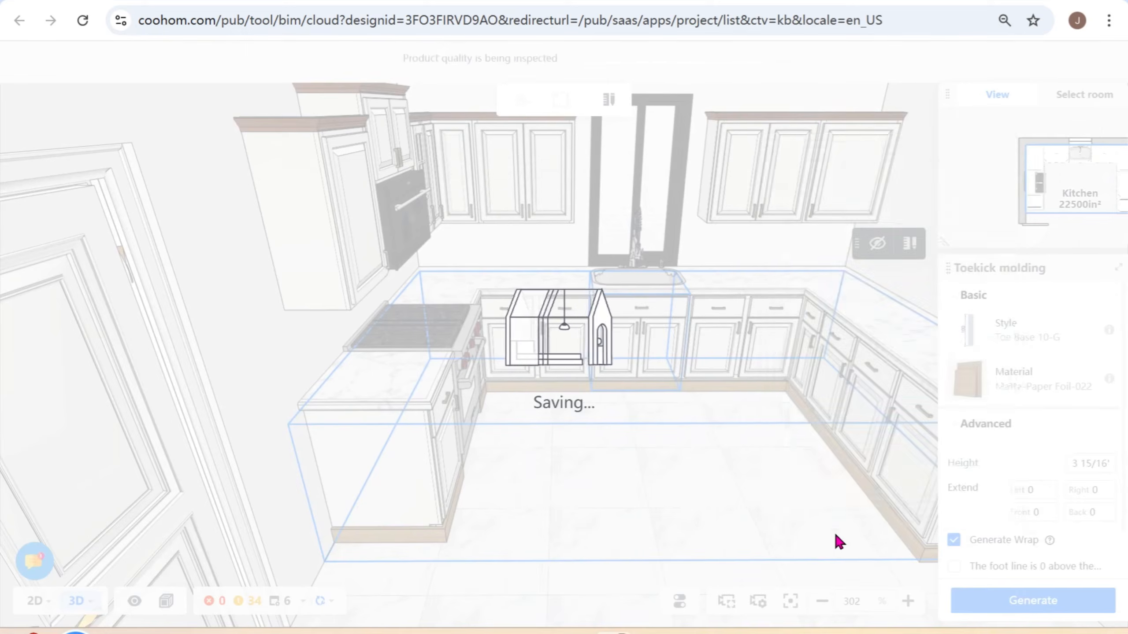
right_click_drag(706, 551, 794, 501)
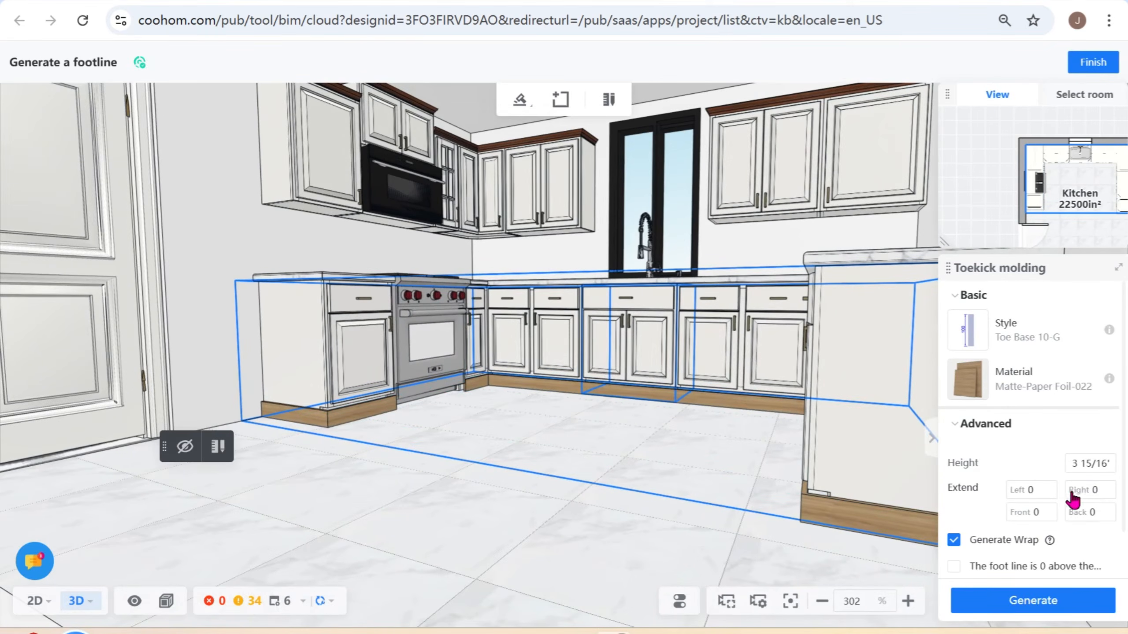
- Set the toekick molding's Front extend value to -5 and regenerate it
scroll(1098, 533, "down", 1)
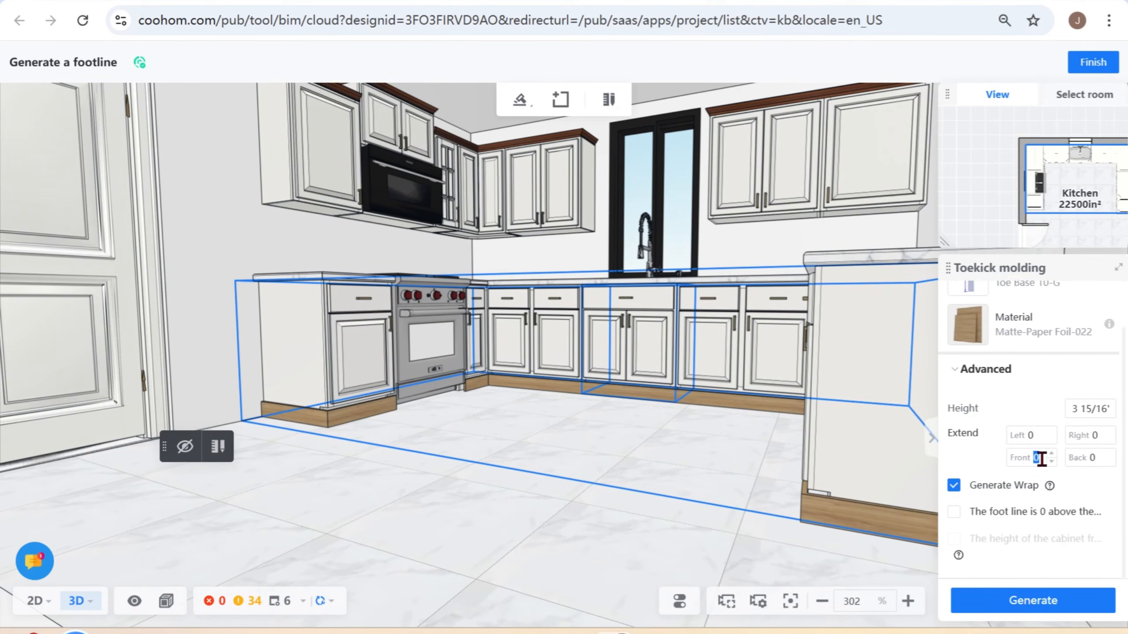
right_click_drag(340, 480, 373, 428)
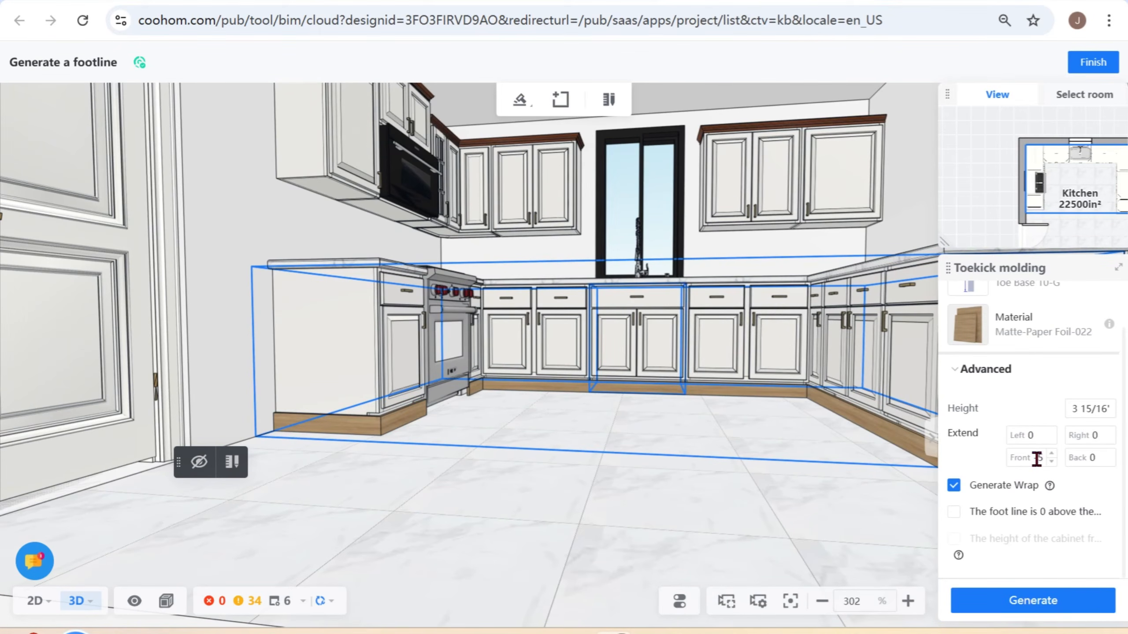
left_click(1053, 604)
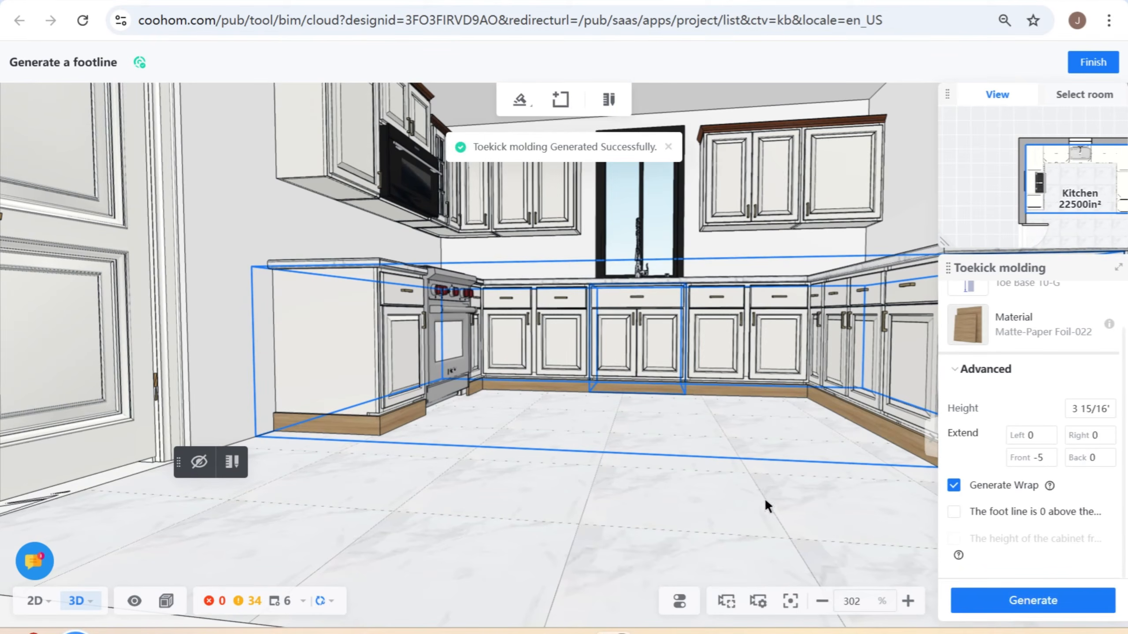
right_click(699, 504)
- Set the toekick molding's Front extend value to -50 and regenerate it
left_click(1046, 457)
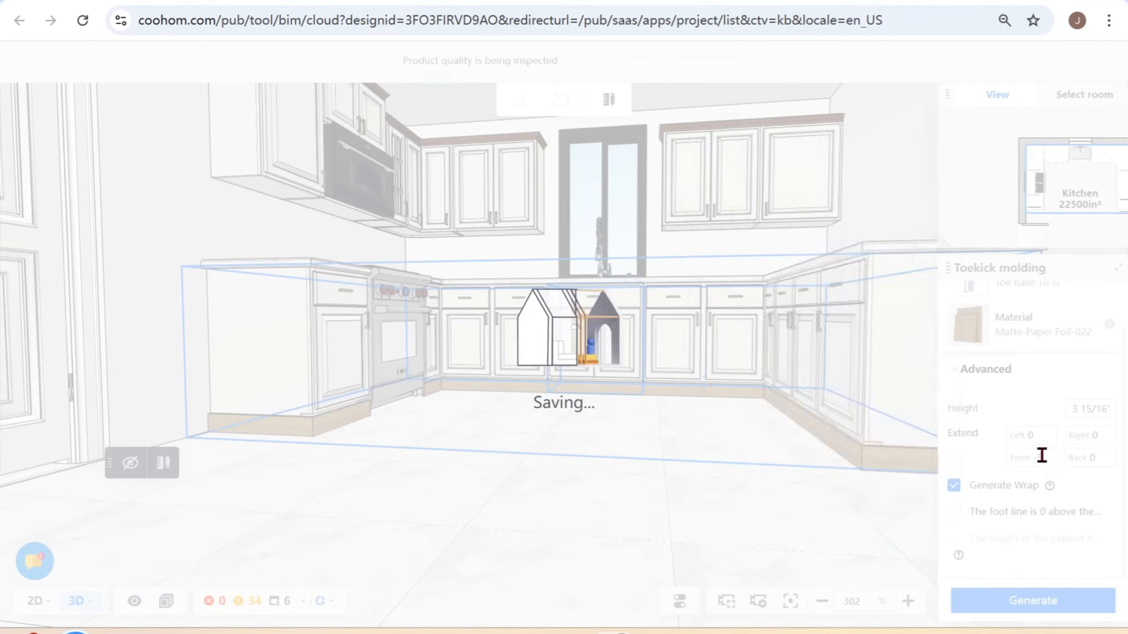
type("50")
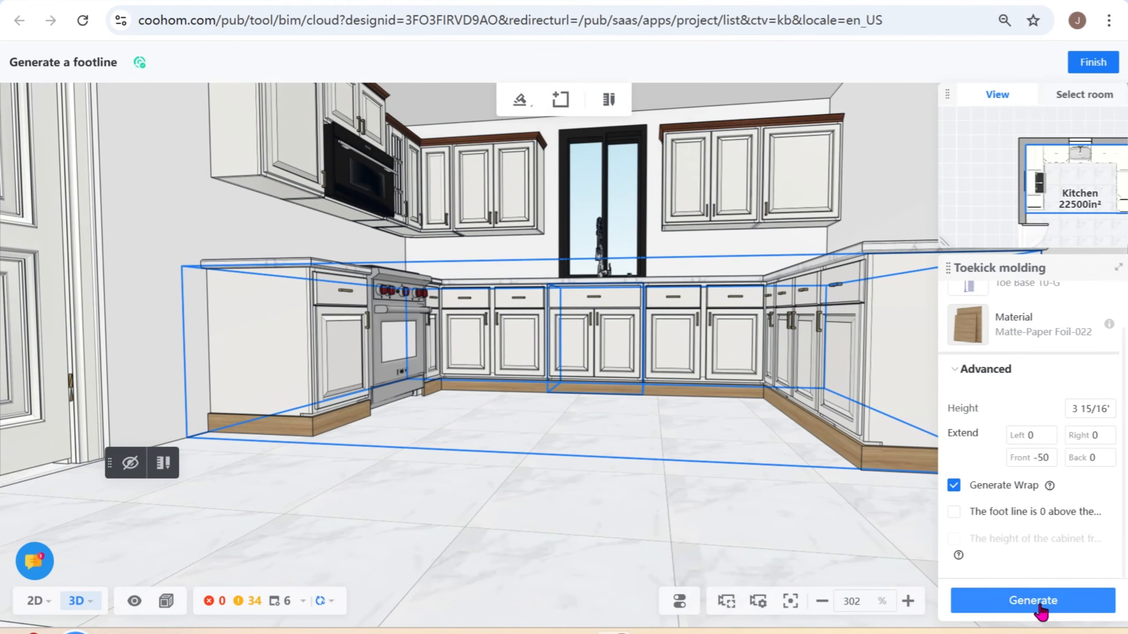
left_click(1039, 607)
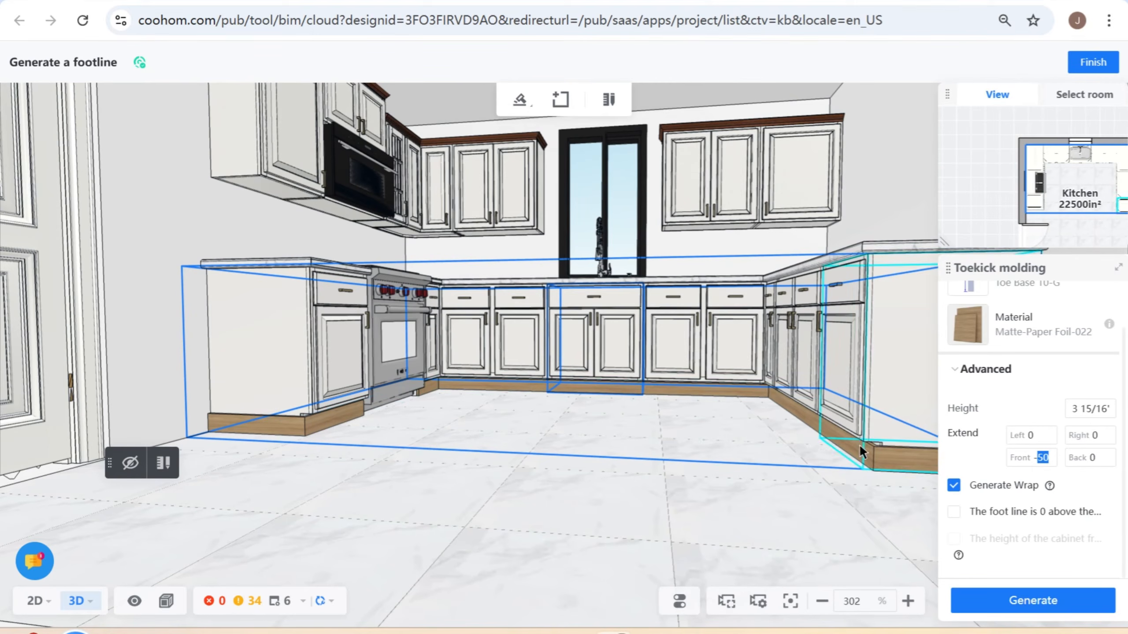
- Set the toekick molding's Front extend value to -65 and regenerate it
type("5")
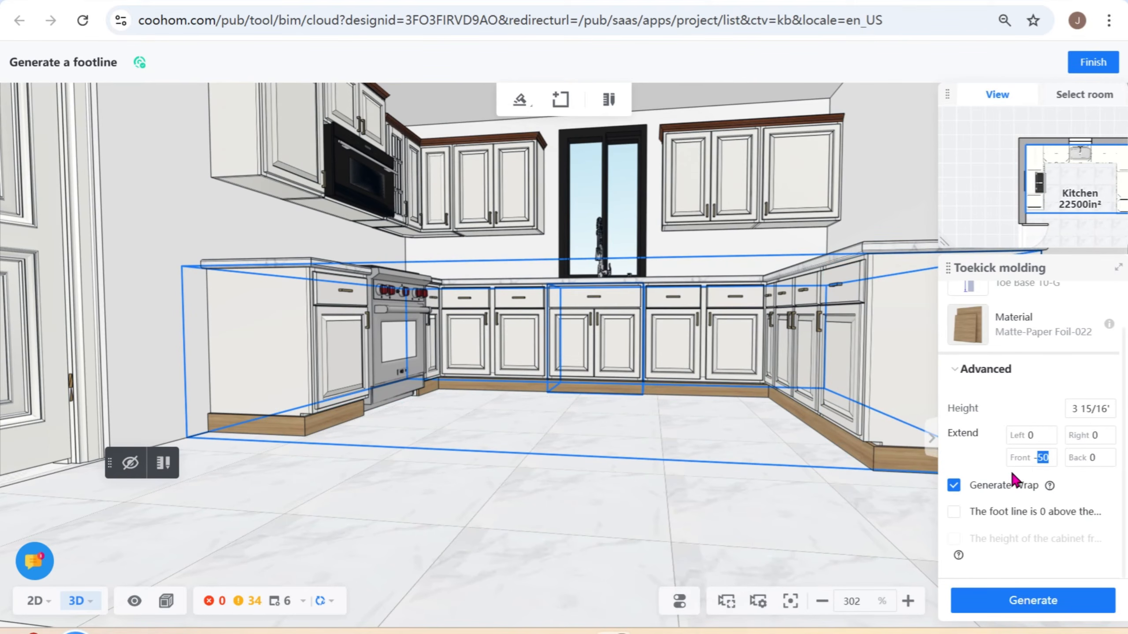
type("65")
left_click(1046, 612)
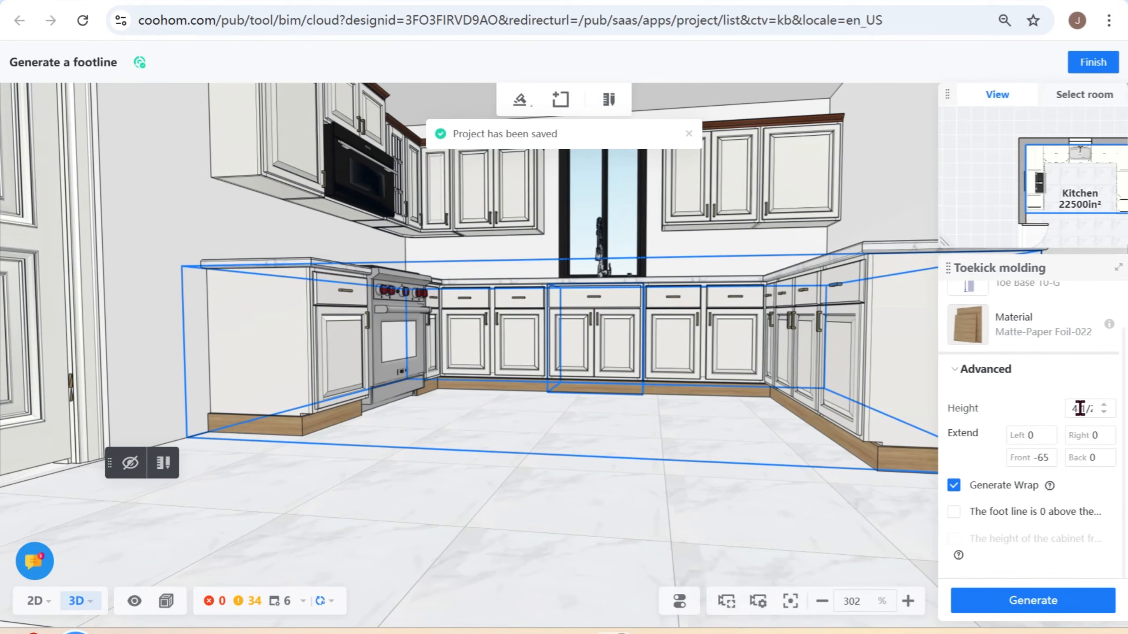
- Set the toekick molding's height to 4 1/2", regenerate it and inspect it from above
left_click(1036, 609)
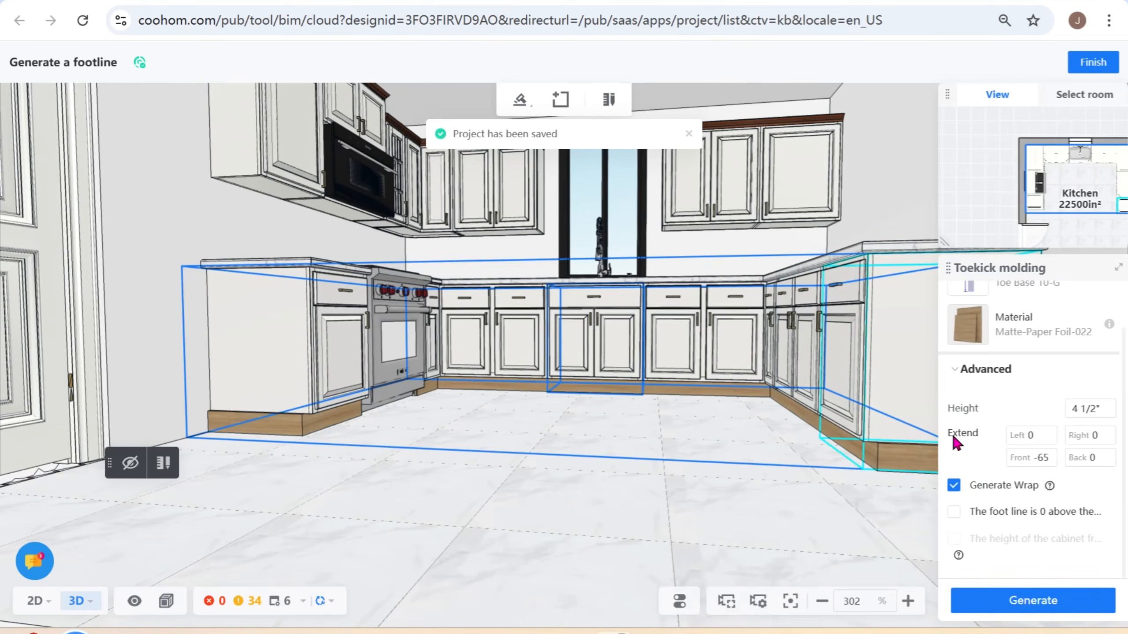
left_click_drag(768, 488, 916, 528)
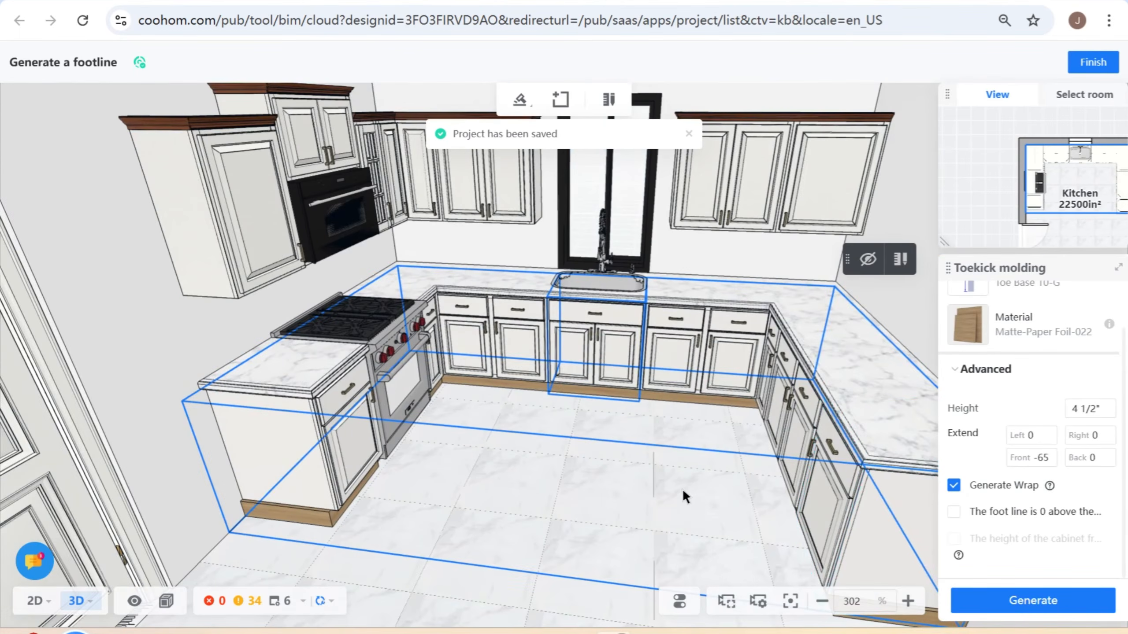
scroll(648, 435, "down", 2)
left_click_drag(531, 553, 566, 580)
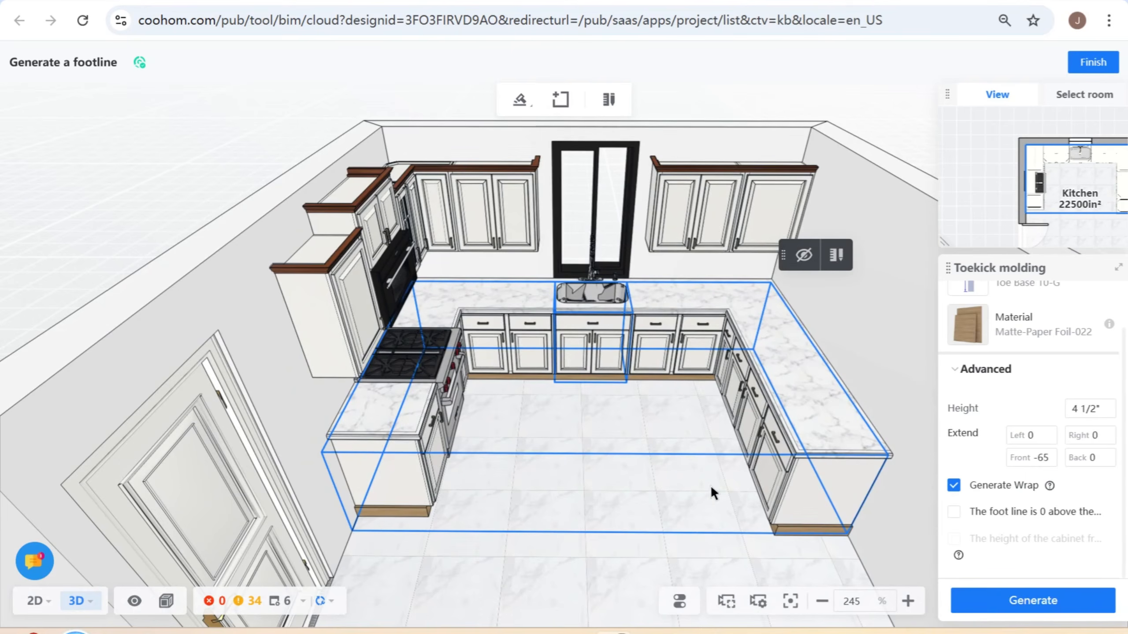
- Edit the toekick path manually in 2D, collapsing the two 24" edges on either side of the range onto the cabinet front line
left_click(834, 256)
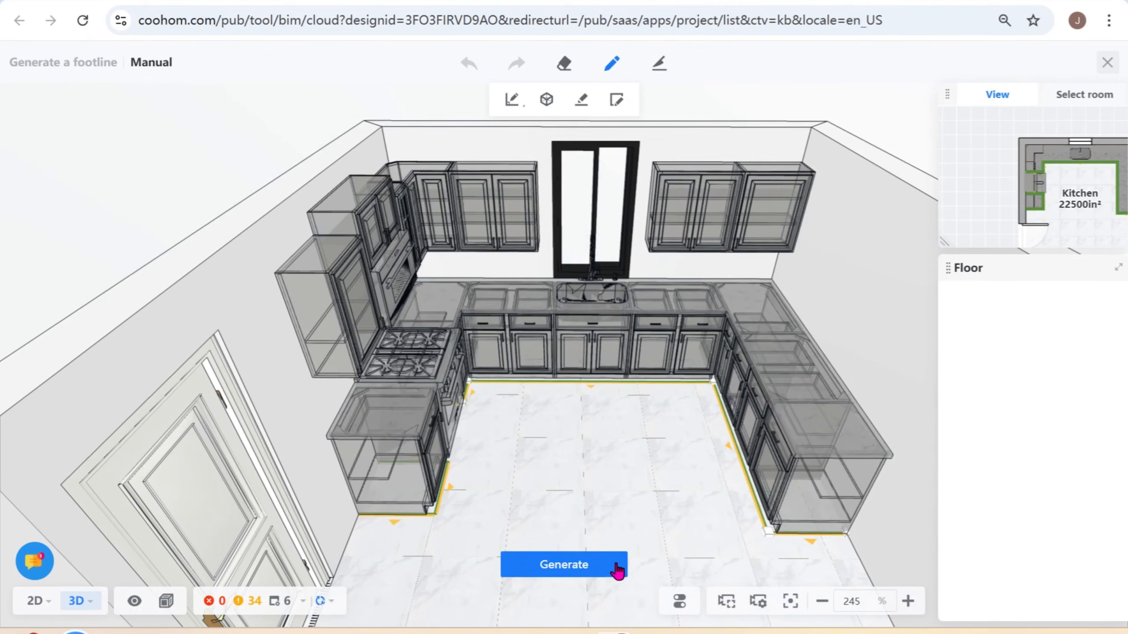
left_click(40, 602)
scroll(805, 378, "up", 1)
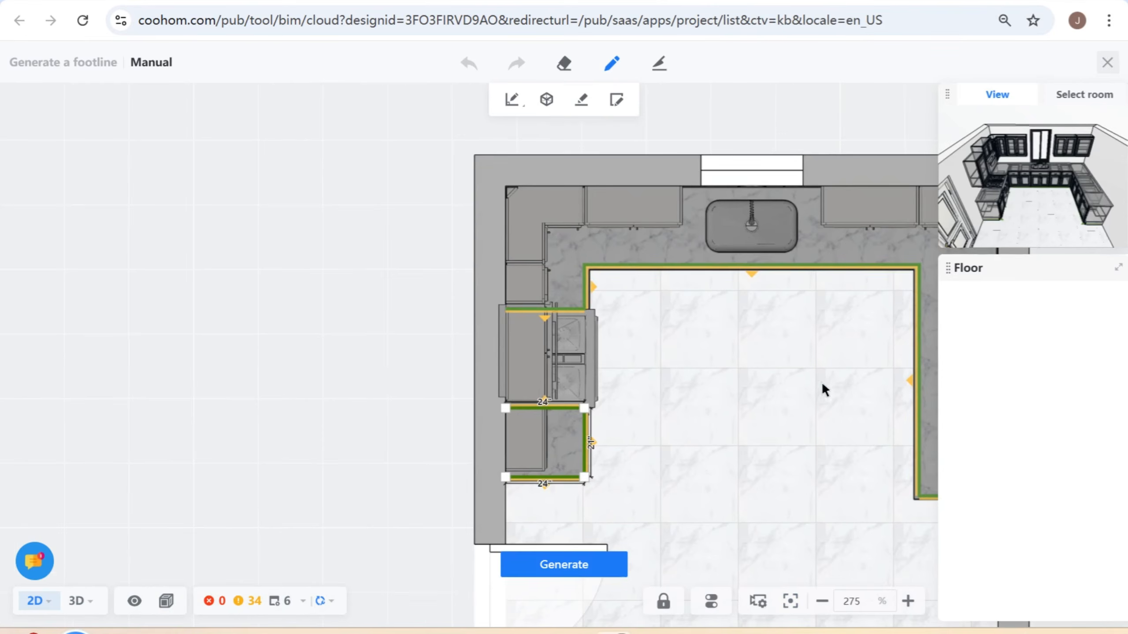
left_click_drag(822, 385, 710, 364)
left_click(422, 391)
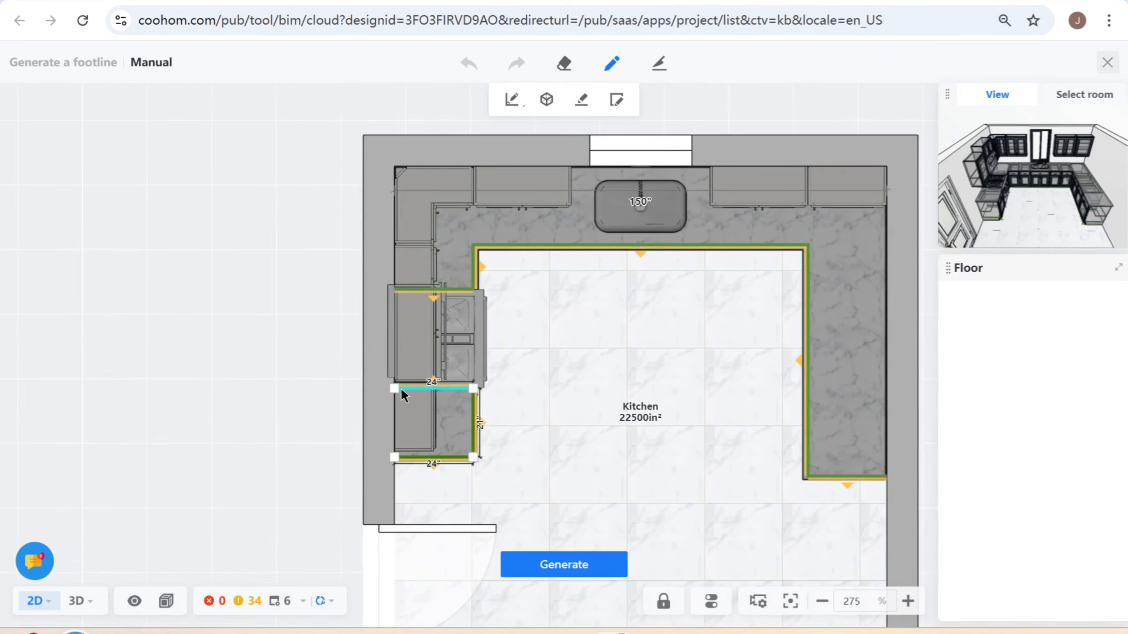
scroll(395, 385, "up", 2)
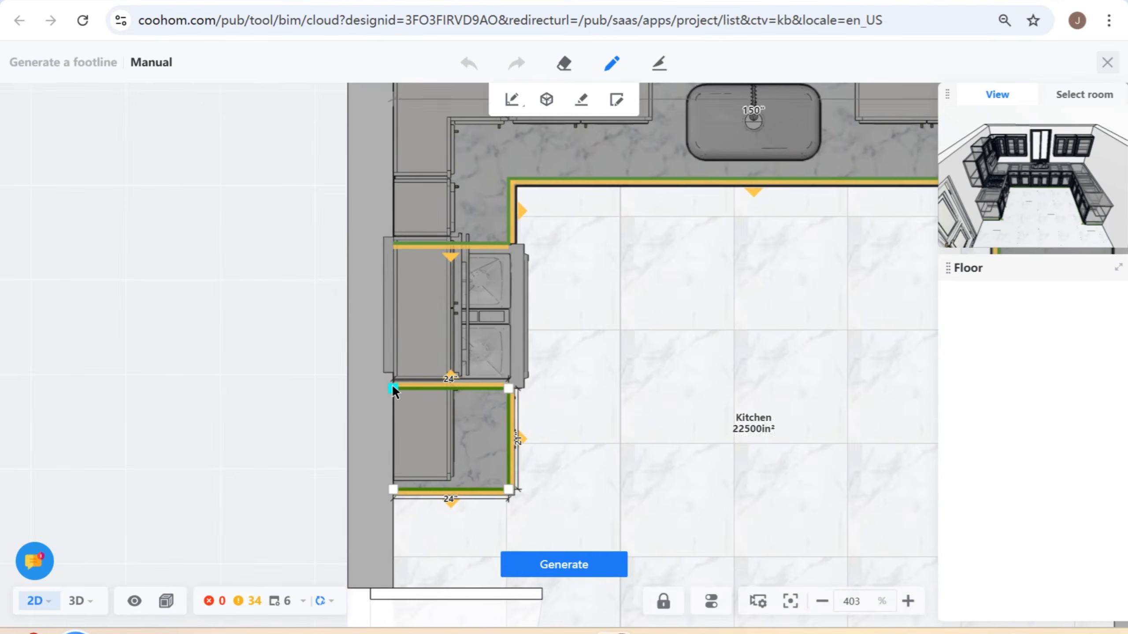
left_click(508, 245)
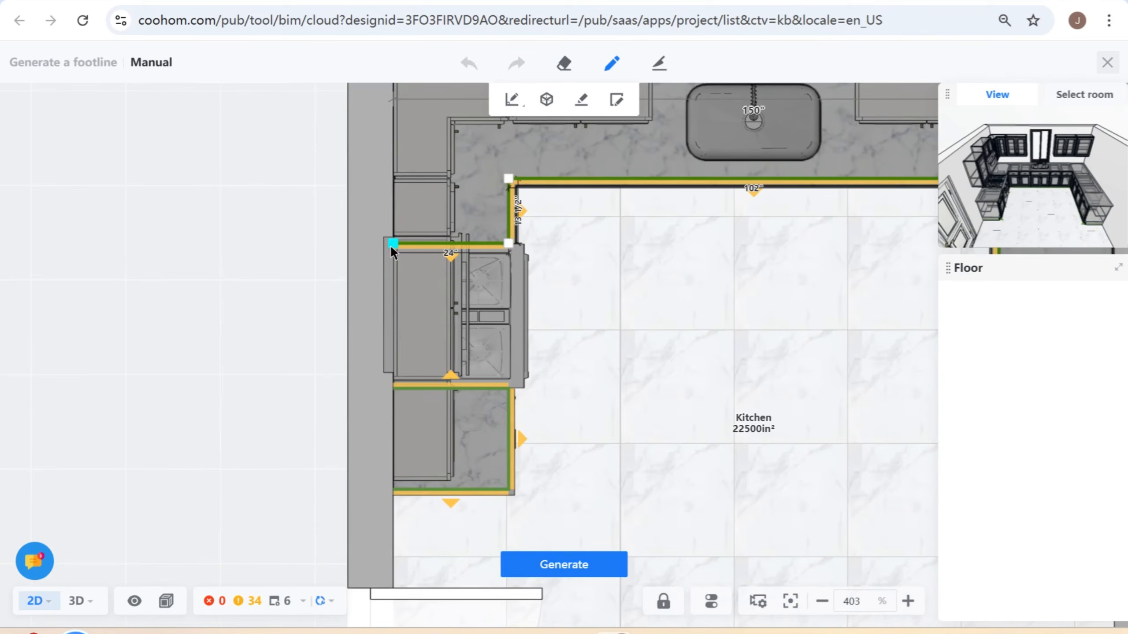
left_click_drag(391, 244, 504, 243)
left_click(396, 393)
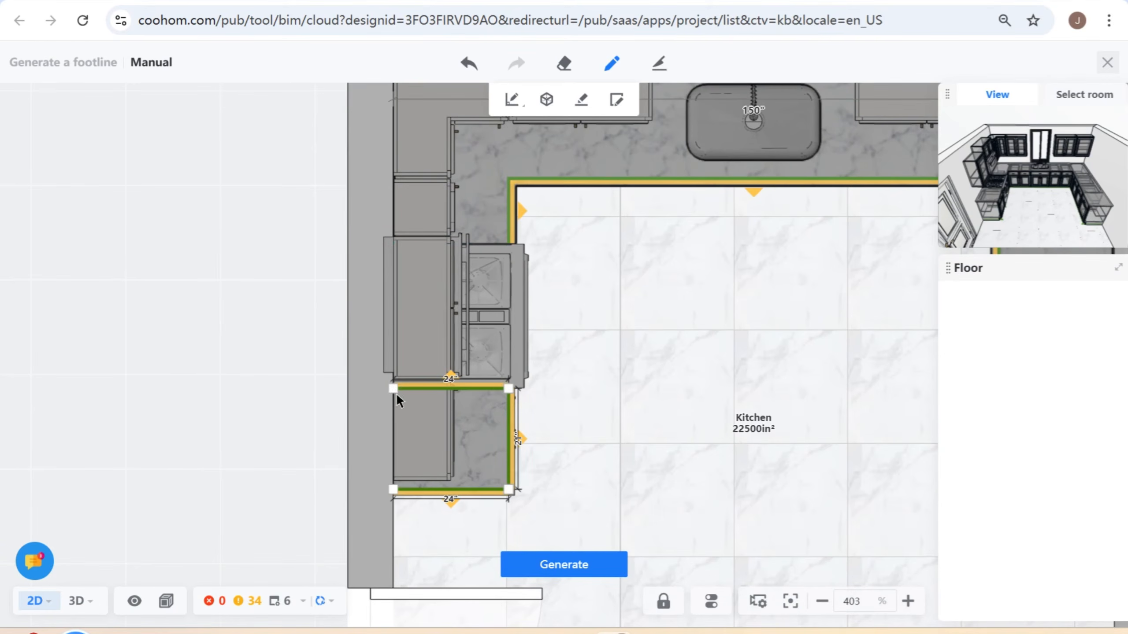
left_click_drag(393, 389, 510, 390)
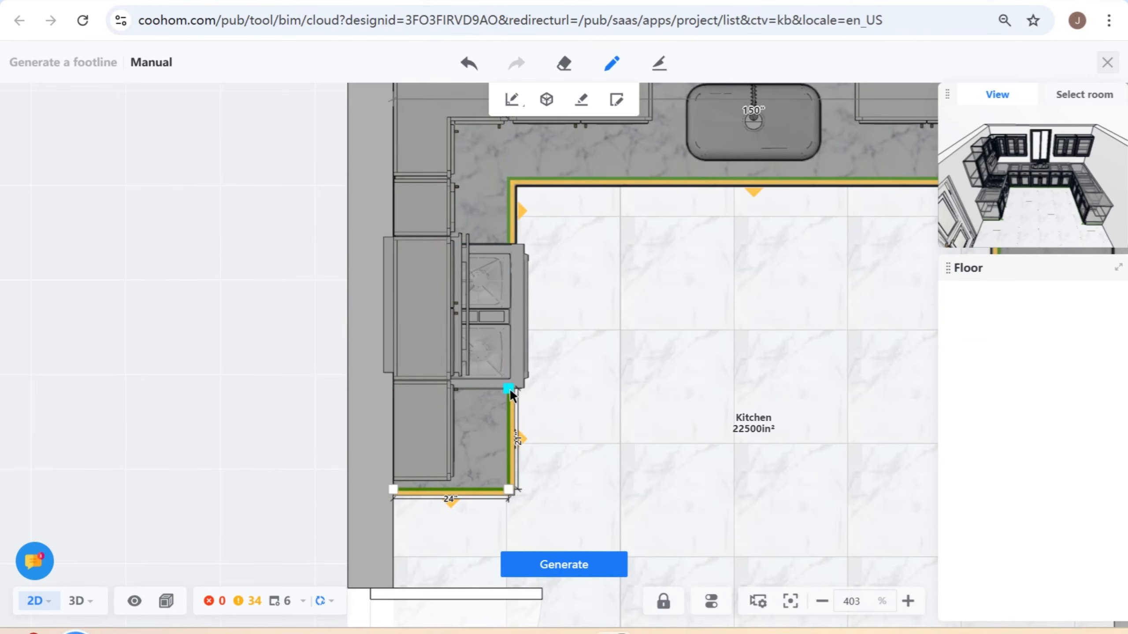
- Shift the 24" end edge of the toekick path on the base run opposite the range slightly inward
scroll(724, 454, "down", 4)
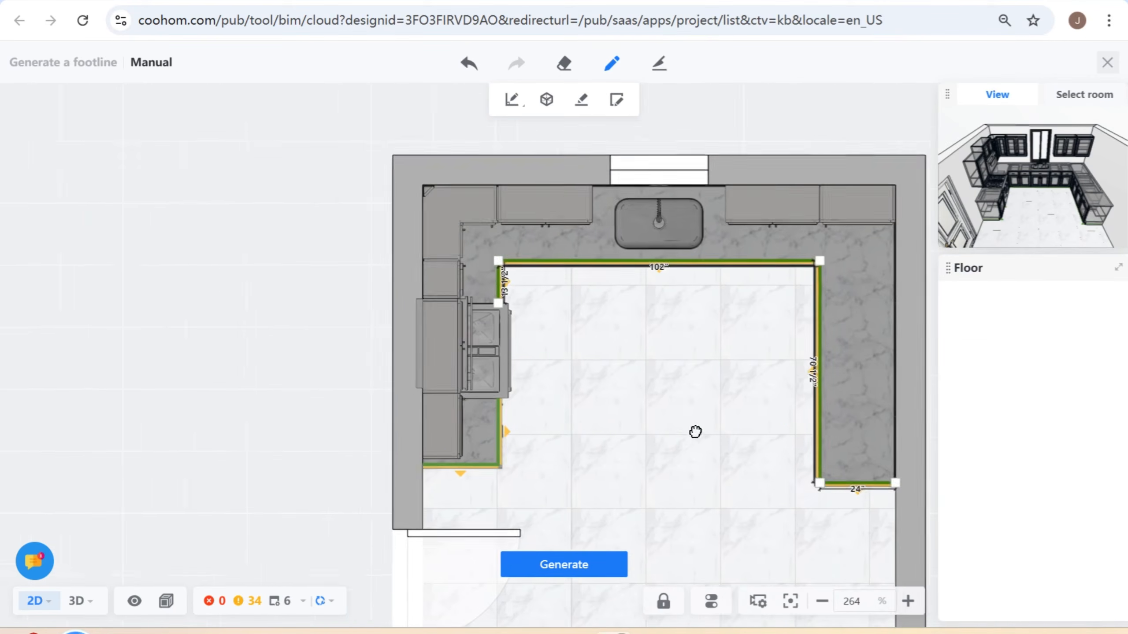
scroll(744, 492, "up", 5)
left_click(758, 466)
left_click(772, 463)
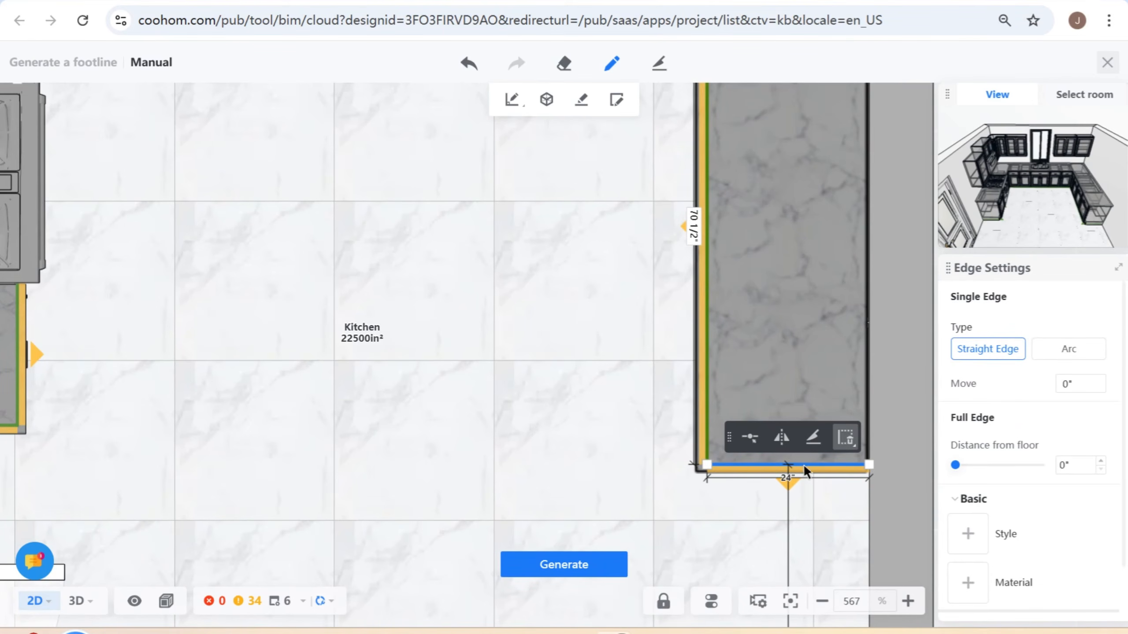
mouse_move(804, 465)
left_mouse_down()
mouse_move(805, 450)
mouse_move(803, 462)
left_mouse_up()
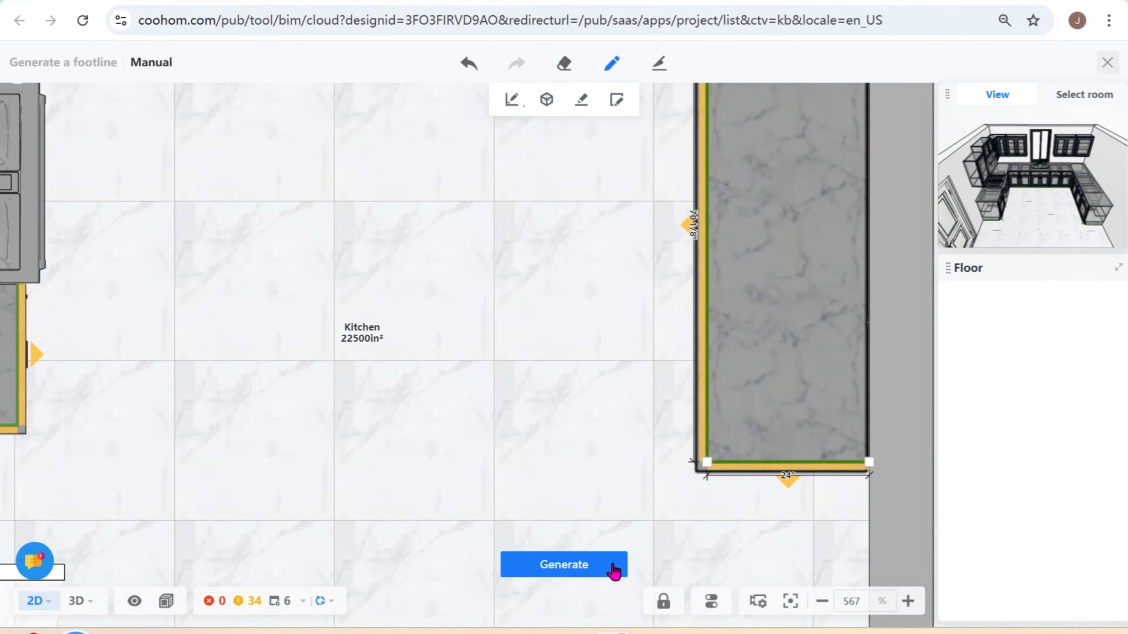
- Start generating the edited toekick path and assign it the Toe Base 10-G style from the Manufacturers catalog
scroll(290, 425, "down", 3)
left_click(597, 567)
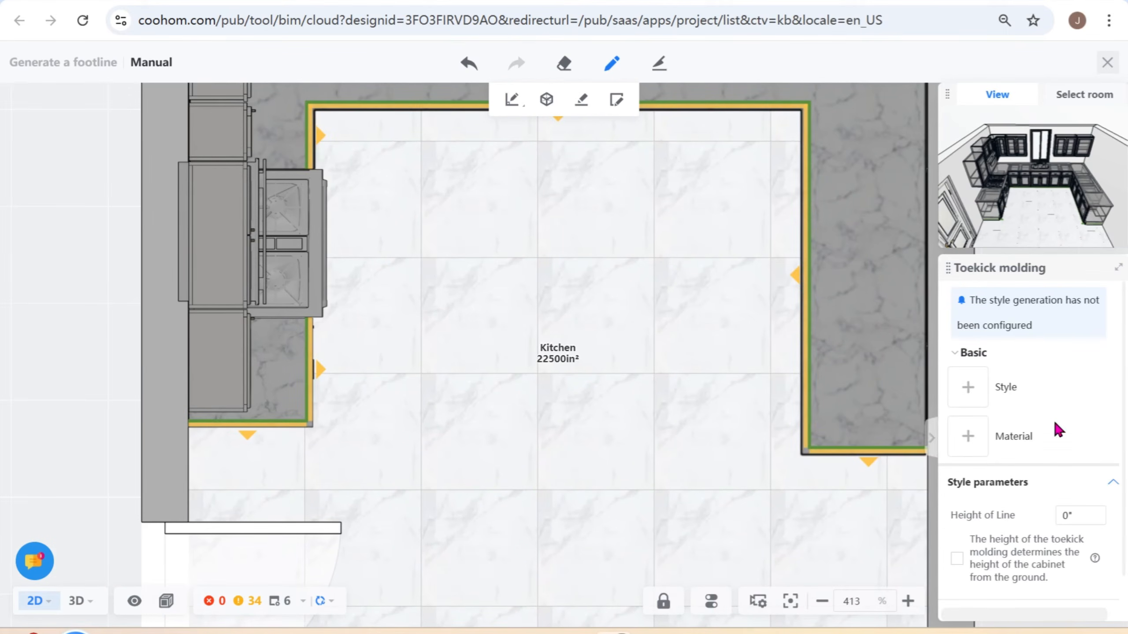
left_click(968, 389)
left_click(917, 131)
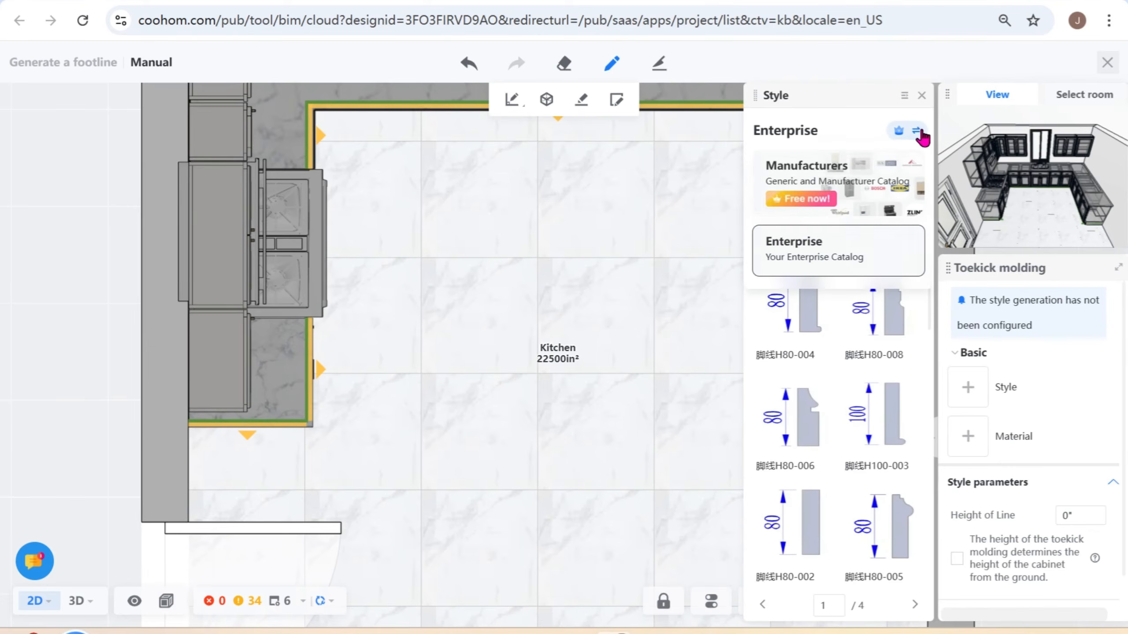
left_click(894, 176)
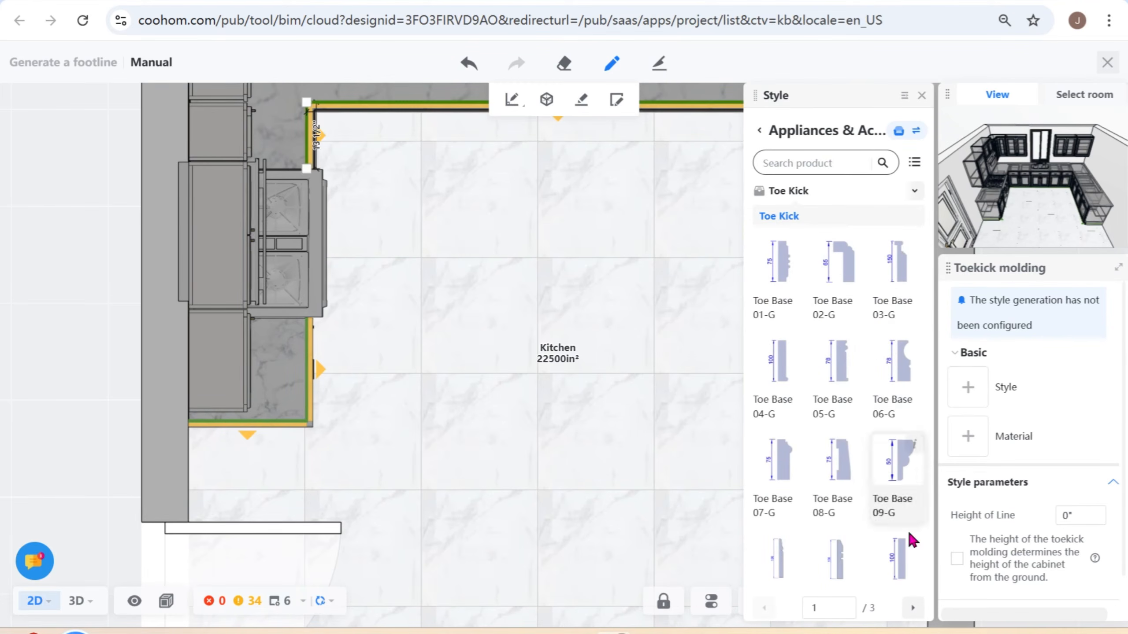
scroll(901, 533, "down", 2)
left_click(896, 475)
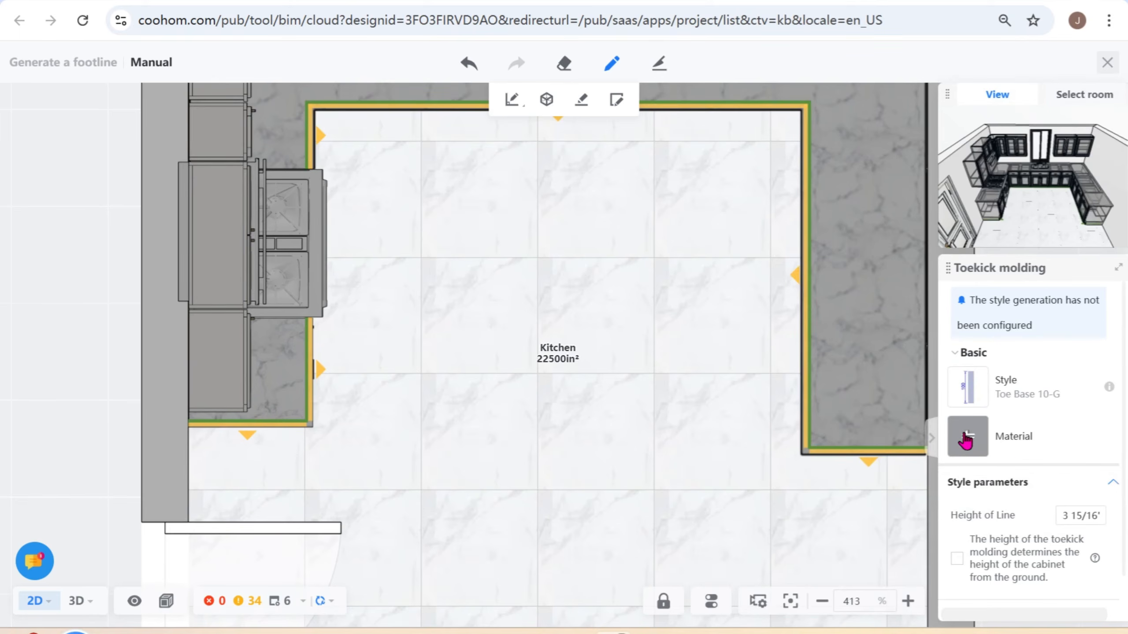
- Search the Manufacturers catalog for "matte" and assign the Matte-Paper Foil-022 material to the toekick molding
left_click(967, 436)
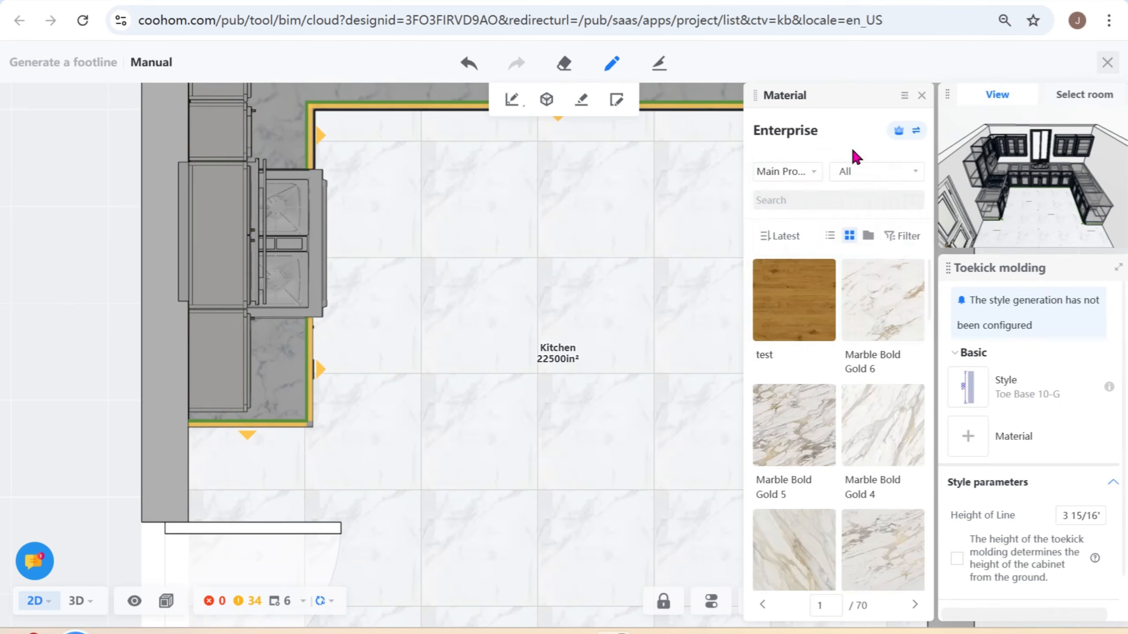
left_click(898, 133)
left_click(881, 167)
left_click(802, 164)
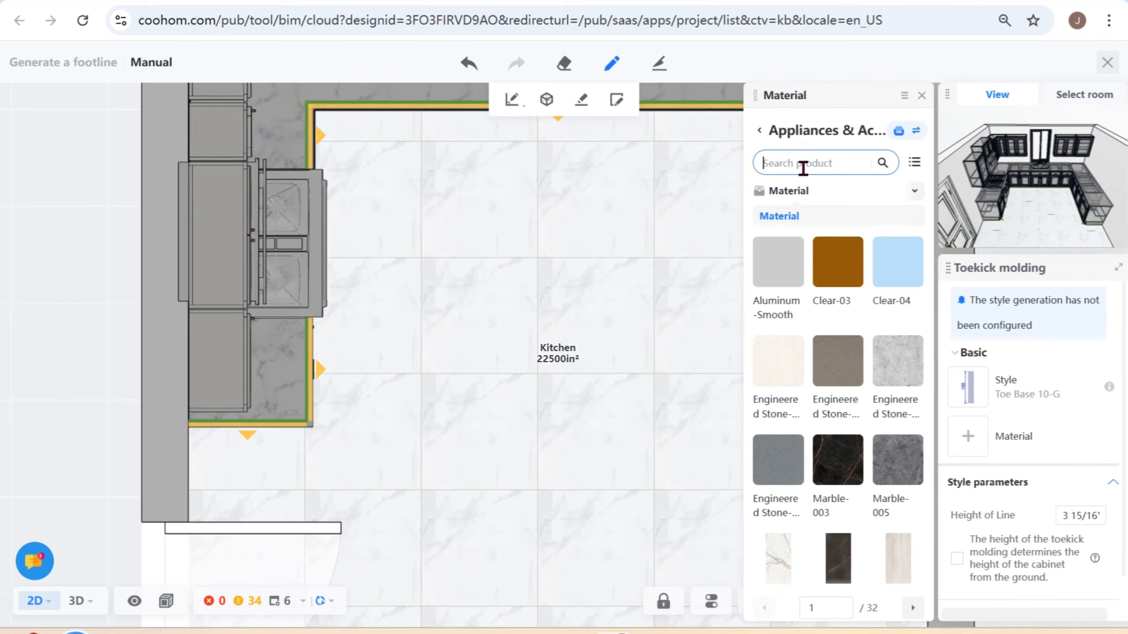
type("matte")
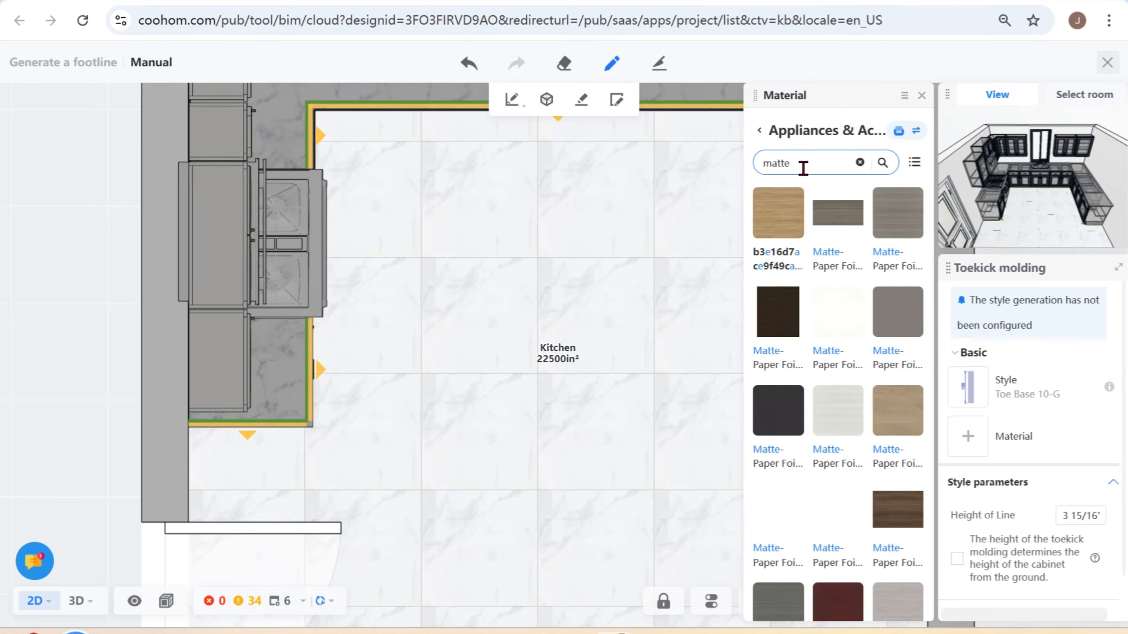
left_click(803, 228)
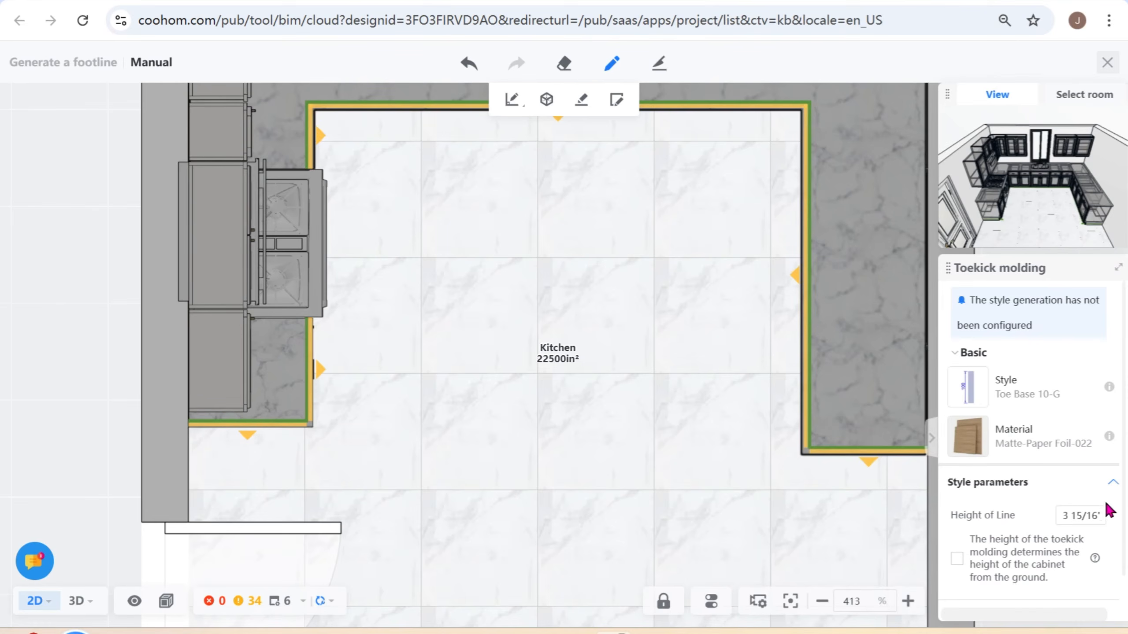
scroll(1034, 506, "down", 1)
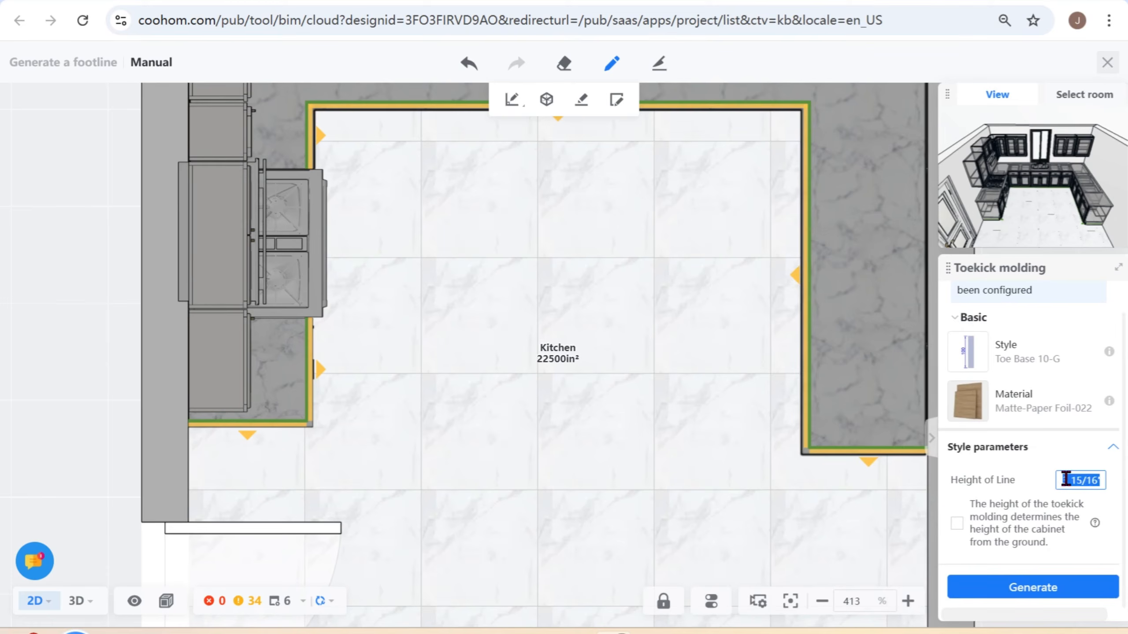
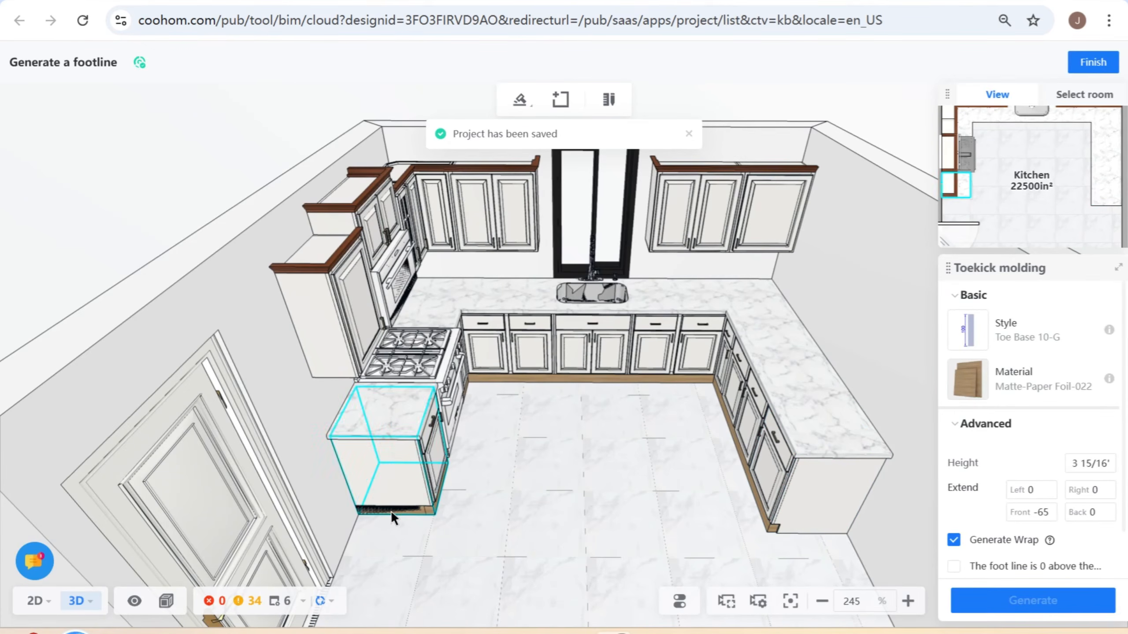
- Shift the 24" end edge of the toekick path opposite the range slightly outward in 2D, regenerate the molding and finish toekick editing
left_click(774, 527)
left_click(823, 558)
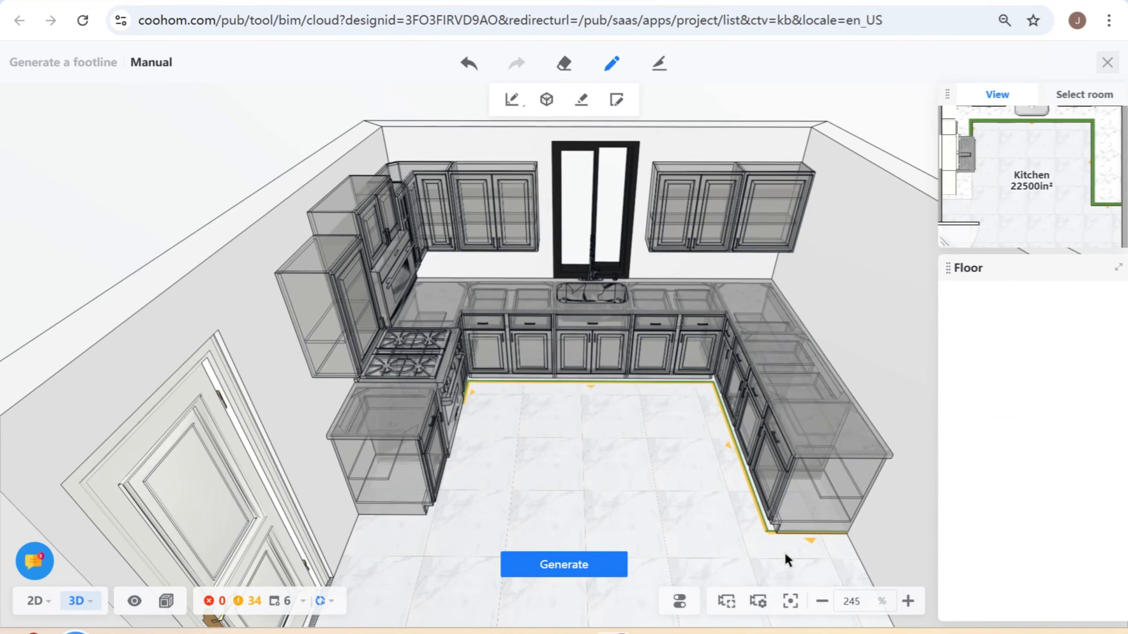
left_click(36, 600)
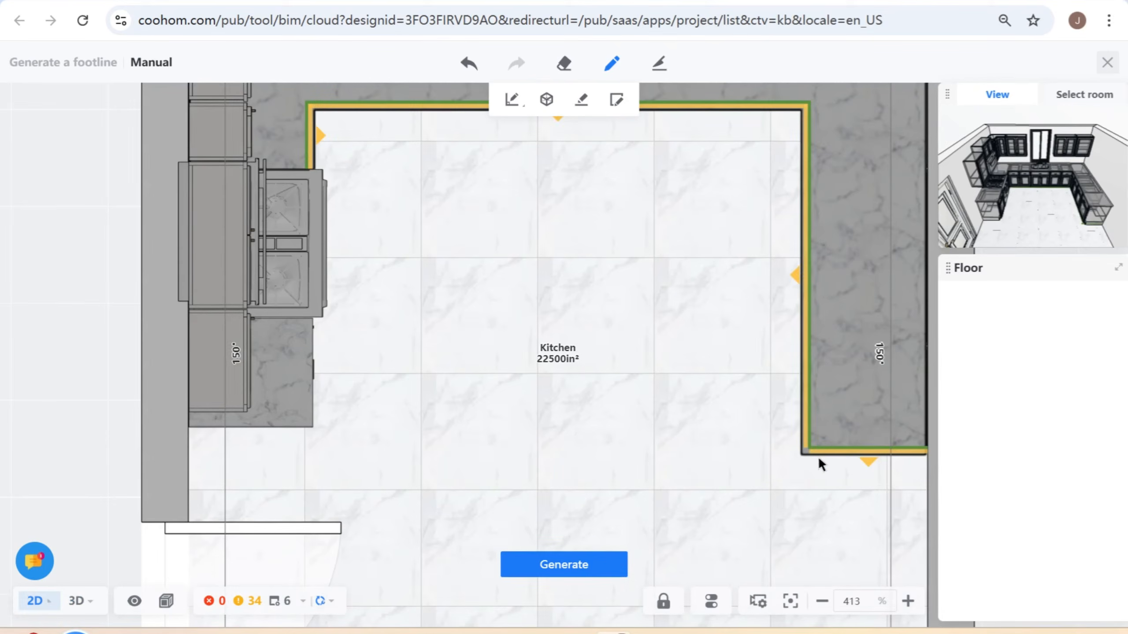
left_click(850, 448)
scroll(888, 452, "up", 5)
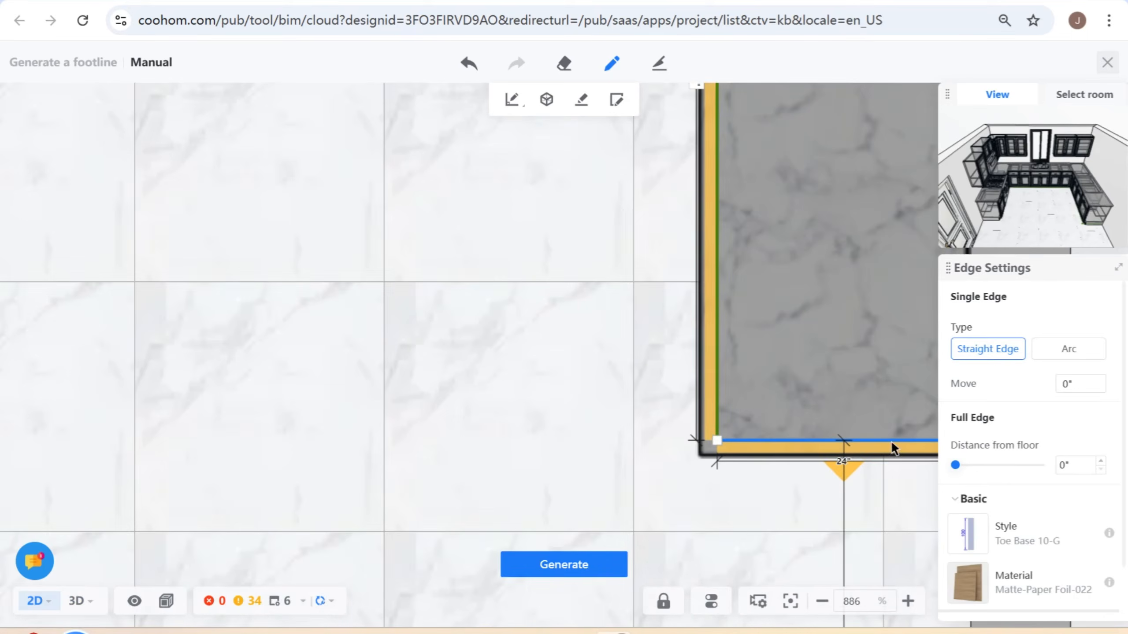
left_click(895, 445)
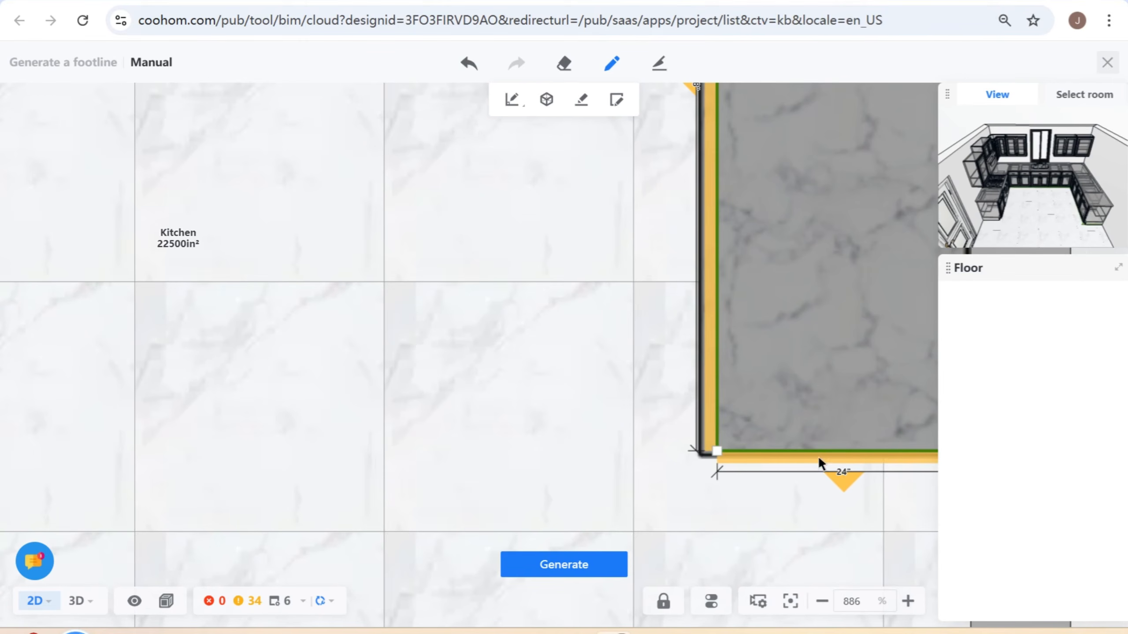
left_click(586, 565)
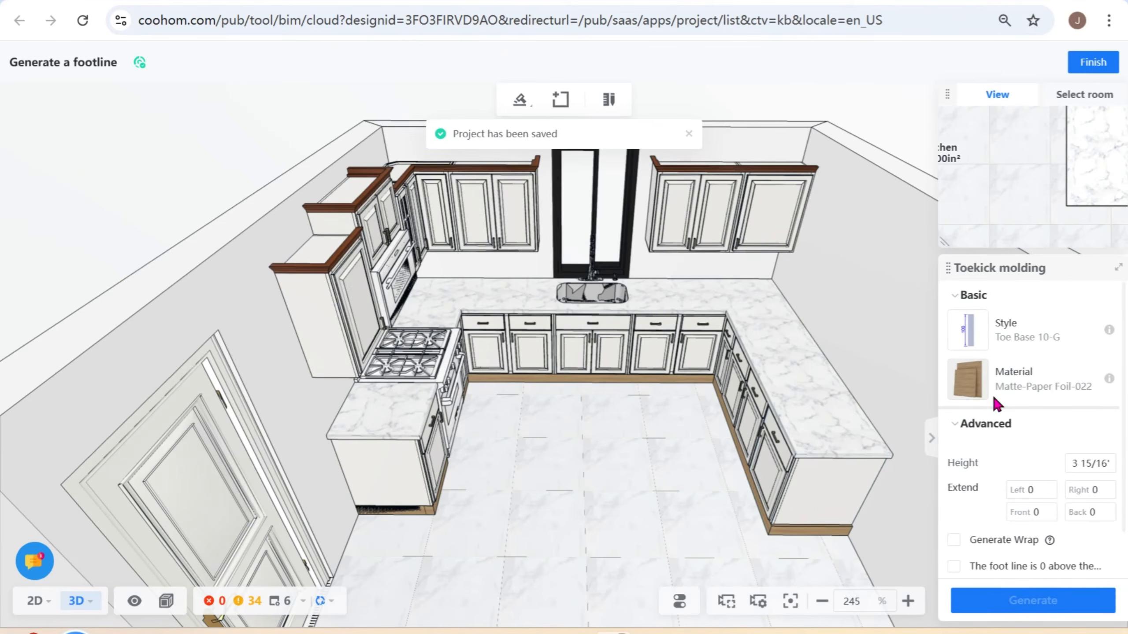
left_click(1093, 62)
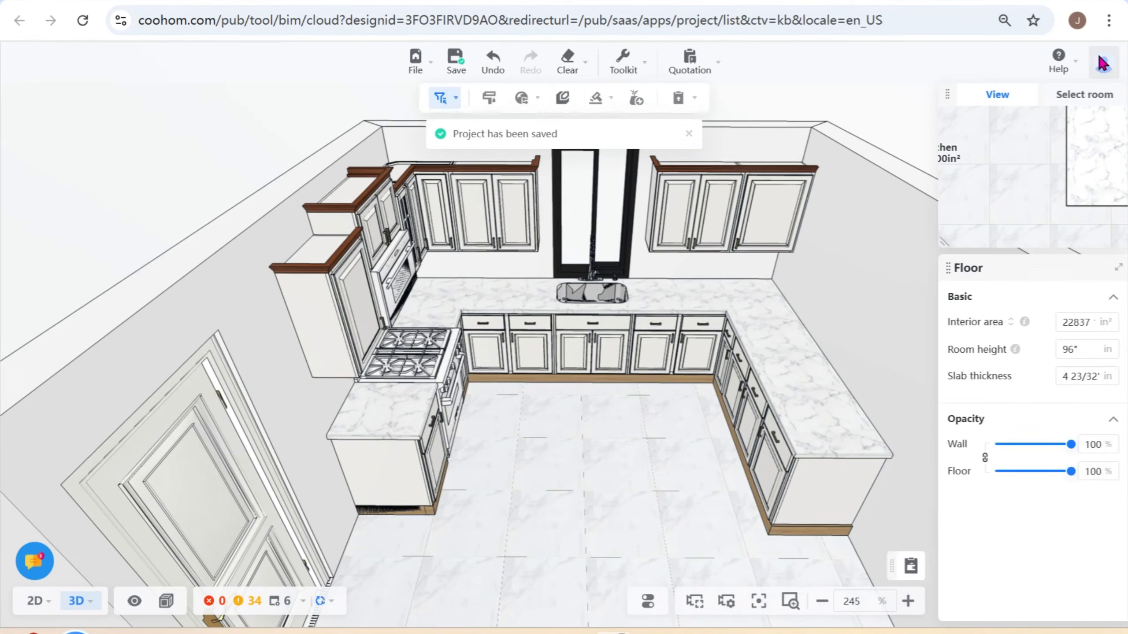
- Copy the crown molding's cherry material onto both toekick molding runs with the Material brush
left_click(623, 63)
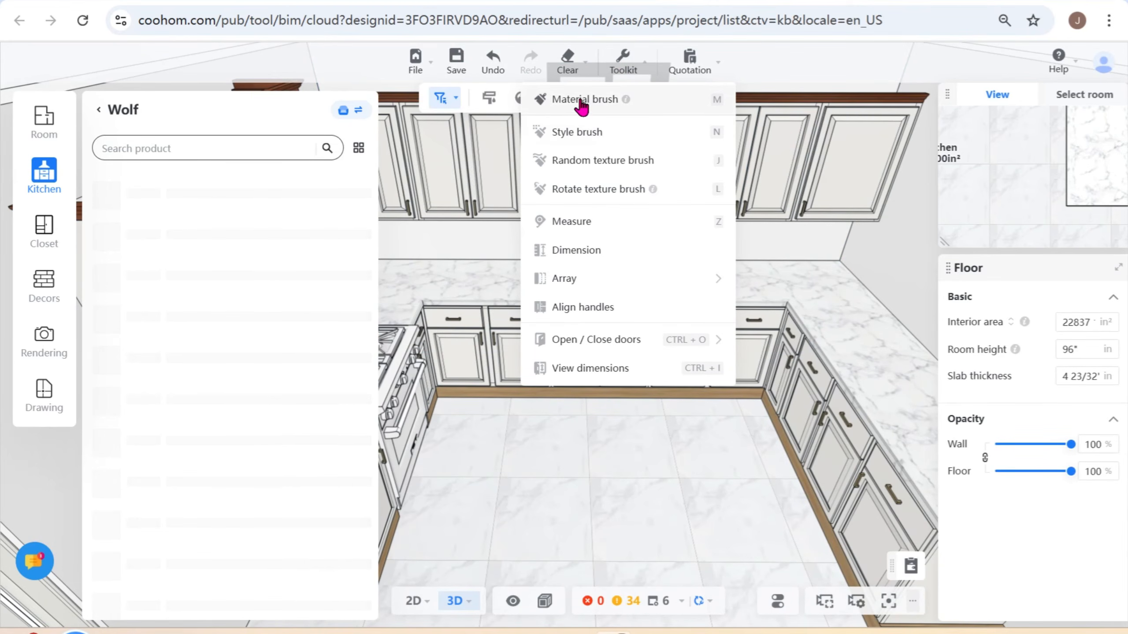
left_click(592, 102)
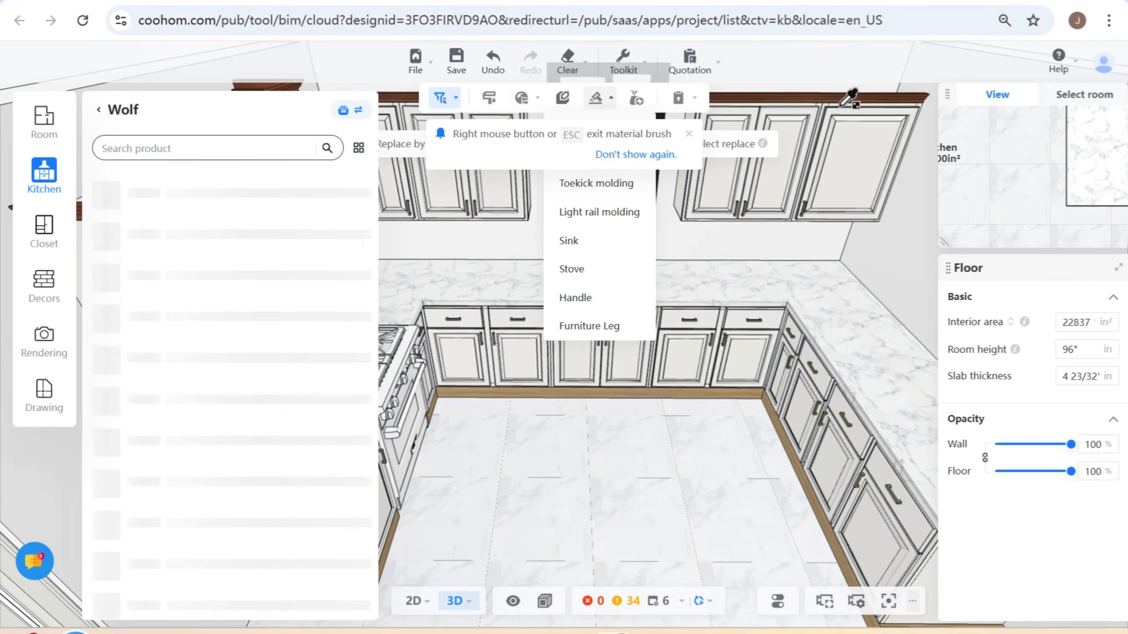
left_click(842, 103)
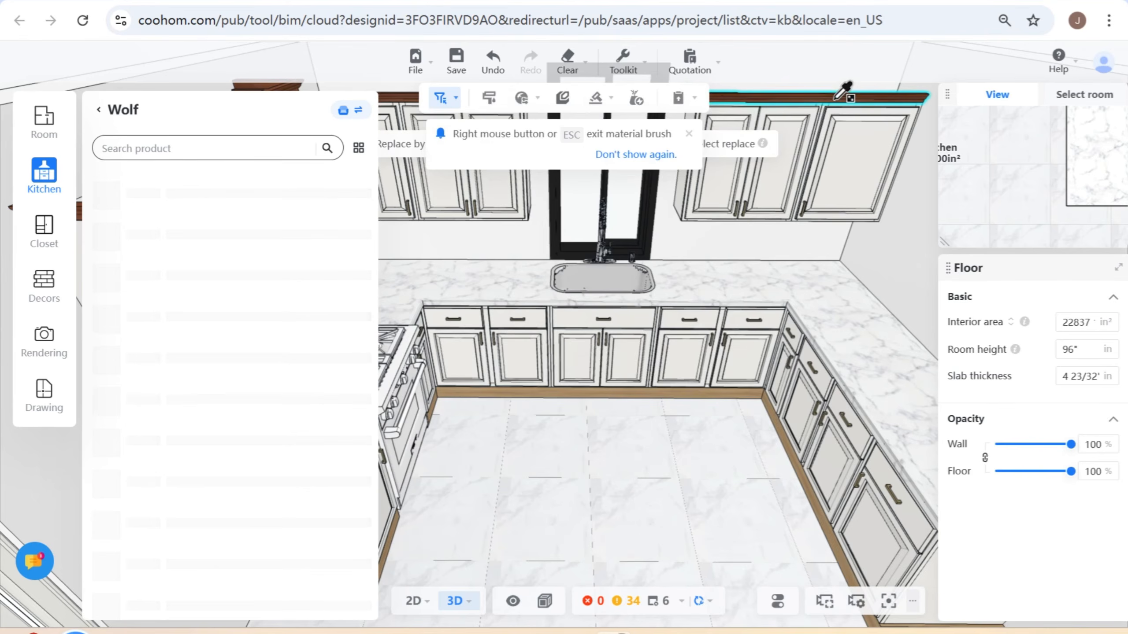
left_click(794, 444)
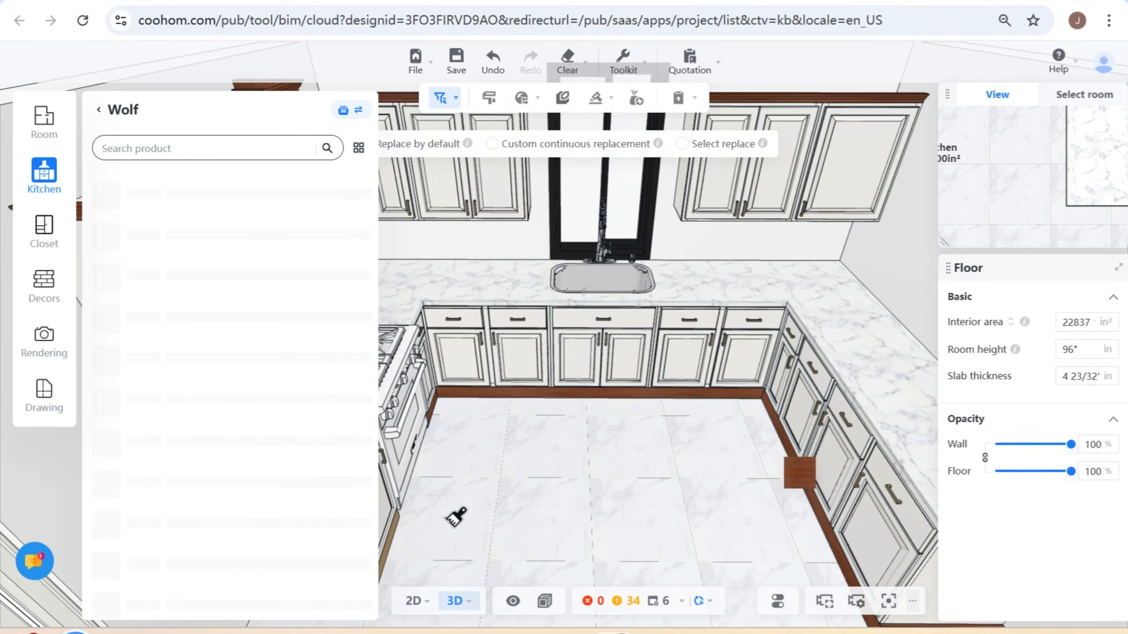
left_click(397, 532)
scroll(537, 528, "down", 4)
key("Escape")
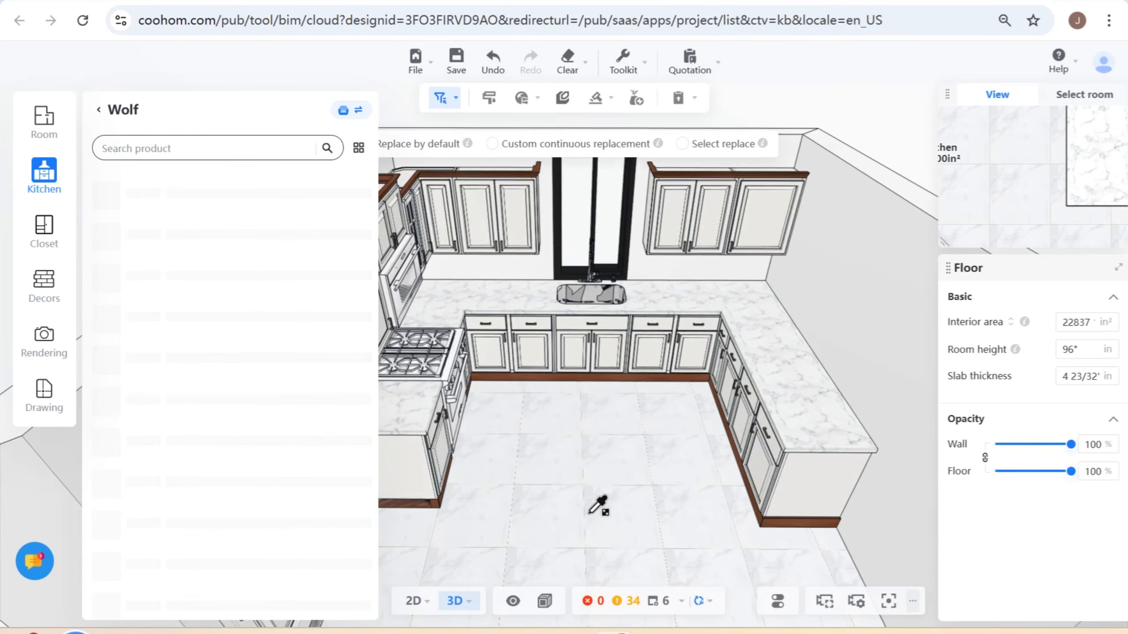
- Open the style constraint settings and switch the kitchen library from Wolf to Framed Cabinets
left_click_drag(590, 512, 557, 507)
scroll(557, 507, "up", 3)
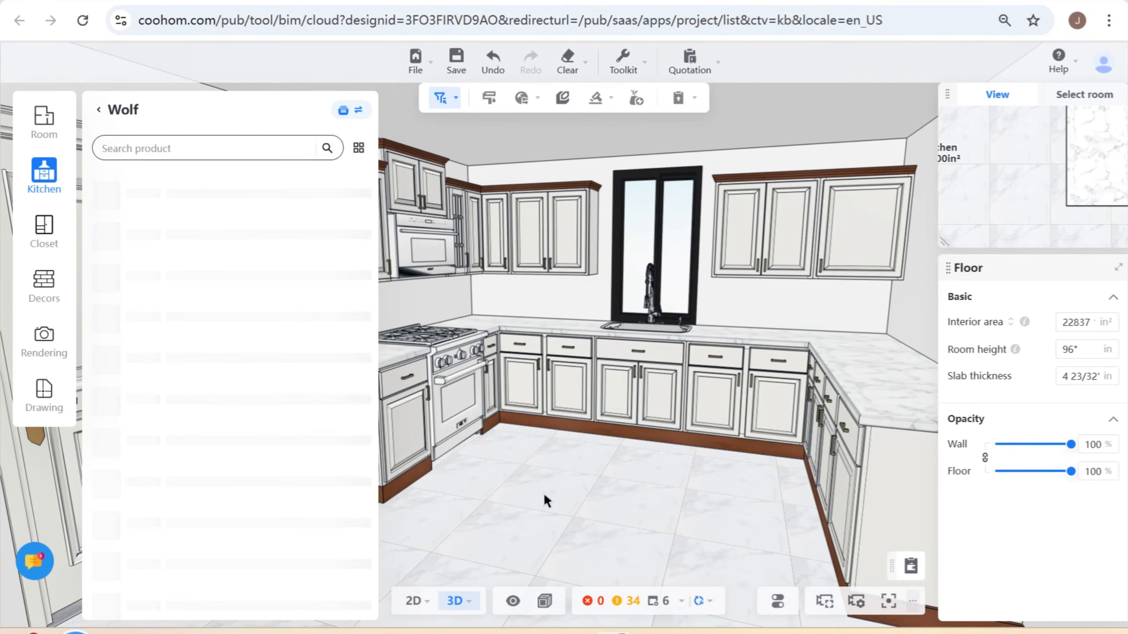
scroll(628, 485, "down", 3)
left_click_drag(628, 487, 679, 471)
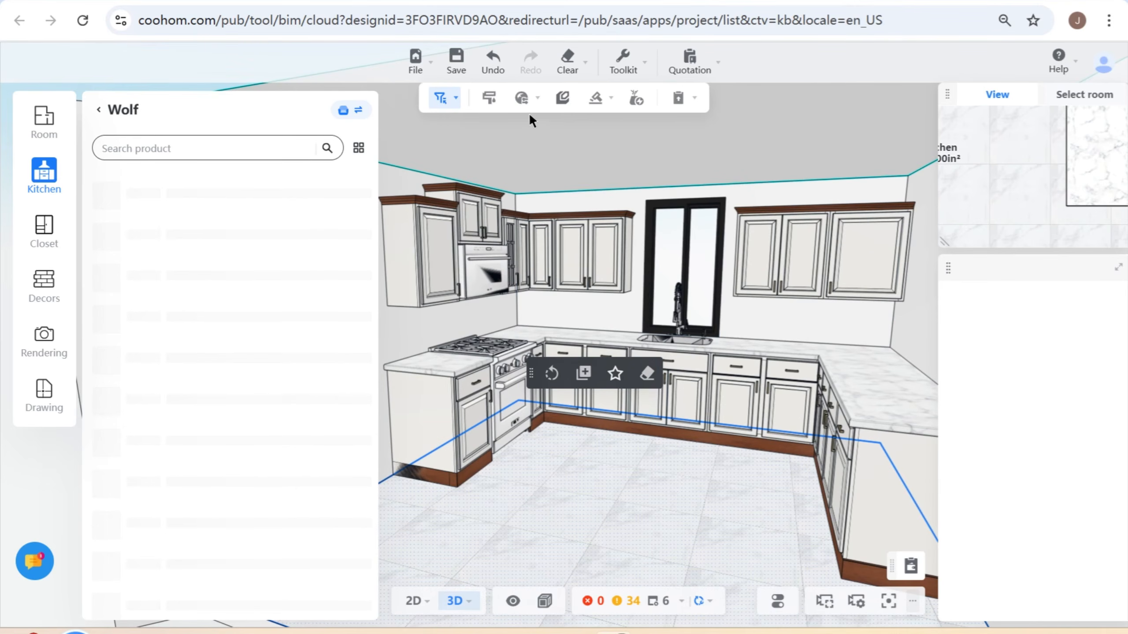
left_click(521, 100)
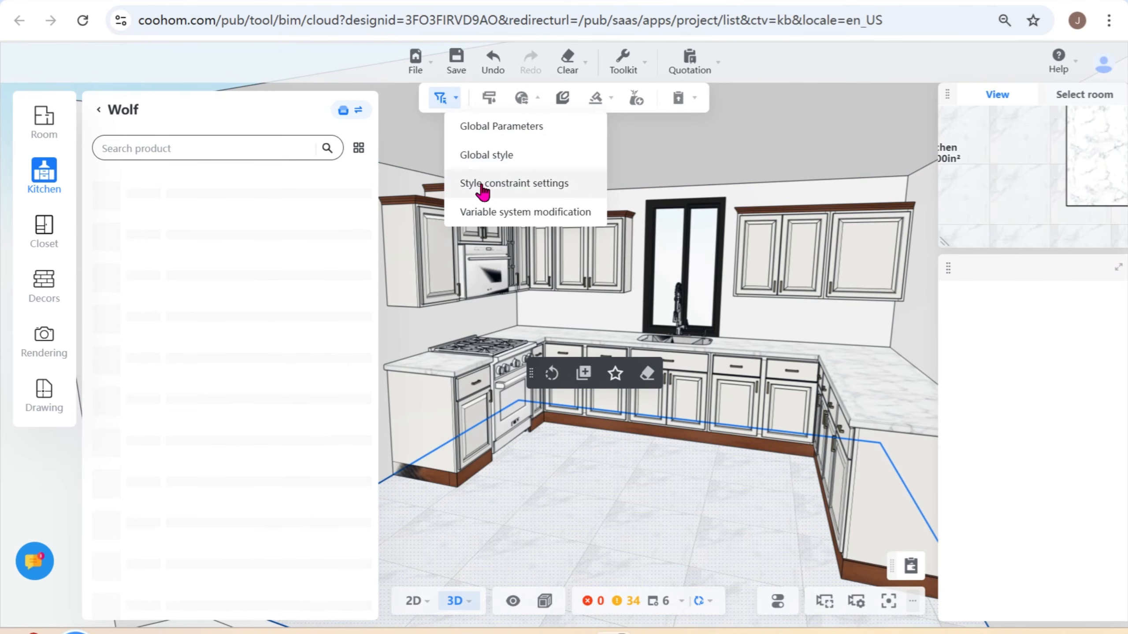
left_click(527, 187)
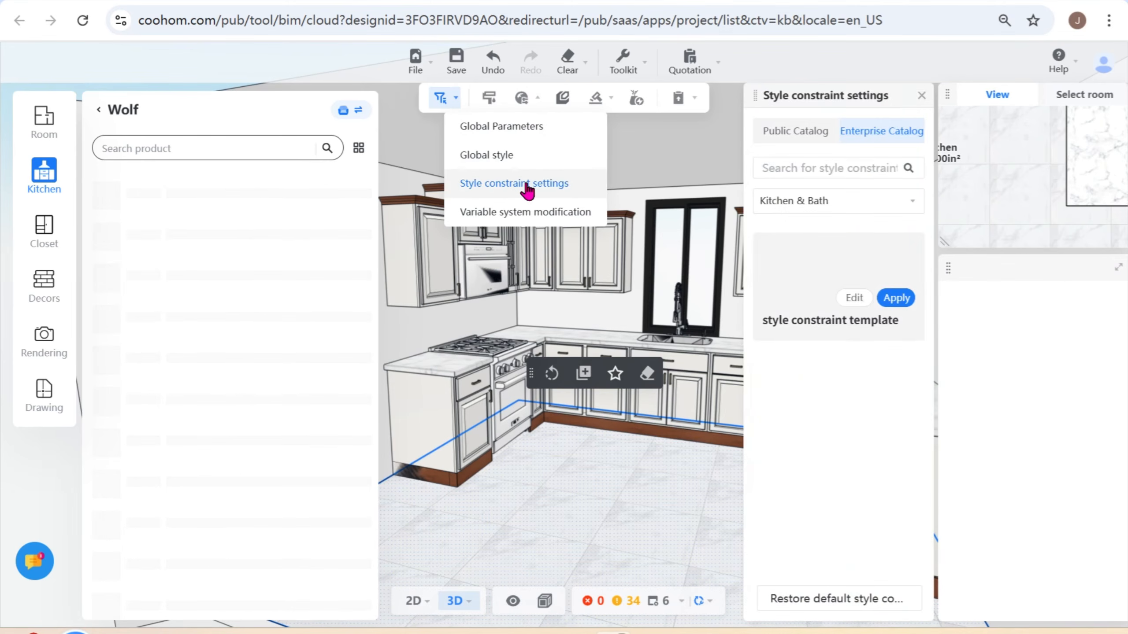
left_click(96, 111)
left_click(171, 226)
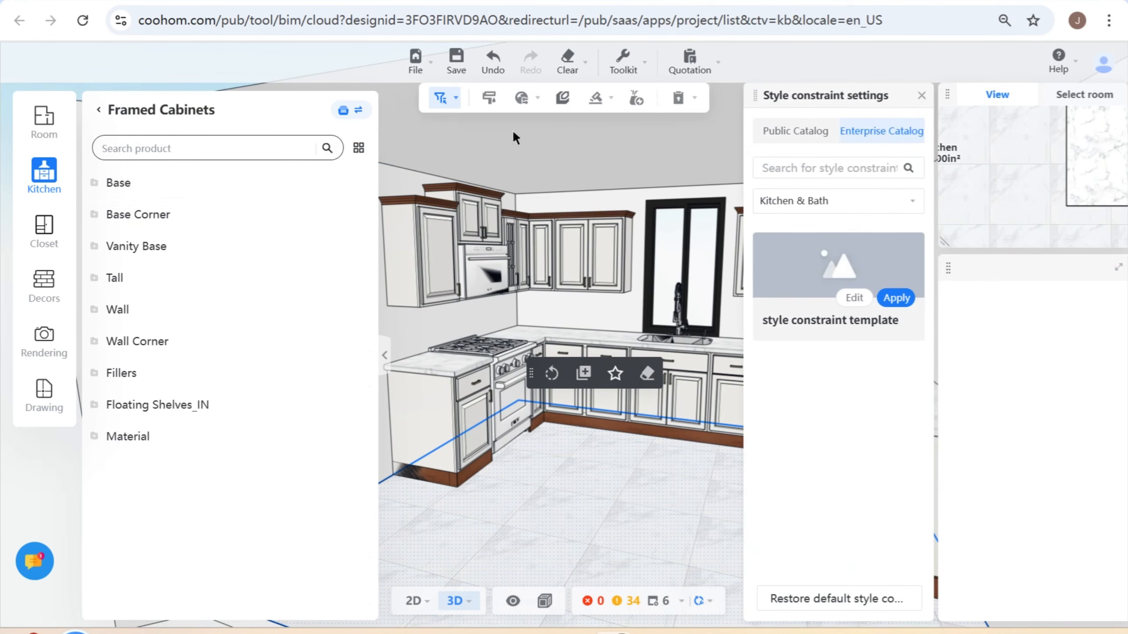
- Apply the Public Catalog's Kitchen & Bath style constraint template to all models
left_click(441, 97)
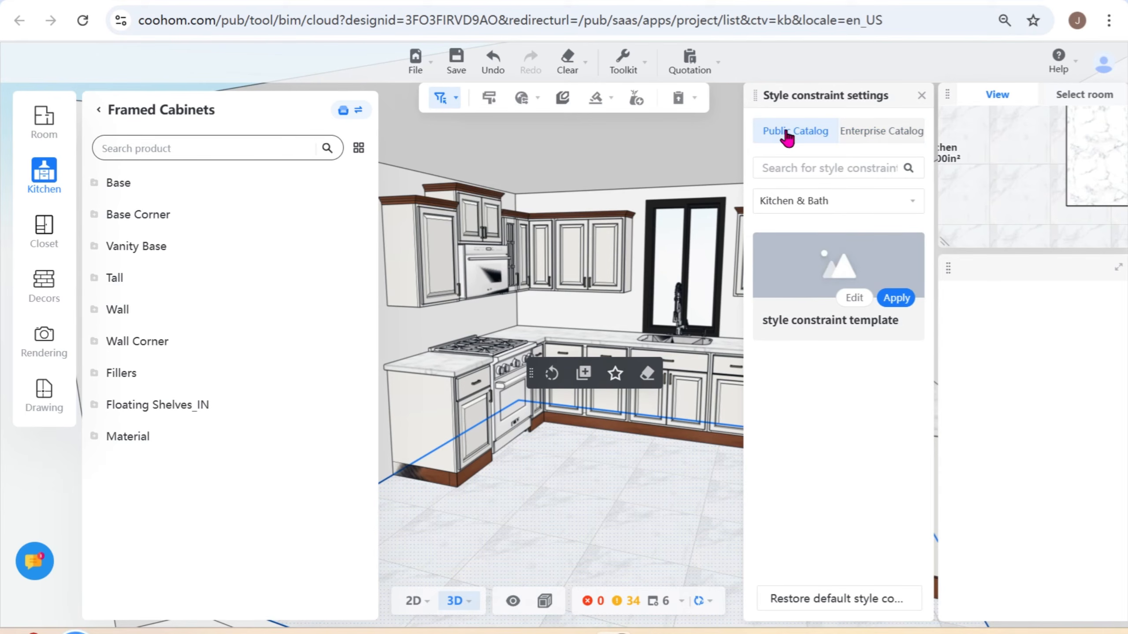
left_click(873, 135)
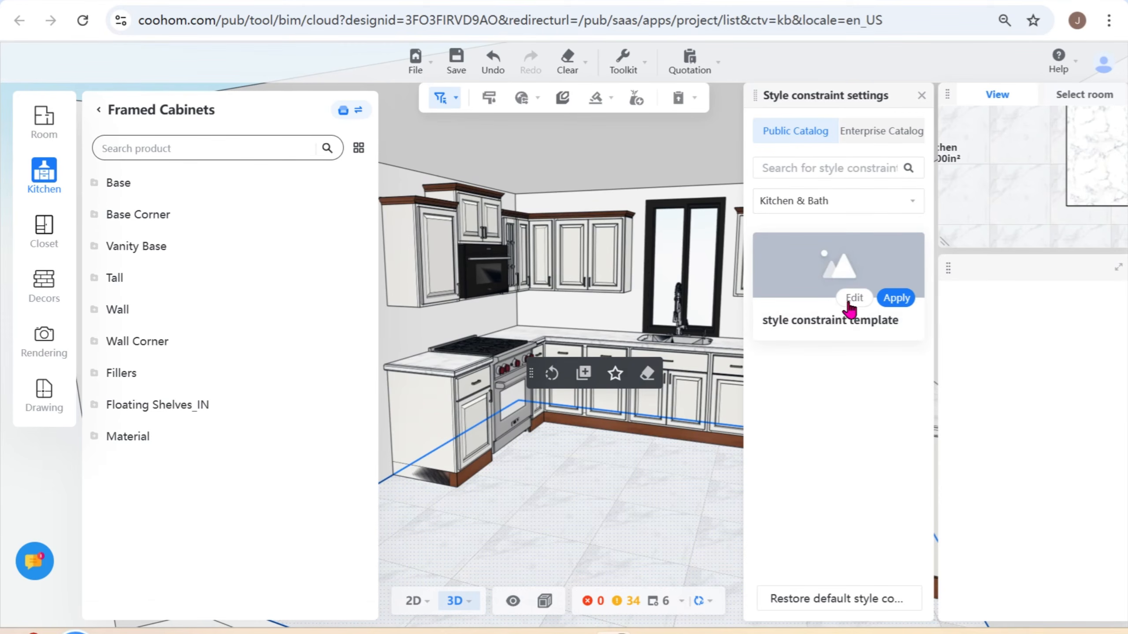
mouse_move(899, 301)
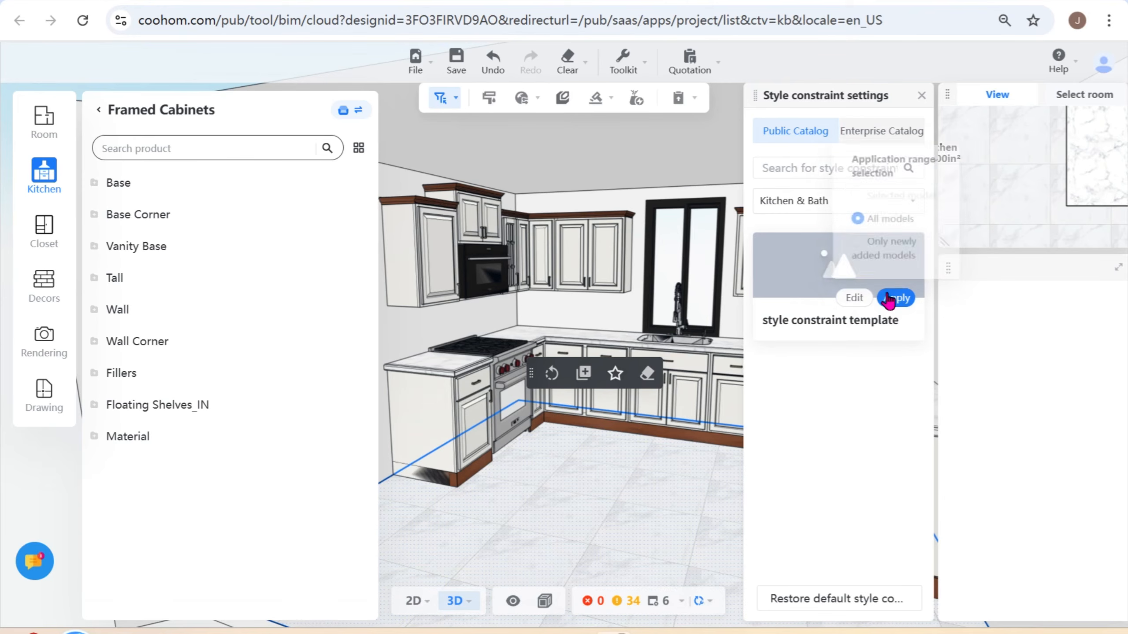
left_click(895, 299)
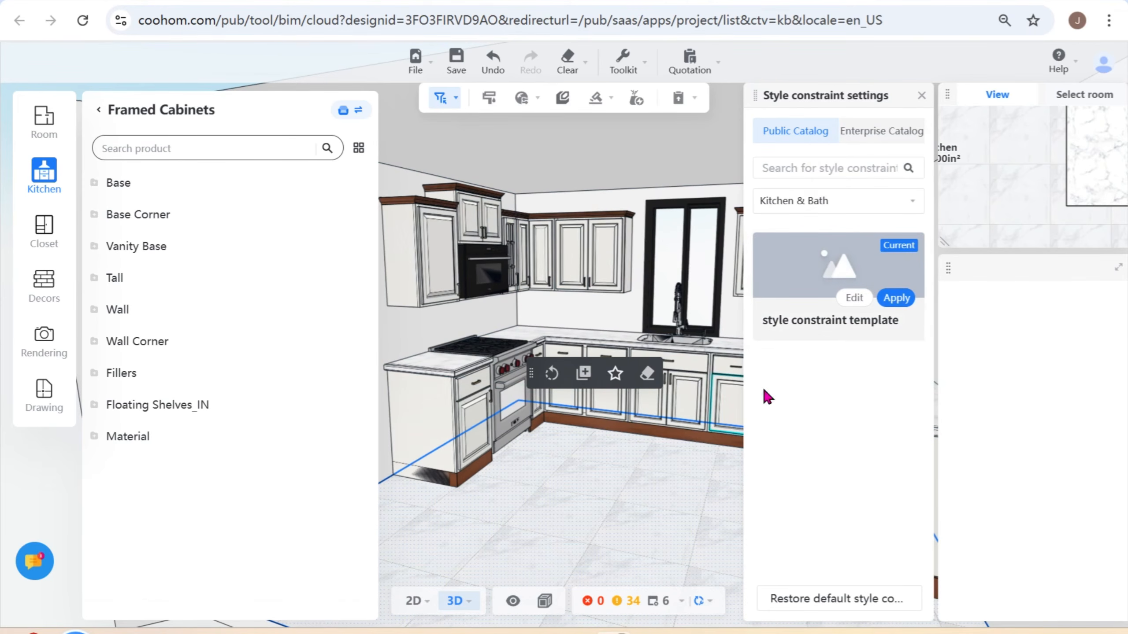
- Open the style constraint template for editing and examine its Basic, Base and Wall style items
left_click(855, 298)
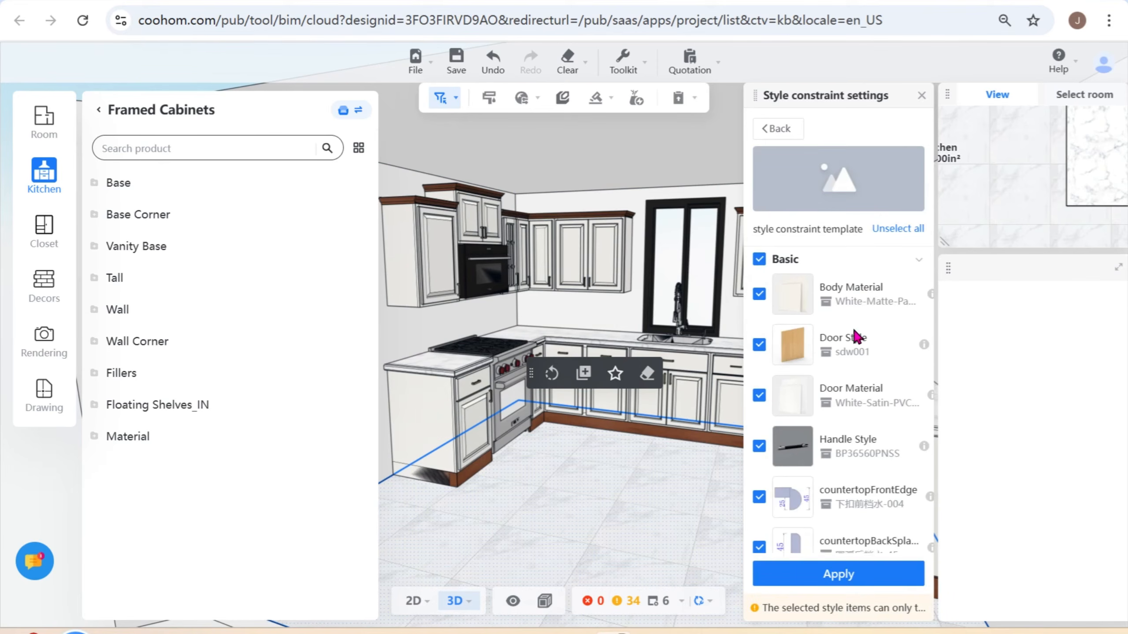
scroll(856, 338, "down", 5)
scroll(844, 382, "up", 5)
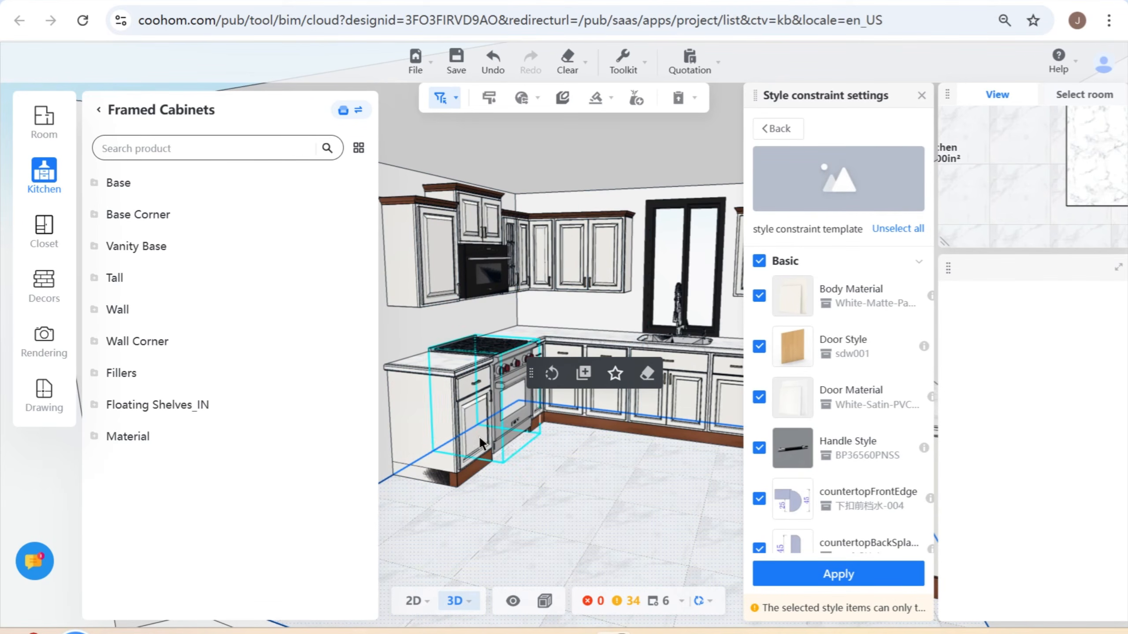
scroll(828, 396, "down", 8)
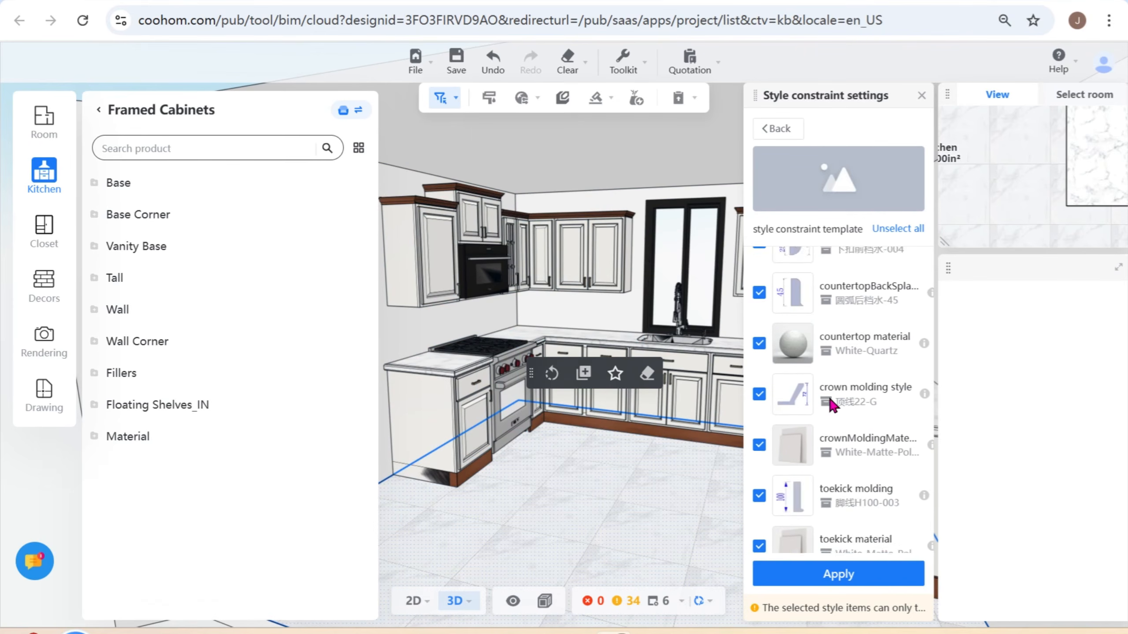
scroll(830, 400, "down", 3)
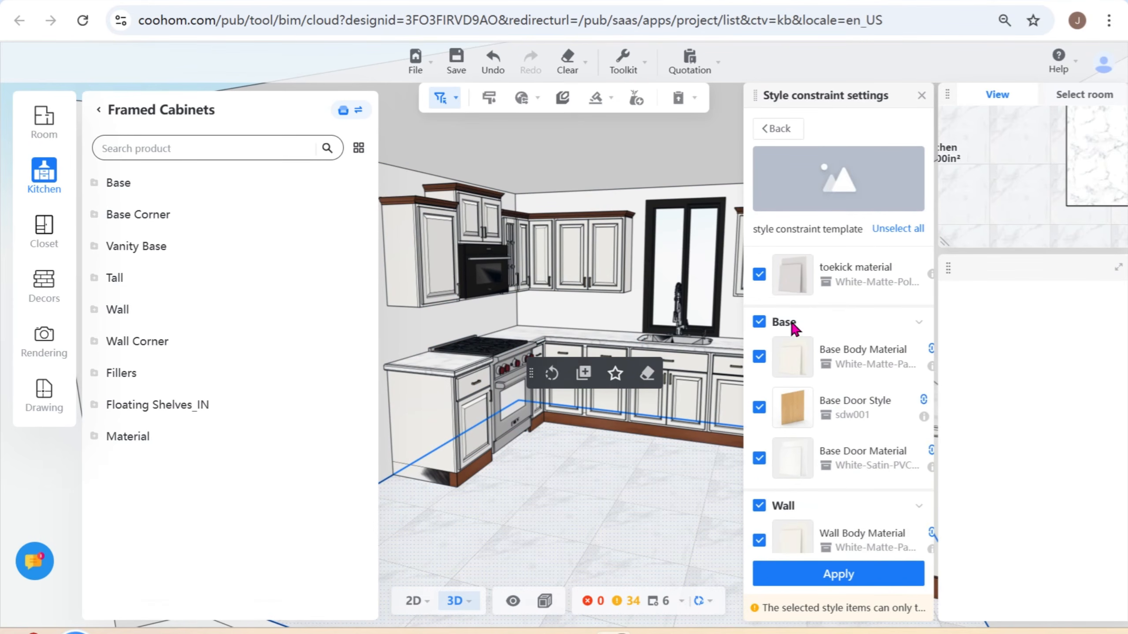
scroll(846, 411, "down", 2)
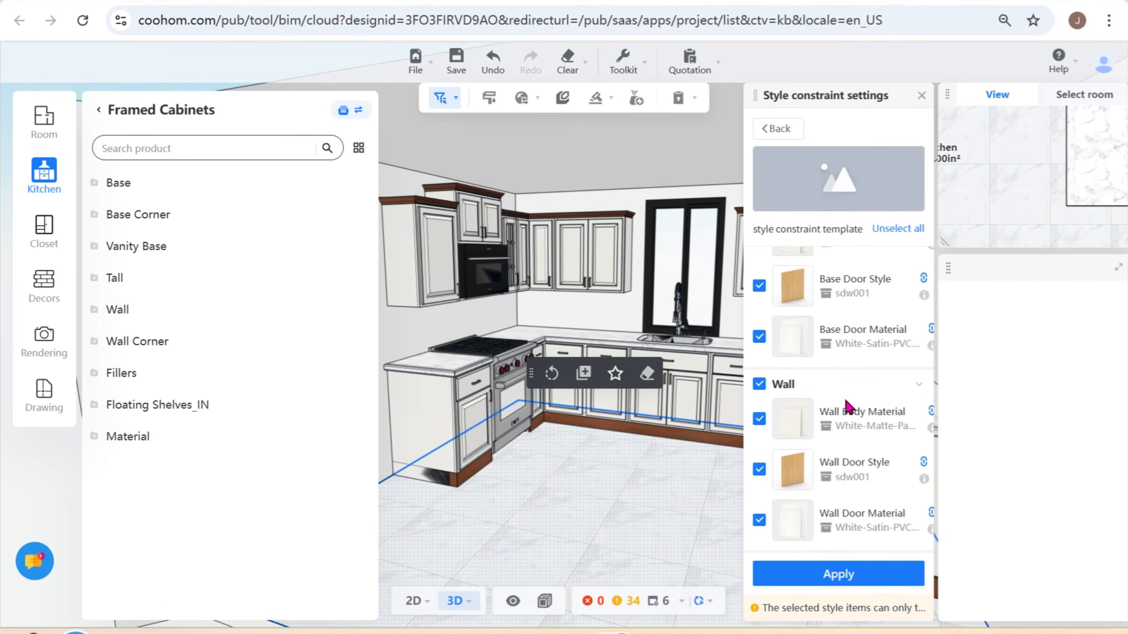
scroll(869, 442, "up", 5)
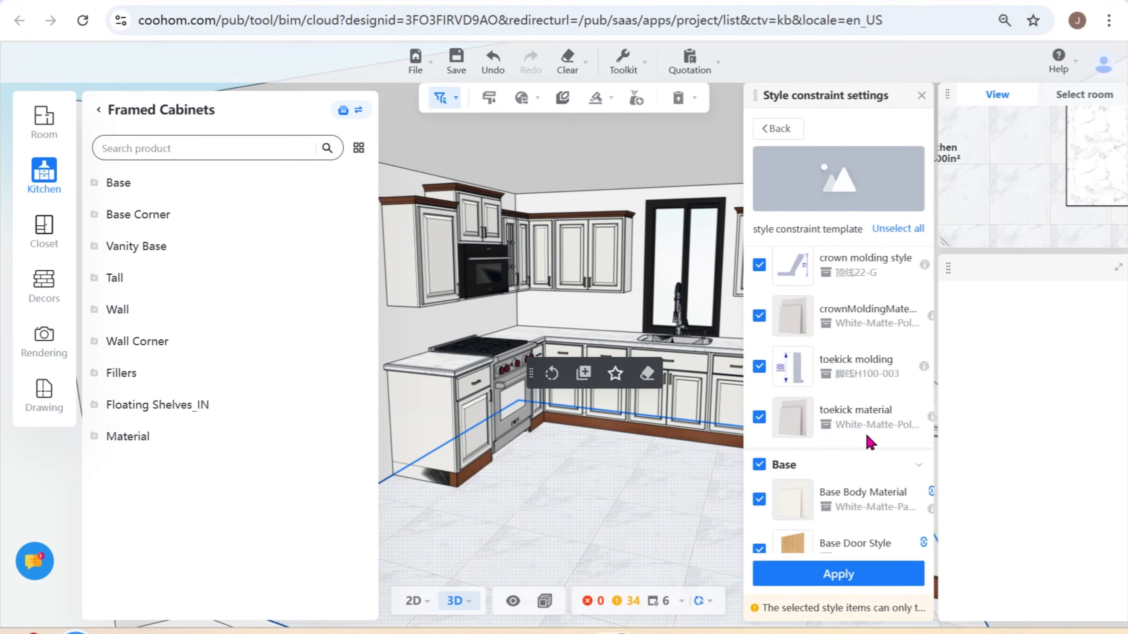
scroll(869, 442, "down", 2)
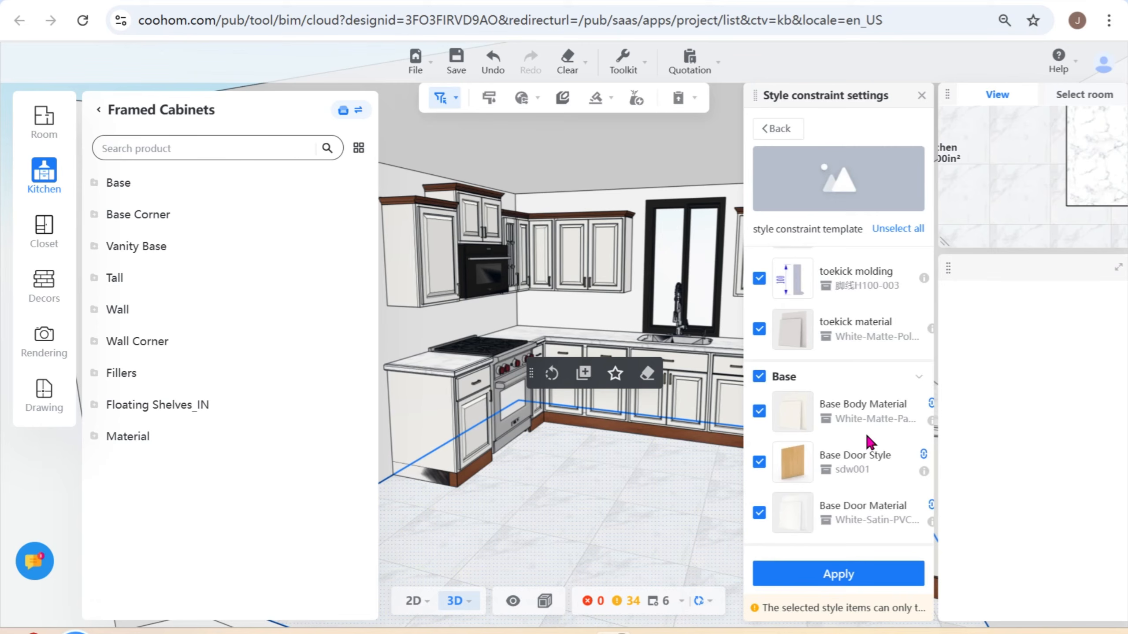
scroll(868, 441, "up", 10)
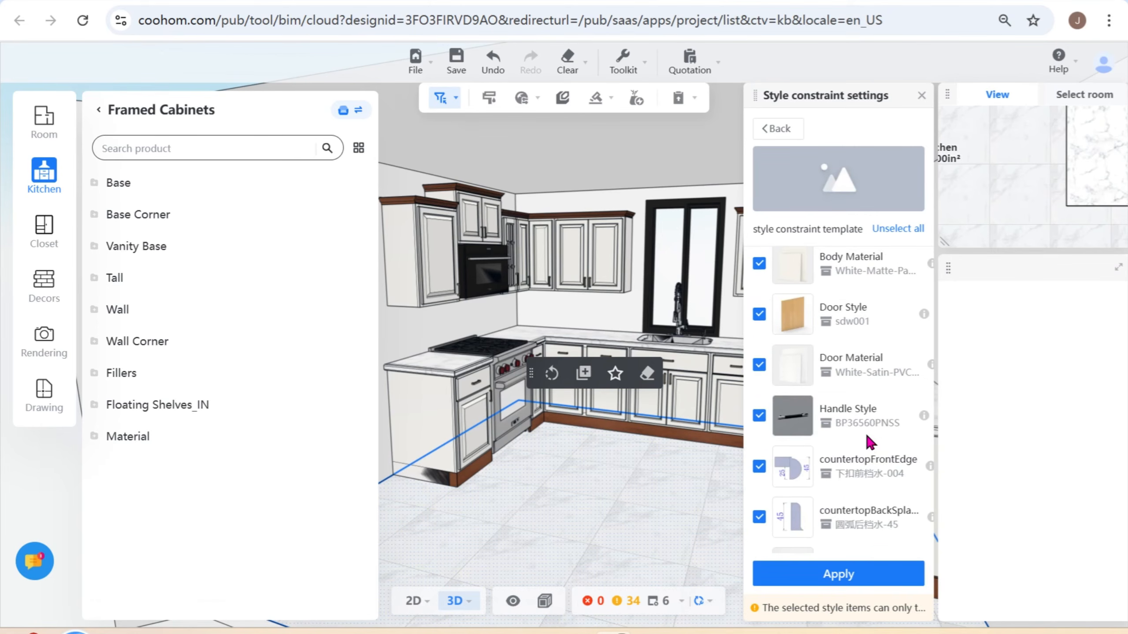
scroll(869, 440, "down", 5)
scroll(864, 433, "up", 7)
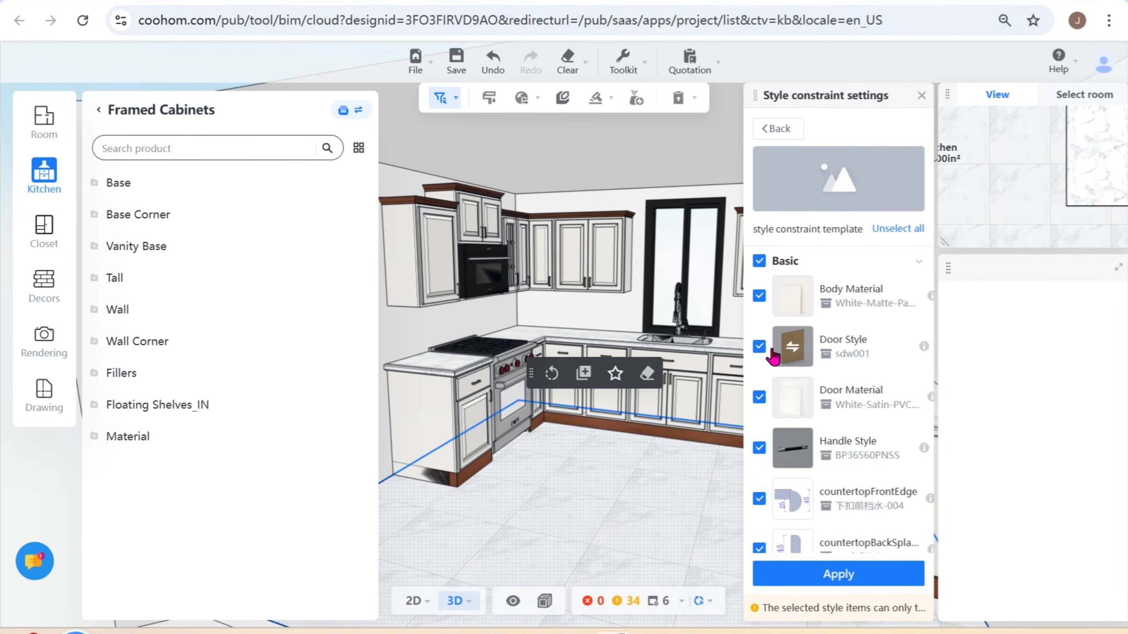
- Set the template's basic Door Style to Recessed Door-1 from the Manufacturers' Framed Cabinets catalog
left_click(792, 352)
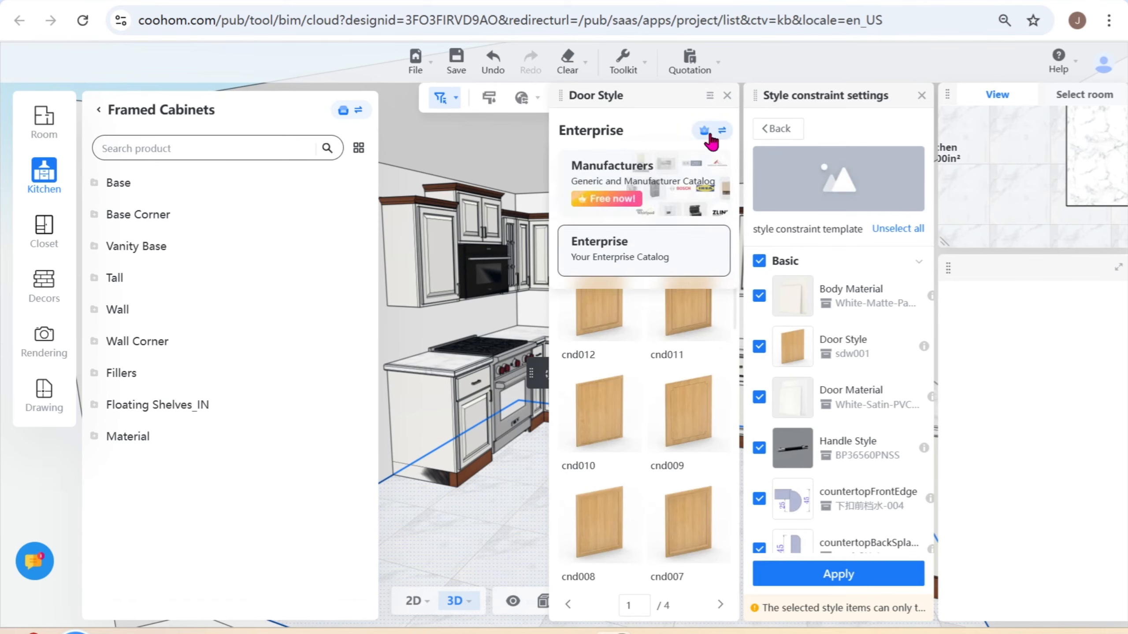
mouse_move(707, 136)
left_click(694, 171)
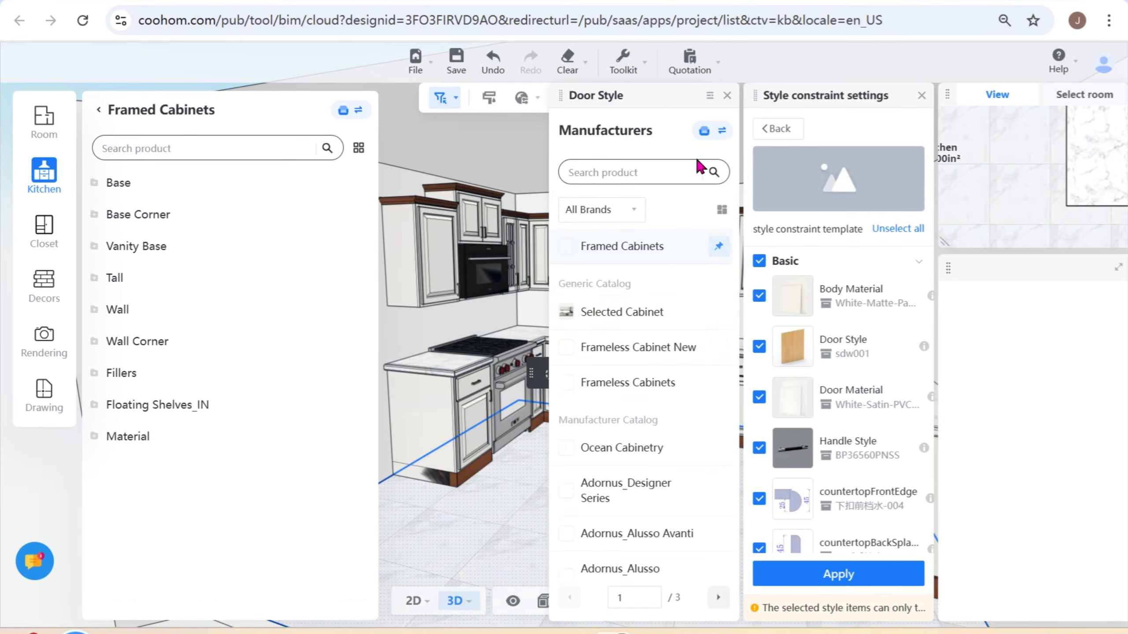
scroll(676, 388, "down", 10)
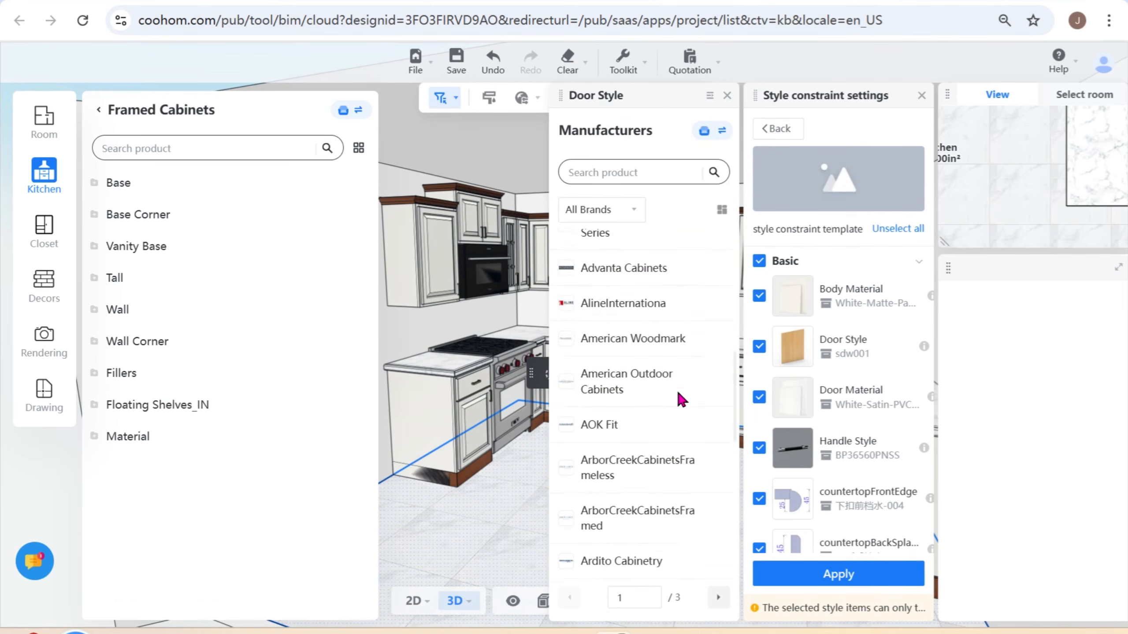
scroll(676, 388, "up", 10)
left_click(617, 247)
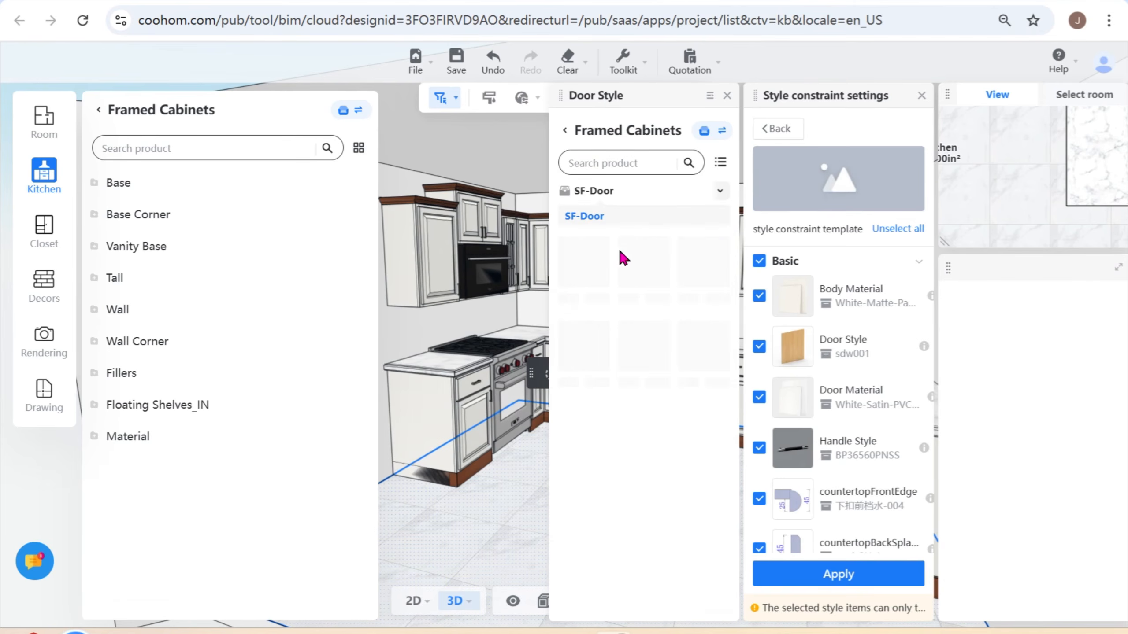
scroll(622, 491, "down", 5)
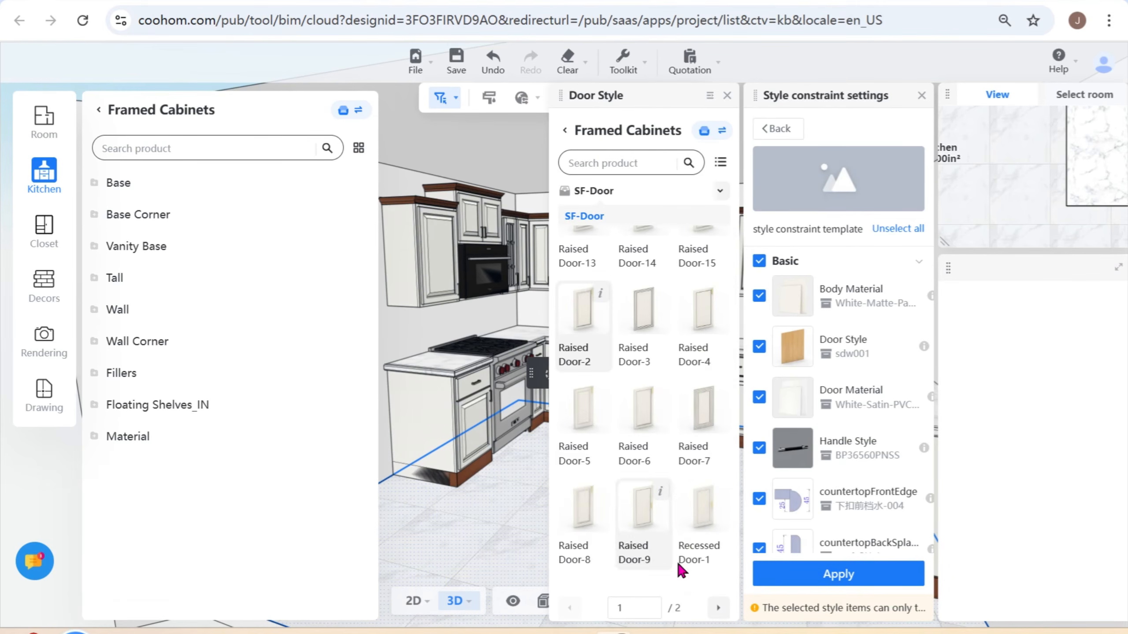
left_click(699, 515)
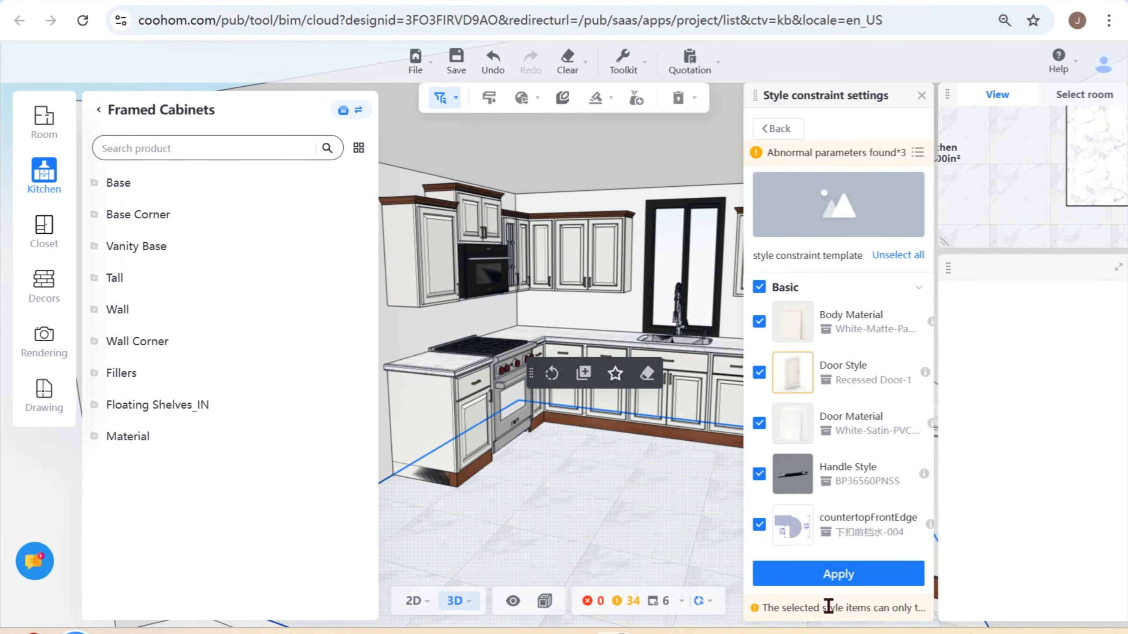
mouse_move(838, 577)
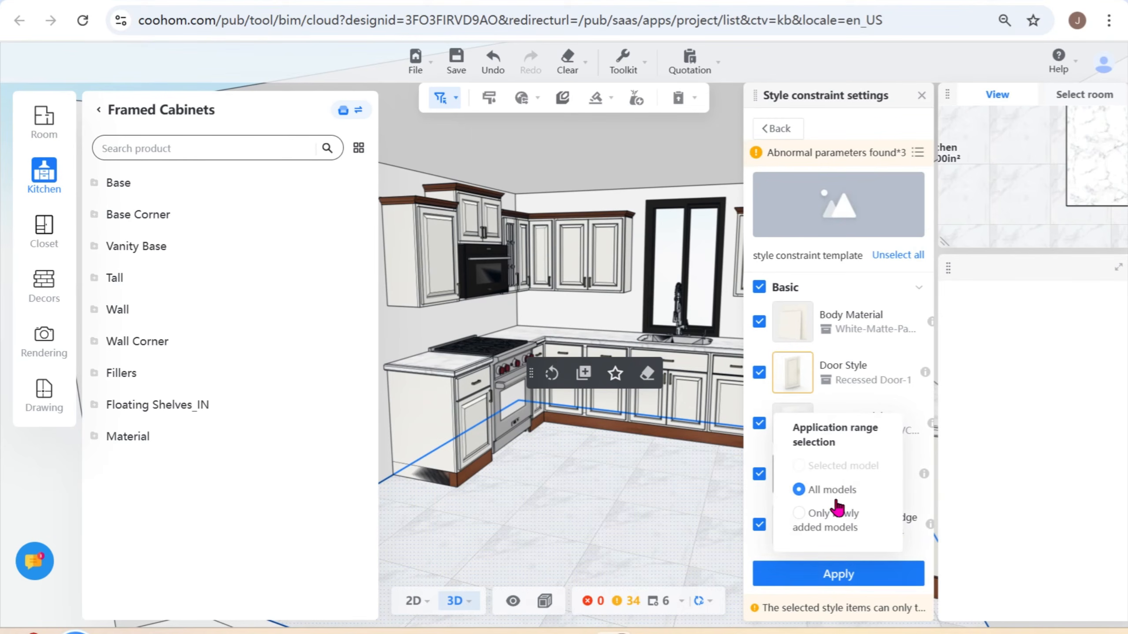
mouse_move(805, 391)
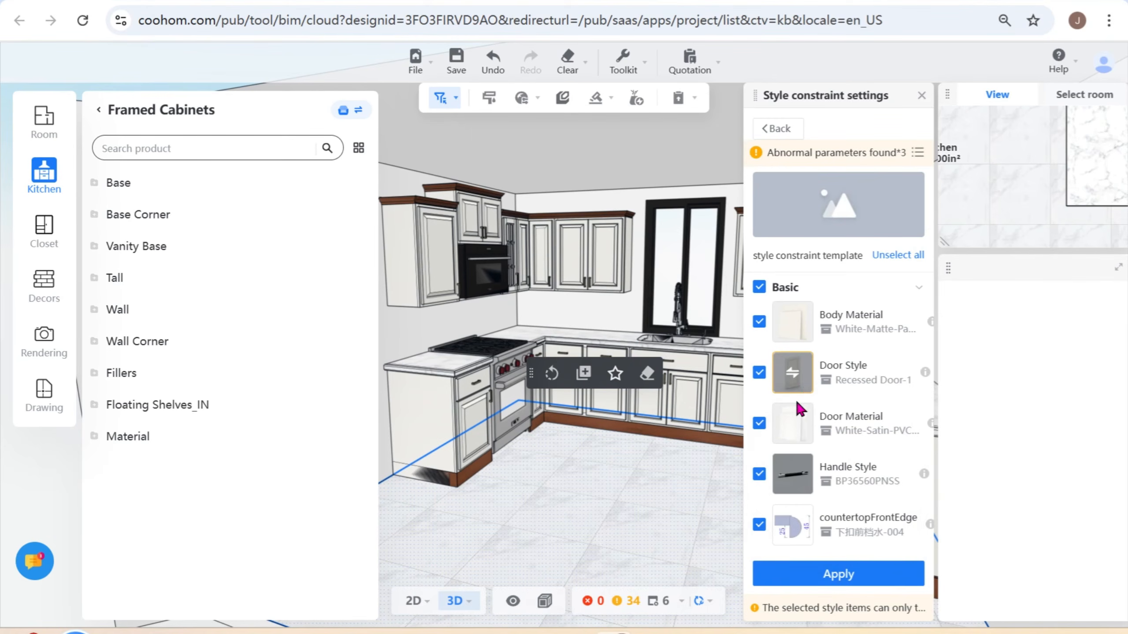
- Replace the basic Door Style with Raised Door-7 and check the linked Base and Wall door styles
left_click(793, 375)
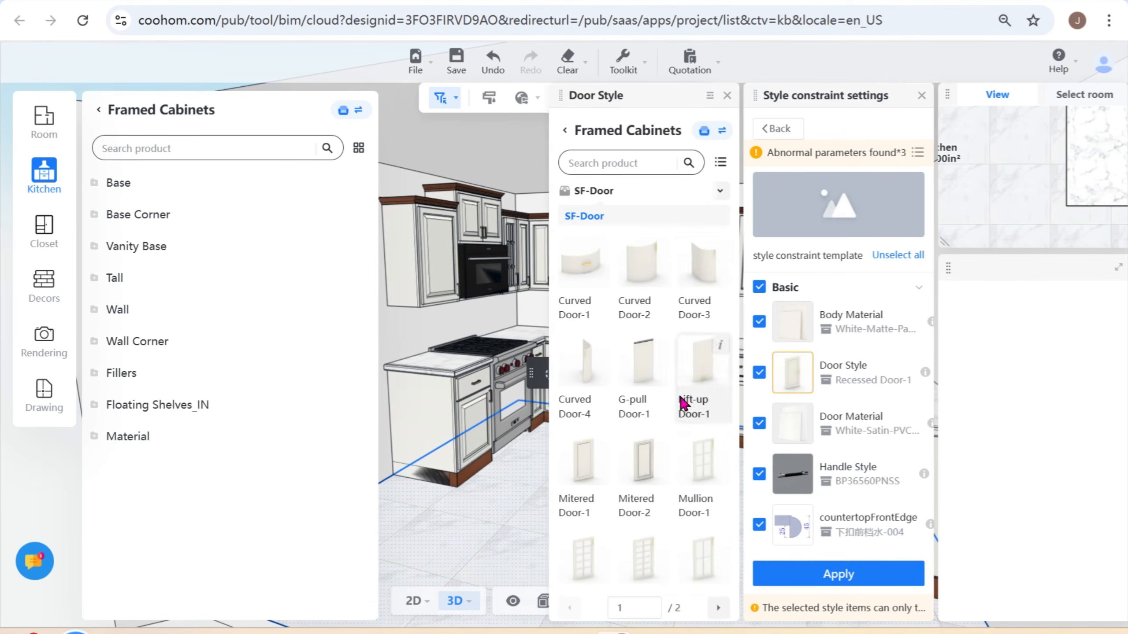
scroll(682, 452, "down", 5)
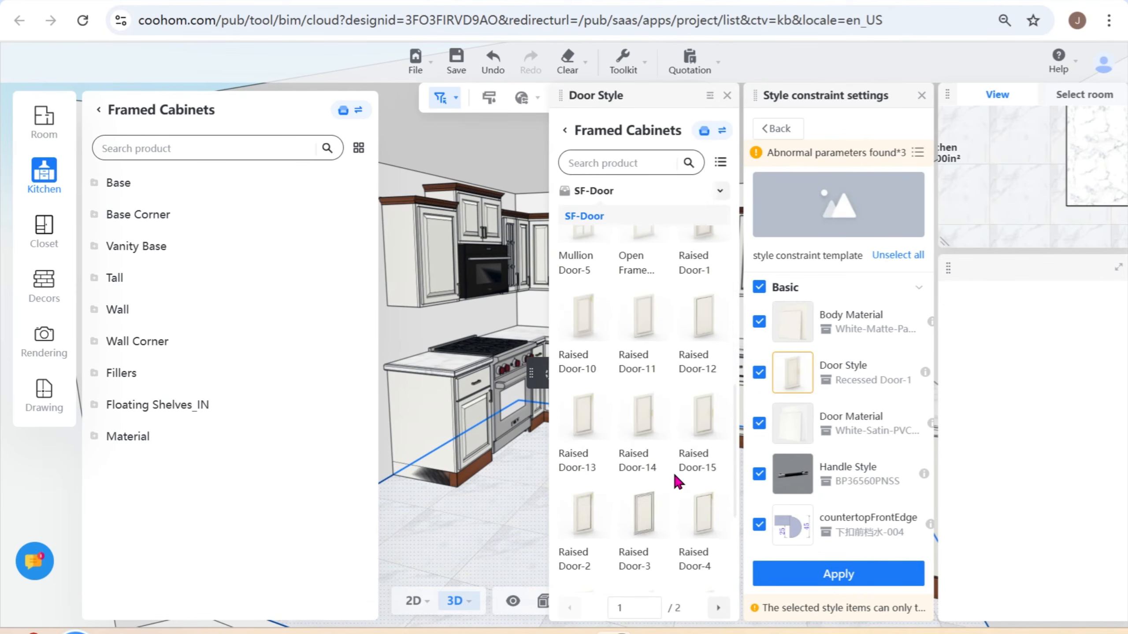
scroll(678, 484, "down", 3)
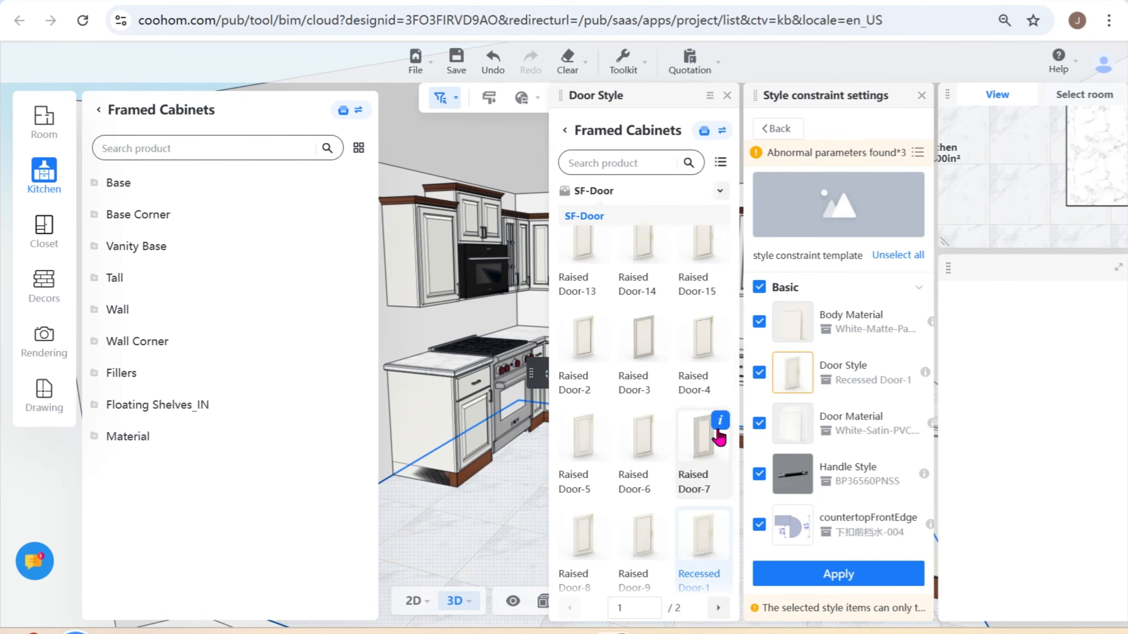
left_click(695, 446)
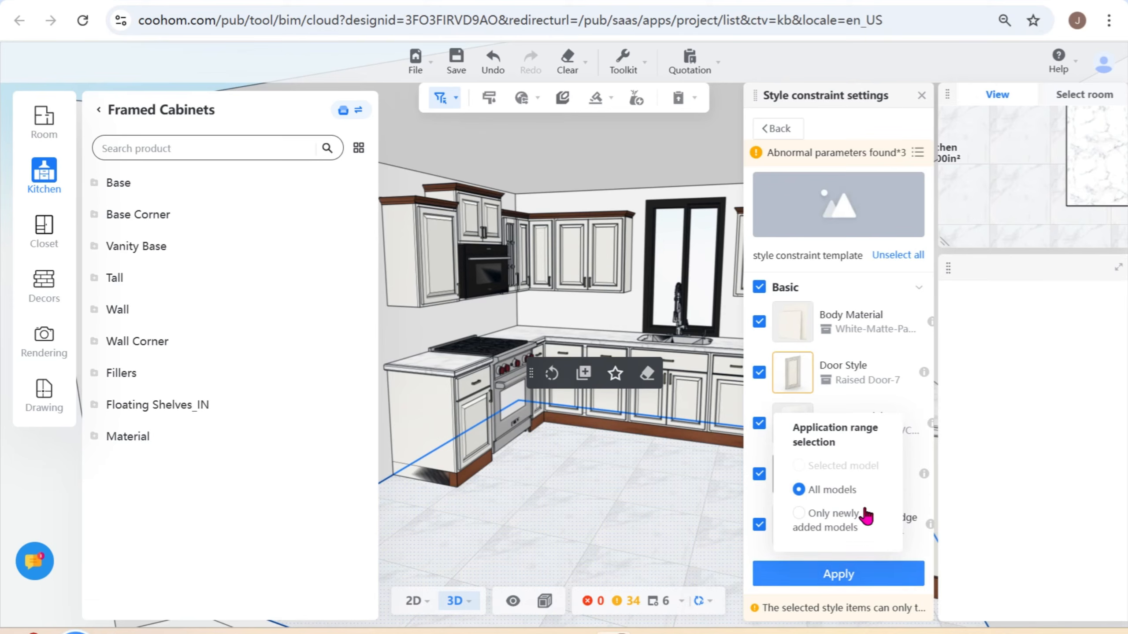
scroll(872, 517, "down", 10)
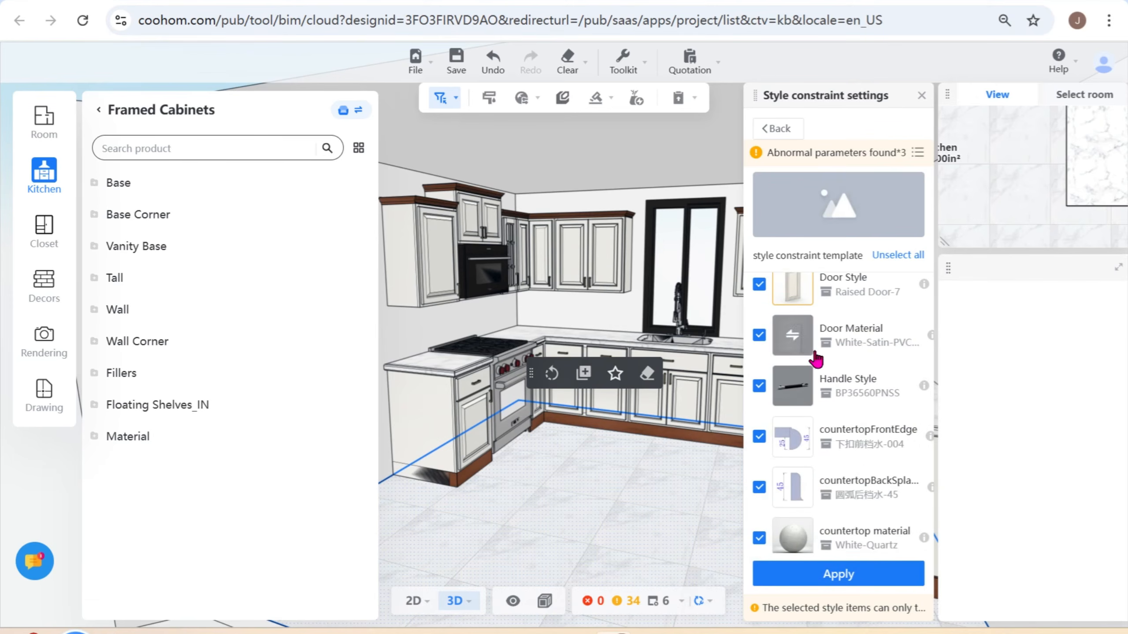
scroll(877, 462, "down", 2)
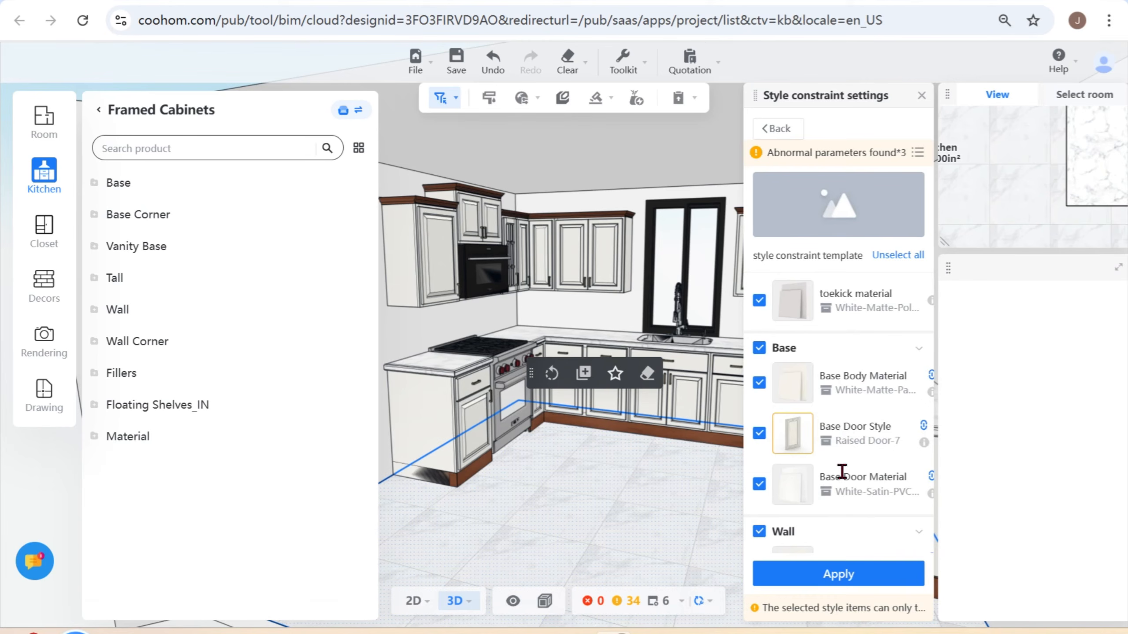
scroll(842, 471, "down", 3)
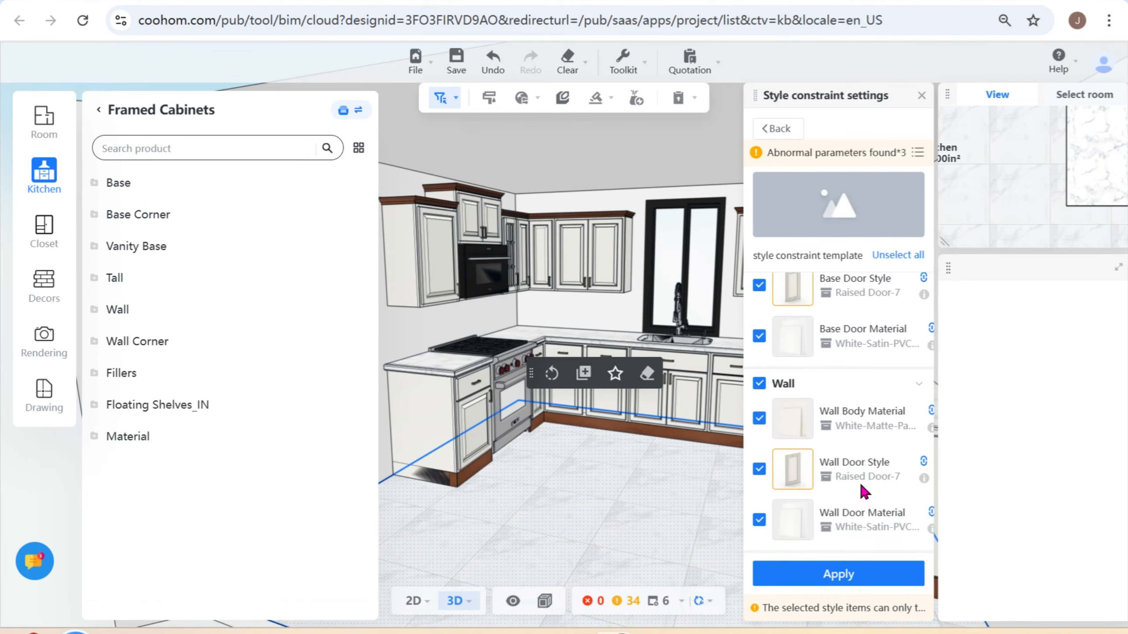
scroll(862, 518, "down", 8)
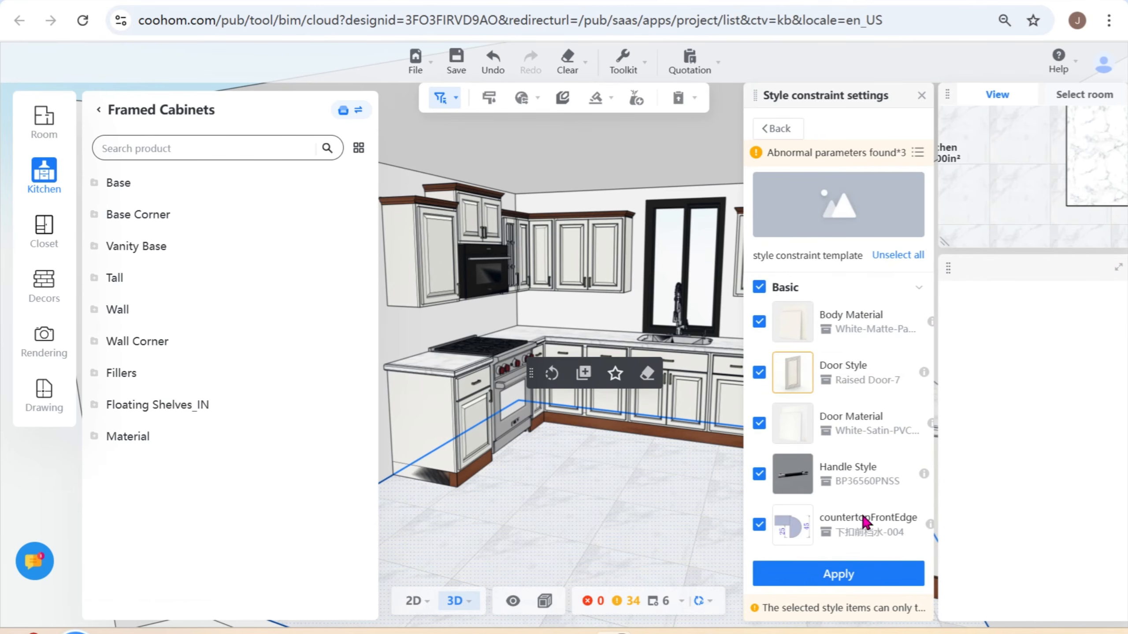
- Set the basic Door Material to a White-Matte swatch from the White materials and try to apply the template to all models
left_click(787, 427)
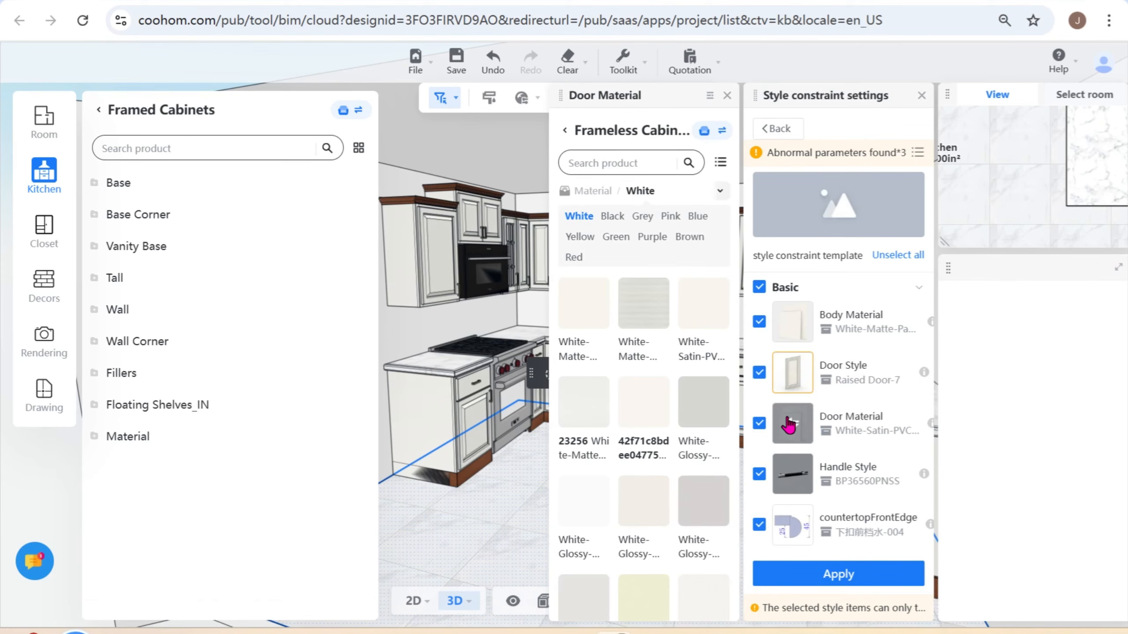
scroll(659, 467, "down", 5)
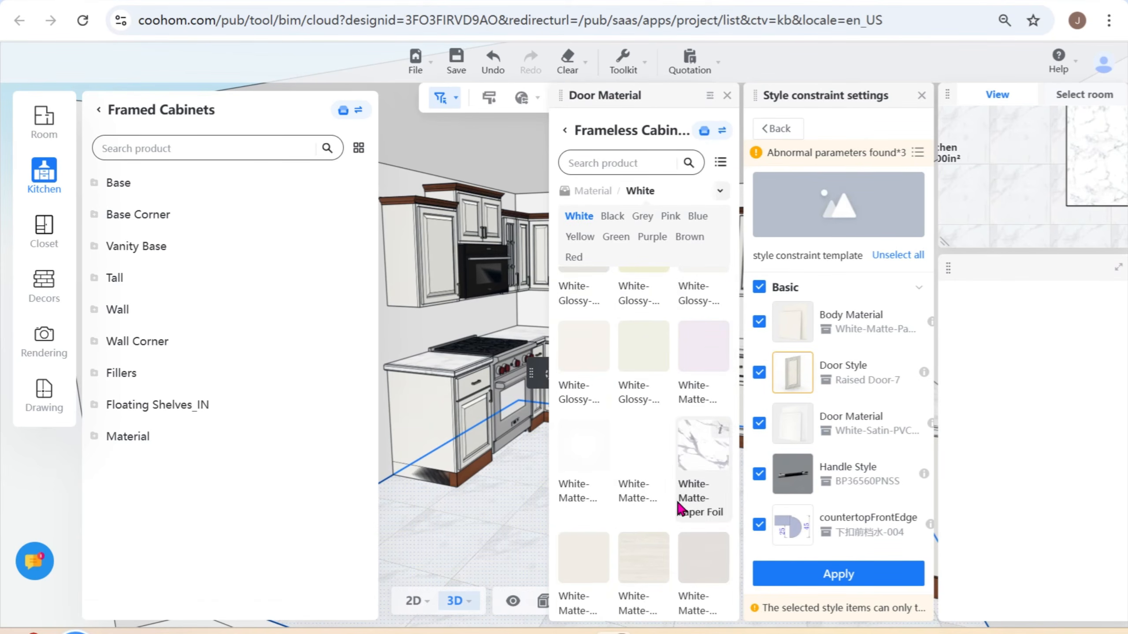
left_click(710, 550)
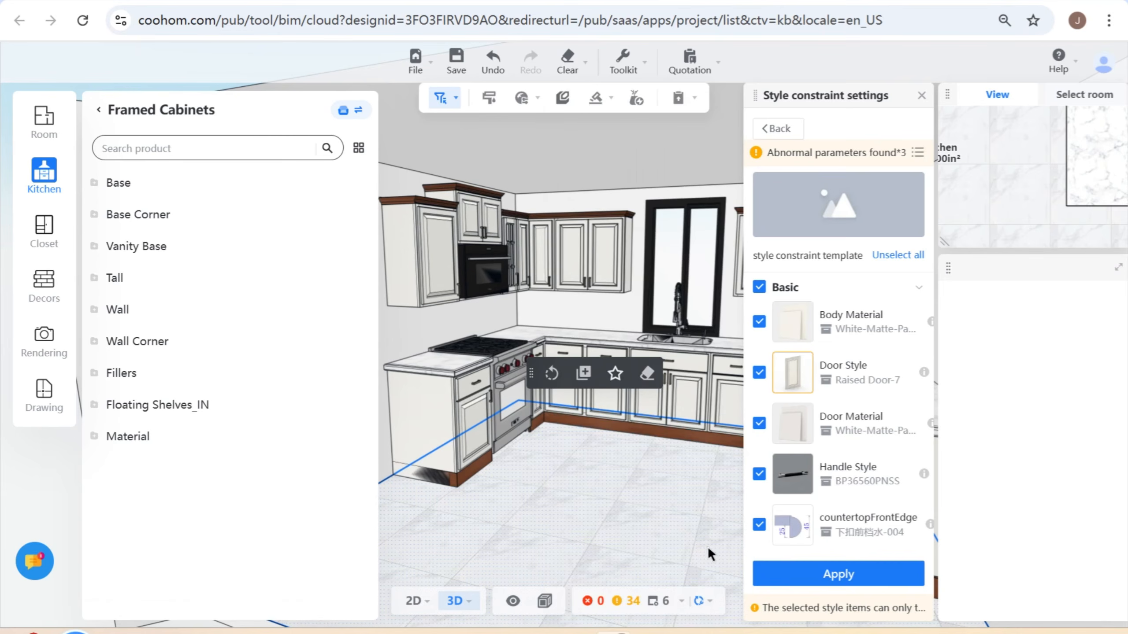
mouse_move(844, 582)
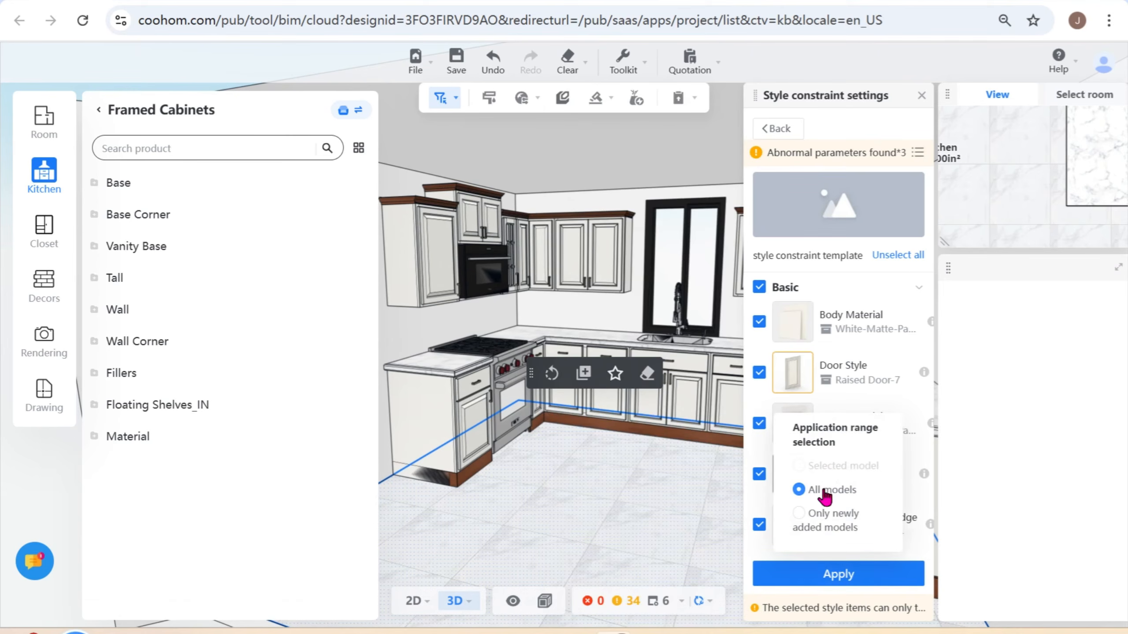
left_click(838, 576)
- Examine the Base and Wall items and their association with the basic door style and door material
scroll(861, 480, "down", 8)
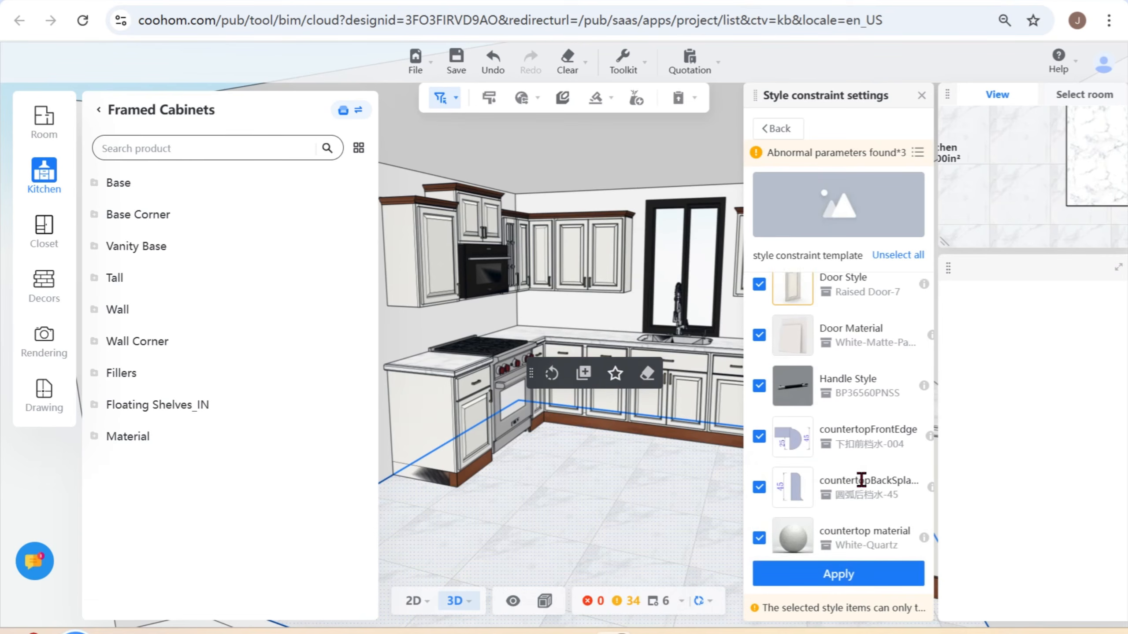
scroll(861, 480, "down", 5)
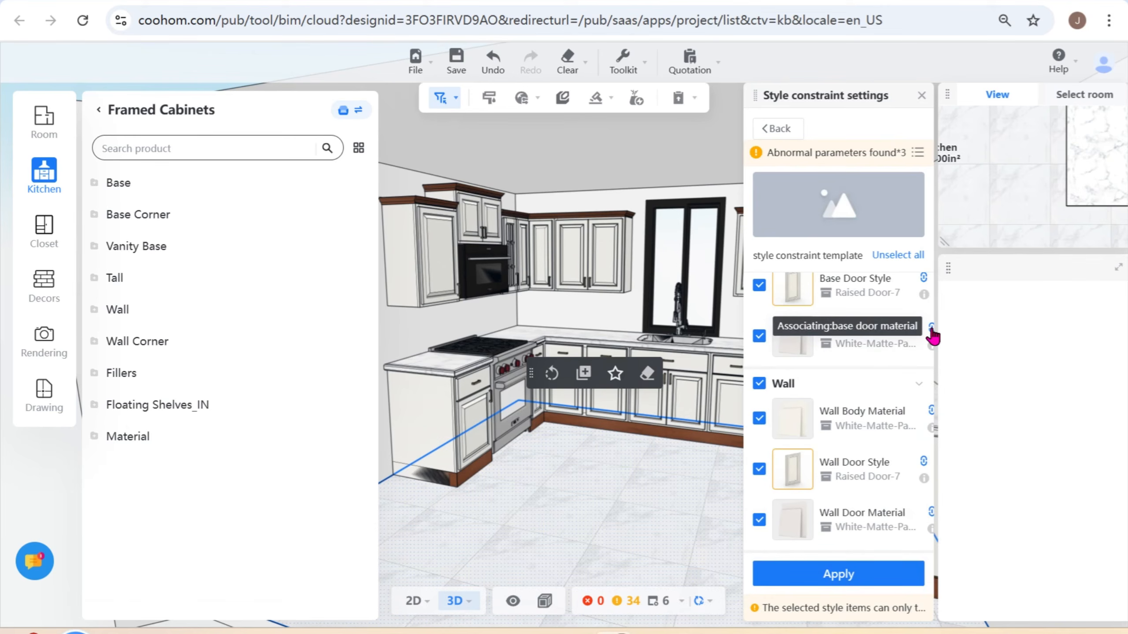
scroll(875, 361, "up", 12)
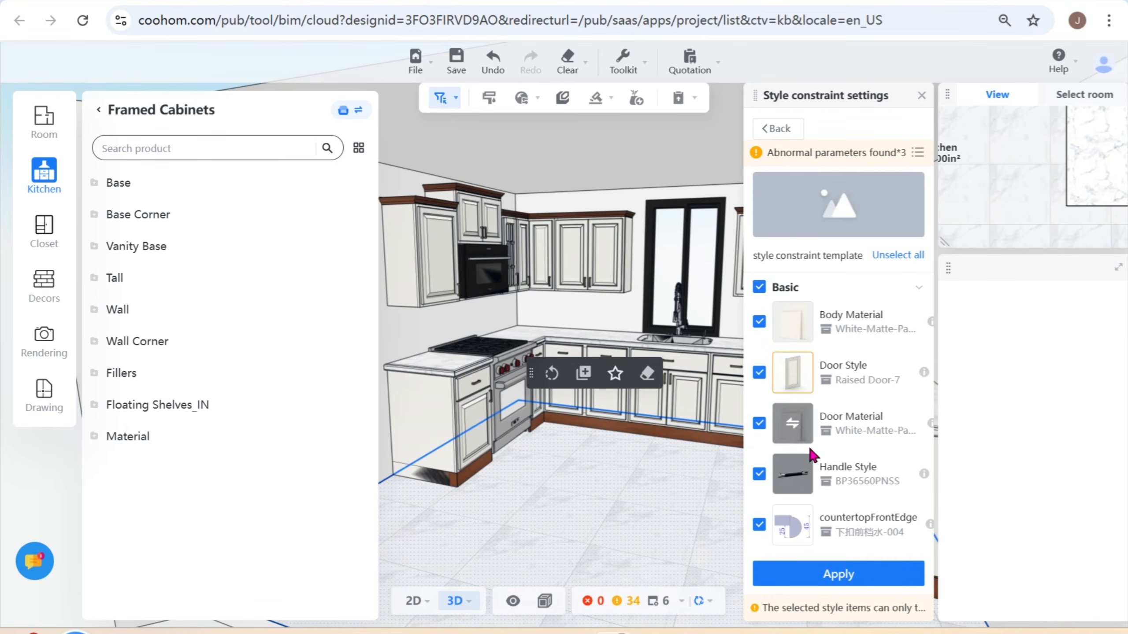
scroll(877, 462, "down", 5)
scroll(879, 487, "down", 5)
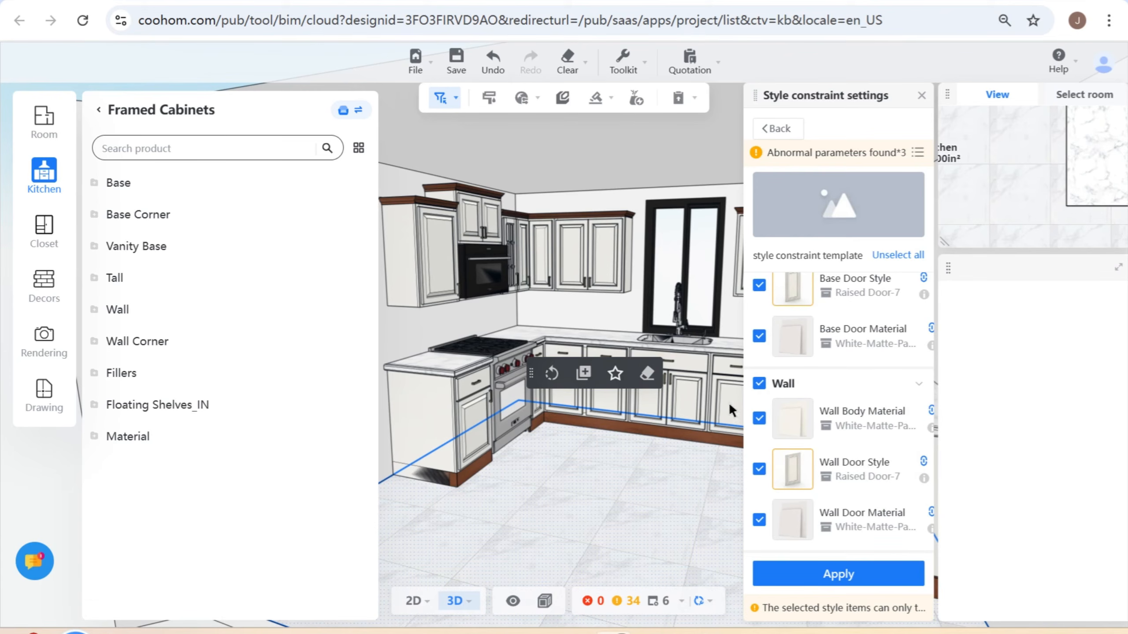
- Unlink the Wall Door Style from the basic setting, browse the Enterprise door styles for it, and link it again
left_click(924, 461)
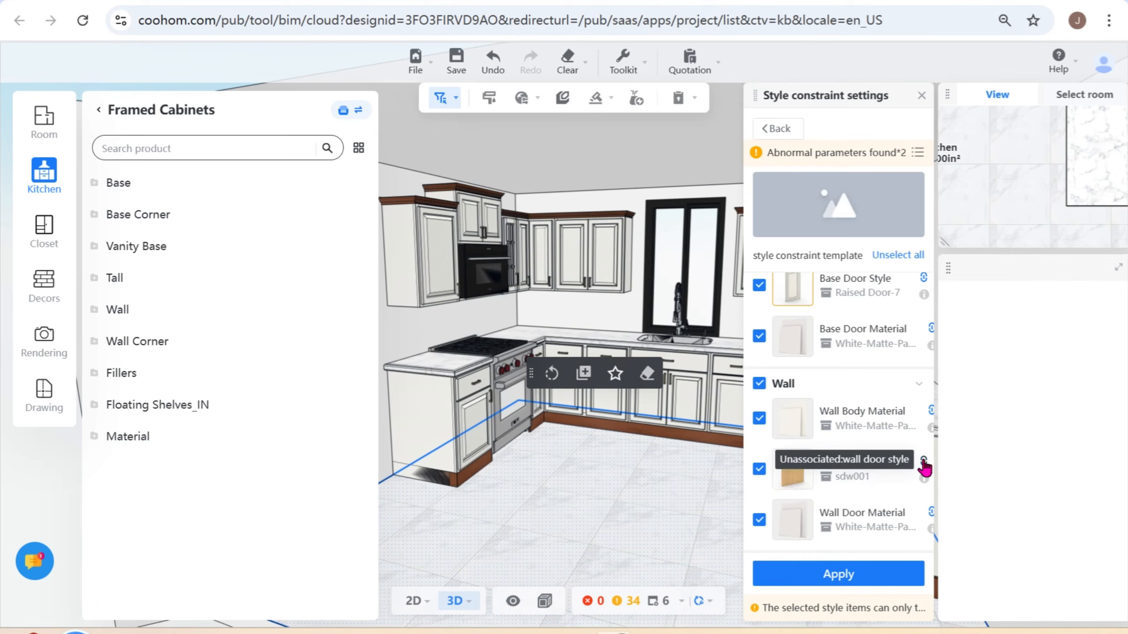
left_click(793, 473)
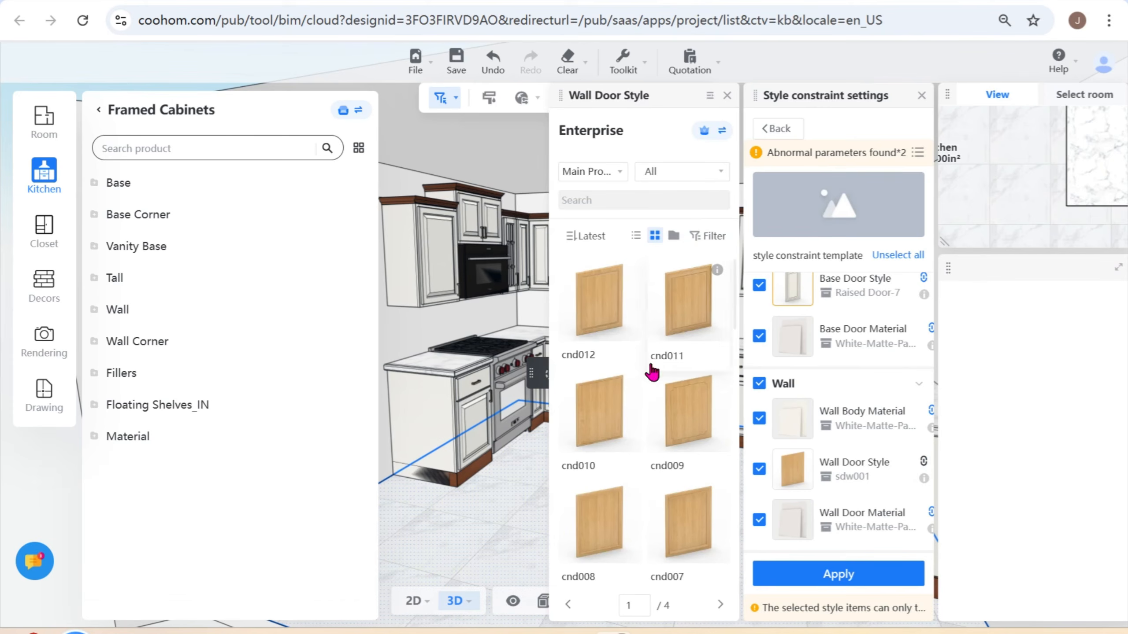
scroll(676, 489, "down", 8)
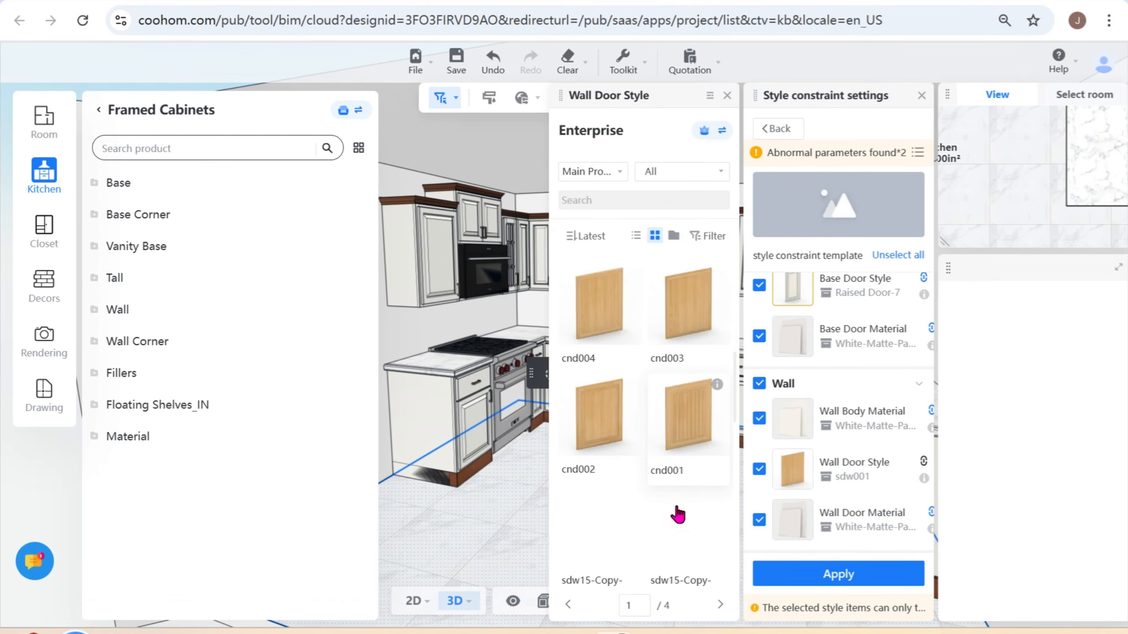
scroll(677, 515, "down", 4)
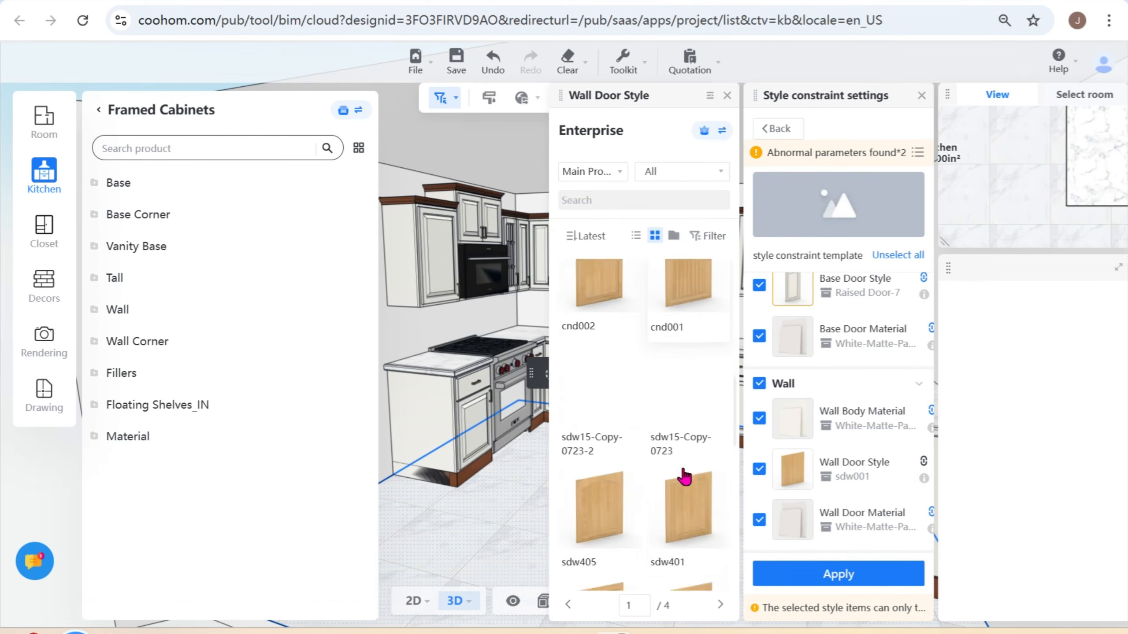
left_click(922, 464)
- Unlink the Wall Door Material, give it the striped White-Matte swatch, and review the template's application range options
left_click(929, 514)
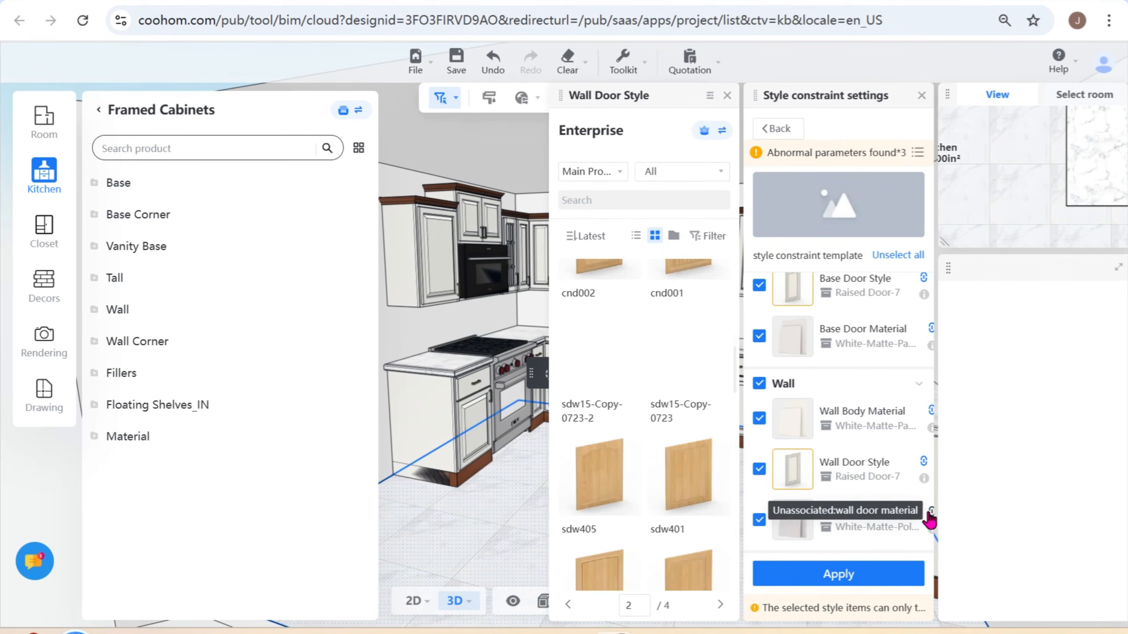
left_click(794, 529)
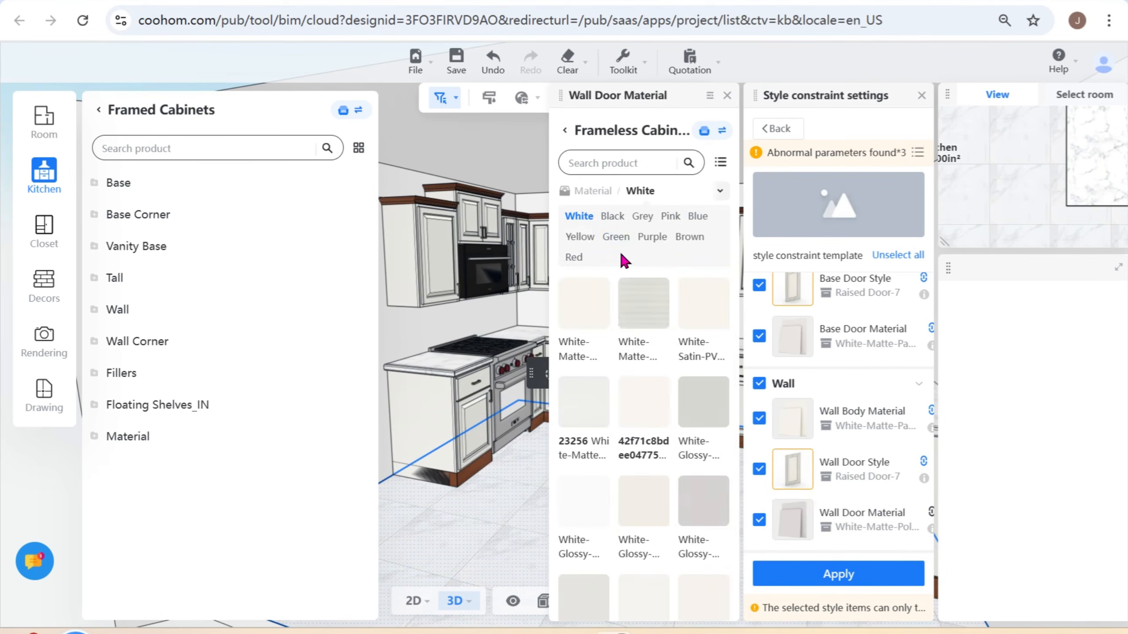
left_click(829, 575)
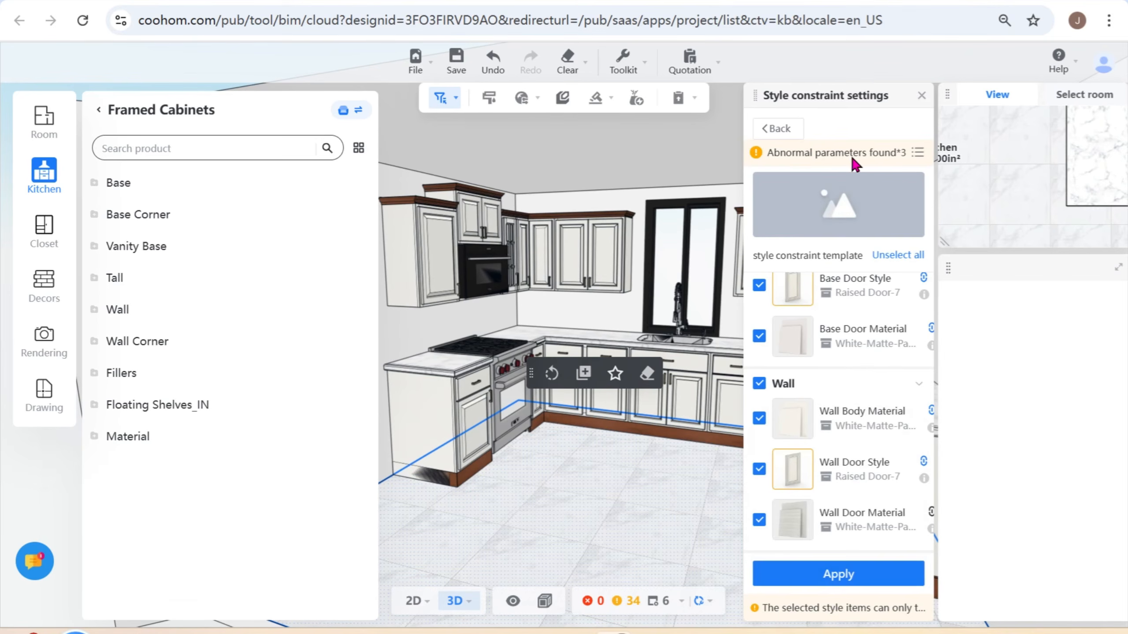
mouse_move(839, 574)
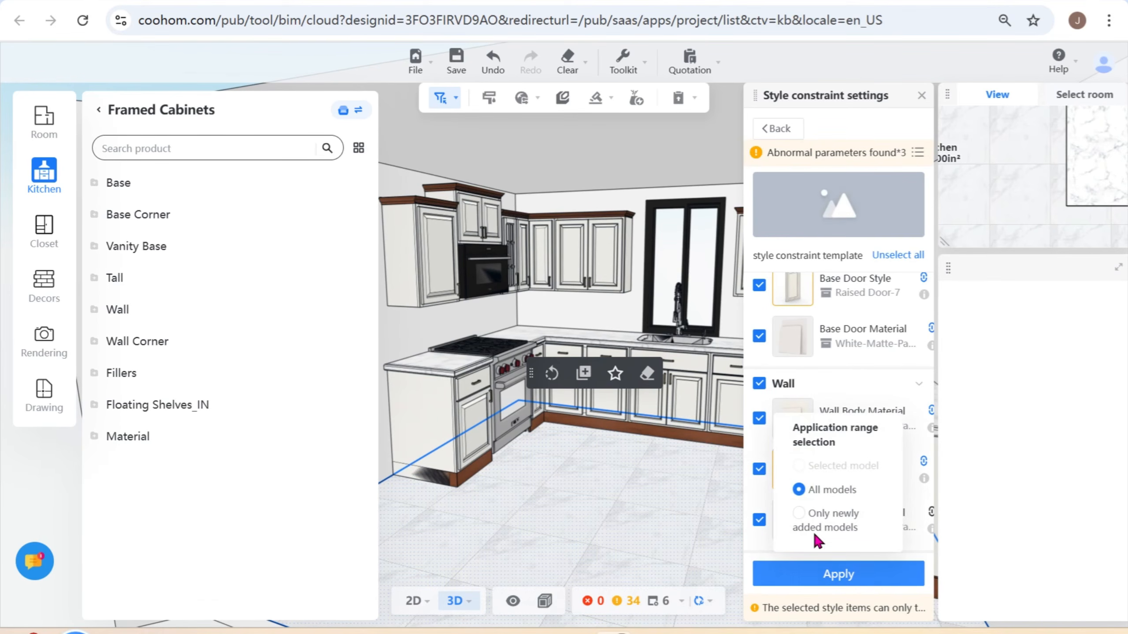
left_click(809, 528)
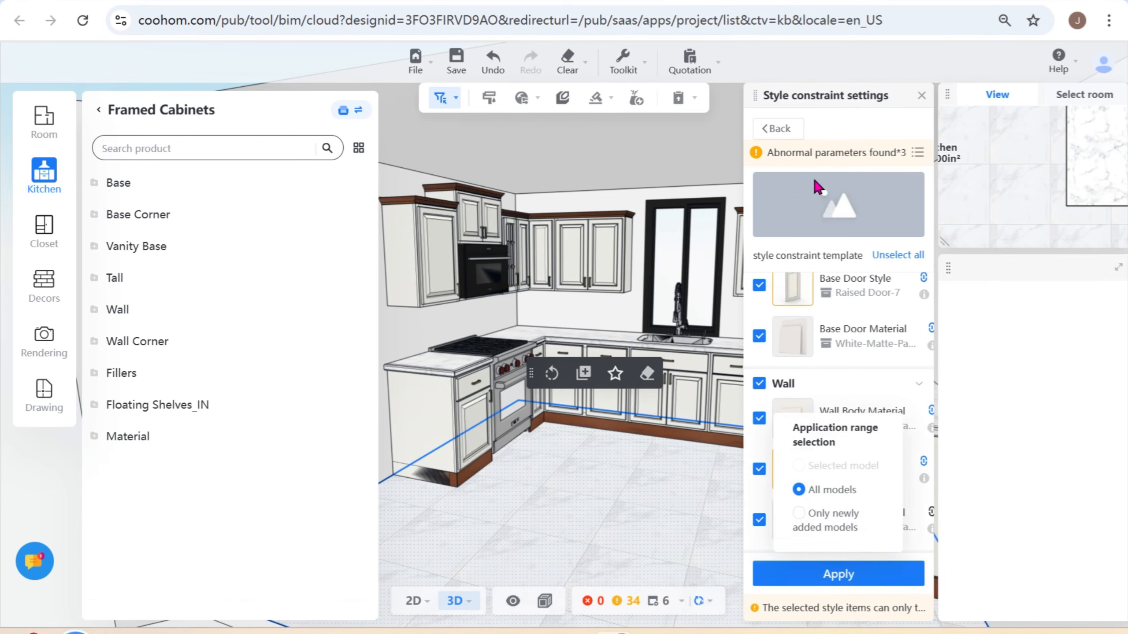
- Return to the Public Catalog's template list and reopen the style constraint template for editing at its Wall items
left_click(777, 129)
mouse_move(899, 302)
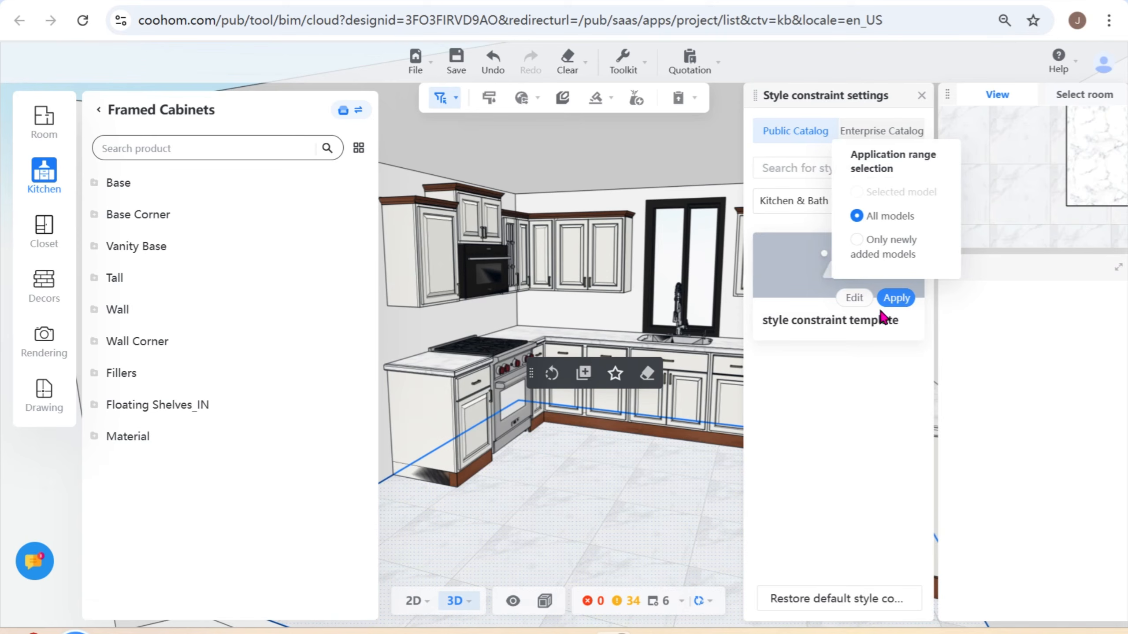
left_click(855, 299)
scroll(823, 467, "down", 10)
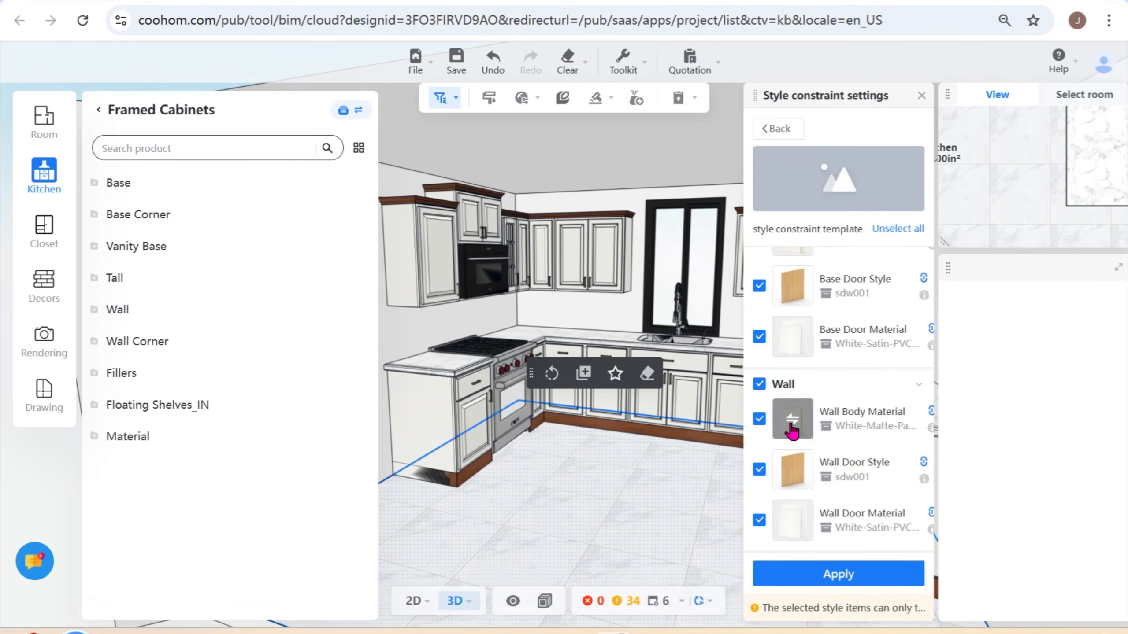
- Browse the Wall Body Material options and set the template's Wall Door Style to sdw407
left_click(791, 422)
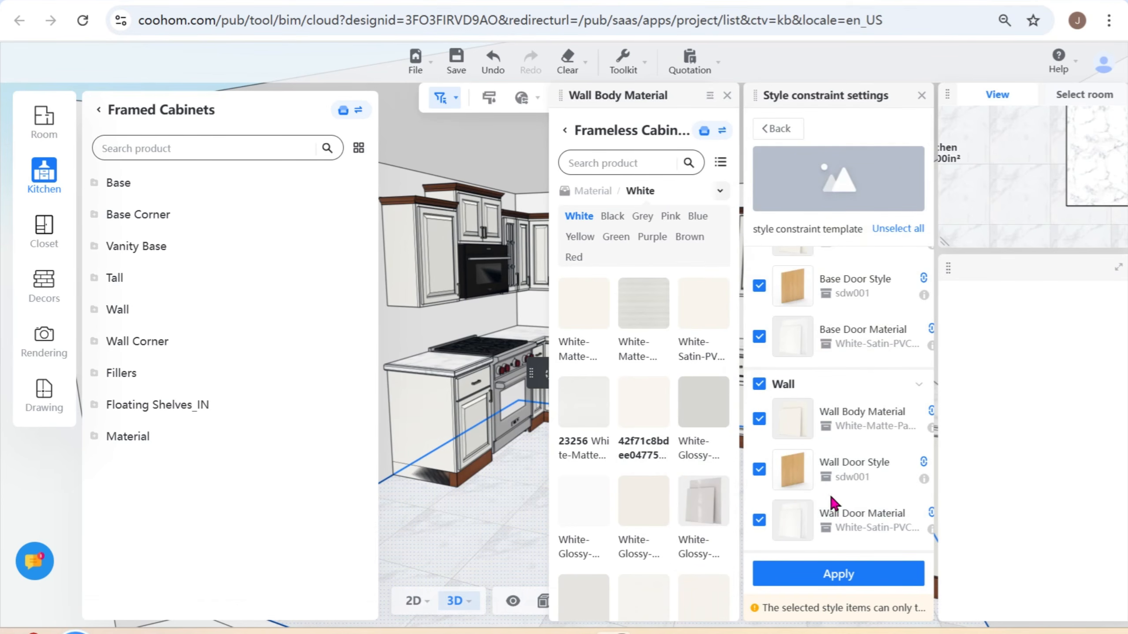
left_click(793, 470)
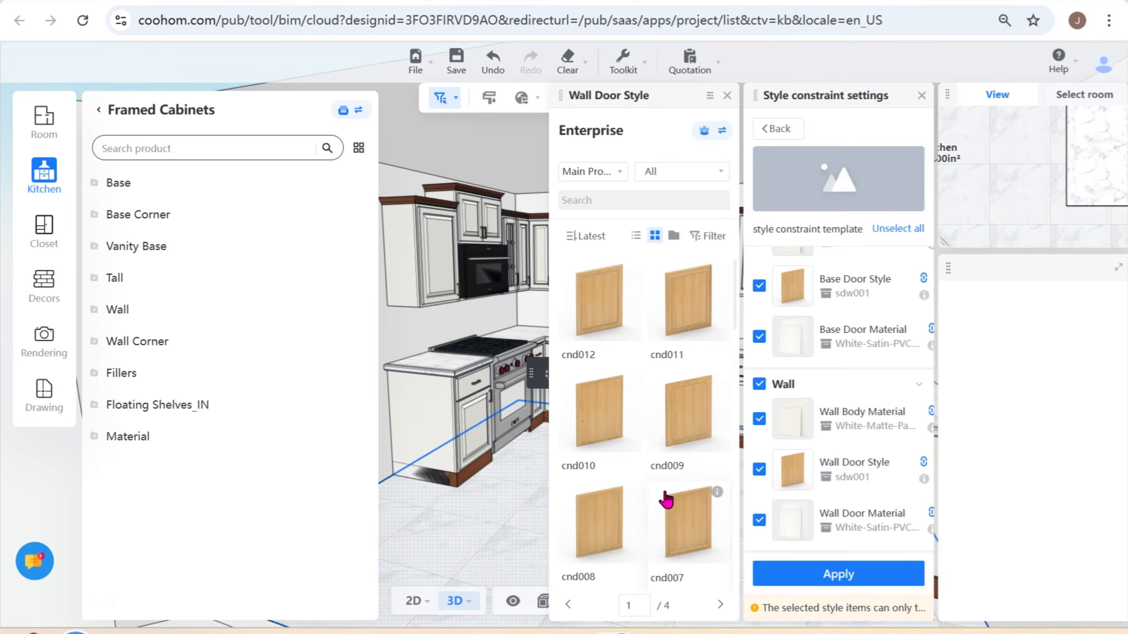
scroll(666, 500, "down", 5)
left_click(686, 453)
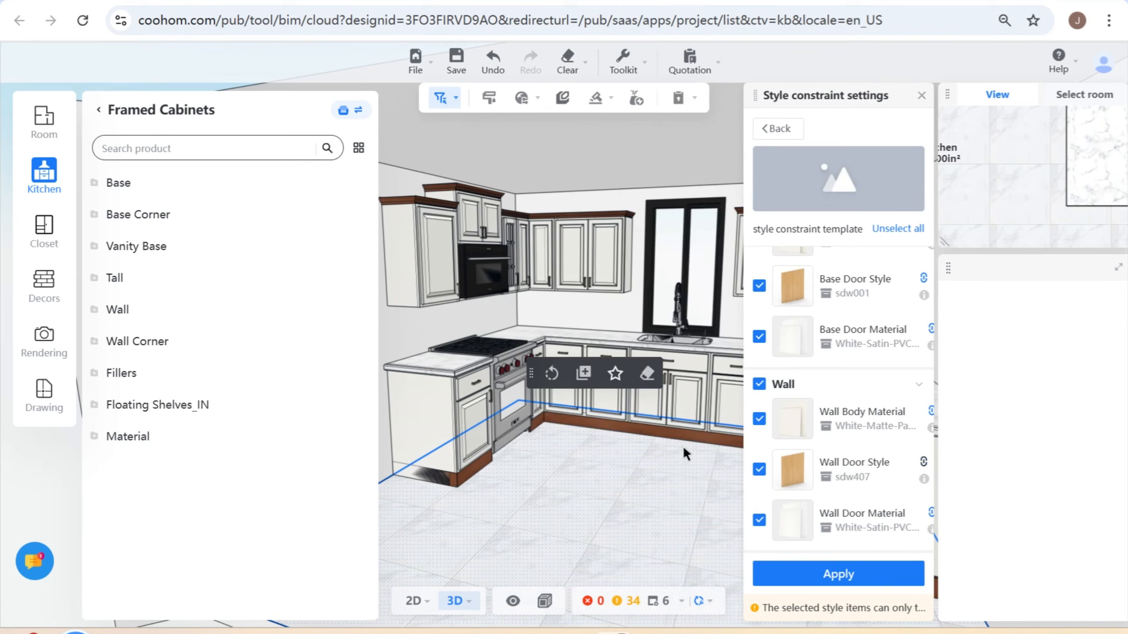
- Try White-Matte-Paper Foil as the Wall Door Material, and replace it with White-Glossy-Polyurethane
left_click(793, 520)
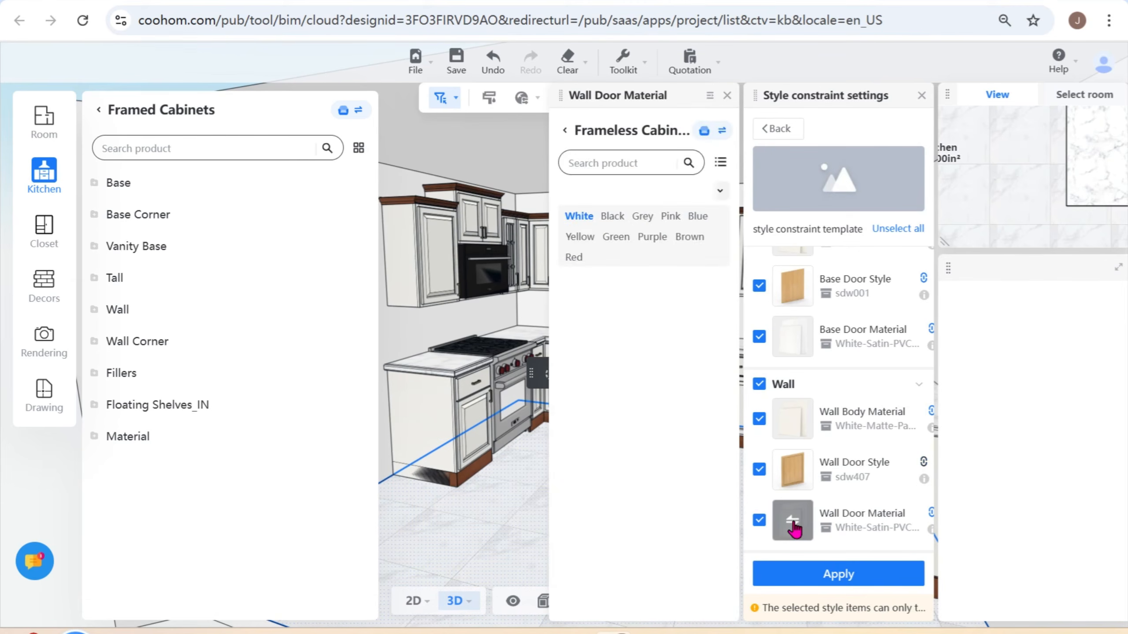
scroll(699, 493, "down", 7)
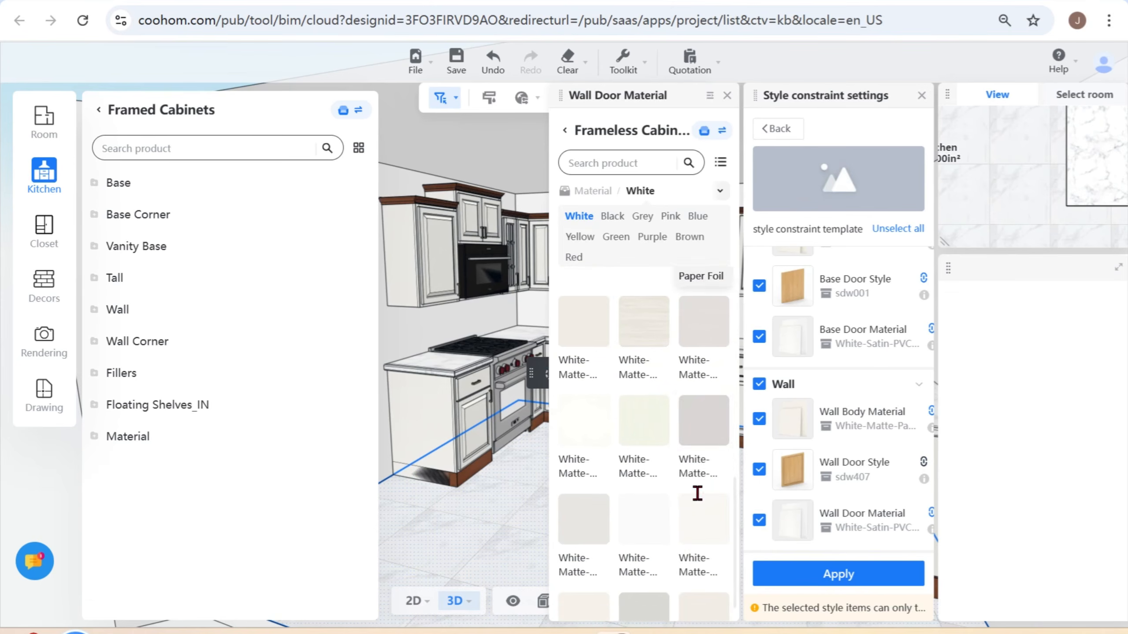
left_click(709, 327)
mouse_move(830, 575)
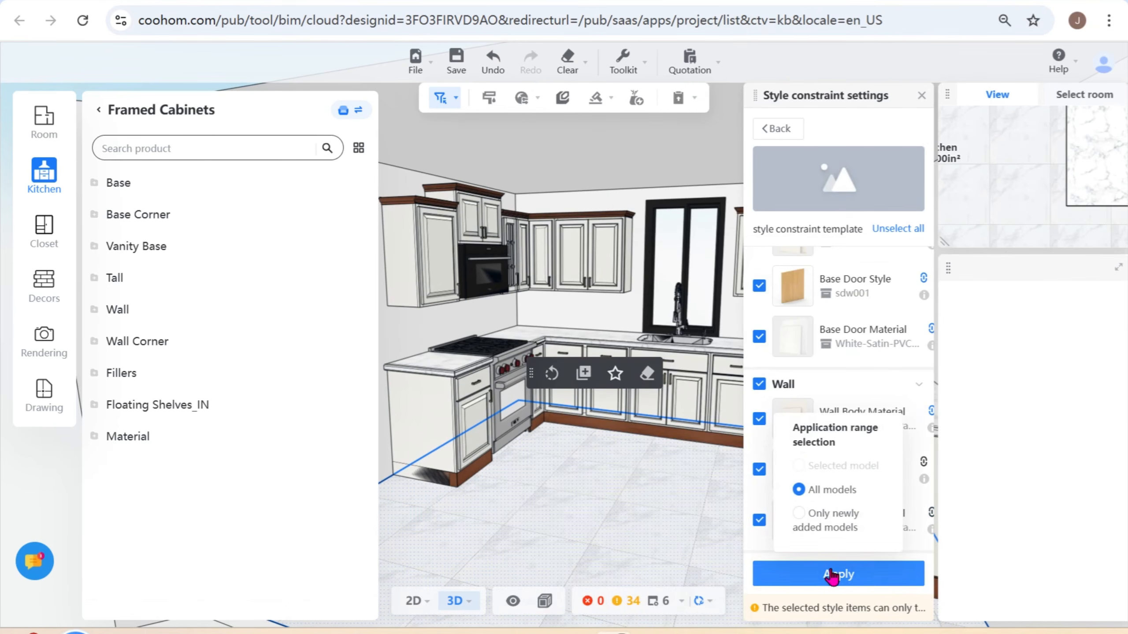
left_click(802, 533)
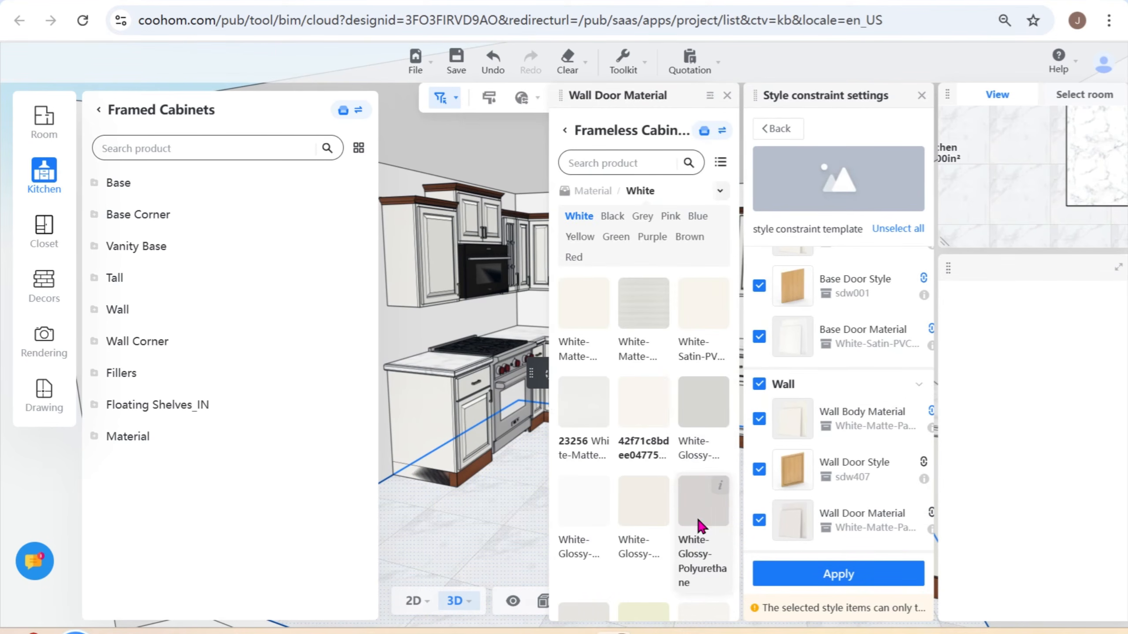
mouse_move(721, 486)
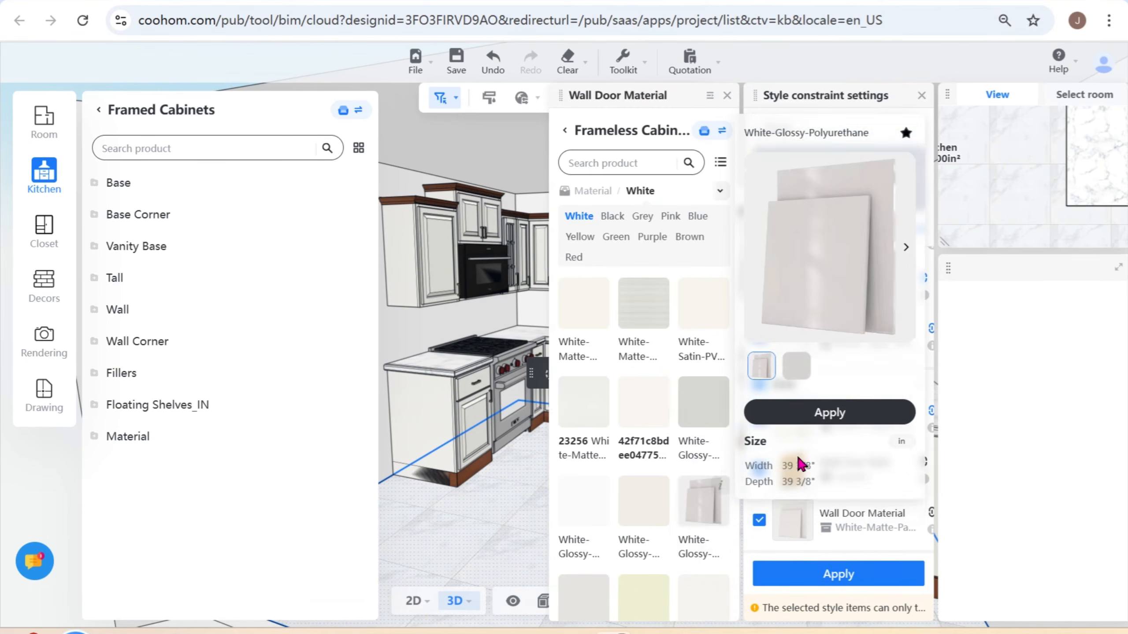
left_click(807, 420)
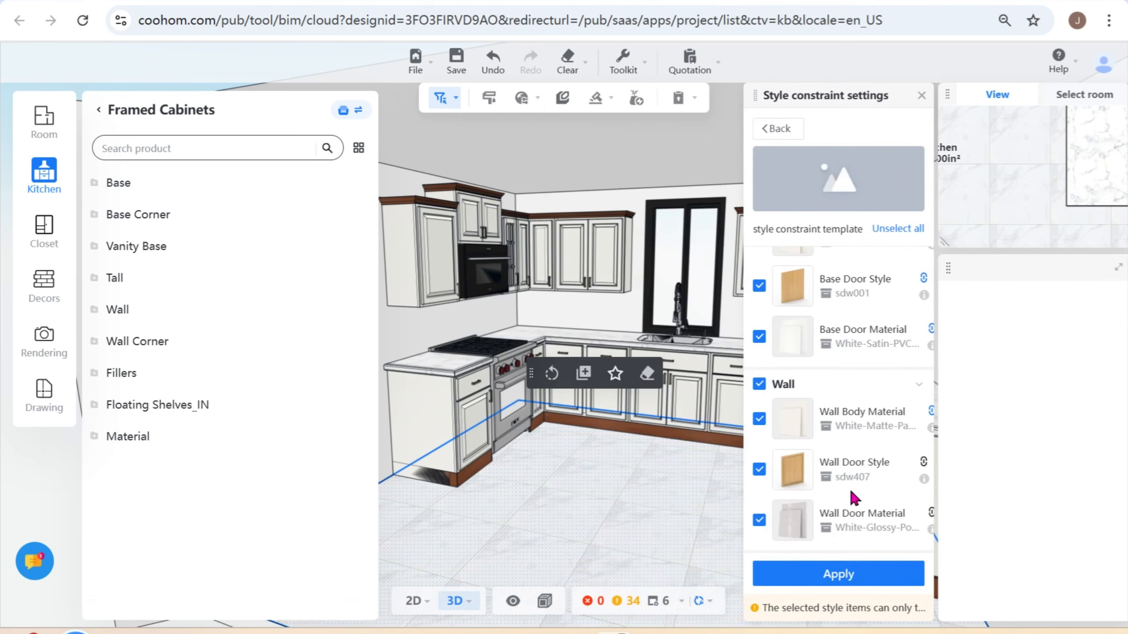
- Return to the Public Catalog's template list and apply the style constraint template to only newly added models
mouse_move(894, 574)
left_click(791, 141)
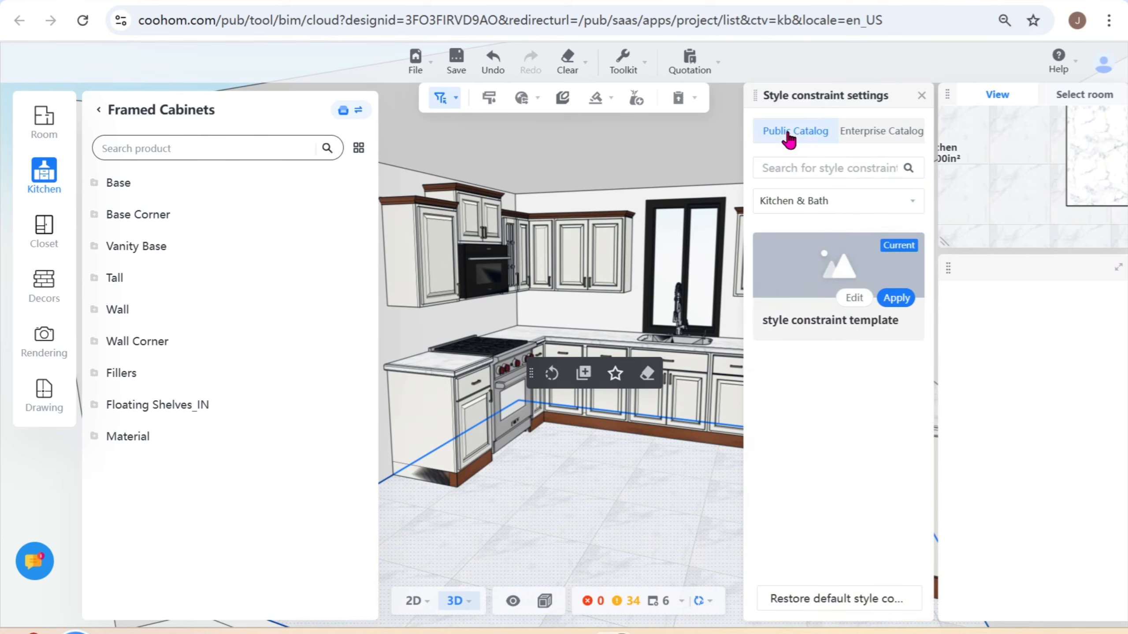
mouse_move(906, 307)
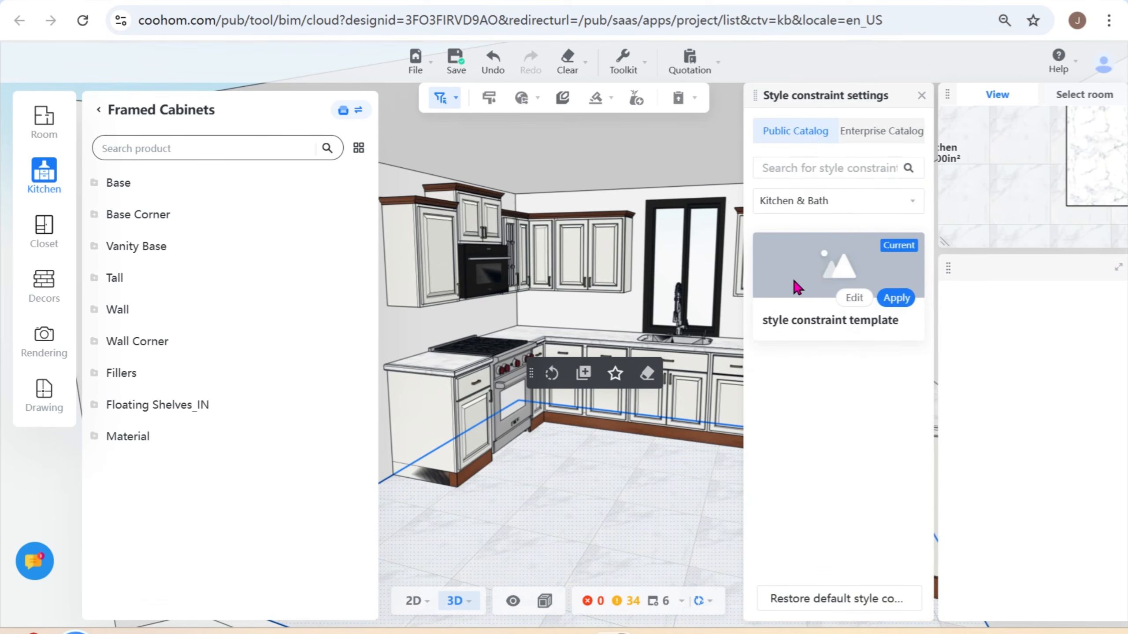
mouse_move(635, 495)
left_mouse_down()
mouse_move(571, 485)
mouse_move(617, 517)
mouse_move(639, 516)
mouse_move(629, 511)
left_mouse_up()
mouse_move(893, 309)
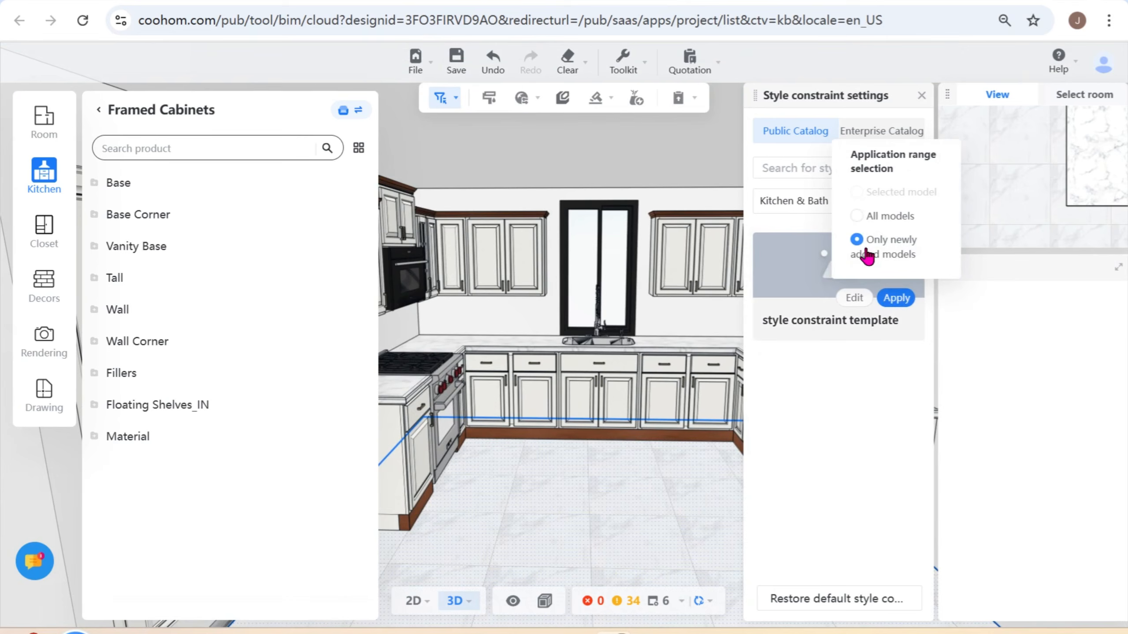
left_click(897, 299)
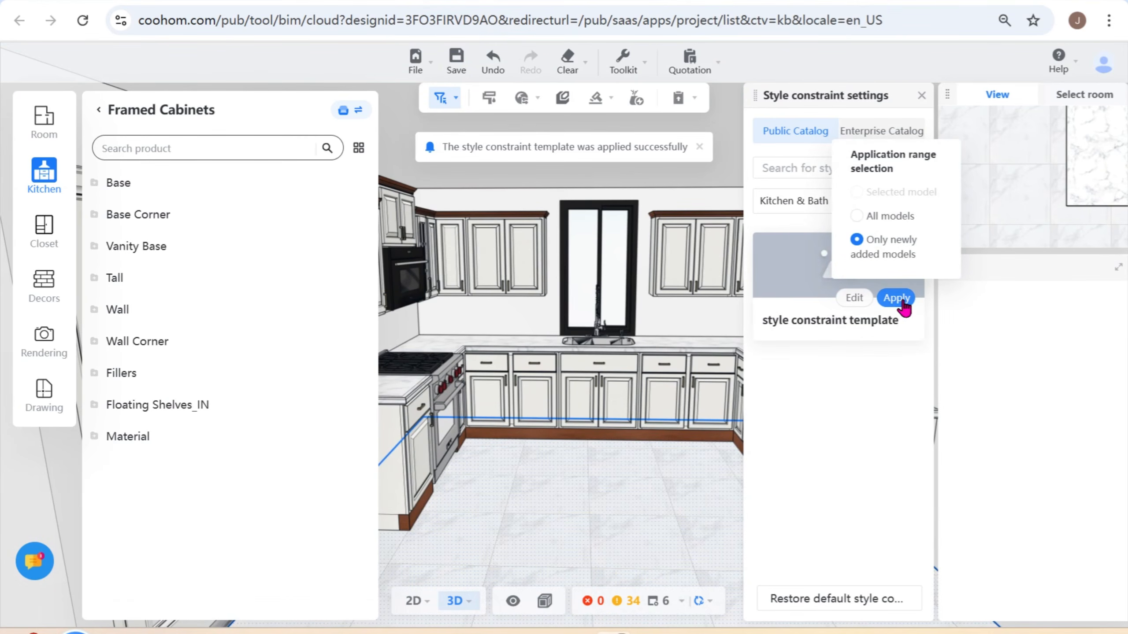
- Reopen the style constraint template, apply it to all models, and inspect the kitchen cabinets from several angles
left_click(888, 305)
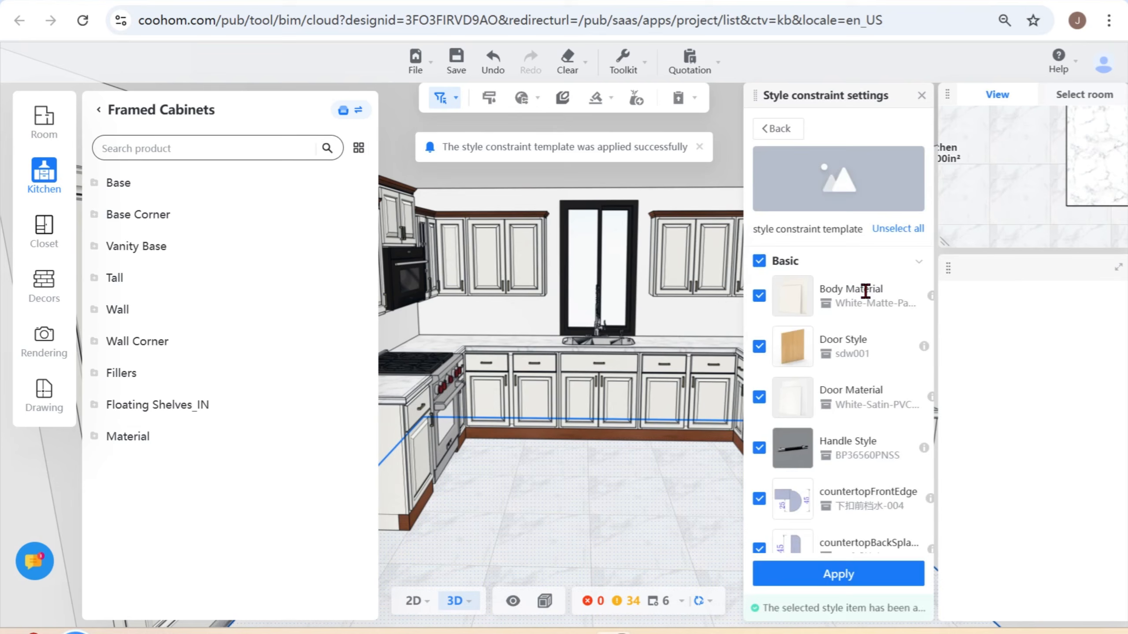
left_click(859, 580)
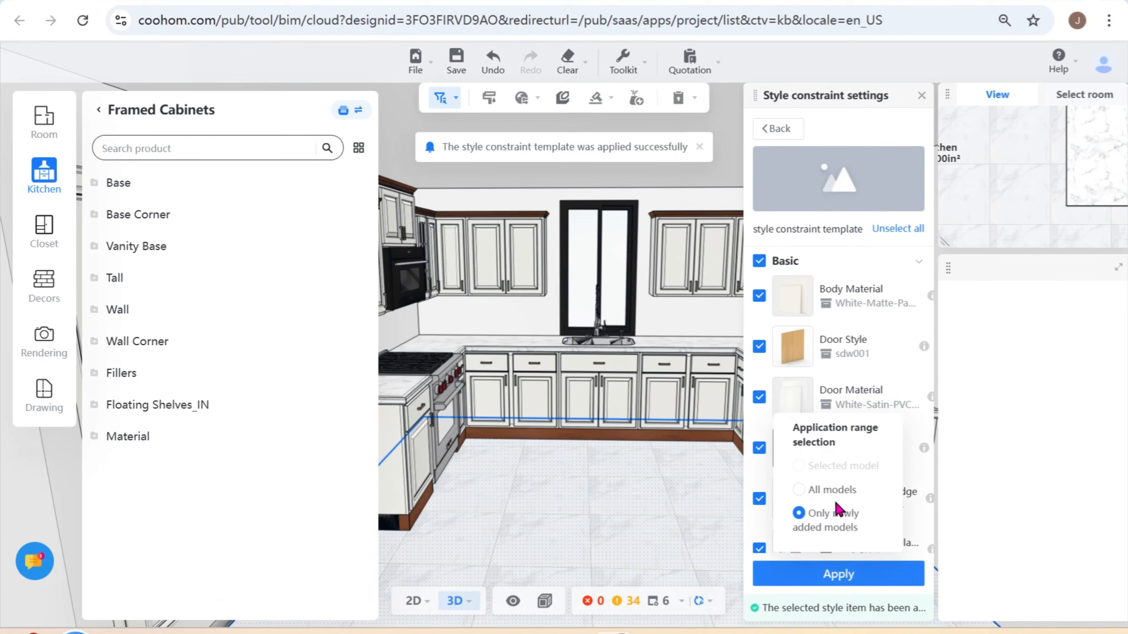
left_click(859, 586)
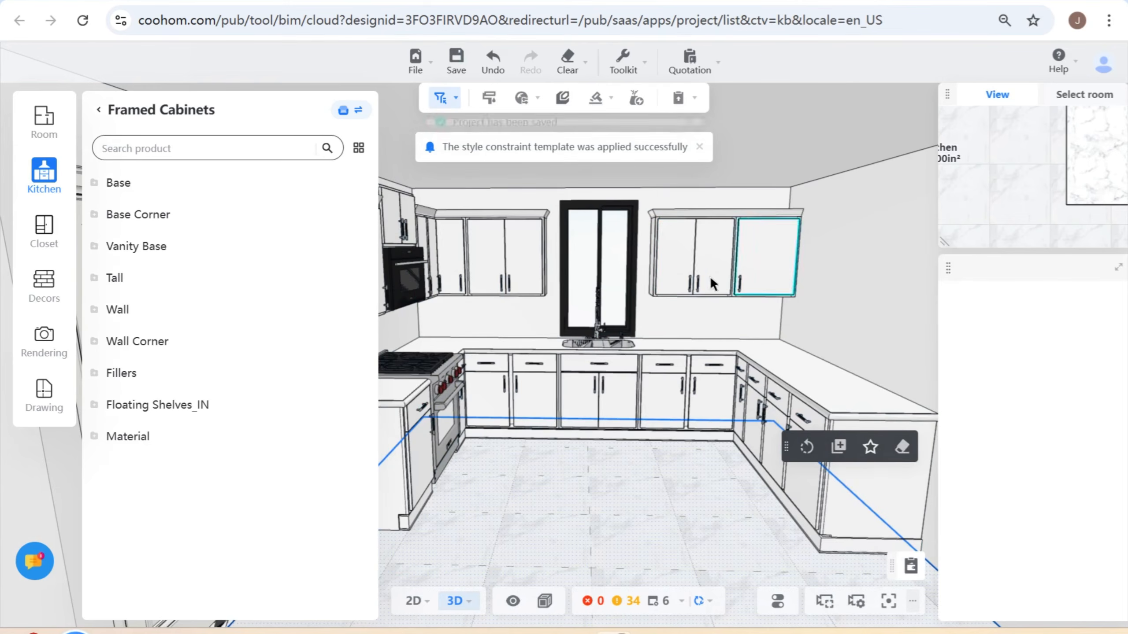
left_click_drag(665, 309, 722, 314)
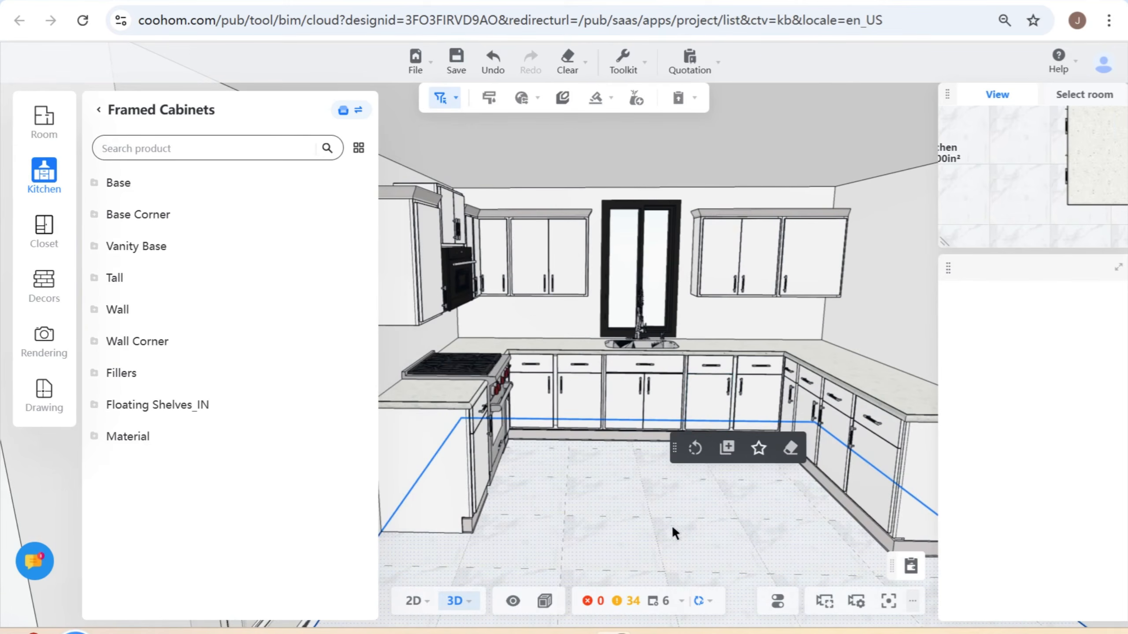
right_click_drag(671, 527, 594, 524)
left_click_drag(594, 525, 650, 503)
right_click_drag(651, 503, 619, 513)
scroll(620, 513, "up", 3)
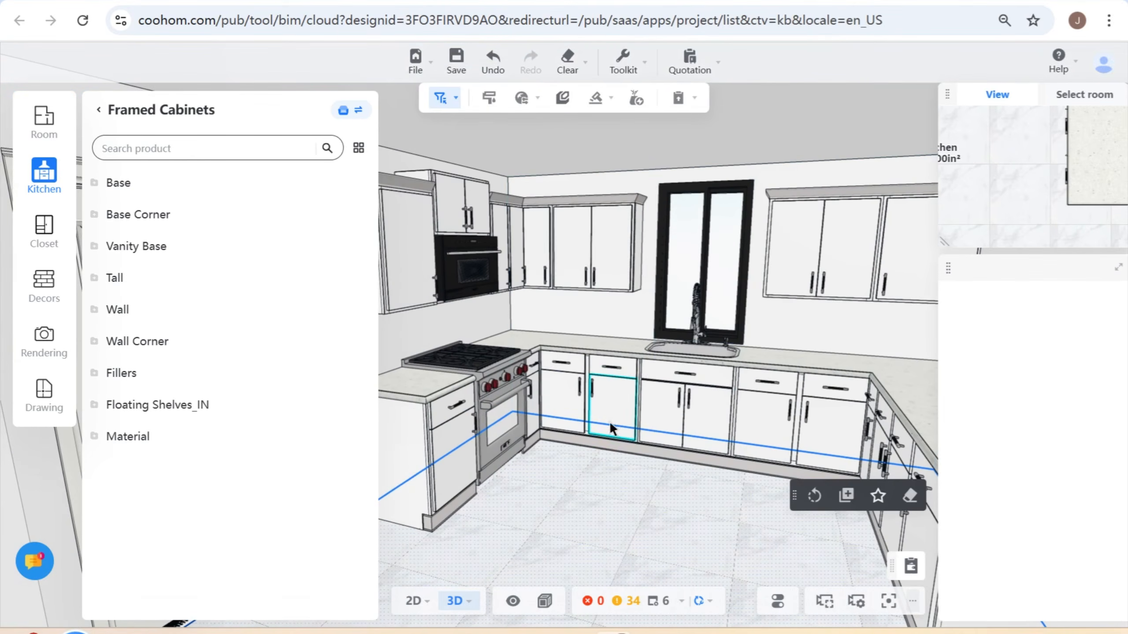
- Review the template's Basic and Base items in the style constraint settings, and restore the default style constraints
left_click(524, 98)
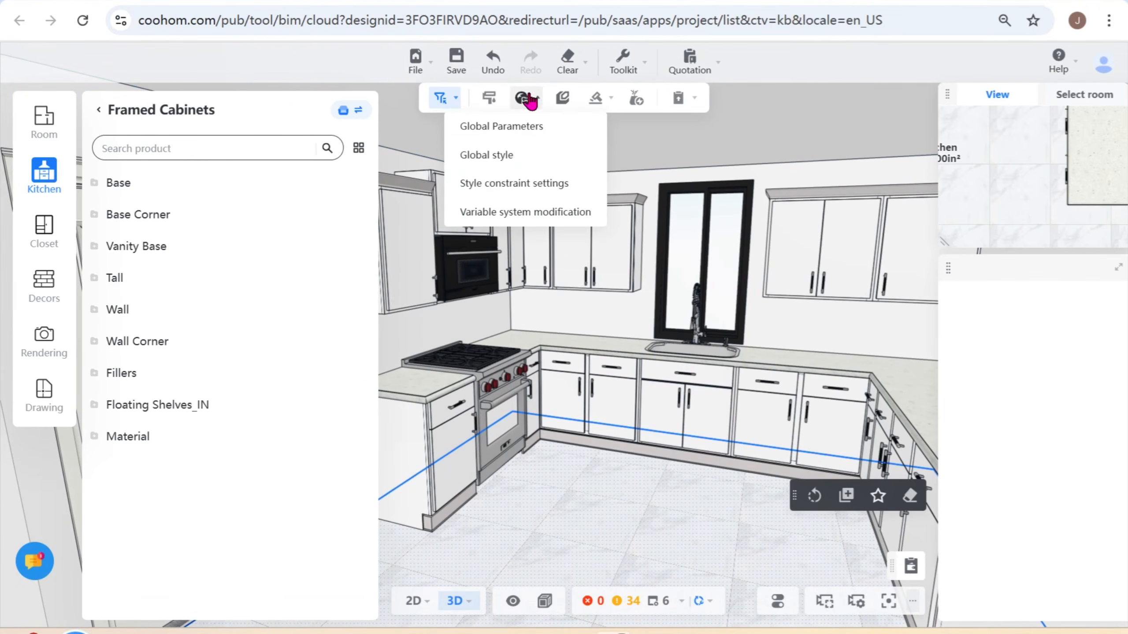
left_click(513, 183)
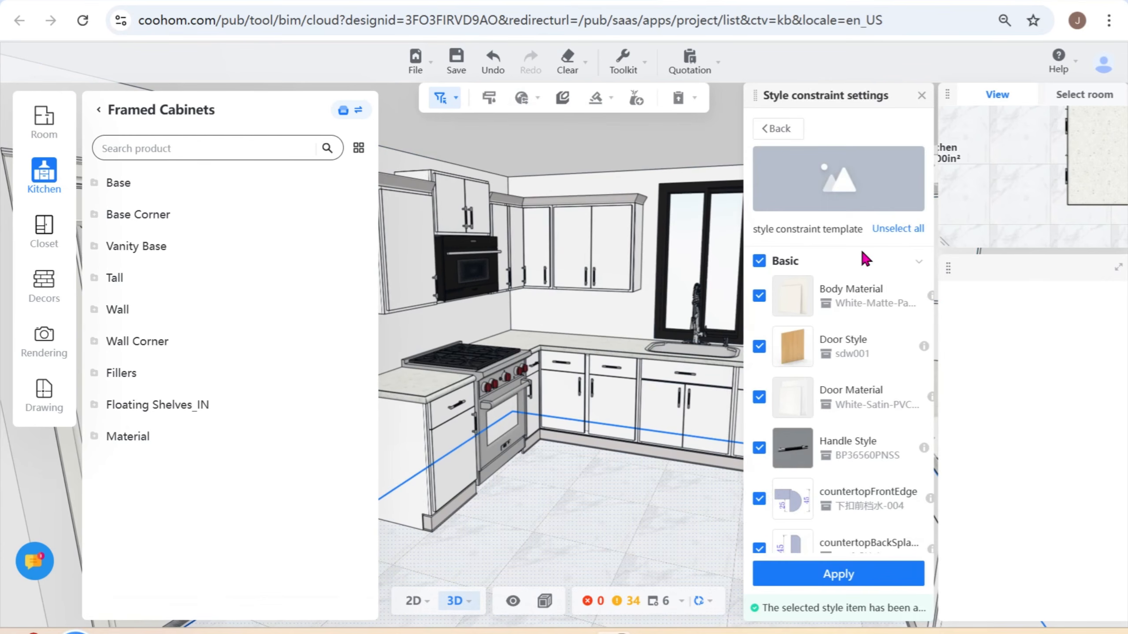
scroll(871, 539, "down", 2)
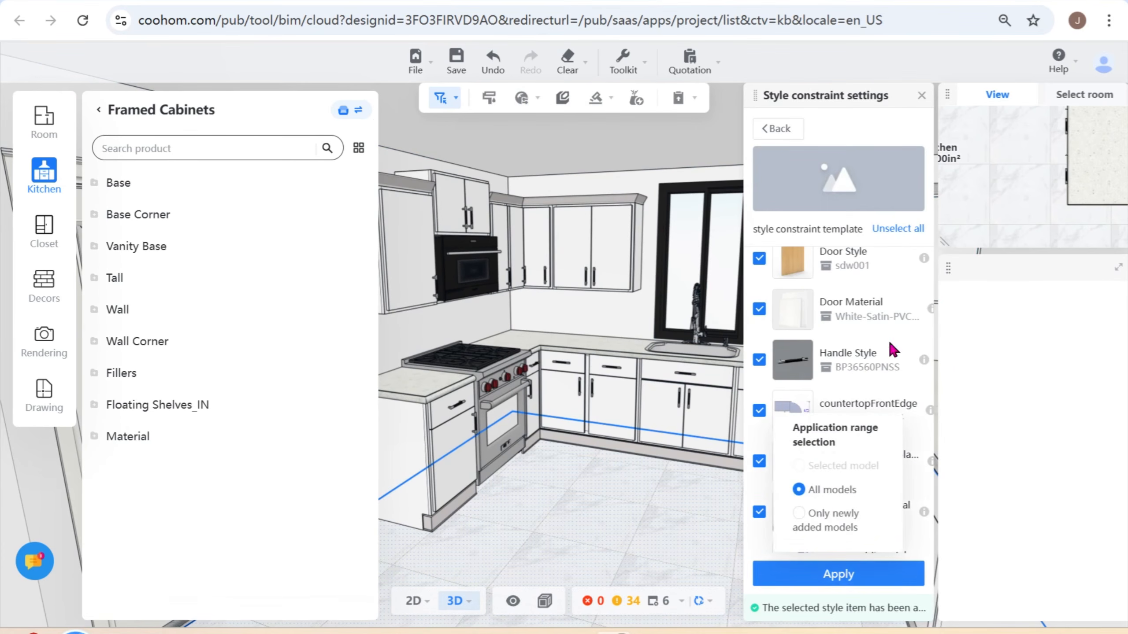
scroll(887, 354, "down", 5)
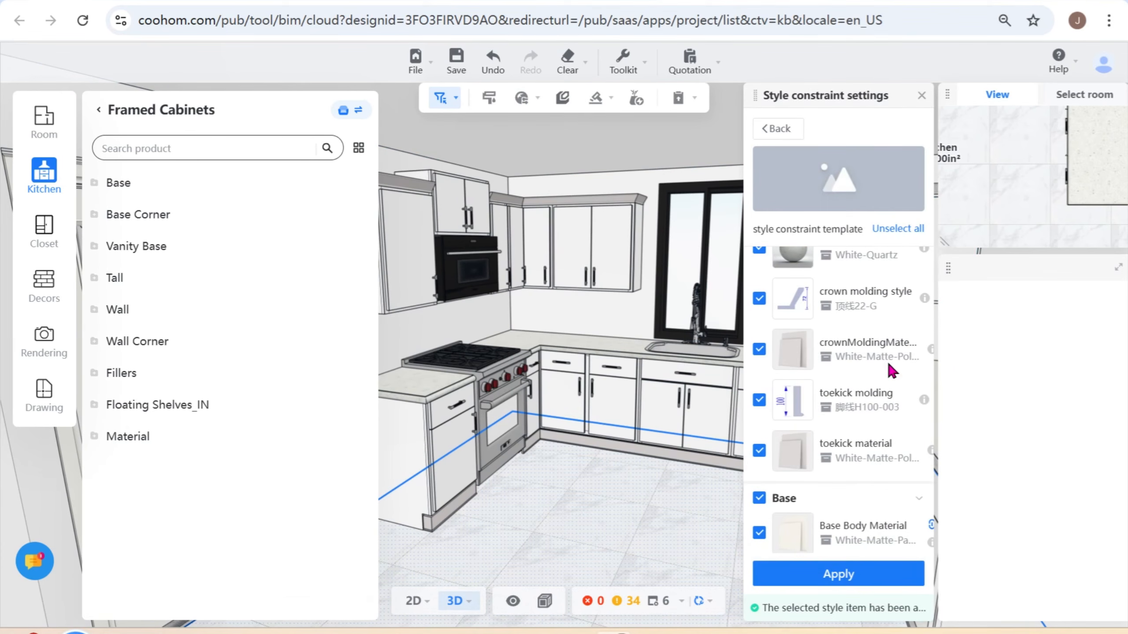
scroll(887, 408, "down", 4)
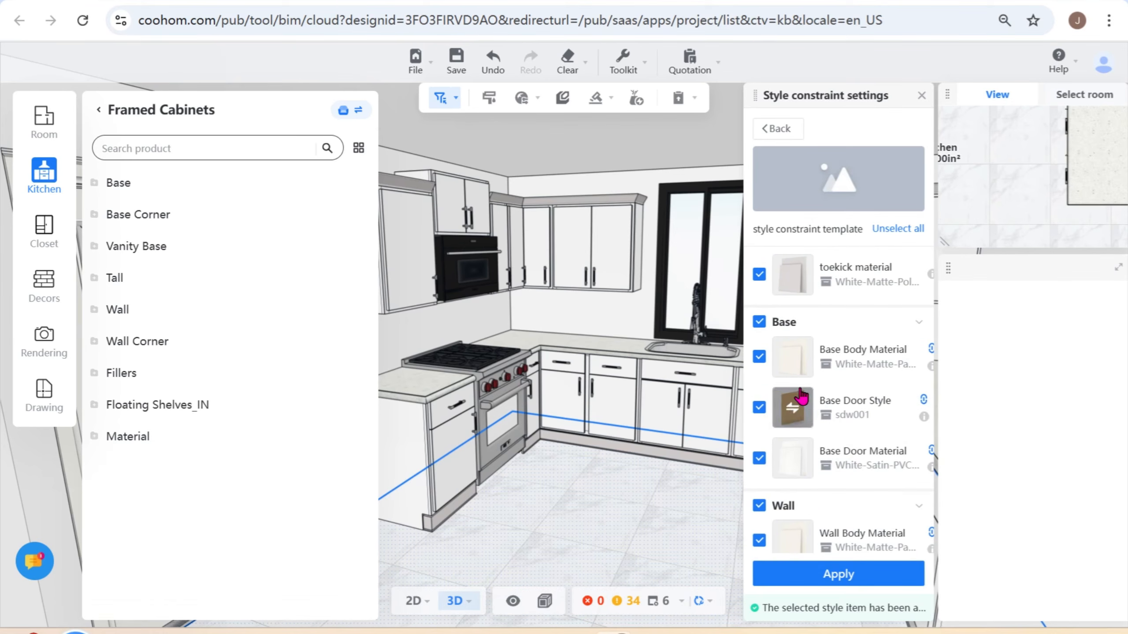
left_click(780, 133)
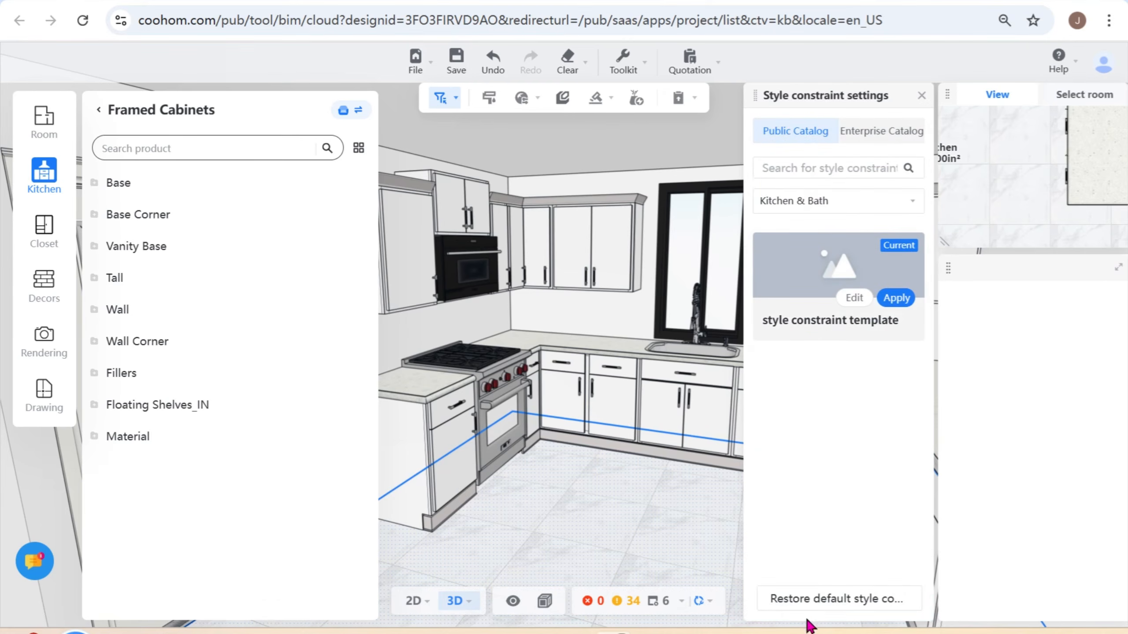
left_click(840, 602)
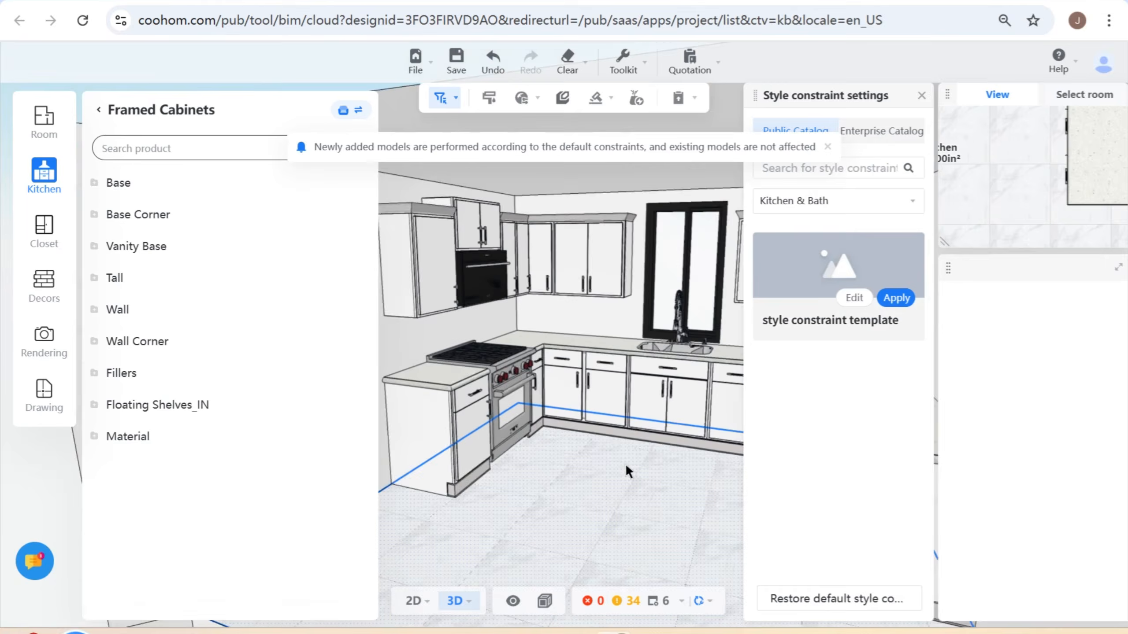
- Place a Base Blind FHD cabinet from the Base Blind w/LSusan group on the open floor in front of the base run
left_click_drag(636, 477, 604, 505)
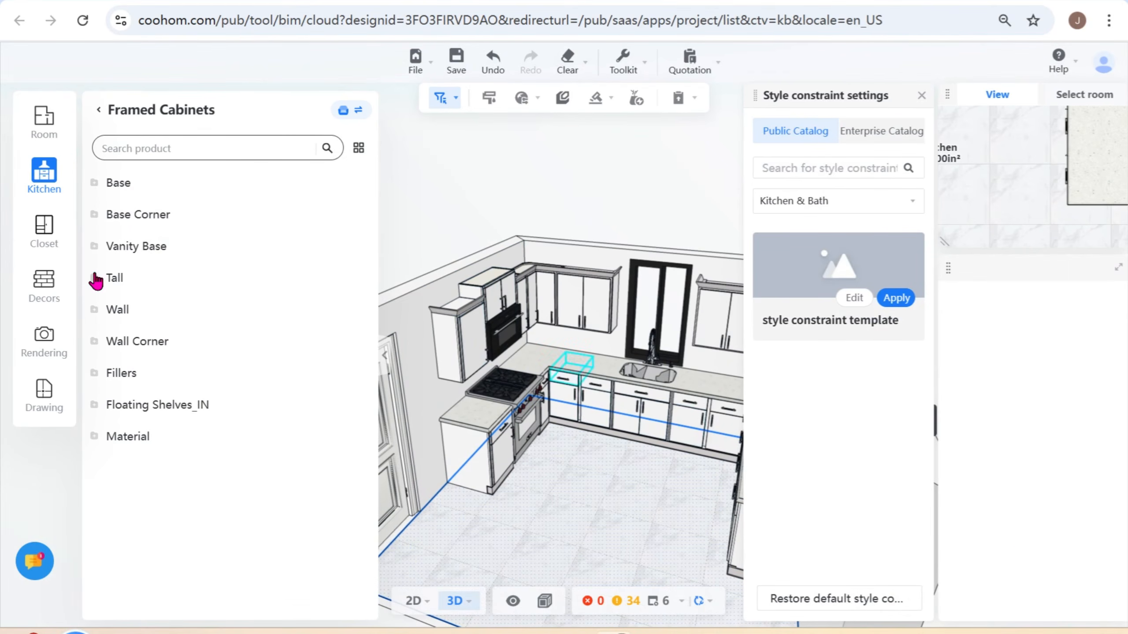
left_click(133, 216)
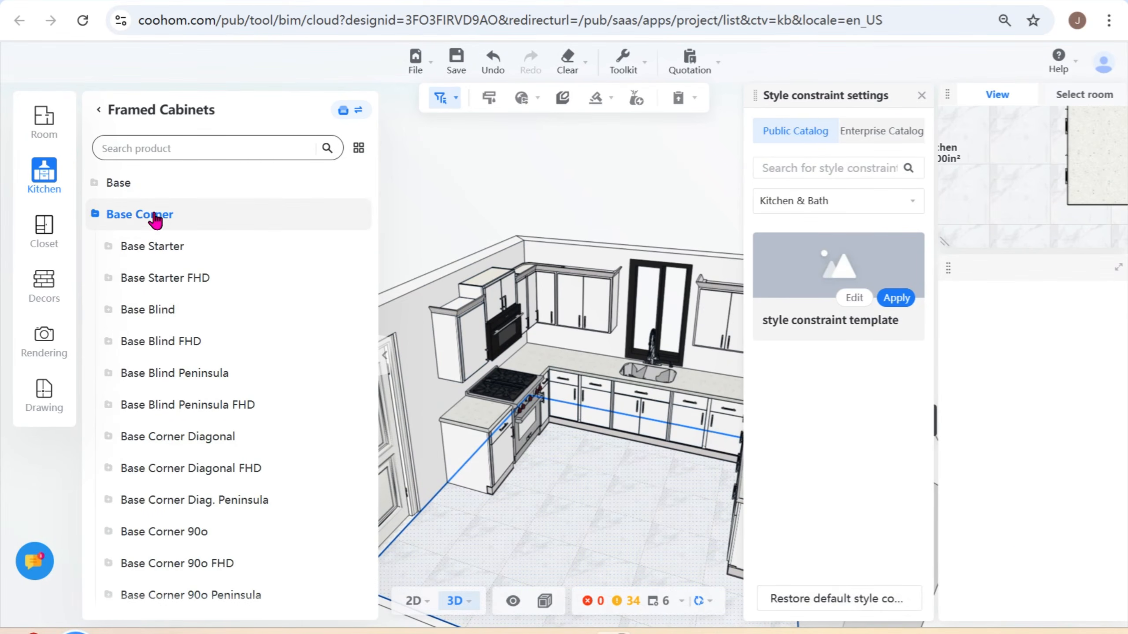
left_click(165, 342)
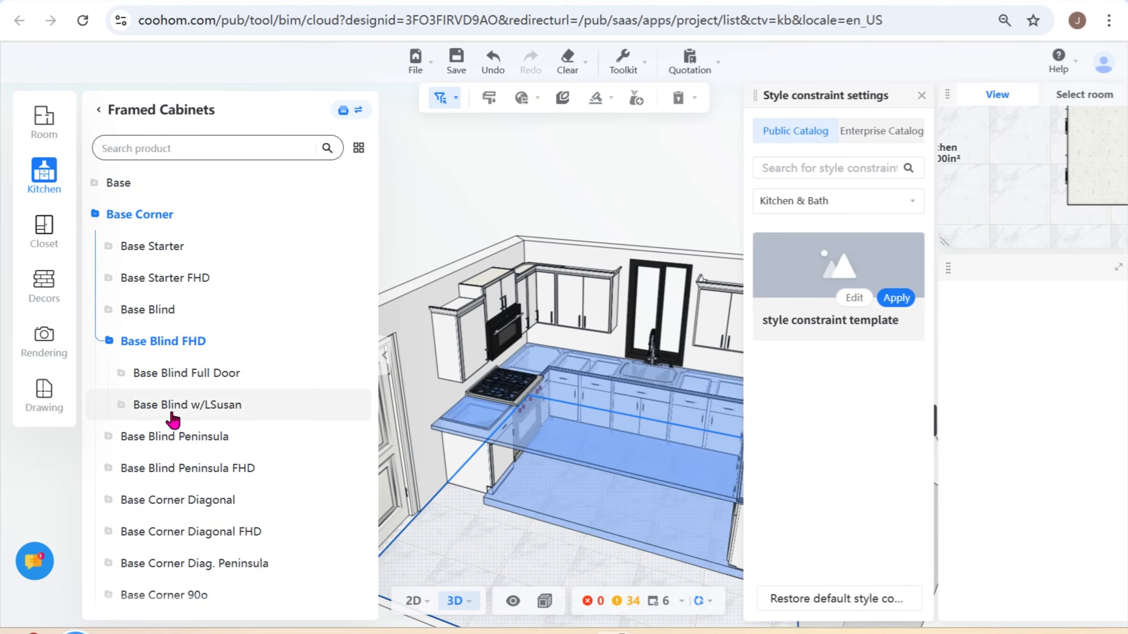
left_click(190, 408)
left_click(240, 497)
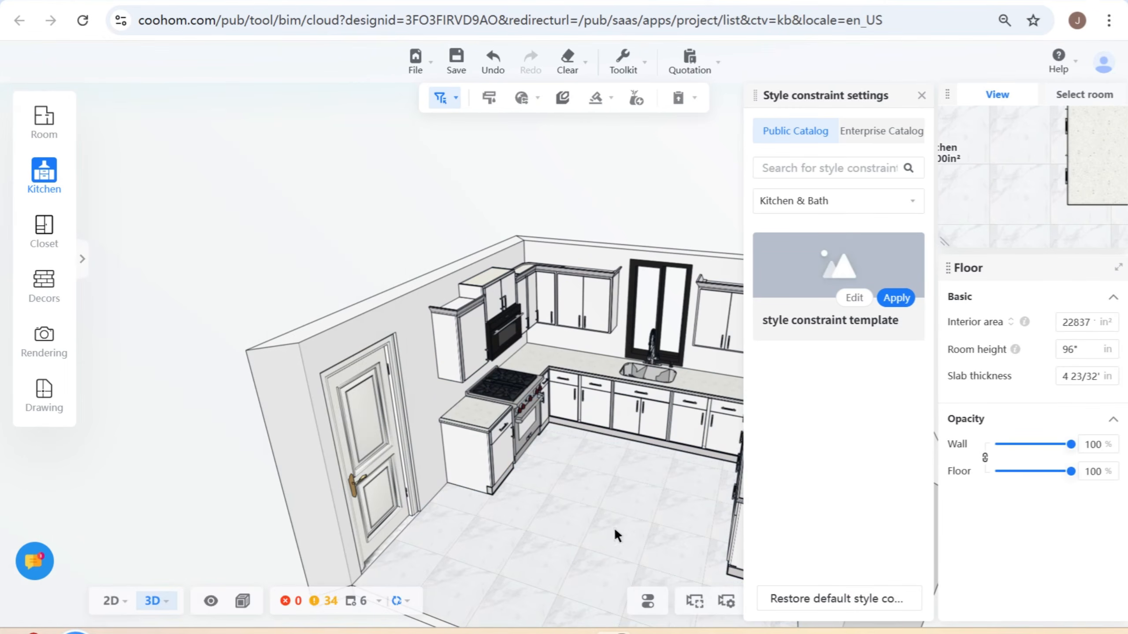
left_click(590, 534)
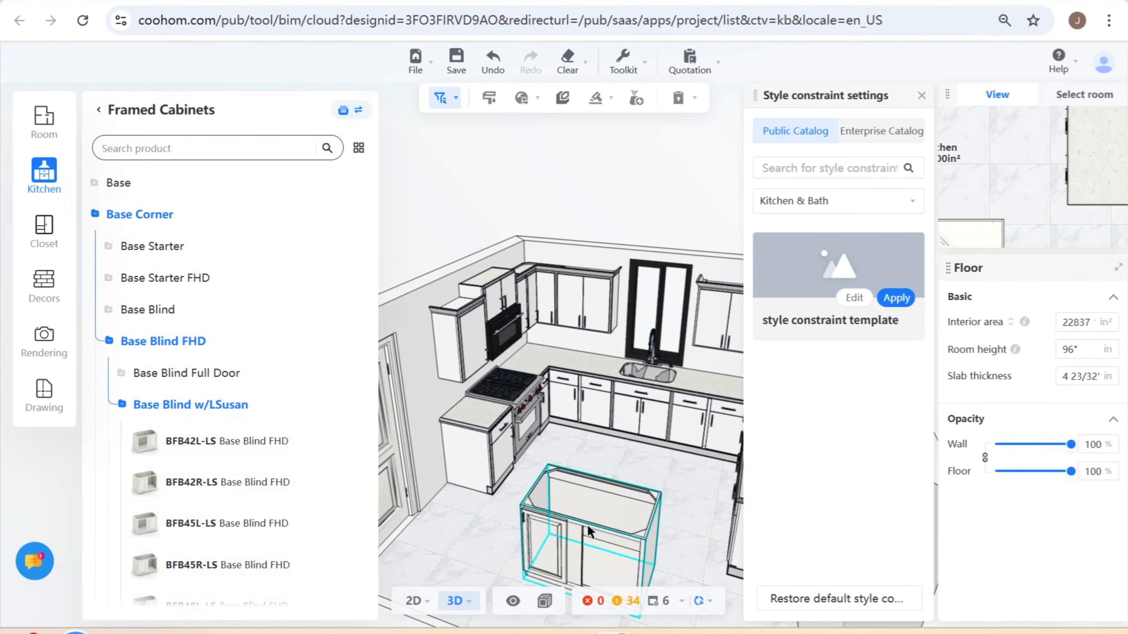
left_click(610, 488)
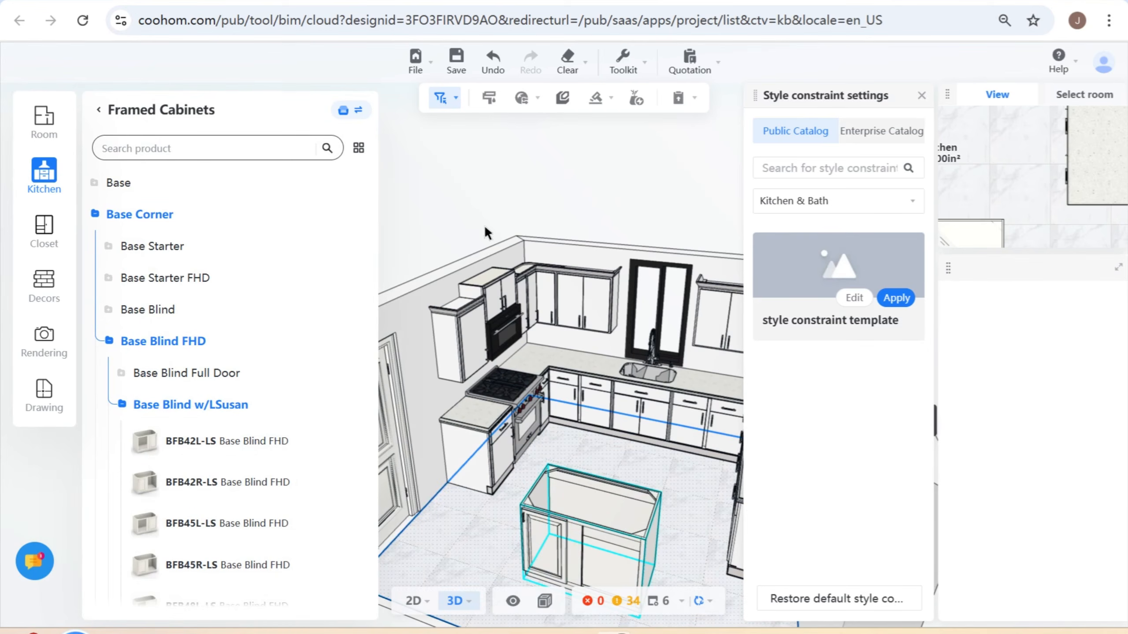
- Switch the selection mode to whole cabinets and delete the freestanding Base Blind FHD cabinet
mouse_move(442, 119)
left_click(444, 157)
left_click(577, 533)
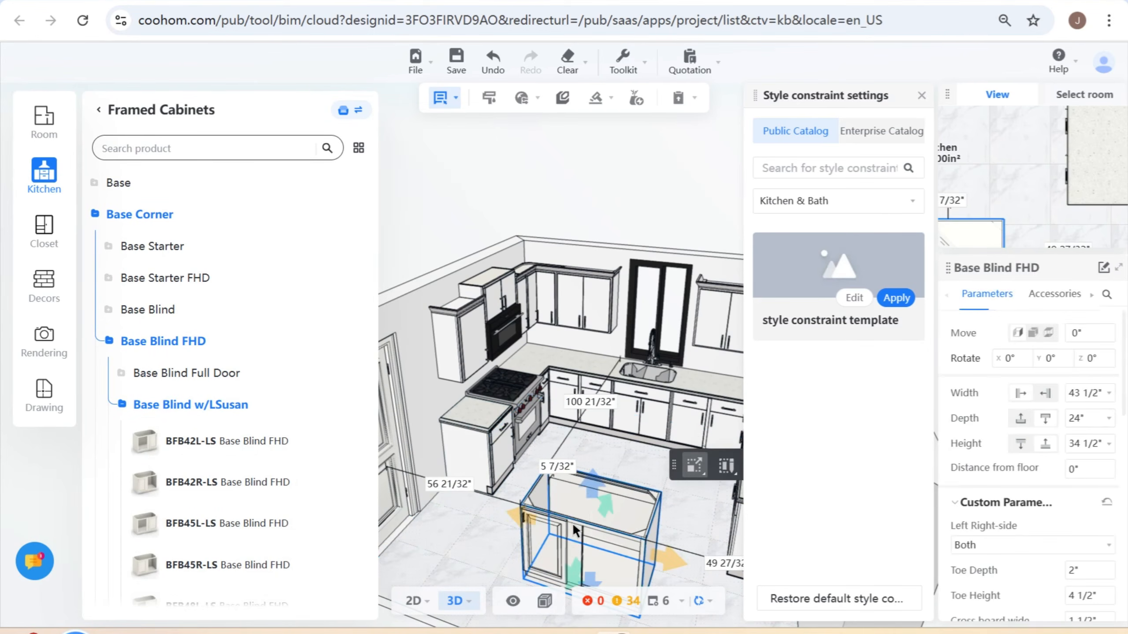
key("Delete")
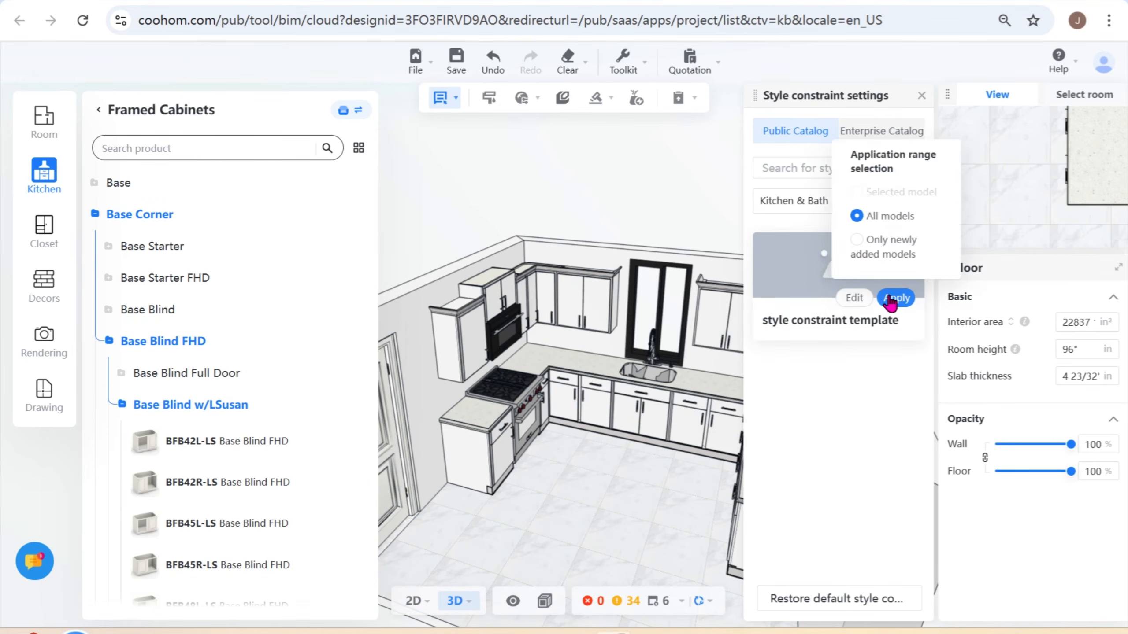
- Review the Base and Wall material and door style items of the style constraint template
left_click(854, 299)
scroll(840, 444, "down", 5)
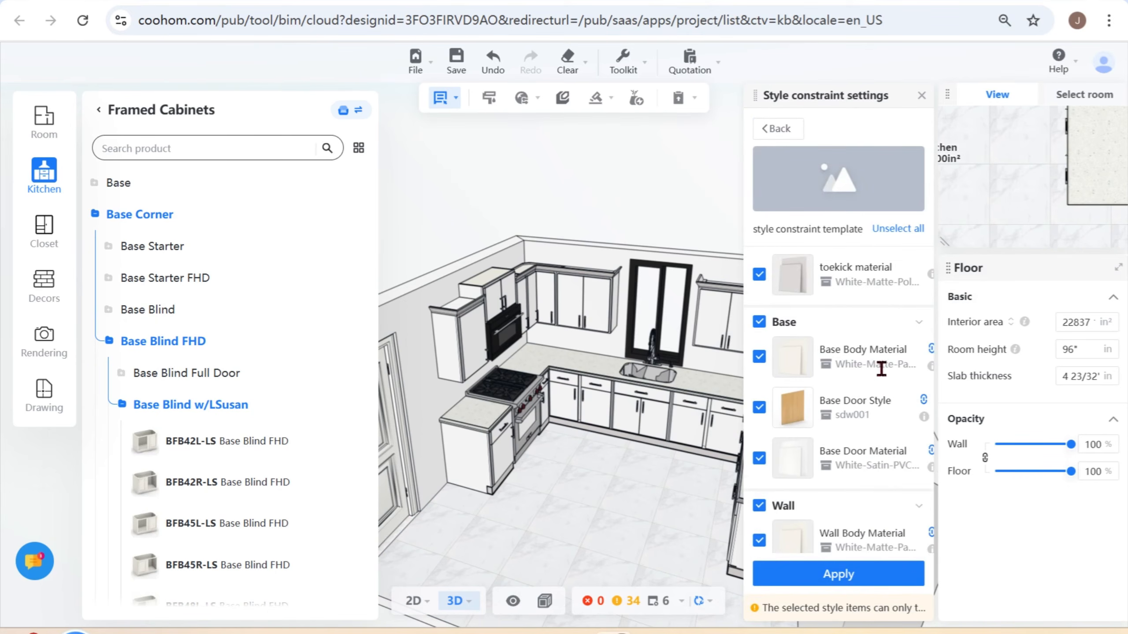
scroll(866, 400, "down", 2)
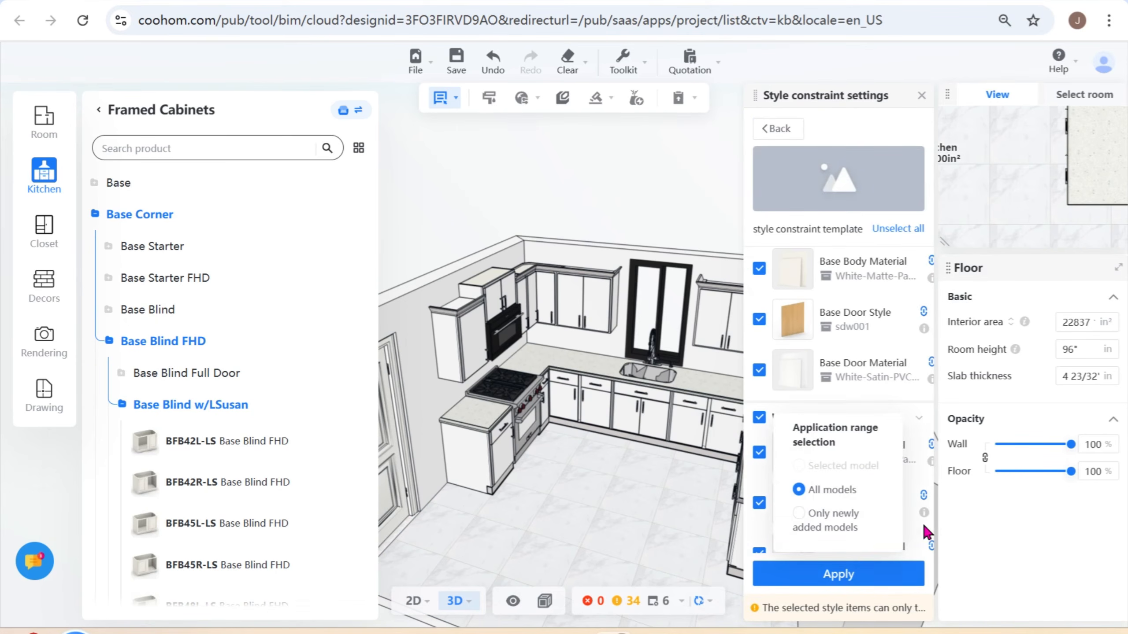
scroll(892, 511, "down", 1)
mouse_move(882, 550)
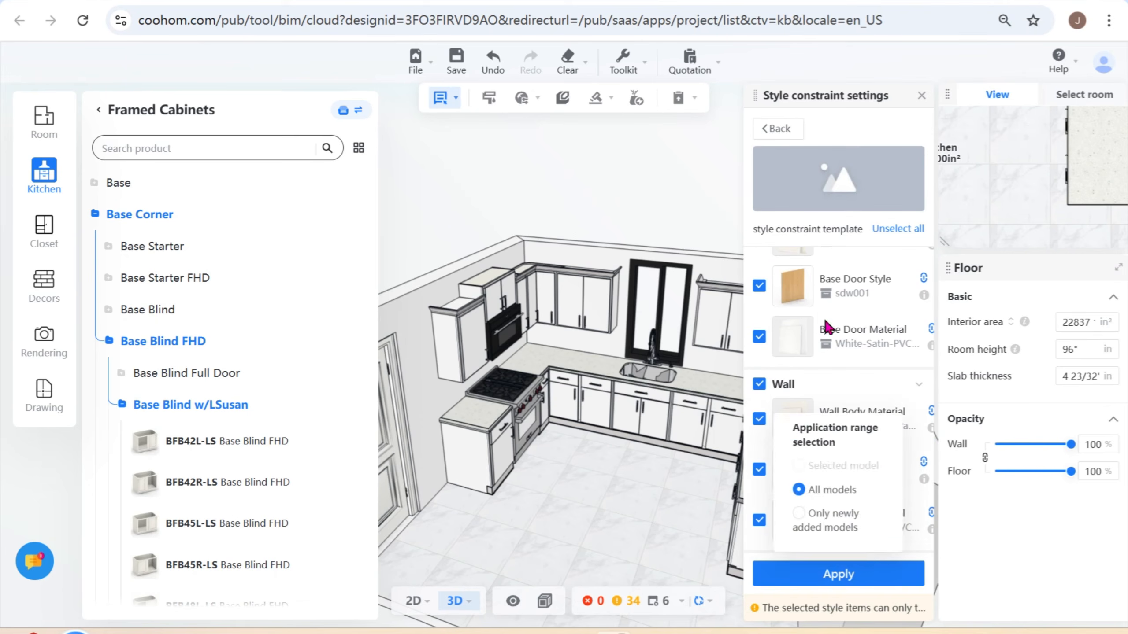
left_click(771, 129)
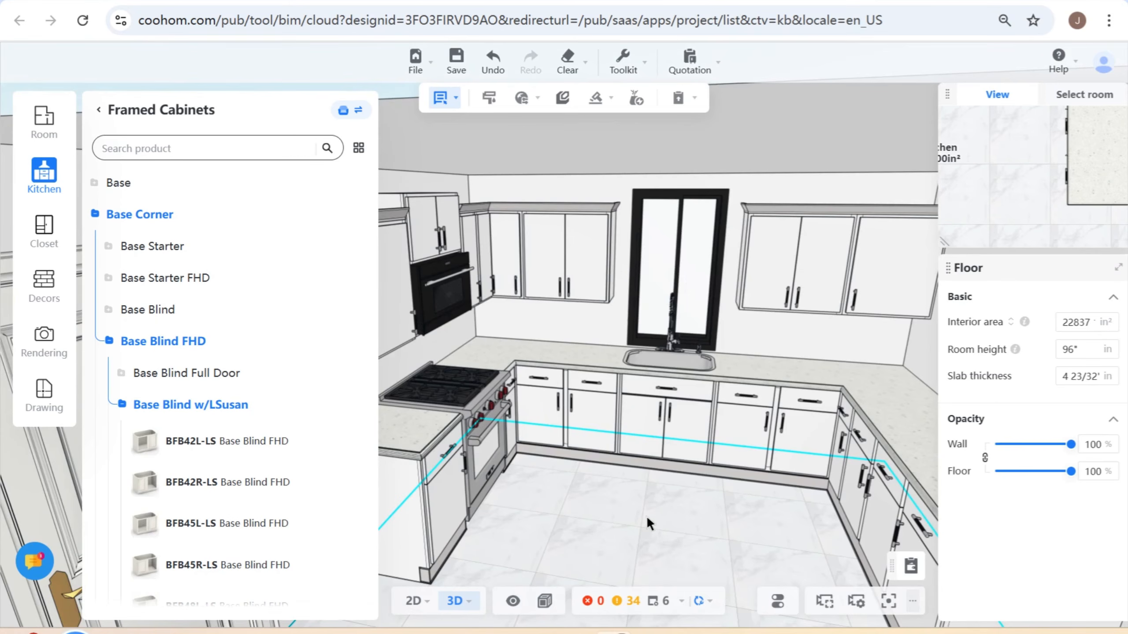
- Apply the first U Shape decor set from Smart Decors' Kitchen & Bath category to the kitchen and finish
left_click_drag(640, 505, 668, 529)
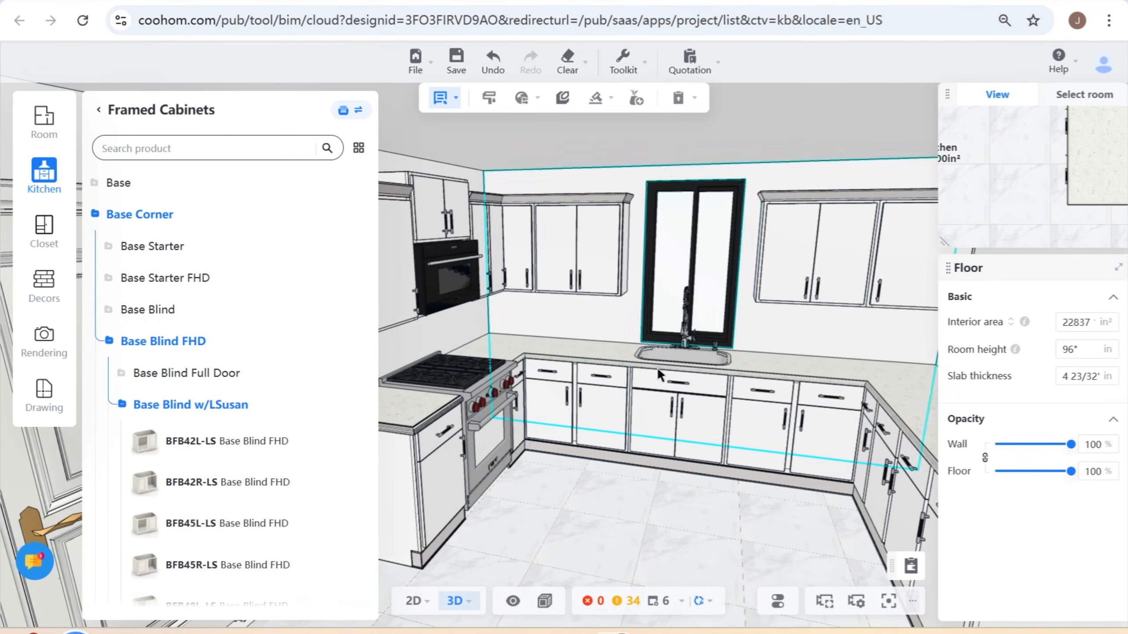
left_click_drag(589, 499, 598, 498)
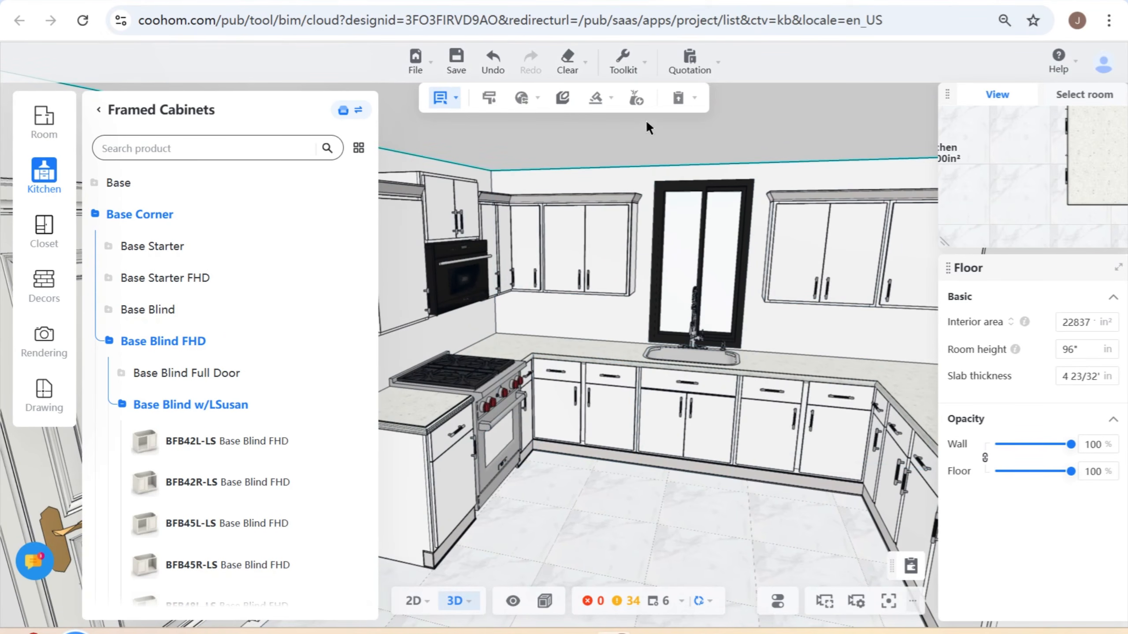
left_click(636, 99)
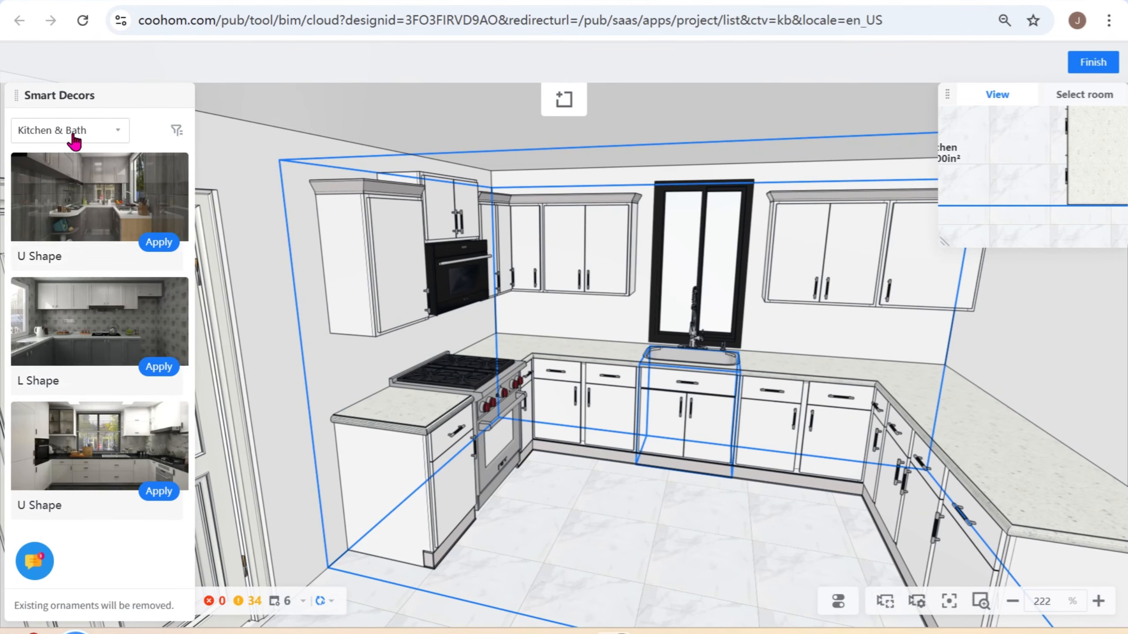
left_click(158, 243)
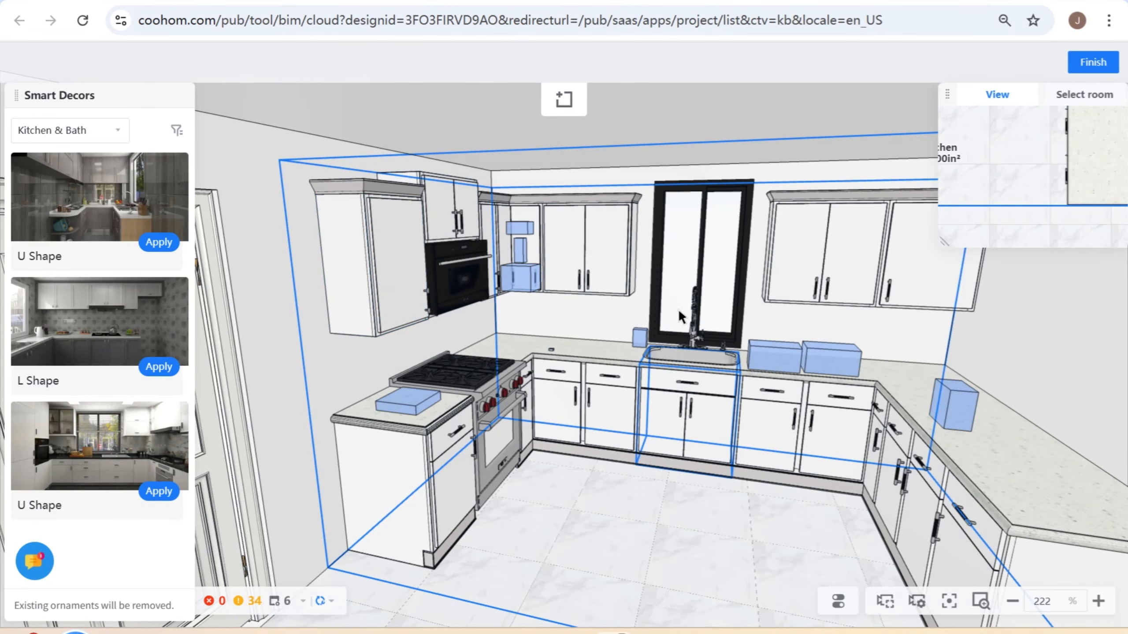
left_click(1091, 65)
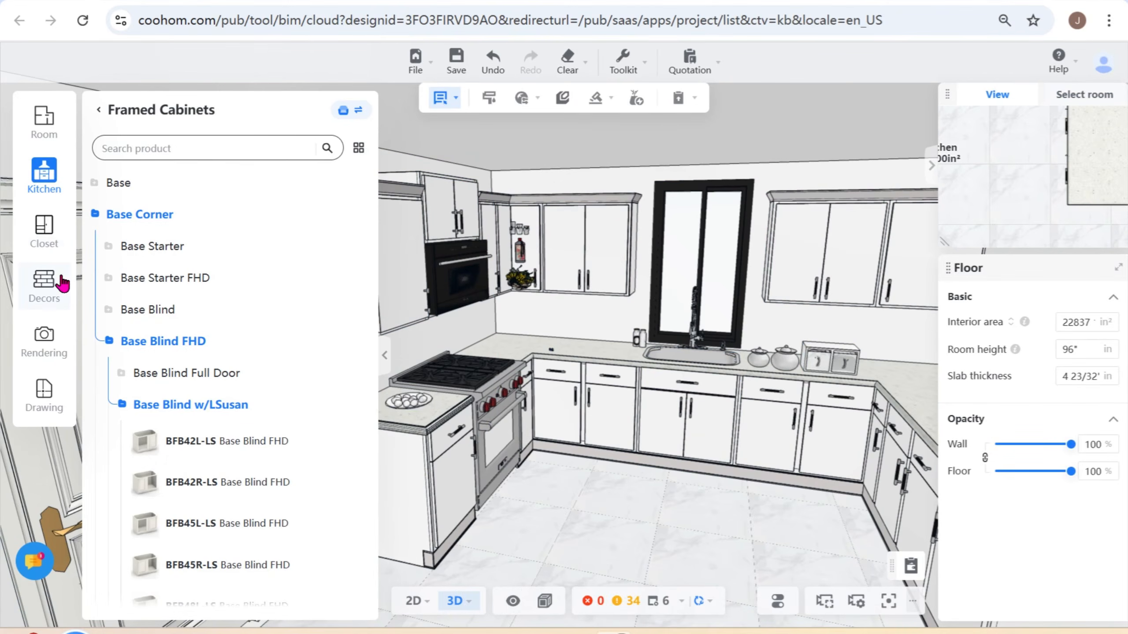
- Open the Kitchen Accessories category under Home Decor in the public decor catalog
left_click(45, 296)
scroll(293, 489, "down", 6)
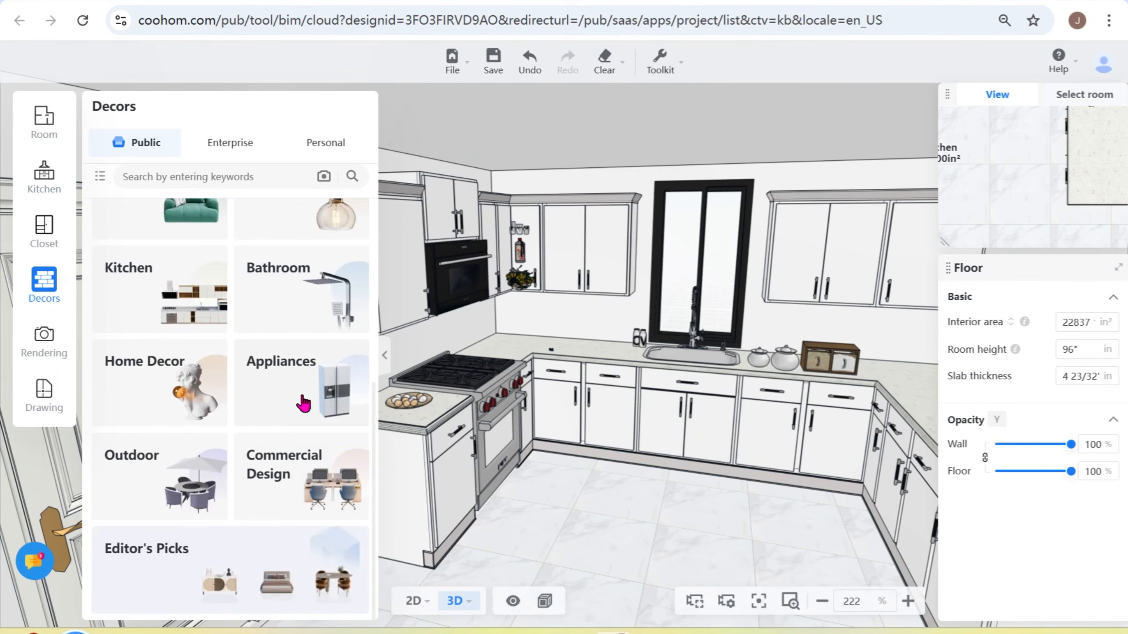
left_click(163, 390)
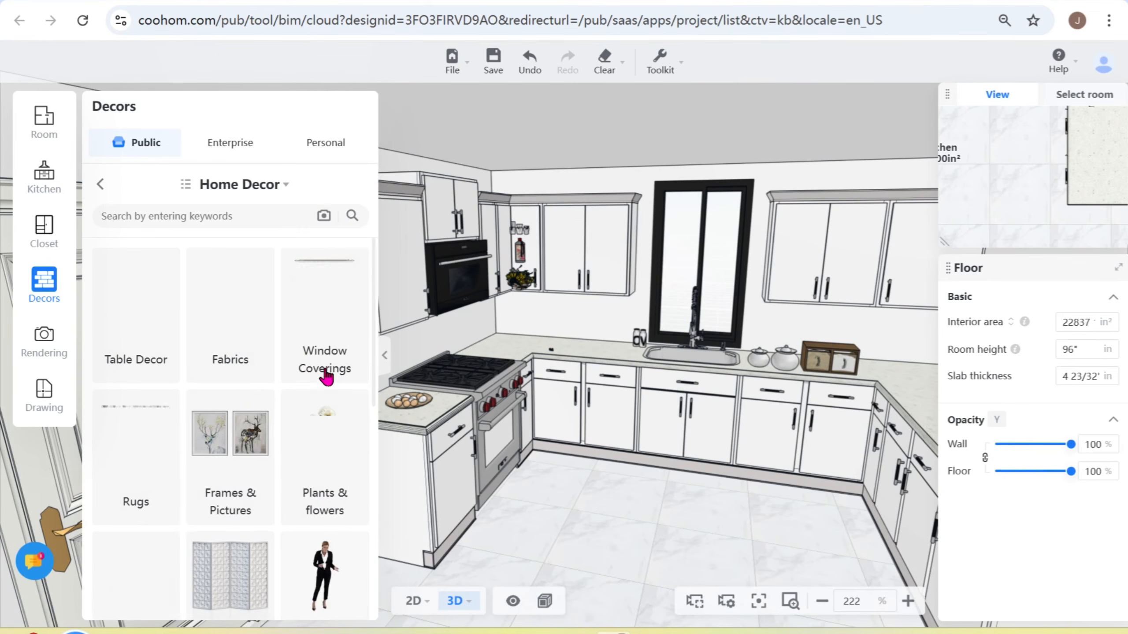
scroll(263, 481, "down", 5)
scroll(266, 482, "down", 4)
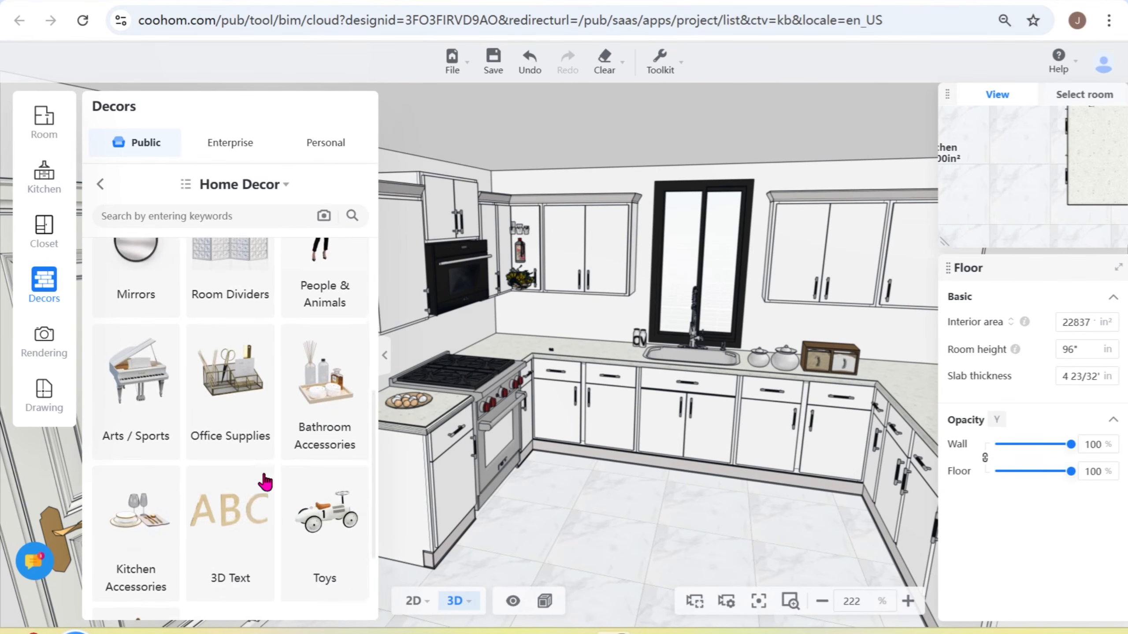
left_click(134, 410)
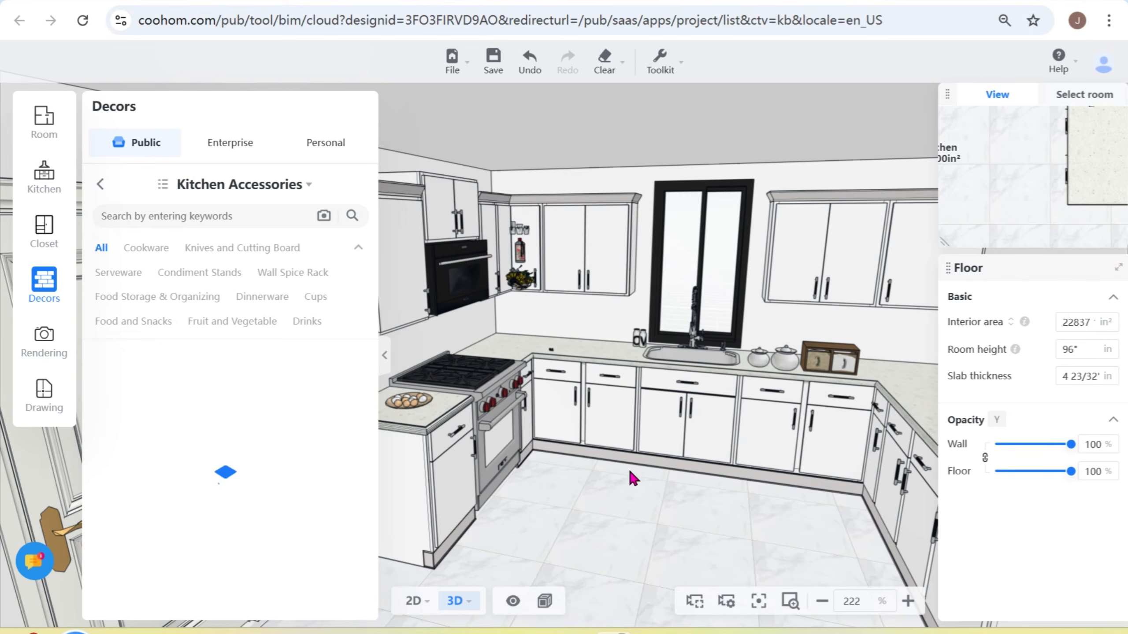
- Place the set of three clear food storage containers on the countertop near the wall, between the corner and the sink
right_click_drag(612, 493, 650, 509)
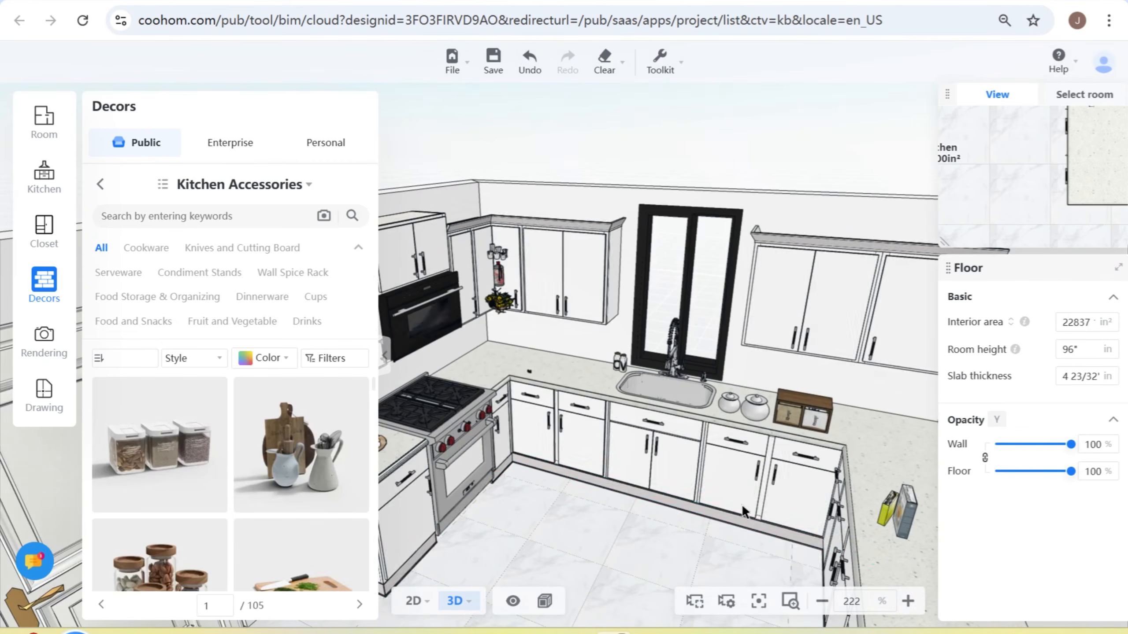
left_click_drag(657, 511, 584, 497)
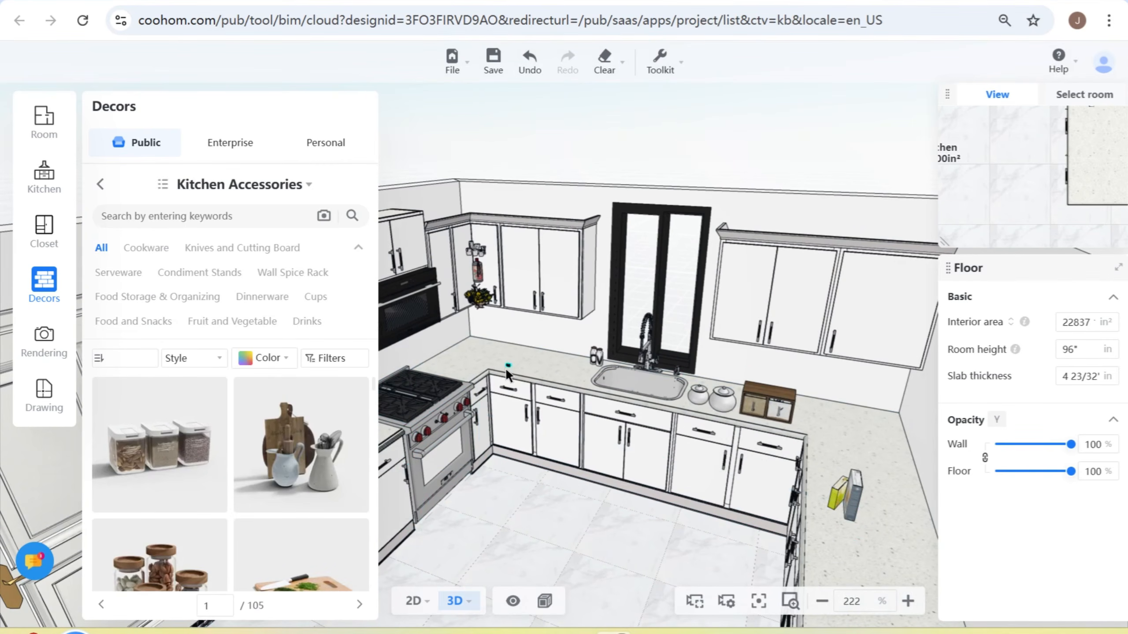
left_click(155, 456)
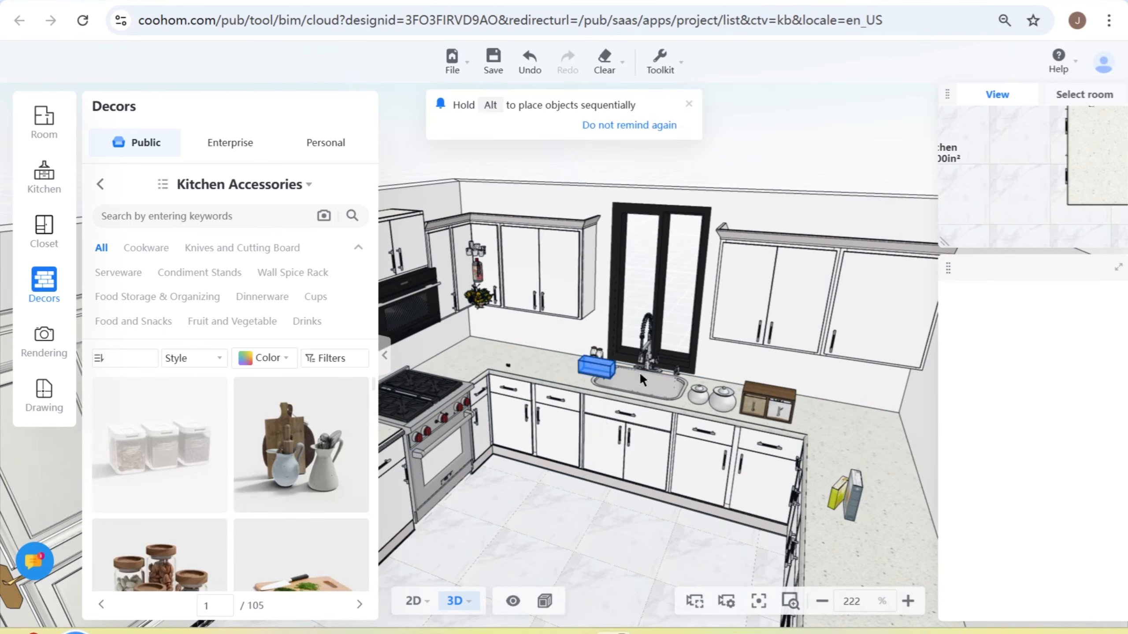
scroll(577, 364, "up", 3)
scroll(559, 381, "up", 5)
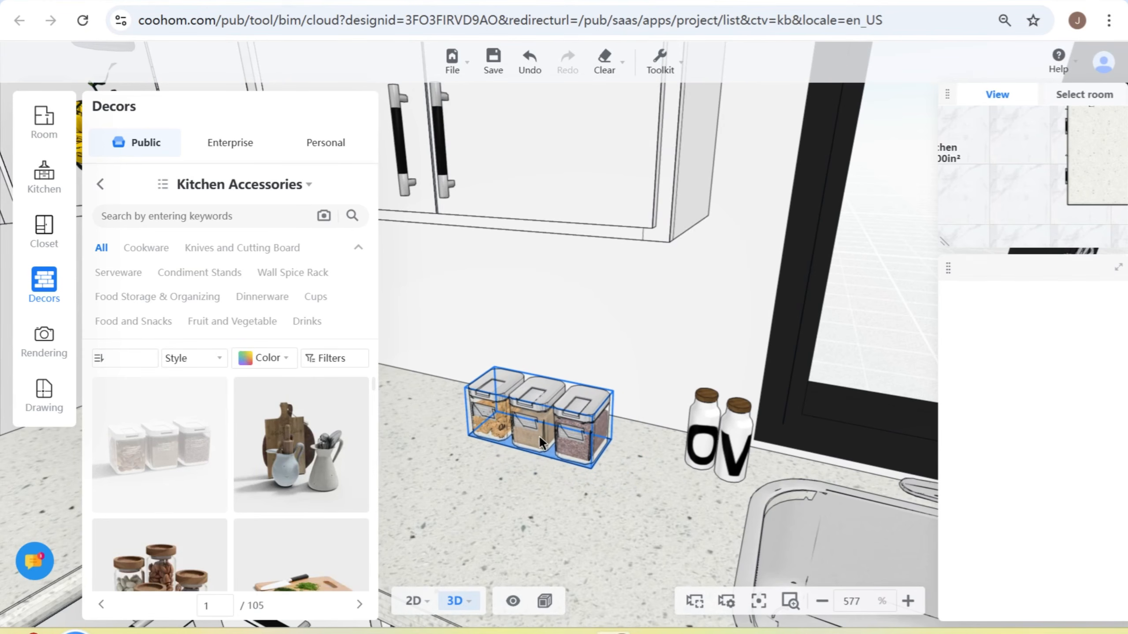
left_click(540, 436)
- Enlarge the tiny bottle set near the counter corner to 6 31/32" wide, 4 7/32" deep and 7 9/32" high, and delete it
scroll(441, 319, "down", 1)
left_click_drag(441, 318, 597, 289)
left_click(550, 440)
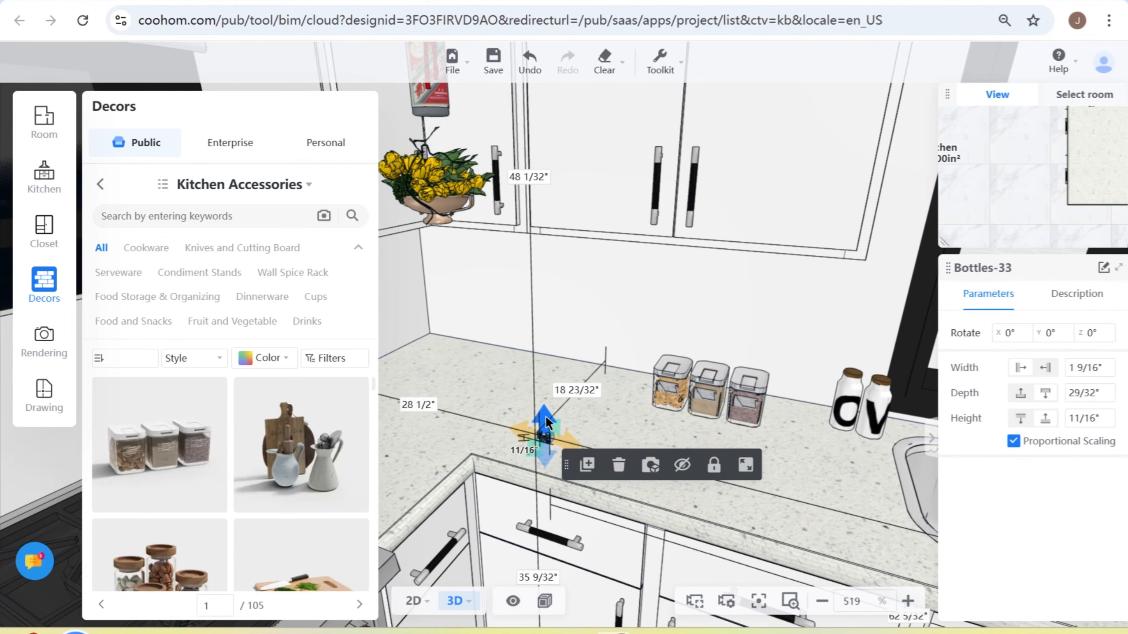
left_click_drag(546, 431, 629, 427)
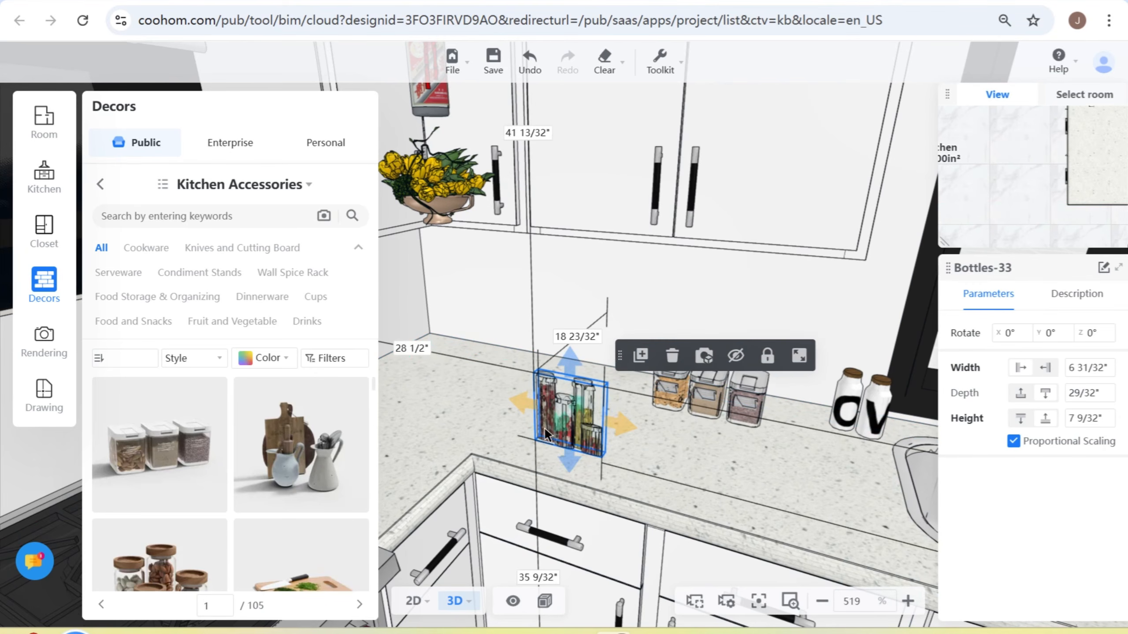
left_click_drag(558, 429, 516, 480)
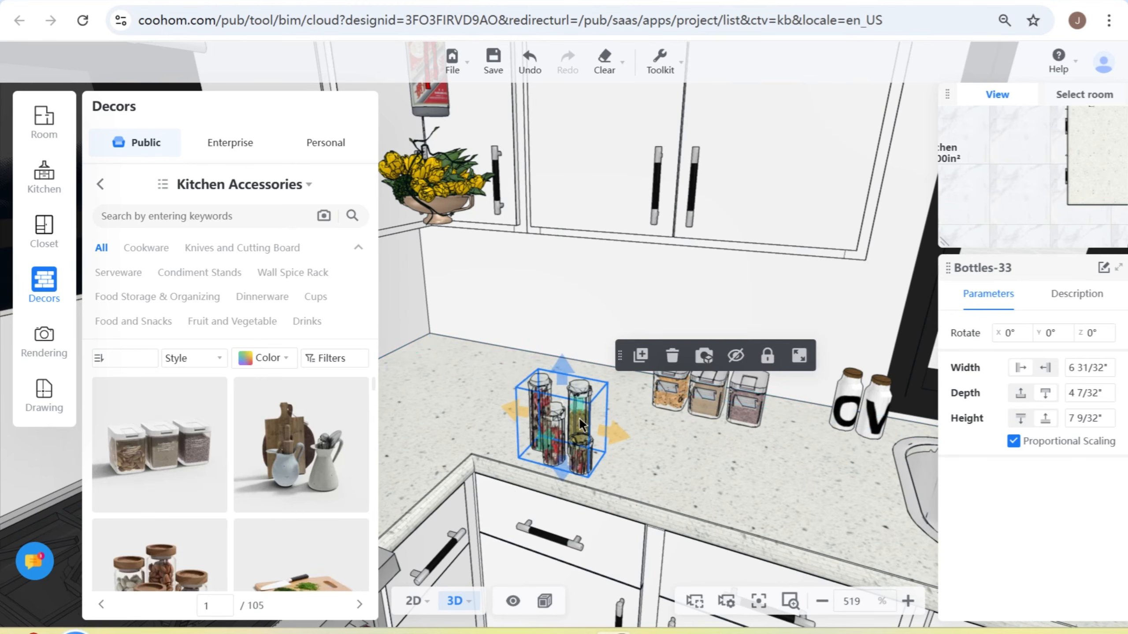
left_click(673, 360)
scroll(501, 281, "down", 2)
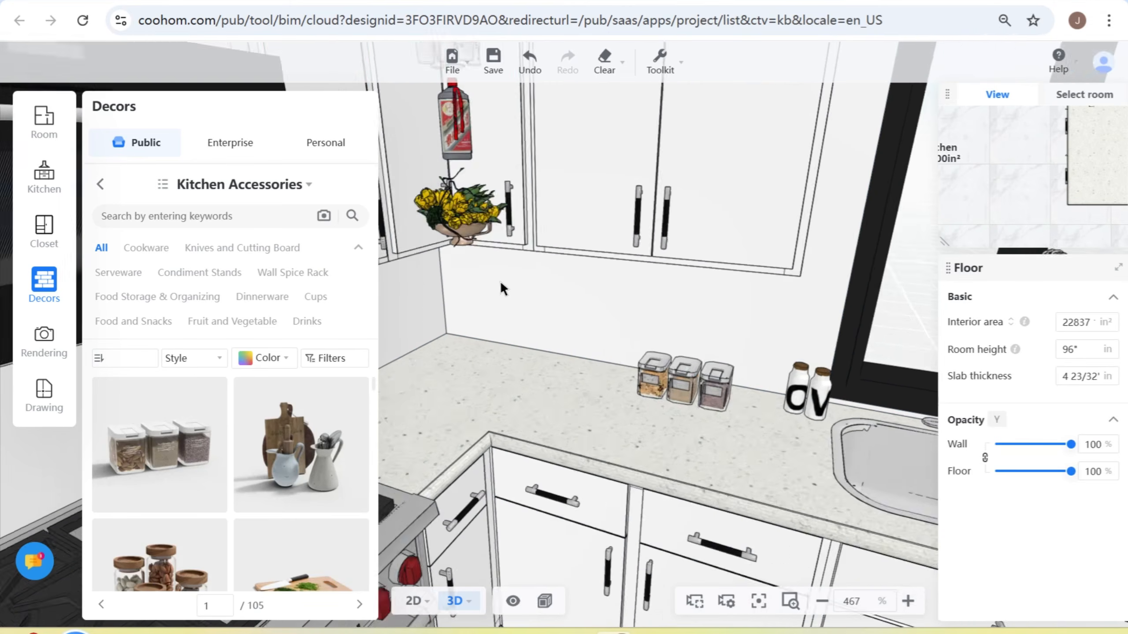
- Switch to the kitchen design tools and move the yellow flower arrangement from the wall corner cabinet onto the countertop beside the storage containers
left_click(528, 279)
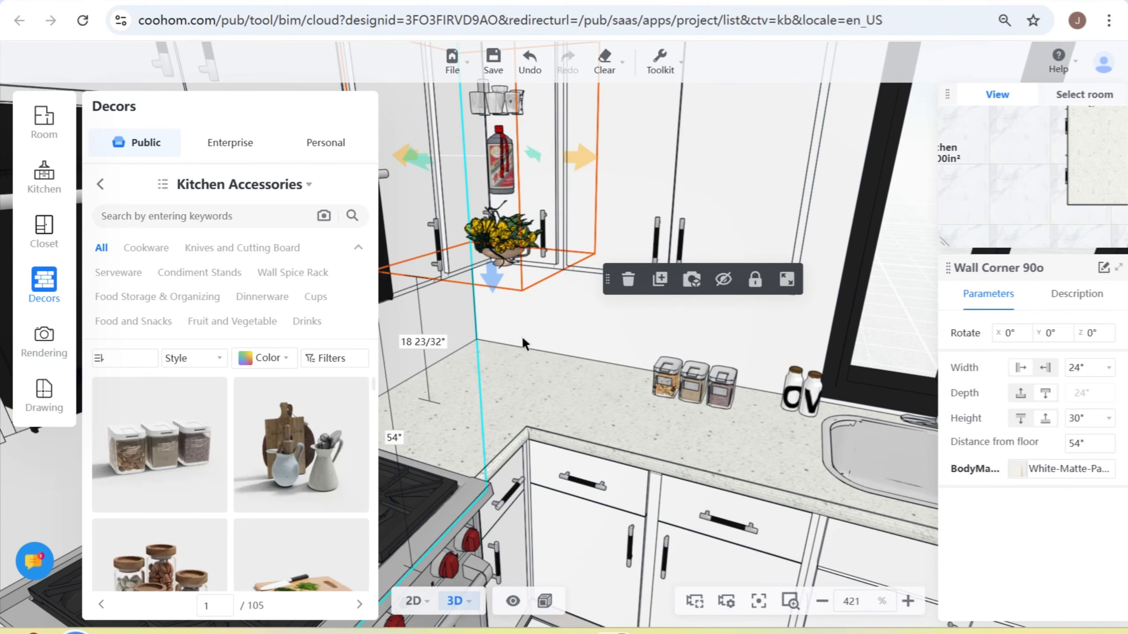
scroll(521, 236, "down", 1)
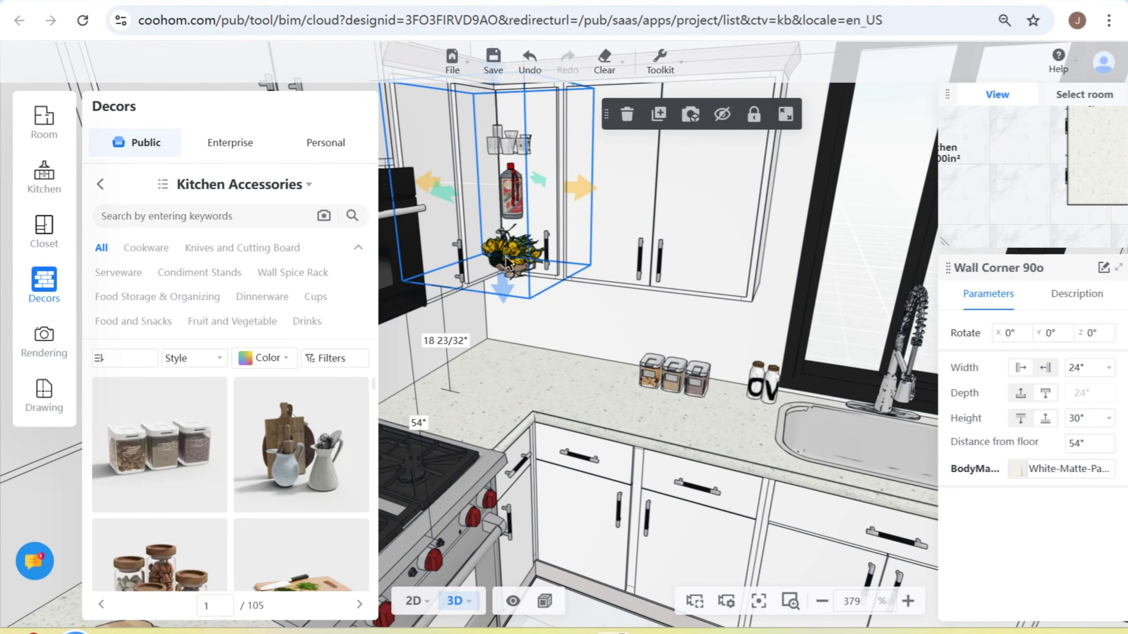
left_click(42, 177)
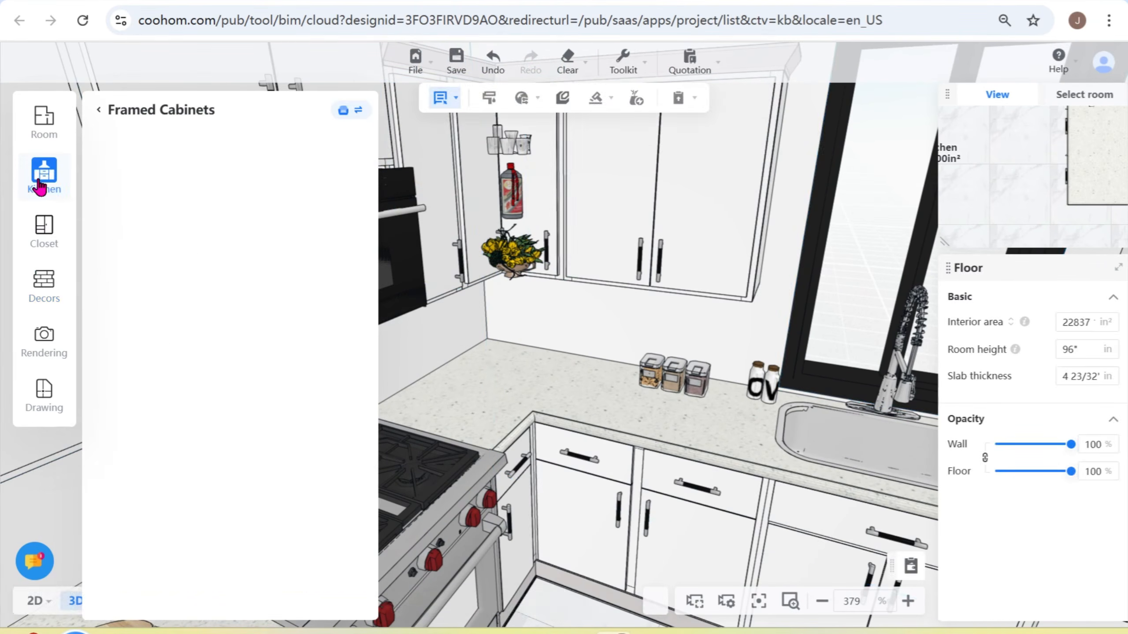
left_click(523, 260)
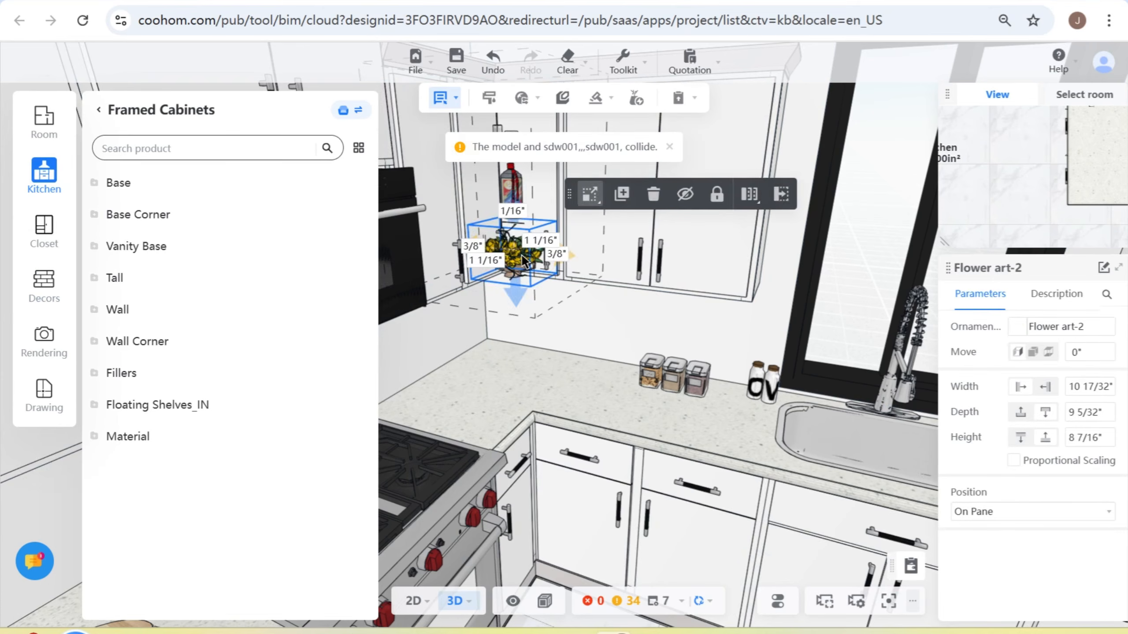
left_click_drag(523, 260, 551, 269)
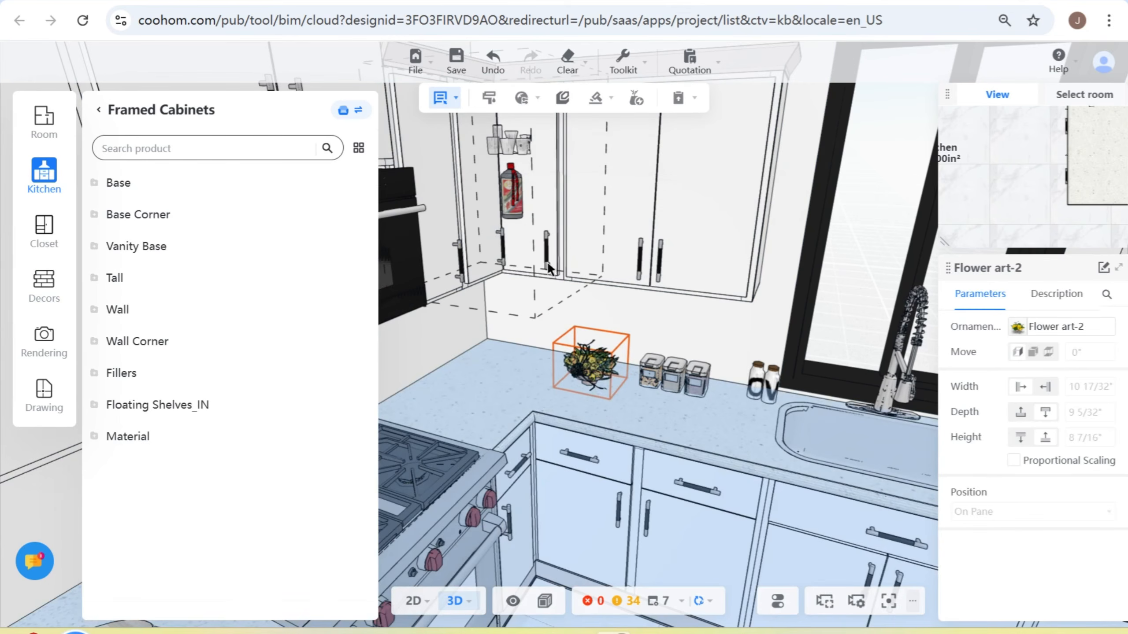
- Delete the wine bottle and the glasses above it from the wall corner cabinet
left_click(512, 192)
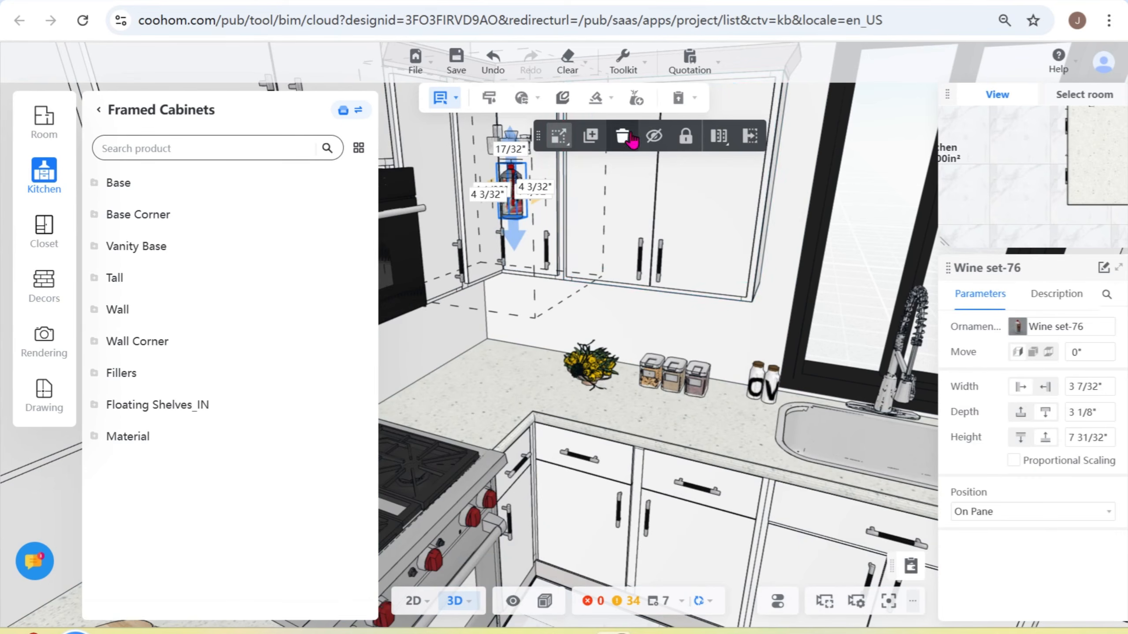
left_click(623, 135)
left_click(510, 139)
left_click(636, 179)
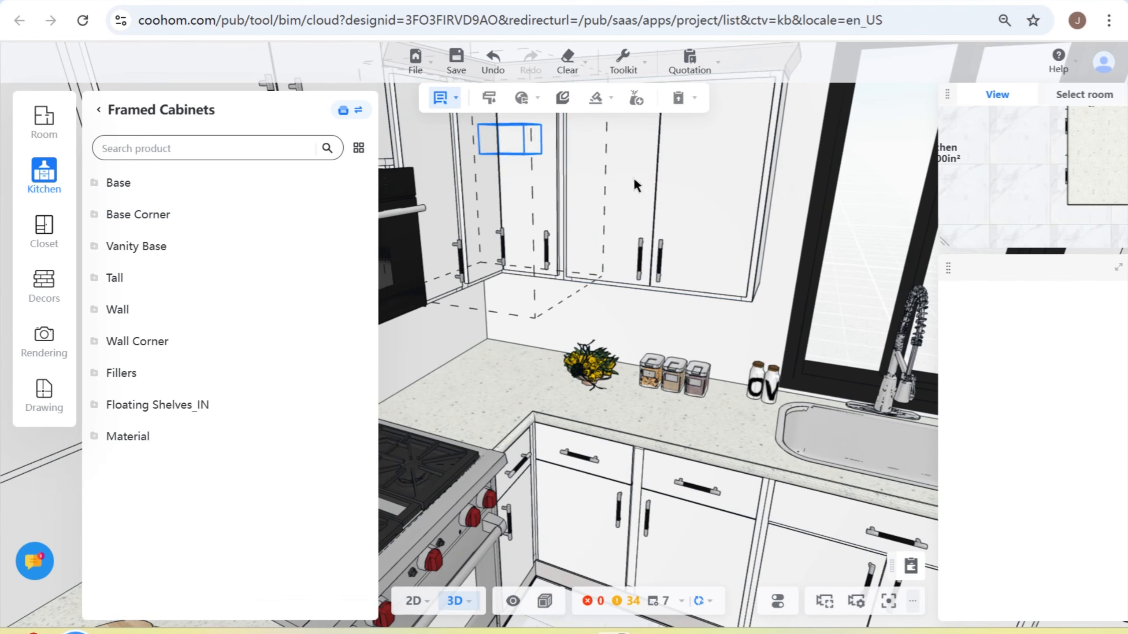
scroll(711, 433, "down", 5)
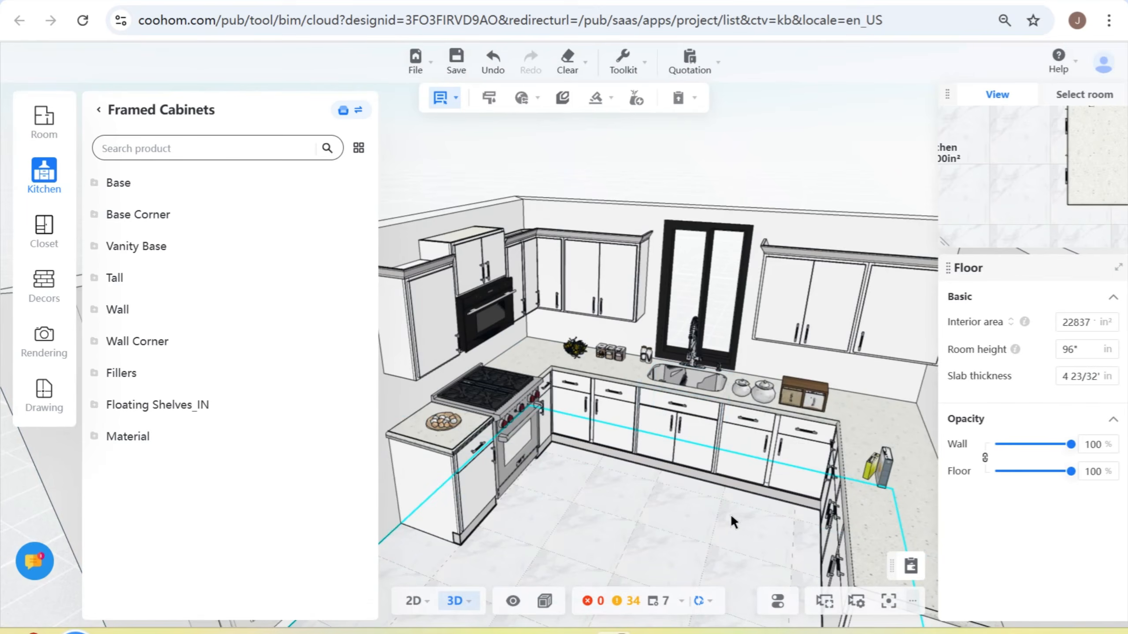
- Open the rendering mode in 2D view and set the camera's clipping to 61", just inside the wall opposite the sink
right_click_drag(731, 515, 706, 506)
left_click_drag(596, 486, 627, 508)
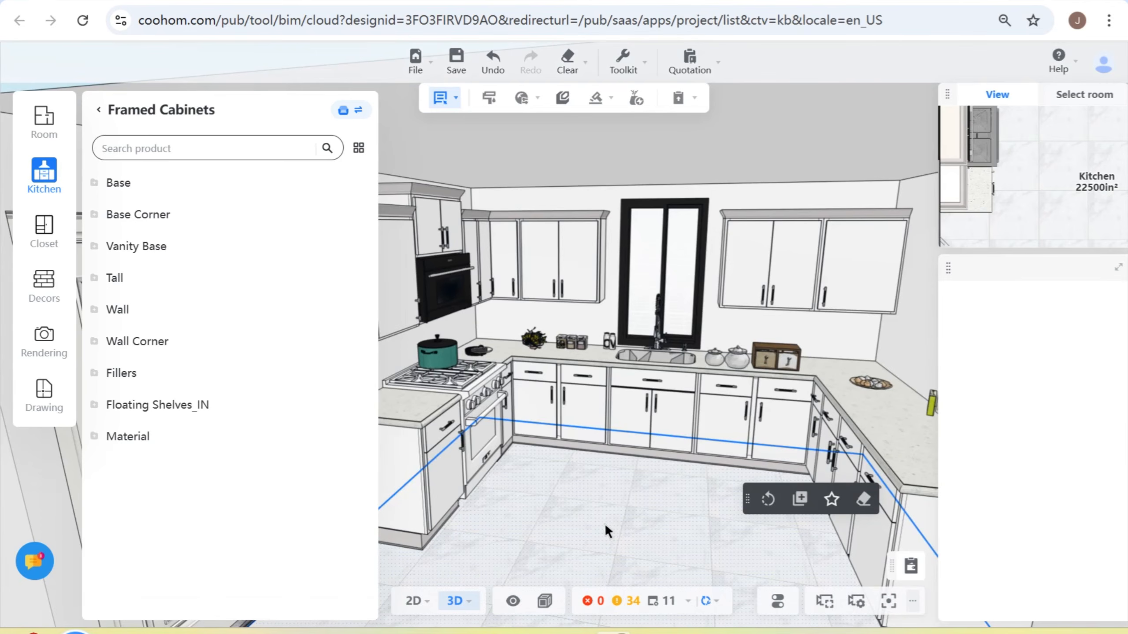
right_click_drag(602, 504, 620, 533)
left_click_drag(595, 518, 604, 439)
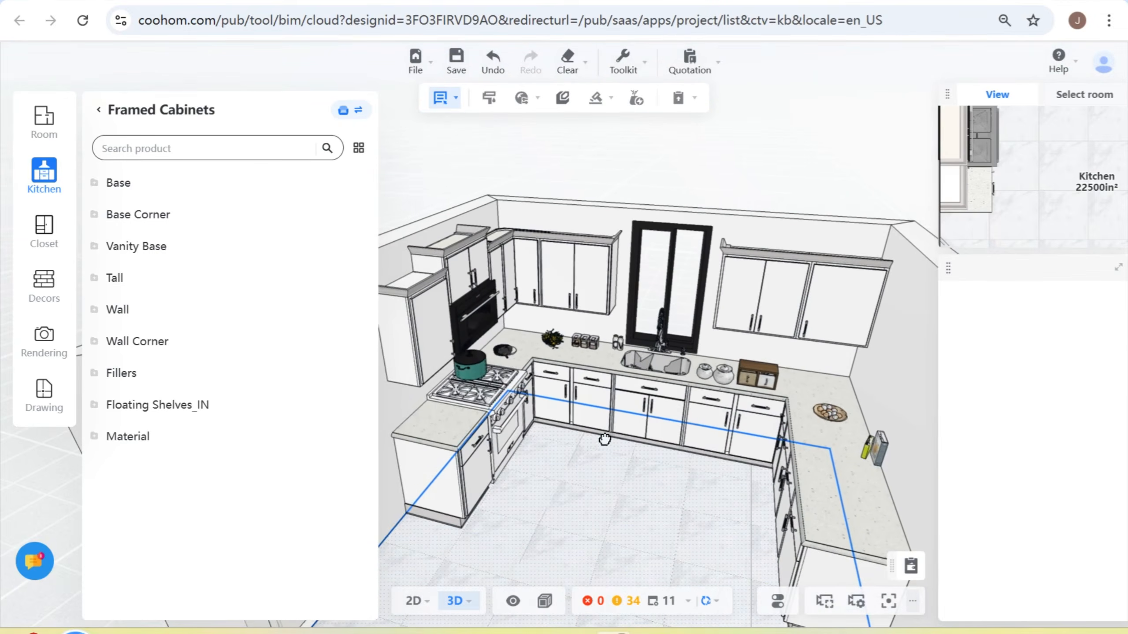
mouse_move(618, 522)
right_mouse_down()
mouse_move(609, 522)
mouse_move(639, 526)
mouse_move(608, 512)
right_mouse_up()
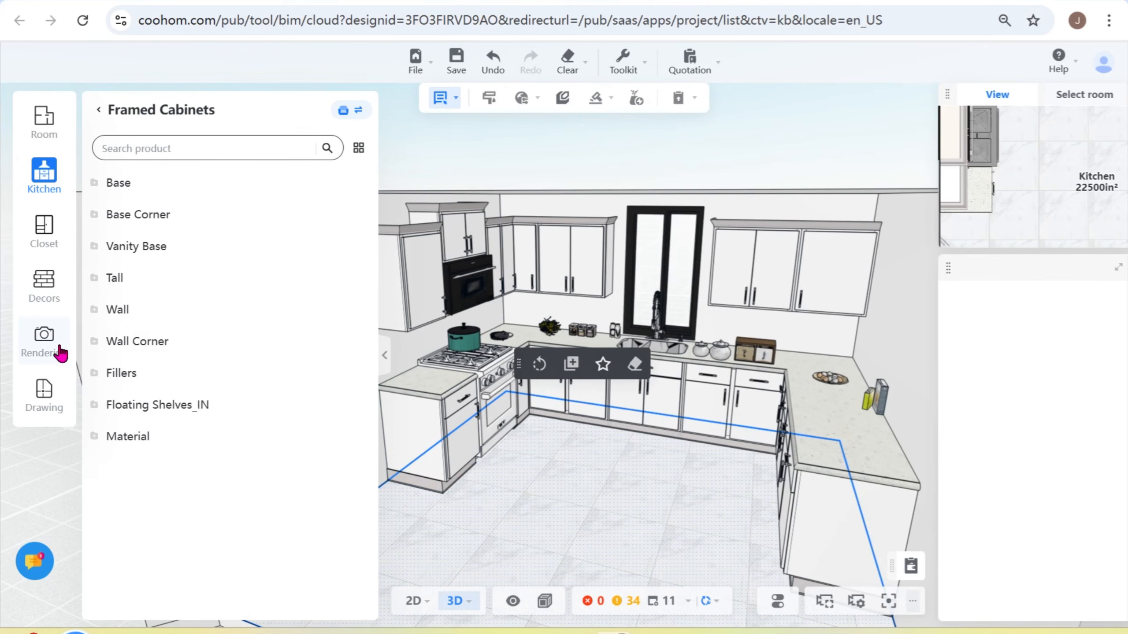
left_click(45, 341)
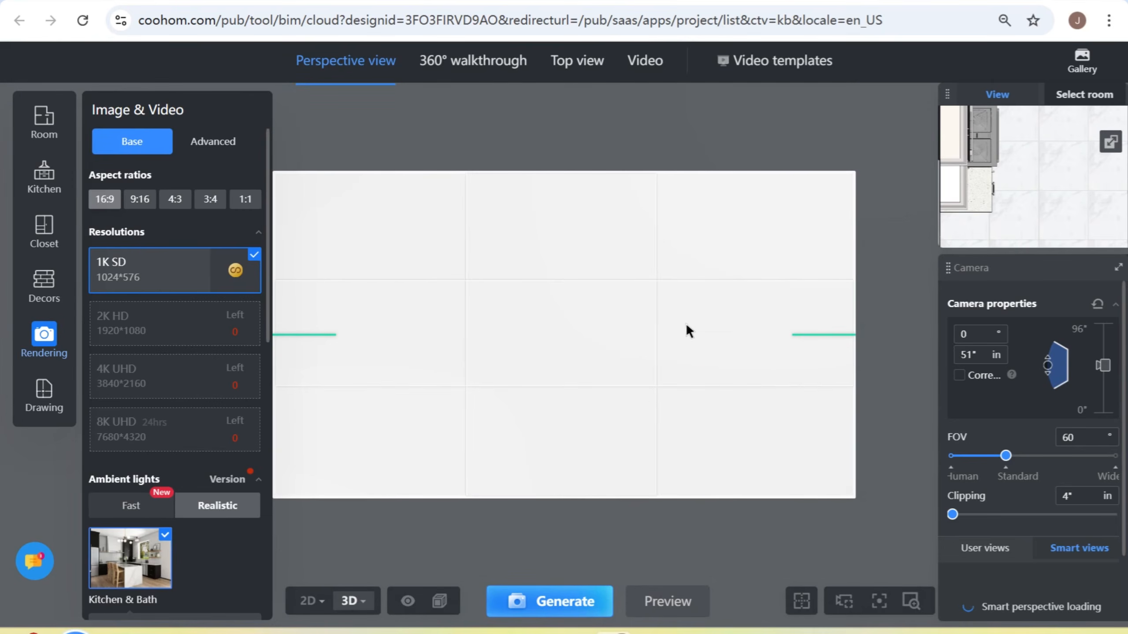
left_click(310, 601)
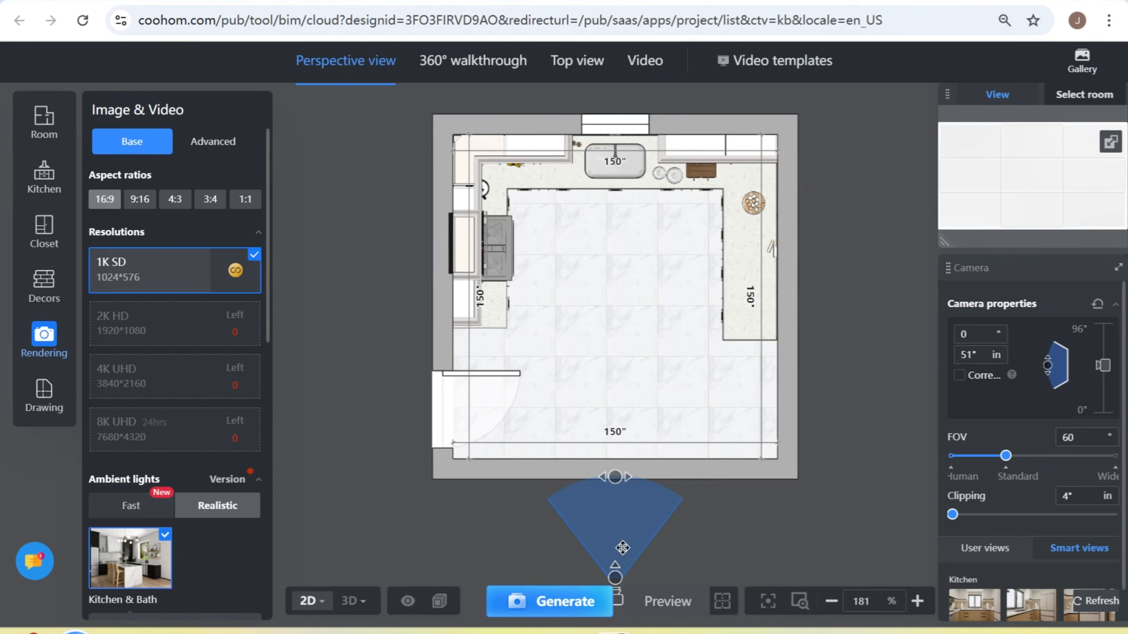
left_click_drag(616, 578, 615, 456)
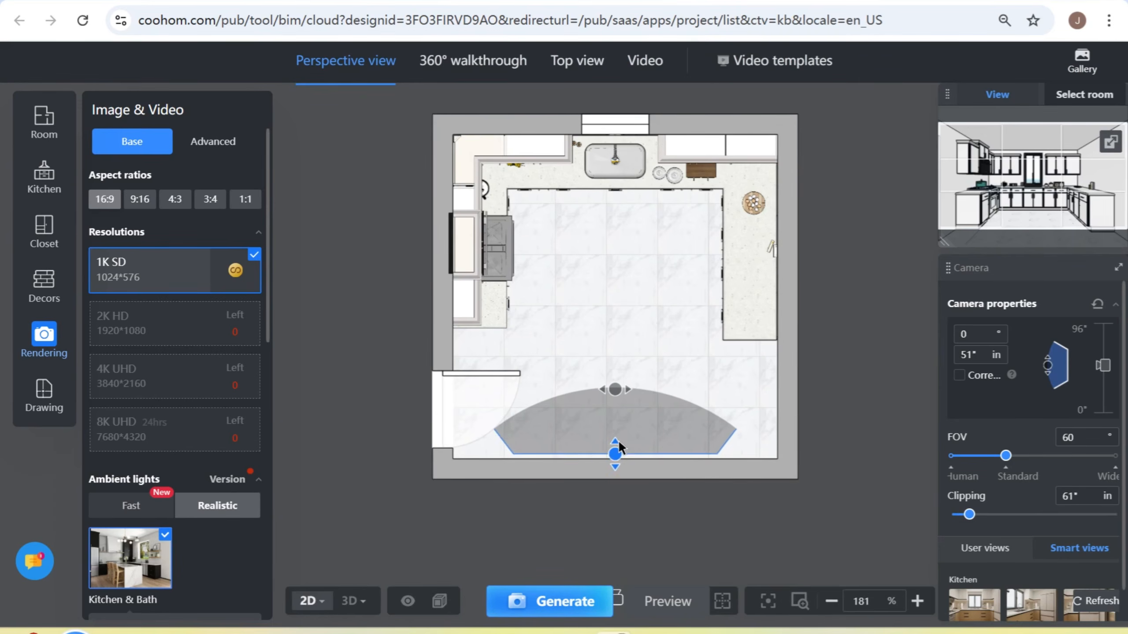
- Reposition the rendering camera along the wall opposite the sink and set its clipping to 70"
left_click_drag(657, 416, 653, 369)
mouse_move(611, 408)
left_mouse_down()
mouse_move(616, 489)
mouse_move(630, 454)
mouse_move(608, 457)
mouse_move(648, 440)
mouse_move(611, 427)
left_mouse_up()
left_click_drag(680, 403, 684, 427)
left_click_drag(621, 454, 618, 419)
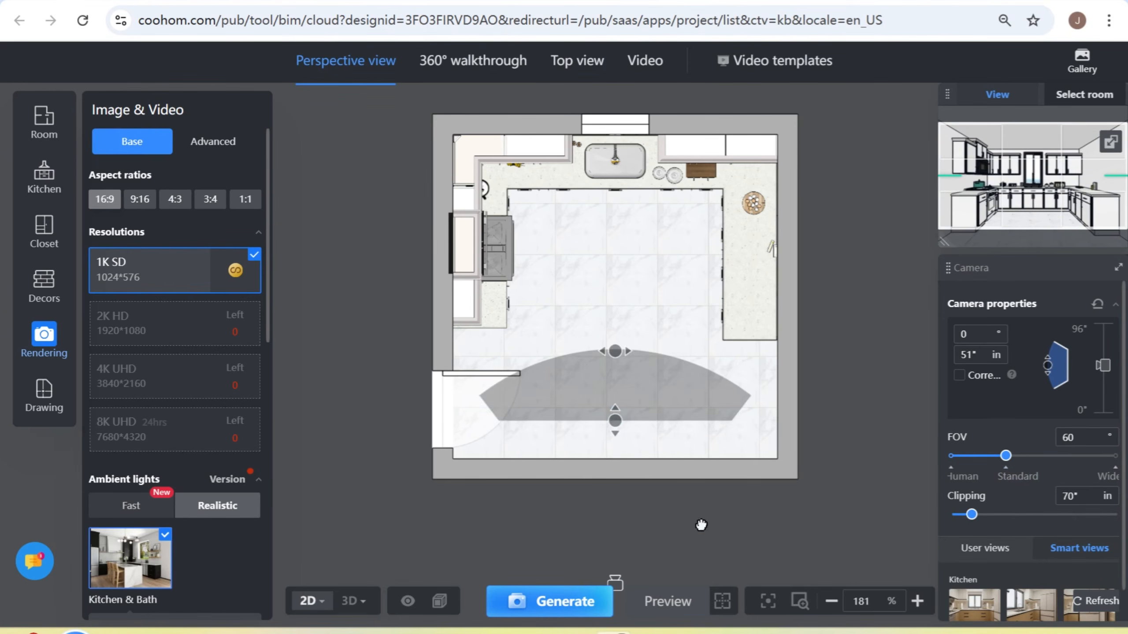
scroll(596, 534, "down", 1)
left_click_drag(665, 345, 660, 388)
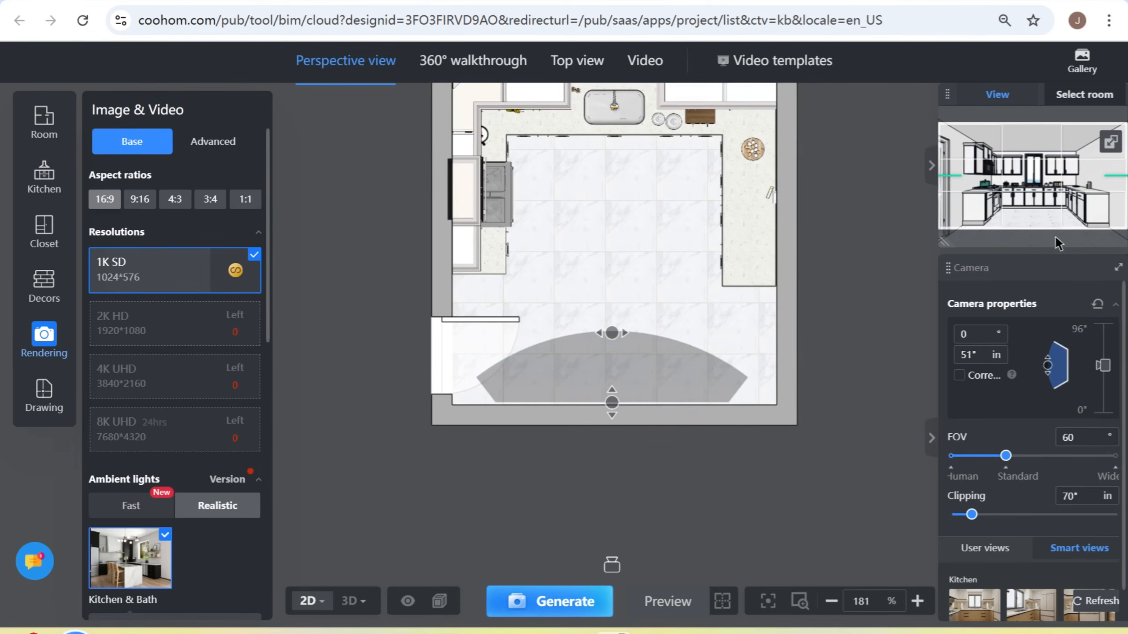
- Set the render's aspect ratio to 4:3, check the framing in 3D view, and try to generate the 1K SD rendering
left_click(174, 204)
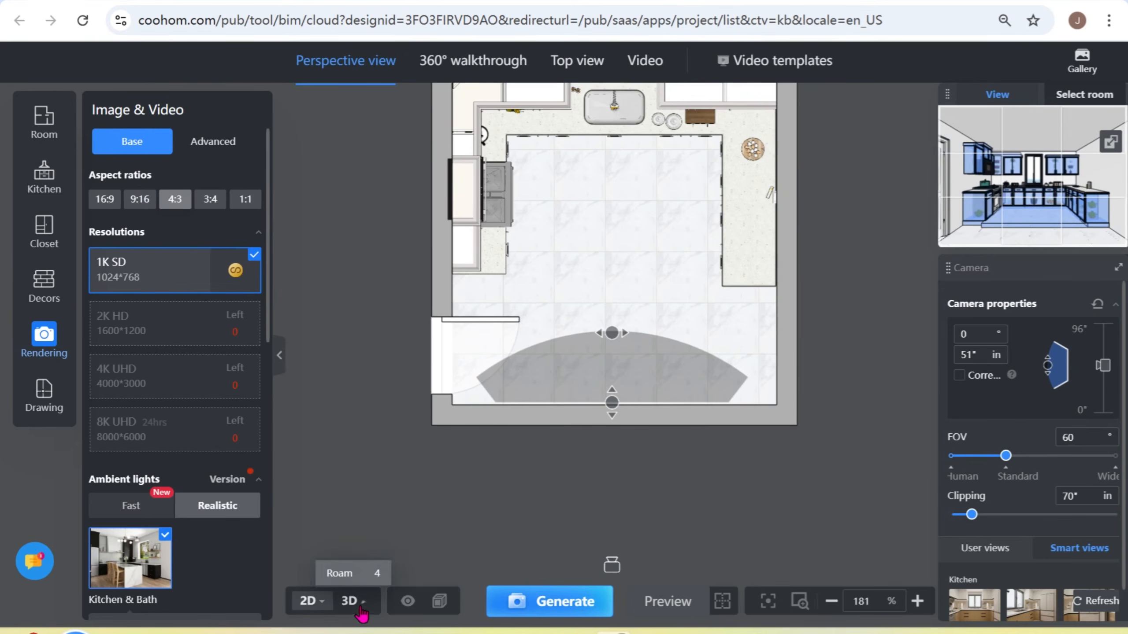
left_click(351, 600)
left_click_drag(507, 521, 545, 441)
left_click(573, 612)
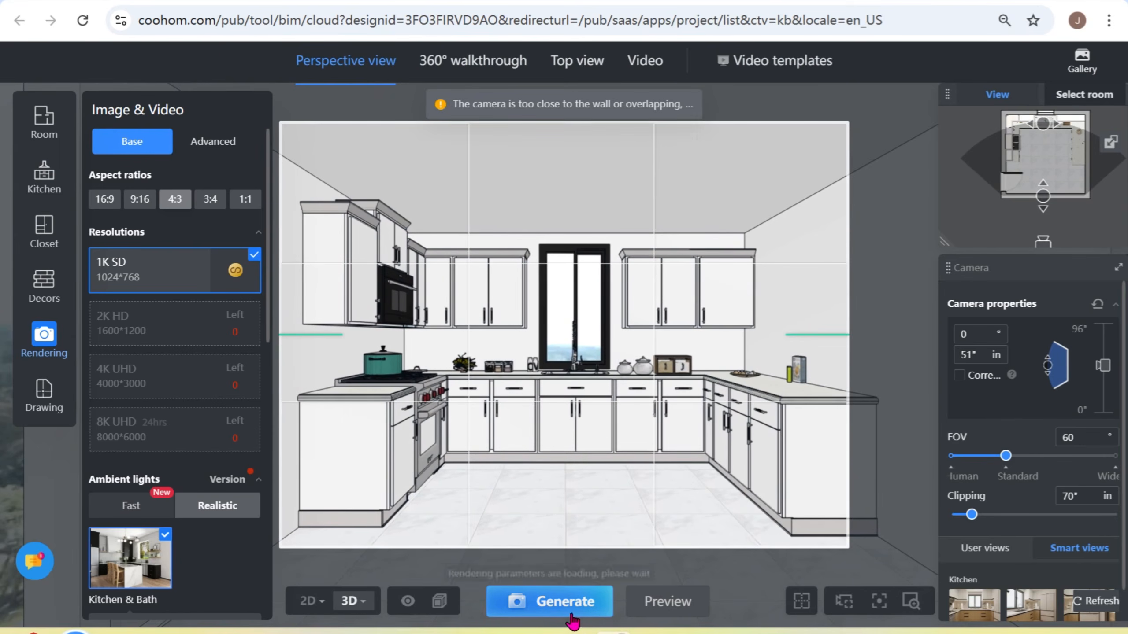
left_click(584, 613)
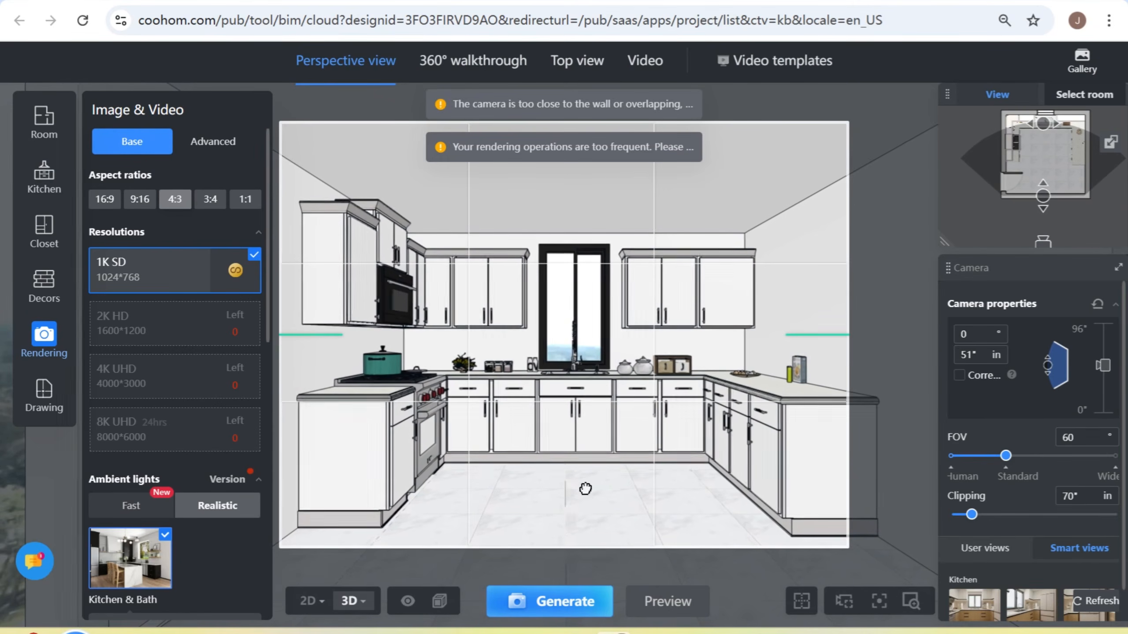
scroll(584, 489, "up", 1)
left_click(555, 613)
left_click(555, 614)
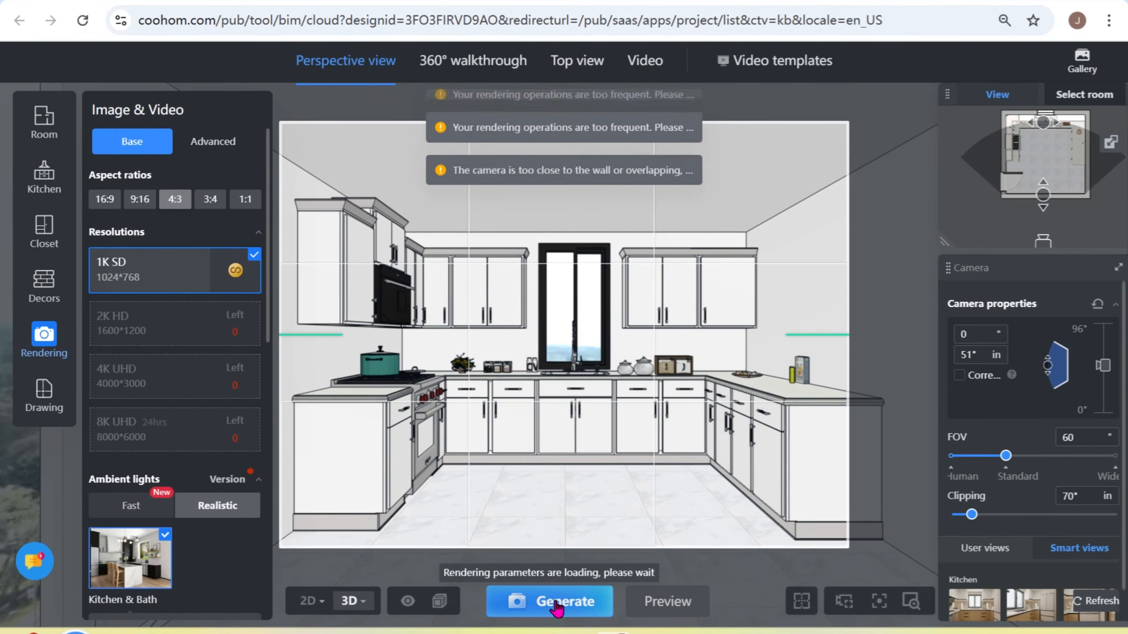
- Return to 2D view, shift the camera slightly toward the door side with 73" clipping, and generate the 1K SD rendering
left_click(311, 601)
left_click_drag(605, 403, 605, 403)
left_click(553, 612)
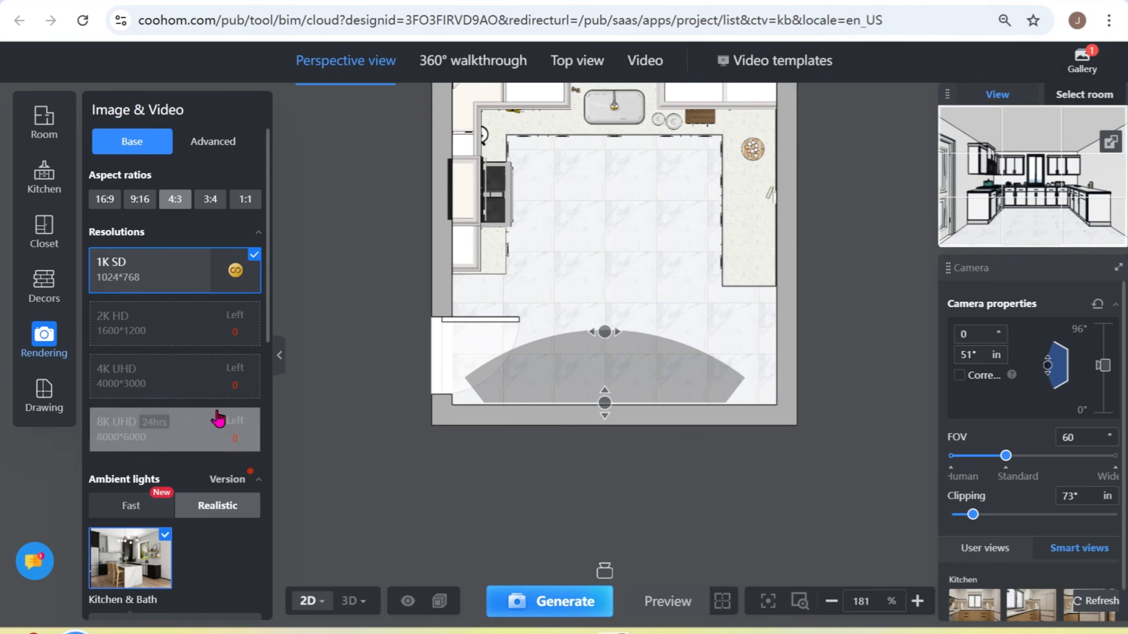
- Check the rendering's progress in the gallery and review the resolution, ambient light and environment options
scroll(221, 422, "down", 4)
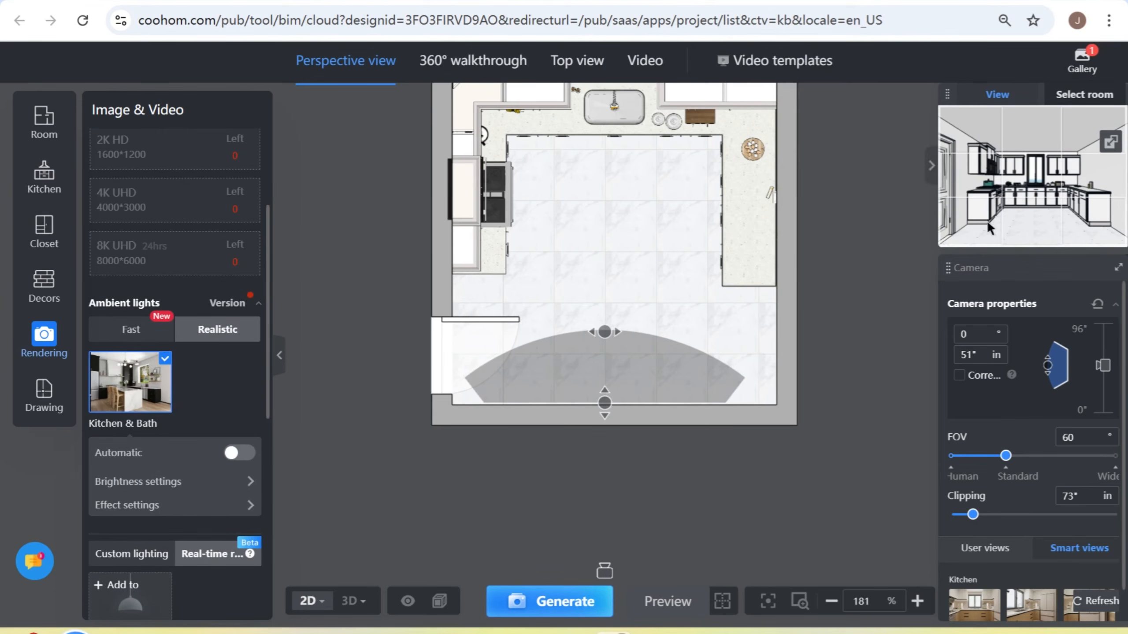
mouse_move(1087, 62)
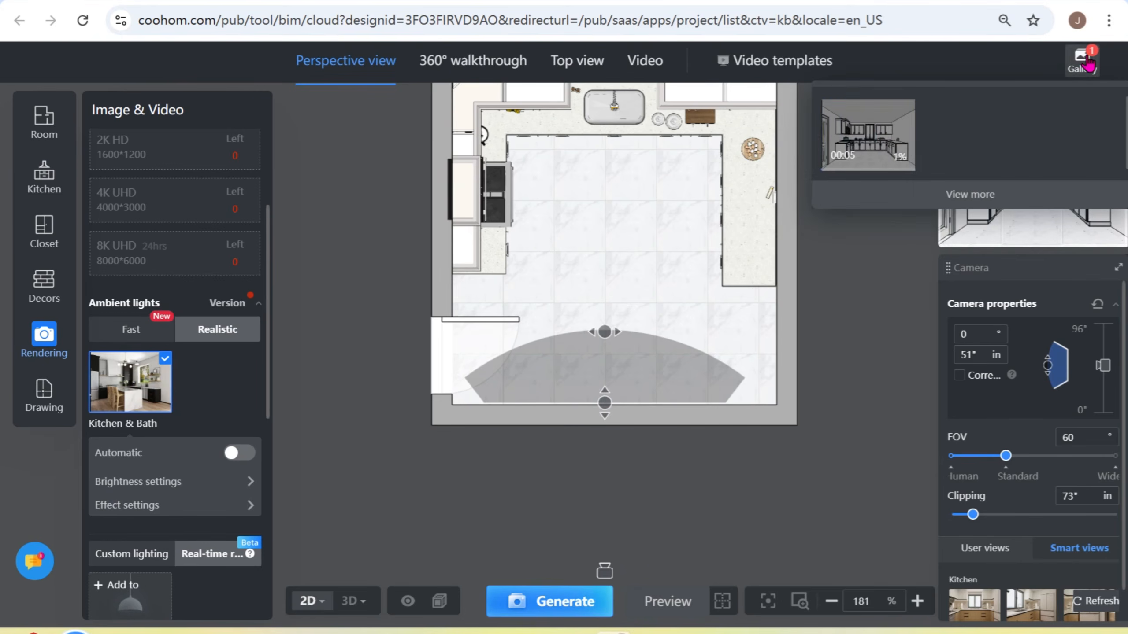
scroll(200, 236, "up", 4)
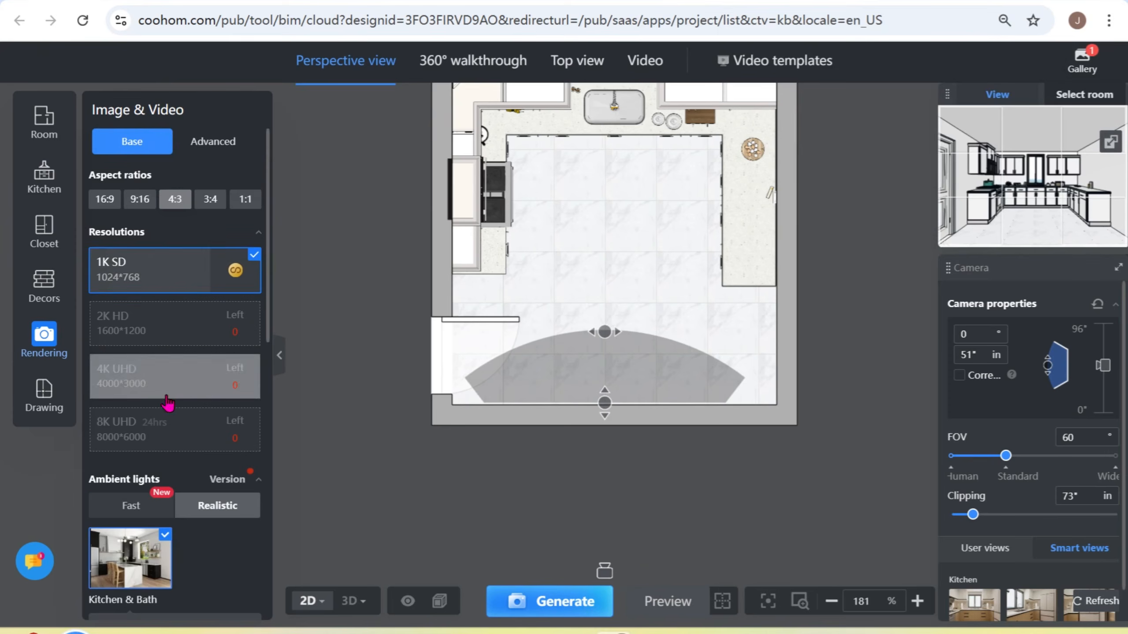
scroll(168, 413, "down", 1)
scroll(167, 429, "down", 8)
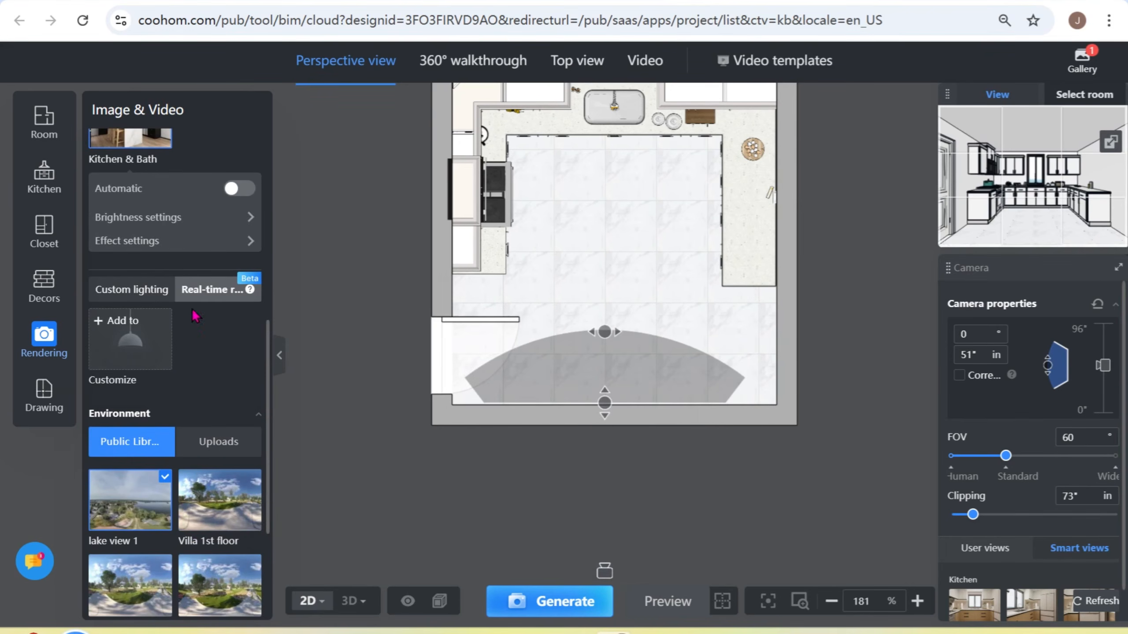
scroll(178, 507, "down", 2)
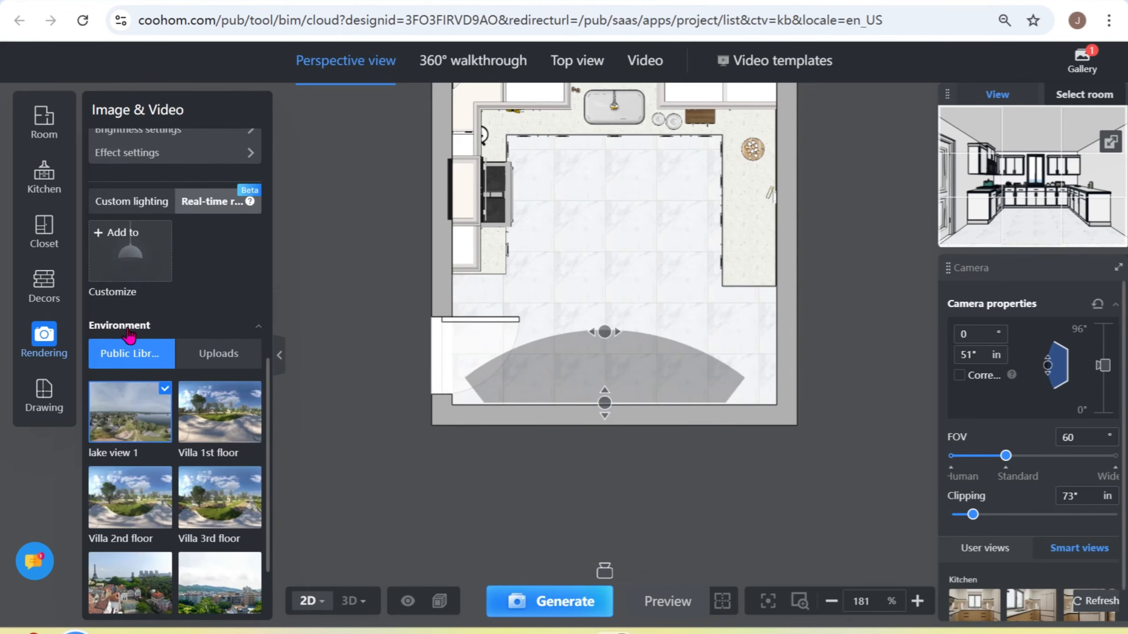
mouse_move(154, 464)
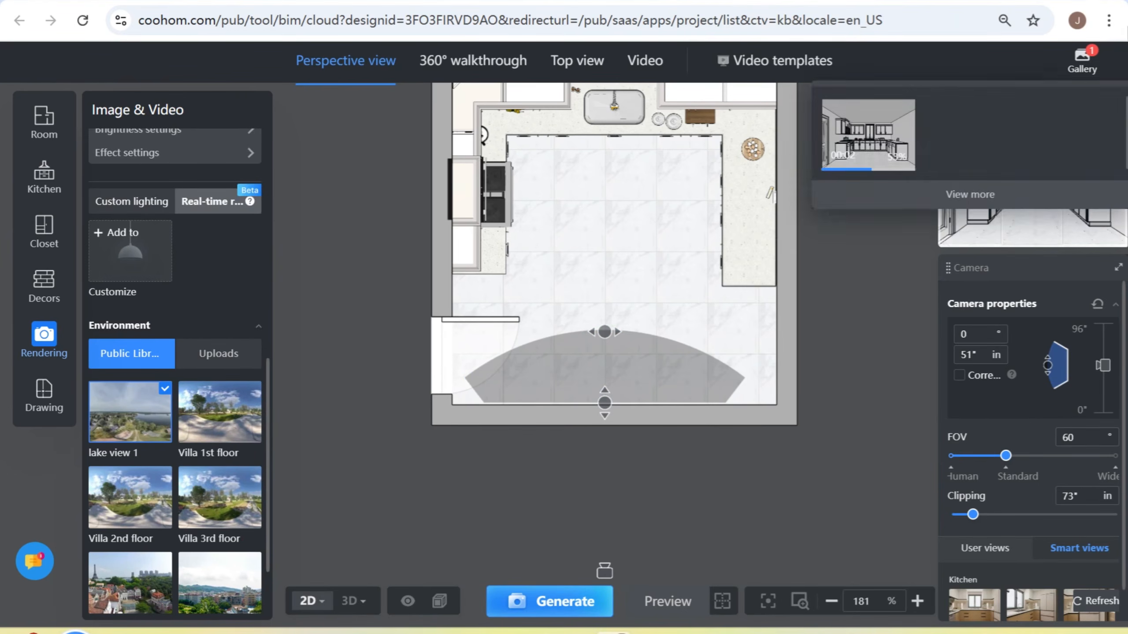
- Switch to the drawing tools, open the kitchen and bathroom view, and inspect the dimensioned cabinet floor plan up close
left_click(43, 400)
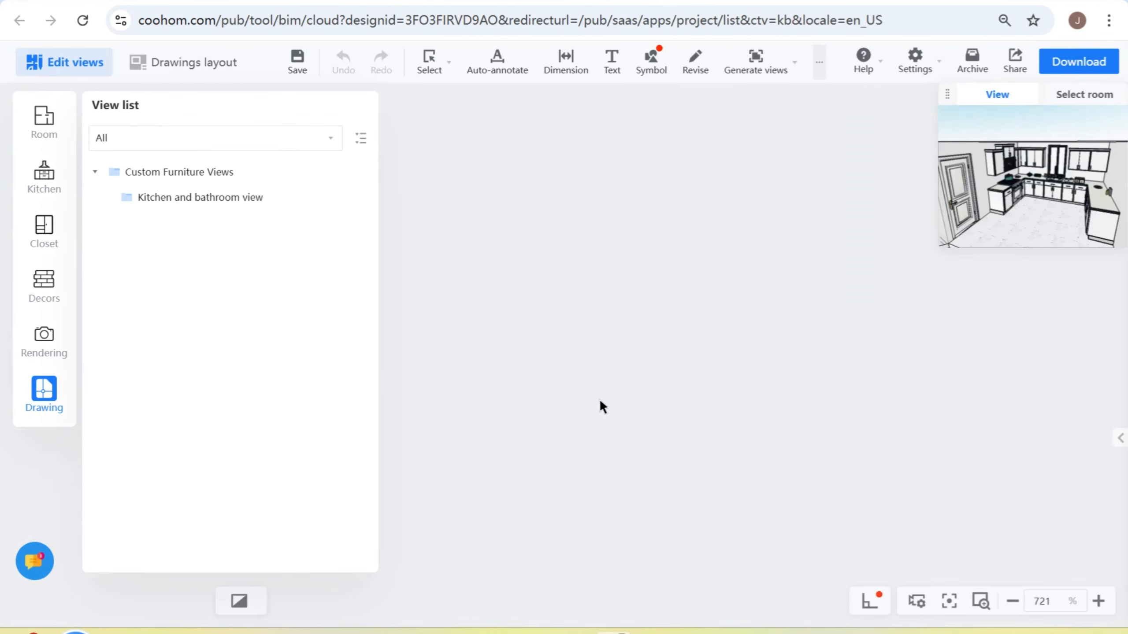
left_click(198, 198)
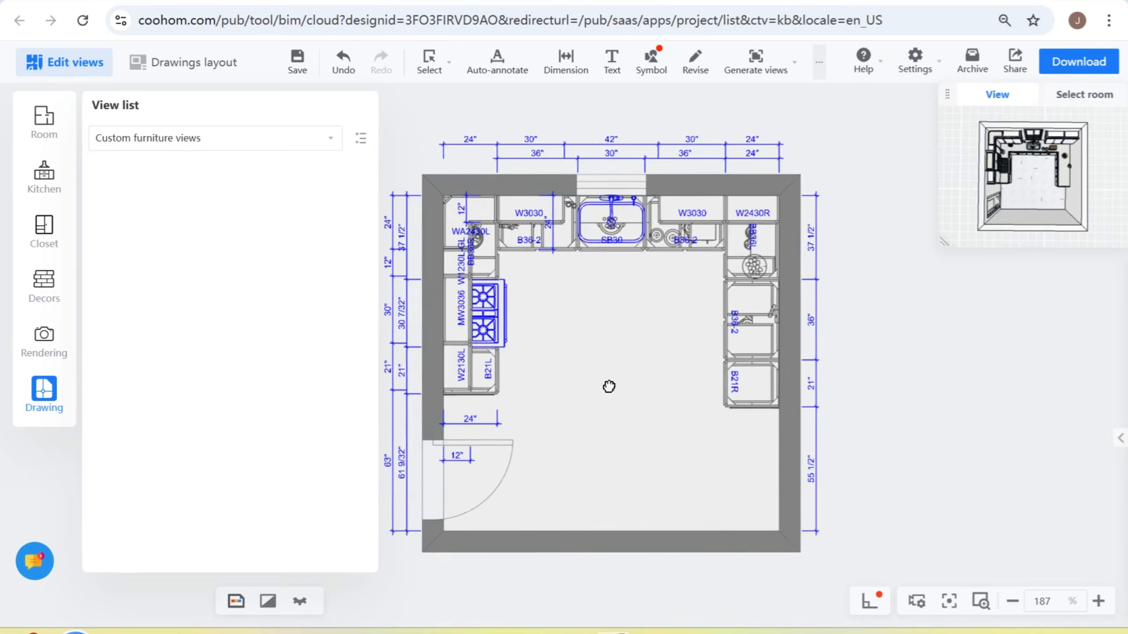
scroll(609, 386, "up", 2)
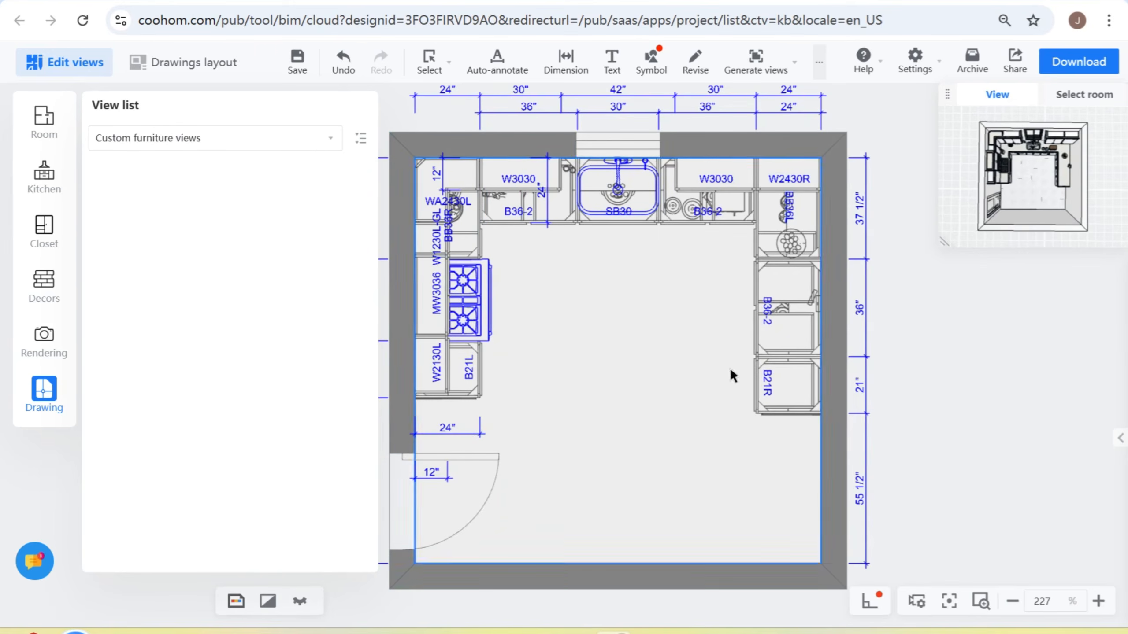
scroll(629, 356, "up", 2)
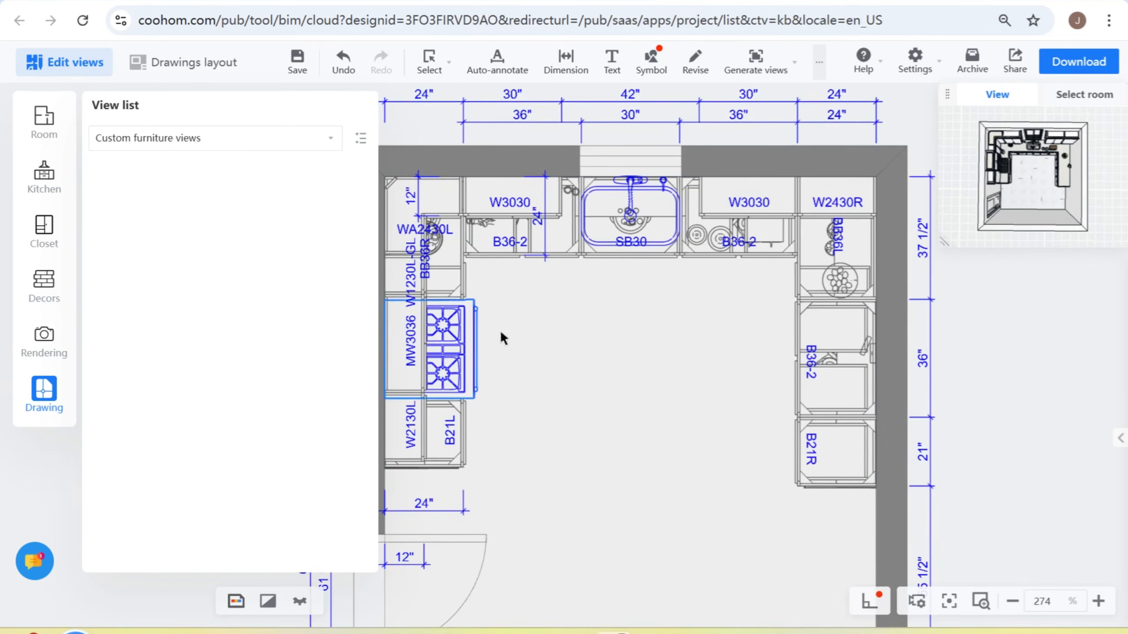